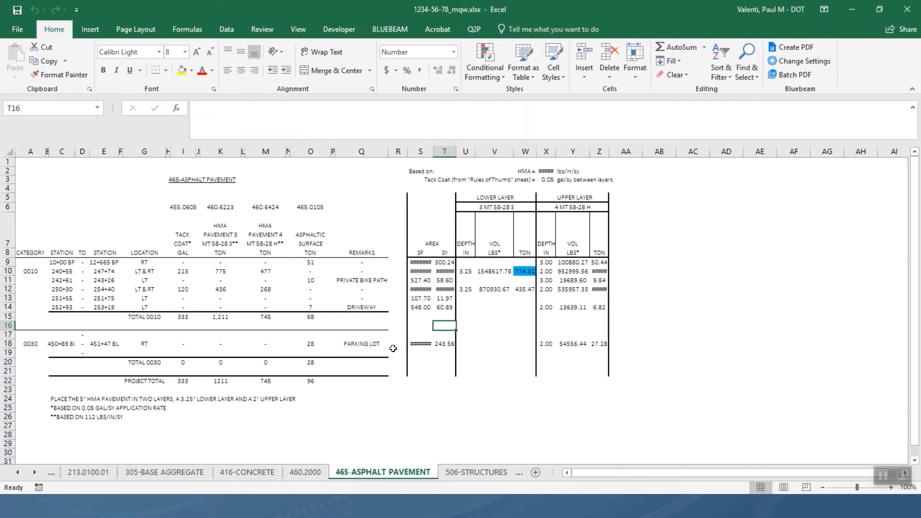
Leave the 465-ASPHALT PAVEMENT totals sheet by bringing up the Alt+Tab window switcher.
{"action": "key", "text": "alt+Tab"}
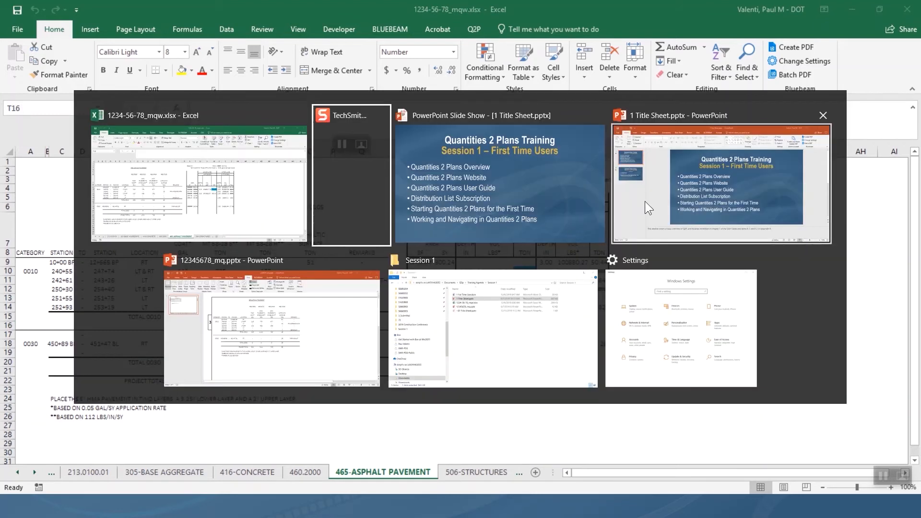
View the 12345678_mq asphalt pavement slide in PowerPoint, then return to Excel.
{"action": "left_click", "coordinate": [349, 325]}
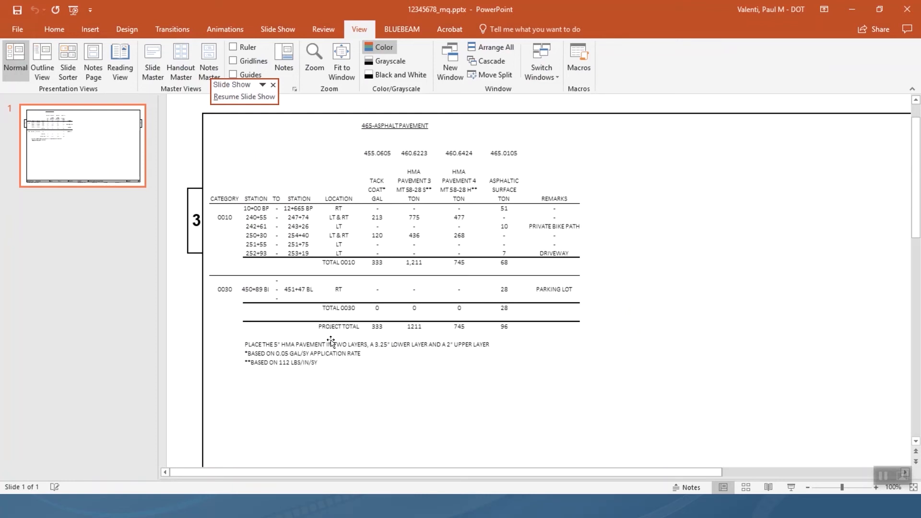
{"action": "key", "text": "alt+Tab"}
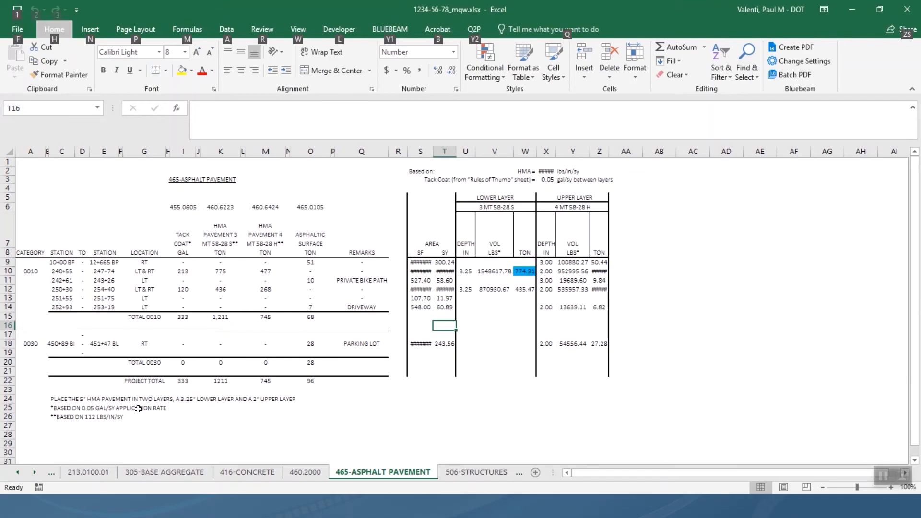
Jump to the Bid Items sheet through the workbook's sheet list.
{"action": "right_click", "coordinate": [35, 473]}
{"action": "left_click", "coordinate": [28, 312]}
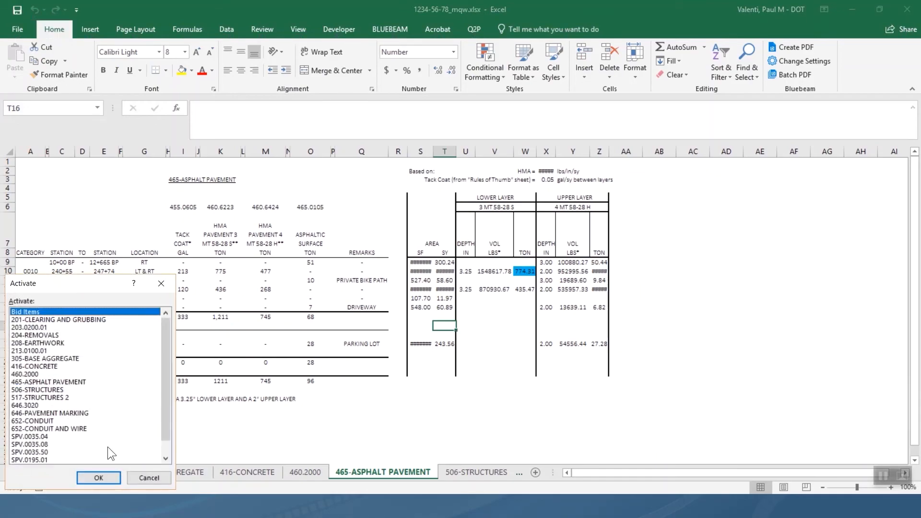
{"action": "left_click", "coordinate": [101, 478]}
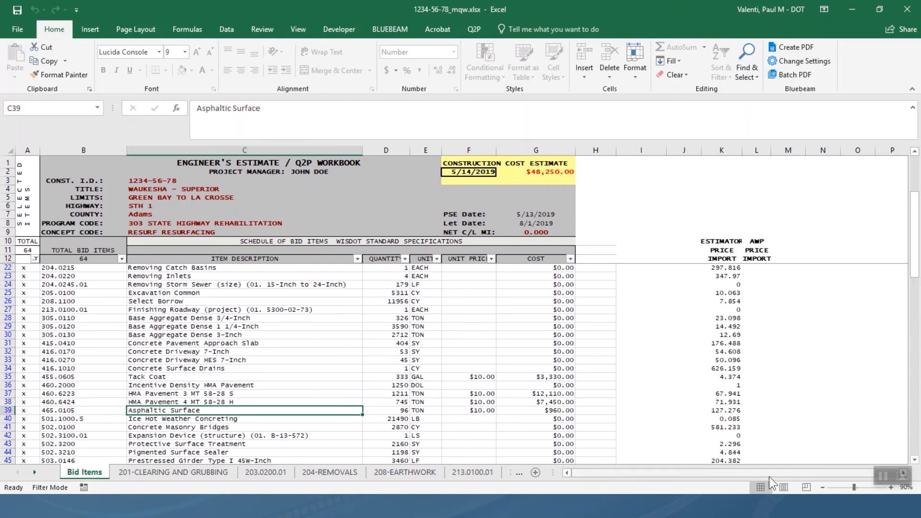
Cycle through the open windows with Alt+Tab.
{"action": "left_click", "coordinate": [882, 476]}
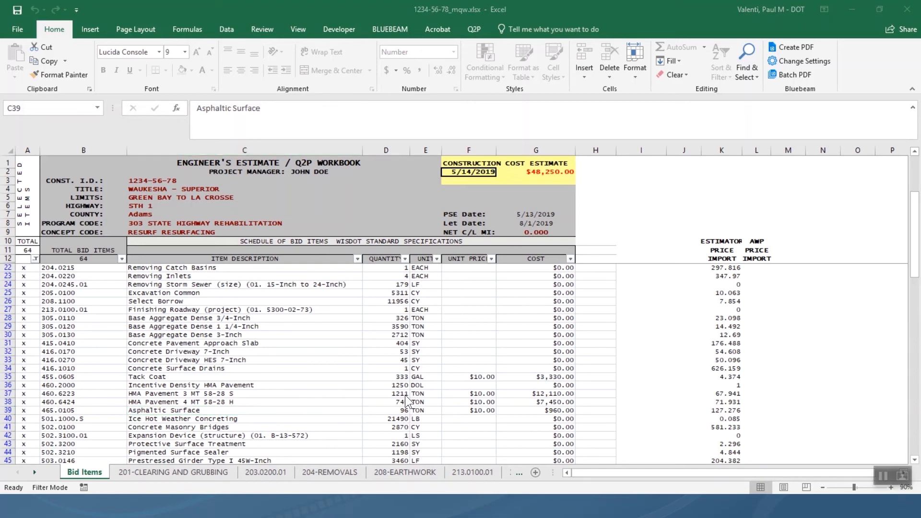
{"action": "key", "text": "alt+Tab"}
{"action": "key", "text": "alt+Tab"}
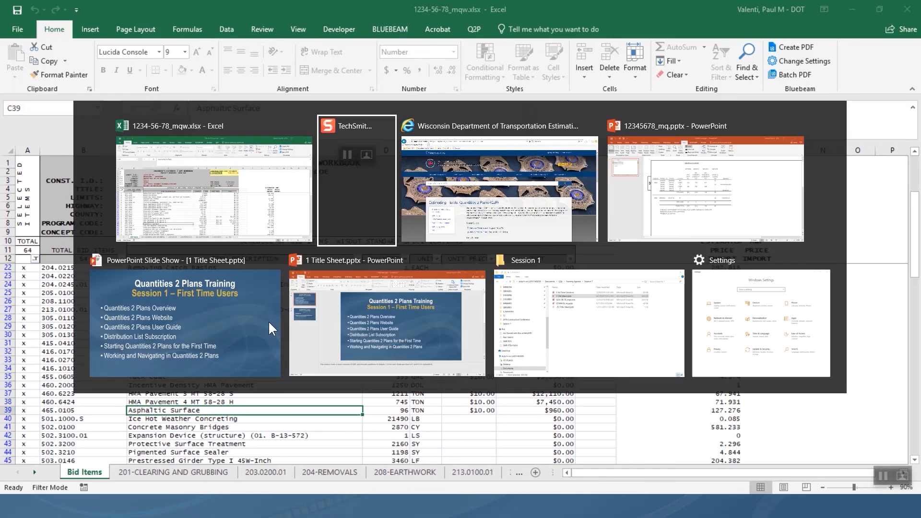
{"action": "key", "text": "alt+Tab"}
{"action": "key", "text": "alt+Tab"}
{"action": "key", "text": "alt+Tab"}
{"action": "key", "text": "alt+Tab"}
{"action": "key", "text": "alt+Tab"}
{"action": "key", "text": "alt+Tab"}
{"action": "key", "text": "alt+Tab"}
{"action": "key", "text": "alt+Tab"}
{"action": "key", "text": "alt+Tab"}
{"action": "key", "text": "alt+Tab"}
{"action": "key", "text": "alt+Tab"}
{"action": "key", "text": "alt+Tab"}
{"action": "key", "text": "alt+Tab"}
{"action": "key", "text": "alt+Tab"}
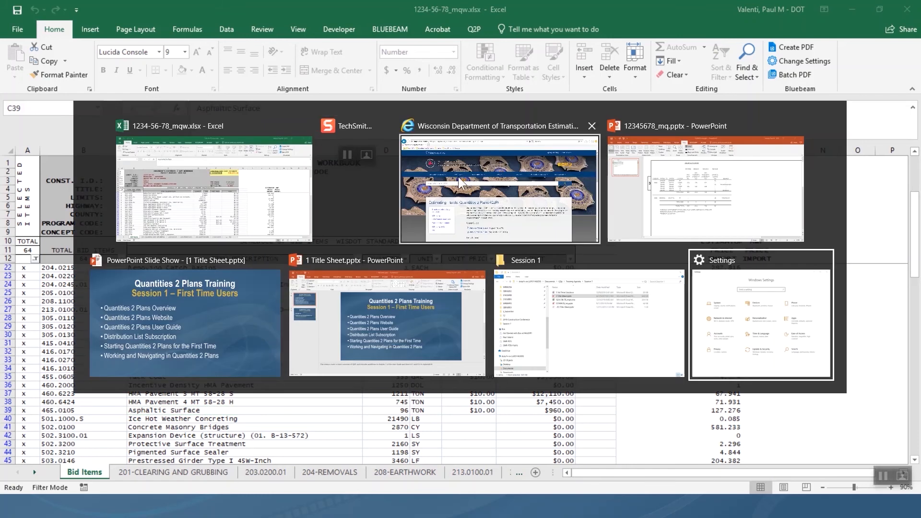
On the WisDOT Q2P page, highlight the August 14, 2019 and September 15, 2016 user guide dates.
{"action": "left_click", "coordinate": [464, 166]}
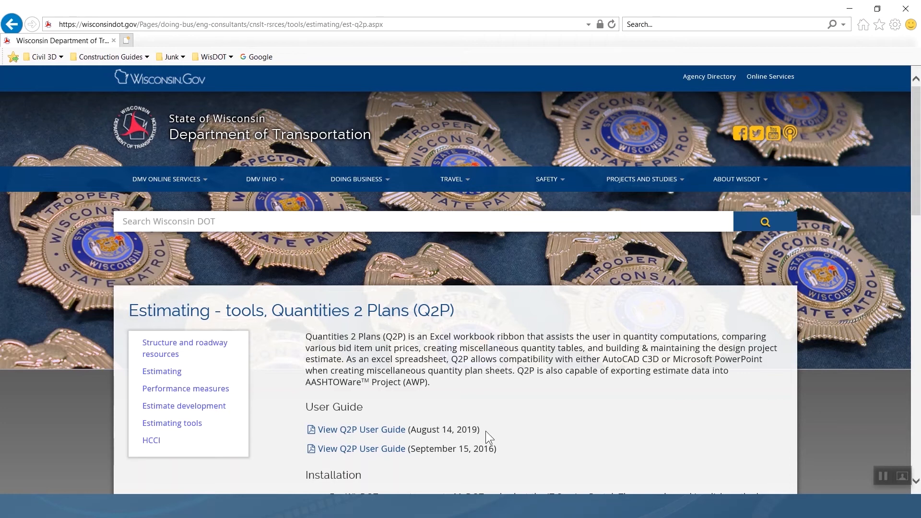
{"action": "left_click_drag", "start_coordinate": [479, 429], "coordinate": [423, 431]}
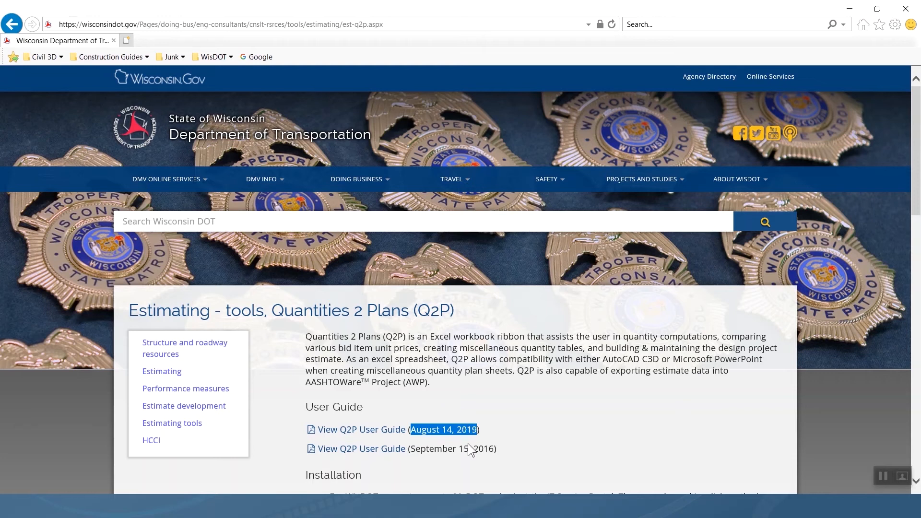
{"action": "left_click_drag", "start_coordinate": [411, 449], "coordinate": [494, 448]}
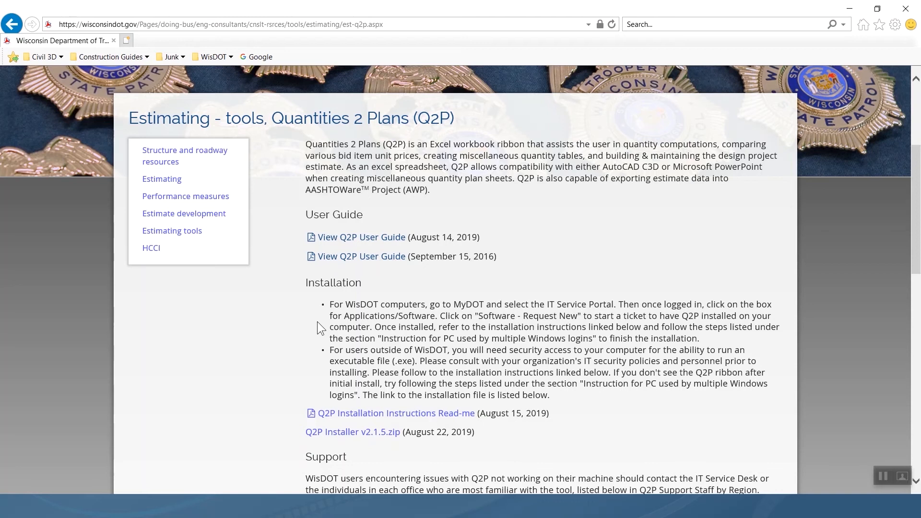
Scroll down to the Q2P Support section and the subscribe form.
{"action": "scroll", "coordinate": [412, 314], "scroll_direction": "down", "scroll_amount": 5}
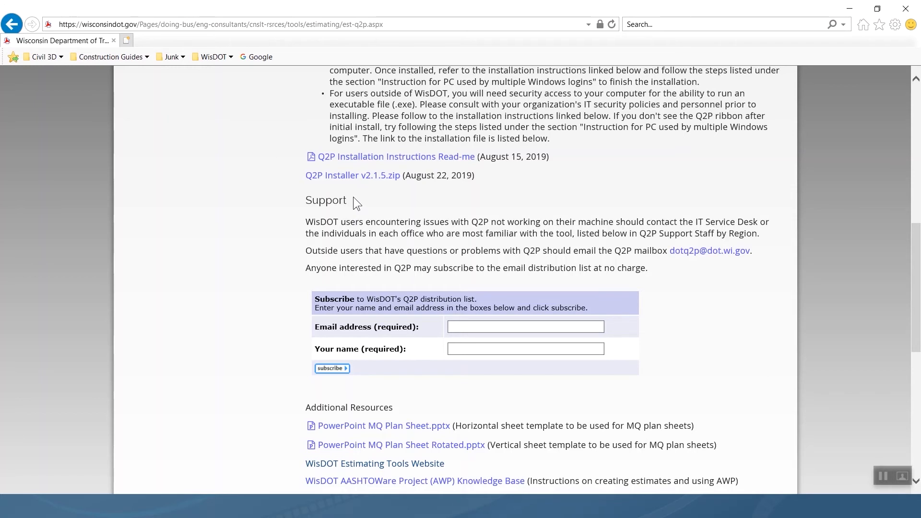
Subscribe to the Q2P distribution list with the mailbox's e-mail address and subscriber name.
{"action": "left_click", "coordinate": [459, 328]}
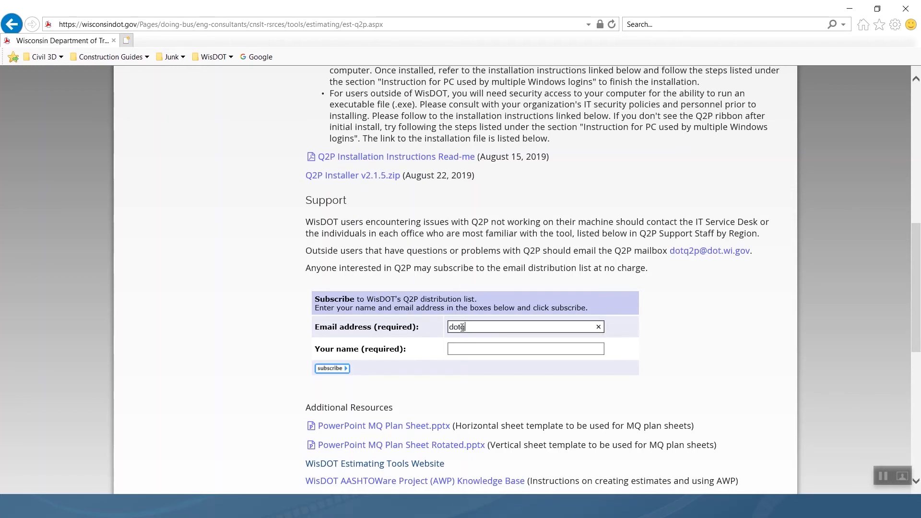
{"action": "key", "text": "Tab"}
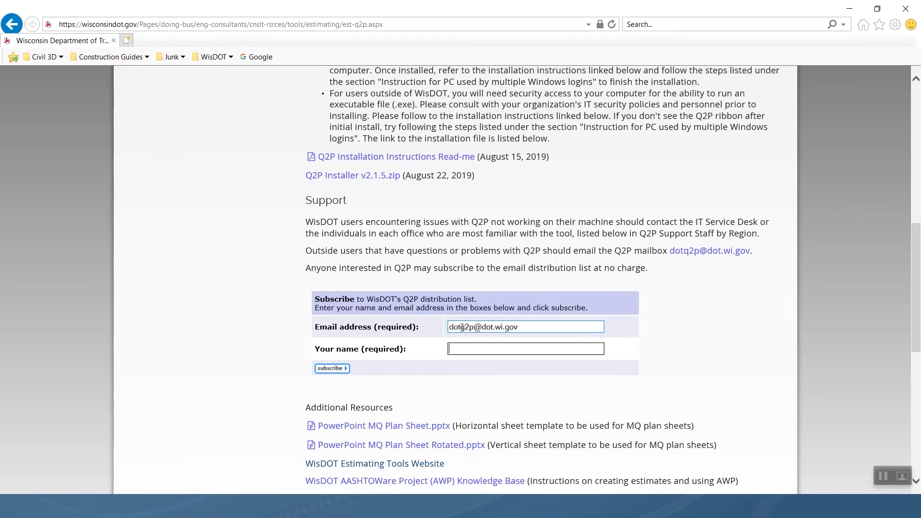
{"action": "type", "text": "DOT Q2P"}
{"action": "left_click", "coordinate": [323, 370]}
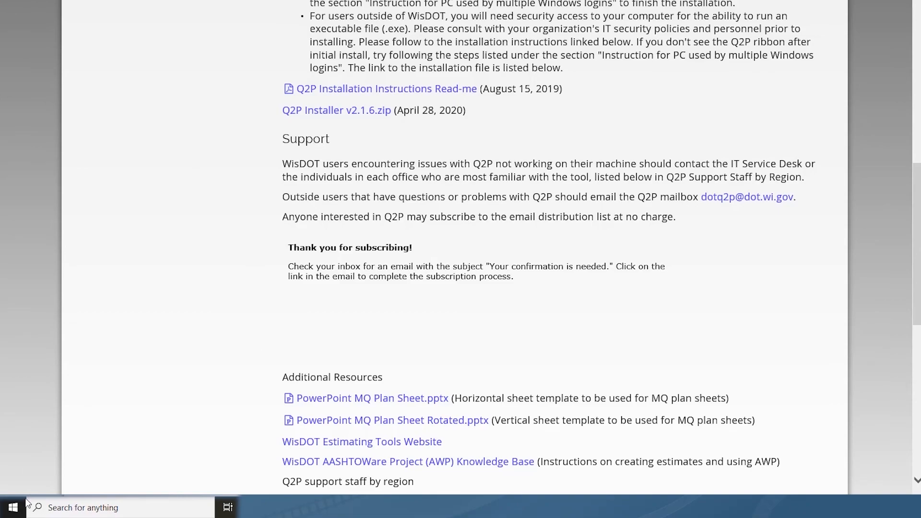
Open the Apps & features page in Windows Settings.
{"action": "left_click", "coordinate": [14, 508]}
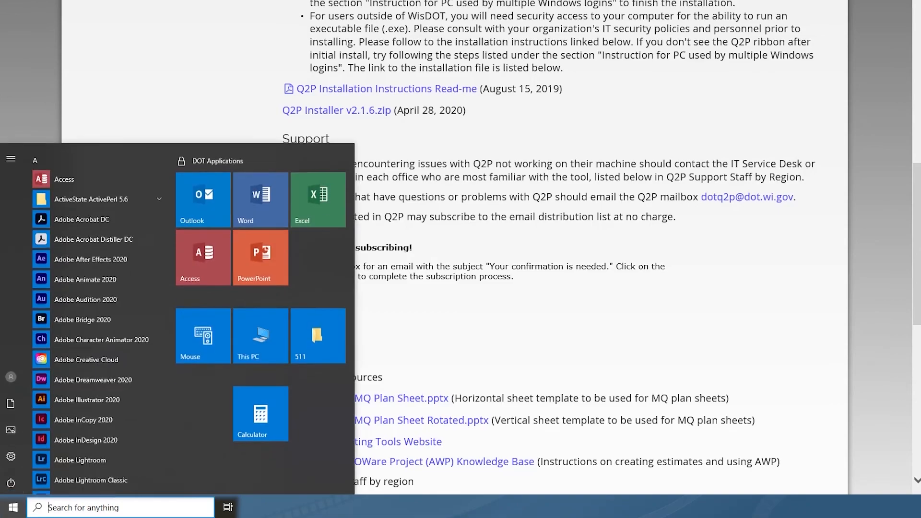
{"action": "left_click", "coordinate": [10, 455]}
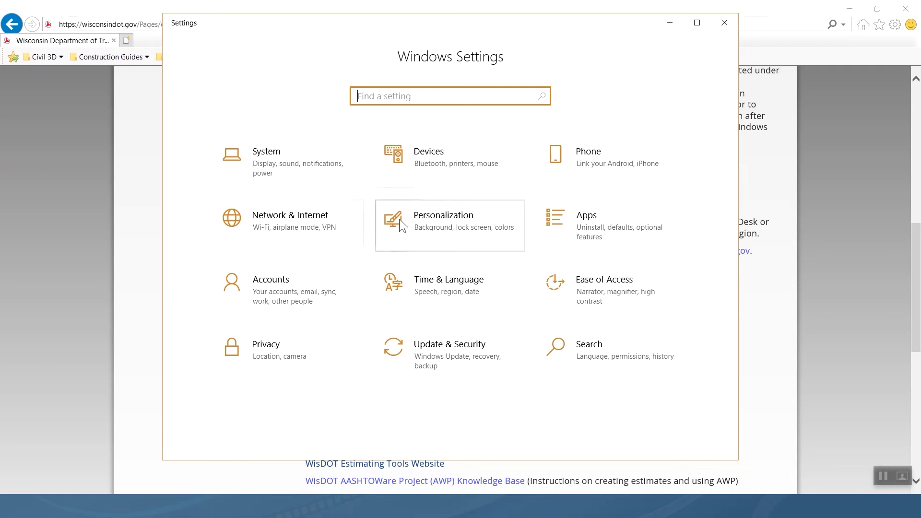
{"action": "left_click", "coordinate": [583, 216]}
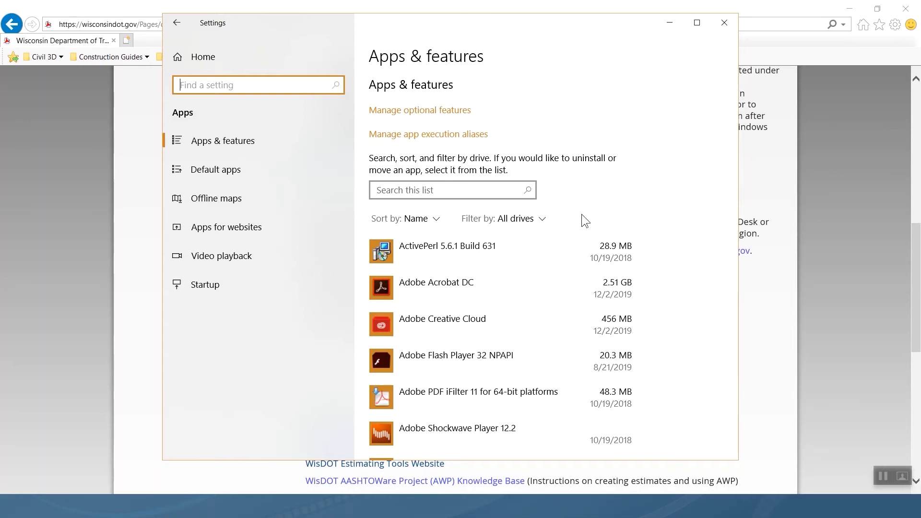
Search 'q2p' and launch Modify for the Q2P Excel Add-in.
{"action": "left_click", "coordinate": [505, 192]}
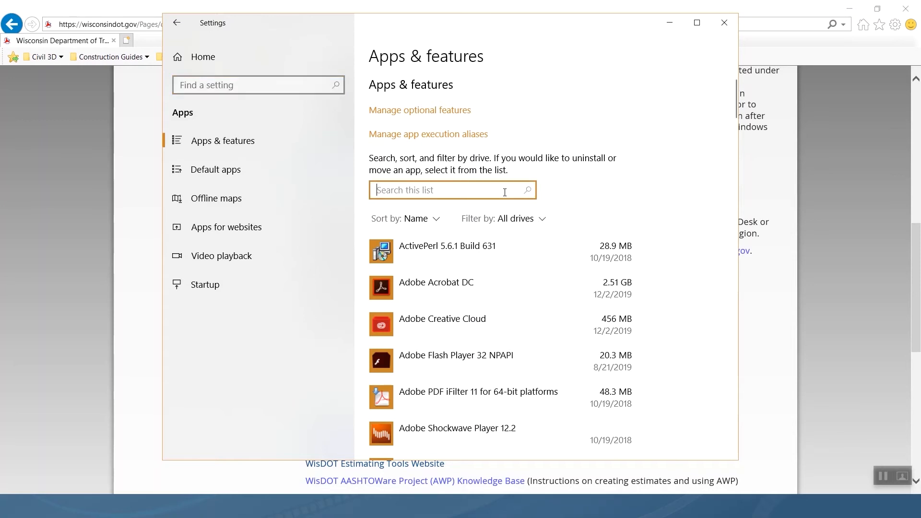
{"action": "type", "text": "q2p"}
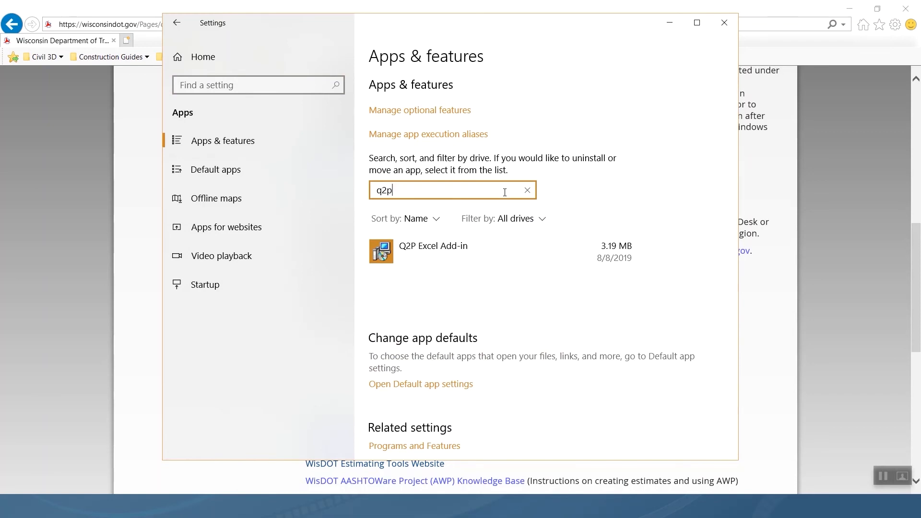
{"action": "left_click", "coordinate": [442, 255]}
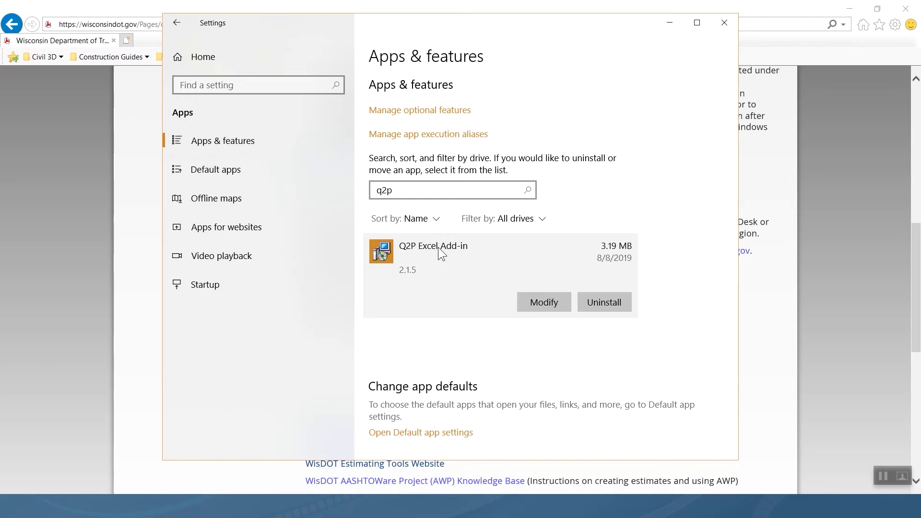
{"action": "left_click", "coordinate": [548, 307]}
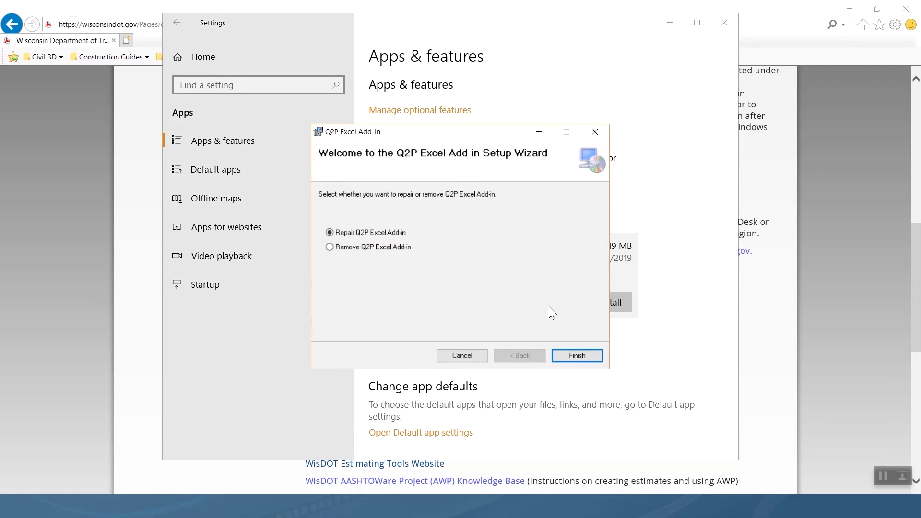
Repair the Q2P Excel Add-in 2.1.5, close the wizard, and return to the Excel workbook.
{"action": "left_click", "coordinate": [572, 356]}
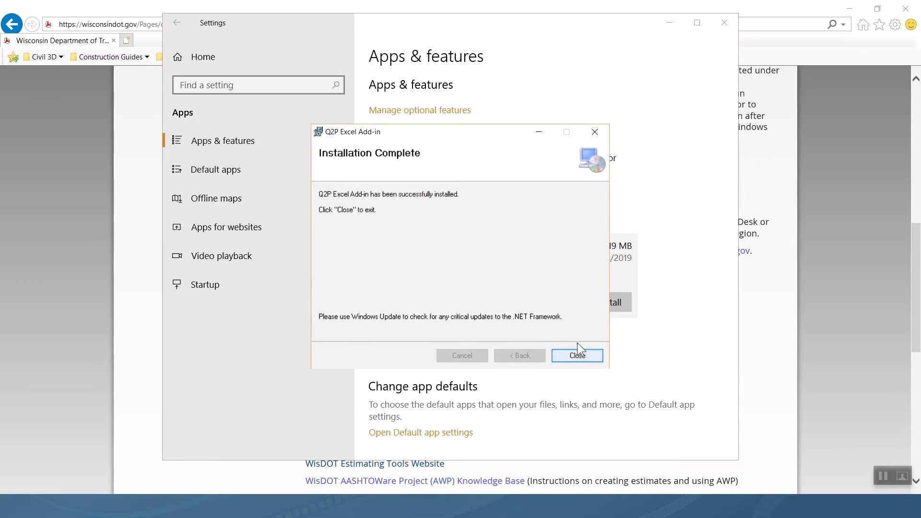
{"action": "left_click", "coordinate": [583, 358]}
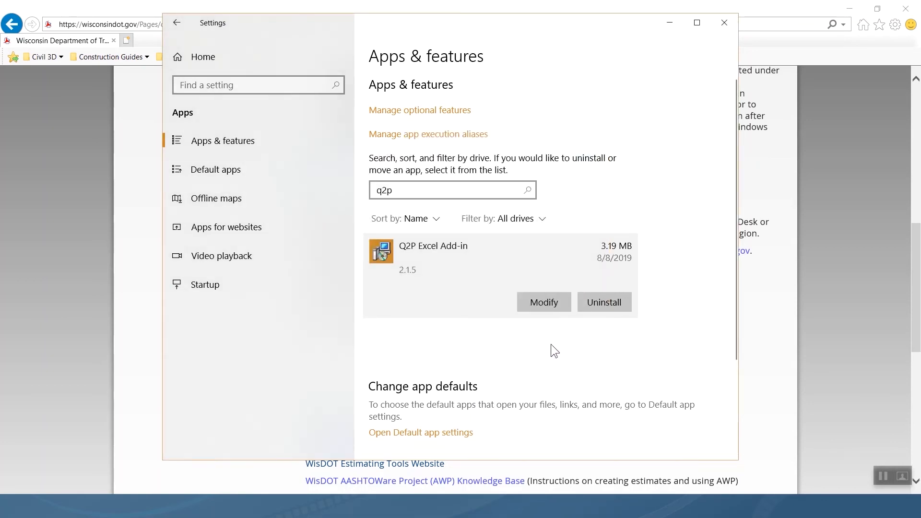
{"action": "key", "text": "alt+Tab"}
{"action": "left_click", "coordinate": [573, 208]}
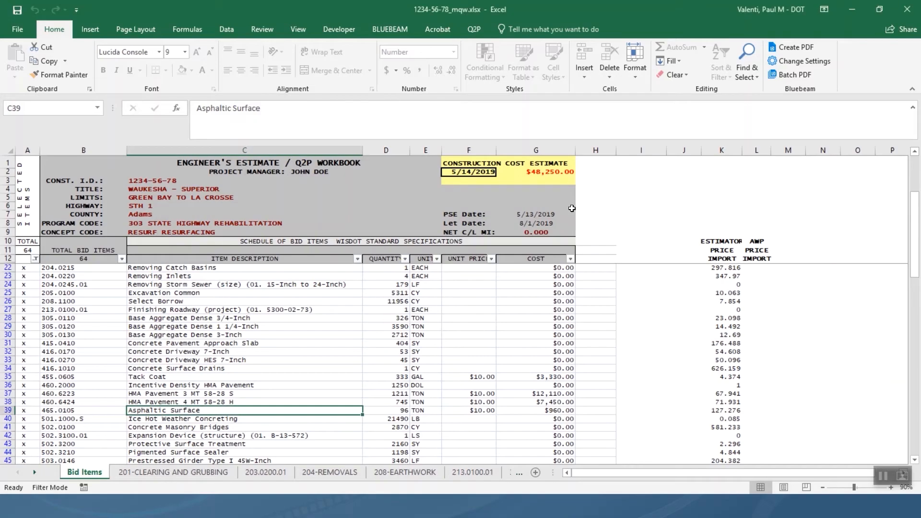
Show the Q2P ribbon tab's commands on the Bid Items sheet.
{"action": "key", "text": "alt"}
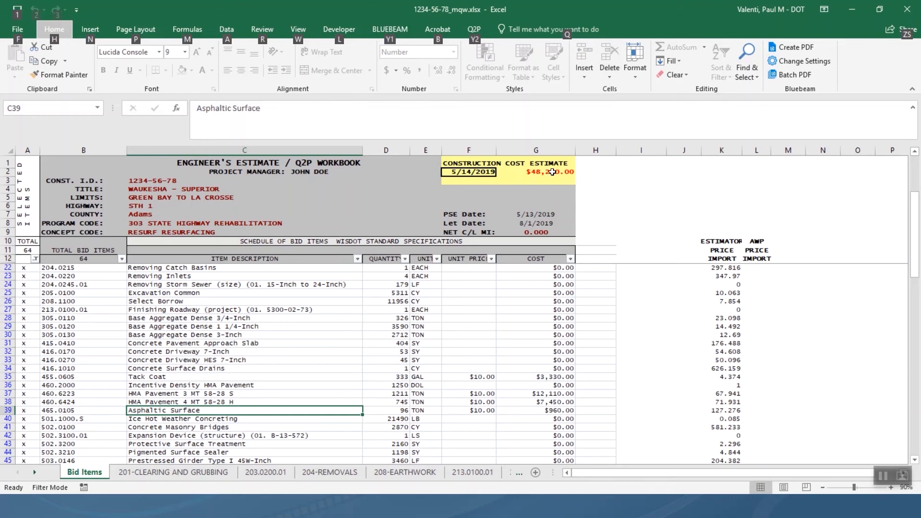
{"action": "left_click", "coordinate": [479, 27]}
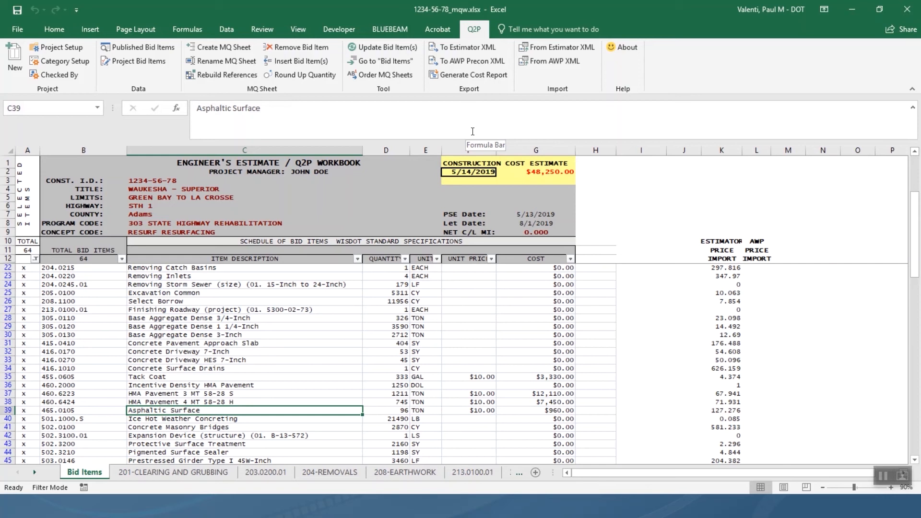
Use Go to sheet(s) on cell C65's item 652.0235 to open 652-CONDUIT AND WIRE.
{"action": "scroll", "coordinate": [190, 331], "scroll_direction": "down", "scroll_amount": 7}
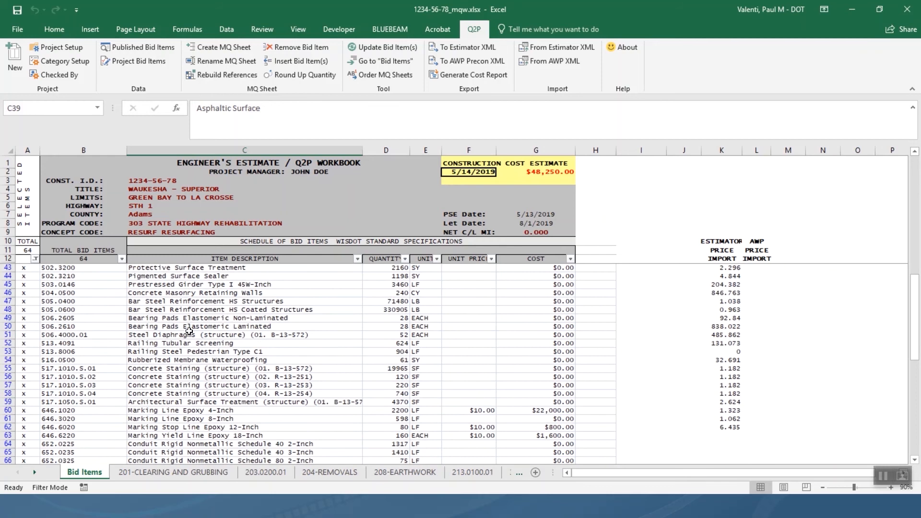
{"action": "scroll", "coordinate": [190, 332], "scroll_direction": "down", "scroll_amount": 2}
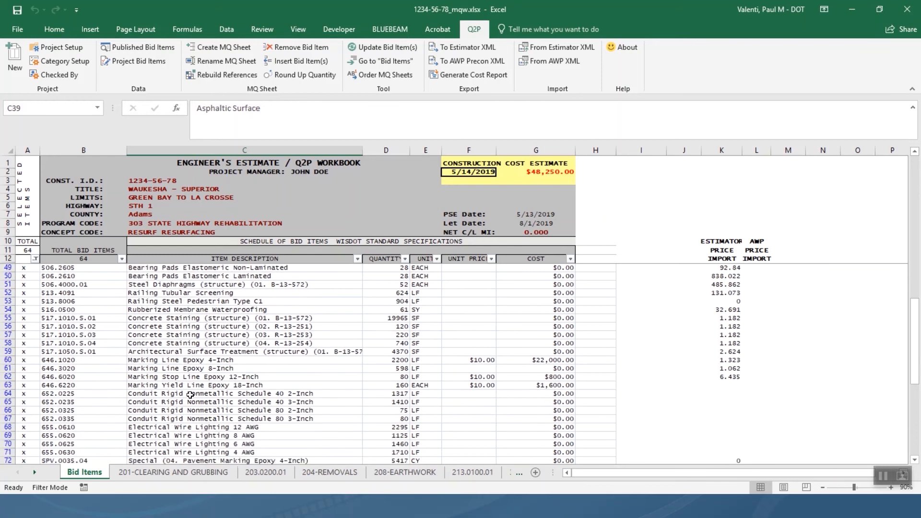
{"action": "left_click", "coordinate": [174, 400]}
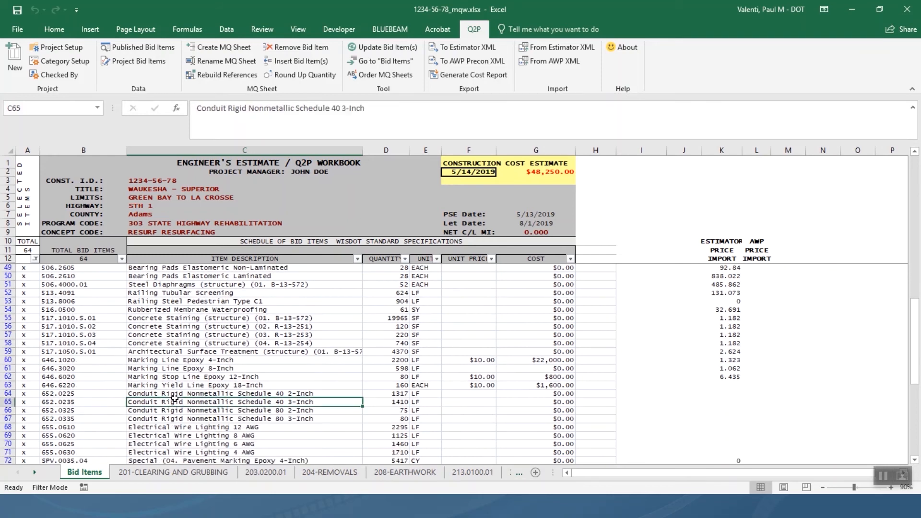
{"action": "right_click", "coordinate": [174, 400]}
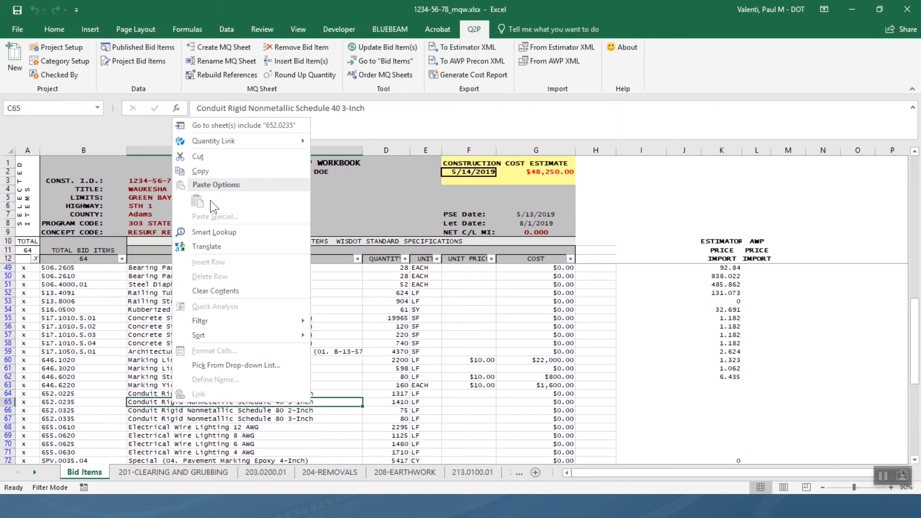
{"action": "left_click", "coordinate": [245, 125]}
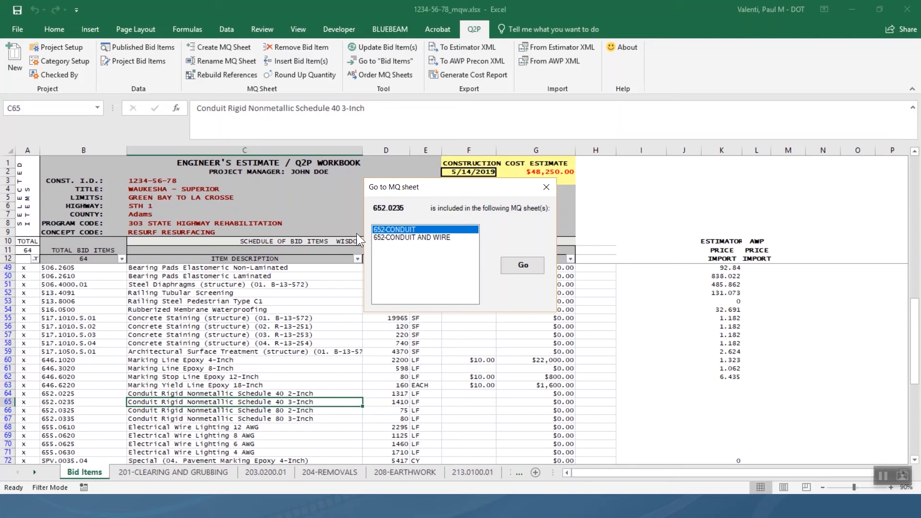
{"action": "left_click", "coordinate": [435, 239]}
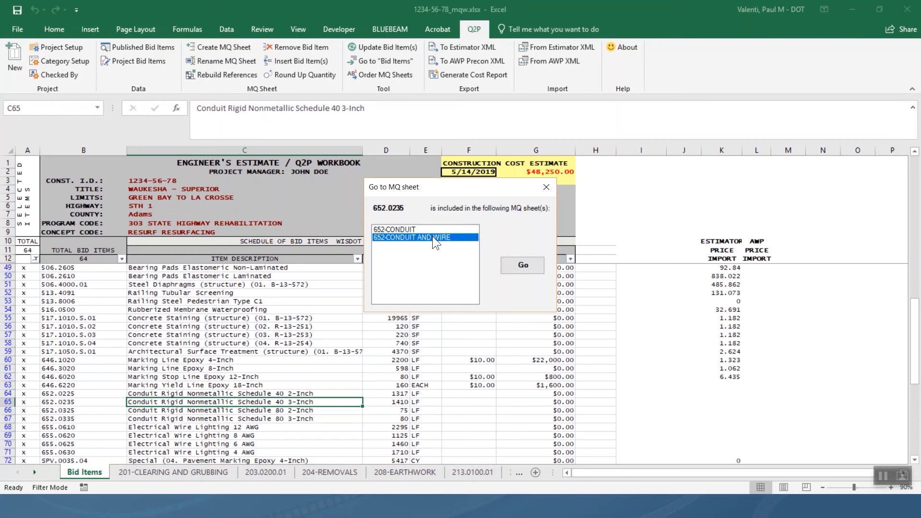
{"action": "left_click", "coordinate": [520, 267]}
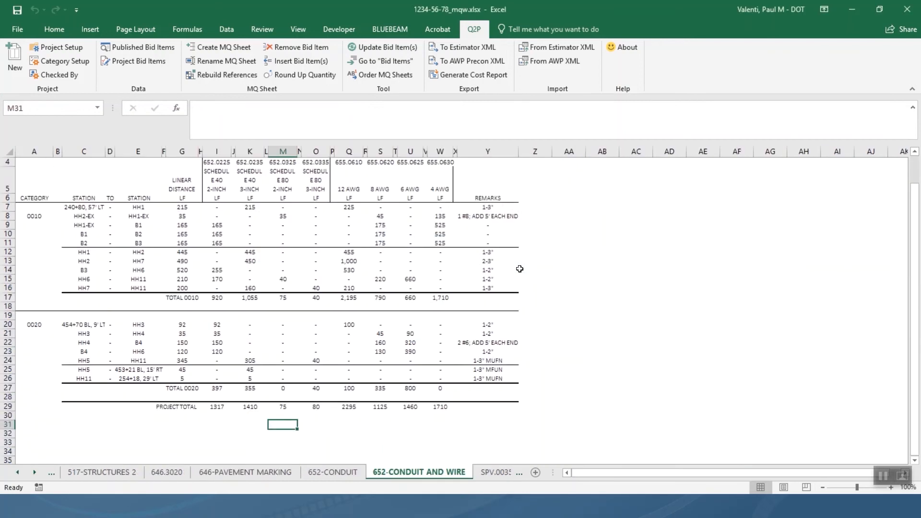
From the 652-CONDUIT AND WIRE sheet, return to Bid Items at item 652.0235 (1410 LF).
{"action": "scroll", "coordinate": [520, 268], "scroll_direction": "up", "scroll_amount": 1}
{"action": "right_click", "coordinate": [552, 224]}
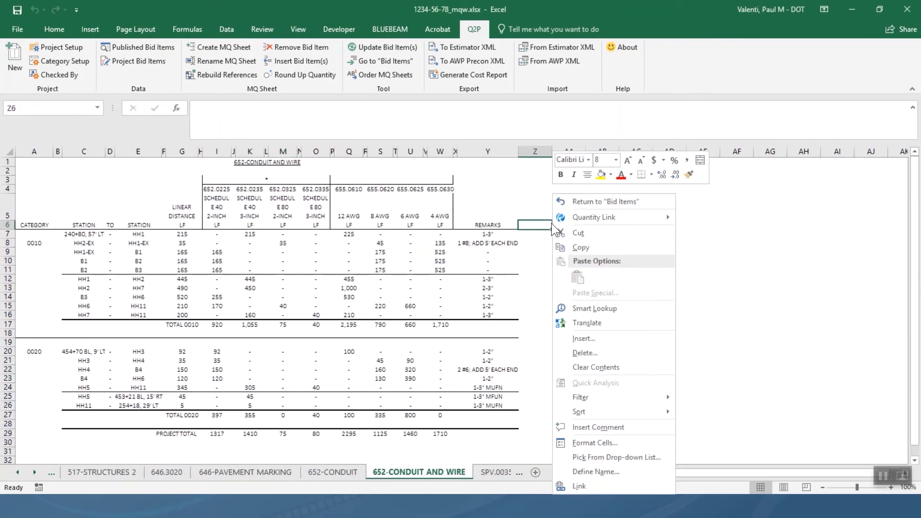
{"action": "left_click", "coordinate": [576, 202]}
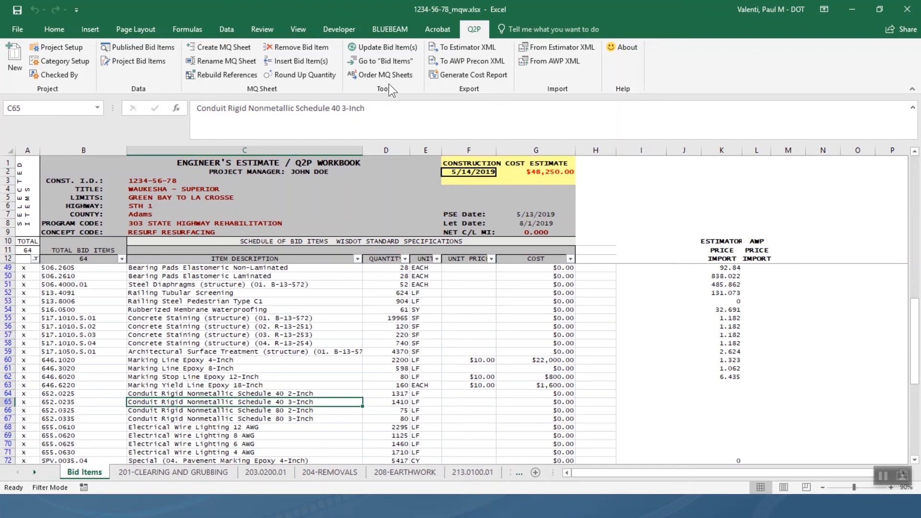
Go to the Bid Items sheet, dismiss the row 53 context menu, and switch to the Home ribbon.
{"action": "left_click", "coordinate": [412, 63]}
{"action": "right_click", "coordinate": [9, 302]}
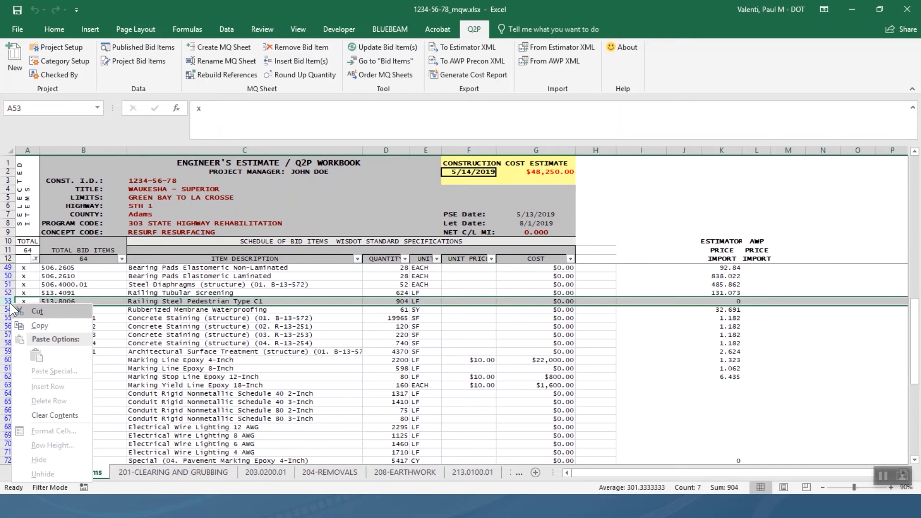
{"action": "key", "text": "Escape"}
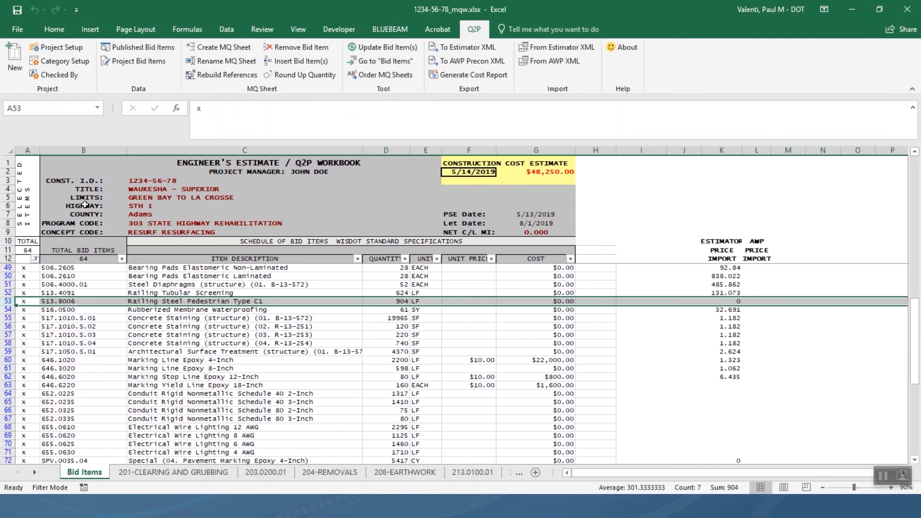
{"action": "left_click", "coordinate": [53, 29]}
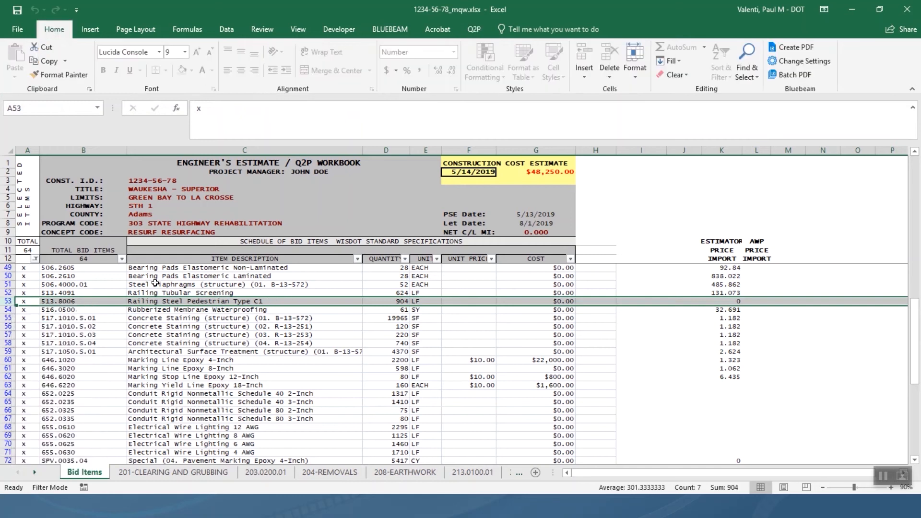
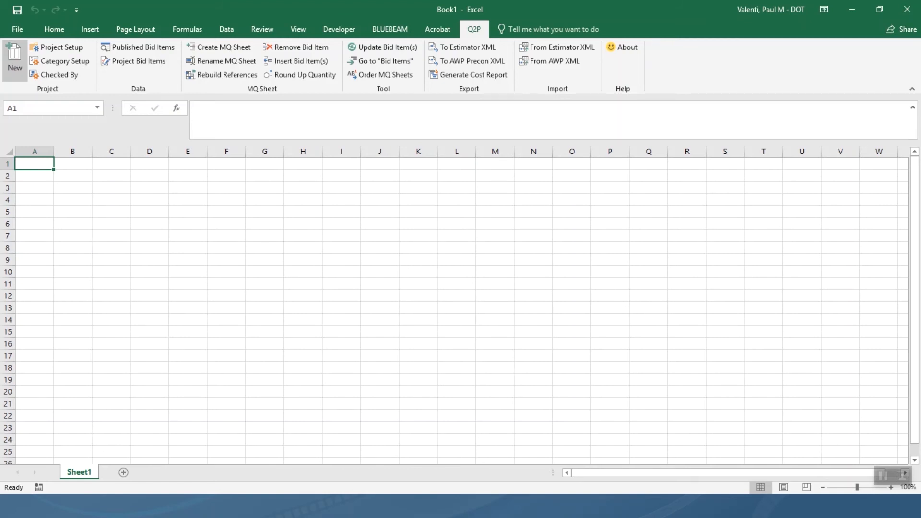
Start a new Q2P project so the Q2P_Template1 estimate and its Project Setup form load.
{"action": "left_click", "coordinate": [17, 62]}
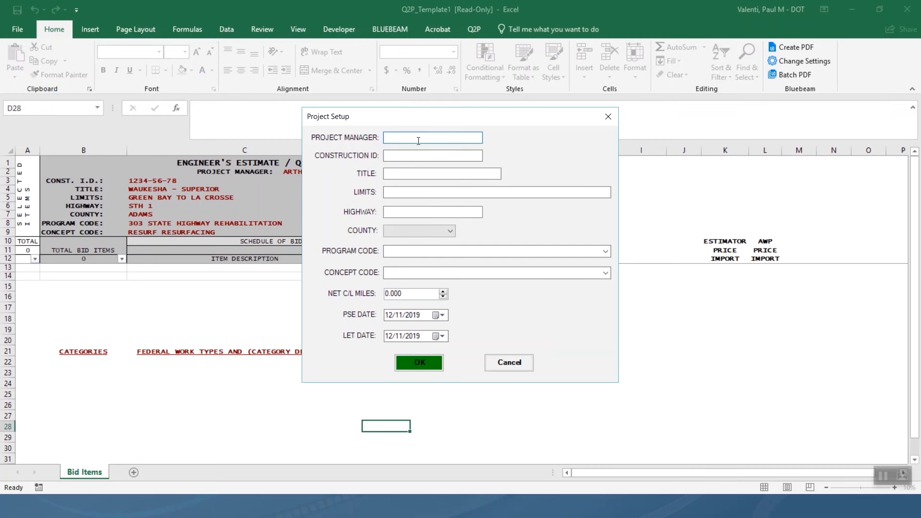
Enter the project manager's name and construction ID 1234-56-78.
{"action": "type", "text": "John Doe"}
{"action": "key", "text": "Tab"}
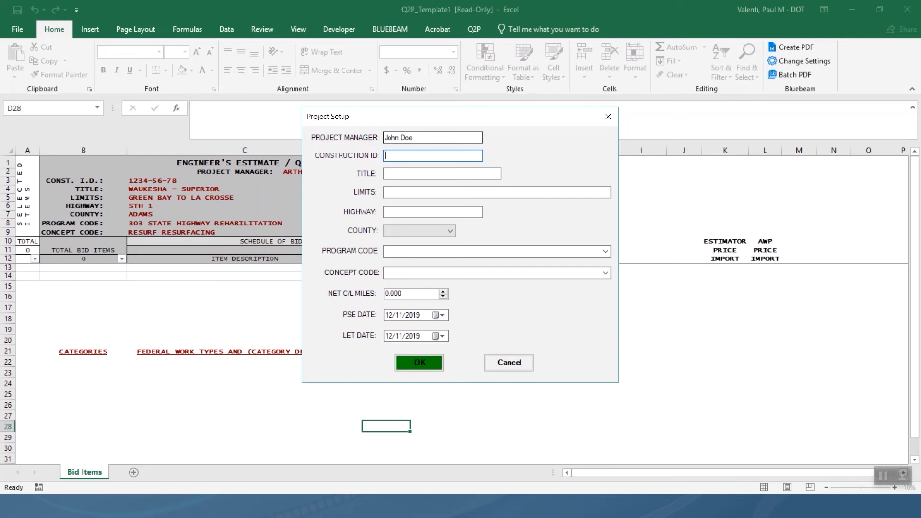
{"action": "type", "text": "1234-56-78"}
Enter title Waukesha - Superior, limits Green Bay to La Crosse, highway STH 1 and county Adams.
{"action": "left_click", "coordinate": [386, 173]}
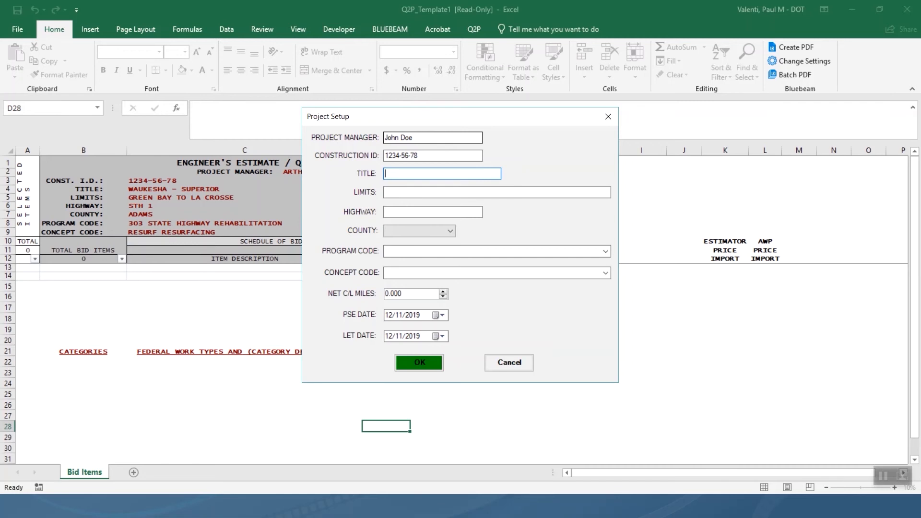
{"action": "type", "text": "Waukesha - Superior"}
{"action": "key", "text": "Tab"}
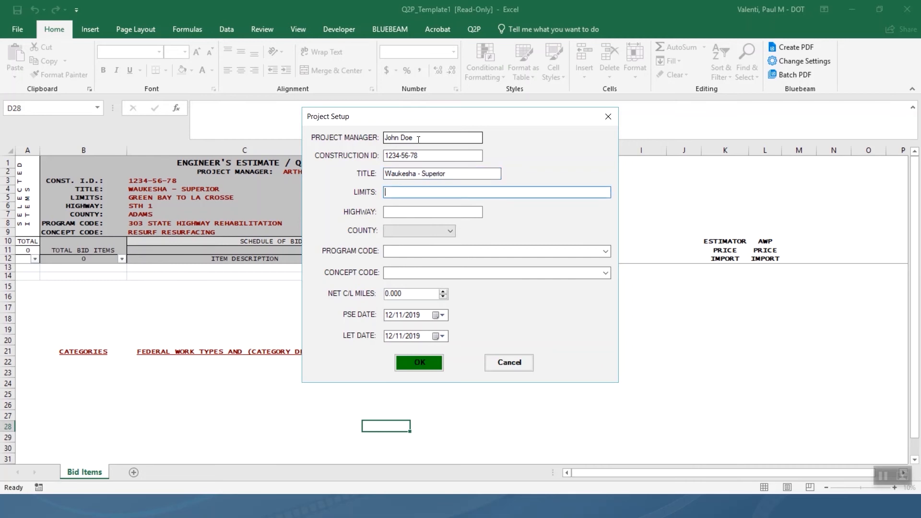
{"action": "type", "text": "Green Bay to La Crosse"}
{"action": "key", "text": "Tab"}
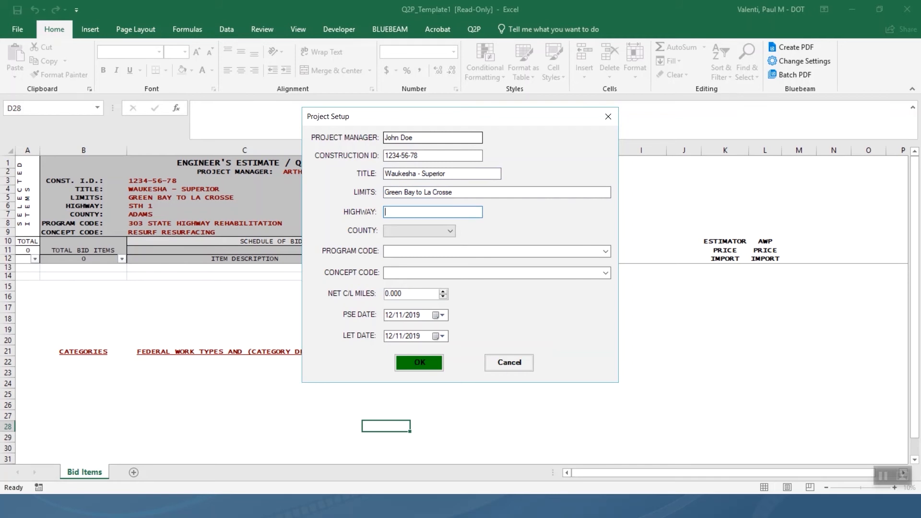
{"action": "type", "text": "STH 1"}
{"action": "key", "text": "Tab"}
{"action": "key", "text": "a"}
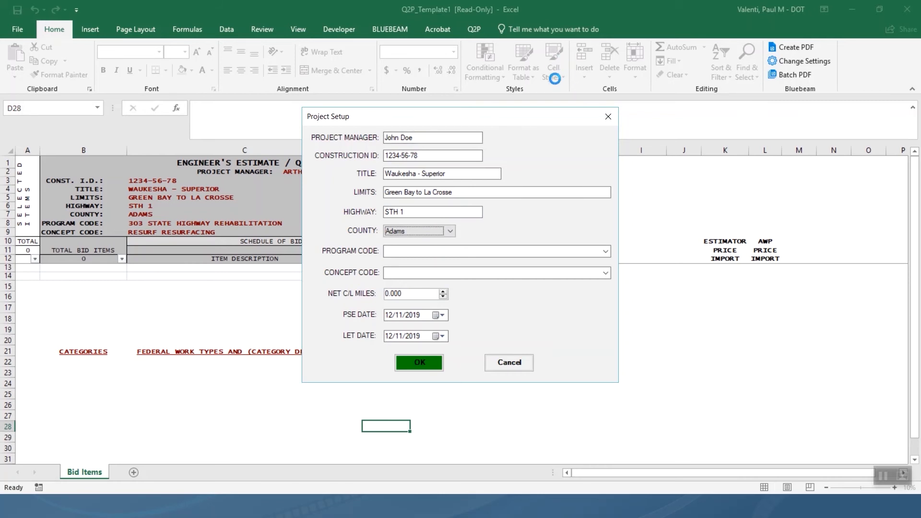
Choose program code 303 STATE HIGHWAY REHABILITATION and concept code RESURF RESURFACING.
{"action": "left_click", "coordinate": [605, 251]}
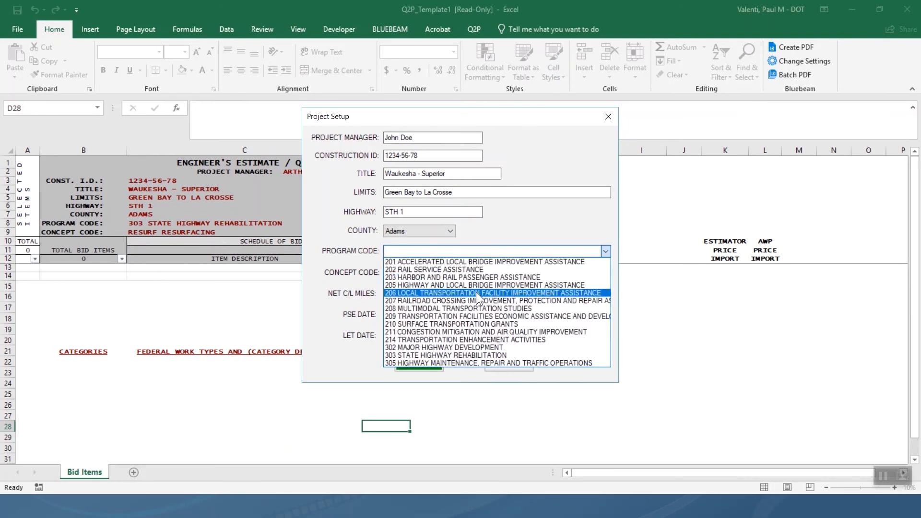
{"action": "left_click", "coordinate": [430, 355]}
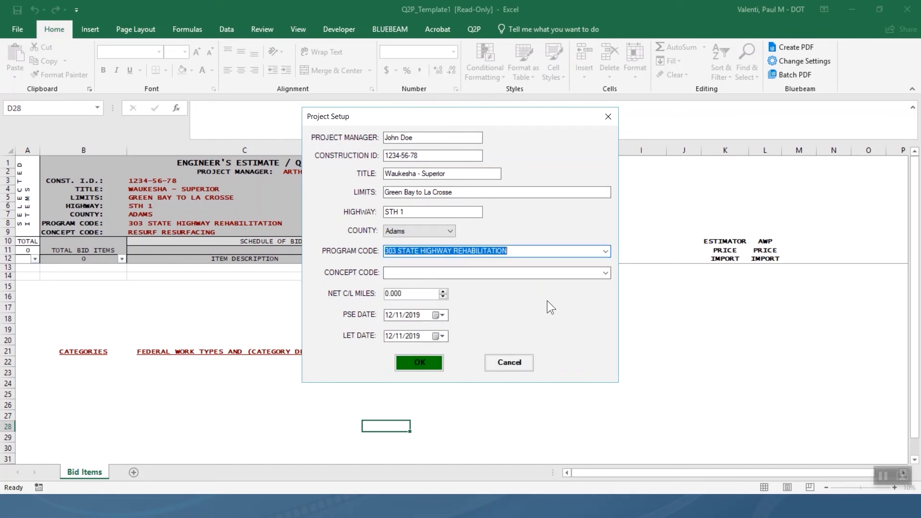
{"action": "left_click", "coordinate": [605, 272]}
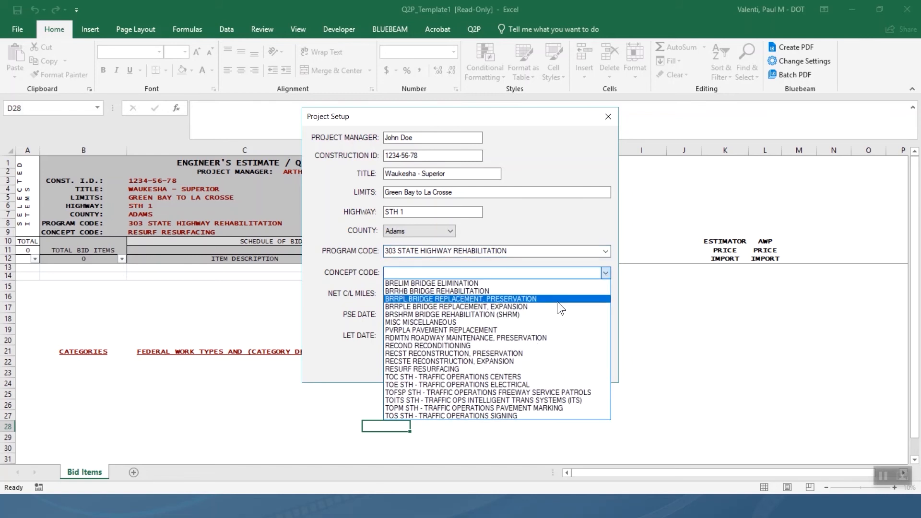
{"action": "left_click", "coordinate": [457, 368]}
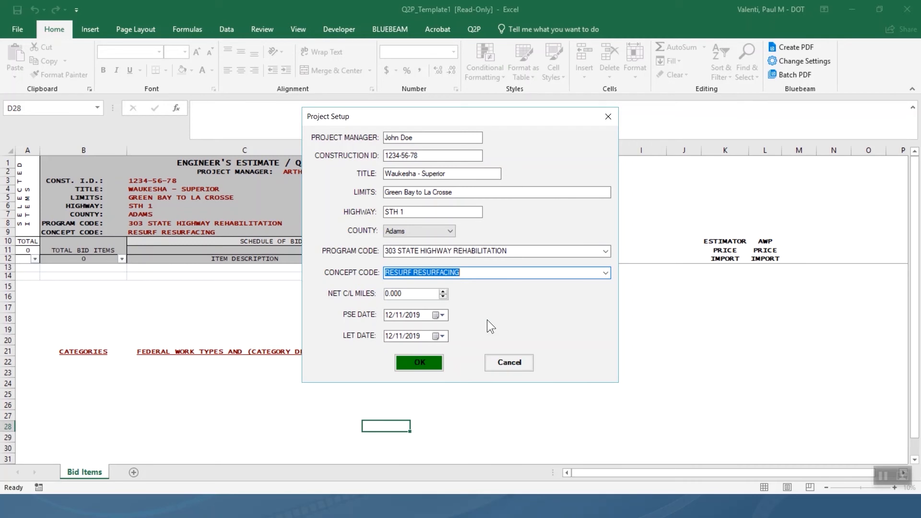
Set the PSE date to 05/13/2019 in its calendar picker.
{"action": "left_click", "coordinate": [441, 316]}
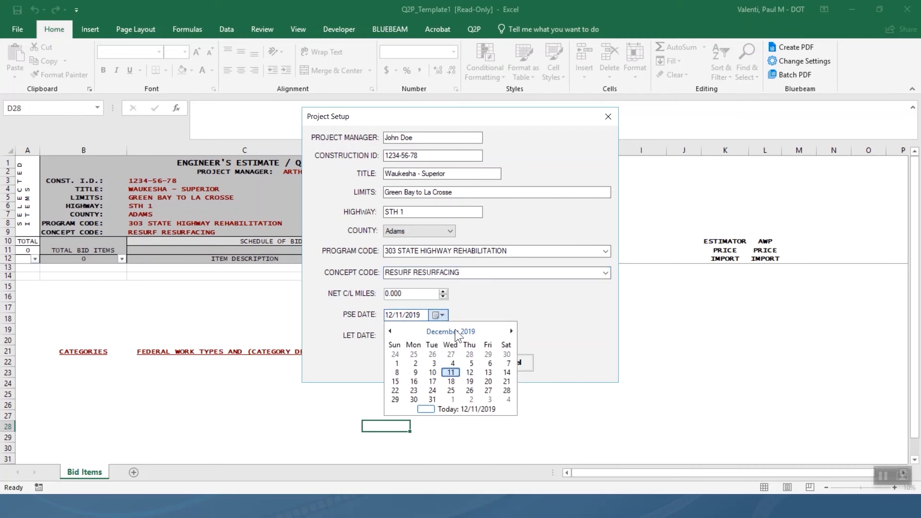
{"action": "left_click", "coordinate": [391, 330]}
{"action": "left_click", "coordinate": [392, 330]}
{"action": "left_click", "coordinate": [391, 330]}
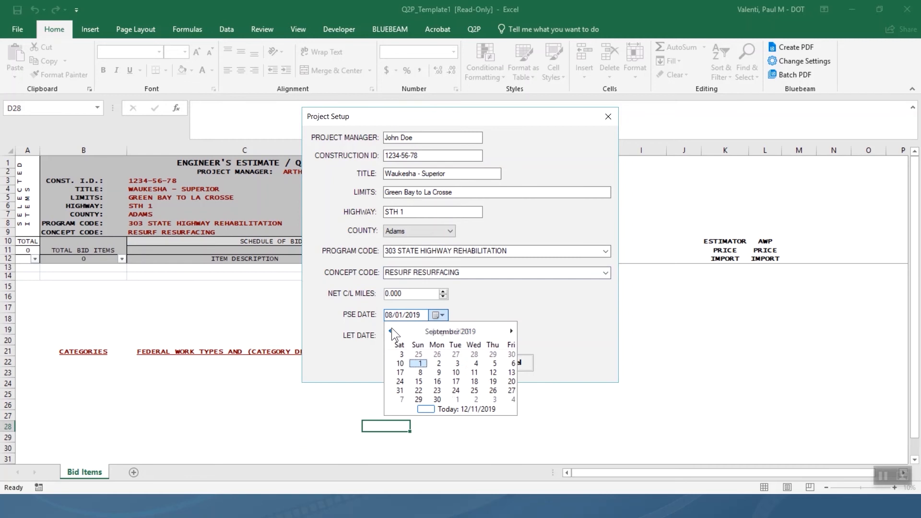
{"action": "left_click", "coordinate": [392, 331]}
{"action": "left_click", "coordinate": [391, 330]}
{"action": "left_click", "coordinate": [391, 330]}
{"action": "left_click", "coordinate": [391, 330]}
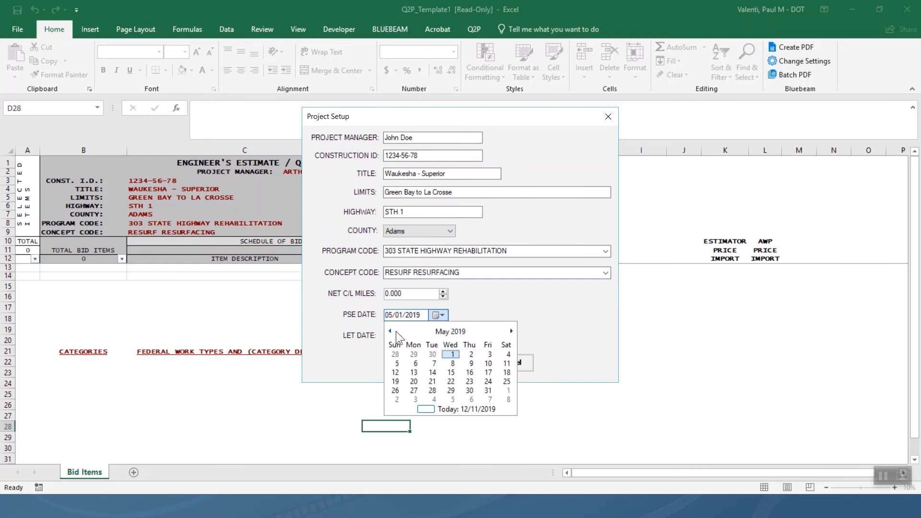
{"action": "left_click", "coordinate": [414, 372]}
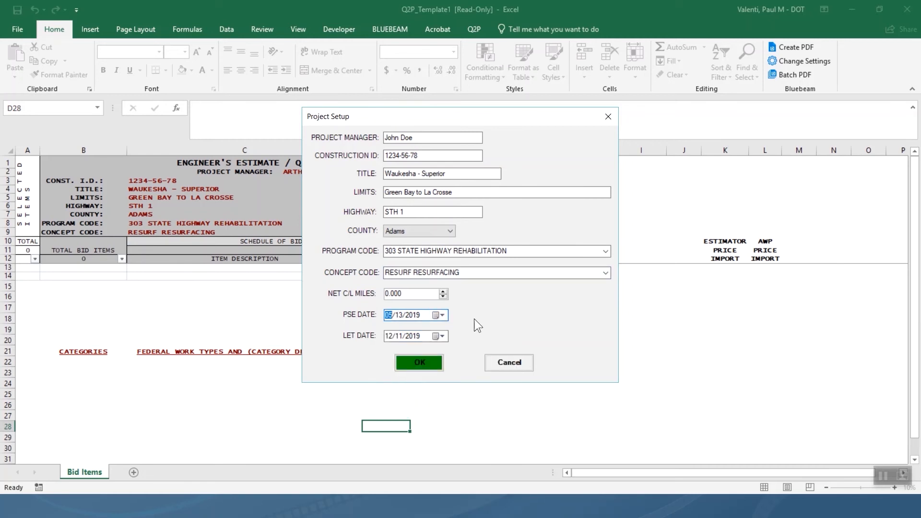
Set the let date to 08/01/2019 and apply the project setup.
{"action": "left_click", "coordinate": [442, 336]}
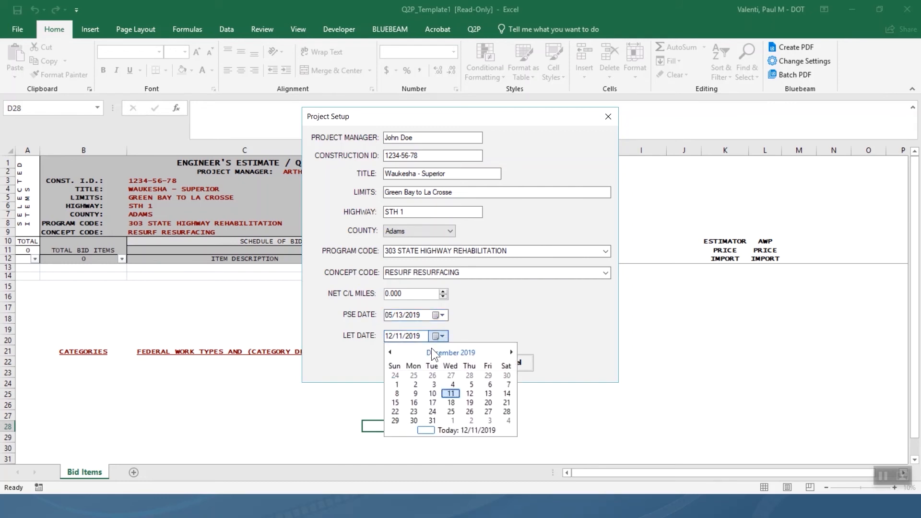
{"action": "left_click", "coordinate": [390, 352]}
{"action": "left_click", "coordinate": [391, 353]}
{"action": "left_click", "coordinate": [390, 353]}
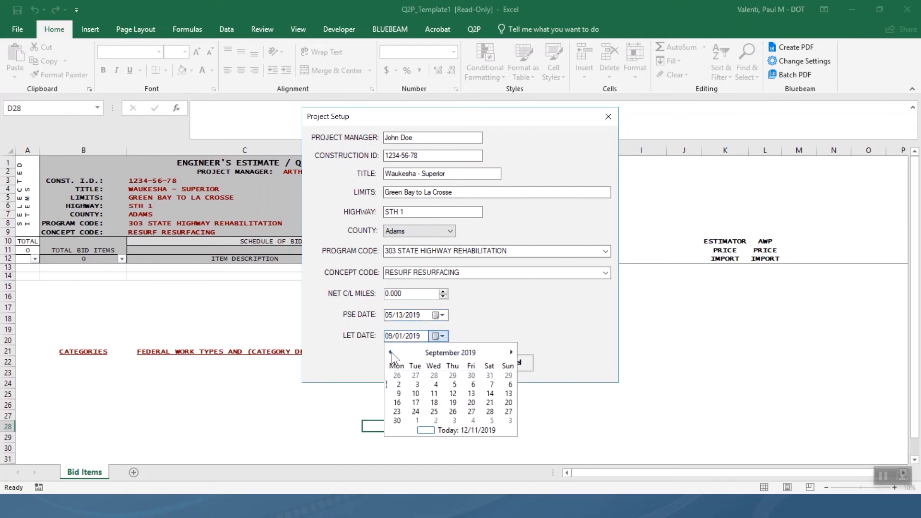
{"action": "left_click", "coordinate": [391, 353]}
{"action": "left_click", "coordinate": [468, 377]}
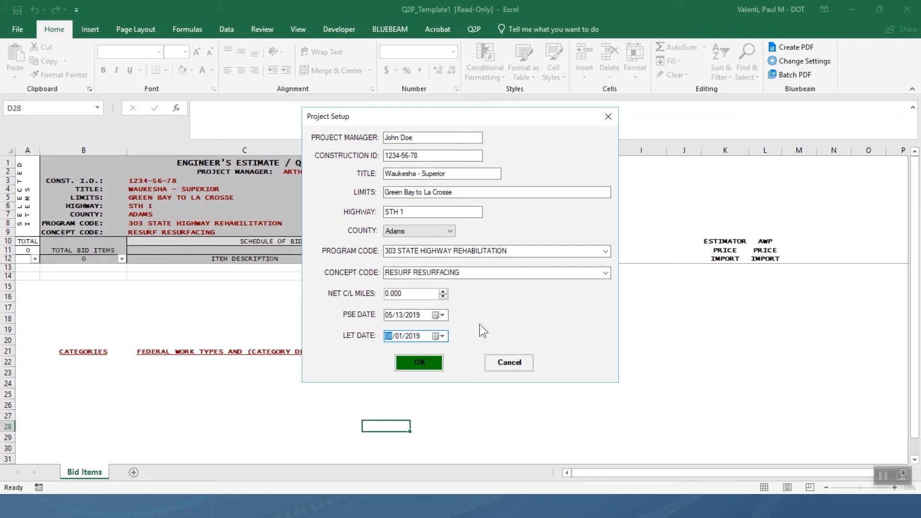
{"action": "left_click", "coordinate": [412, 362]}
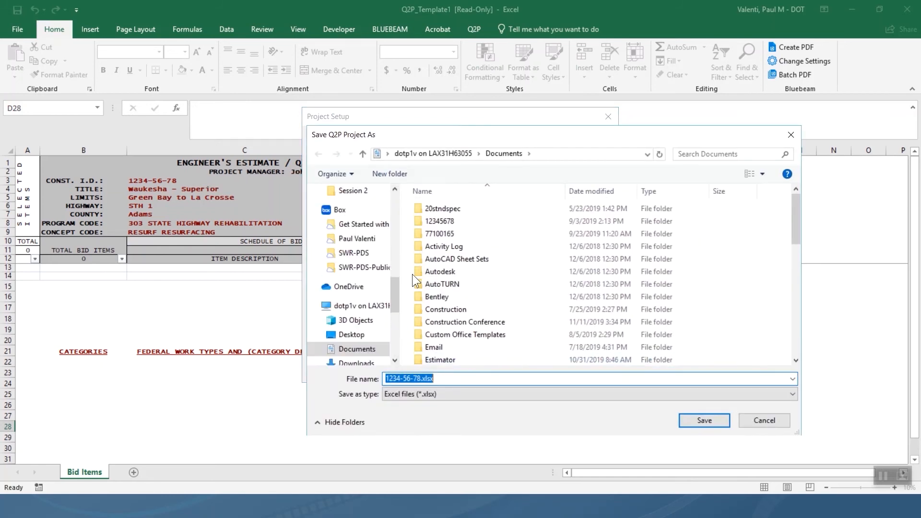
Save the project as 1234-56-78.xlsx in Documents > Q2p > Training Agenda > Session 2.
{"action": "scroll", "coordinate": [447, 293], "scroll_direction": "down", "scroll_amount": 10}
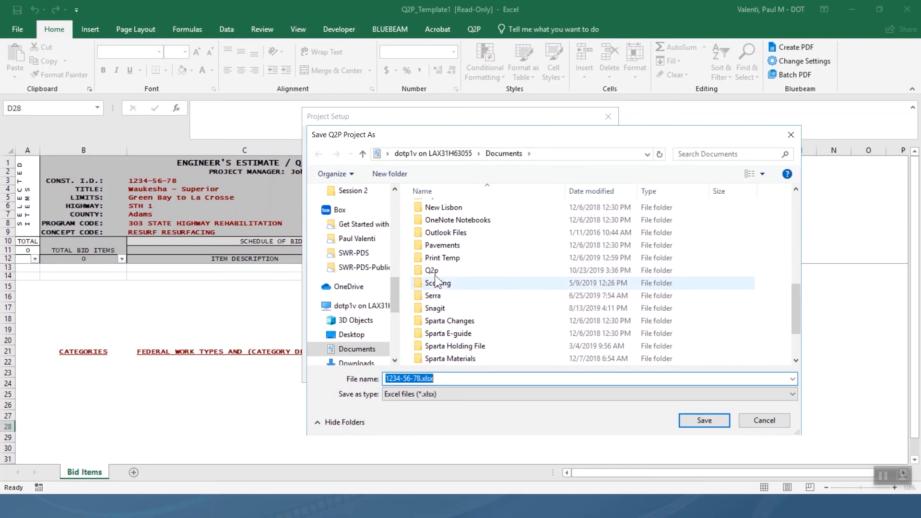
{"action": "double_click", "coordinate": [434, 273]}
{"action": "double_click", "coordinate": [455, 207]}
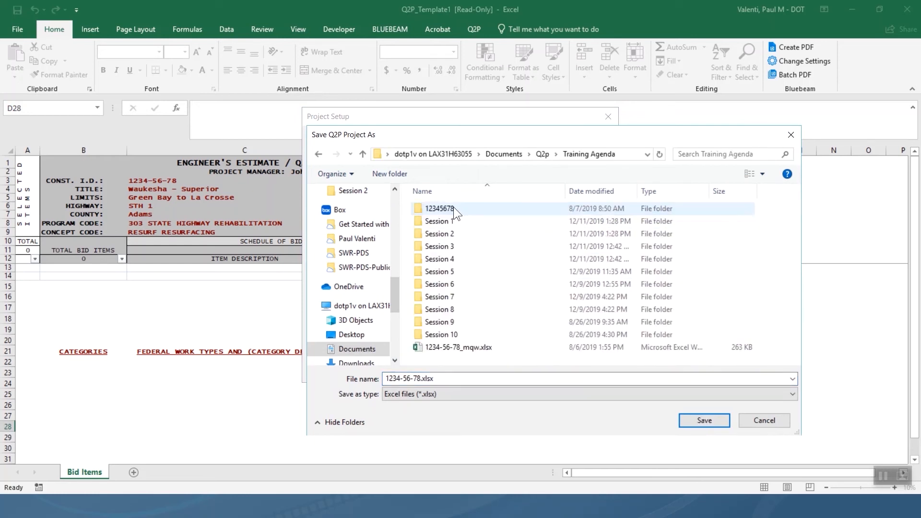
{"action": "double_click", "coordinate": [436, 238]}
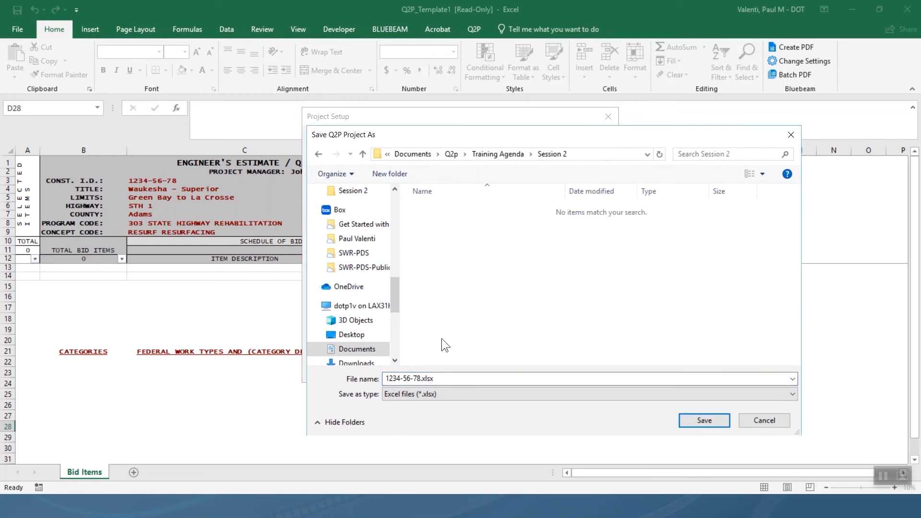
{"action": "left_click", "coordinate": [453, 378]}
{"action": "double_click", "coordinate": [453, 377]}
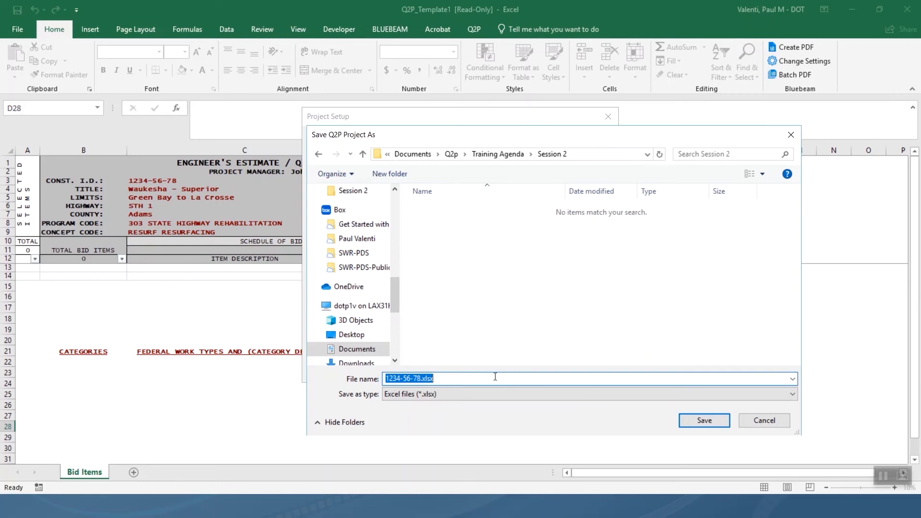
{"action": "left_click", "coordinate": [703, 420]}
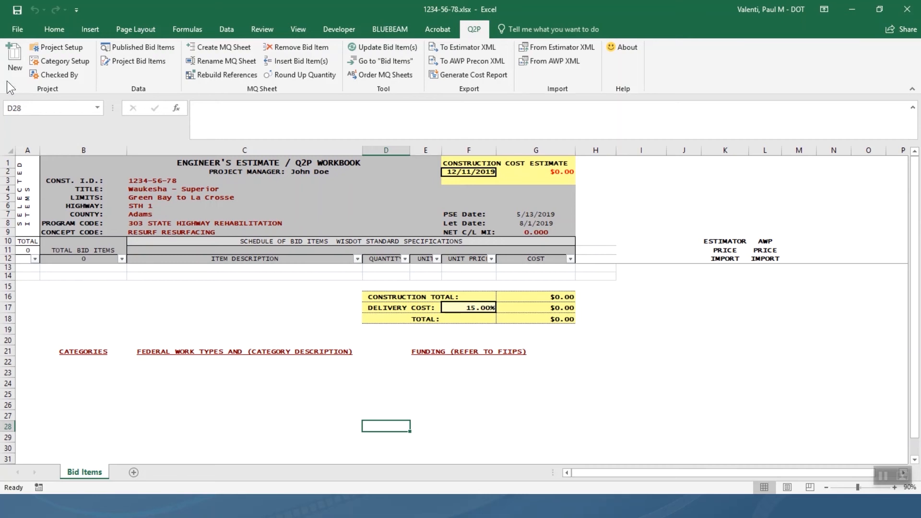
{"action": "left_click", "coordinate": [62, 49]}
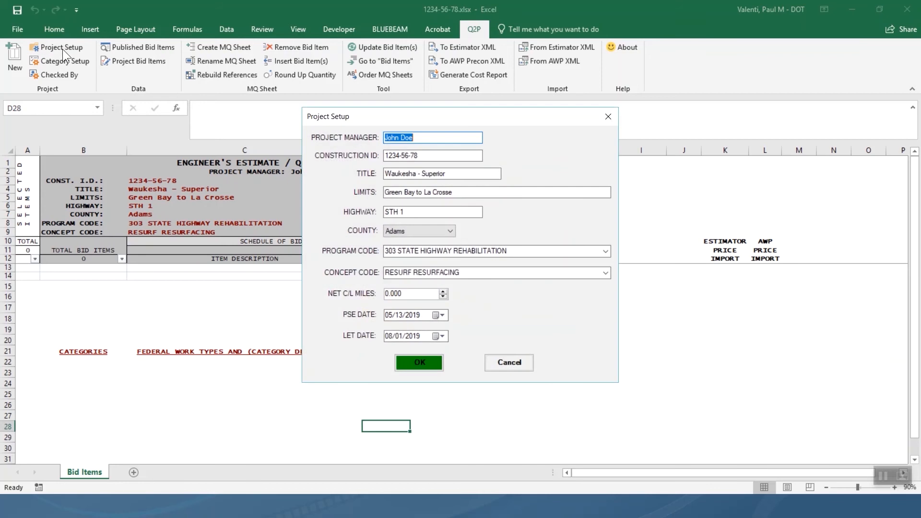
{"action": "left_click", "coordinate": [407, 366]}
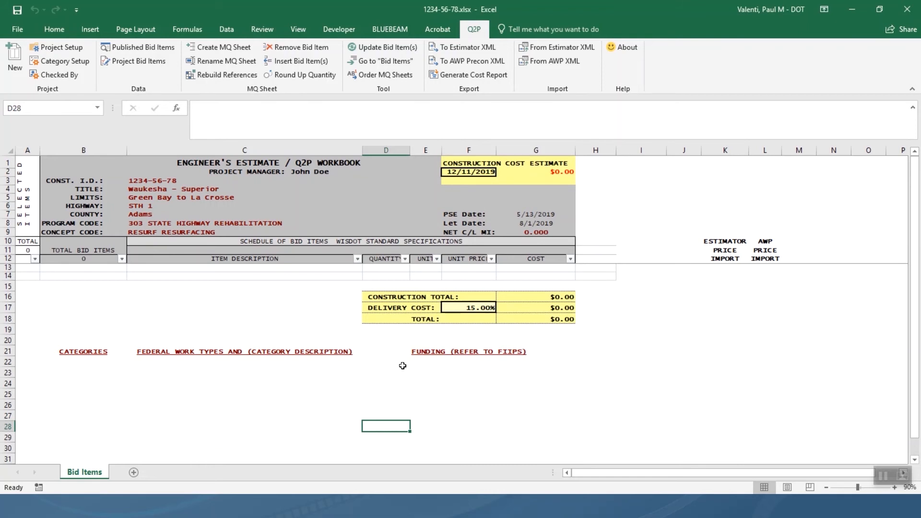
Give category 0010 the federal work type 05 - 4R Maintenance Resurfacing in Category Setup.
{"action": "left_click", "coordinate": [70, 65]}
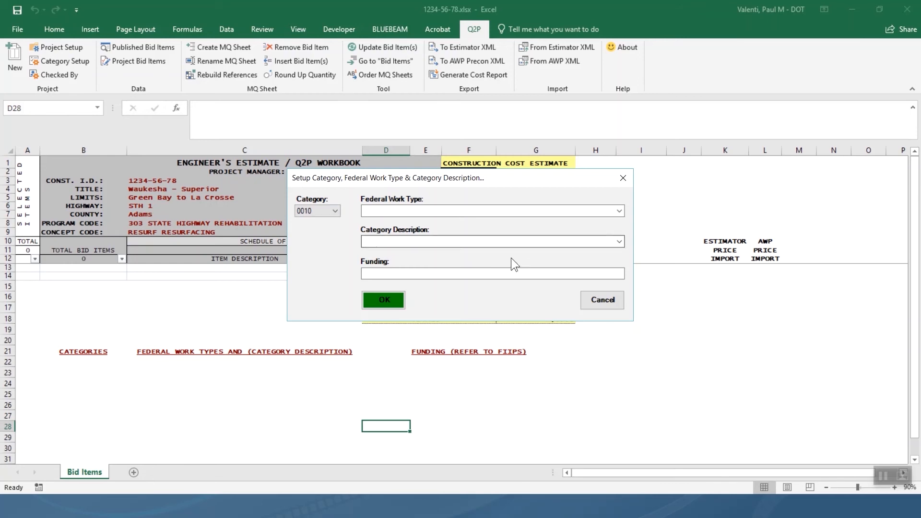
{"action": "left_click", "coordinate": [619, 212]}
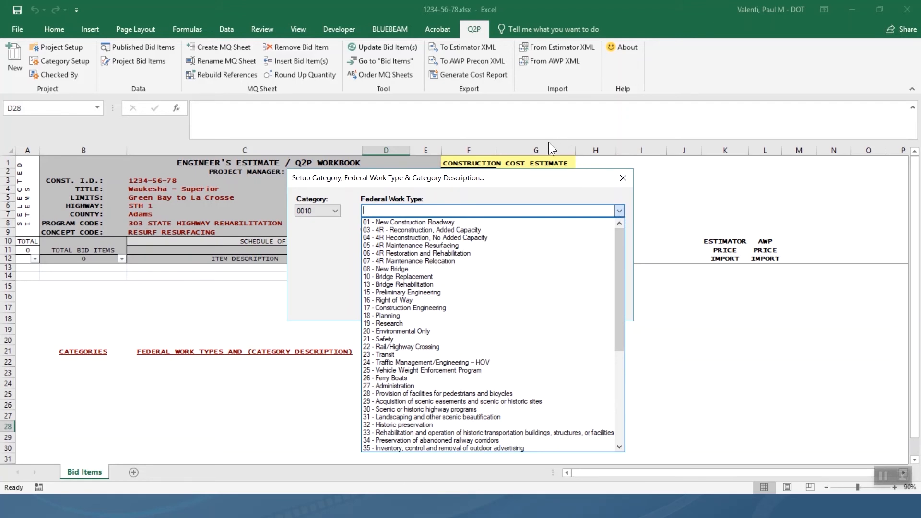
{"action": "left_click", "coordinate": [555, 185]}
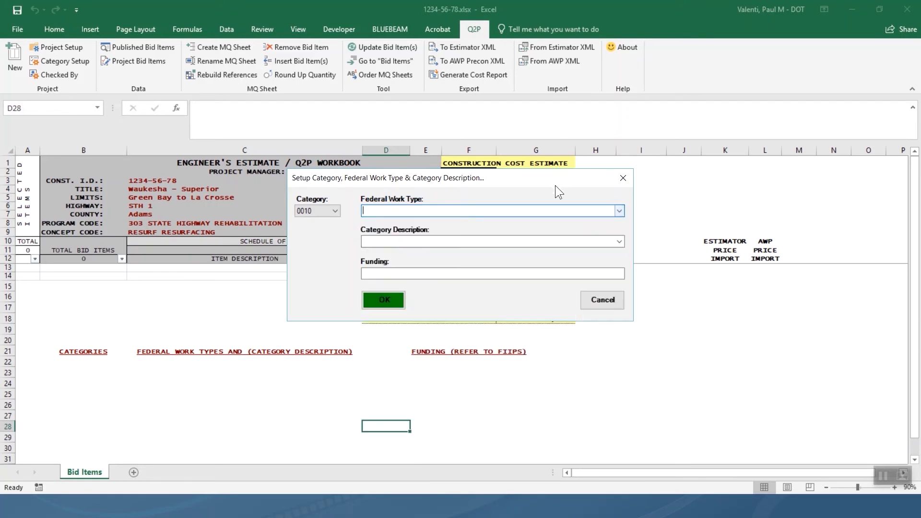
{"action": "left_click", "coordinate": [619, 241]}
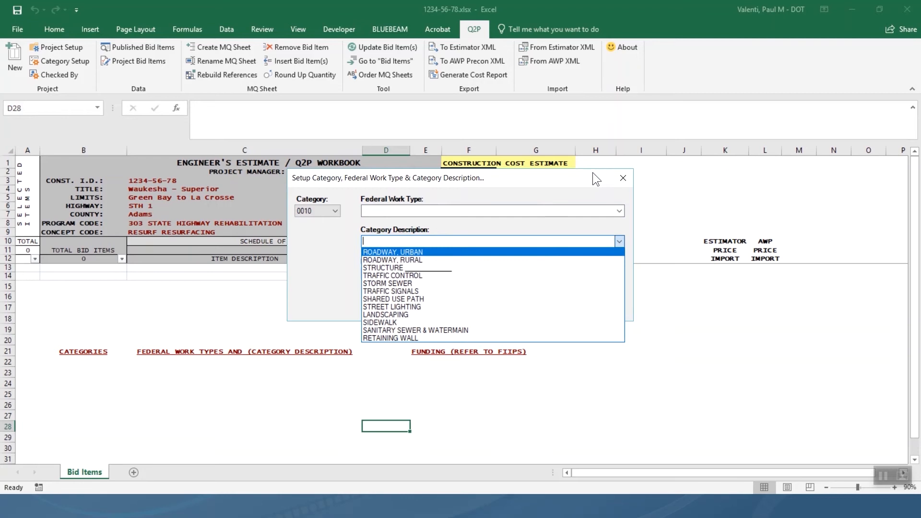
{"action": "left_click", "coordinate": [576, 188]}
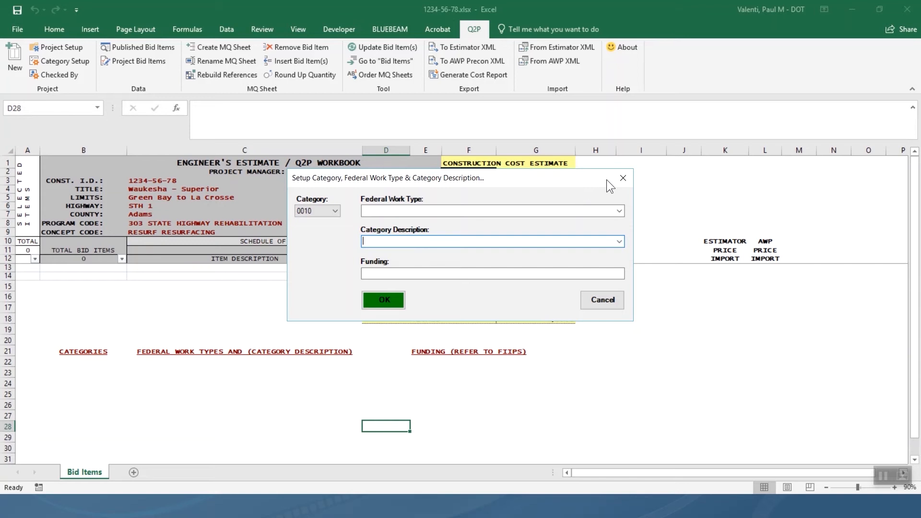
{"action": "left_click", "coordinate": [619, 211]}
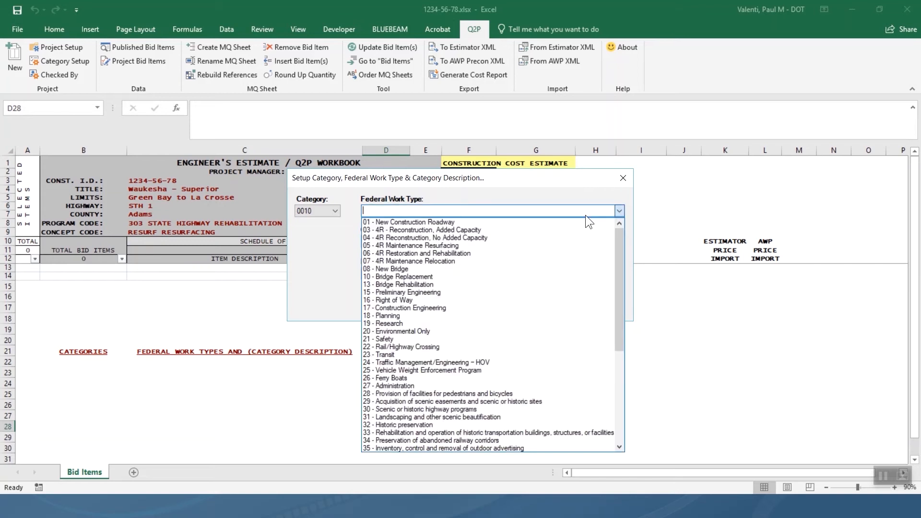
{"action": "left_click", "coordinate": [463, 246]}
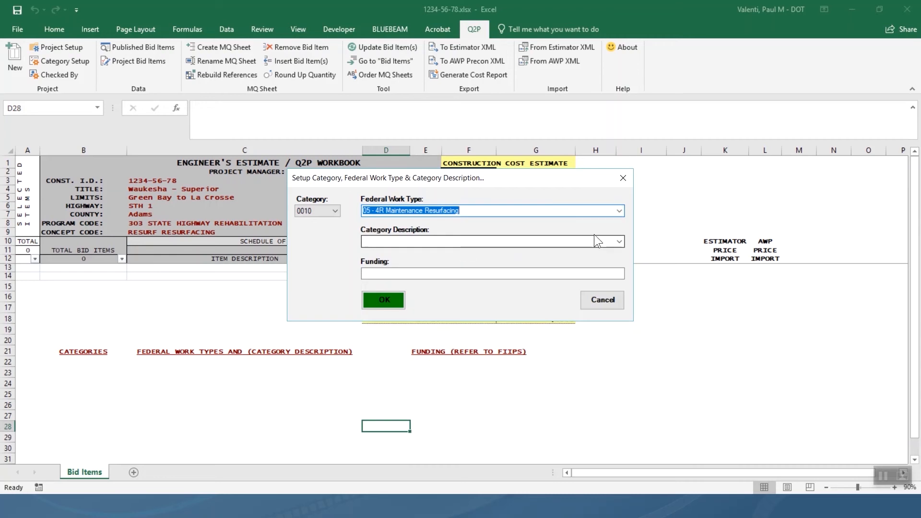
{"action": "left_click", "coordinate": [620, 239]}
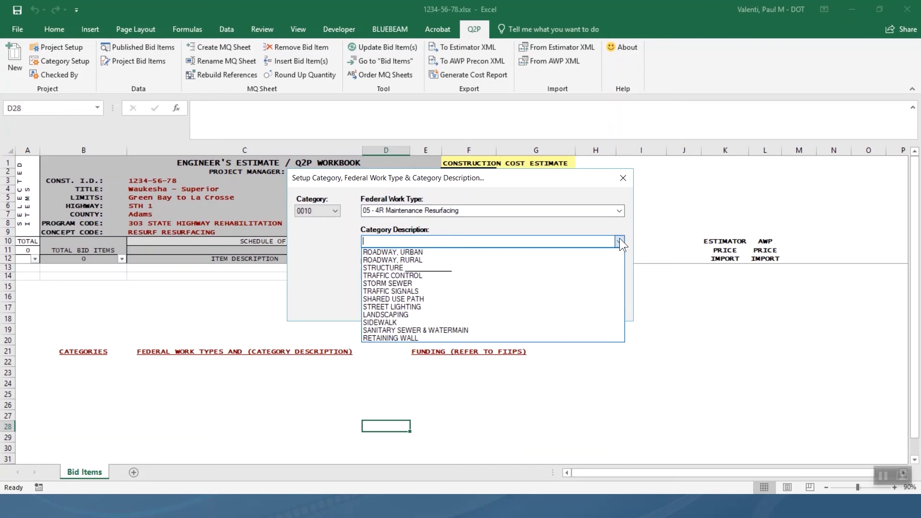
{"action": "left_click", "coordinate": [580, 236]}
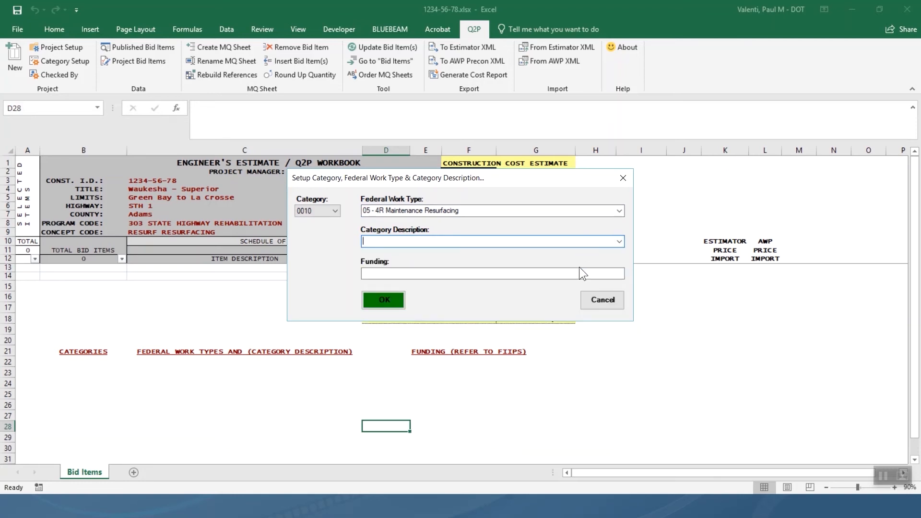
Describe category 0010 as Roadway Construction, funded 80% Federal 20% State, and save it.
{"action": "type", "text": "Roadway Construction"}
{"action": "left_click", "coordinate": [466, 274]}
{"action": "type", "text": "80"}
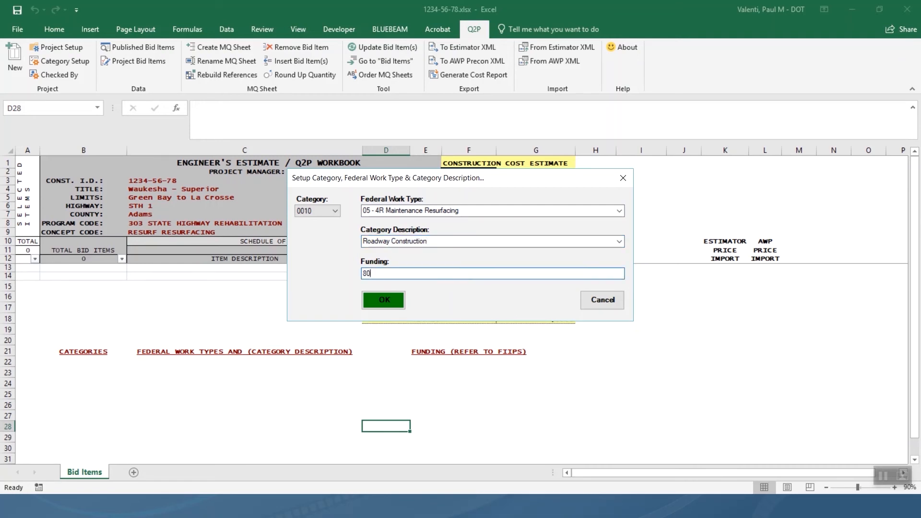
{"action": "type", "text": "% Federak"}
{"action": "key", "text": "BackSpace"}
{"action": "type", "text": "l 20% State"}
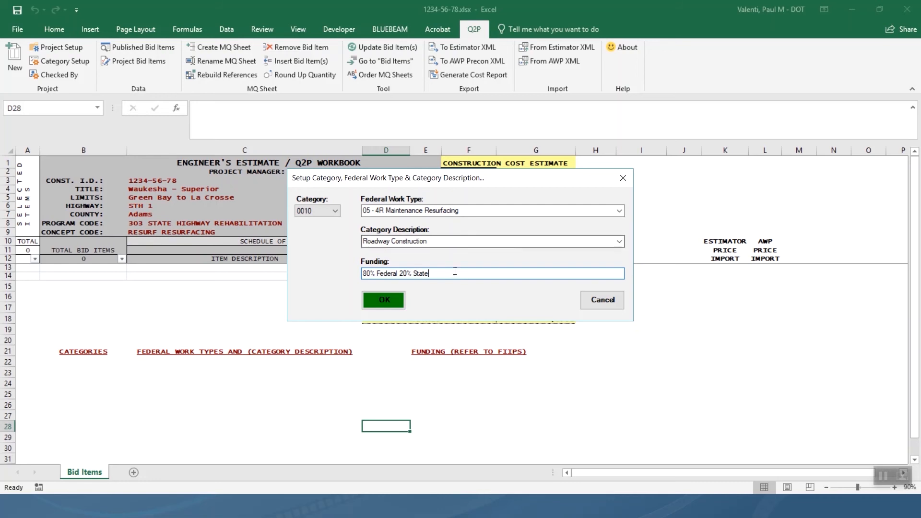
{"action": "left_click", "coordinate": [371, 298]}
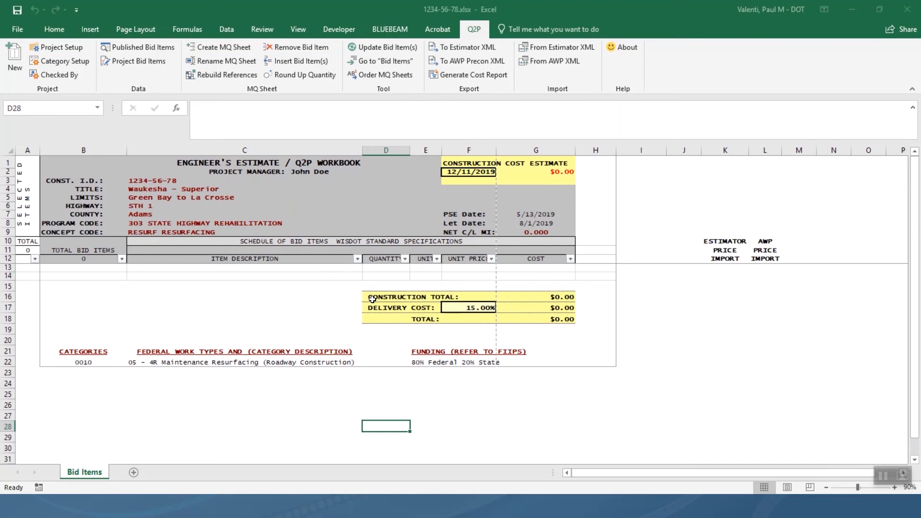
Load category 0020 in Category Setup, prefilled with the saved Roadway Construction settings.
{"action": "left_click", "coordinate": [68, 64]}
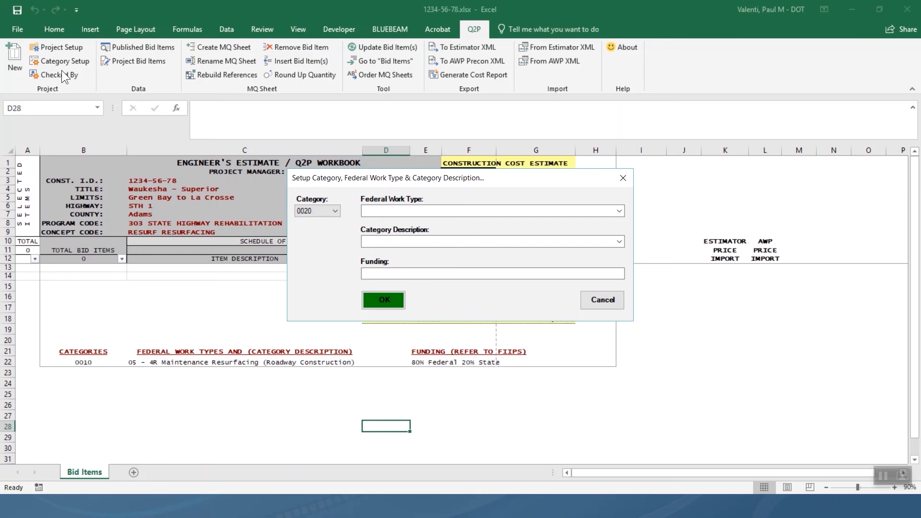
{"action": "left_click", "coordinate": [335, 211]}
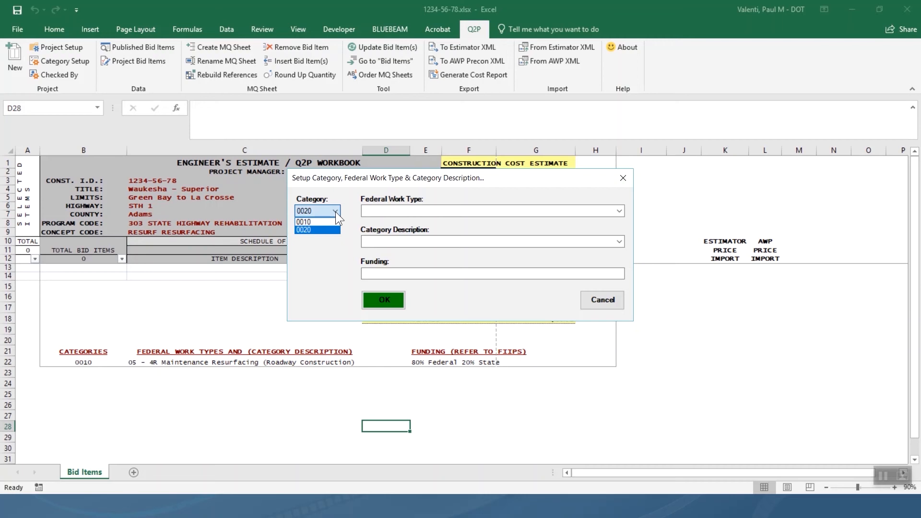
{"action": "left_click", "coordinate": [321, 223]}
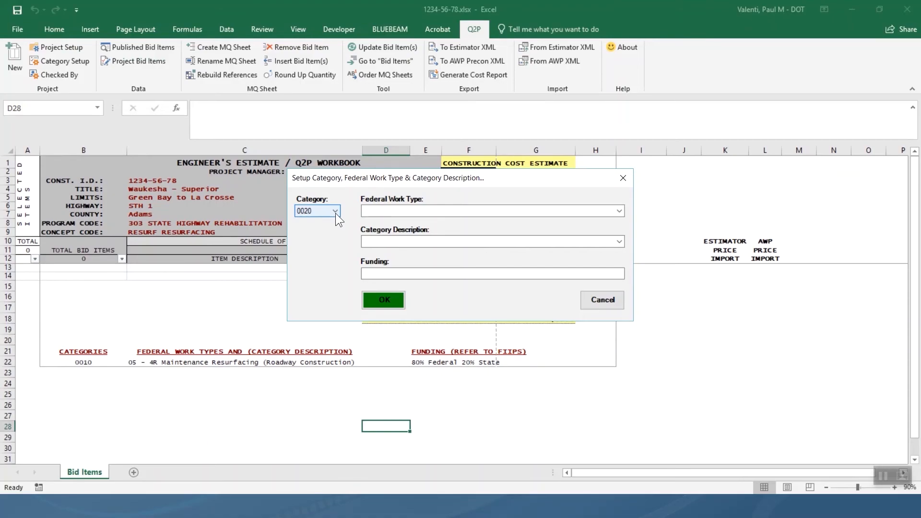
{"action": "left_click", "coordinate": [336, 213]}
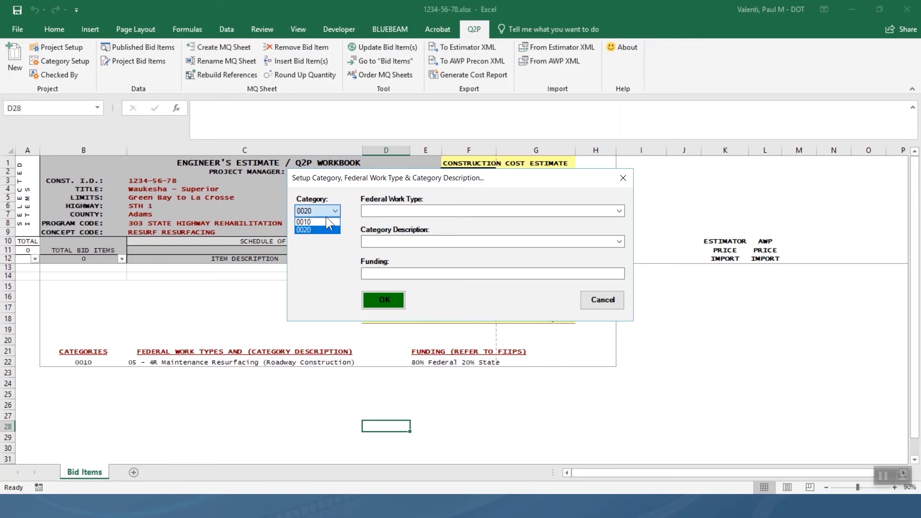
{"action": "left_click", "coordinate": [321, 222]}
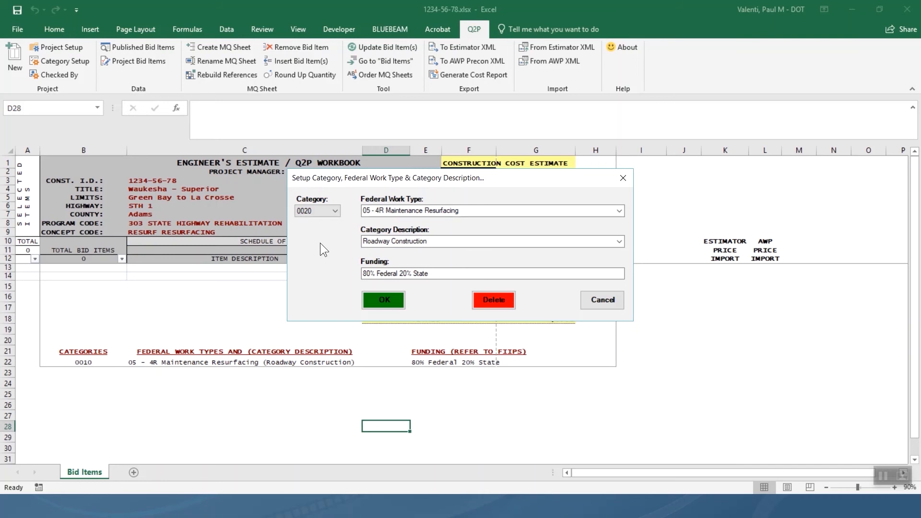
{"action": "left_click", "coordinate": [474, 241]}
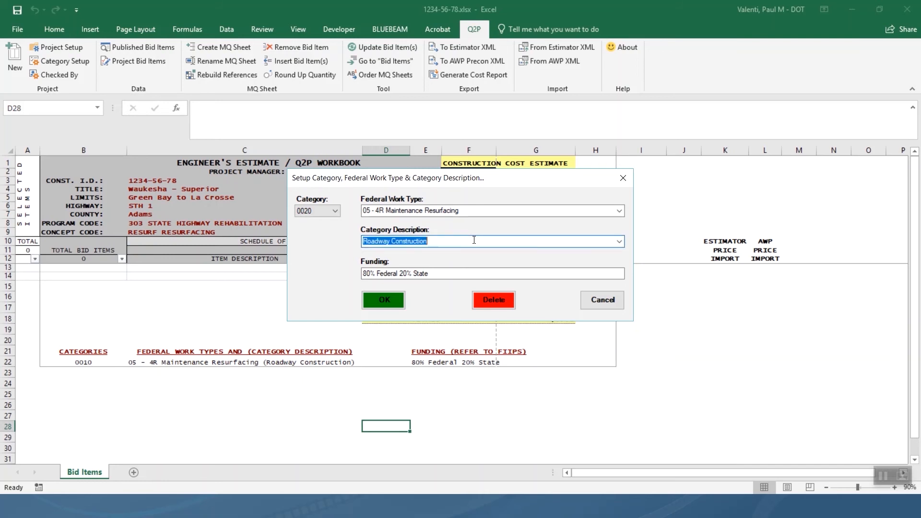
Make 0020 Bridge Replacement B-XX-XXX, 75% Federal 25% City of Green Bay, work type 10.
{"action": "left_click", "coordinate": [620, 241]}
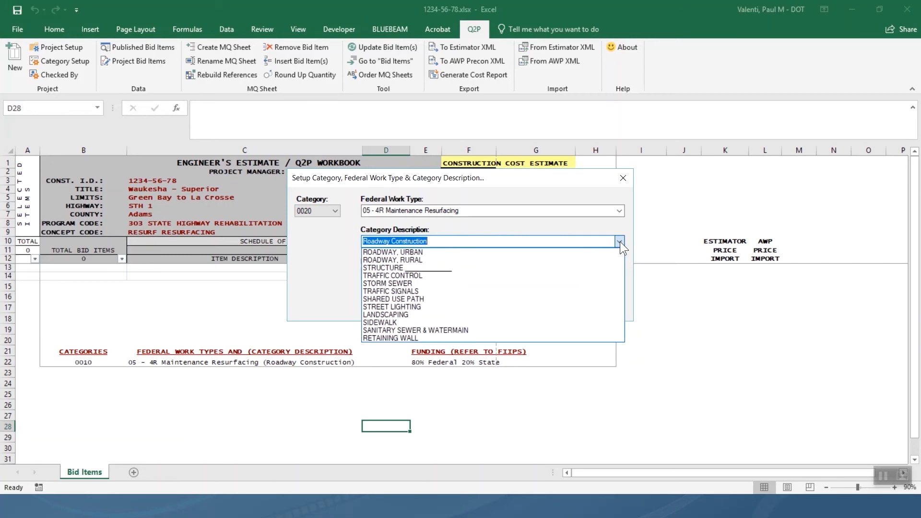
{"action": "left_click", "coordinate": [443, 241]}
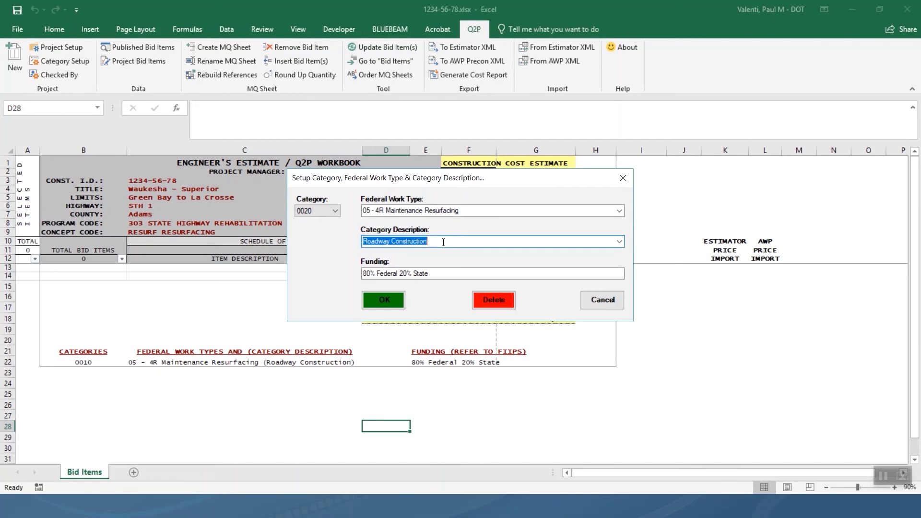
{"action": "type", "text": "Bridg"}
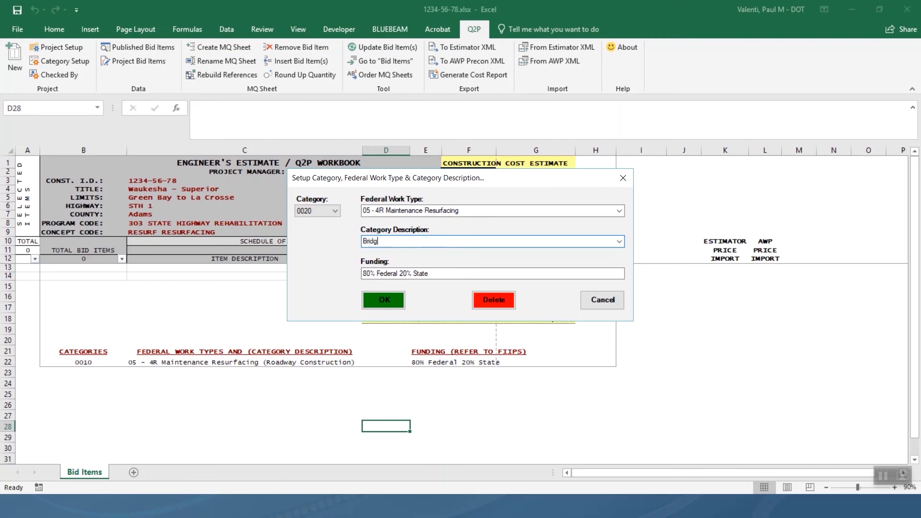
{"action": "type", "text": "e Replacement B-XX-XXX"}
{"action": "key", "text": "Tab"}
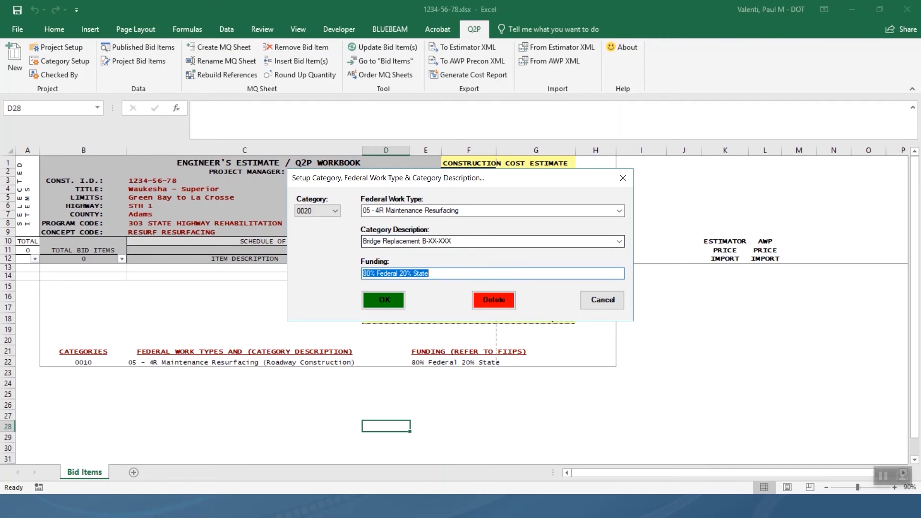
{"action": "type", "text": "75"}
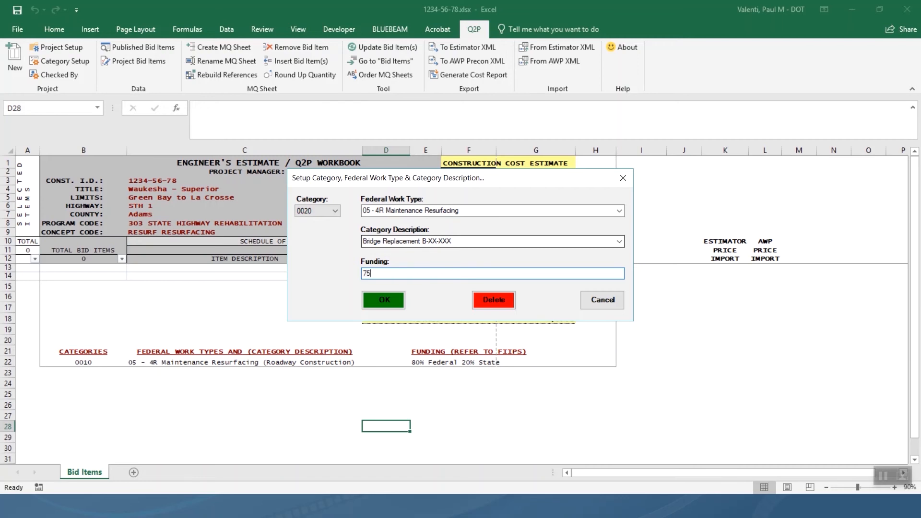
{"action": "type", "text": "% Federal 25% City of Green Bay"}
{"action": "left_click", "coordinate": [620, 212]}
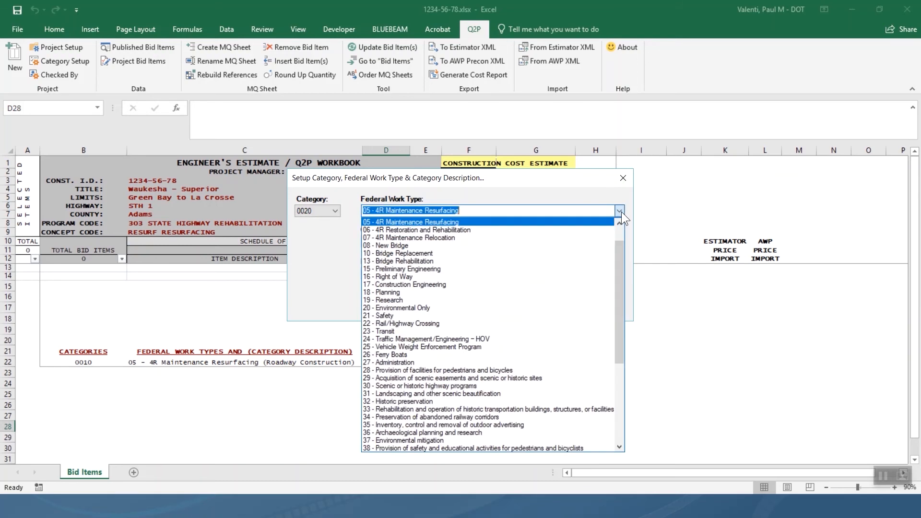
{"action": "left_click", "coordinate": [490, 255]}
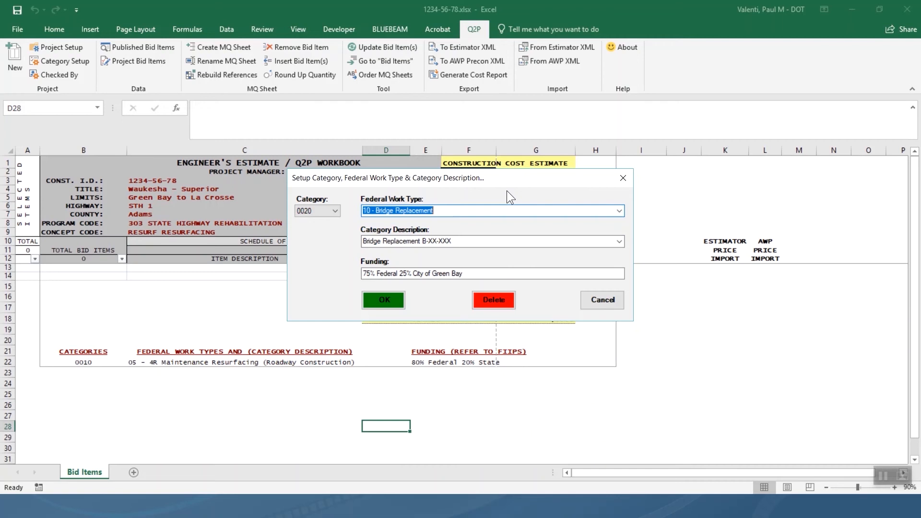
Save category 0020 to the sheet and begin a new category 0030.
{"action": "left_click", "coordinate": [368, 295]}
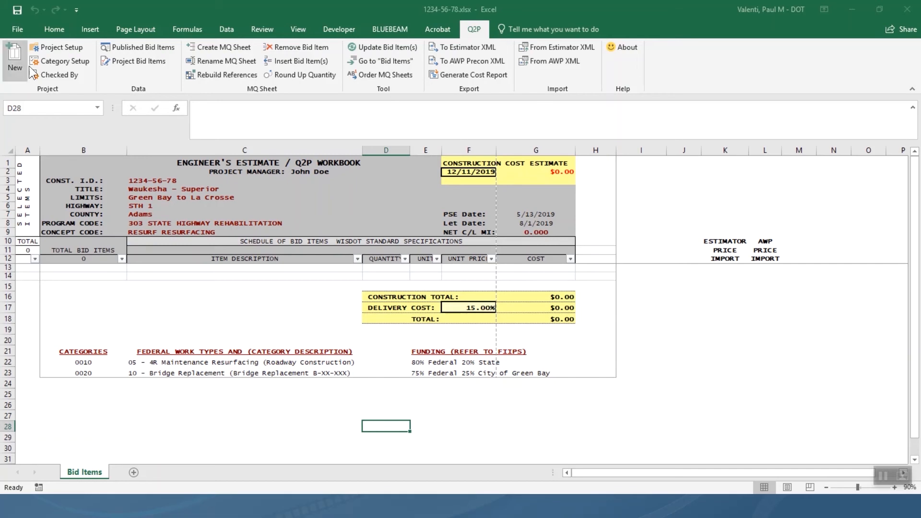
{"action": "left_click", "coordinate": [53, 62]}
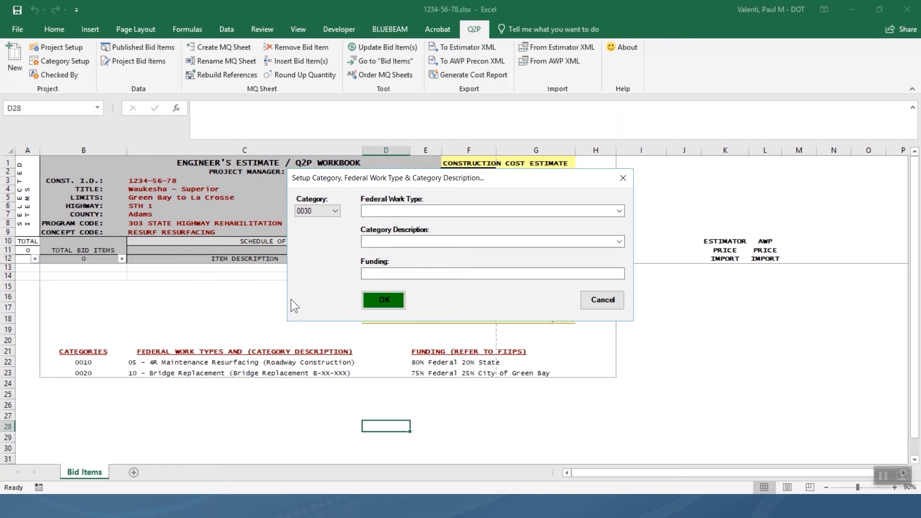
Add 0030 as 03 - 4R - Reconstruction, Added Capacity, Retaining Walls, 25% Federal 75% City of Green Bay.
{"action": "left_click", "coordinate": [616, 212]}
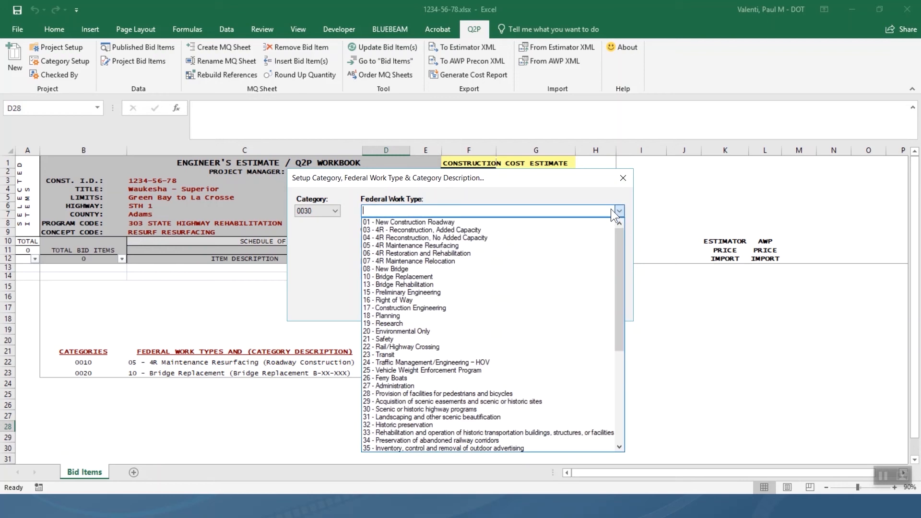
{"action": "left_click", "coordinate": [447, 229]}
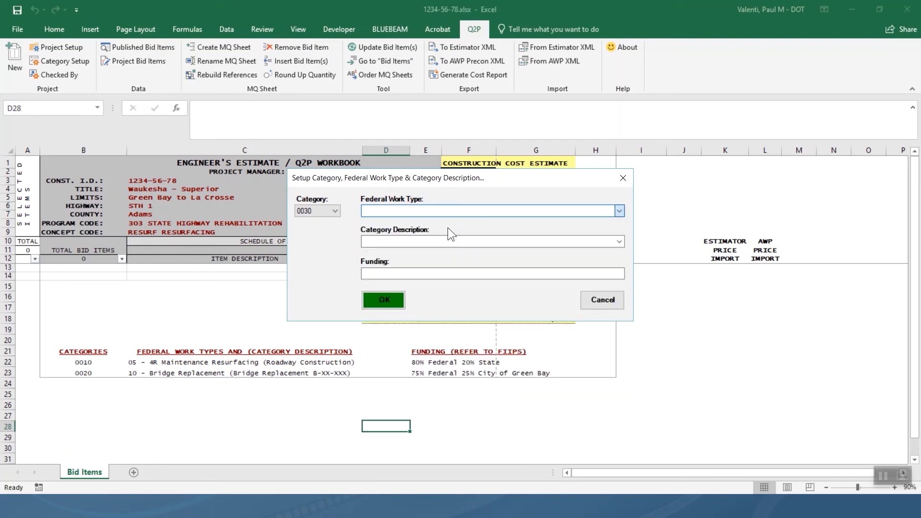
{"action": "left_click", "coordinate": [427, 242]}
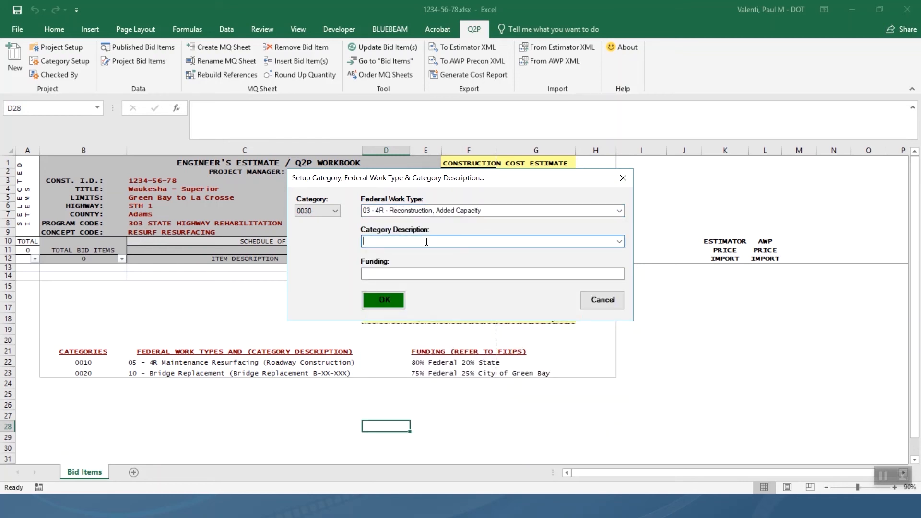
{"action": "type", "text": "Retaining Walls"}
{"action": "left_click", "coordinate": [451, 275]}
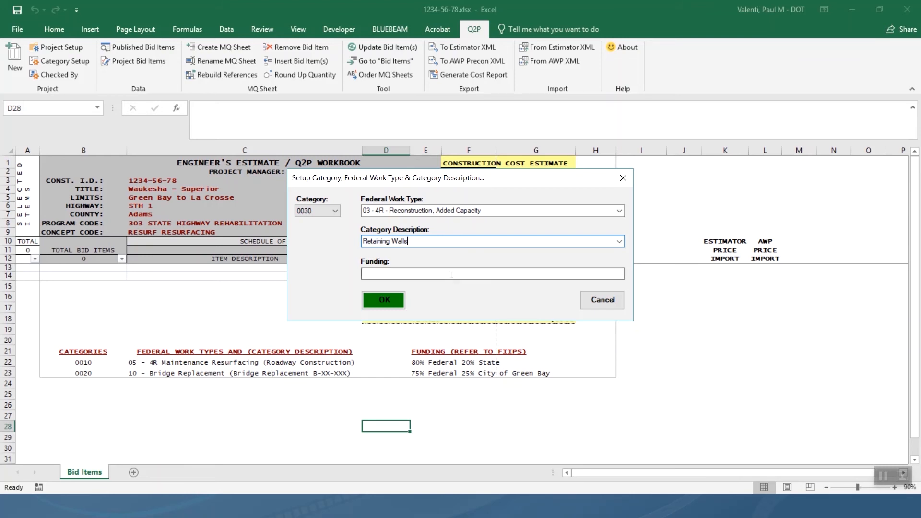
{"action": "type", "text": "25% Feder"}
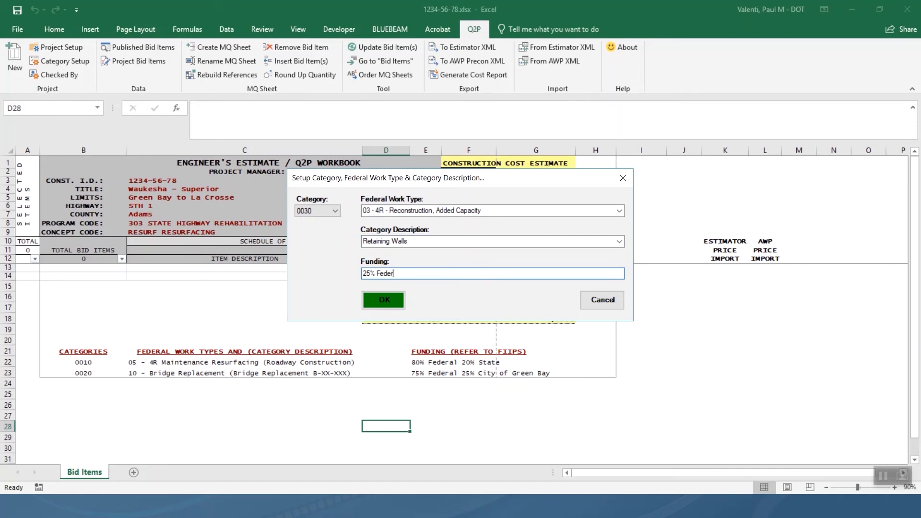
{"action": "type", "text": "al 75% City of Green Bay"}
{"action": "left_click", "coordinate": [384, 298]}
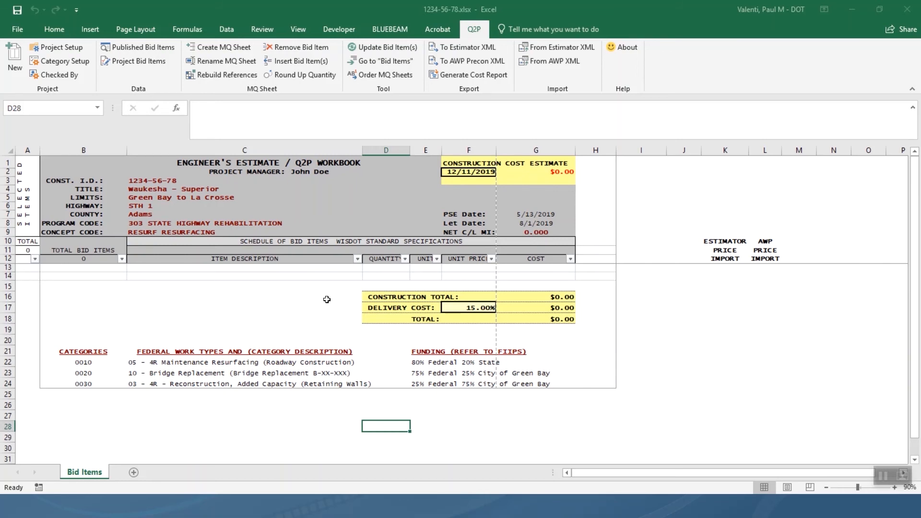
Reopen Category Setup and review categories 0030, 0010, 0020, then 0030 again.
{"action": "left_click", "coordinate": [77, 61]}
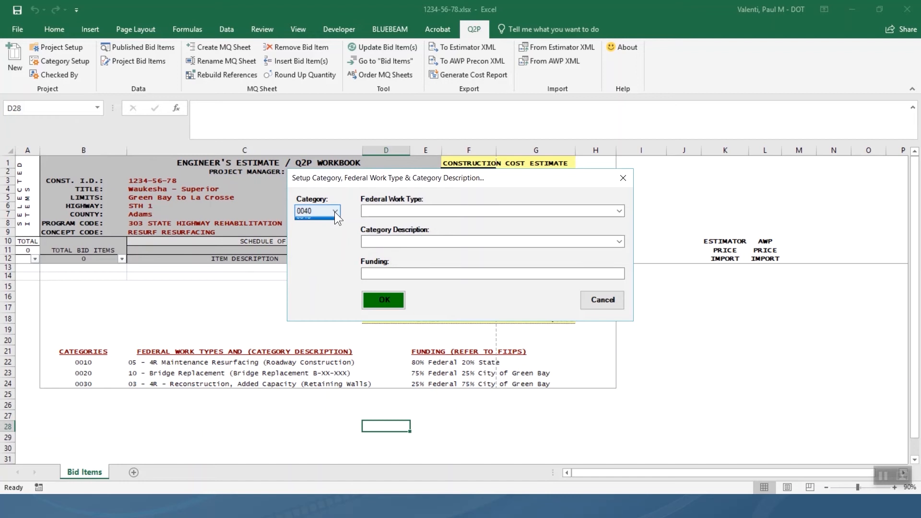
{"action": "left_click", "coordinate": [335, 211]}
{"action": "left_click", "coordinate": [313, 237]}
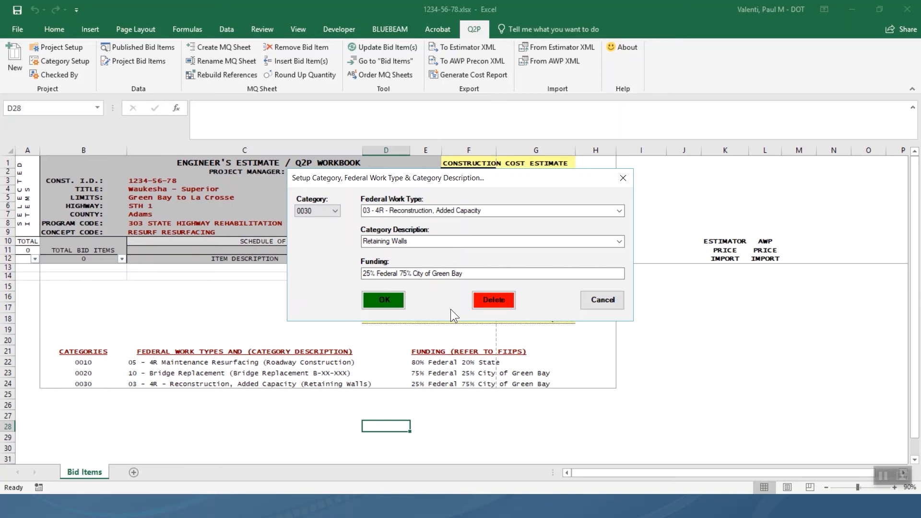
{"action": "left_click", "coordinate": [318, 211]}
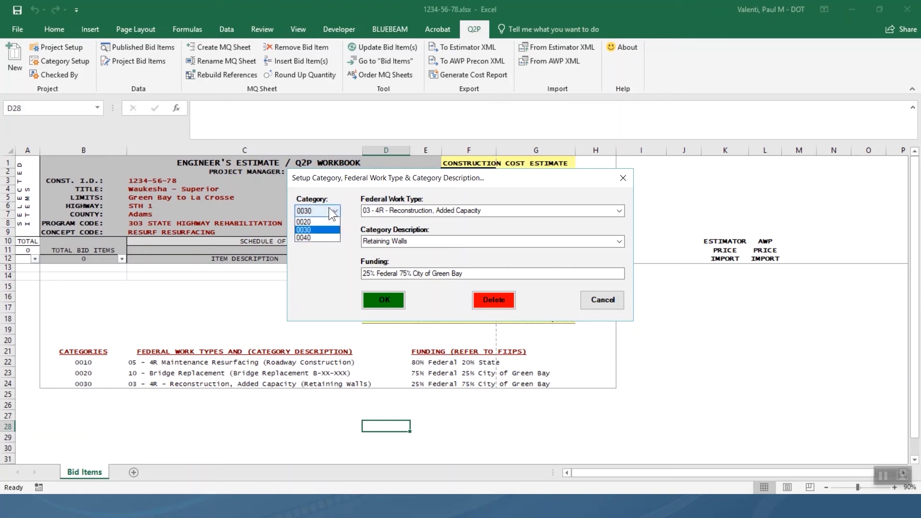
{"action": "left_click", "coordinate": [321, 222]}
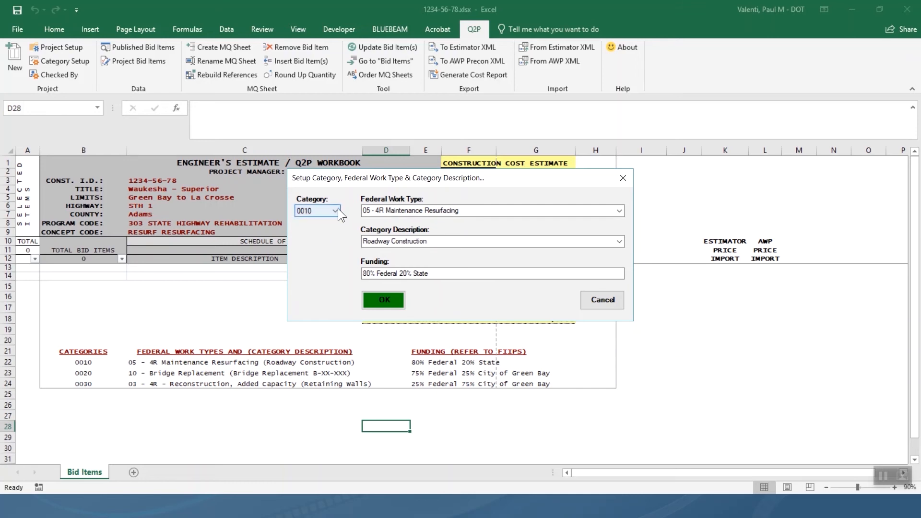
{"action": "left_click", "coordinate": [336, 210]}
{"action": "left_click", "coordinate": [324, 230]}
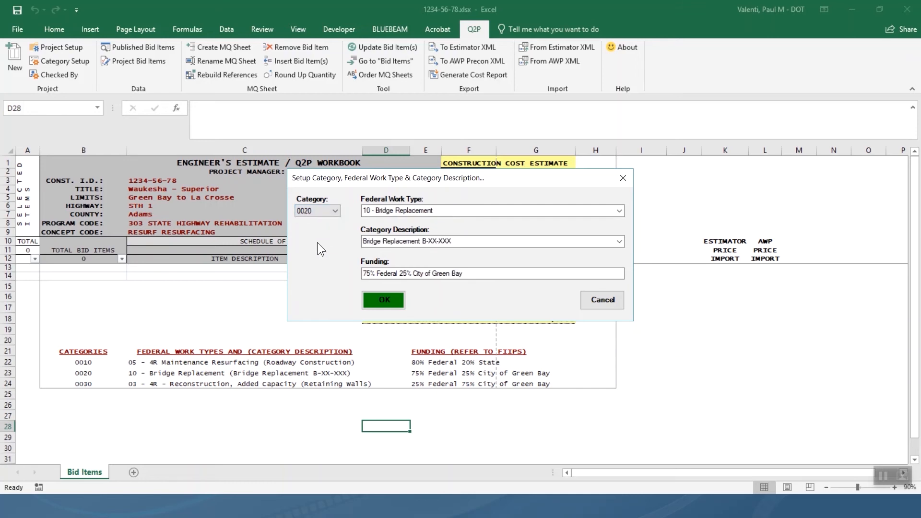
{"action": "left_click", "coordinate": [335, 213]}
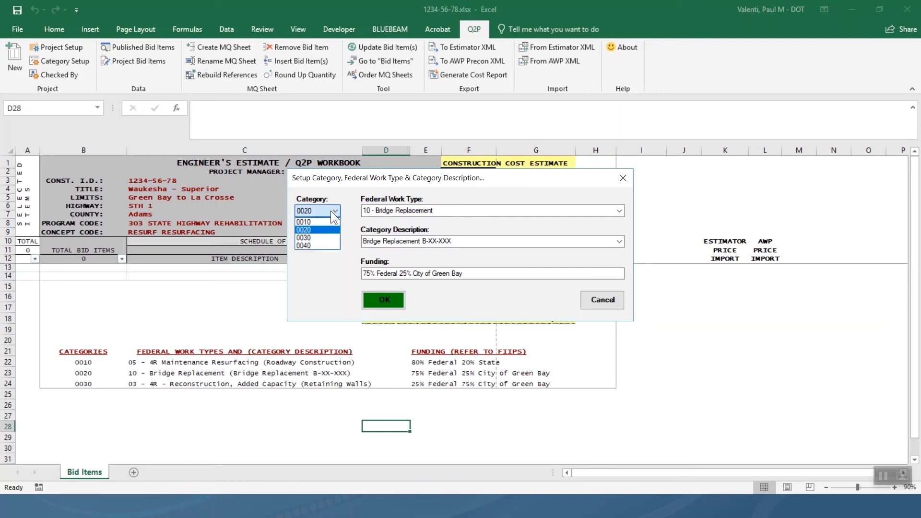
{"action": "left_click", "coordinate": [318, 238]}
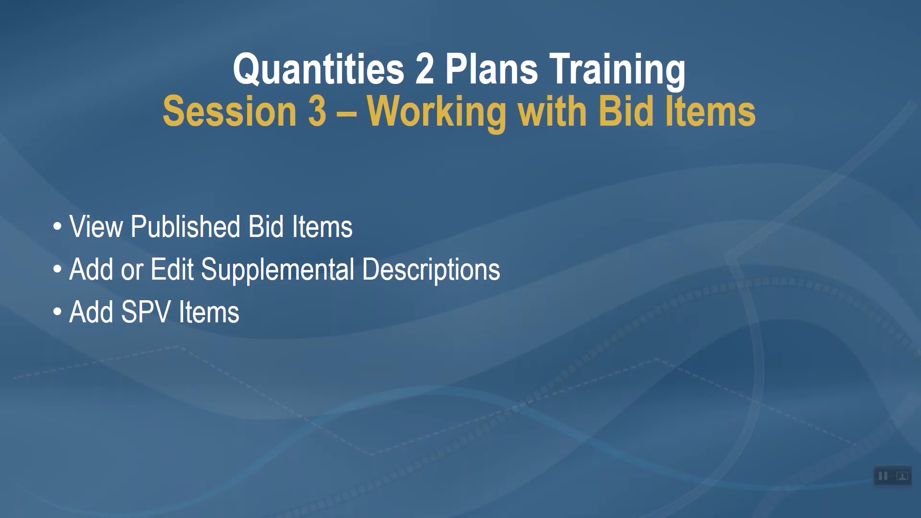
Switch from the PowerPoint slide show to the 1234-56-78_mqw.xlsx Excel workbook.
{"action": "key", "text": "alt+Tab"}
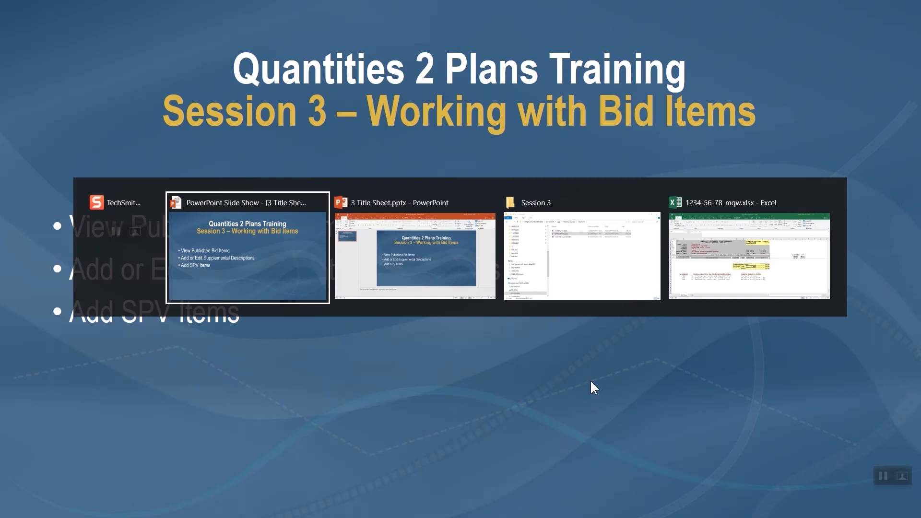
{"action": "left_click", "coordinate": [721, 243]}
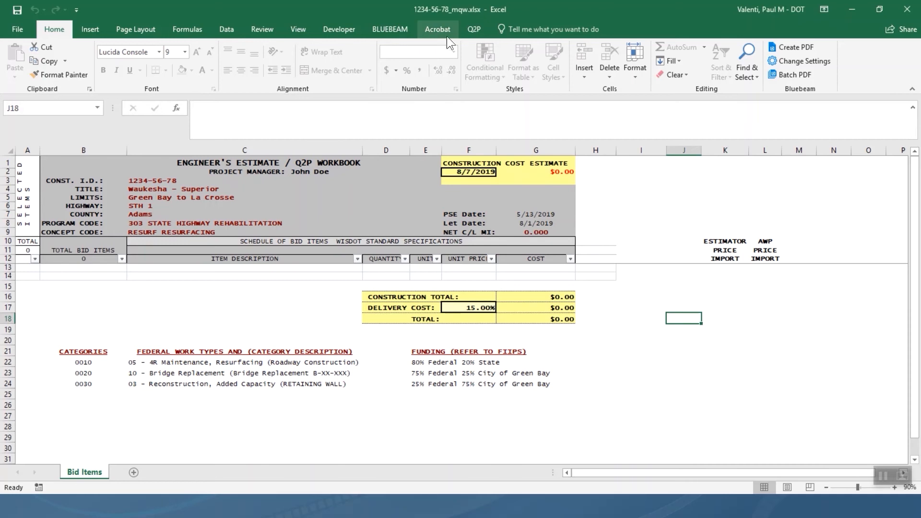
Browse the Q2P list of 3469 published bid items, then close it.
{"action": "left_click", "coordinate": [473, 30]}
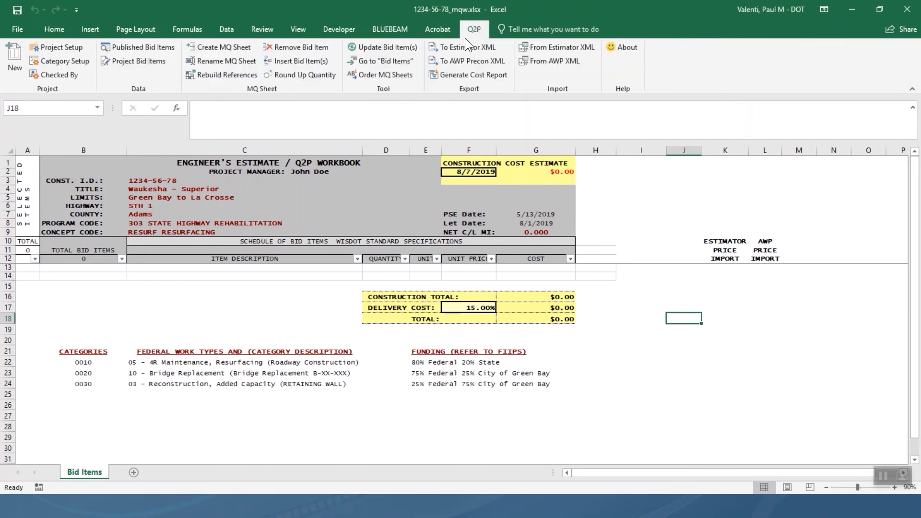
{"action": "left_click", "coordinate": [169, 47]}
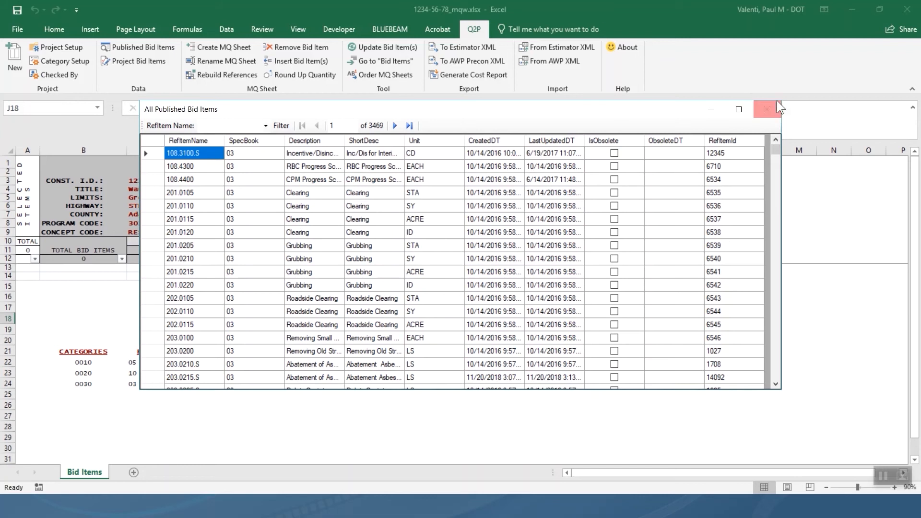
{"action": "left_click", "coordinate": [767, 109]}
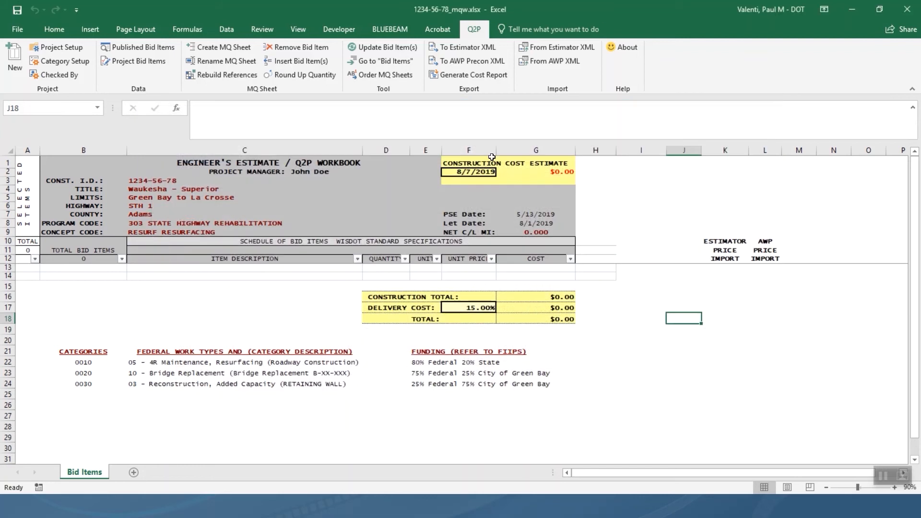
Show the Q2P Project Bid Items list of 2440 items and scroll down through it.
{"action": "left_click", "coordinate": [141, 63]}
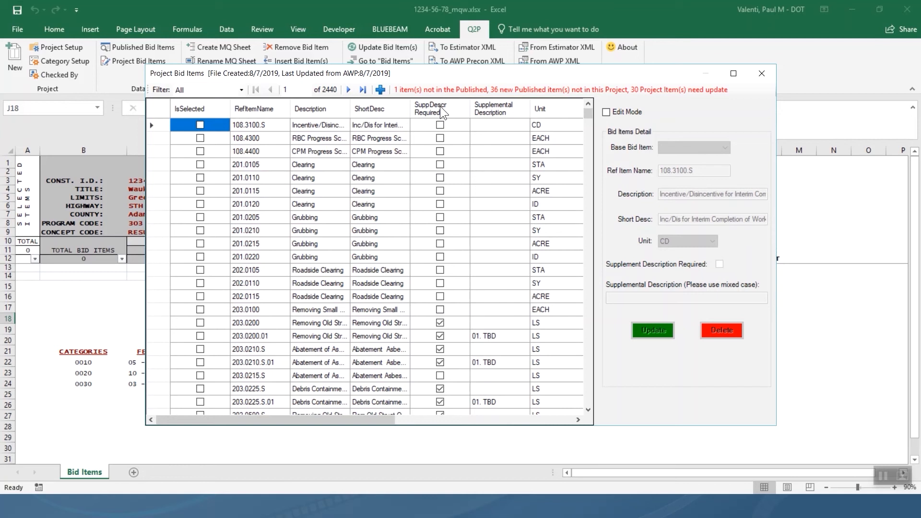
{"action": "scroll", "coordinate": [250, 293], "scroll_direction": "down", "scroll_amount": 15}
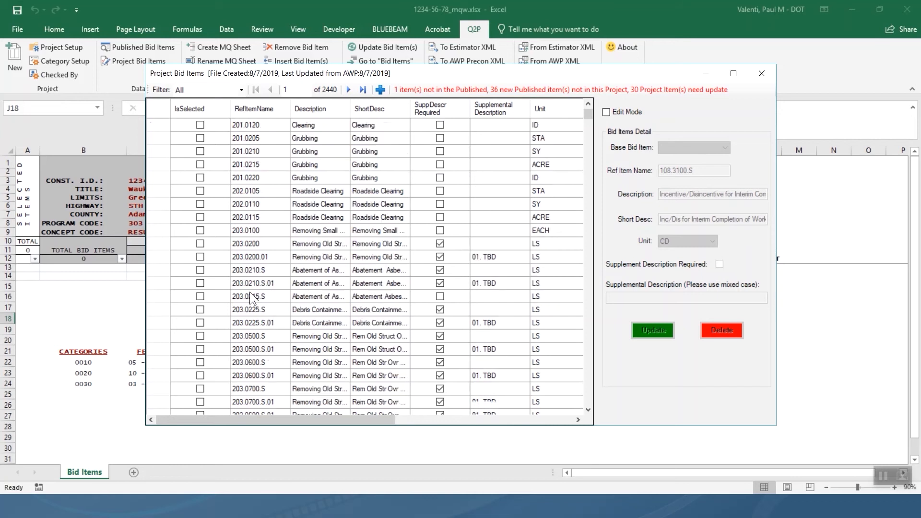
{"action": "scroll", "coordinate": [249, 292], "scroll_direction": "down", "scroll_amount": 15}
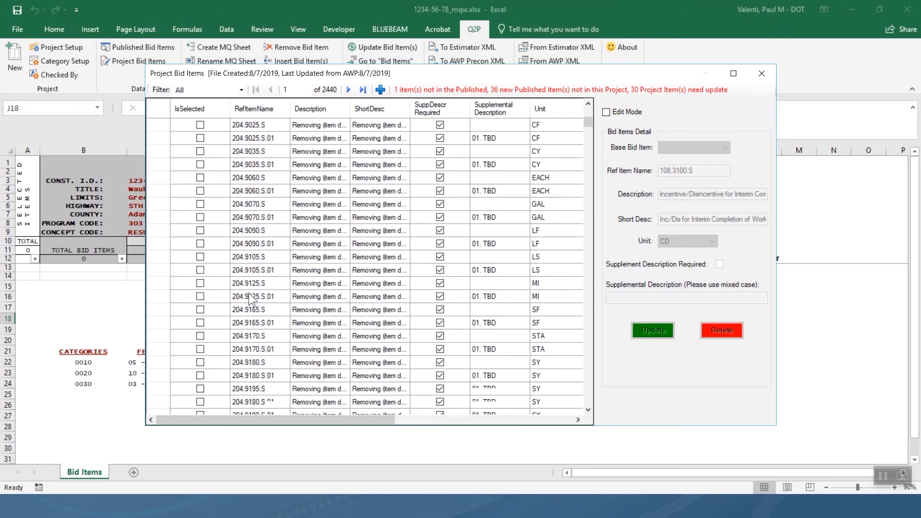
{"action": "scroll", "coordinate": [246, 298], "scroll_direction": "down", "scroll_amount": 4}
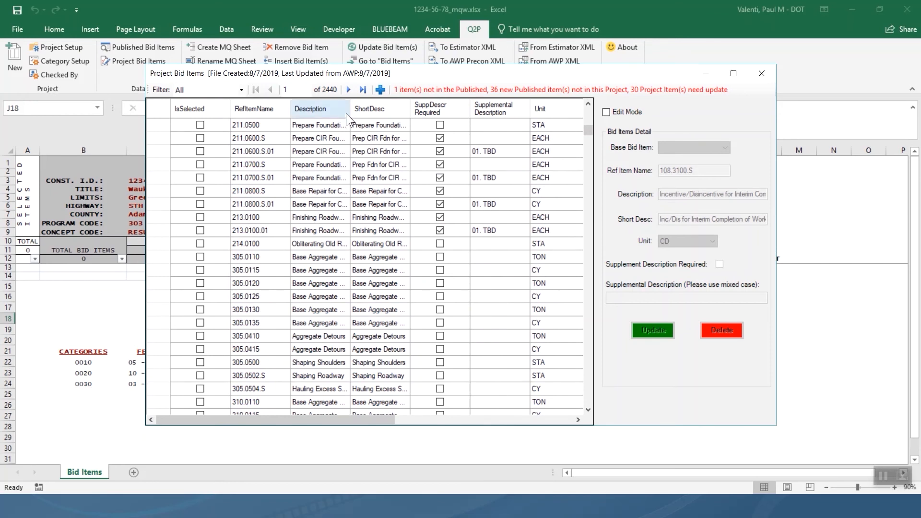
Widen the Description column and show the details of item 213.0100, Finishing Roadway.
{"action": "left_click_drag", "start_coordinate": [350, 109], "coordinate": [386, 109]}
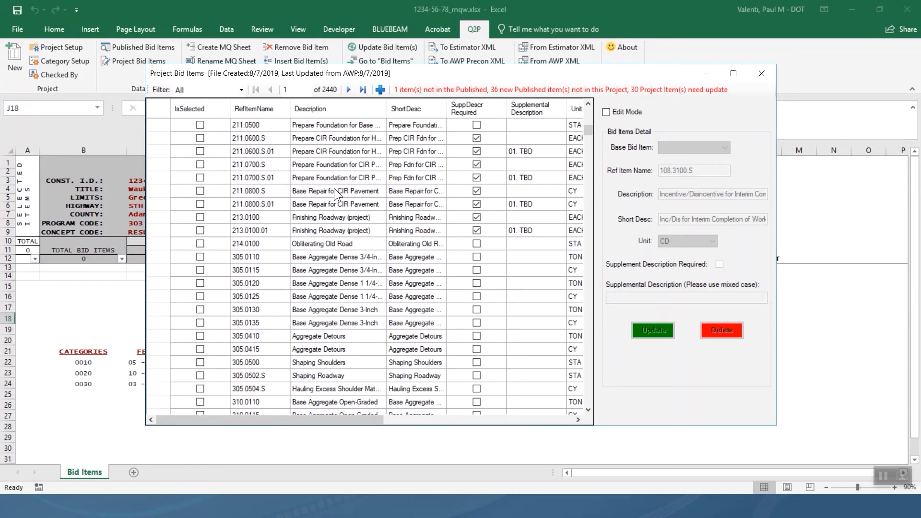
{"action": "left_click", "coordinate": [260, 218]}
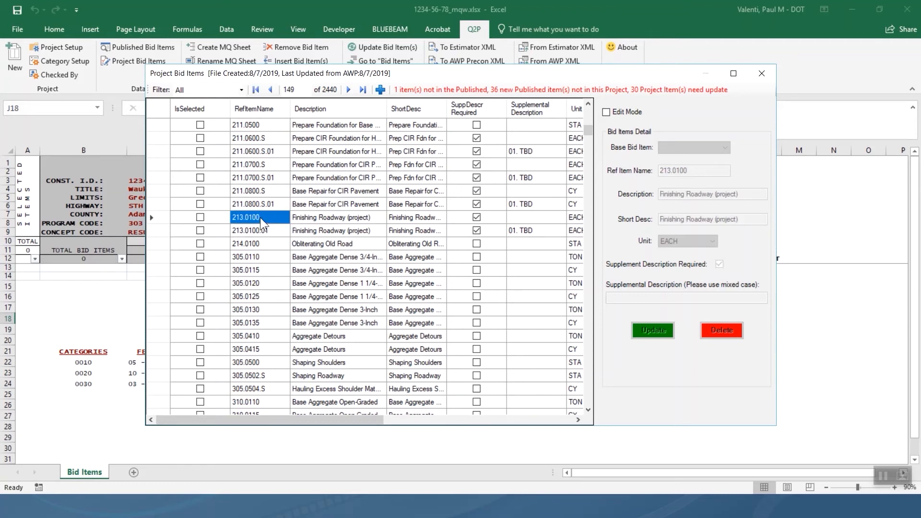
Try to edit published item 213.0100, accept the refusal, then show 213.0100.01's details.
{"action": "left_click", "coordinate": [607, 112]}
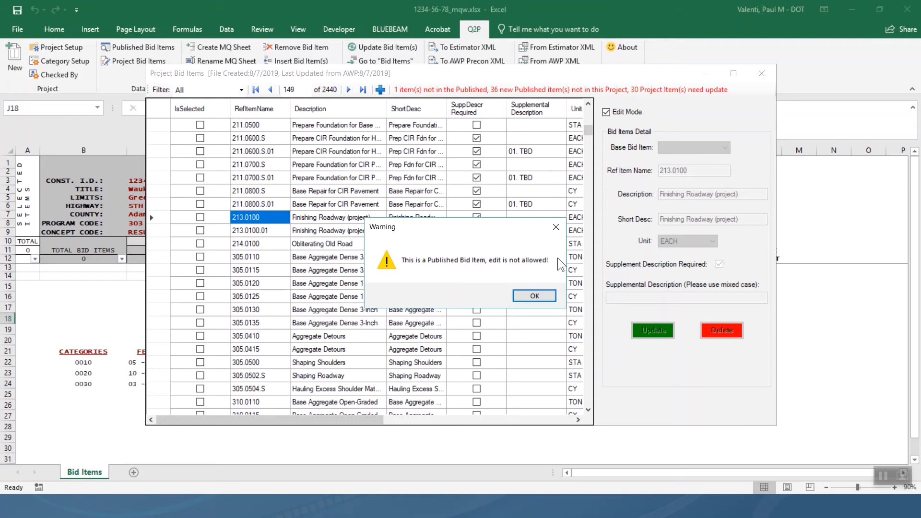
{"action": "left_click", "coordinate": [531, 301]}
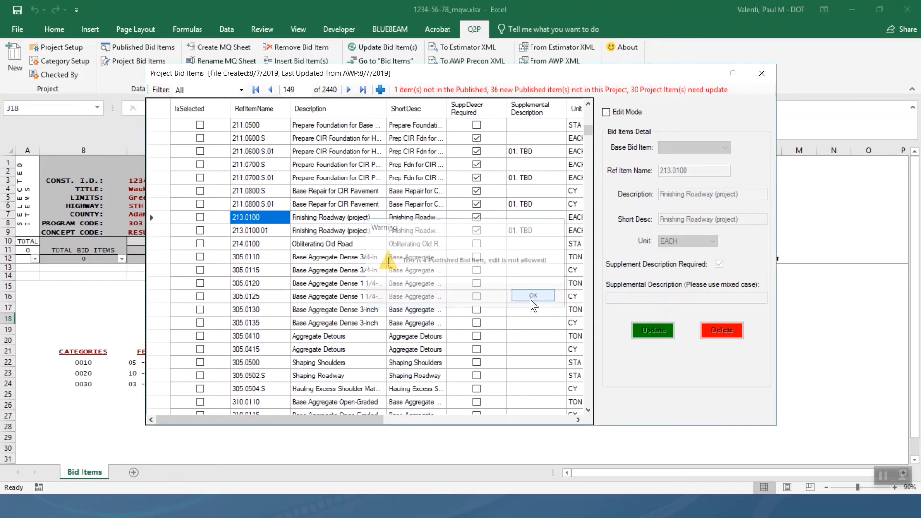
{"action": "left_click", "coordinate": [255, 232]}
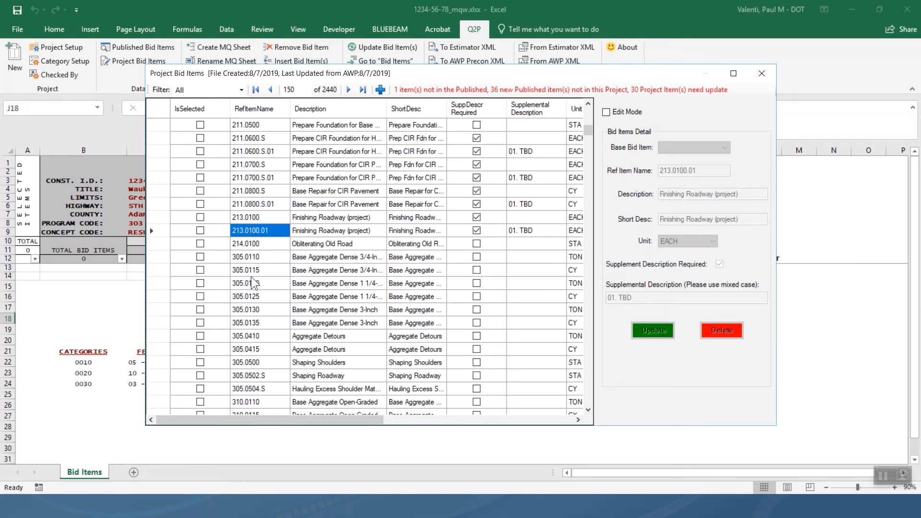
Turn on Edit Mode and change 213.0100.01's supplemental description to 01. 1234-56-78.
{"action": "left_click", "coordinate": [607, 113]}
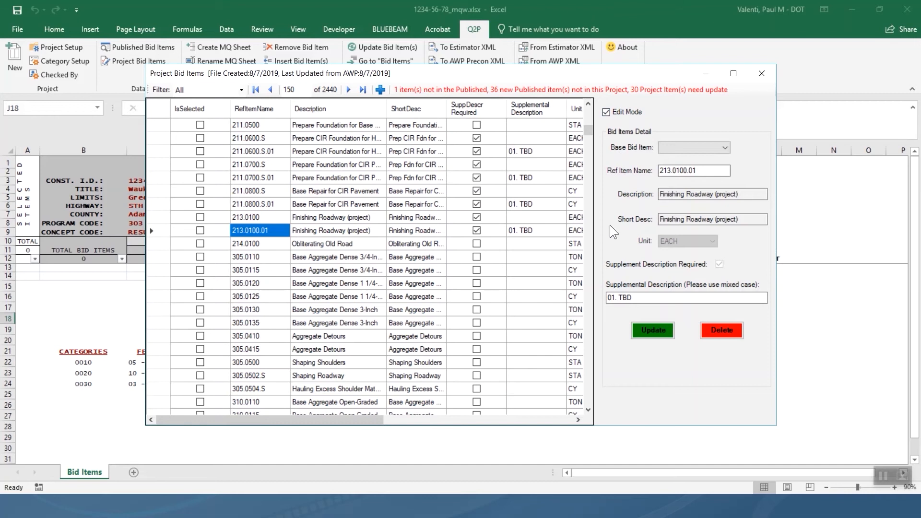
{"action": "left_click", "coordinate": [653, 299]}
{"action": "key", "text": "BackSpace"}
{"action": "key", "text": "BackSpace"}
{"action": "key", "text": "BackSpace"}
{"action": "type", "text": "123"}
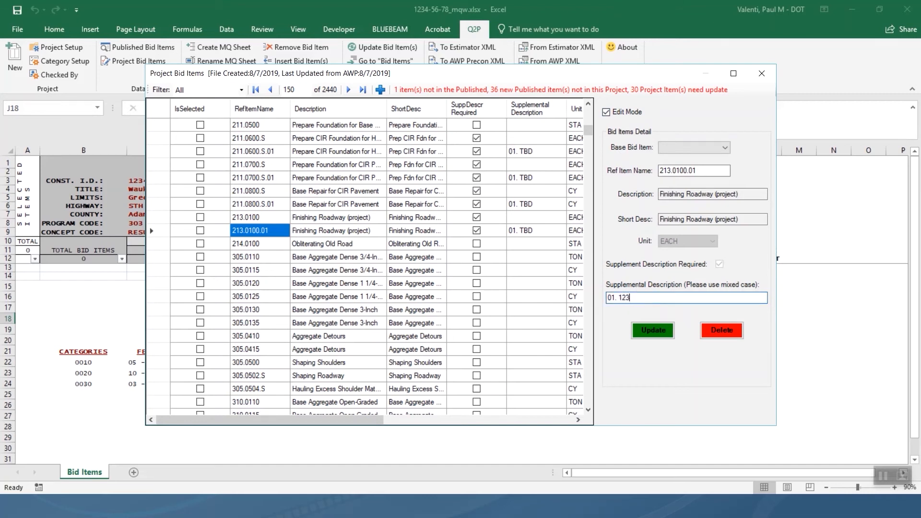
{"action": "type", "text": "4-56-78"}
{"action": "left_click", "coordinate": [655, 335]}
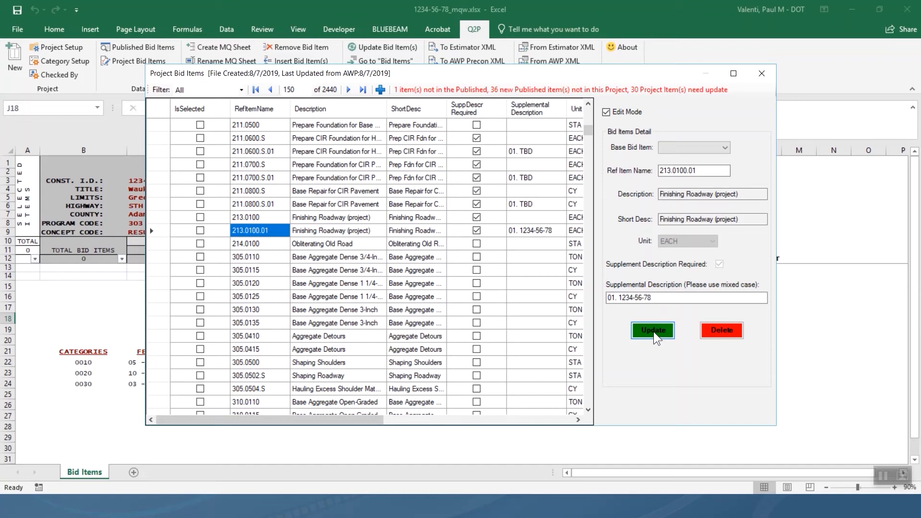
Save the 01. 1234-56-78 supplemental description on item 213.0100.01 with Update.
{"action": "left_click", "coordinate": [655, 331]}
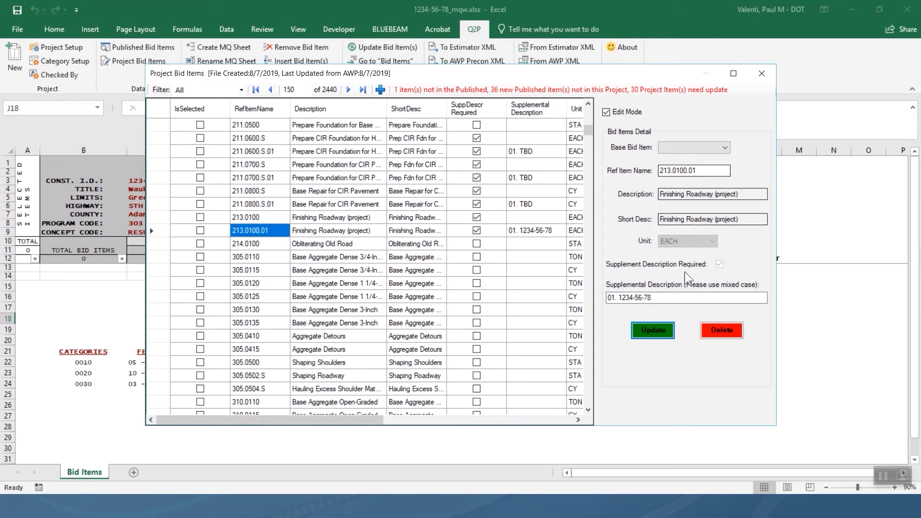
Change 213.0100.01's supplemental description to 01. 5300-02-73, then scroll to the 516–517 items.
{"action": "left_click", "coordinate": [668, 299]}
{"action": "key", "text": "BackSpace"}
{"action": "key", "text": "BackSpace"}
{"action": "key", "text": "BackSpace"}
{"action": "key", "text": "BackSpace"}
{"action": "key", "text": "BackSpace"}
{"action": "key", "text": "BackSpace"}
{"action": "key", "text": "BackSpace"}
{"action": "key", "text": "BackSpace"}
{"action": "key", "text": "BackSpace"}
{"action": "key", "text": "BackSpace"}
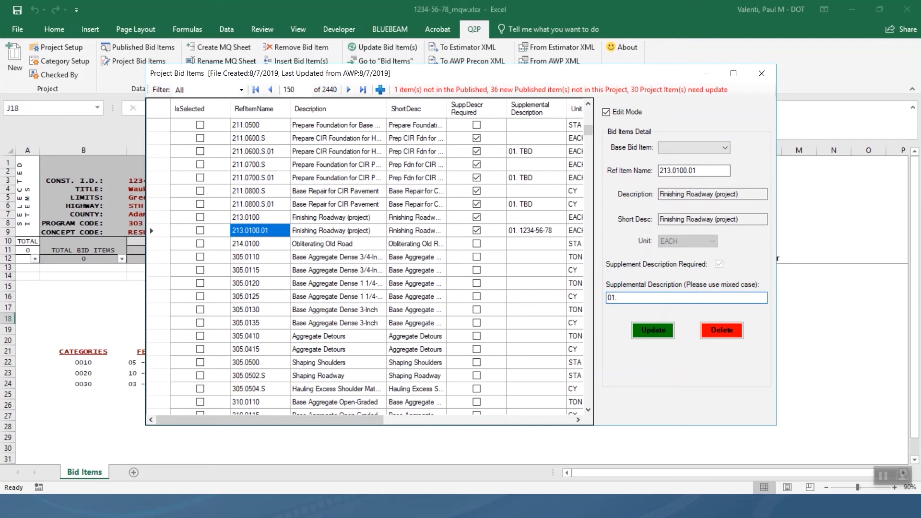
{"action": "type", "text": "5300-02-73"}
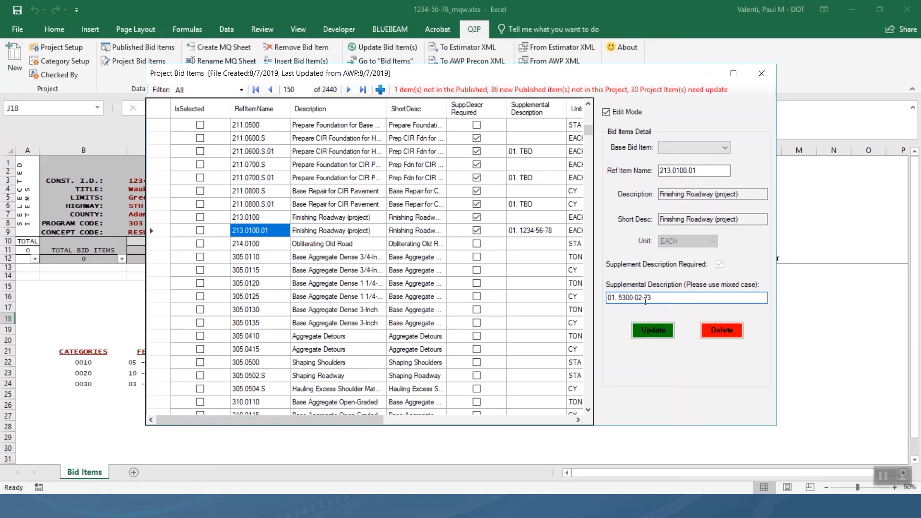
{"action": "left_click", "coordinate": [647, 334]}
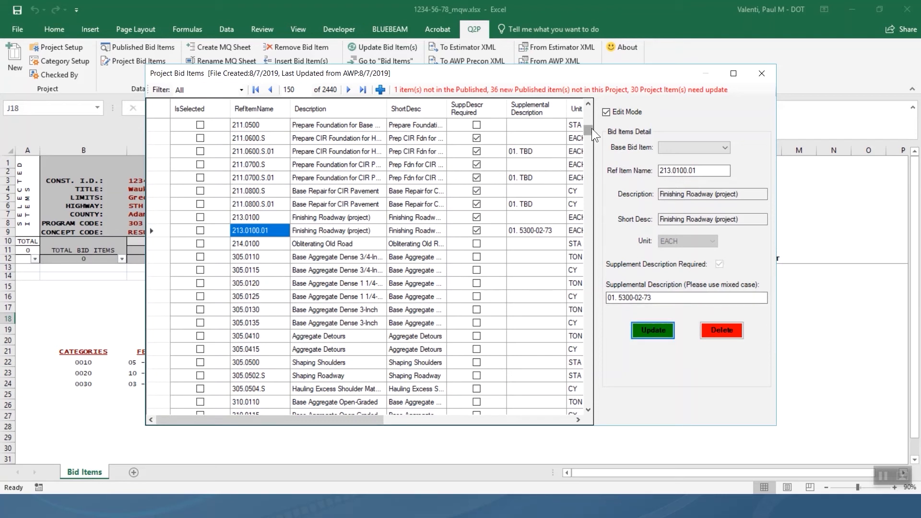
{"action": "left_click_drag", "start_coordinate": [589, 128], "coordinate": [583, 177]}
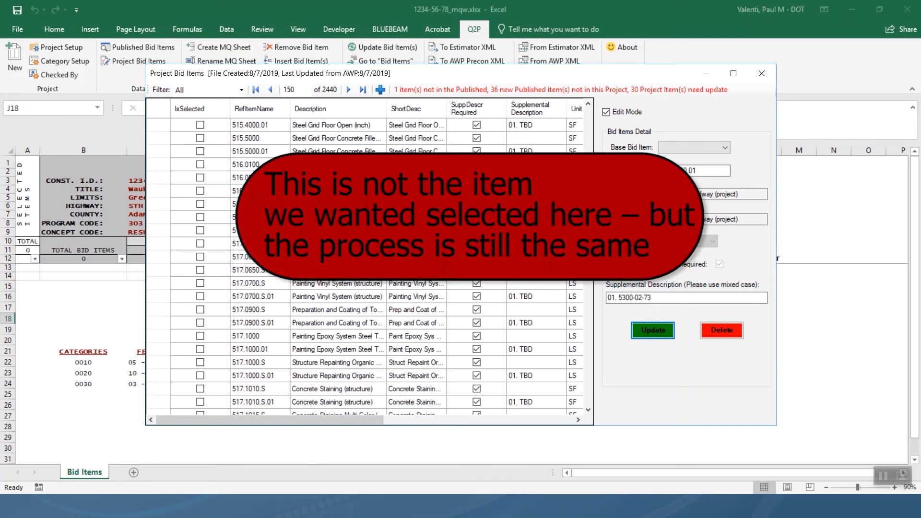
Set 517.1015.S.01's supplemental description to 01. B-13-572, then add a blank bid item row.
{"action": "scroll", "coordinate": [258, 380], "scroll_direction": "down", "scroll_amount": 1}
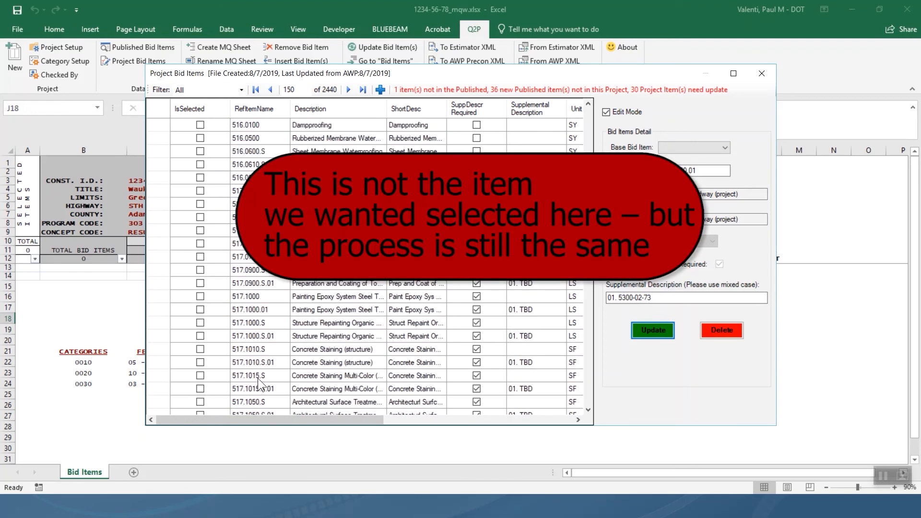
{"action": "left_click", "coordinate": [254, 389]}
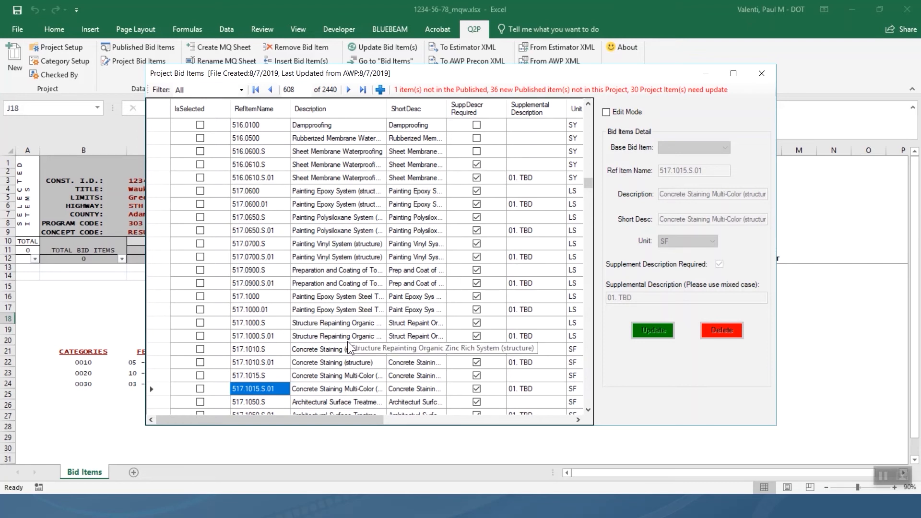
{"action": "left_click", "coordinate": [606, 112]}
{"action": "left_click", "coordinate": [655, 298]}
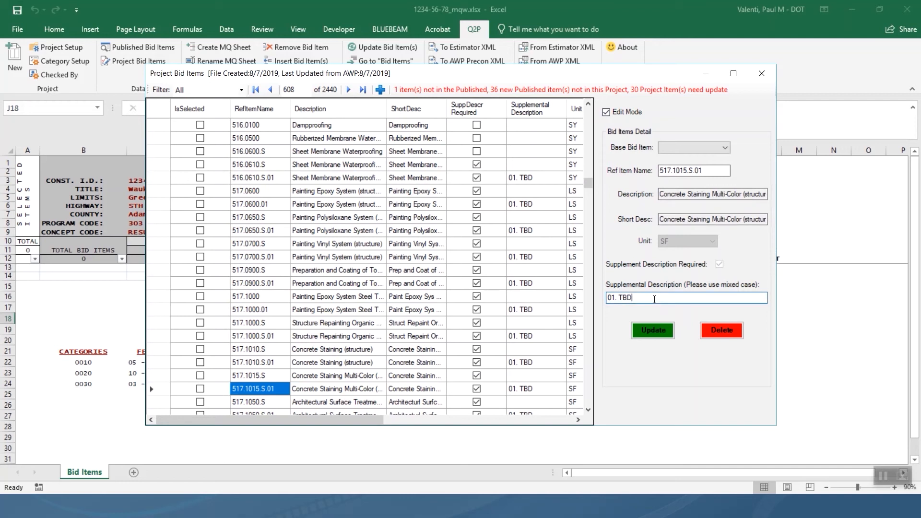
{"action": "key", "text": "BackSpace"}
{"action": "key", "text": "BackSpace"}
{"action": "key", "text": "BackSpace"}
{"action": "type", "text": "B-13-572"}
{"action": "left_click", "coordinate": [658, 334]}
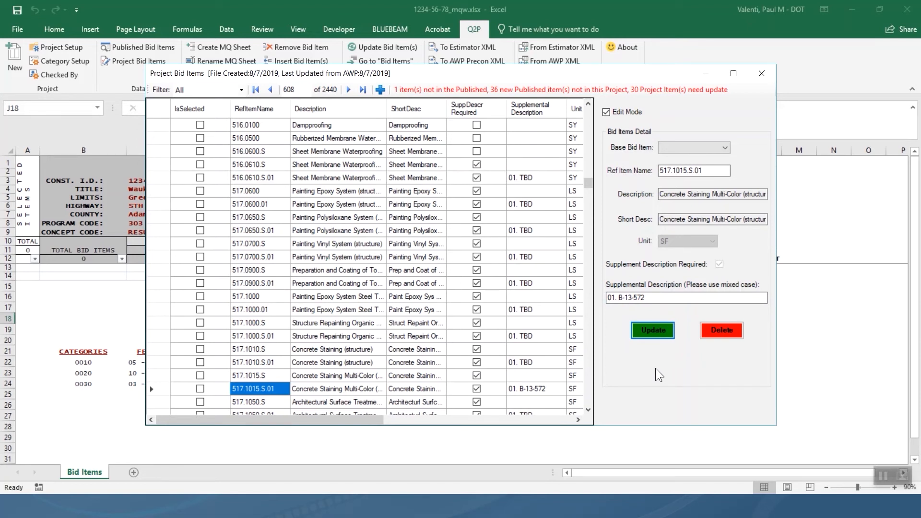
{"action": "left_click", "coordinate": [381, 91]}
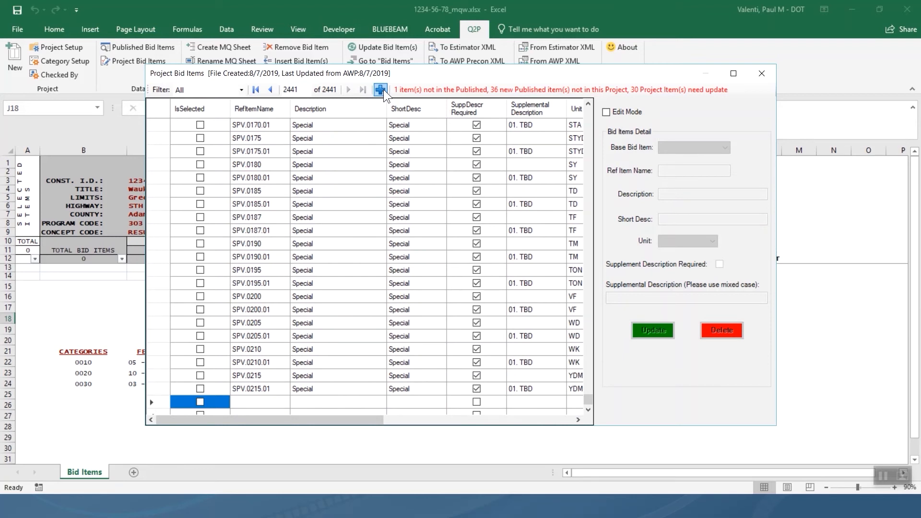
Turn on Edit Mode and set the new row's base bid item to 517.1010.S.
{"action": "left_click", "coordinate": [605, 112]}
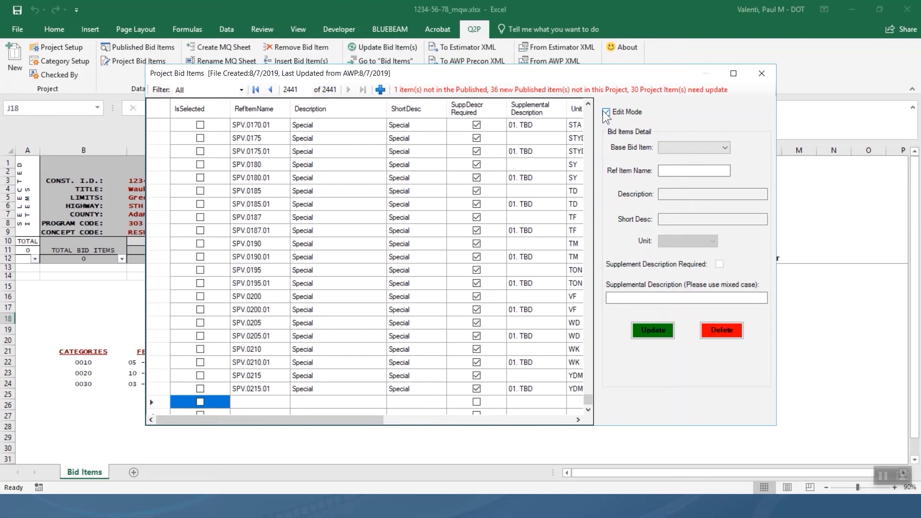
{"action": "left_click", "coordinate": [725, 147]}
{"action": "left_click_drag", "start_coordinate": [723, 184], "coordinate": [720, 255]}
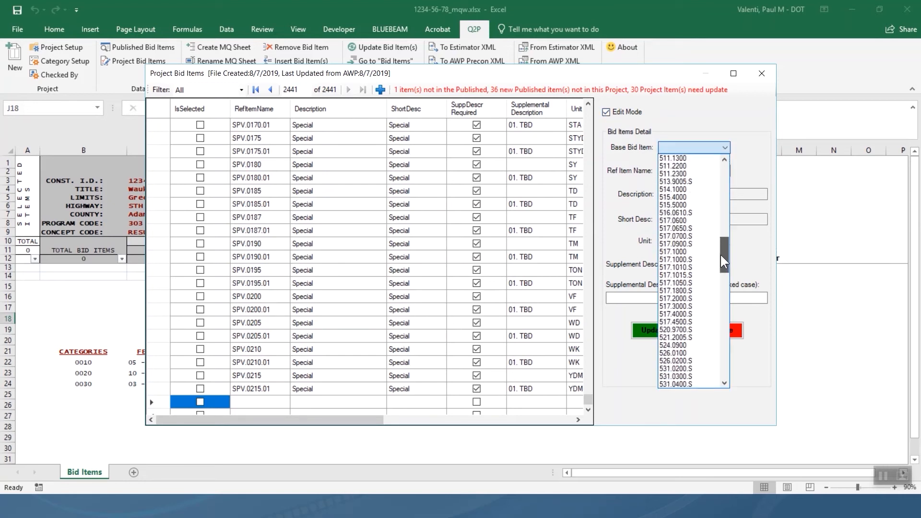
{"action": "left_click", "coordinate": [690, 266]}
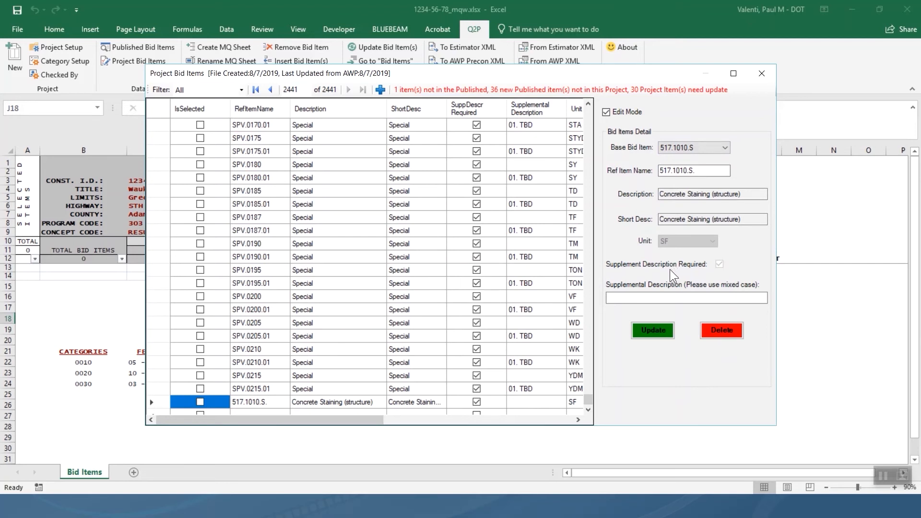
Save it as 517.1010.S.02 with supplemental description '02. R-13-251', then add a blank row.
{"action": "left_click", "coordinate": [712, 173]}
{"action": "type", "text": "02"}
{"action": "left_click", "coordinate": [712, 298]}
{"action": "type", "text": "02."}
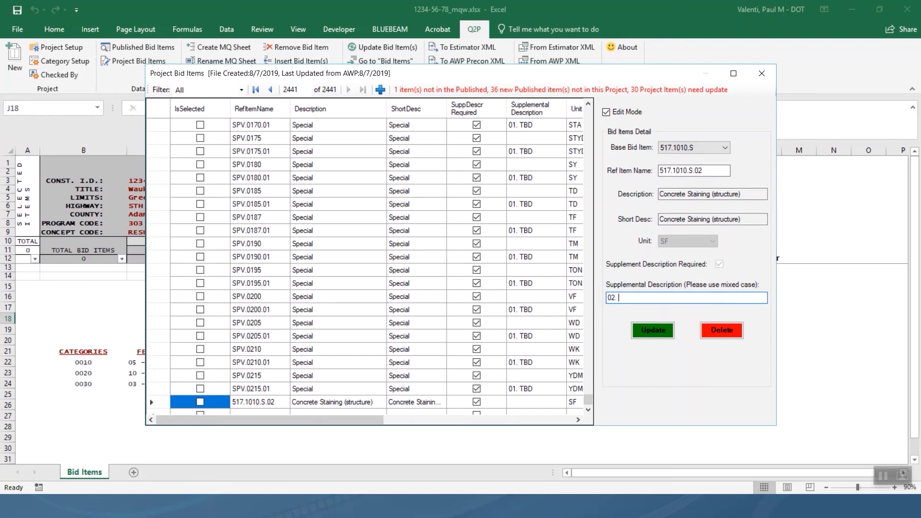
{"action": "type", "text": " R-13-251"}
{"action": "left_click", "coordinate": [661, 326]}
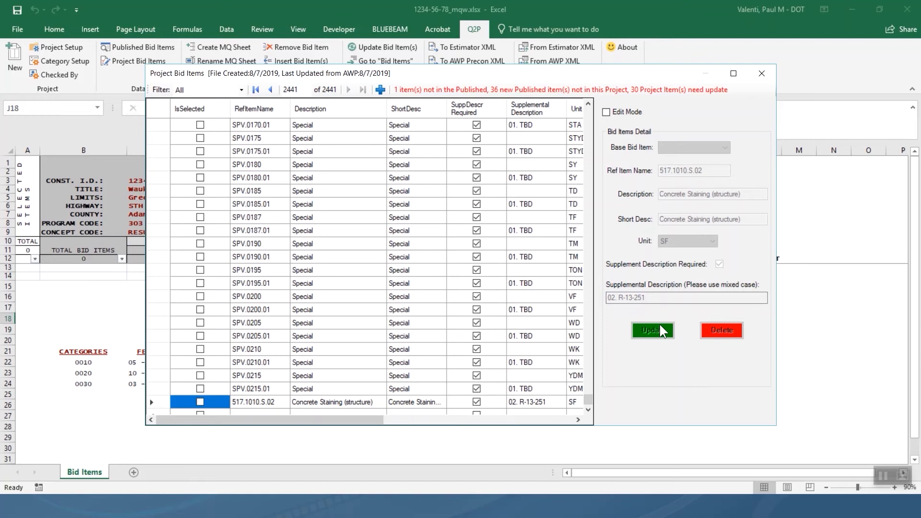
{"action": "left_click", "coordinate": [383, 90]}
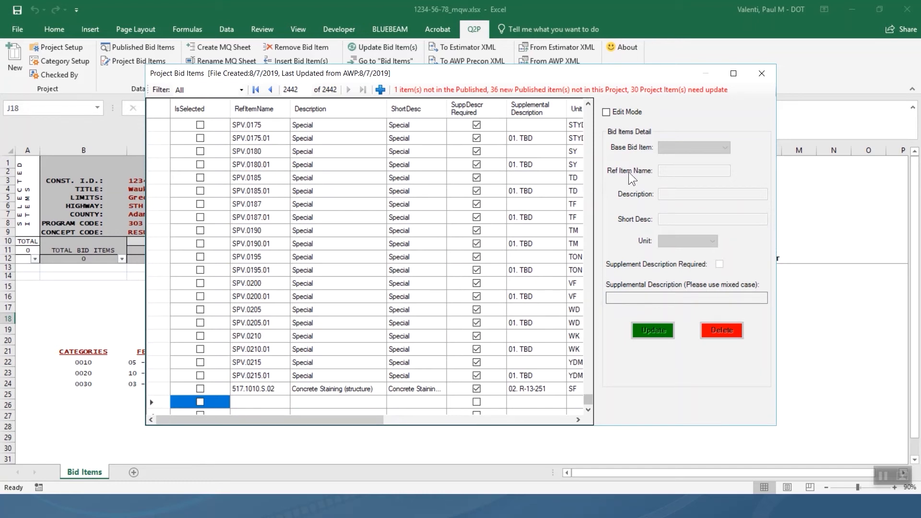
Turn on Edit Mode and choose 517.1010.S as the new row's base bid item.
{"action": "left_click", "coordinate": [618, 108]}
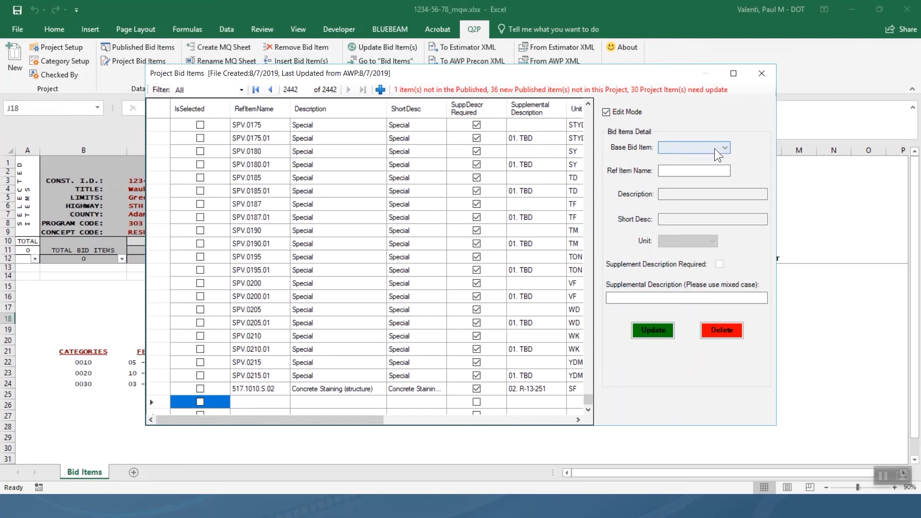
{"action": "left_click", "coordinate": [715, 149]}
{"action": "left_click_drag", "start_coordinate": [724, 174], "coordinate": [730, 234]}
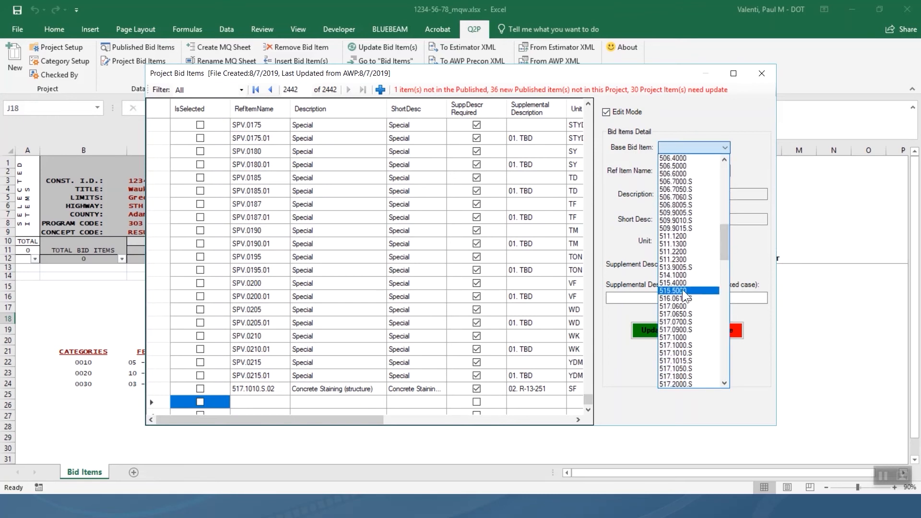
{"action": "left_click", "coordinate": [687, 353]}
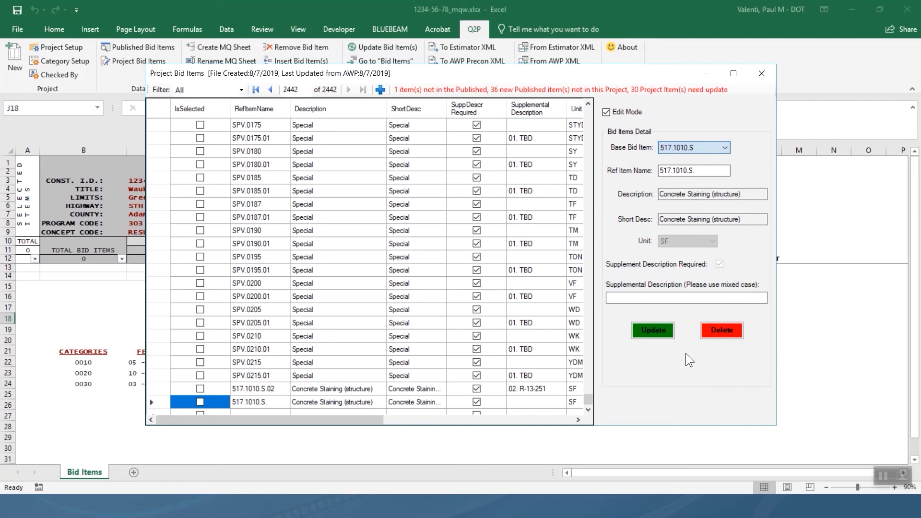
Save it as 517.1010.S.03 with supplemental description '03. R-13-253', then add a blank row.
{"action": "left_click", "coordinate": [715, 171]}
{"action": "type", "text": "03"}
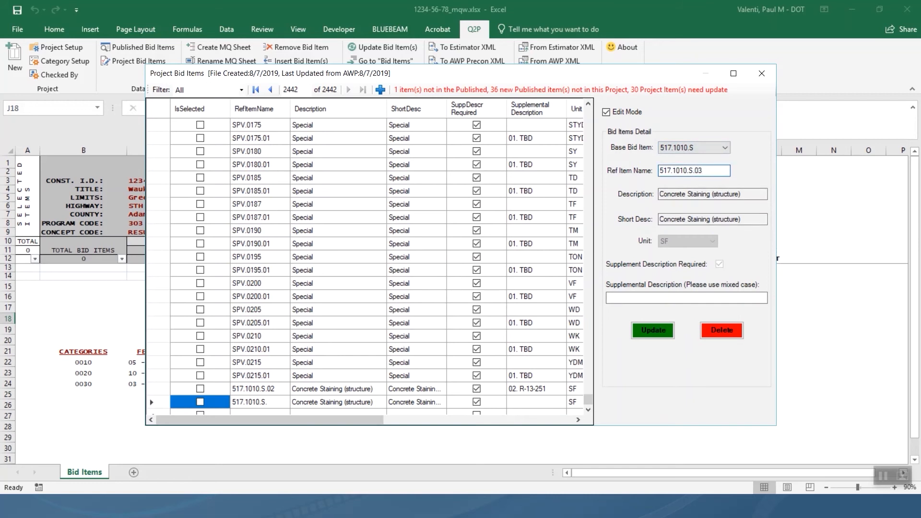
{"action": "left_click", "coordinate": [713, 297]}
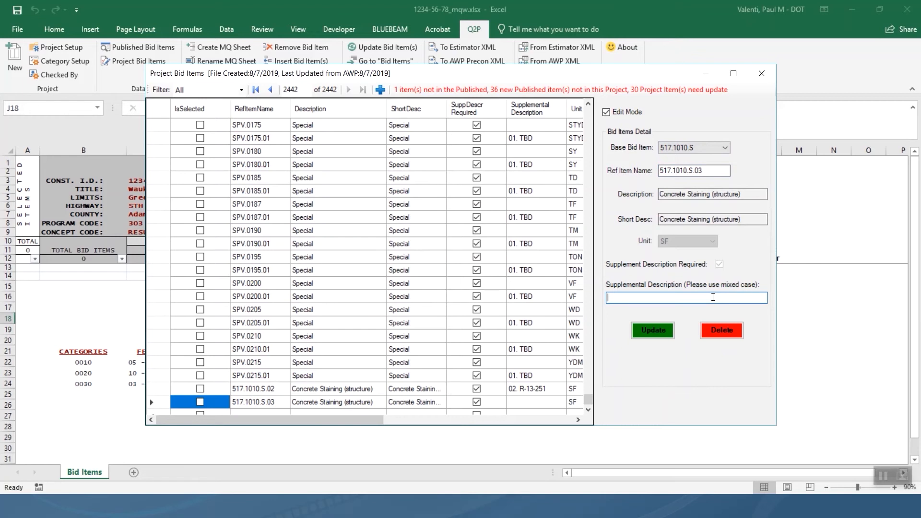
{"action": "type", "text": "03. R-13-253"}
{"action": "left_click", "coordinate": [658, 326]}
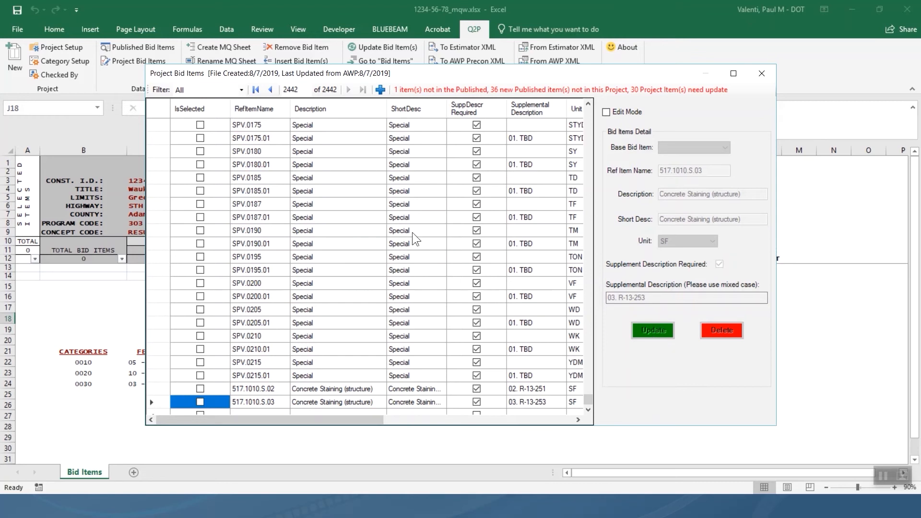
{"action": "left_click", "coordinate": [381, 95]}
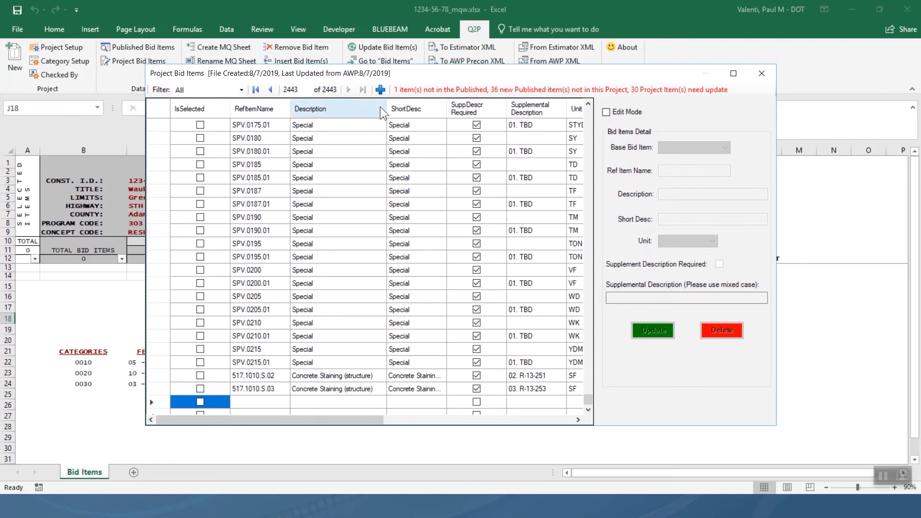
Make the blank row 517.1010.S.04 based on 517.1010.S, with supplemental description '04. R-13-254'.
{"action": "left_click", "coordinate": [620, 113]}
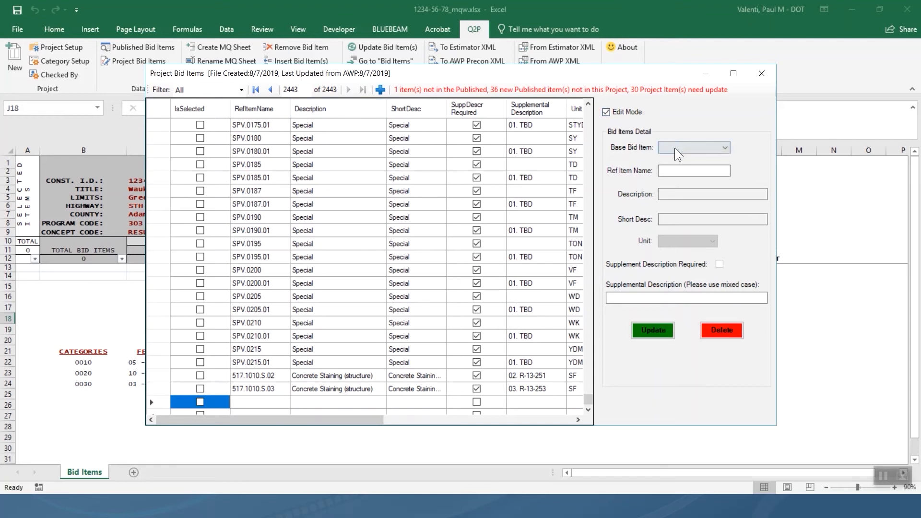
{"action": "left_click", "coordinate": [704, 148]}
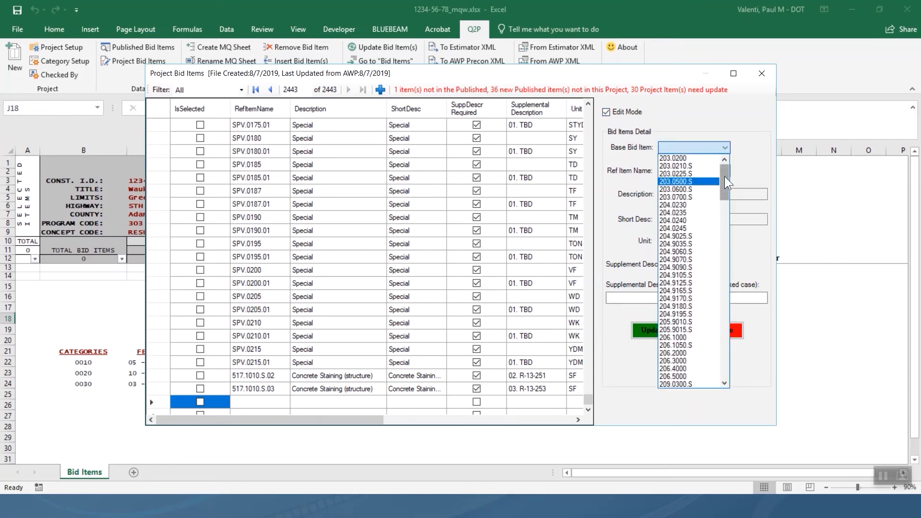
{"action": "left_click_drag", "start_coordinate": [725, 177], "coordinate": [721, 252]}
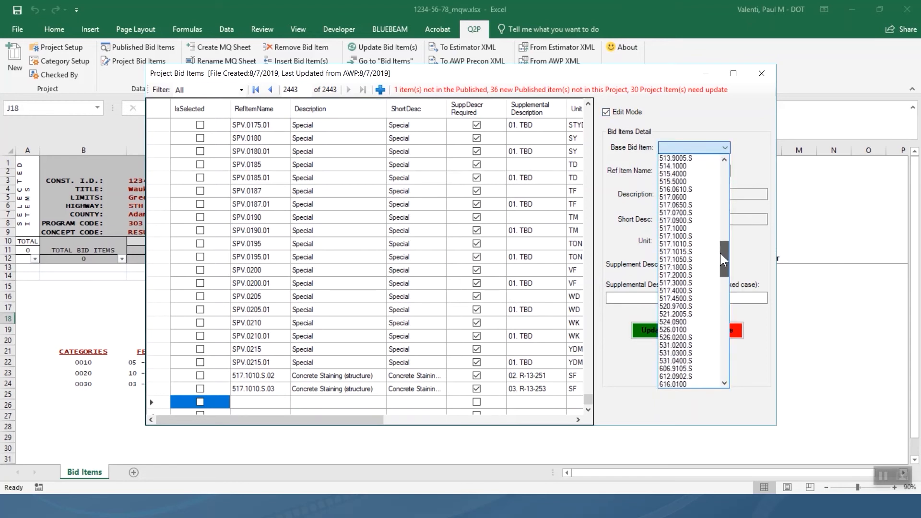
{"action": "left_click", "coordinate": [689, 244]}
{"action": "left_click", "coordinate": [715, 171]}
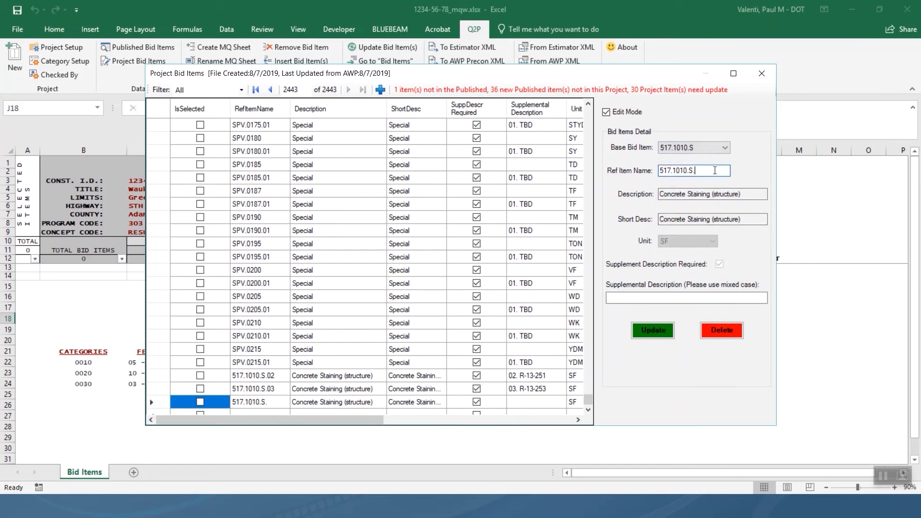
{"action": "type", "text": "04"}
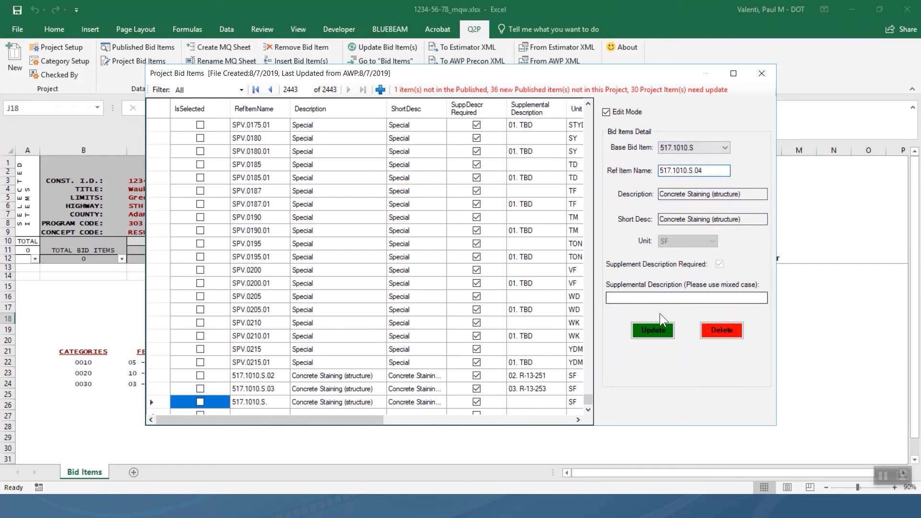
{"action": "left_click", "coordinate": [656, 298]}
{"action": "type", "text": "04"}
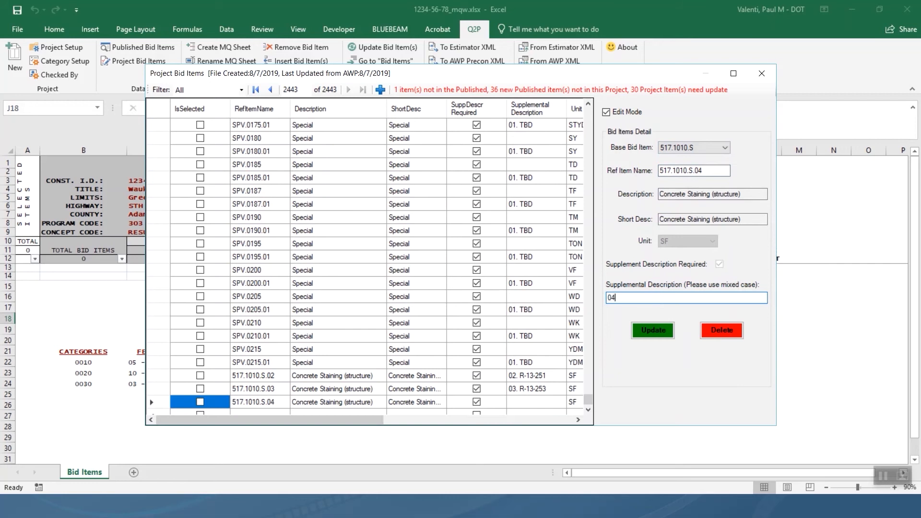
{"action": "type", "text": ". R-13-254"}
{"action": "left_click", "coordinate": [666, 329]}
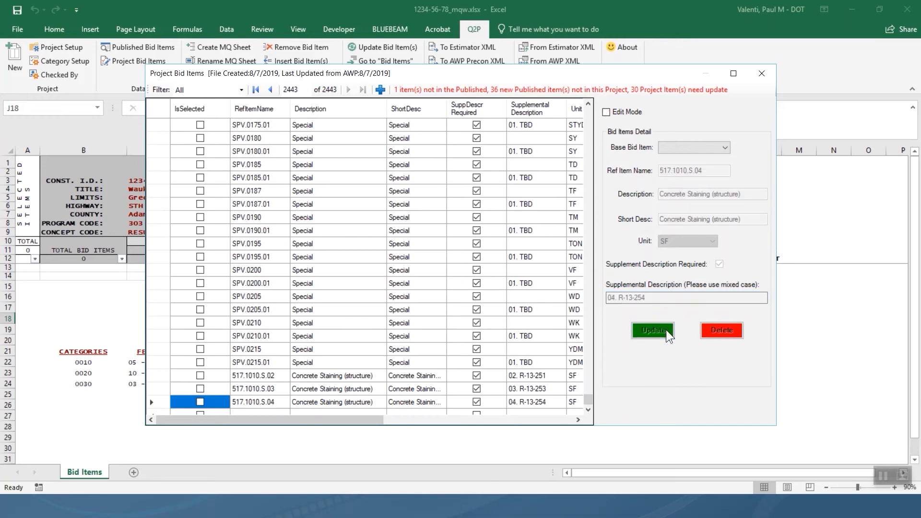
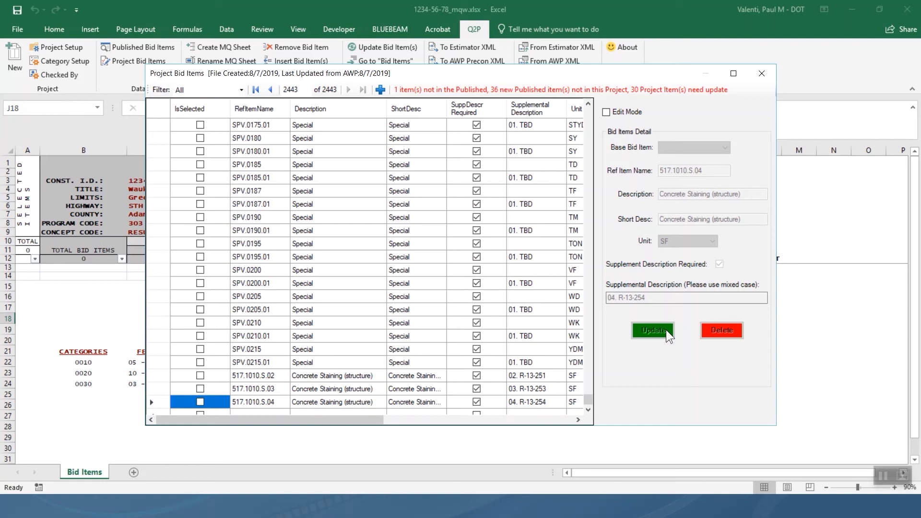
Close the Project Bid Items dialog to return to the Bid Items sheet.
{"action": "left_click", "coordinate": [765, 72]}
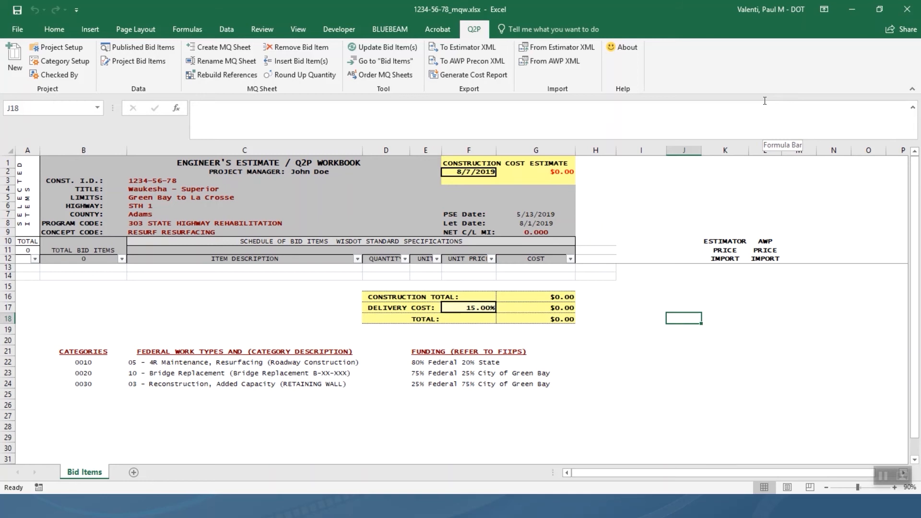
Reopen Project Bid Items, scroll down to the SPV rows, and select SPV.0195.01.
{"action": "left_click", "coordinate": [155, 64]}
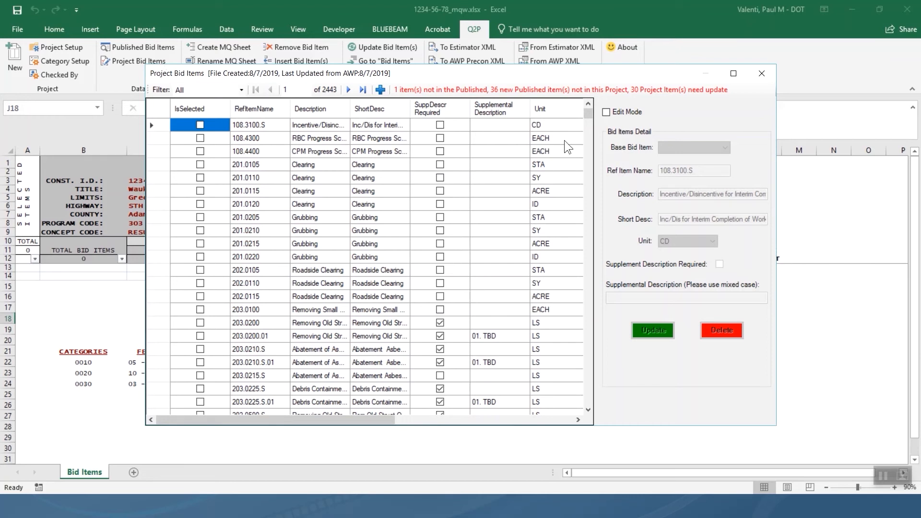
{"action": "left_click_drag", "start_coordinate": [586, 114], "coordinate": [590, 417]}
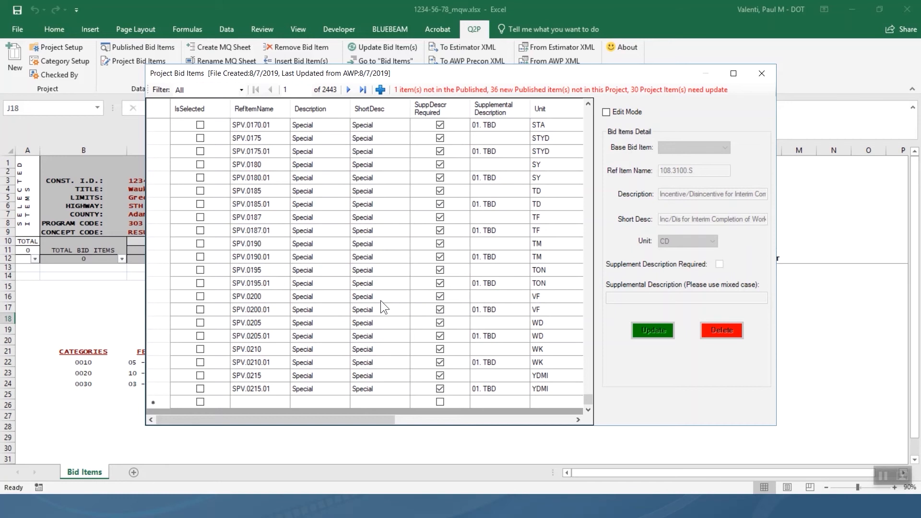
{"action": "left_click", "coordinate": [251, 286]}
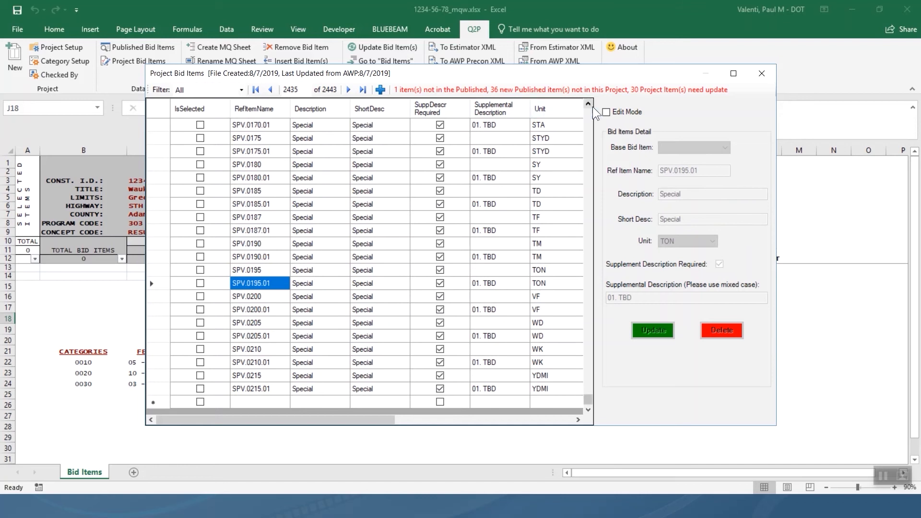
Replace SPV.0195.01's TBD description with 'Lukewarm Mix Asphalt Pavement Type Q-42', then add a blank row.
{"action": "left_click", "coordinate": [606, 112]}
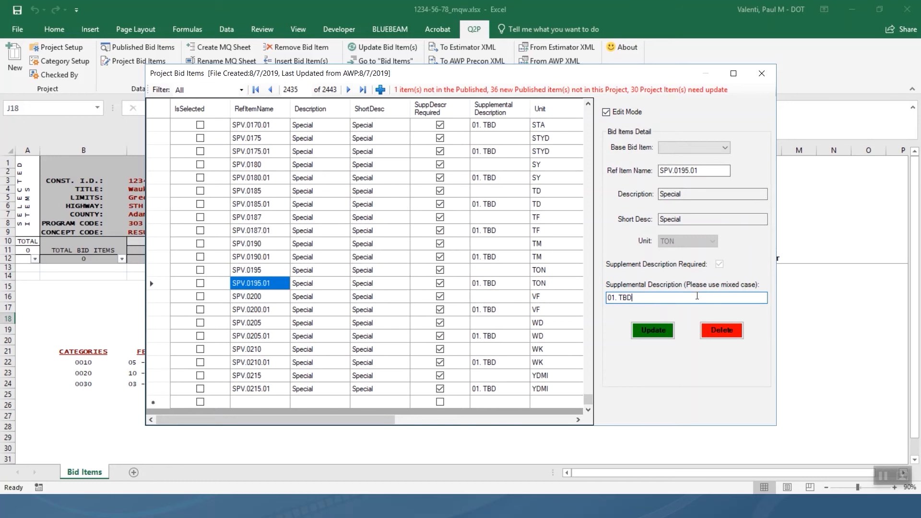
{"action": "key", "text": "BackSpace"}
{"action": "key", "text": "BackSpace"}
{"action": "key", "text": "BackSpace"}
{"action": "type", "text": "Lukewarm Mix Asphalt Pavement T"}
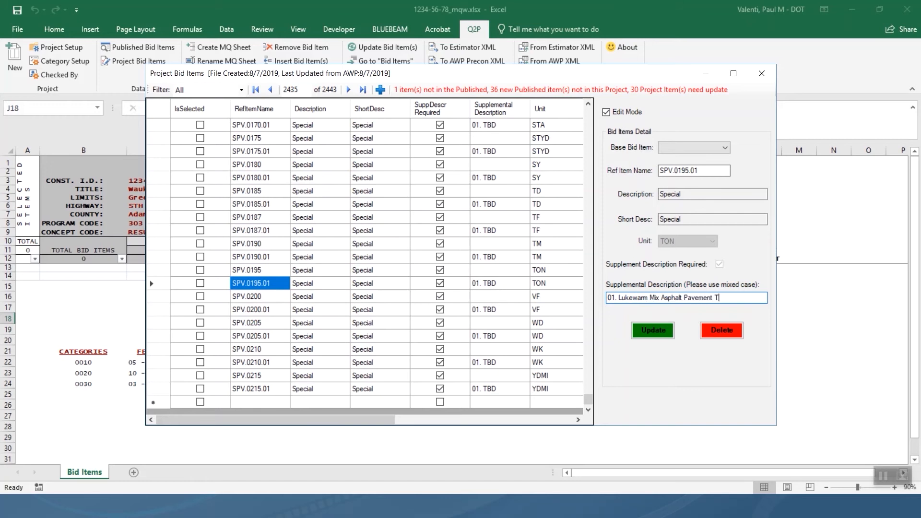
{"action": "type", "text": "ype Q-42"}
{"action": "left_click", "coordinate": [659, 335]}
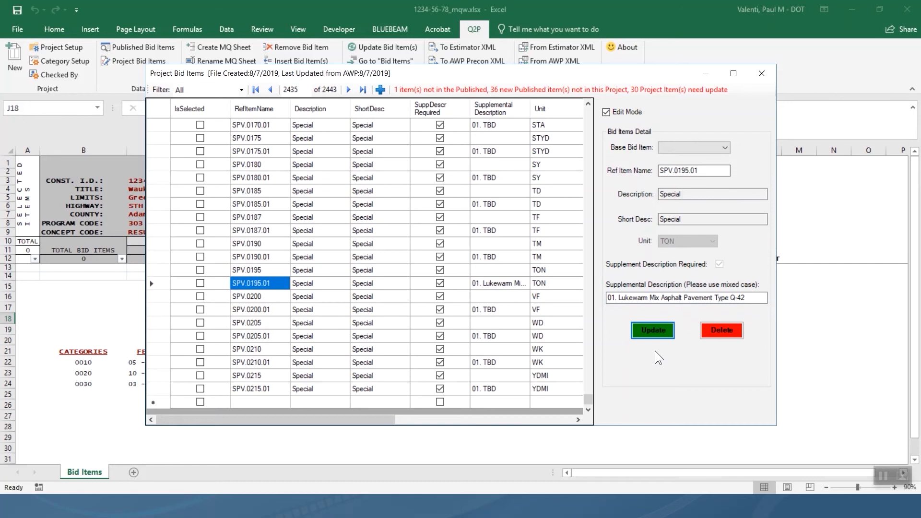
{"action": "left_click", "coordinate": [380, 90]}
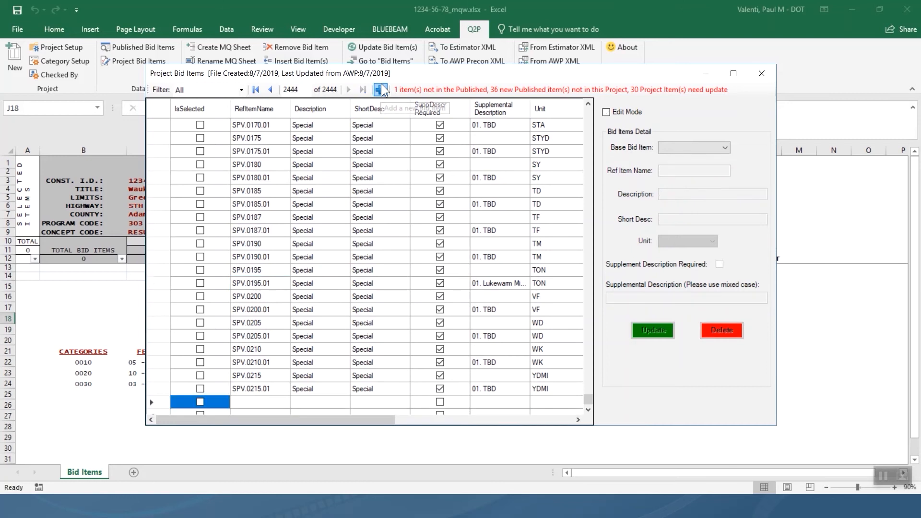
Make the blank row SPV.0195.02, based on SPV.0195, with description '02. Cool Mix Asphalt Pavement Type 1'.
{"action": "left_click", "coordinate": [606, 112]}
{"action": "left_click", "coordinate": [698, 145]}
{"action": "left_click_drag", "start_coordinate": [725, 192], "coordinate": [724, 376]}
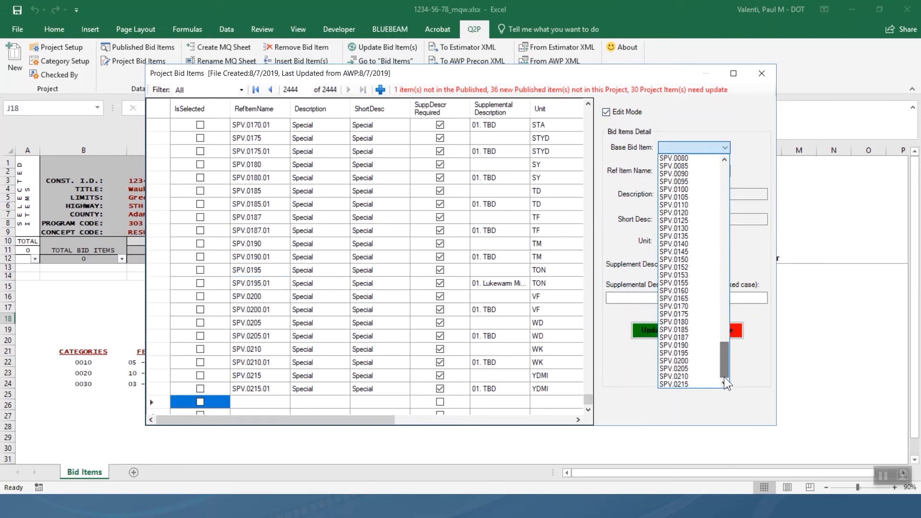
{"action": "left_click", "coordinate": [693, 353]}
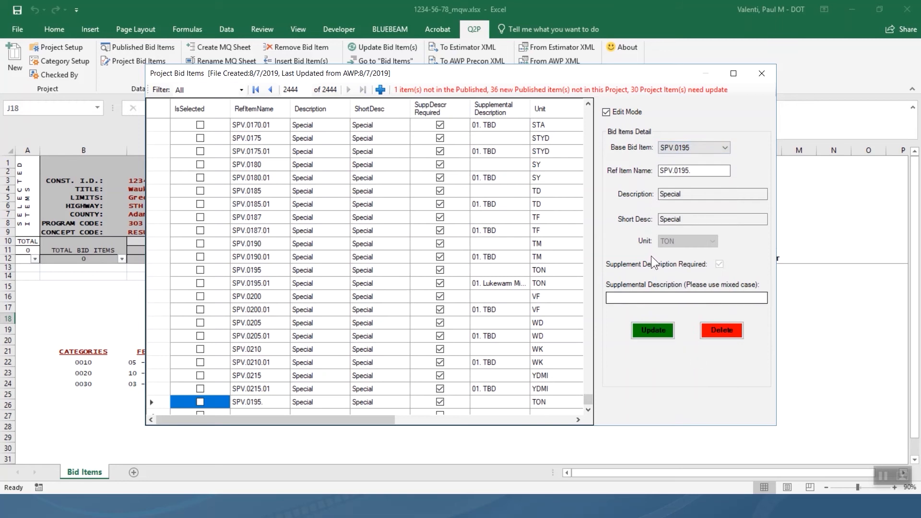
{"action": "left_click", "coordinate": [703, 172]}
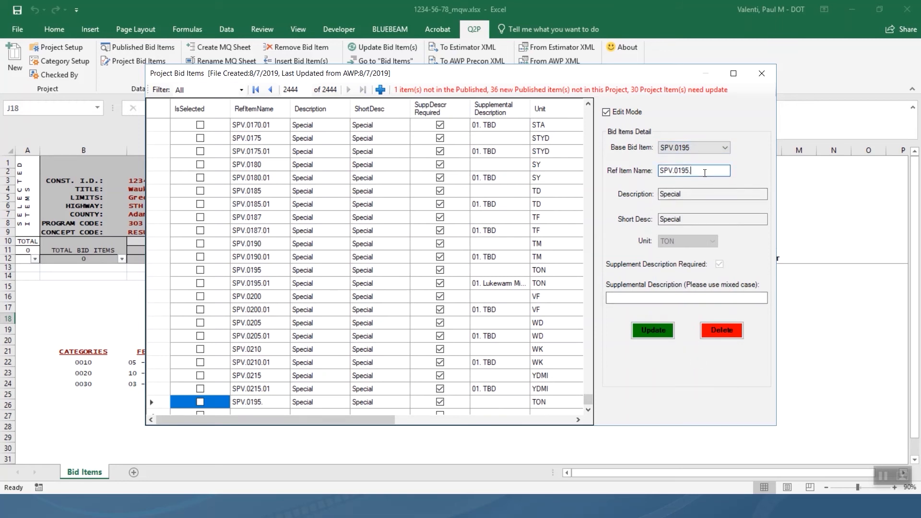
{"action": "type", "text": "02"}
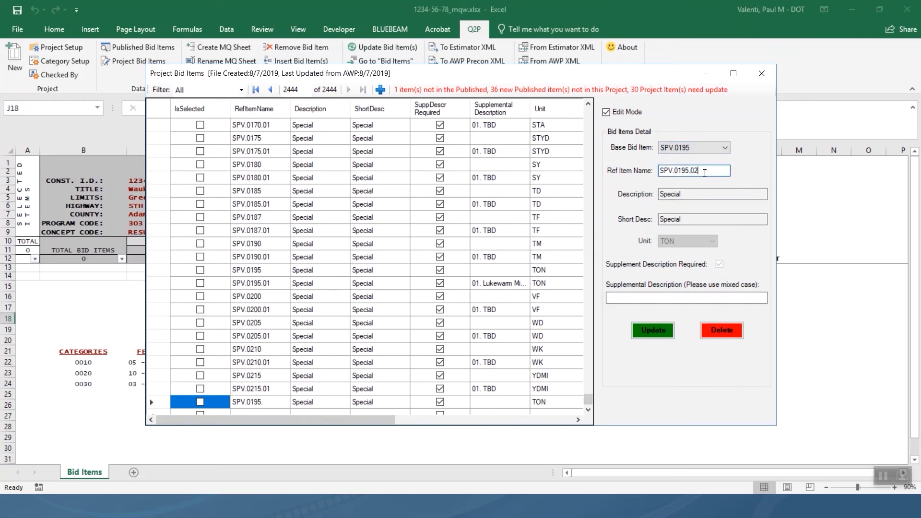
{"action": "left_click", "coordinate": [700, 295]}
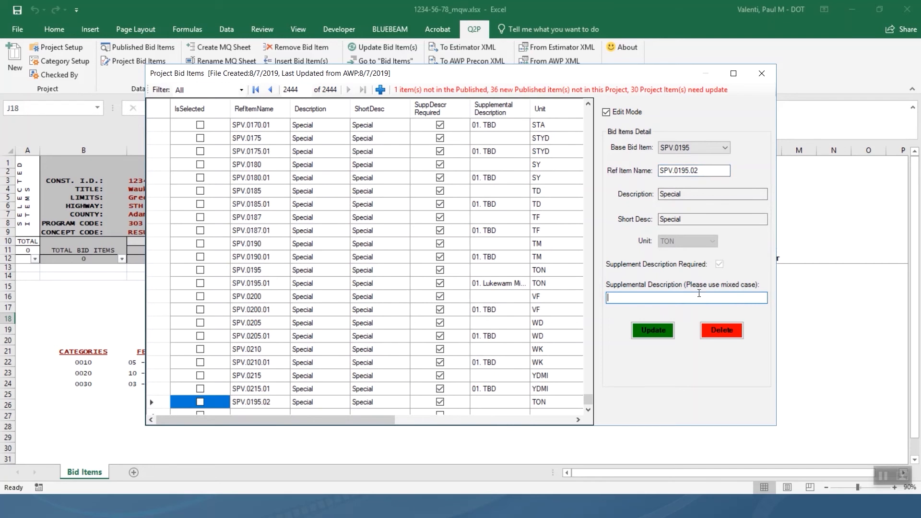
{"action": "type", "text": "02. Cool m"}
{"action": "key", "text": "BackSpace"}
{"action": "type", "text": "Mix Asphalt Pavement Type 1"}
{"action": "left_click", "coordinate": [658, 330]}
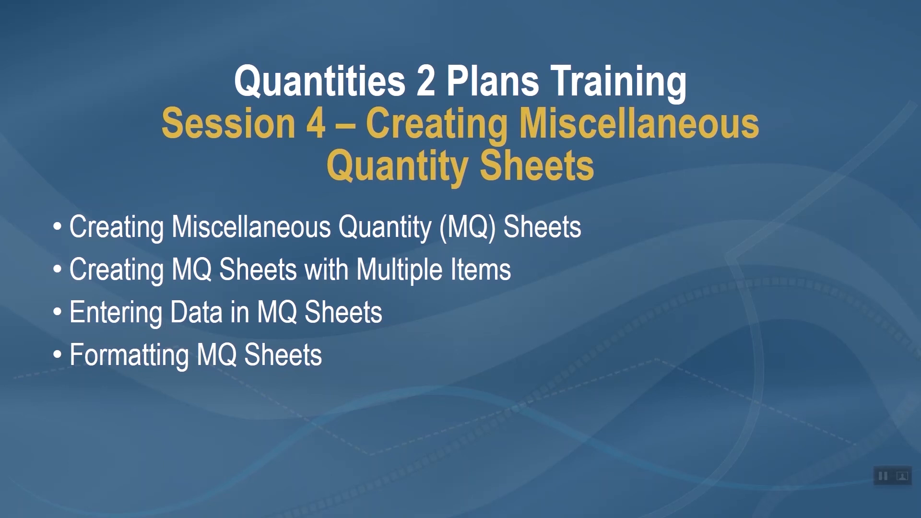
Leave the Session 4 slide show and bring up the window switcher.
{"action": "key", "text": "alt+Tab"}
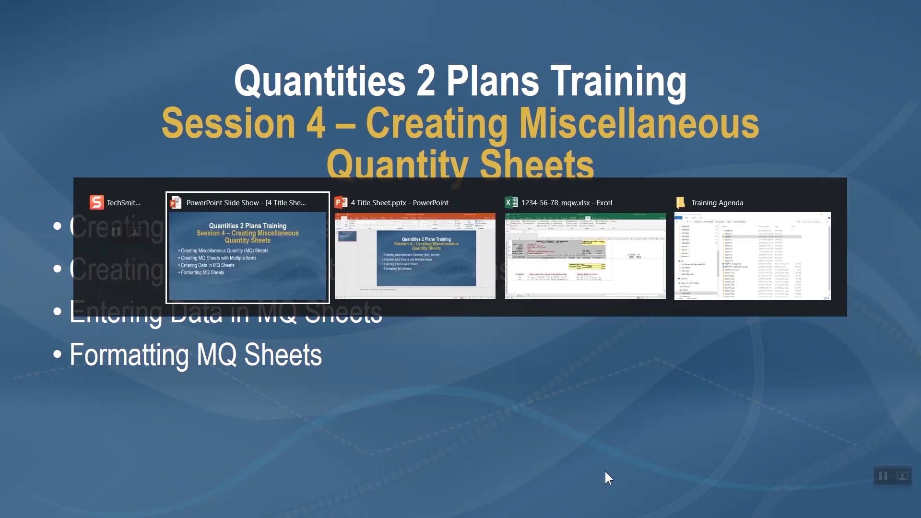
Switch back to the Excel estimate workbook's Bid Items sheet.
{"action": "left_click", "coordinate": [605, 283]}
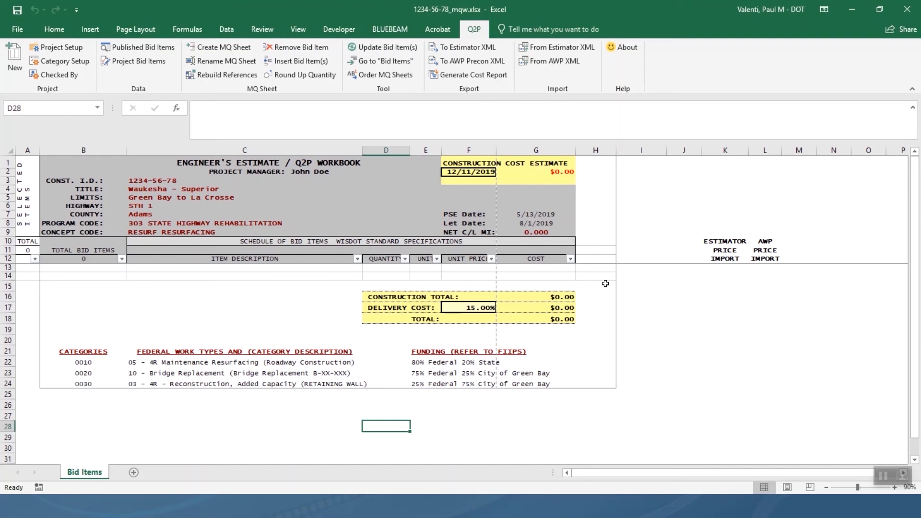
In Create MQ Sheet, search item descriptions for 'marking', landing on 646.0101.S.
{"action": "left_click", "coordinate": [235, 46]}
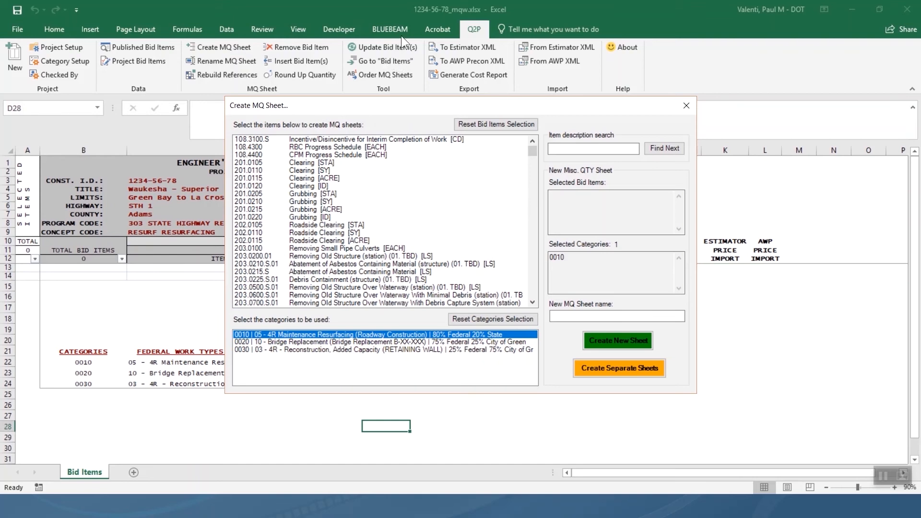
{"action": "left_click", "coordinate": [583, 146]}
{"action": "type", "text": "marking"}
{"action": "left_click", "coordinate": [672, 147]}
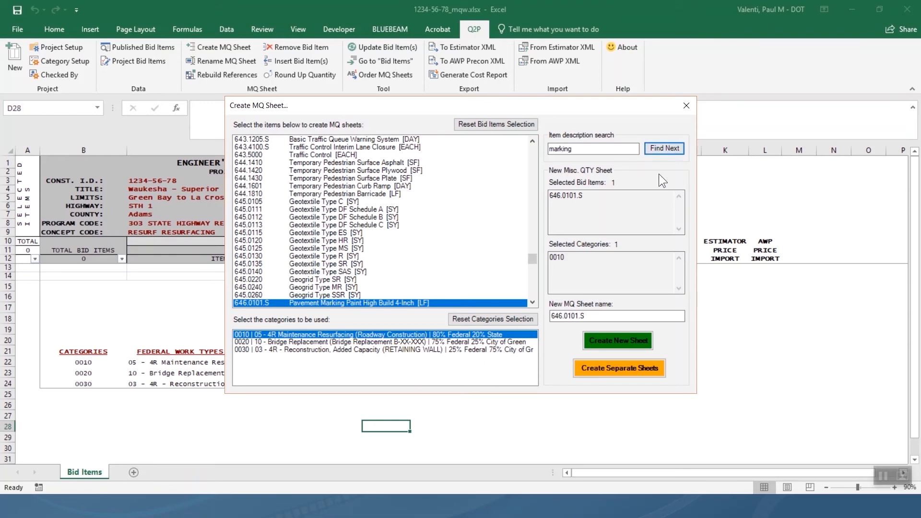
Pick 646.3020 Marking Line Epoxy 8-Inch as the MQ sheet's bid item.
{"action": "scroll", "coordinate": [535, 302], "scroll_direction": "down", "scroll_amount": 6}
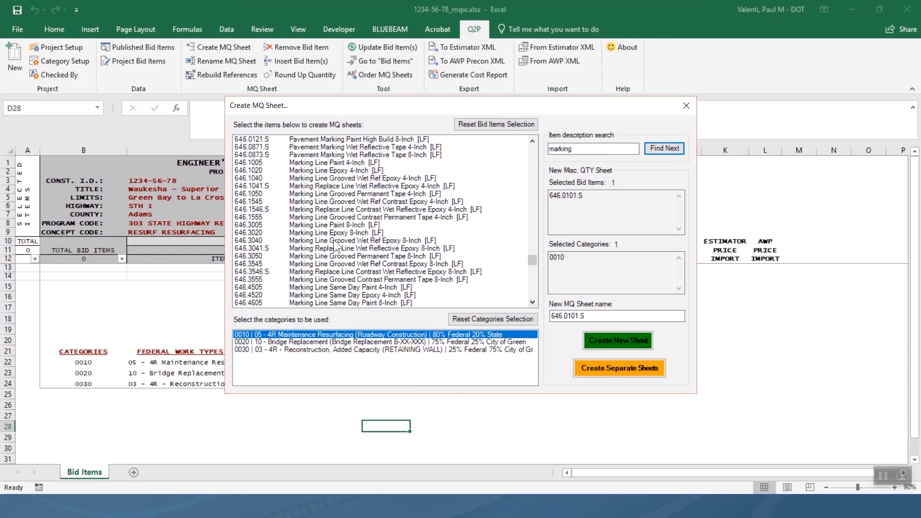
{"action": "left_click", "coordinate": [336, 232]}
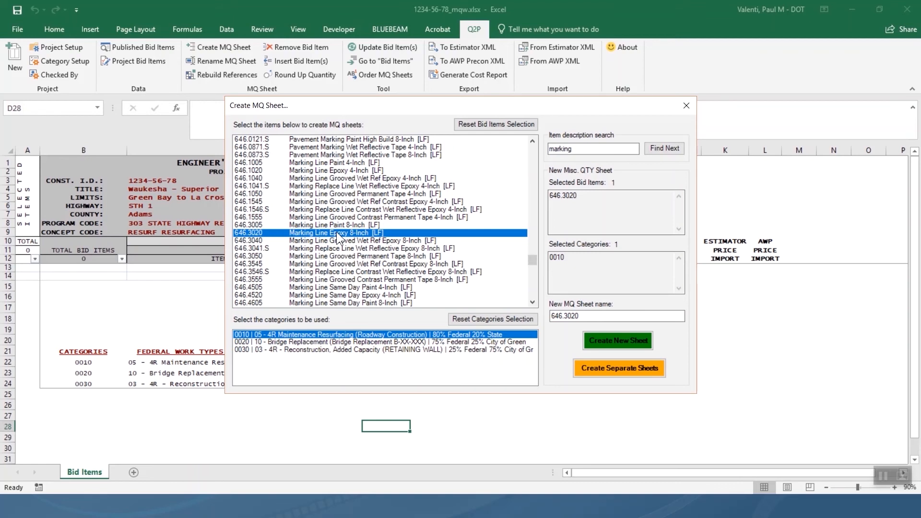
Create the 646.4620 MQ sheet and go back to the Bid Items sheet.
{"action": "left_click", "coordinate": [618, 333]}
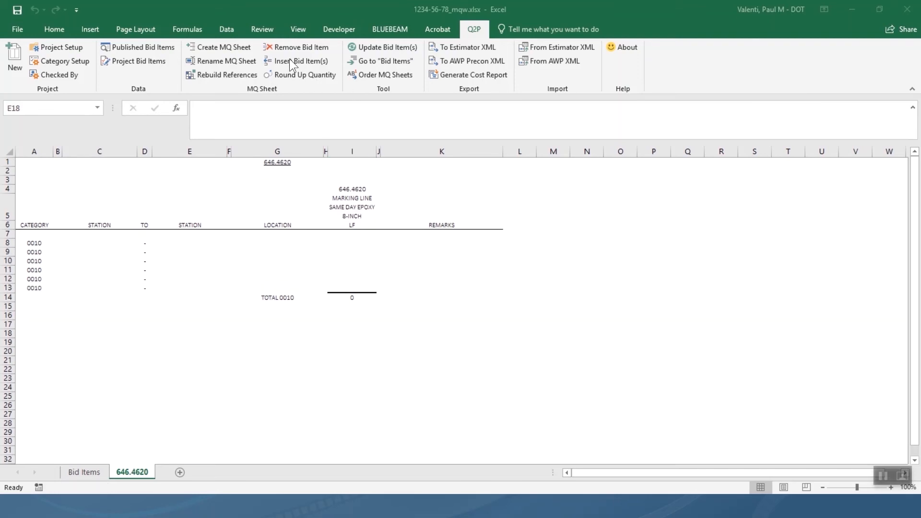
{"action": "left_click", "coordinate": [393, 60]}
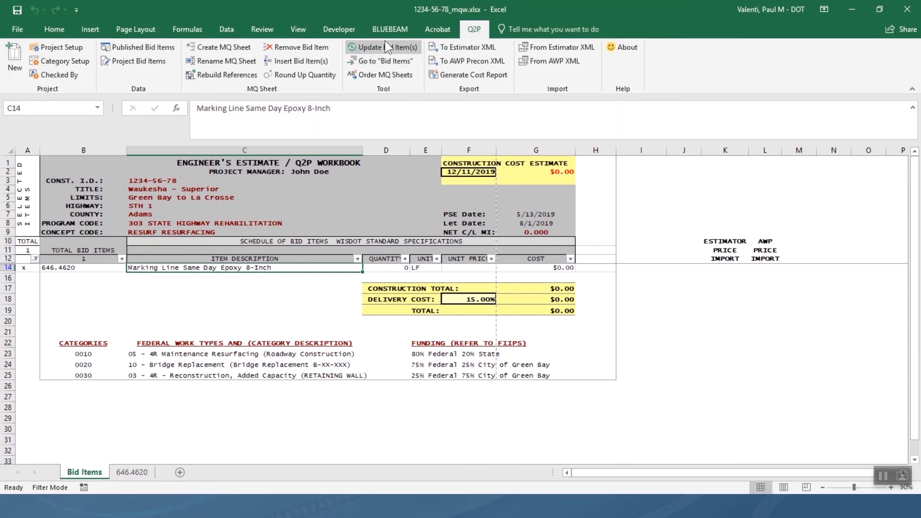
Start another MQ sheet for bid item 213.0100.01 Finishing Roadway under category 0010.
{"action": "left_click", "coordinate": [243, 46]}
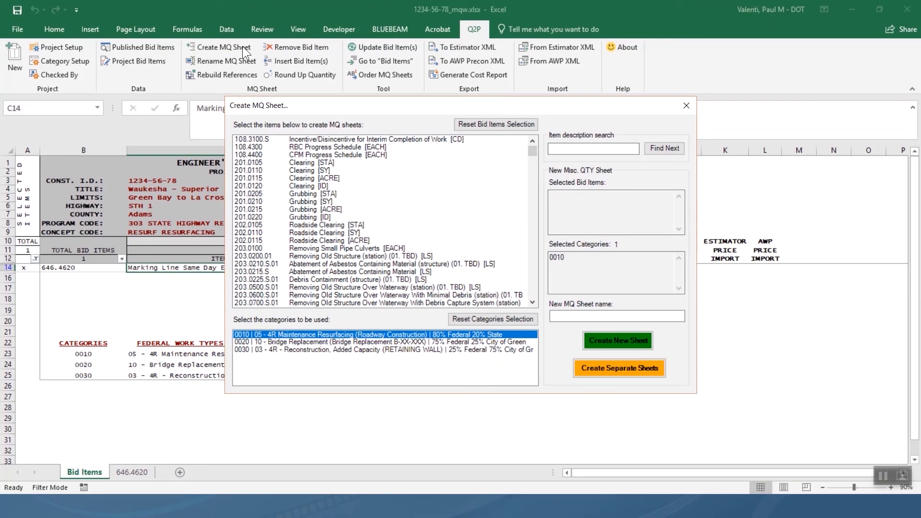
{"action": "left_click", "coordinate": [534, 263]}
{"action": "left_click", "coordinate": [533, 263]}
{"action": "left_click", "coordinate": [534, 263]}
{"action": "left_click", "coordinate": [534, 263]}
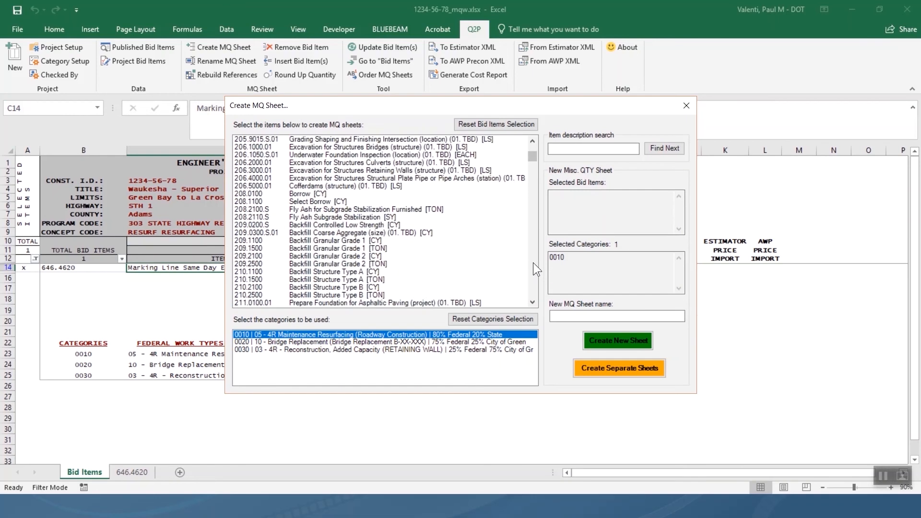
{"action": "left_click", "coordinate": [533, 263]}
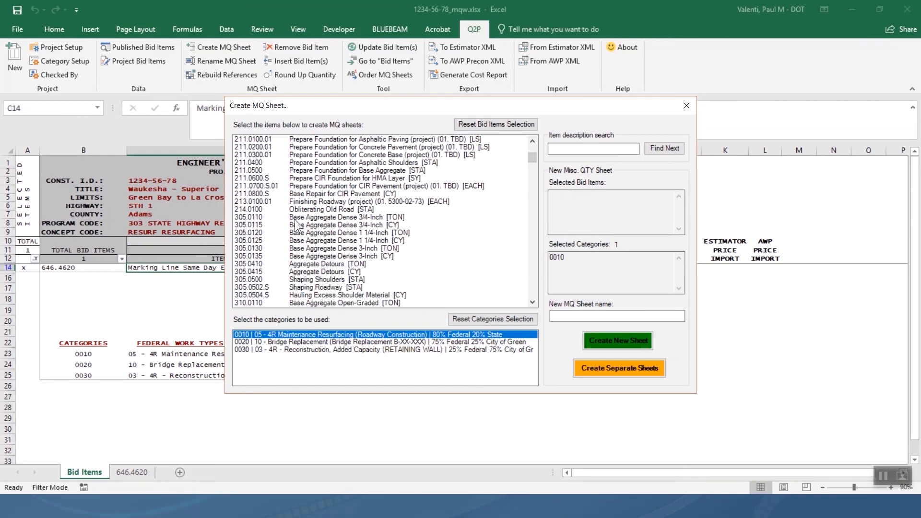
{"action": "left_click", "coordinate": [258, 202]}
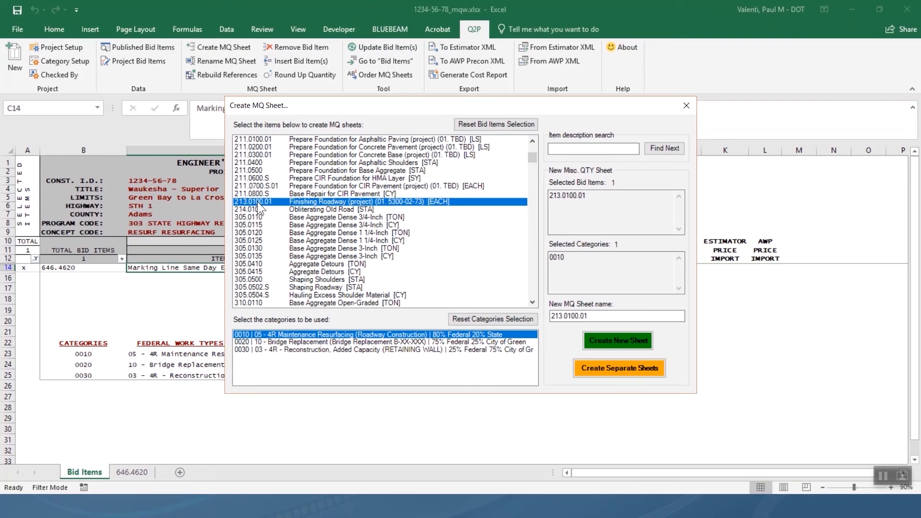
Extend the bid item selection through 305.0500, then reset it so no items are selected.
{"action": "left_click", "coordinate": [260, 280], "text": "shift"}
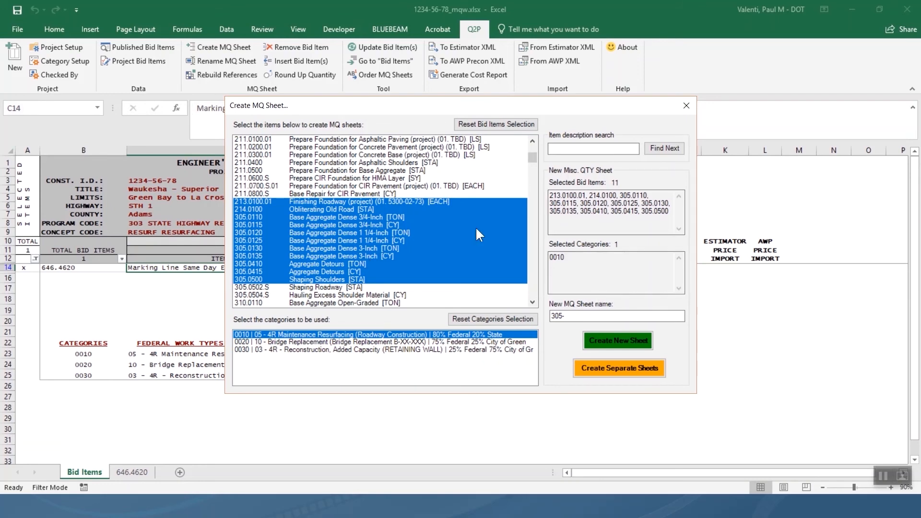
{"action": "left_click", "coordinate": [496, 121]}
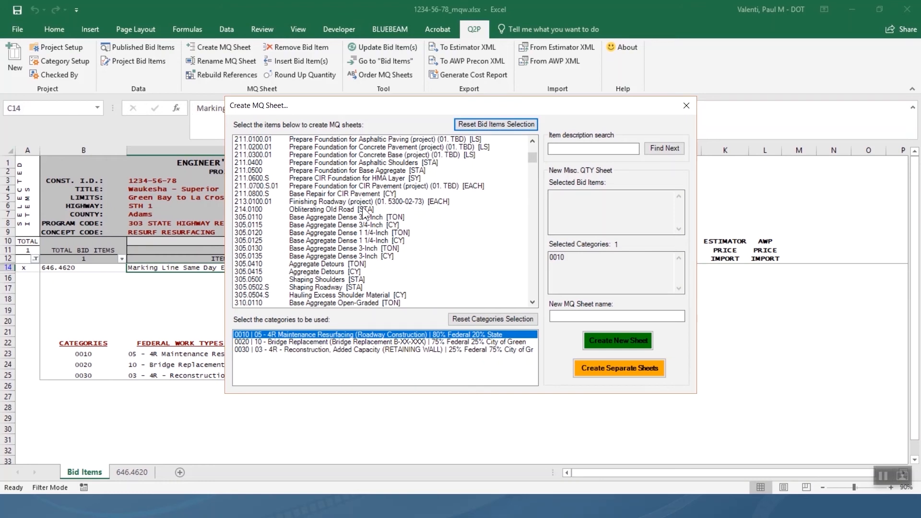
Toggle 213.0100.01 and 460.2000 so no bid items stay chosen, and start an item description search.
{"action": "left_click", "coordinate": [361, 202]}
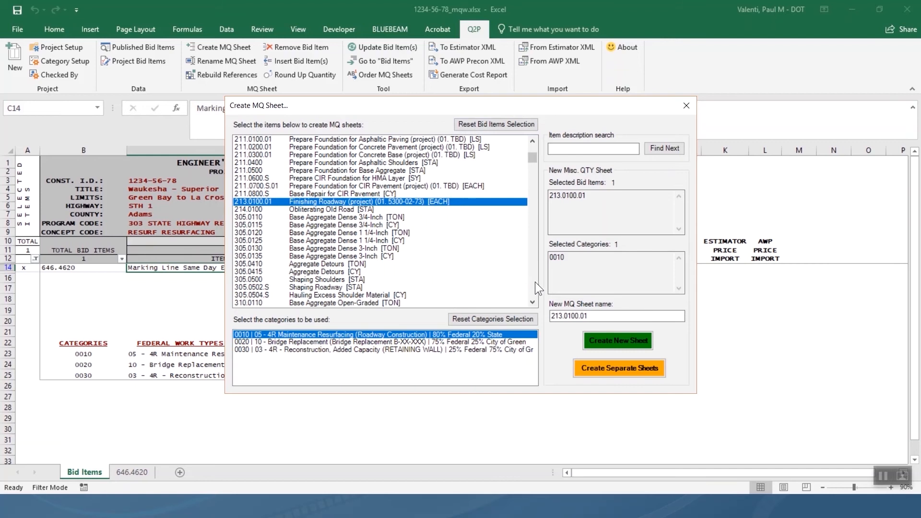
{"action": "scroll", "coordinate": [532, 268], "scroll_direction": "down", "scroll_amount": 15}
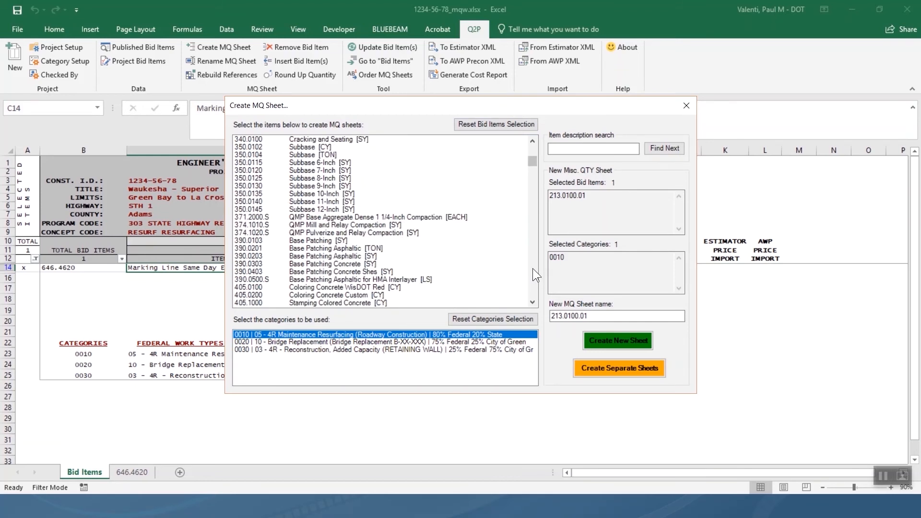
{"action": "scroll", "coordinate": [532, 269], "scroll_direction": "down", "scroll_amount": 15}
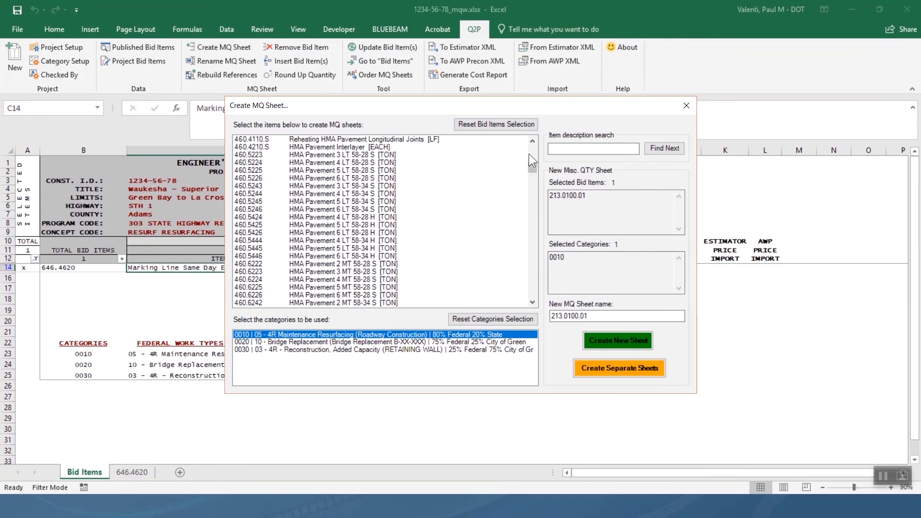
{"action": "scroll", "coordinate": [531, 154], "scroll_direction": "up", "scroll_amount": 7}
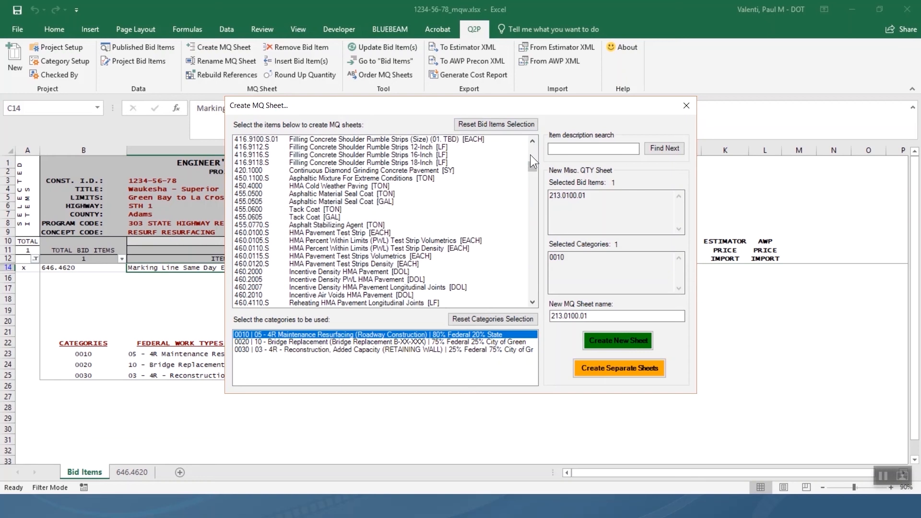
{"action": "left_click", "coordinate": [347, 272]}
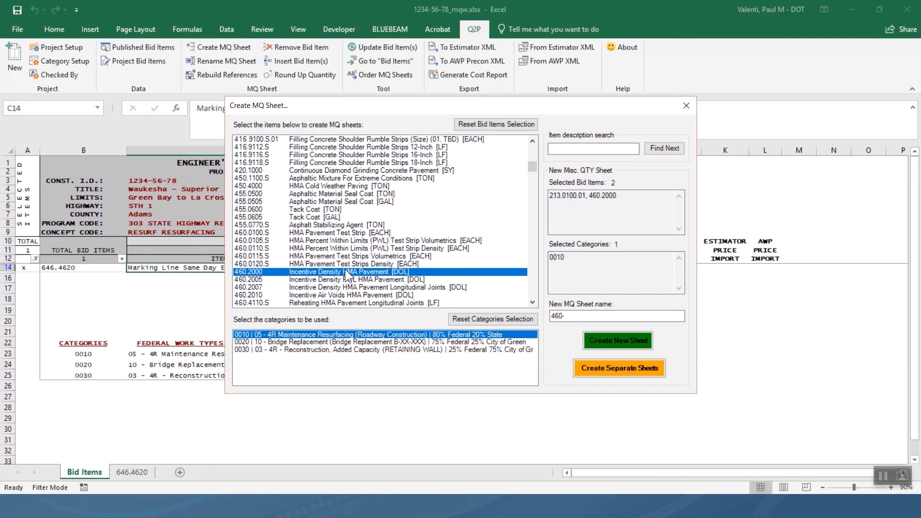
{"action": "left_click", "coordinate": [348, 272]}
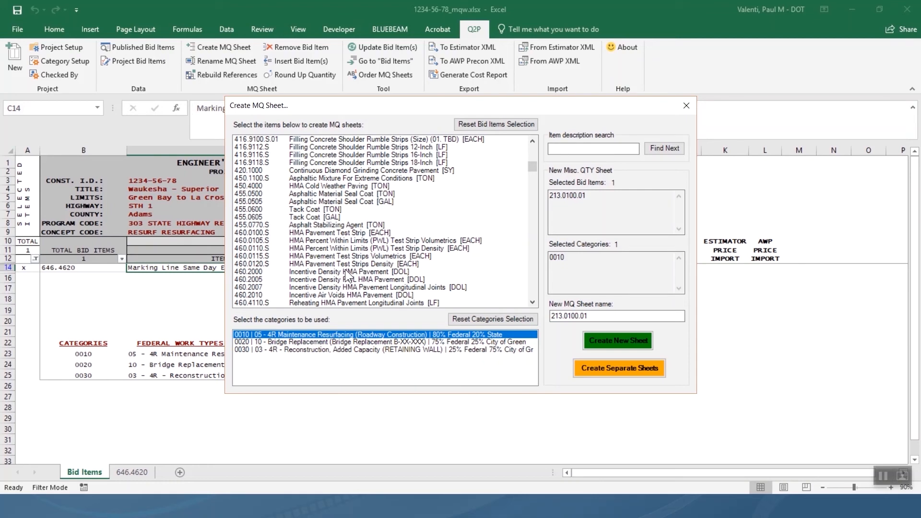
{"action": "left_click", "coordinate": [497, 125]}
{"action": "left_click", "coordinate": [593, 149]}
{"action": "type", "text": "a"}
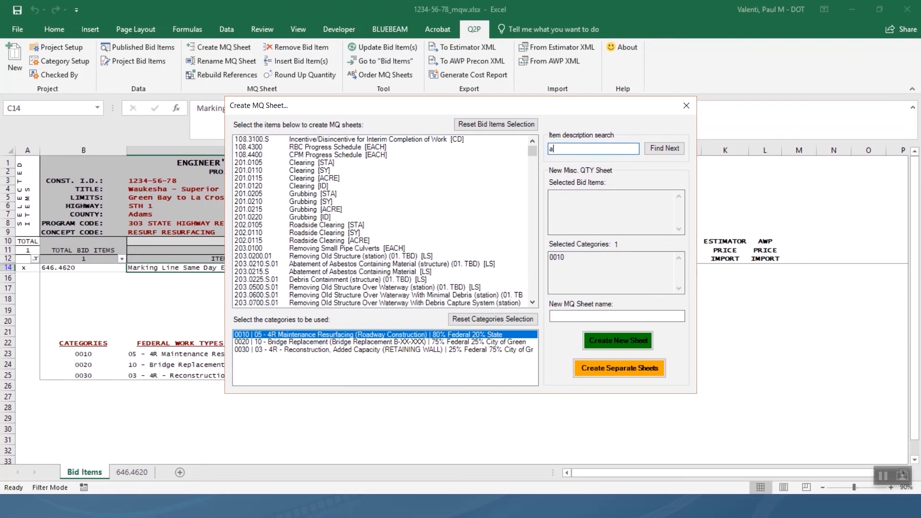
{"action": "type", "text": "ggregate"}
{"action": "left_click", "coordinate": [664, 146]}
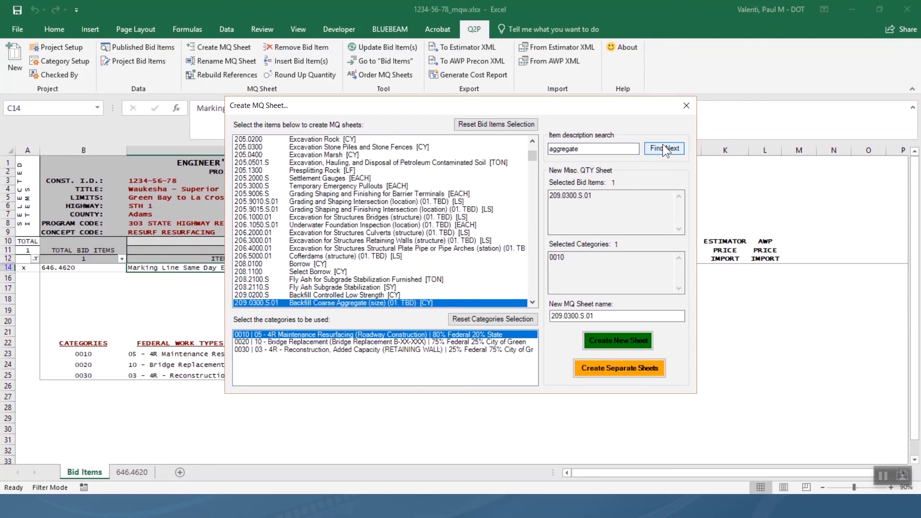
{"action": "left_click", "coordinate": [663, 144]}
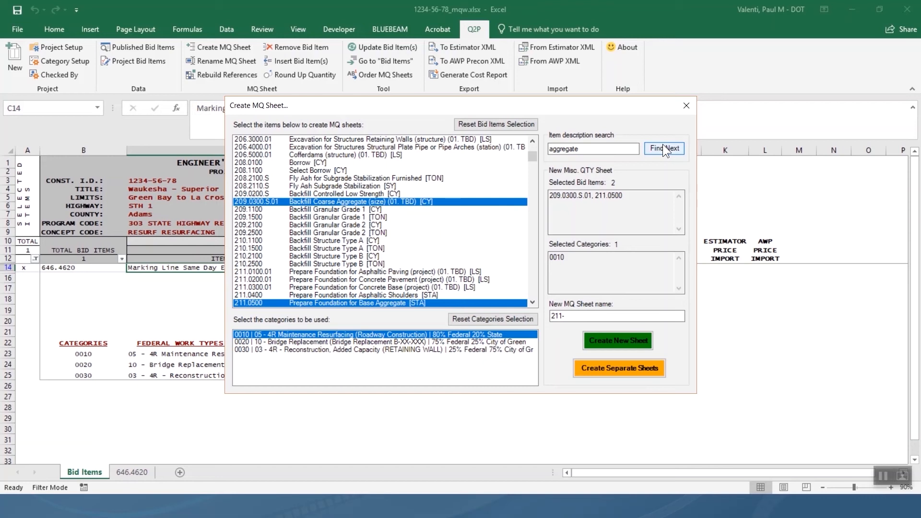
{"action": "left_click", "coordinate": [526, 126]}
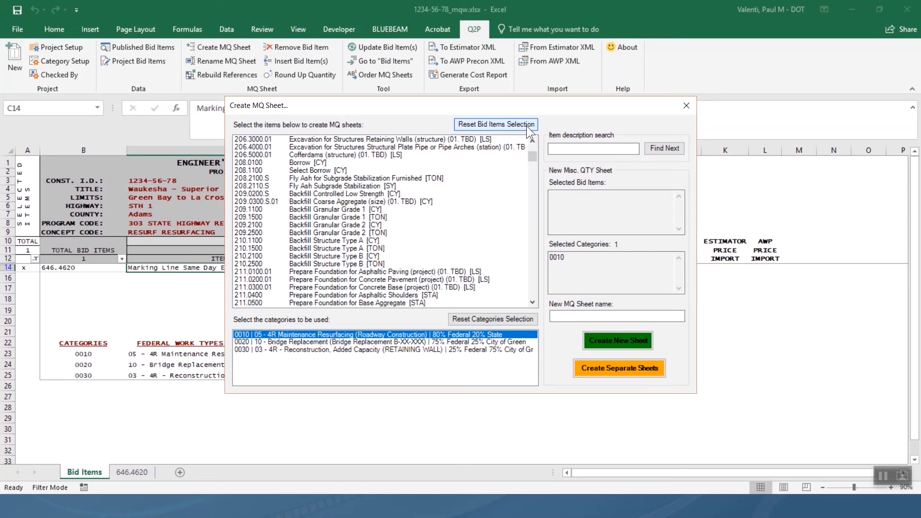
{"action": "left_click", "coordinate": [534, 265]}
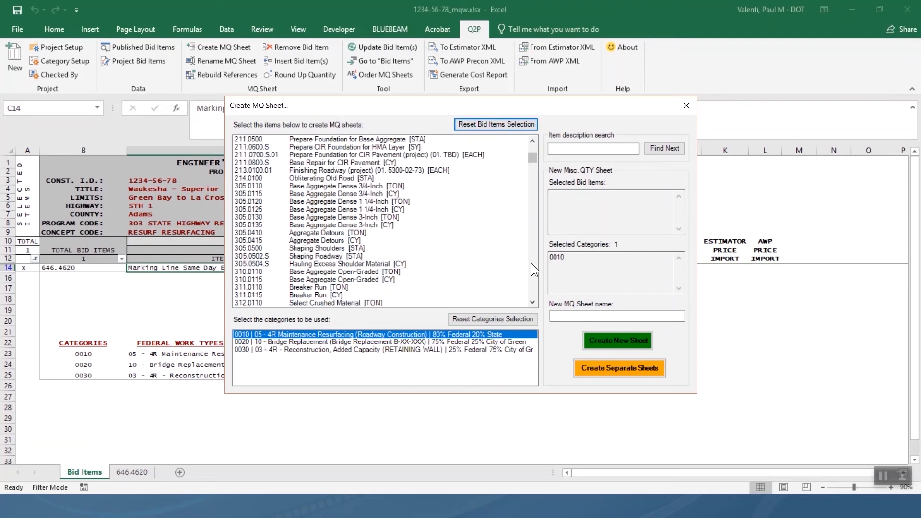
Choose bid item 213.0100.01 Finishing Roadway in the bid list.
{"action": "left_click", "coordinate": [336, 171]}
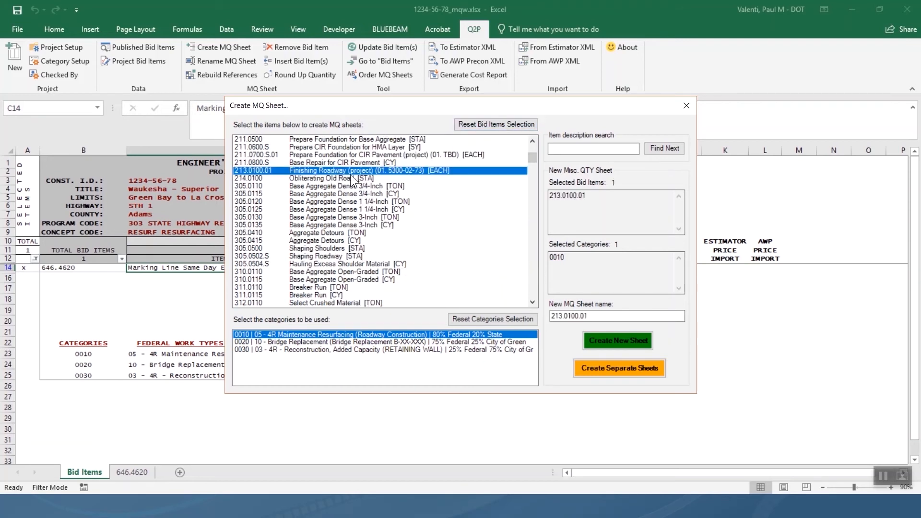
{"action": "left_click", "coordinate": [532, 268]}
{"action": "left_click", "coordinate": [531, 269]}
{"action": "left_click", "coordinate": [531, 269]}
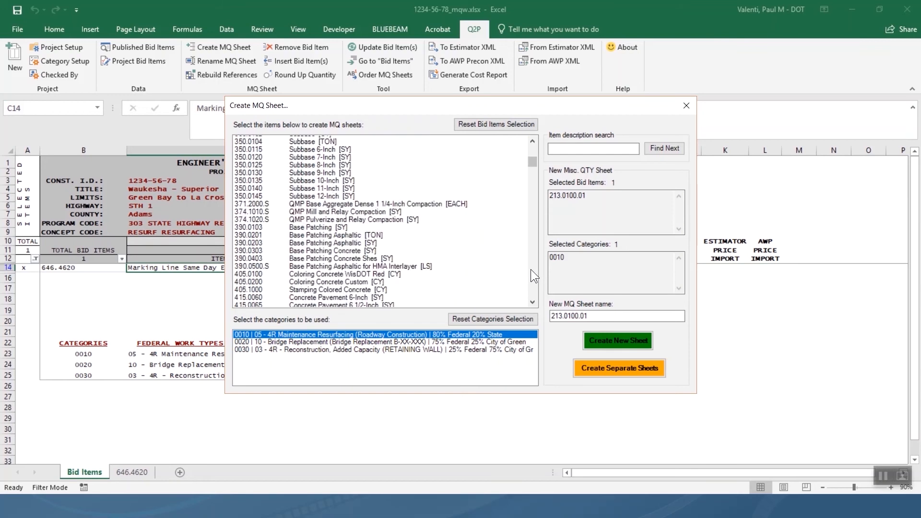
{"action": "left_click", "coordinate": [531, 270]}
{"action": "left_click", "coordinate": [531, 269]}
{"action": "left_click", "coordinate": [531, 269]}
{"action": "left_click", "coordinate": [531, 269]}
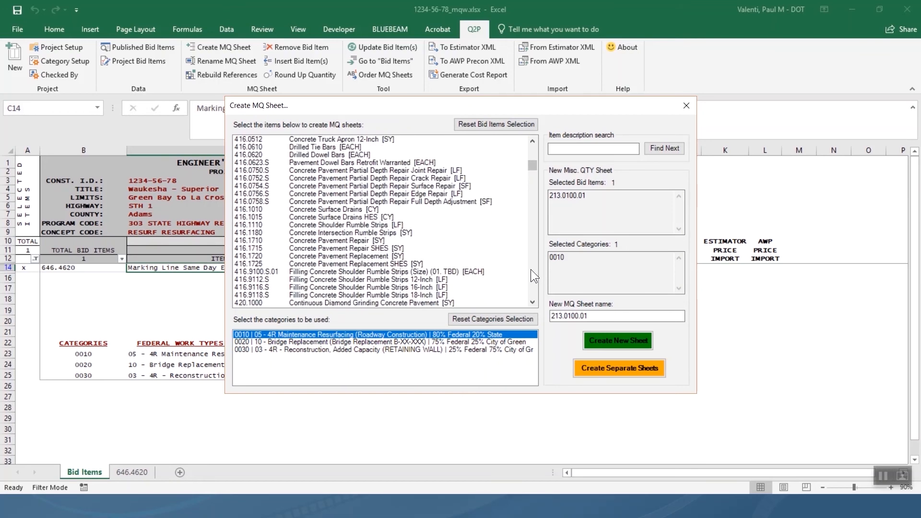
{"action": "left_click", "coordinate": [531, 270]}
{"action": "left_click", "coordinate": [531, 269]}
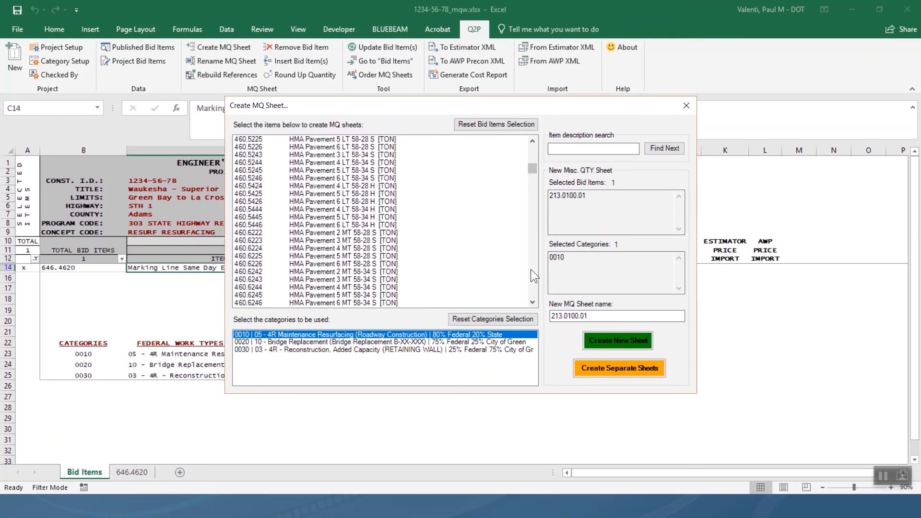
{"action": "left_click", "coordinate": [534, 148]}
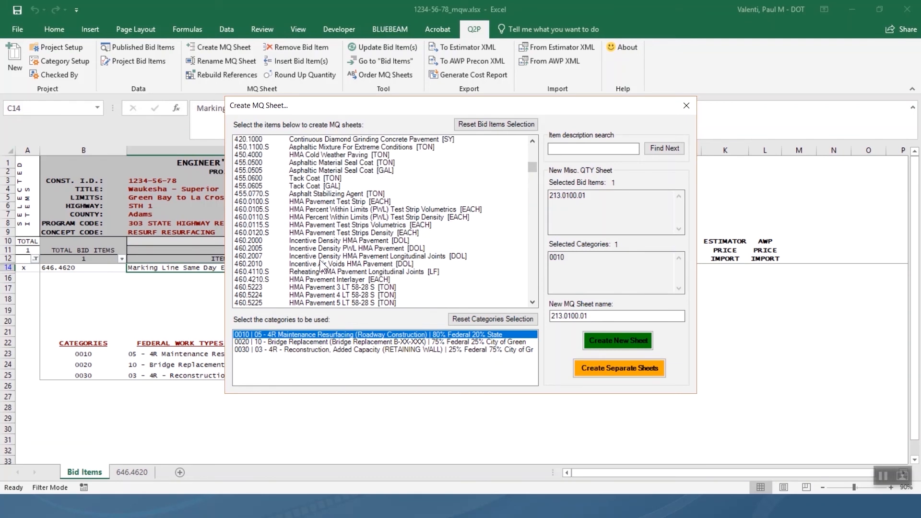
Add 460.2000 and SPV.0195.01, then generate a separate MQ sheet for each item.
{"action": "left_click", "coordinate": [254, 241]}
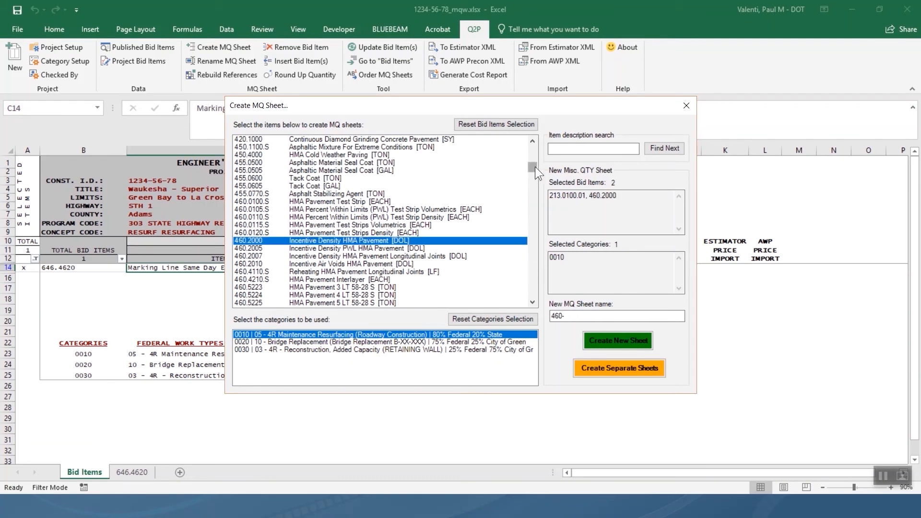
{"action": "left_click_drag", "start_coordinate": [534, 166], "coordinate": [529, 308]}
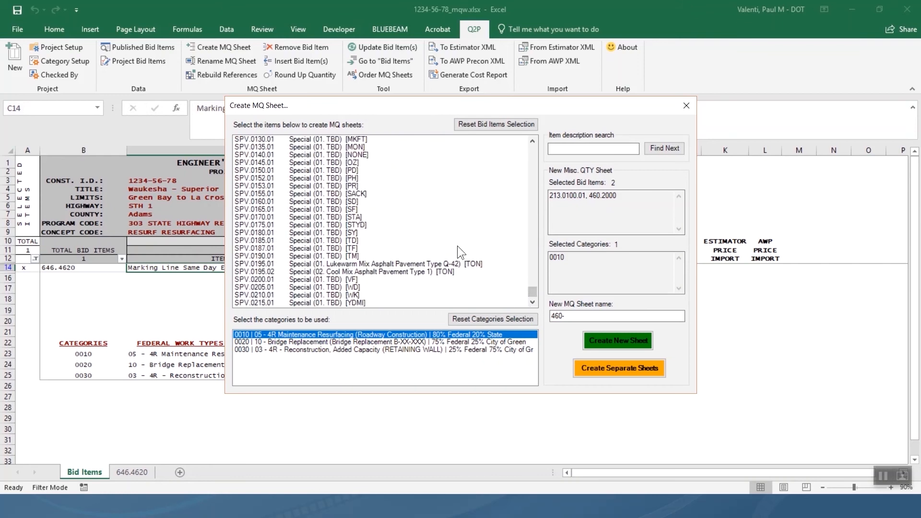
{"action": "left_click", "coordinate": [346, 263]}
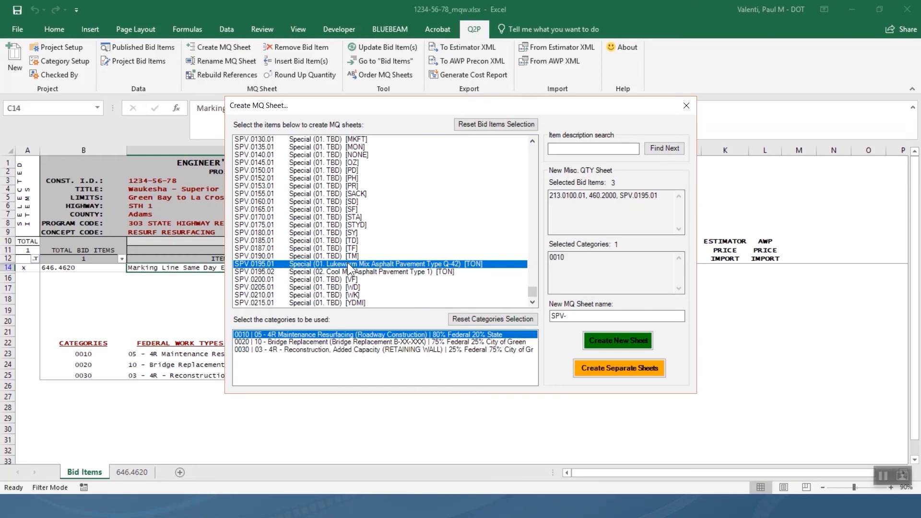
{"action": "left_click", "coordinate": [609, 367]}
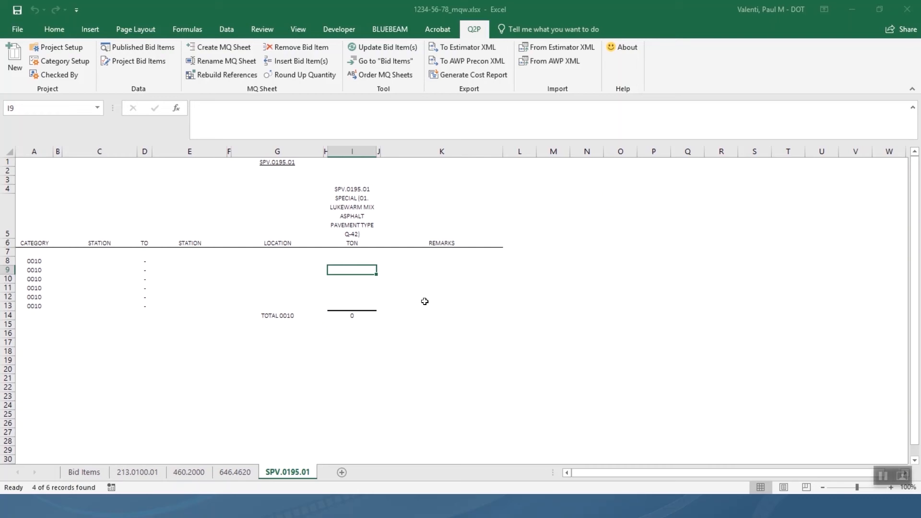
Reopen the Create MQ Sheet dialog from the Q2P ribbon.
{"action": "left_click", "coordinate": [226, 46]}
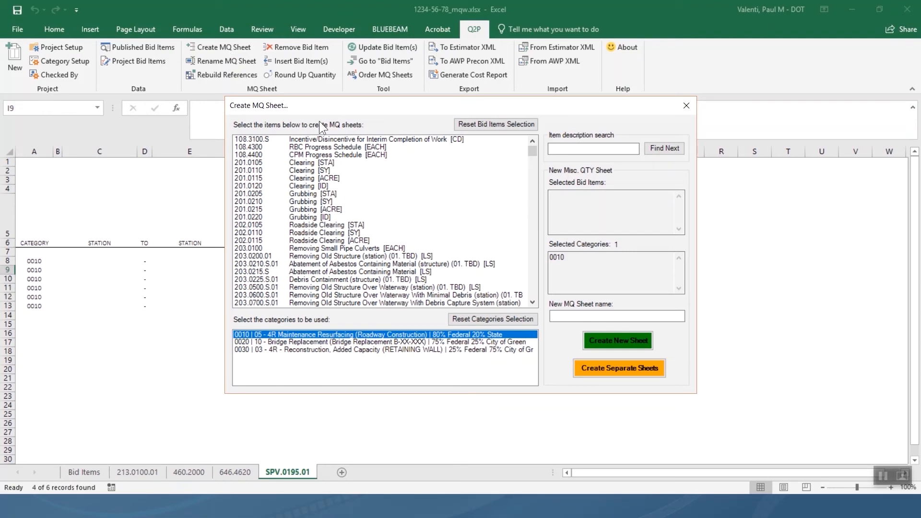
{"action": "mouse_move", "coordinate": [532, 151]}
{"action": "left_mouse_down"}
{"action": "mouse_move", "coordinate": [529, 197]}
{"action": "mouse_move", "coordinate": [527, 165]}
{"action": "left_mouse_up"}
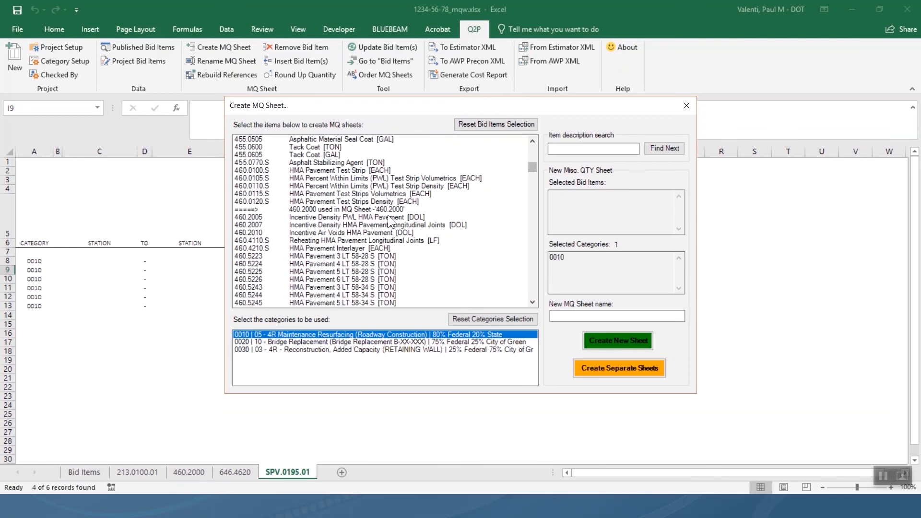
Choose bid items 455.0605 Tack Coat, 460.6223 and 460.6424 HMA Pavement.
{"action": "scroll", "coordinate": [340, 241], "scroll_direction": "up", "scroll_amount": 4}
{"action": "scroll", "coordinate": [340, 241], "scroll_direction": "up", "scroll_amount": 1}
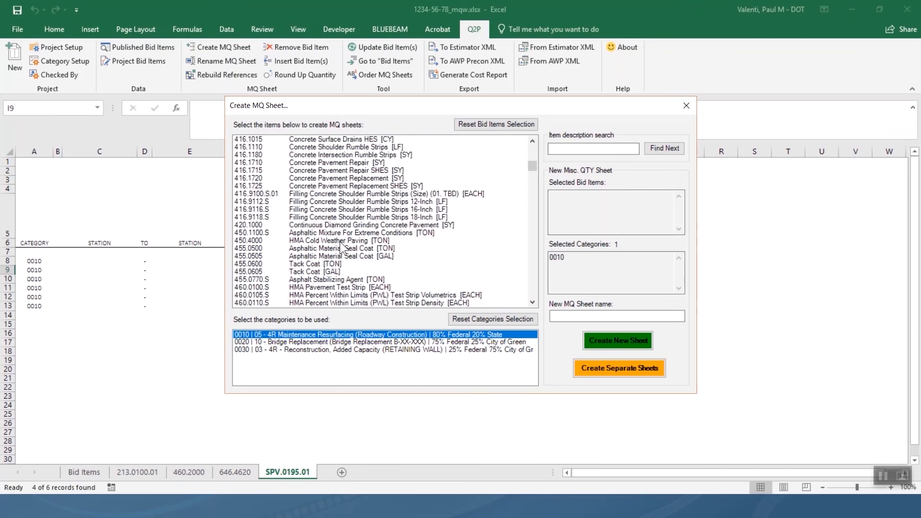
{"action": "left_click", "coordinate": [339, 272]}
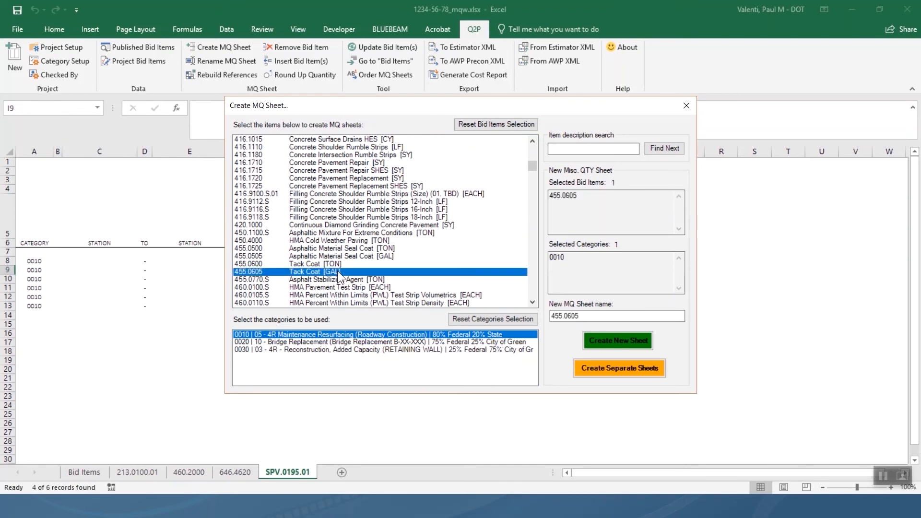
{"action": "scroll", "coordinate": [474, 268], "scroll_direction": "down", "scroll_amount": 6}
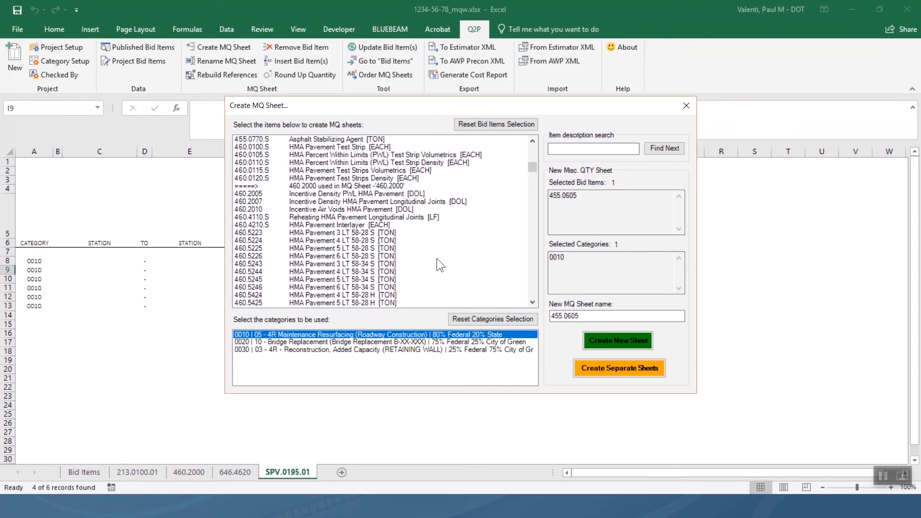
{"action": "scroll", "coordinate": [364, 272], "scroll_direction": "down", "scroll_amount": 6}
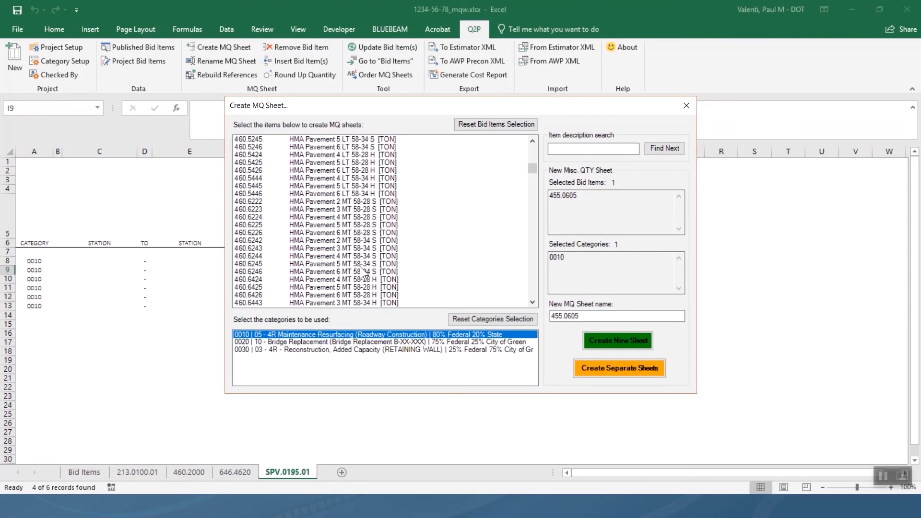
{"action": "left_click", "coordinate": [363, 208]}
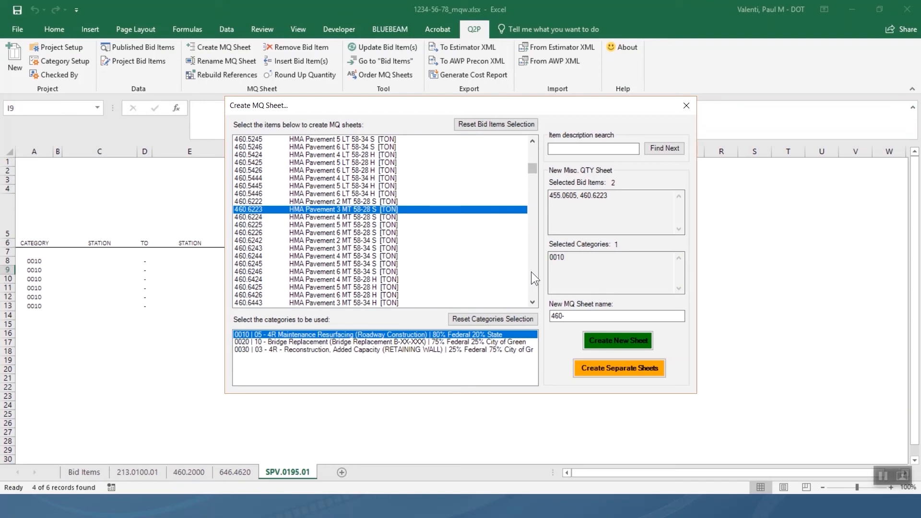
{"action": "left_click", "coordinate": [349, 280]}
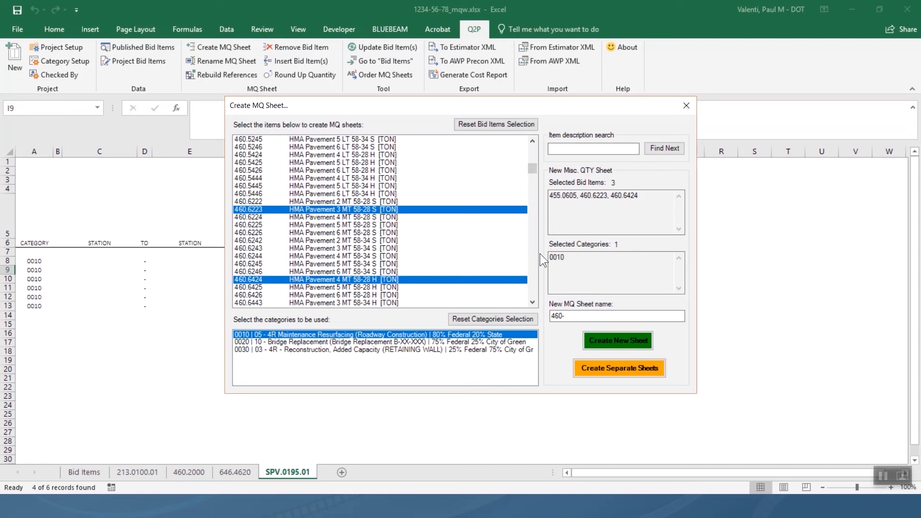
Add 465.0105 Asphaltic Surface to the chosen bid items.
{"action": "scroll", "coordinate": [528, 255], "scroll_direction": "down", "scroll_amount": 7}
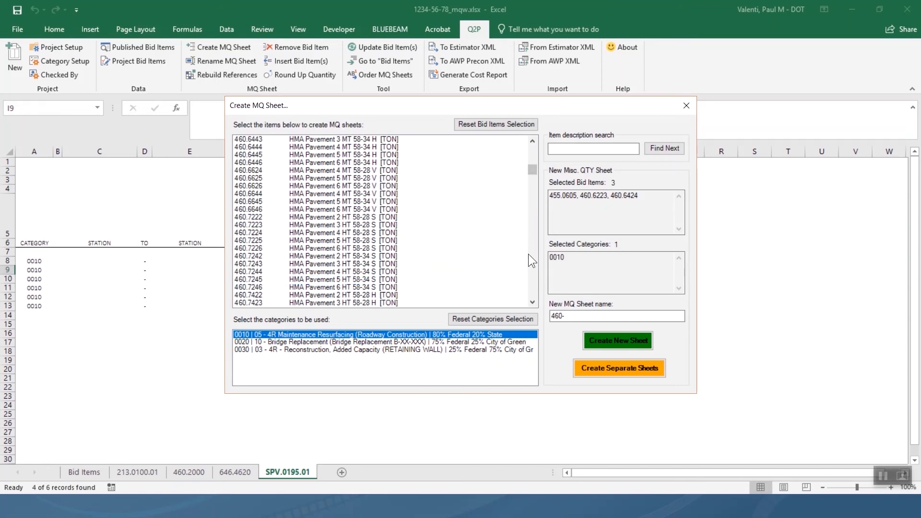
{"action": "scroll", "coordinate": [529, 255], "scroll_direction": "down", "scroll_amount": 10}
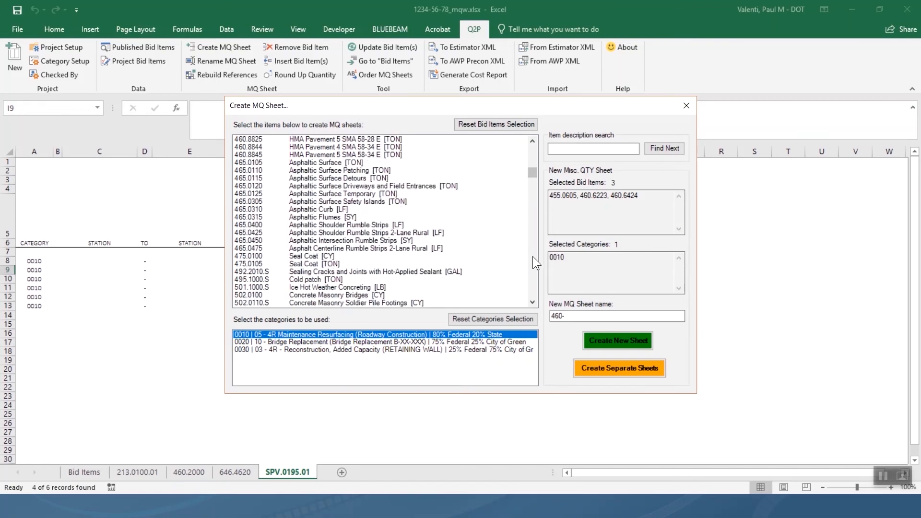
{"action": "scroll", "coordinate": [532, 256], "scroll_direction": "down", "scroll_amount": 7}
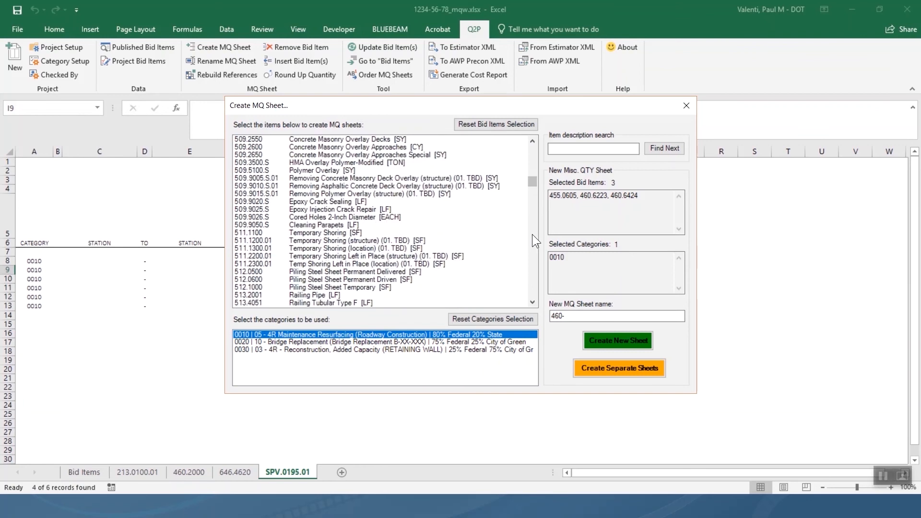
{"action": "scroll", "coordinate": [536, 149], "scroll_direction": "up", "scroll_amount": 4}
{"action": "scroll", "coordinate": [536, 149], "scroll_direction": "up", "scroll_amount": 20}
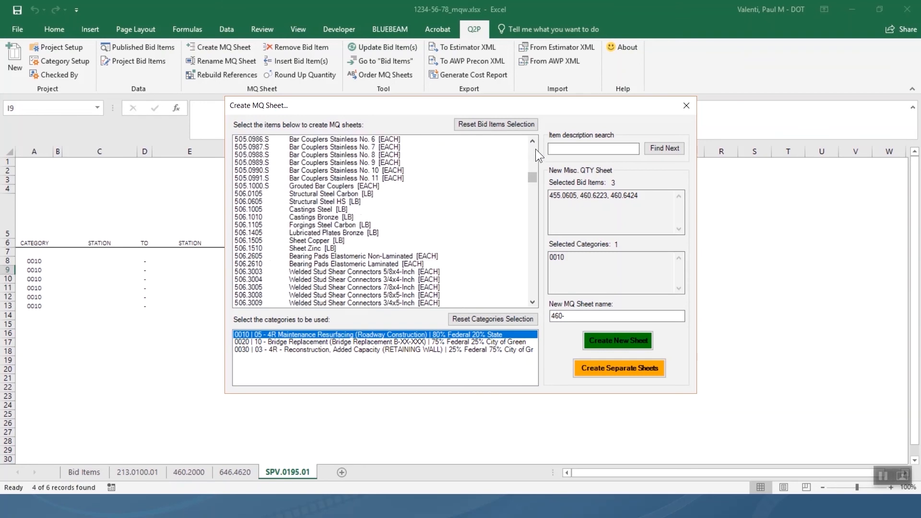
{"action": "scroll", "coordinate": [535, 148], "scroll_direction": "up", "scroll_amount": 20}
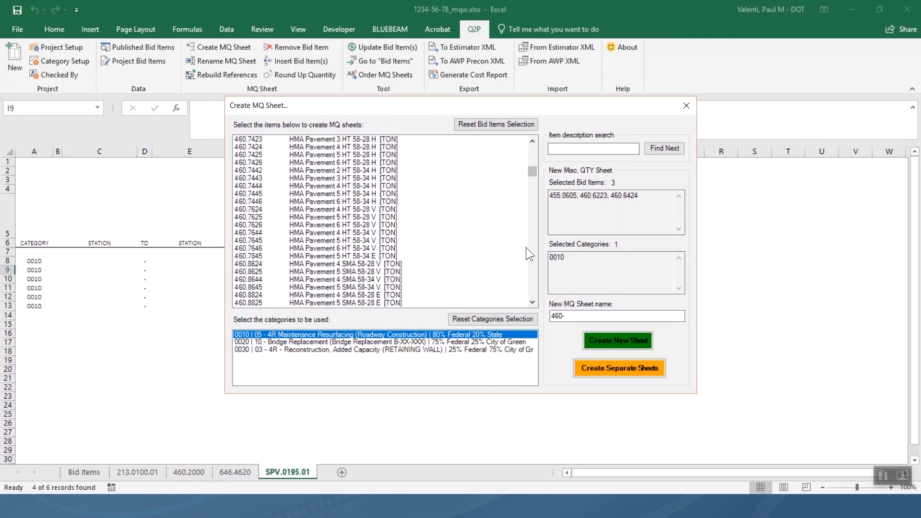
{"action": "scroll", "coordinate": [531, 263], "scroll_direction": "down", "scroll_amount": 5}
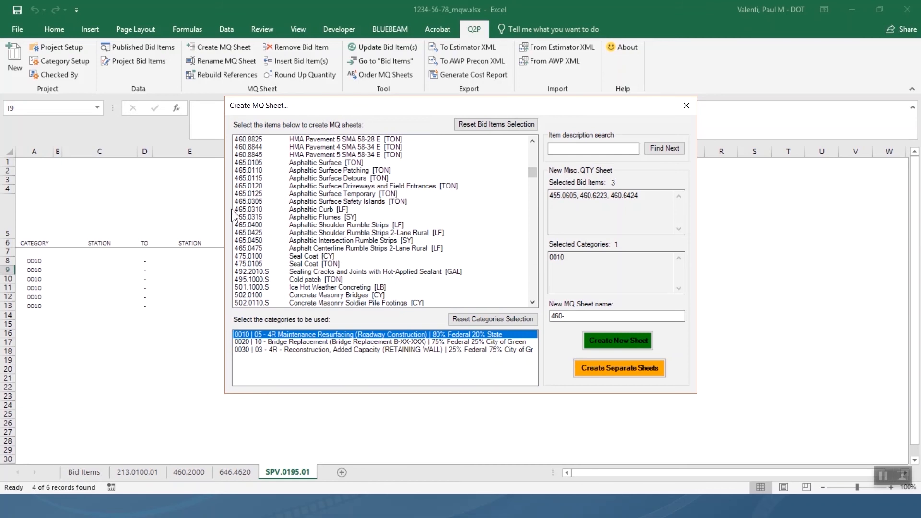
{"action": "left_click", "coordinate": [257, 164]}
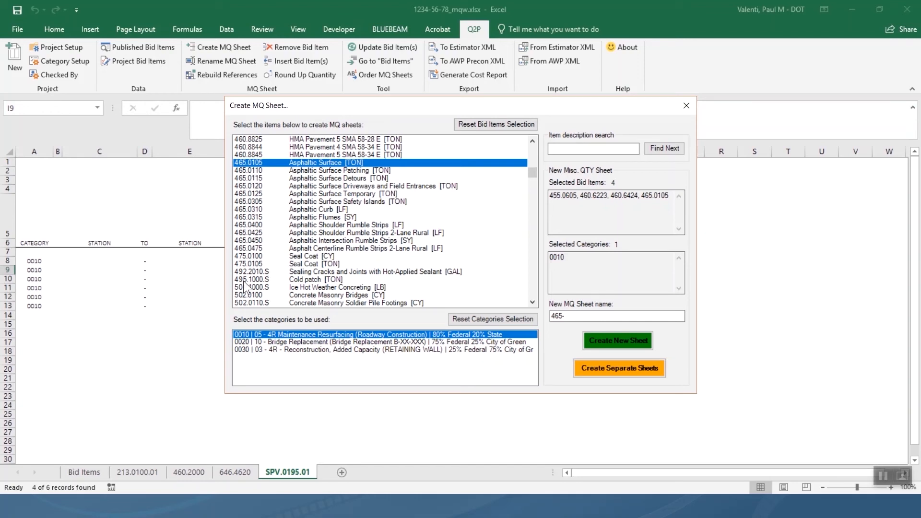
Add category 0030 and create the sheet '465-ASPHALT PAVEMENT' for the four chosen items.
{"action": "left_click", "coordinate": [255, 349]}
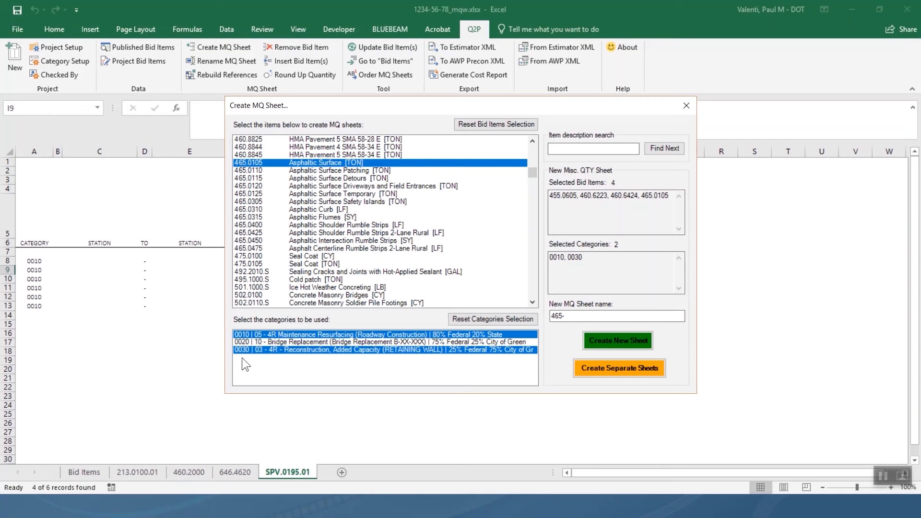
{"action": "left_click", "coordinate": [576, 318]}
{"action": "type", "text": "ASPHALT"}
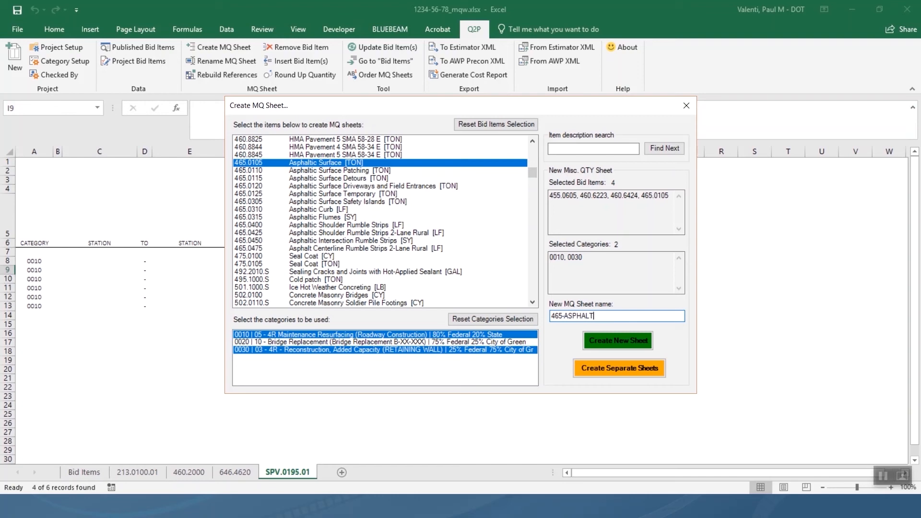
{"action": "type", "text": " PAVEMENT"}
{"action": "left_click", "coordinate": [644, 341]}
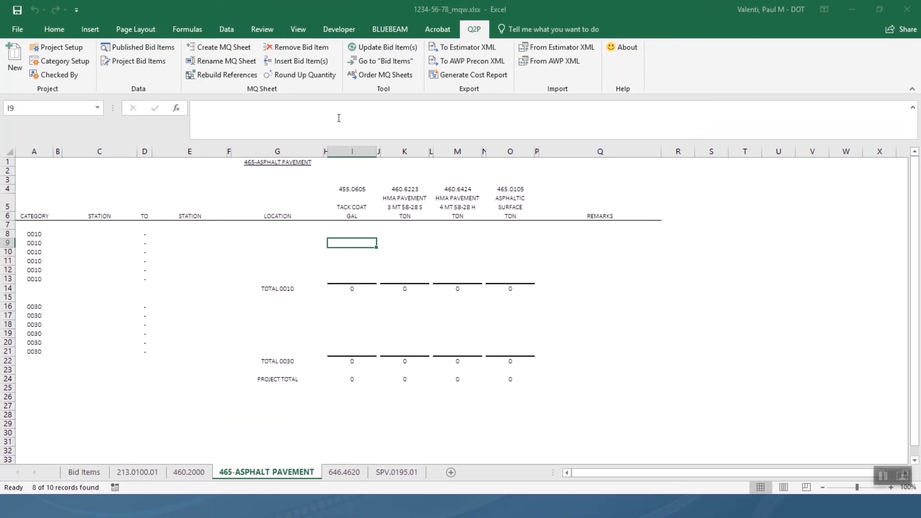
Use Q2P's Go to "Bid Items" to return to the Bid Items sheet.
{"action": "left_click", "coordinate": [387, 61]}
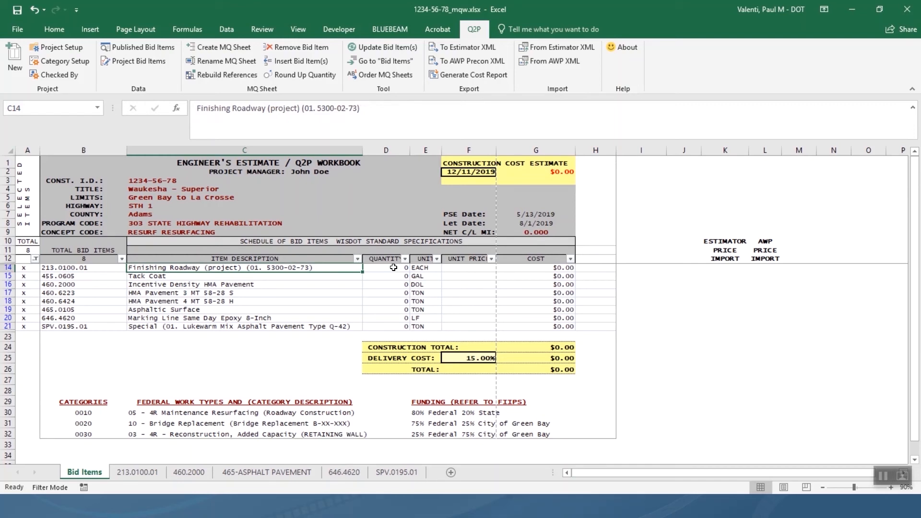
Enter a quantity of 1 in cell D14 for 213.0100.01 Finishing Roadway.
{"action": "left_click", "coordinate": [394, 268]}
{"action": "type", "text": "1"}
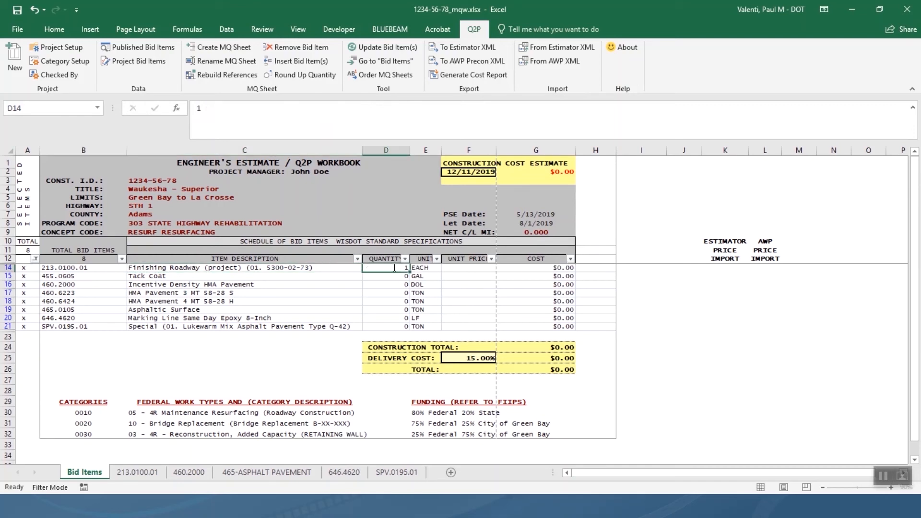
{"action": "key", "text": "Return"}
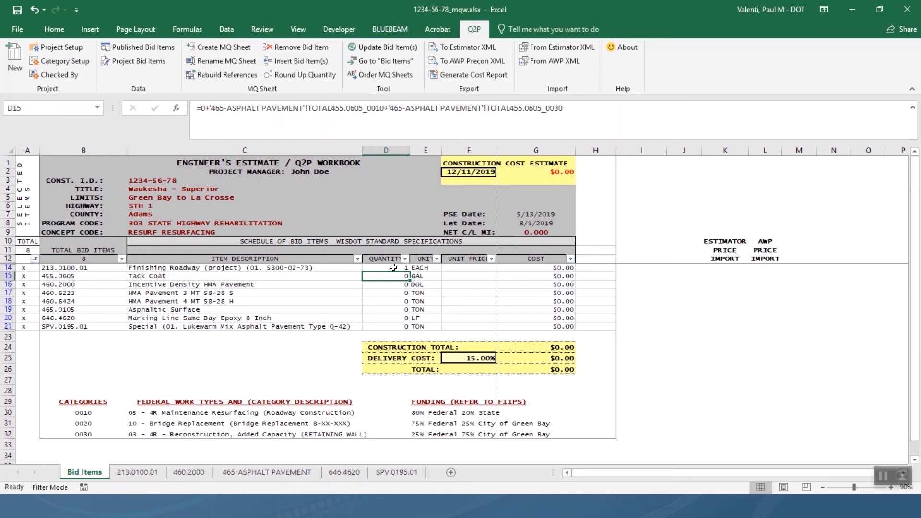
{"action": "left_click", "coordinate": [394, 267]}
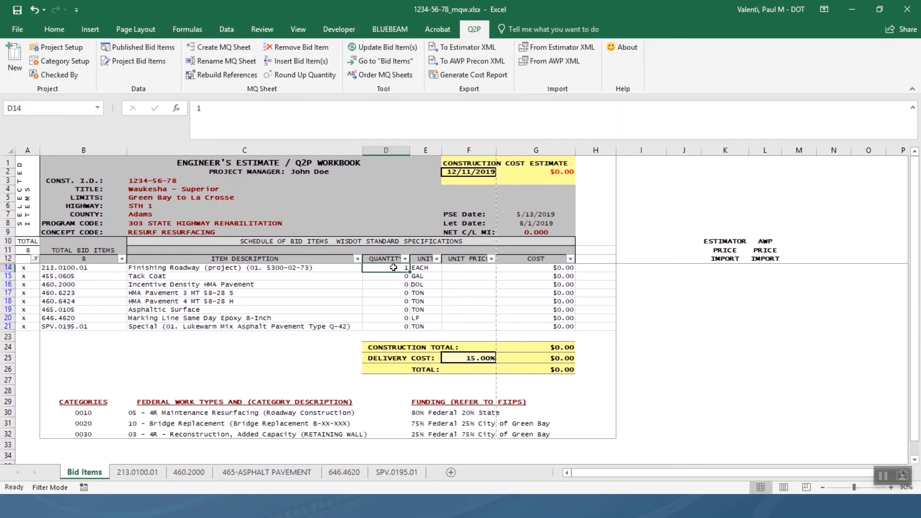
Update bid item 213.0100.01 so D14 links to its MQ sheet total.
{"action": "left_click", "coordinate": [393, 46]}
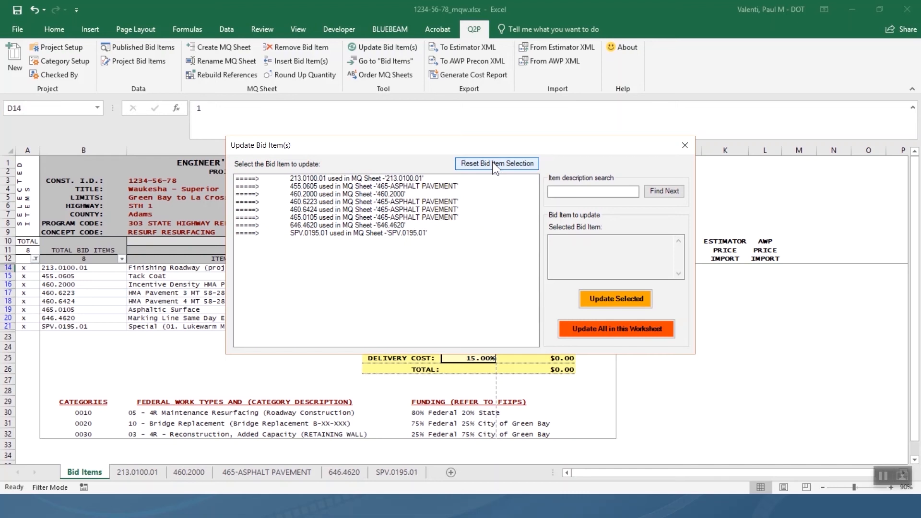
{"action": "left_click", "coordinate": [418, 179]}
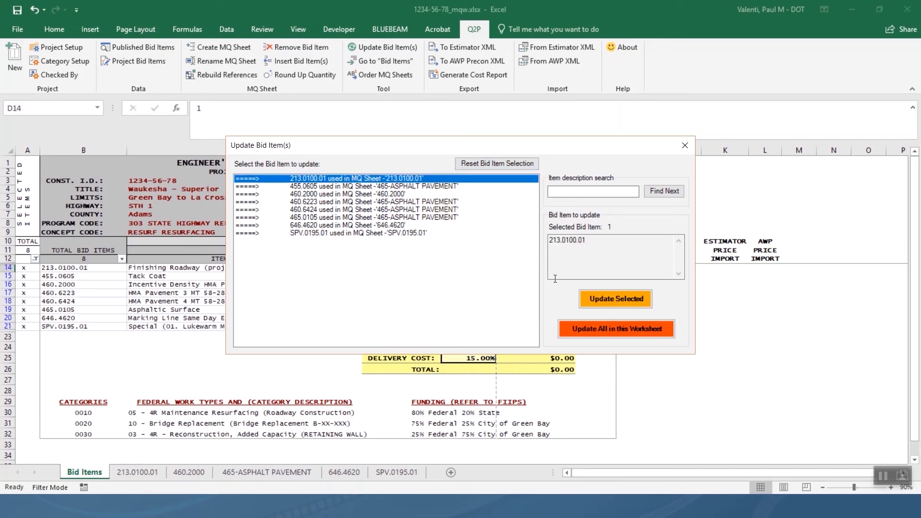
{"action": "left_click", "coordinate": [599, 298]}
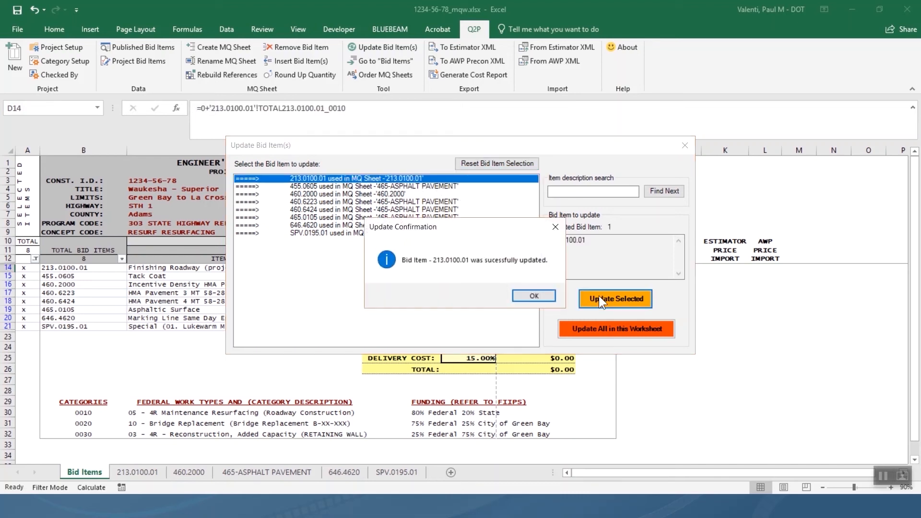
{"action": "left_click", "coordinate": [533, 296]}
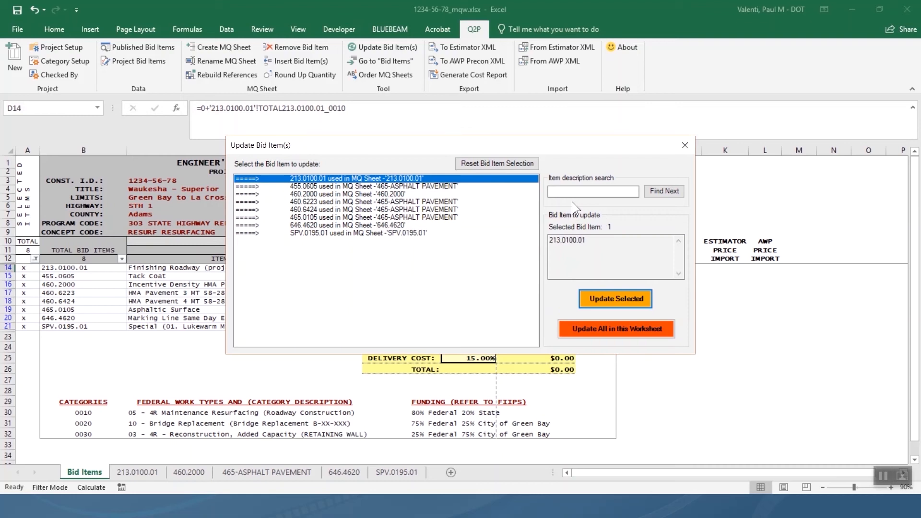
{"action": "left_click", "coordinate": [685, 146]}
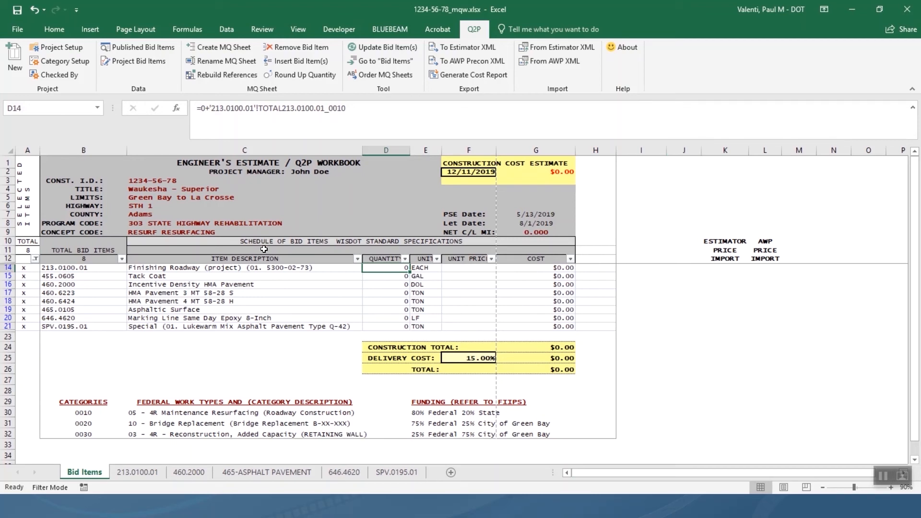
Jump from cell D14 to the 213.0100.01 quantity sheet.
{"action": "right_click", "coordinate": [391, 266]}
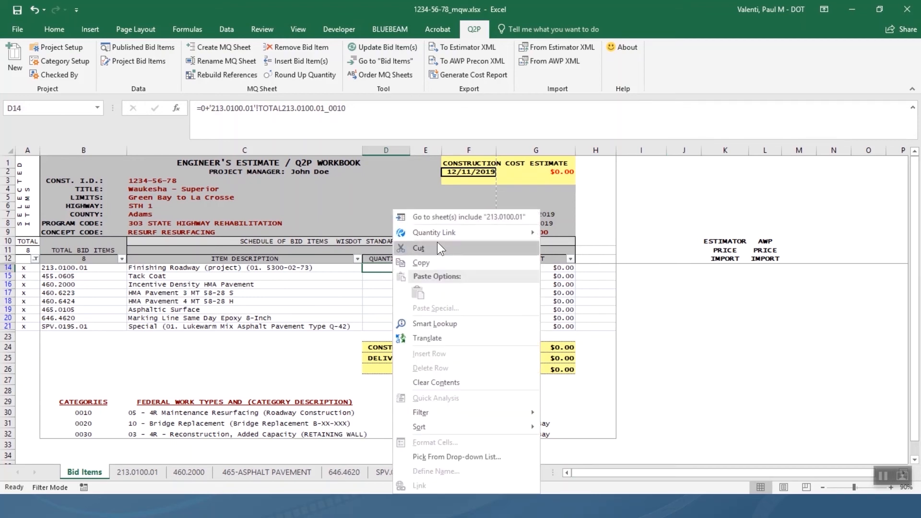
{"action": "left_click", "coordinate": [460, 217]}
{"action": "left_click", "coordinate": [521, 267]}
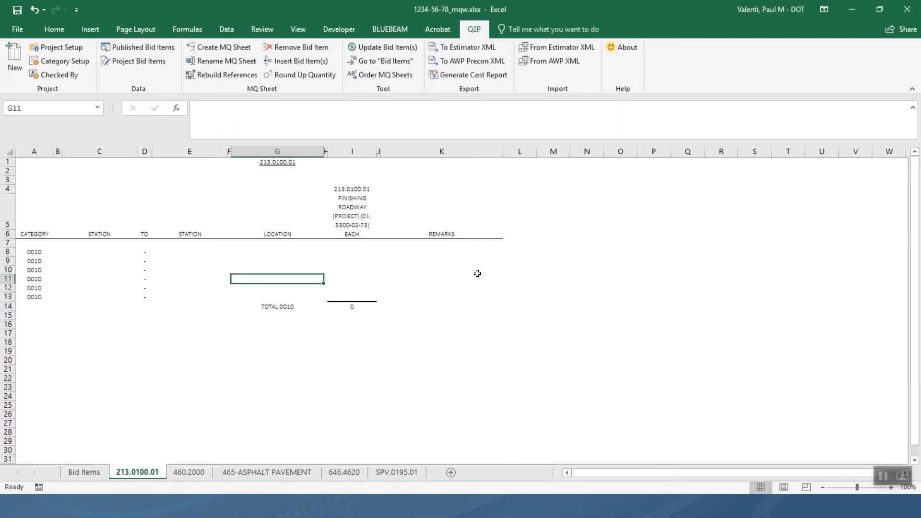
Enter 1 in cell I8 and return to the Bid Items sheet.
{"action": "key", "text": "Up"}
{"action": "key", "text": "Right"}
{"action": "key", "text": "Right"}
{"action": "key", "text": "Up"}
{"action": "key", "text": "Up"}
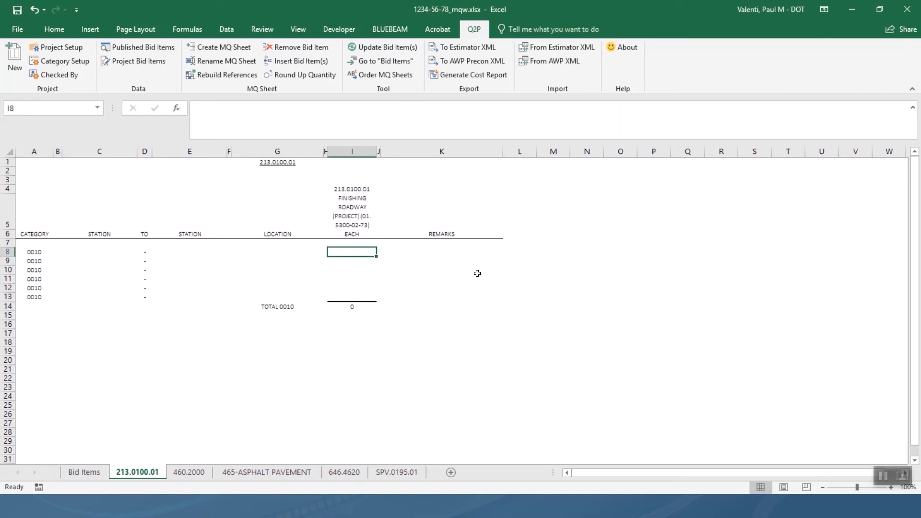
{"action": "type", "text": "1"}
{"action": "key", "text": "Return"}
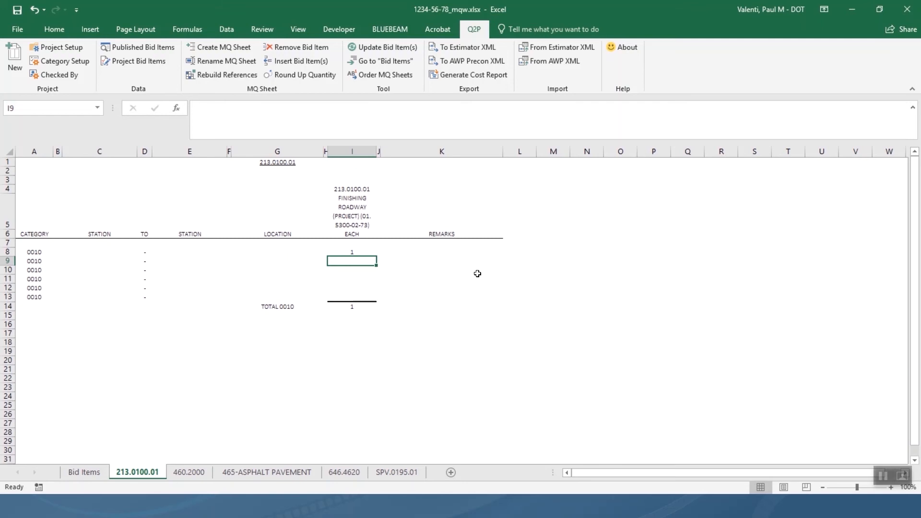
{"action": "left_click", "coordinate": [384, 61]}
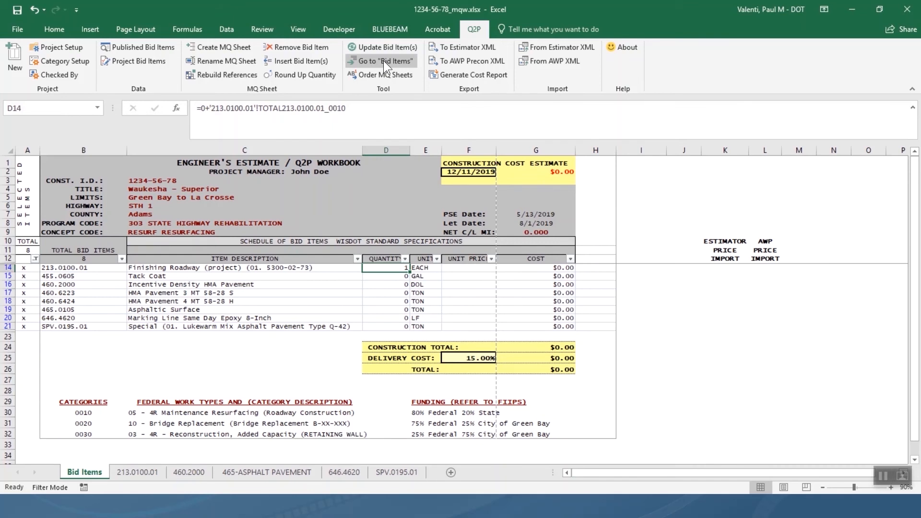
Switch from Bid Items to the 465-ASPHALT PAVEMENT quantity sheet.
{"action": "left_click", "coordinate": [256, 474]}
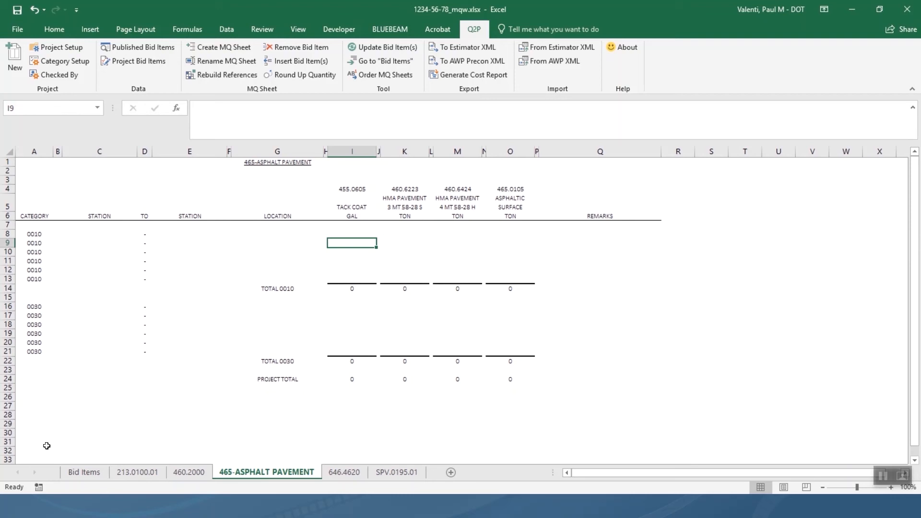
Enter starting station 240+55 in C8 of the first 0010 row.
{"action": "left_click", "coordinate": [105, 236]}
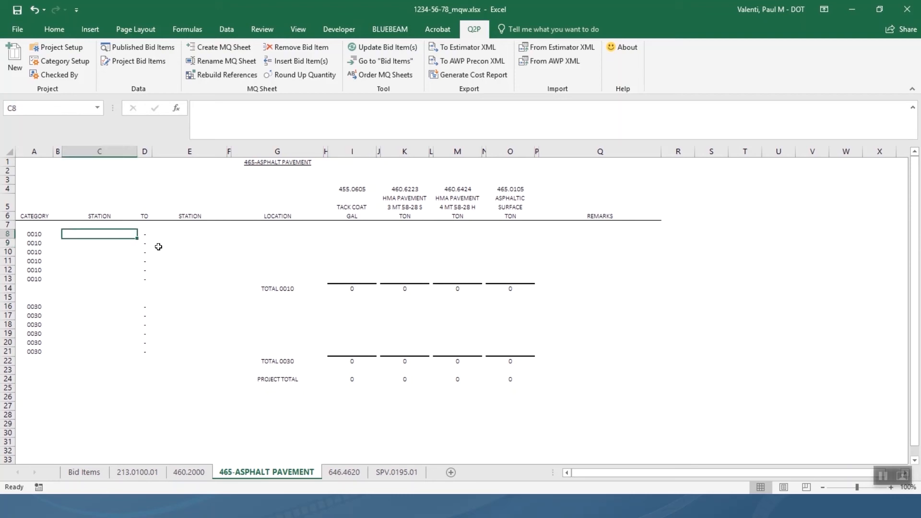
{"action": "type", "text": "240"}
{"action": "type", "text": "+55"}
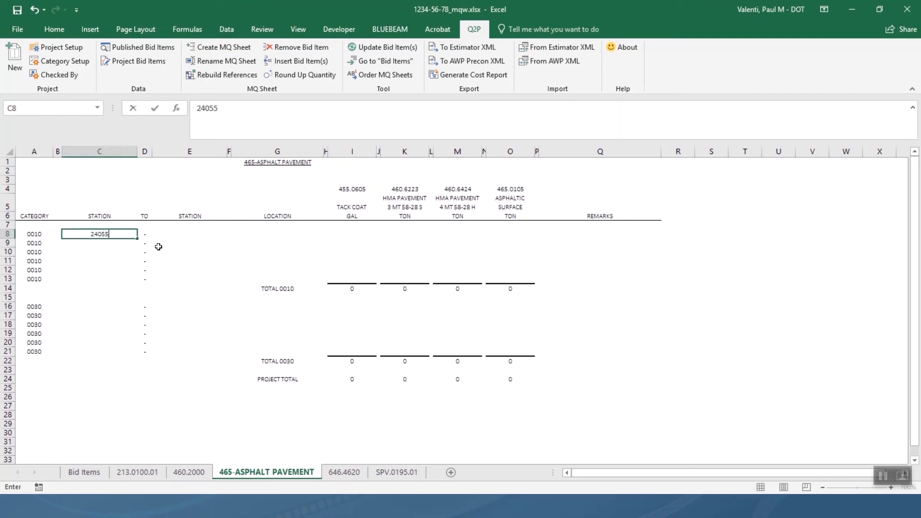
{"action": "key", "text": "Return"}
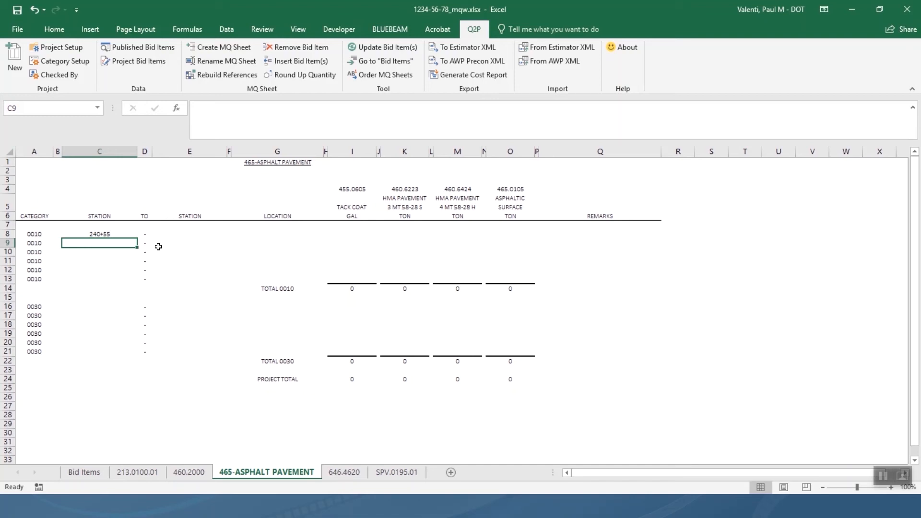
Enter stations 450+89'BL' to 451+47'BL" on the first 0030 row (C16, E16).
{"action": "left_click", "coordinate": [132, 313]}
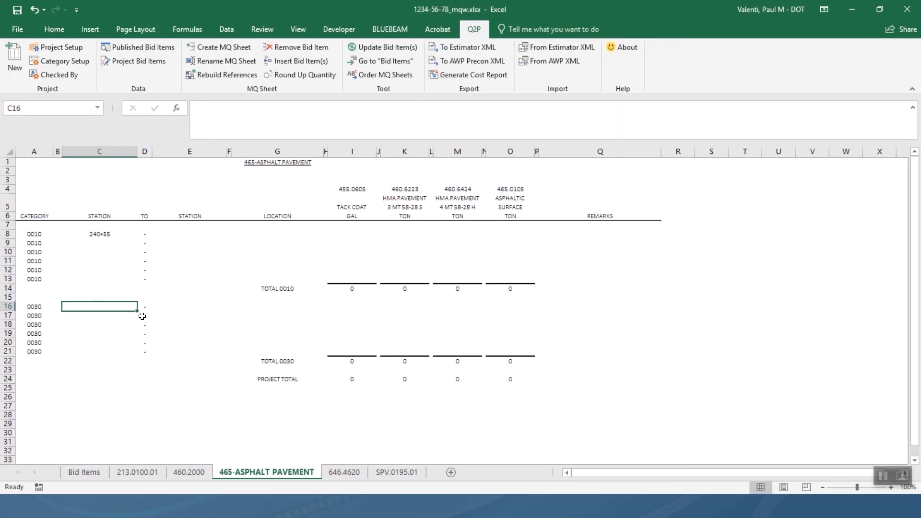
{"action": "type", "text": "450"}
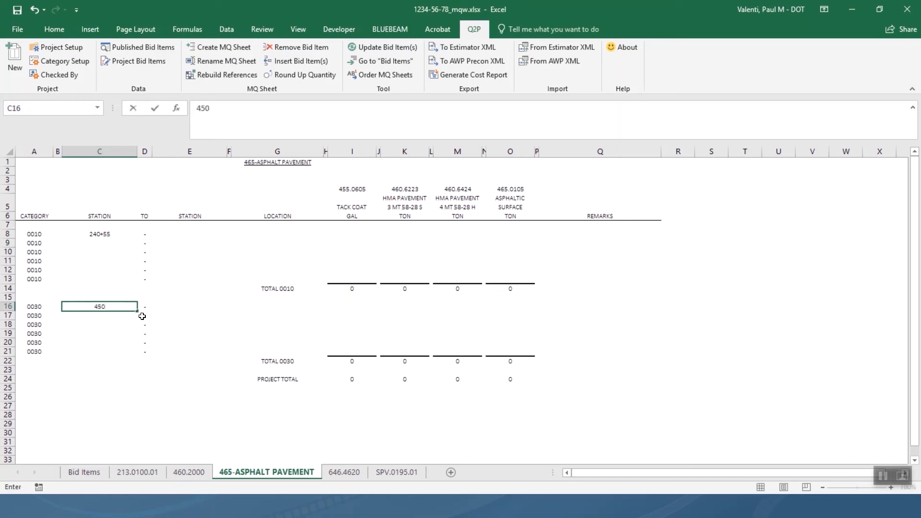
{"action": "type", "text": "+89'BL'"}
{"action": "key", "text": "Tab"}
{"action": "key", "text": "Tab"}
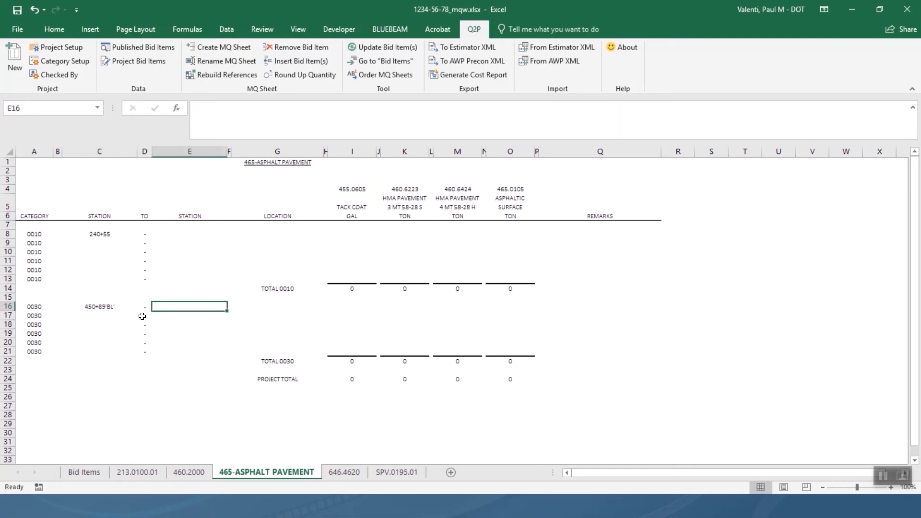
{"action": "type", "text": "4"}
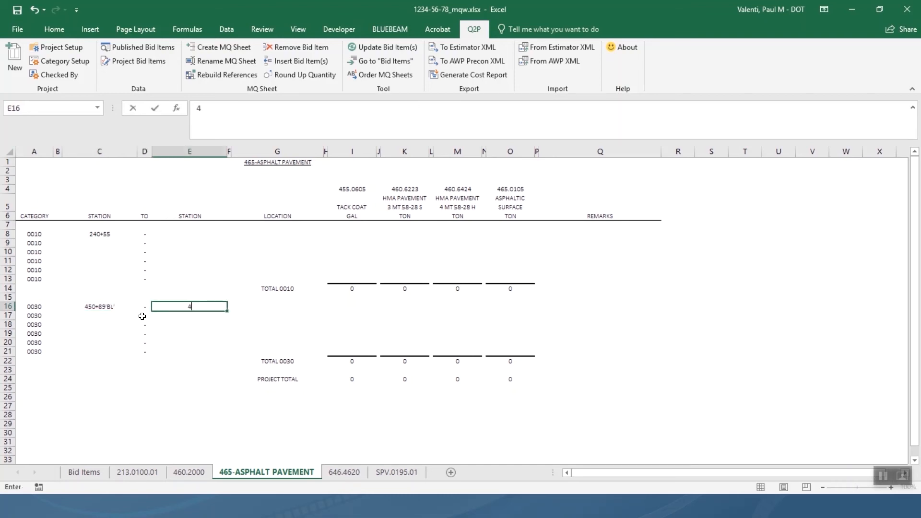
{"action": "type", "text": "51+47'BL\""}
{"action": "key", "text": "Return"}
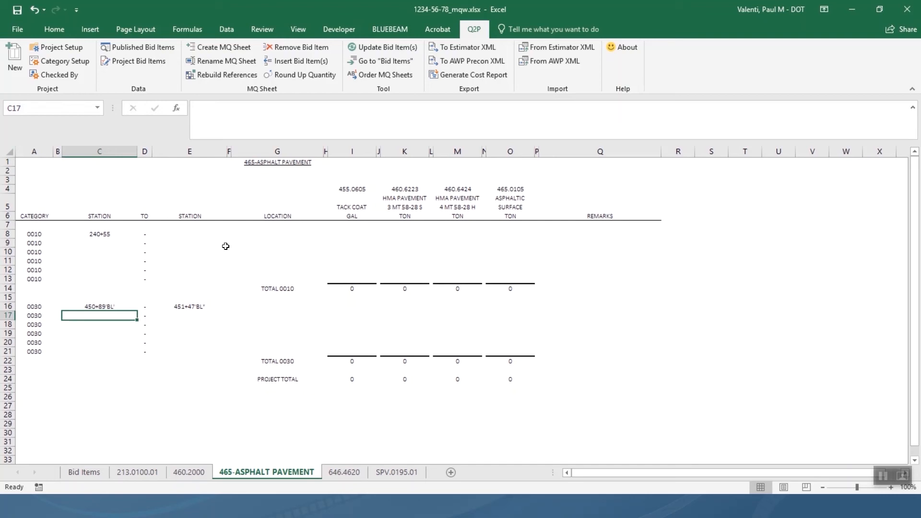
Give row 8 ending station 247+74 and location LT & RT.
{"action": "left_click", "coordinate": [185, 235]}
{"action": "type", "text": "247"}
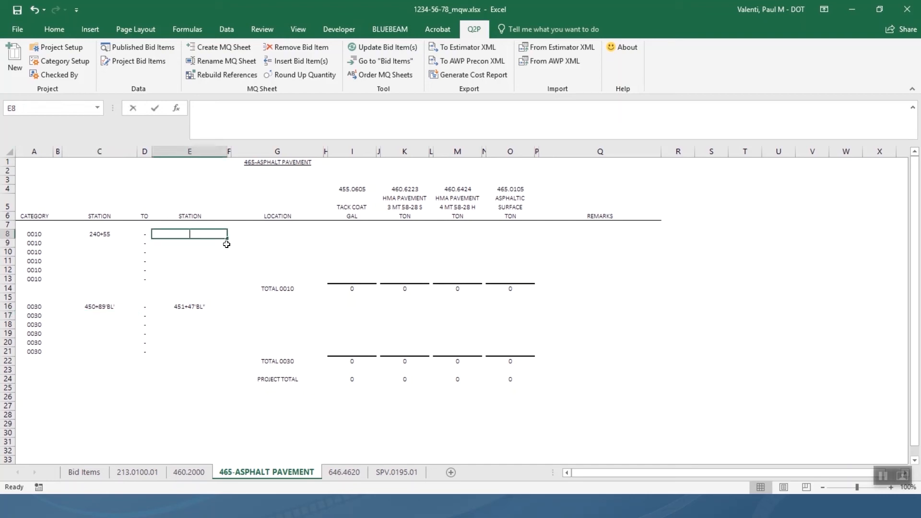
{"action": "type", "text": "+74"}
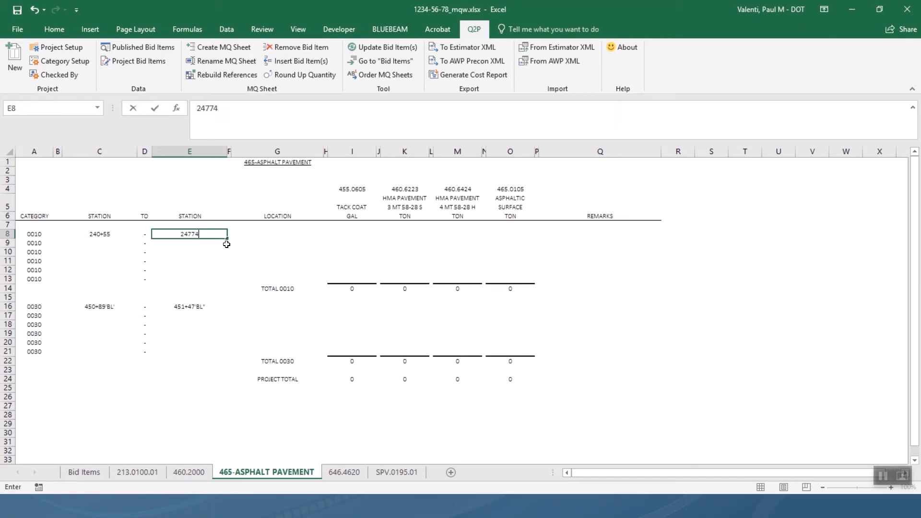
{"action": "key", "text": "Return"}
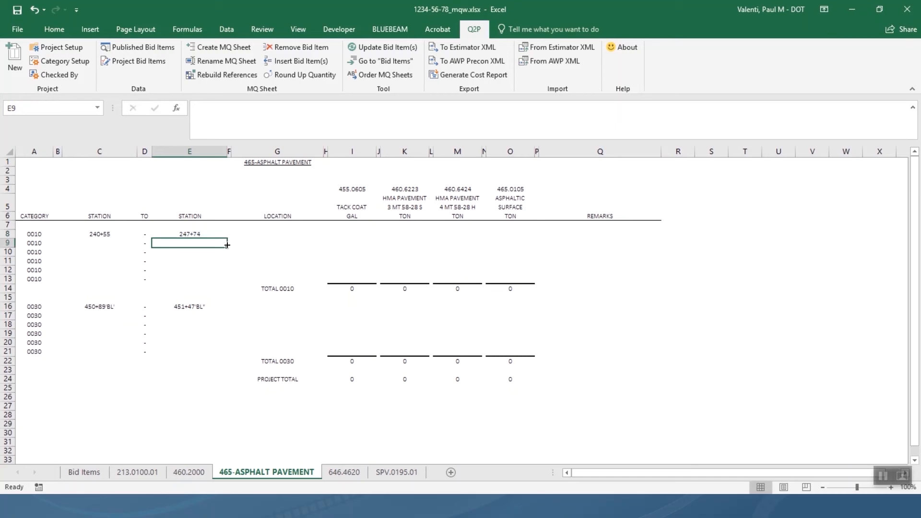
{"action": "key", "text": "Up"}
{"action": "key", "text": "Right"}
{"action": "key", "text": "Right"}
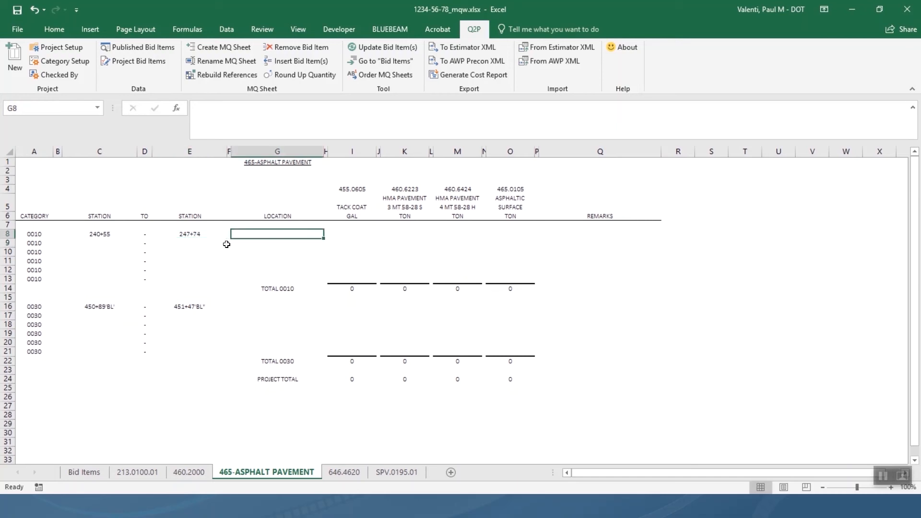
{"action": "type", "text": "LT & RT"}
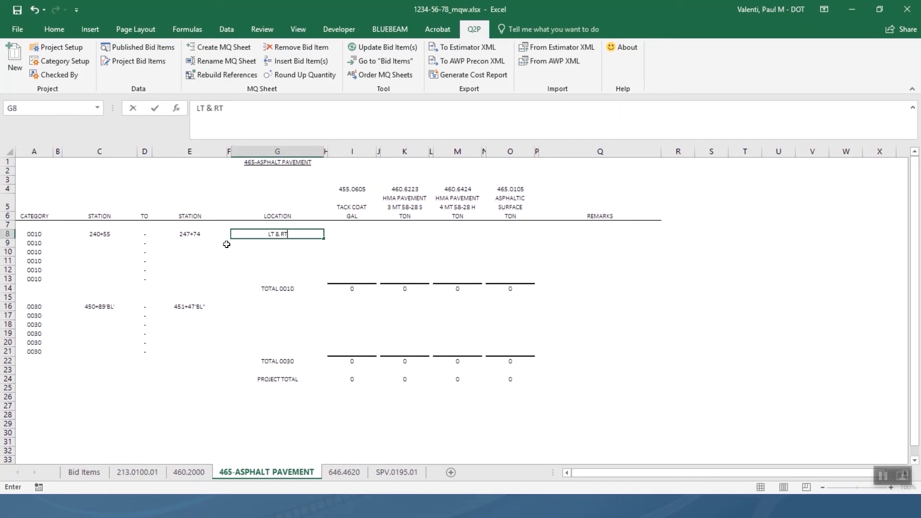
{"action": "key", "text": "Return"}
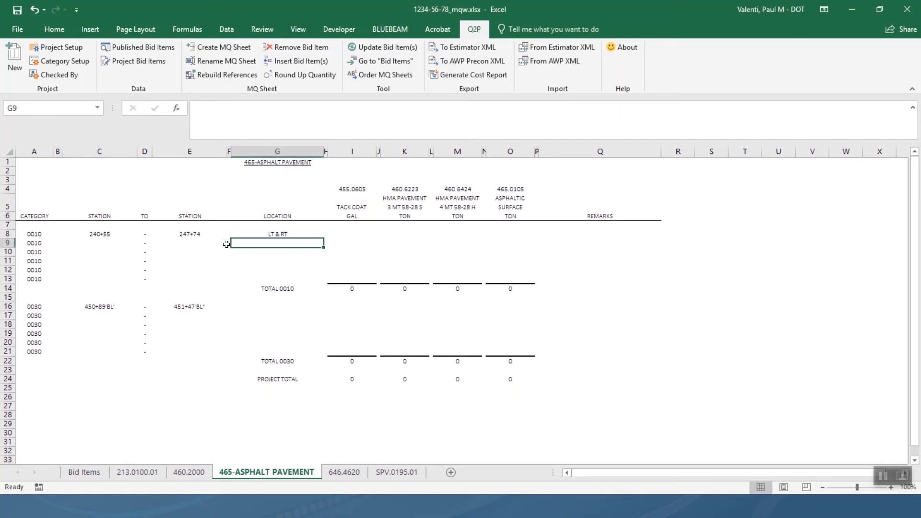
Fill row 9 with stations 242+61 to 243+26 and location LT.
{"action": "key", "text": "Left"}
{"action": "key", "text": "Left"}
{"action": "key", "text": "Left"}
{"action": "key", "text": "Left"}
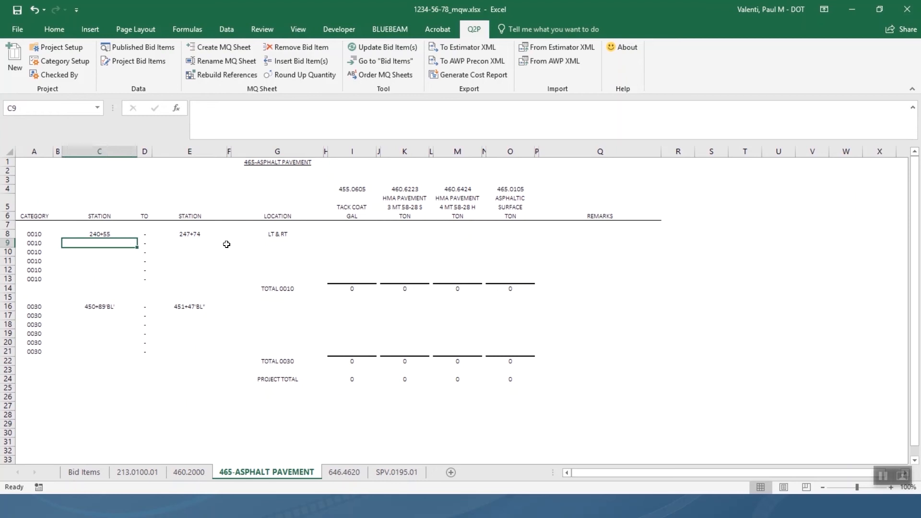
{"action": "type", "text": "242"}
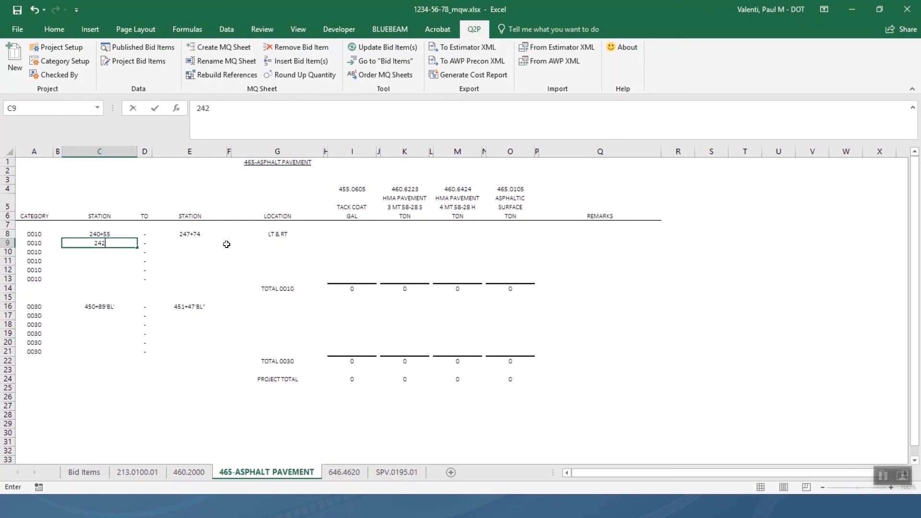
{"action": "type", "text": "+61"}
{"action": "key", "text": "Tab"}
{"action": "key", "text": "Tab"}
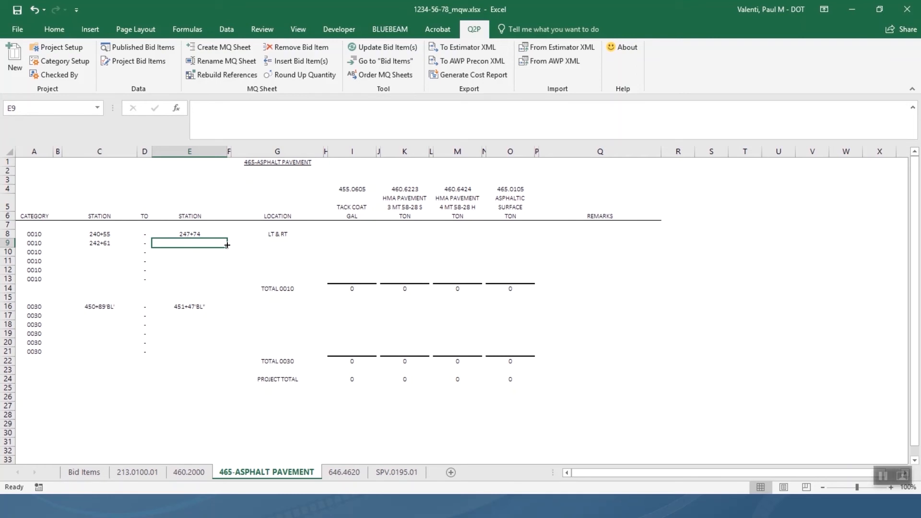
{"action": "type", "text": "243+26"}
{"action": "key", "text": "Tab"}
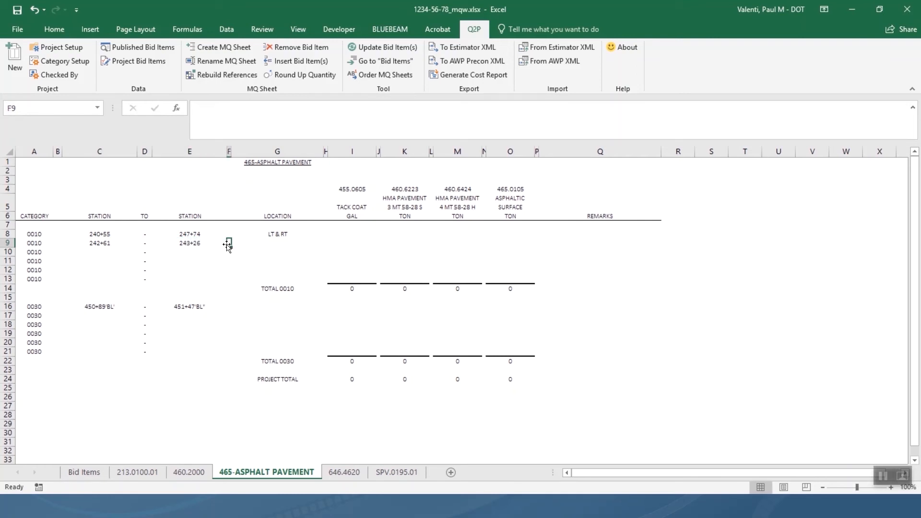
{"action": "key", "text": "Tab"}
{"action": "type", "text": "LT & RT"}
{"action": "key", "text": "Return"}
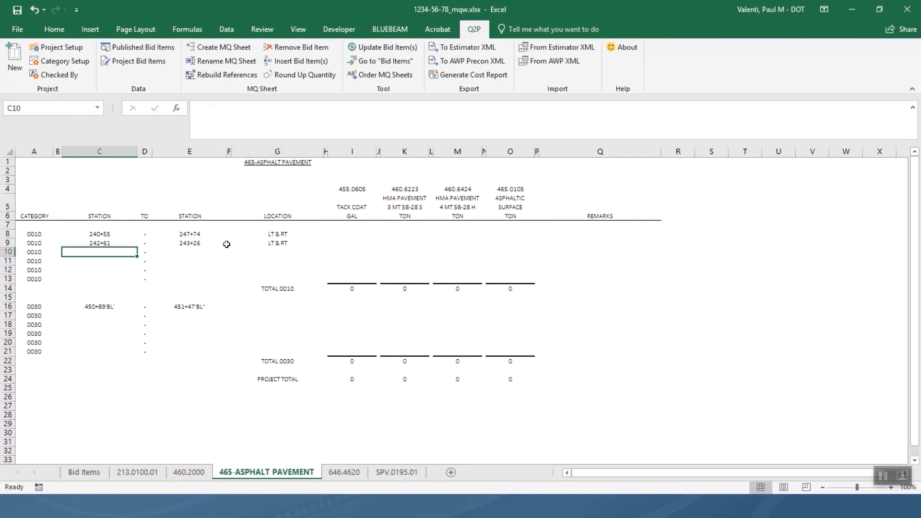
{"action": "key", "text": "Up"}
{"action": "key", "text": "Right"}
{"action": "key", "text": "Right"}
{"action": "key", "text": "Right"}
{"action": "key", "text": "Right"}
{"action": "key", "text": "F2"}
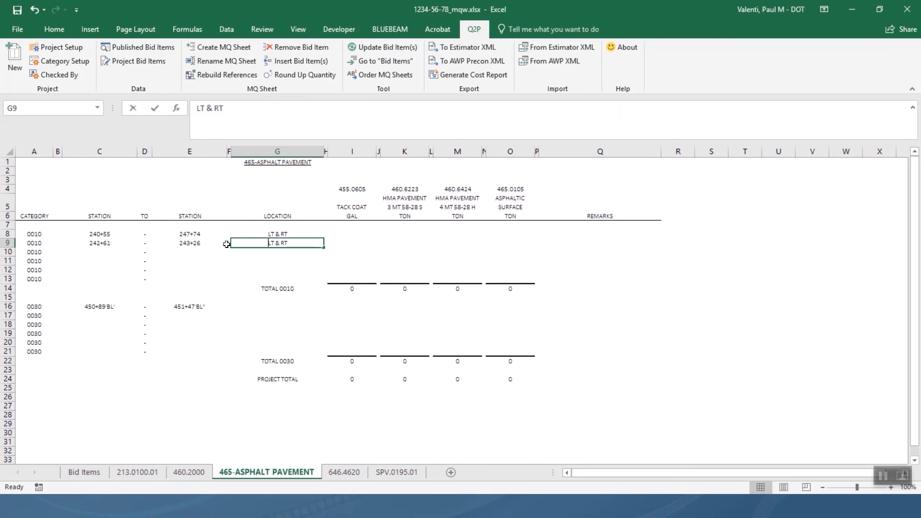
{"action": "type", "text": "LT"}
{"action": "key", "text": "Delete"}
{"action": "key", "text": "Return"}
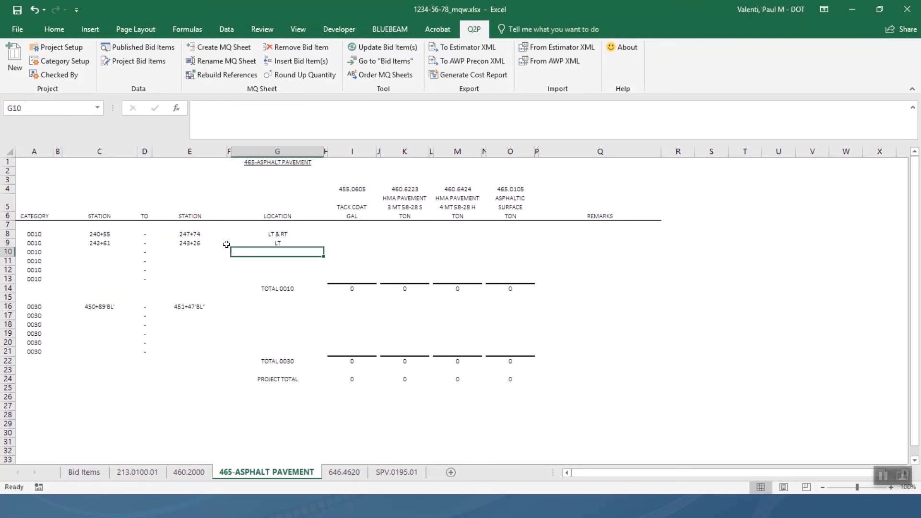
Fill row 10 with stations 250+30 to 254+40 and location LT & RT.
{"action": "key", "text": "Left"}
{"action": "key", "text": "Left"}
{"action": "key", "text": "Left"}
{"action": "key", "text": "Left"}
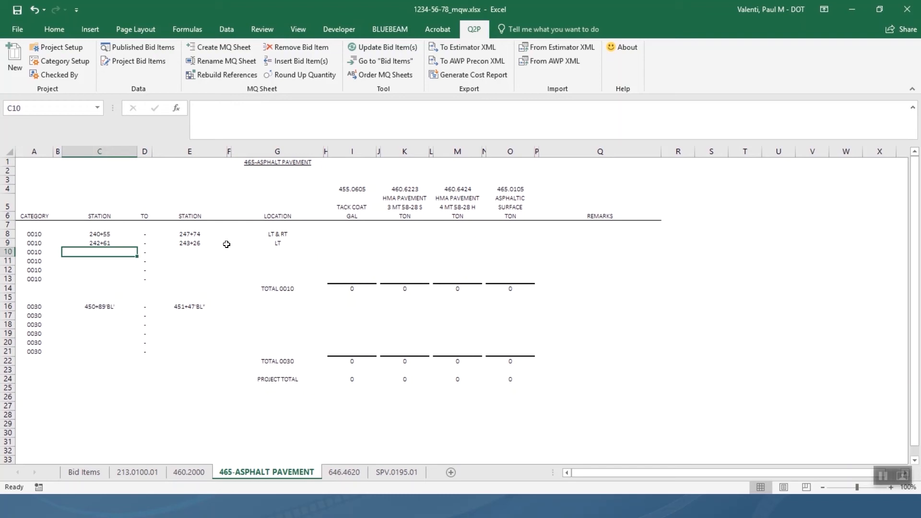
{"action": "type", "text": "250"}
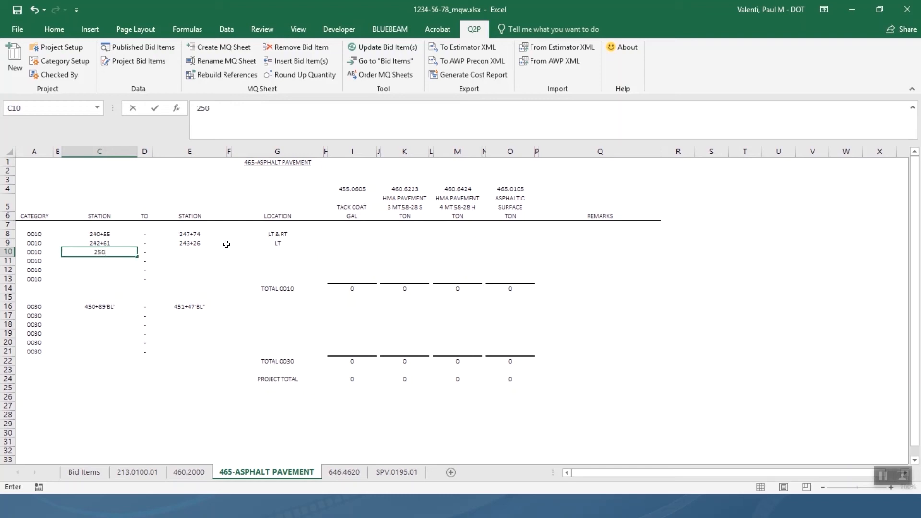
{"action": "type", "text": "+30"}
{"action": "key", "text": "Right"}
{"action": "key", "text": "Right"}
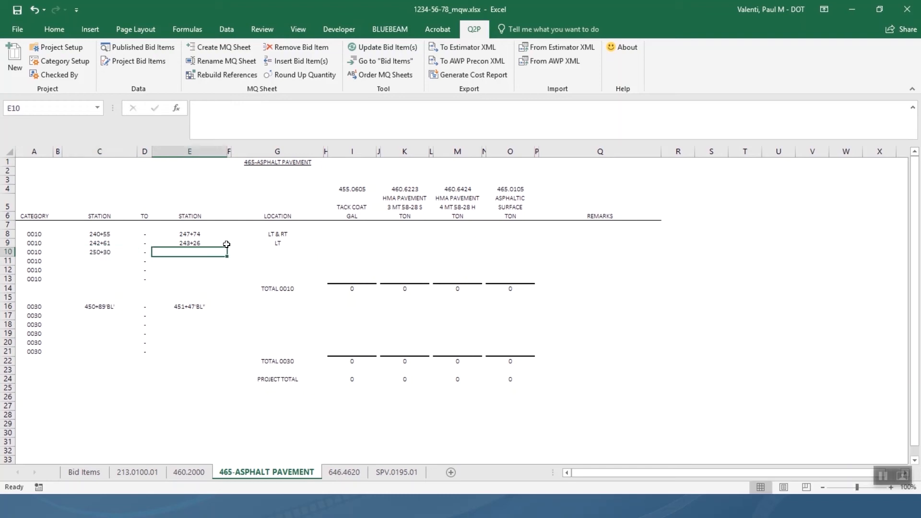
{"action": "type", "text": "54+40"}
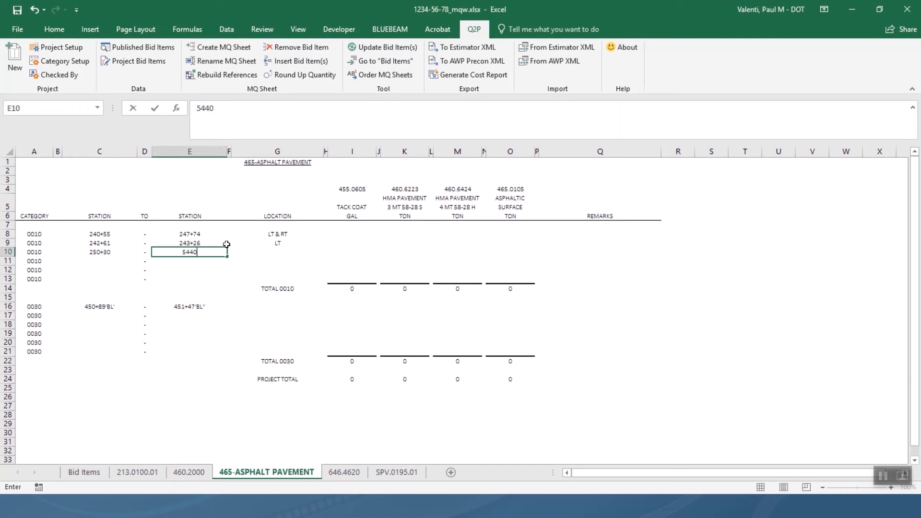
{"action": "key", "text": "Right"}
{"action": "key", "text": "Right"}
{"action": "key", "text": "Left"}
{"action": "key", "text": "Left"}
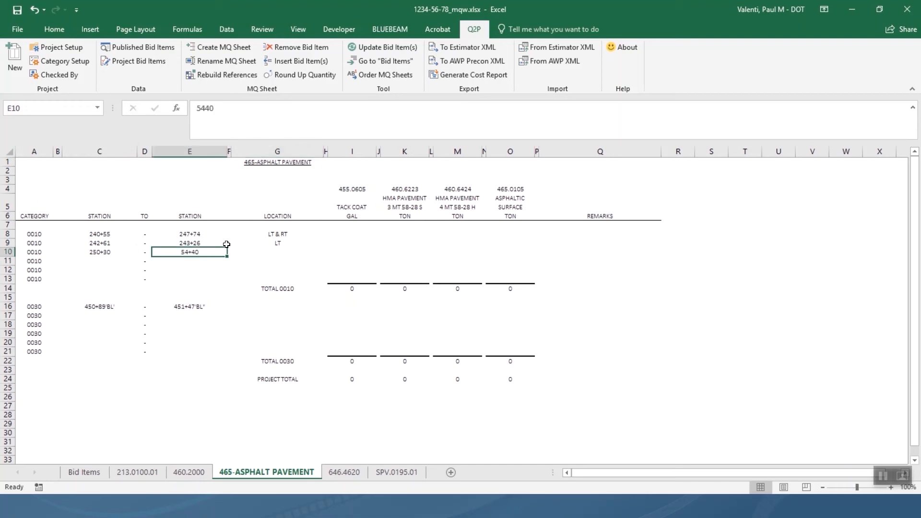
{"action": "type", "text": "254+40"}
{"action": "key", "text": "Right"}
{"action": "key", "text": "Right"}
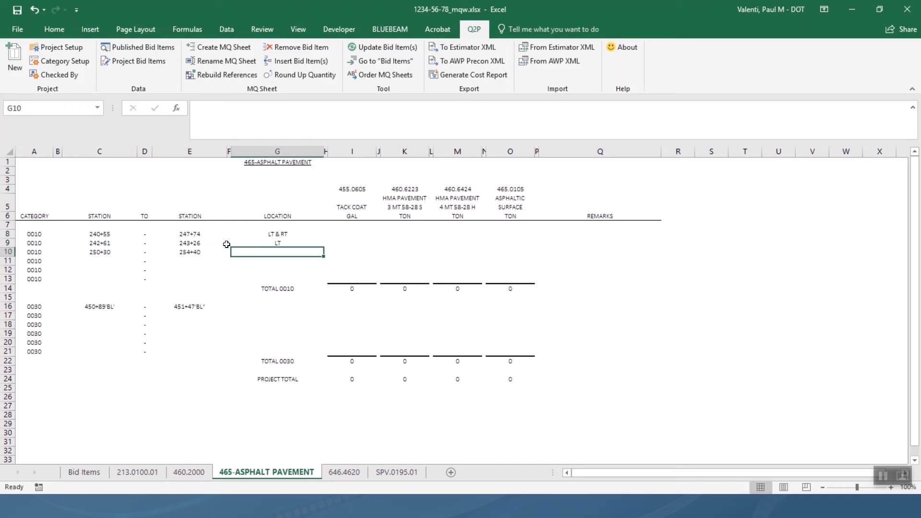
{"action": "type", "text": "LT"}
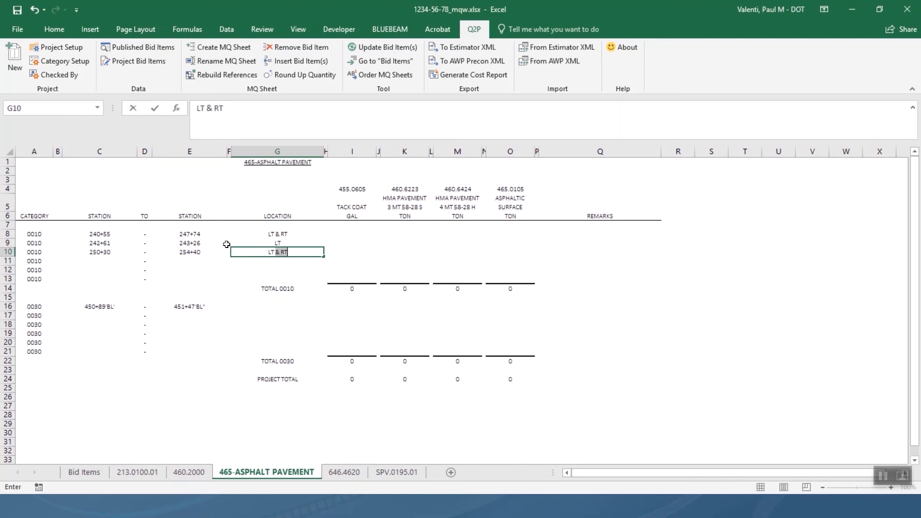
{"action": "key", "text": "Right"}
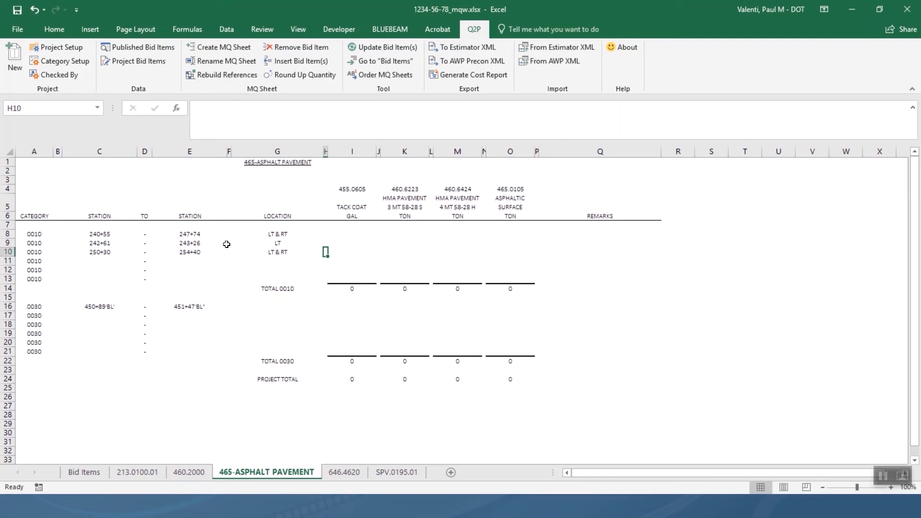
Set row 16's location to RT.
{"action": "key", "text": "Down"}
{"action": "key", "text": "Down"}
{"action": "key", "text": "Down"}
{"action": "key", "text": "Down"}
{"action": "key", "text": "Down"}
{"action": "key", "text": "Left"}
{"action": "key", "text": "Left"}
{"action": "key", "text": "Down"}
{"action": "key", "text": "Right"}
{"action": "type", "text": "RT"}
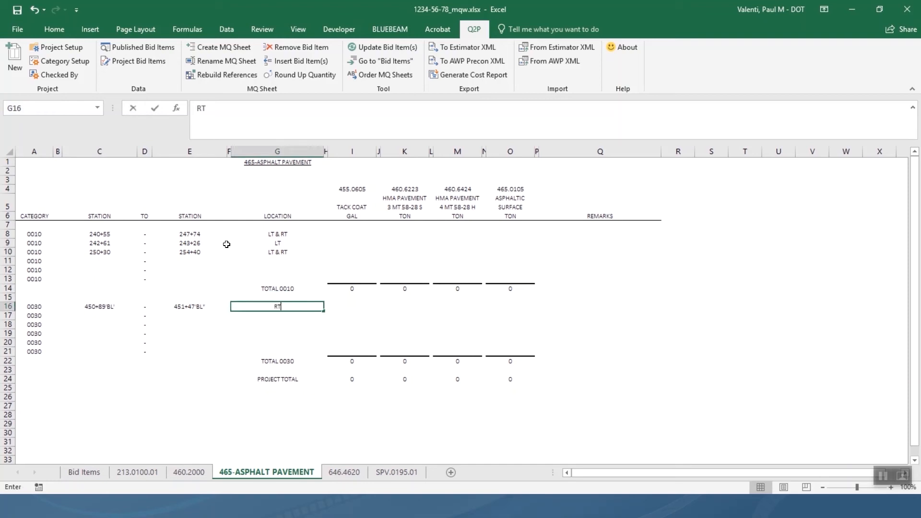
{"action": "key", "text": "Return"}
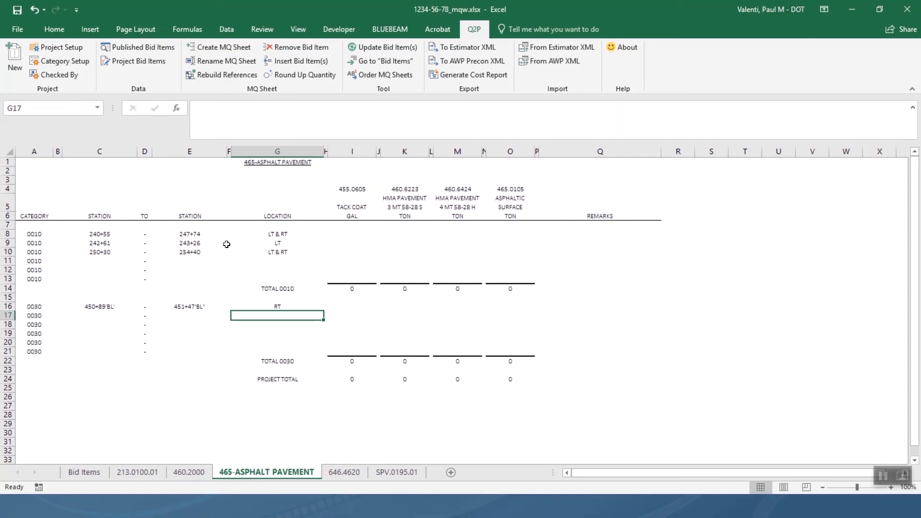
{"action": "key", "text": "Up"}
Add the column heading AREA with units SF in S5:S6.
{"action": "key", "text": "Up"}
{"action": "key", "text": "Right"}
{"action": "key", "text": "Right"}
{"action": "key", "text": "Right"}
{"action": "key", "text": "Right"}
{"action": "key", "text": "Right"}
{"action": "key", "text": "Right"}
{"action": "key", "text": "Right"}
{"action": "key", "text": "Right"}
{"action": "key", "text": "Right"}
{"action": "key", "text": "Right"}
{"action": "key", "text": "Right"}
{"action": "key", "text": "Right"}
{"action": "key", "text": "Right"}
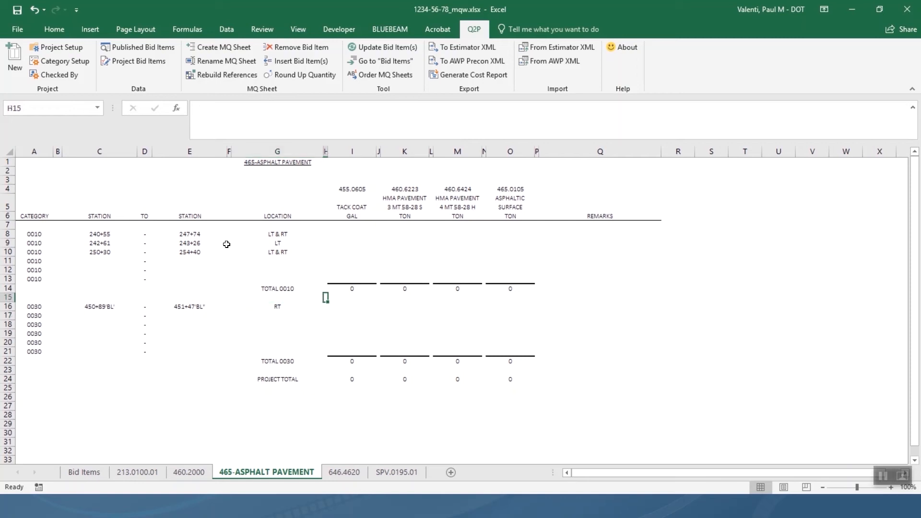
{"action": "key", "text": "Up"}
{"action": "key", "text": "Up"}
{"action": "key", "text": "Up"}
{"action": "key", "text": "Up"}
{"action": "key", "text": "Up"}
{"action": "key", "text": "Up"}
{"action": "key", "text": "Up"}
{"action": "key", "text": "Up"}
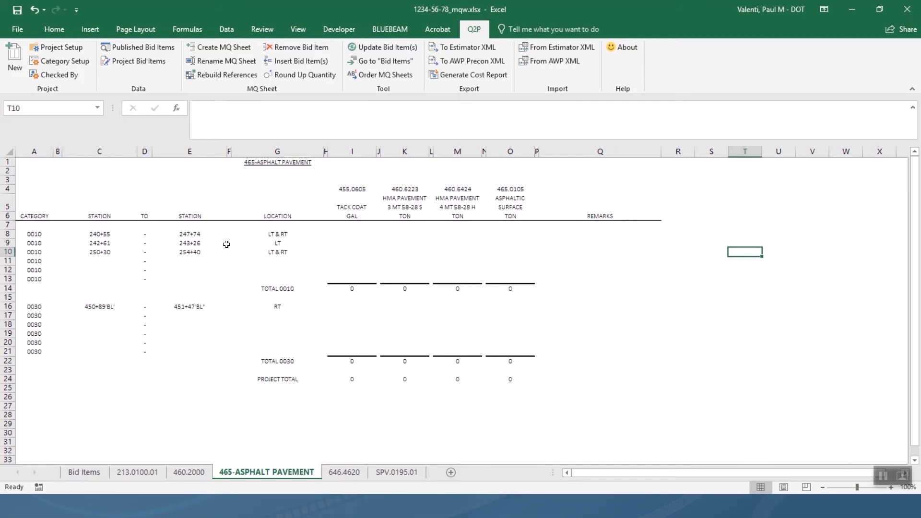
{"action": "key", "text": "Left"}
{"action": "key", "text": "Up"}
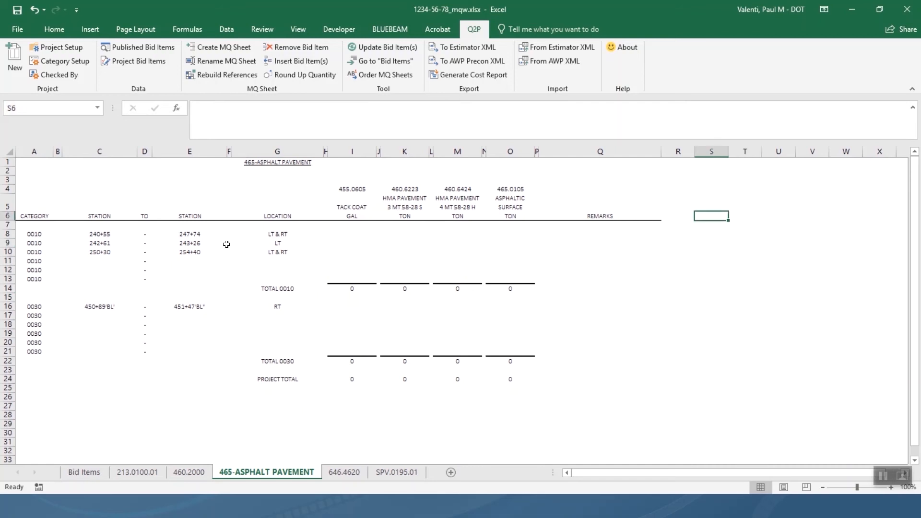
{"action": "key", "text": "Up"}
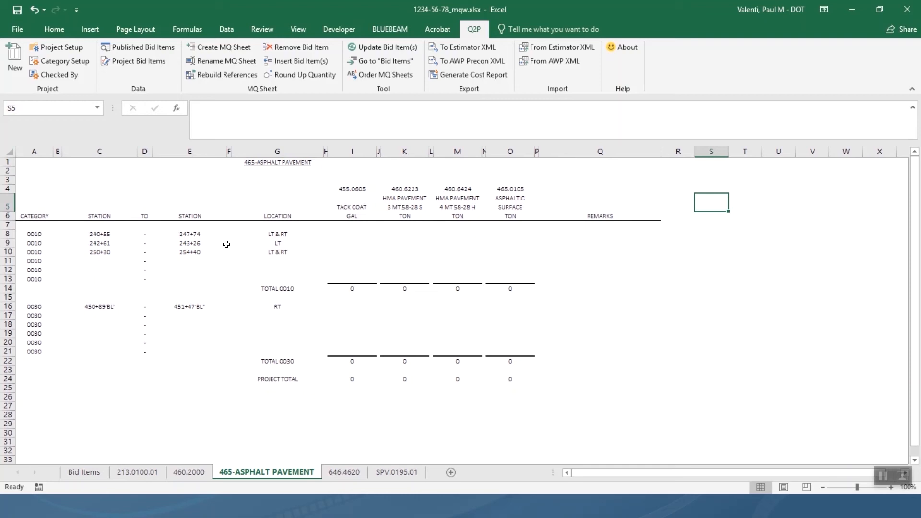
{"action": "type", "text": "a"}
{"action": "key", "text": "BackSpace"}
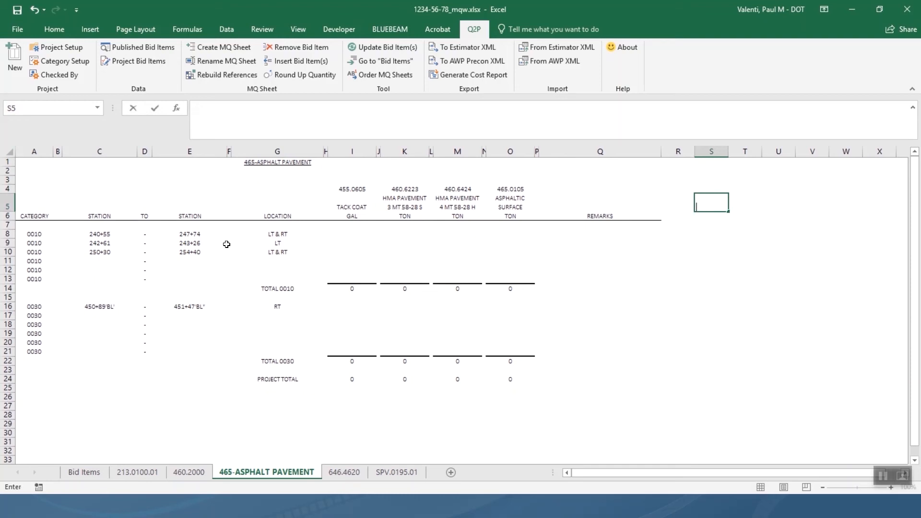
{"action": "type", "text": "AREA"}
{"action": "key", "text": "Return"}
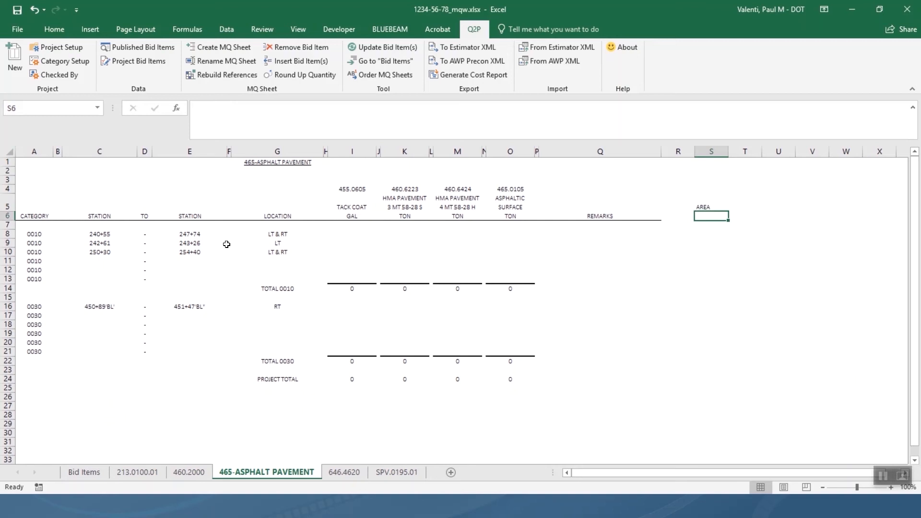
{"action": "type", "text": "SF"}
{"action": "key", "text": "Return"}
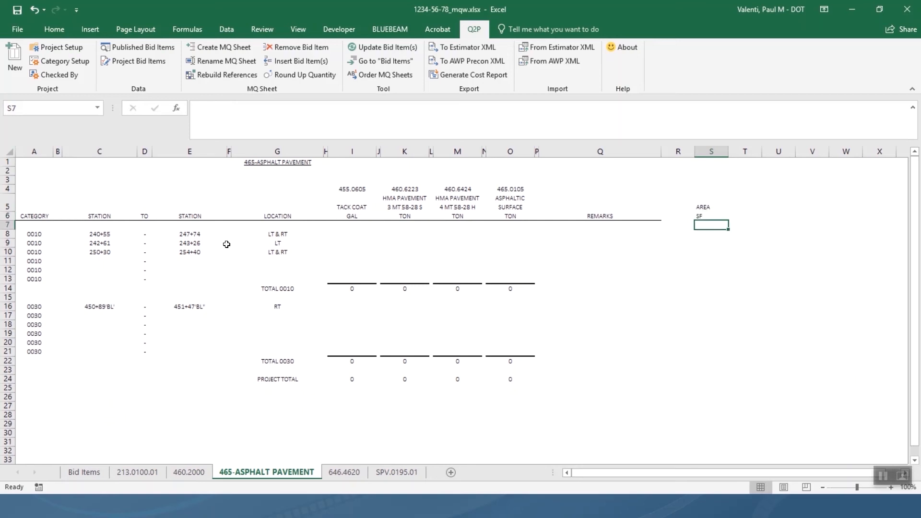
Enter areas 38290, 527.4, 21534 in S8:S10 and 2192 in S16.
{"action": "key", "text": "Return"}
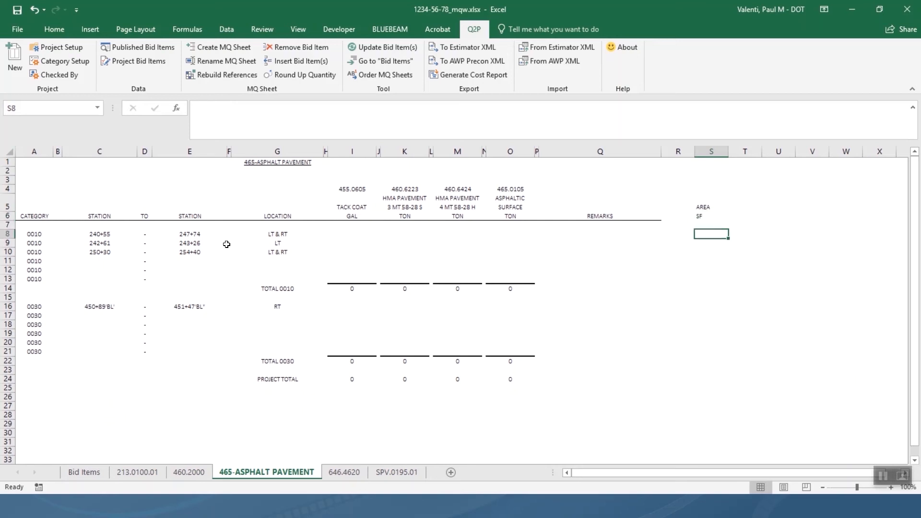
{"action": "type", "text": "38"}
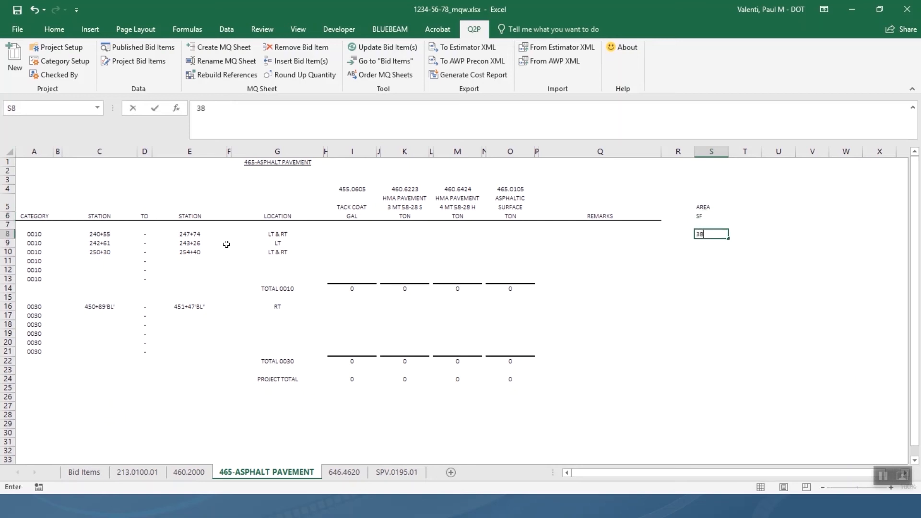
{"action": "type", "text": "290"}
{"action": "key", "text": "Return"}
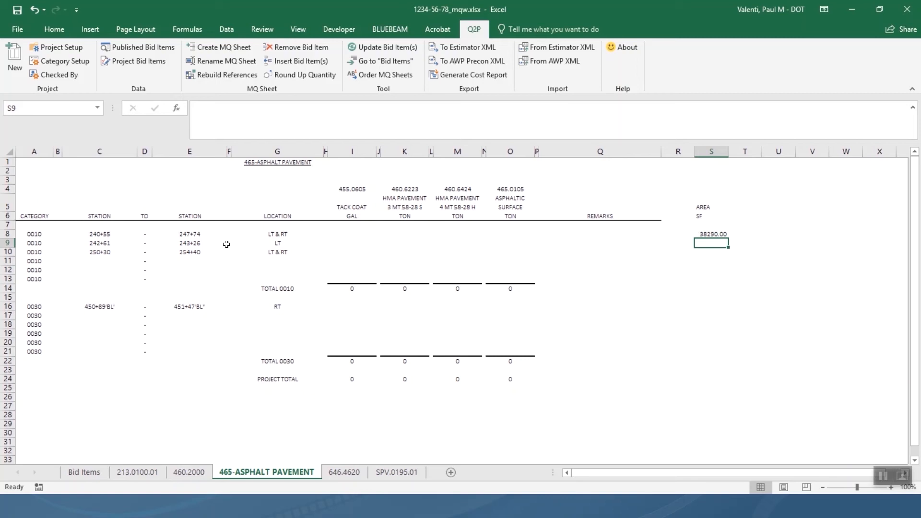
{"action": "type", "text": "52"}
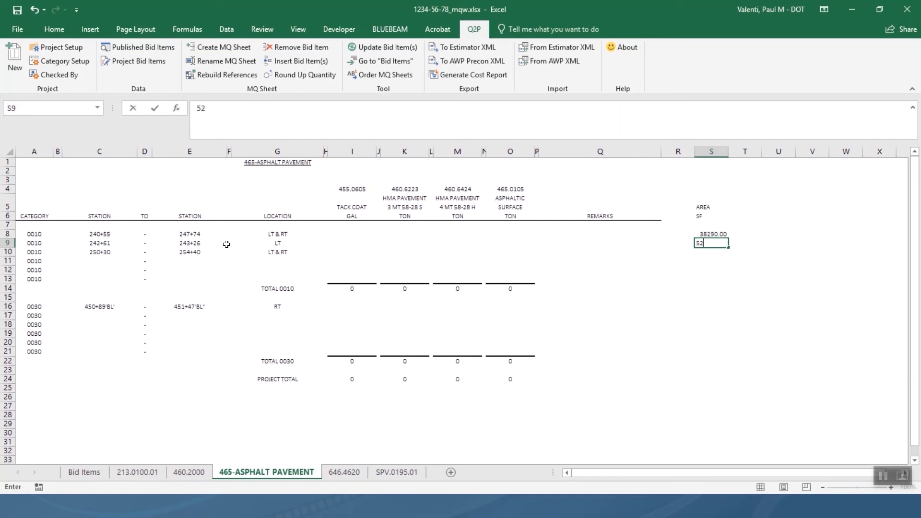
{"action": "type", "text": "7.4"}
{"action": "key", "text": "Return"}
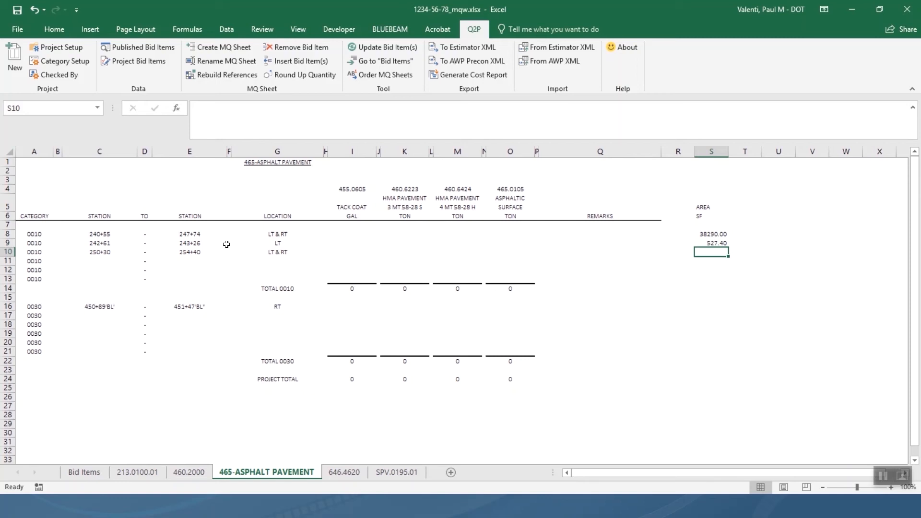
{"action": "type", "text": "21"}
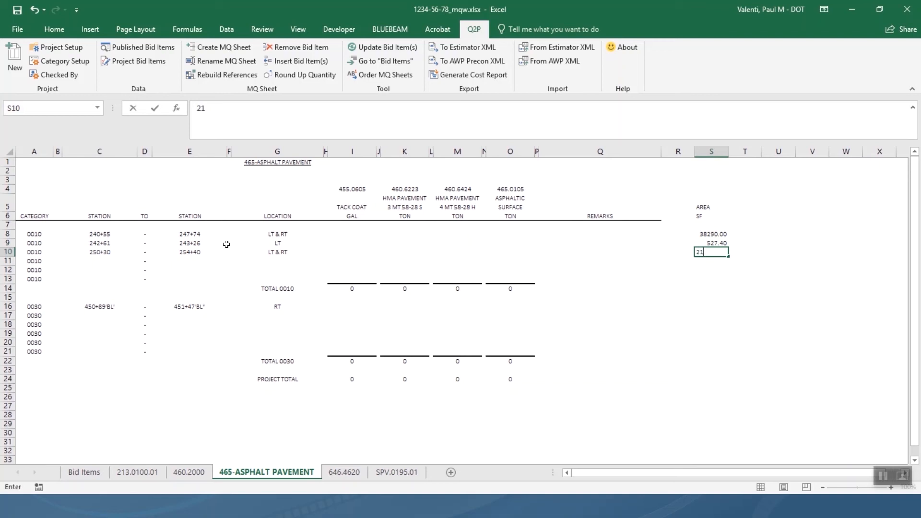
{"action": "type", "text": "534"}
{"action": "key", "text": "Return"}
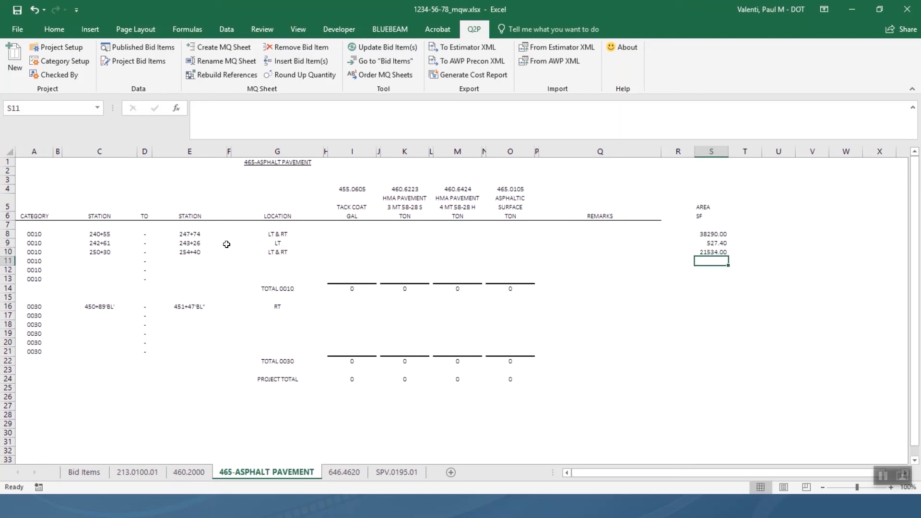
{"action": "key", "text": "Down"}
{"action": "key", "text": "Down"}
{"action": "key", "text": "Down"}
{"action": "key", "text": "Down"}
{"action": "key", "text": "Down"}
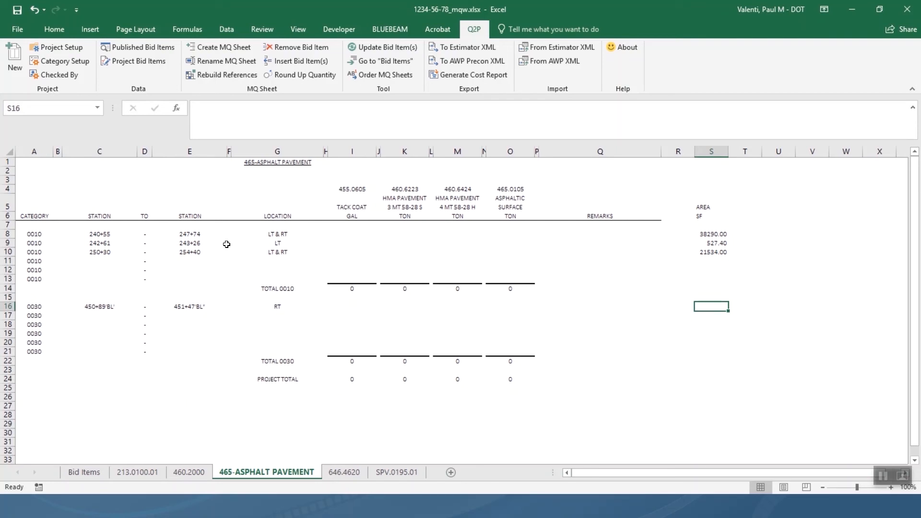
{"action": "type", "text": "2192"}
{"action": "key", "text": "Return"}
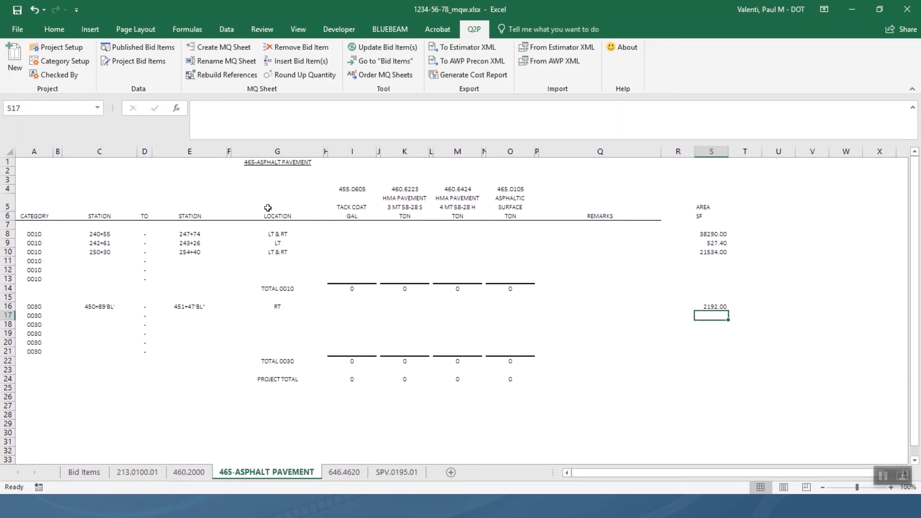
Add the column heading AREA with units SY in T5:T6.
{"action": "left_click", "coordinate": [748, 215]}
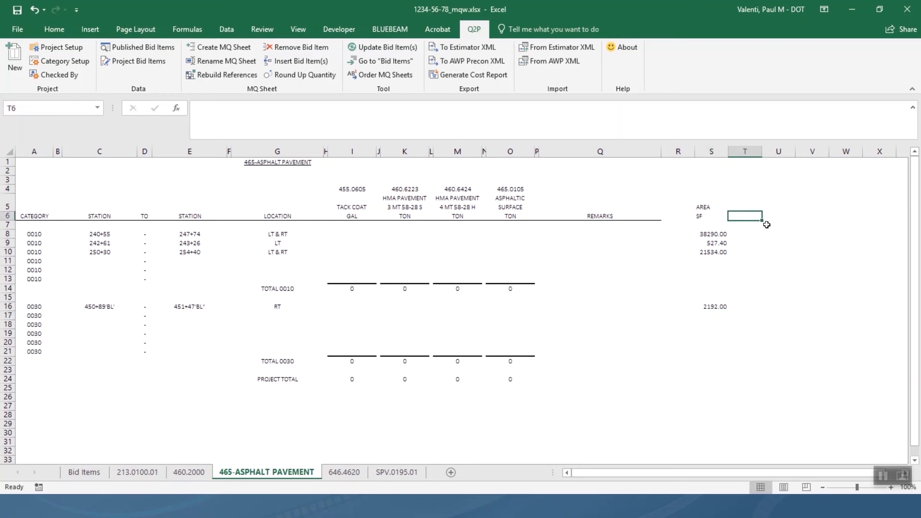
{"action": "key", "text": "Up"}
{"action": "type", "text": "AREA"}
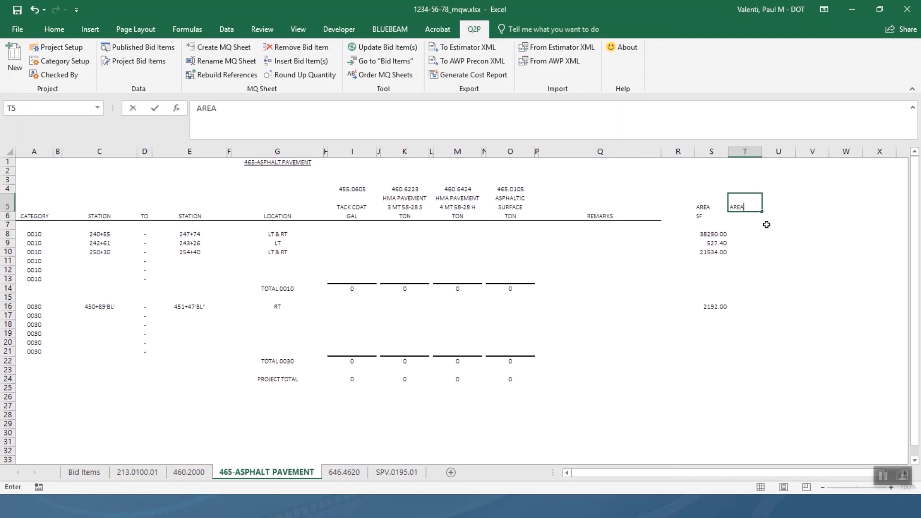
{"action": "key", "text": "Return"}
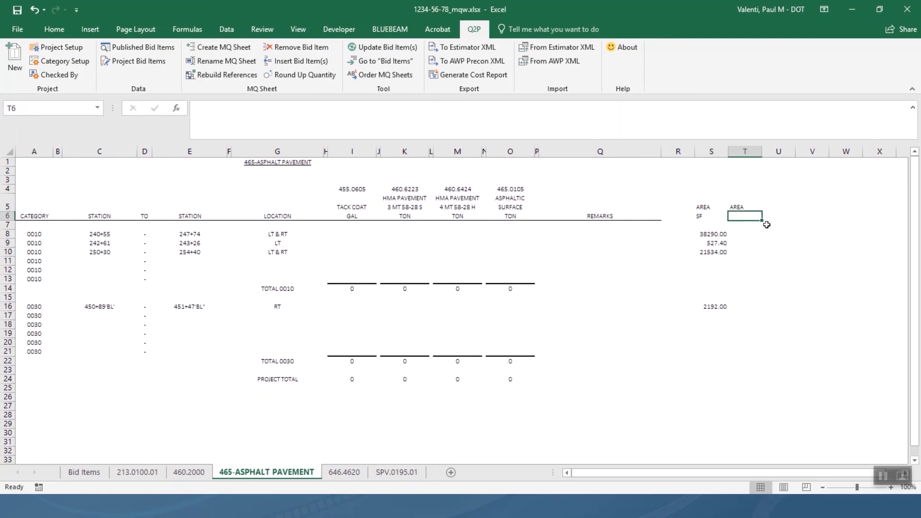
{"action": "type", "text": "SY"}
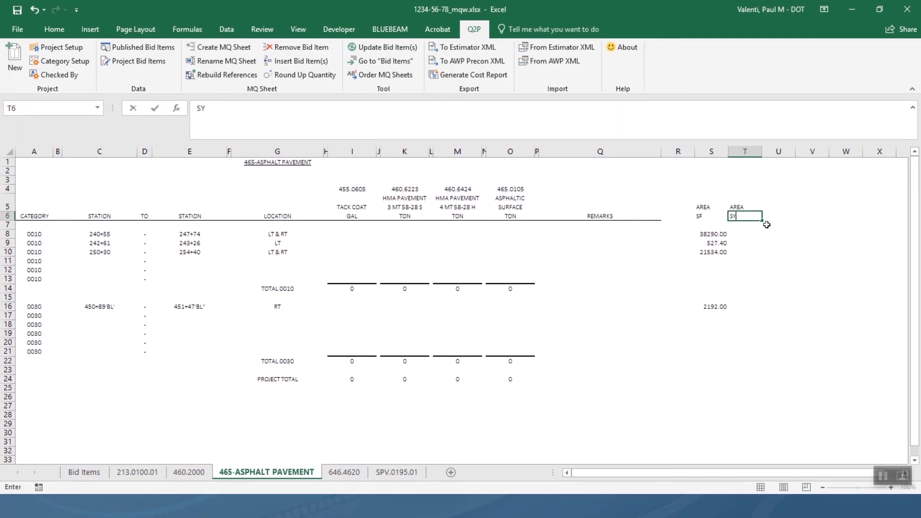
{"action": "key", "text": "Return"}
{"action": "key", "text": "Return"}
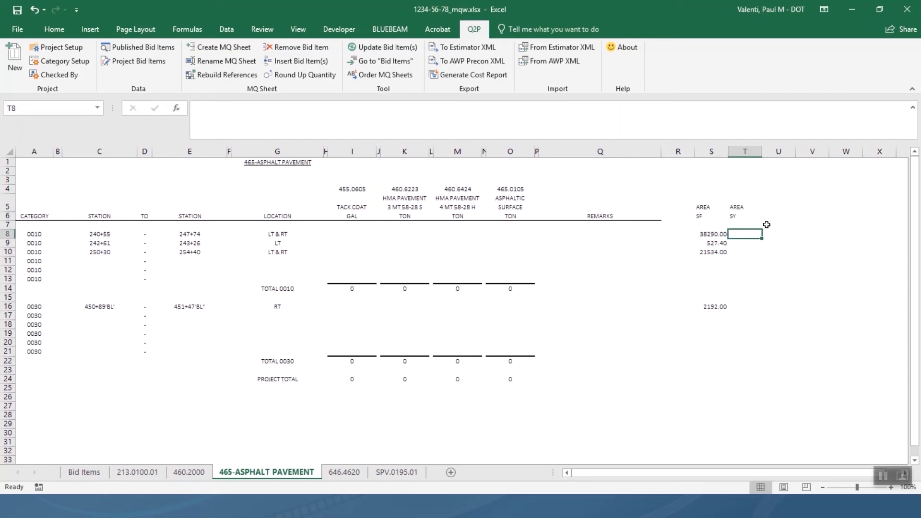
Enter =S8/9 in T8 and fill it down through T10.
{"action": "type", "text": "="}
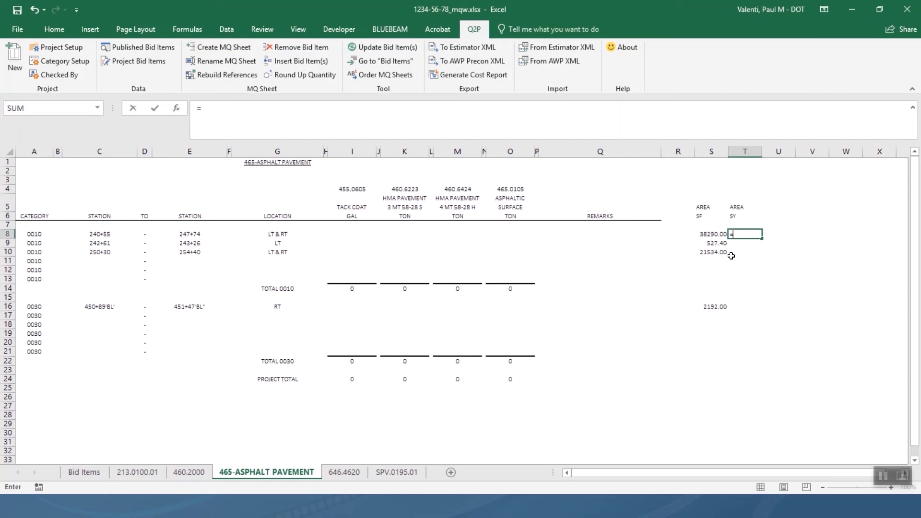
{"action": "left_click", "coordinate": [707, 235]}
{"action": "type", "text": "/9"}
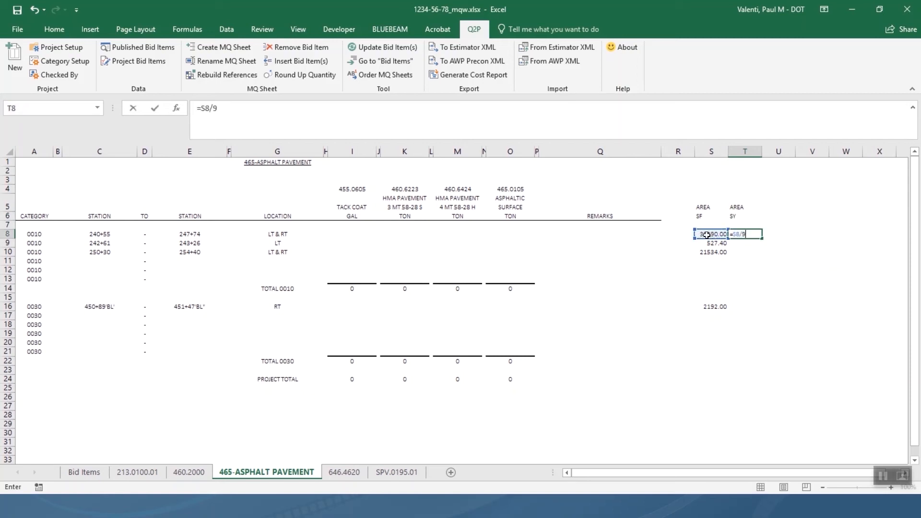
{"action": "key", "text": "Return"}
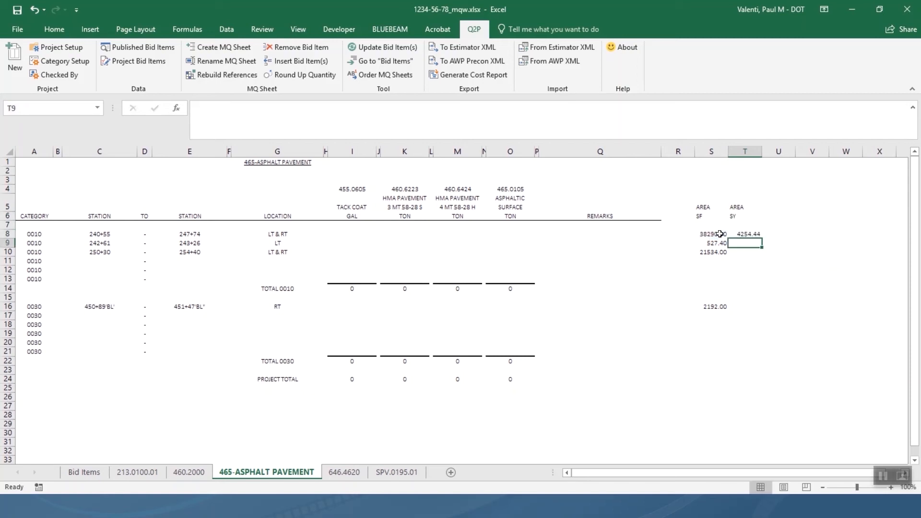
{"action": "left_click", "coordinate": [757, 234]}
{"action": "left_click_drag", "start_coordinate": [753, 235], "coordinate": [747, 252]}
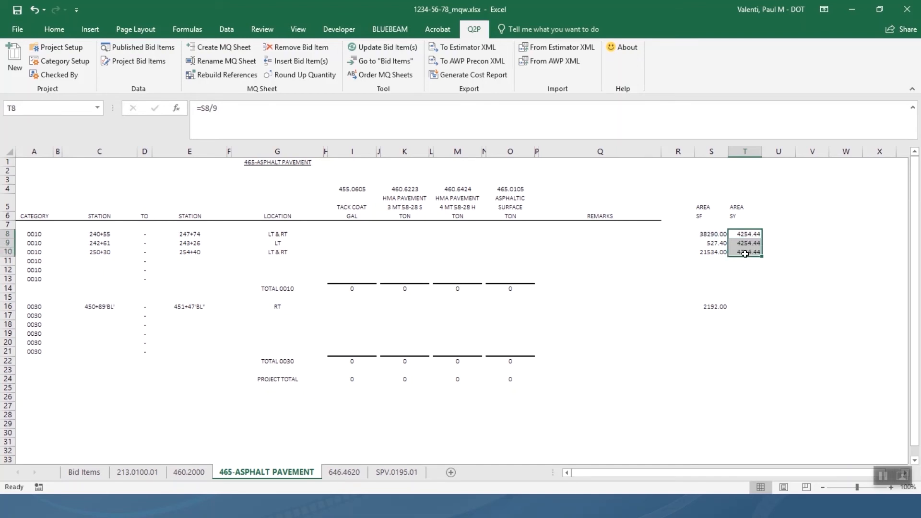
{"action": "key", "text": "ctrl+d"}
Copy the square-yard formula from T8 into T16 for the 0030 row.
{"action": "left_click", "coordinate": [743, 306]}
{"action": "left_click", "coordinate": [747, 236]}
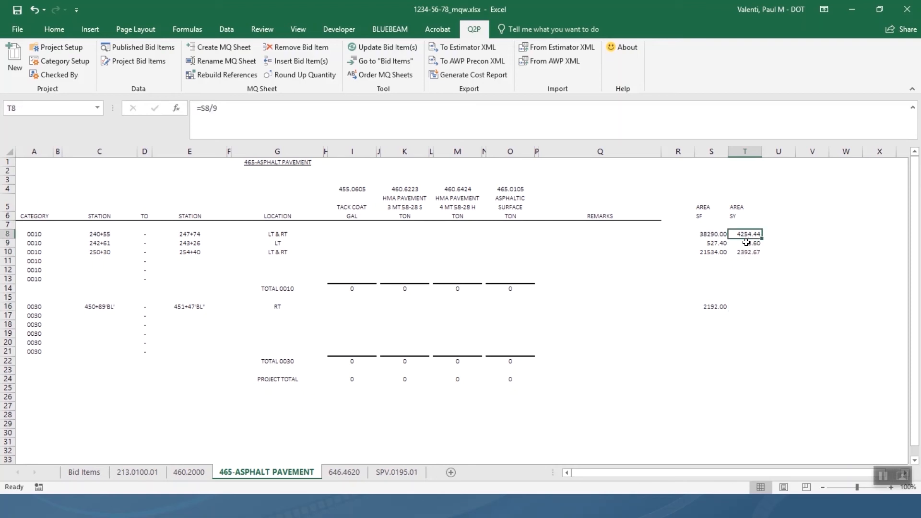
{"action": "key", "text": "ctrl+c"}
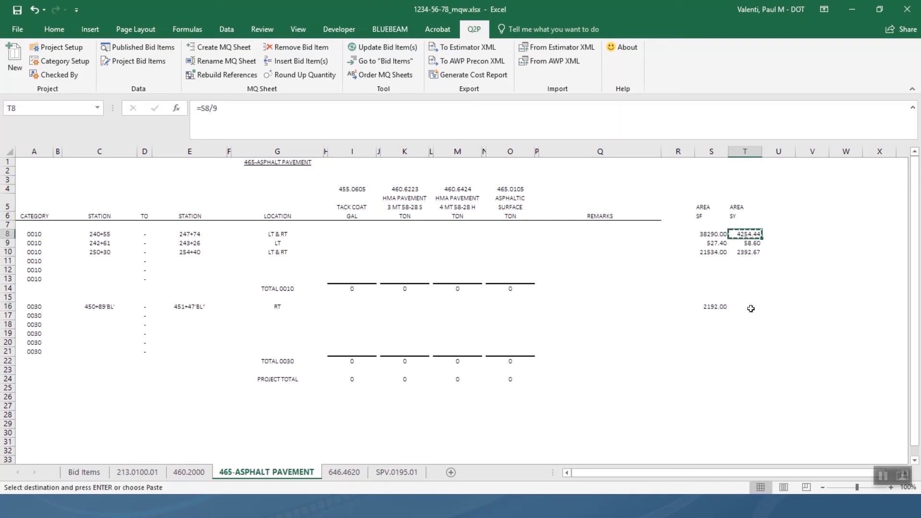
{"action": "left_click", "coordinate": [750, 307]}
{"action": "key", "text": "ctrl+v"}
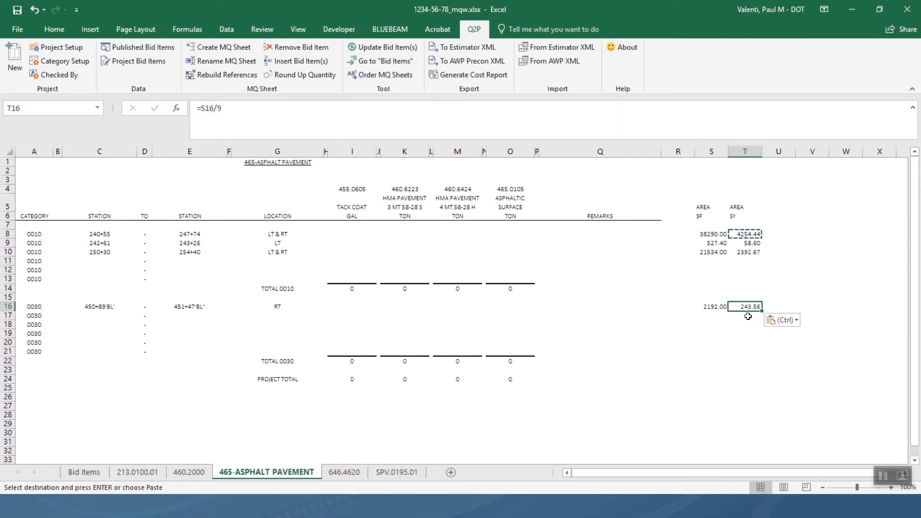
{"action": "left_click", "coordinate": [748, 333]}
{"action": "left_click", "coordinate": [716, 320]}
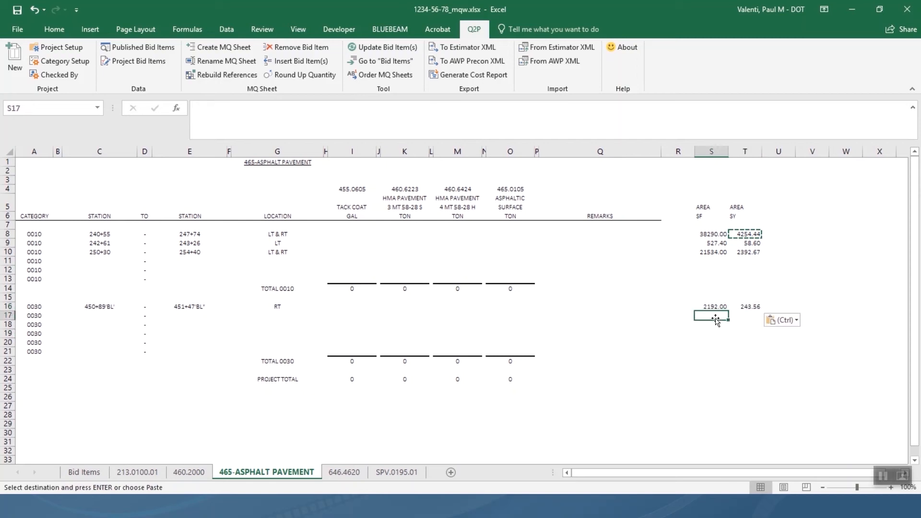
{"action": "left_click", "coordinate": [771, 208]}
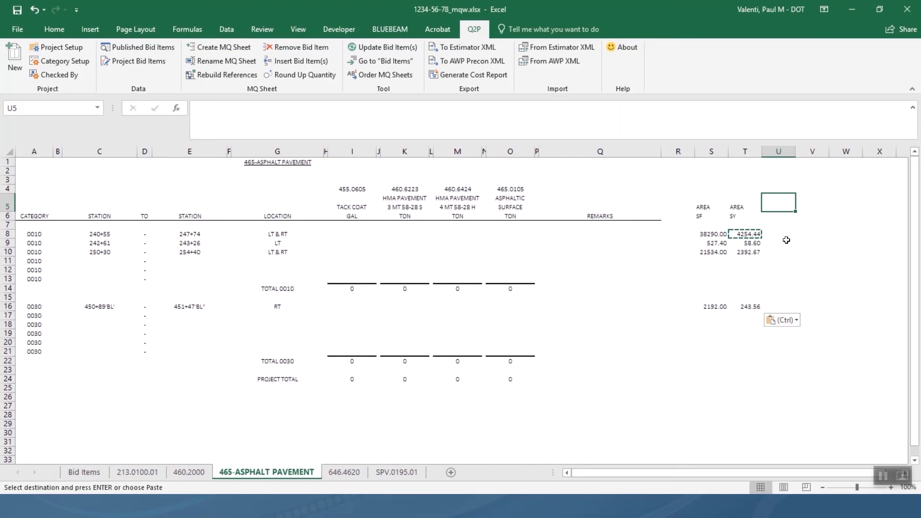
Add a LOWER LAYER title with a DEPTH IN column heading beneath it.
{"action": "key", "text": "Escape"}
{"action": "key", "text": "Up"}
{"action": "type", "text": "L"}
{"action": "key", "text": "BackSpace"}
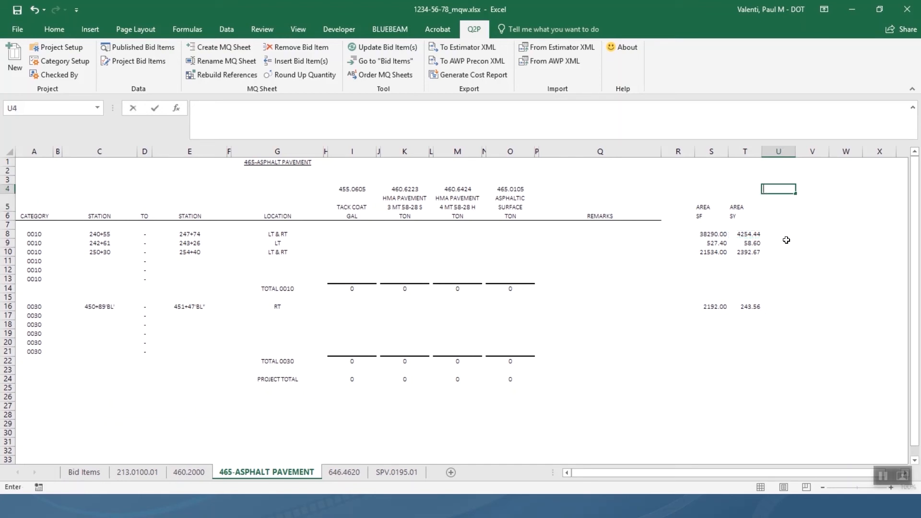
{"action": "type", "text": "LOWER LAYER"}
{"action": "key", "text": "Return"}
{"action": "type", "text": "DEPTH"}
{"action": "key", "text": "Return"}
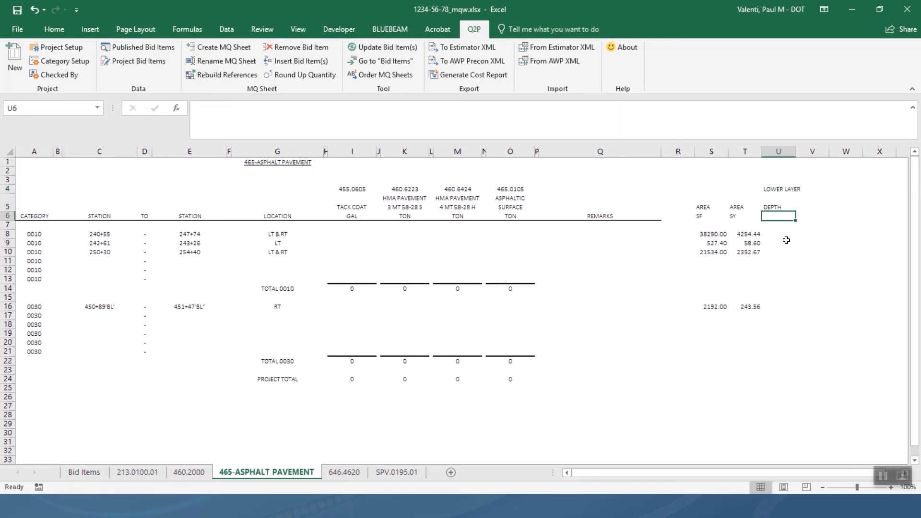
{"action": "type", "text": "IN"}
{"action": "key", "text": "Return"}
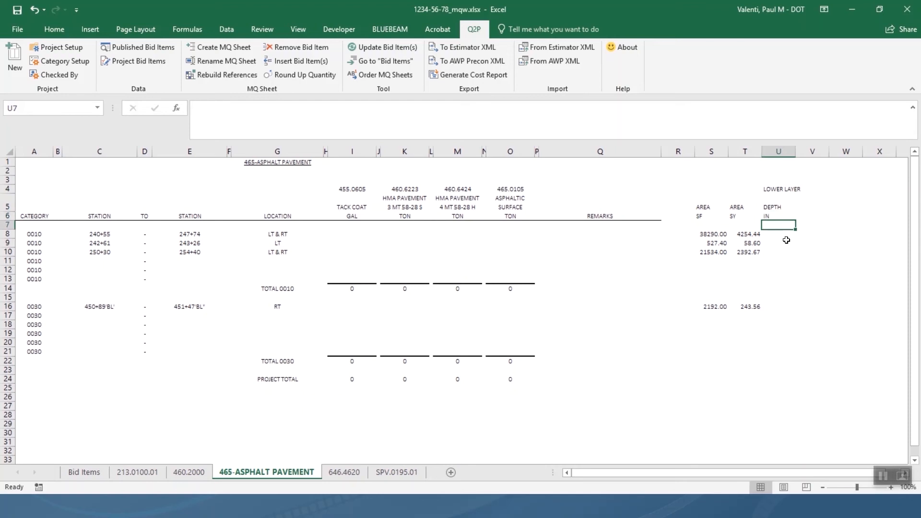
Add the column heading WEIGHT with units LBS next to DEPTH.
{"action": "key", "text": "Up"}
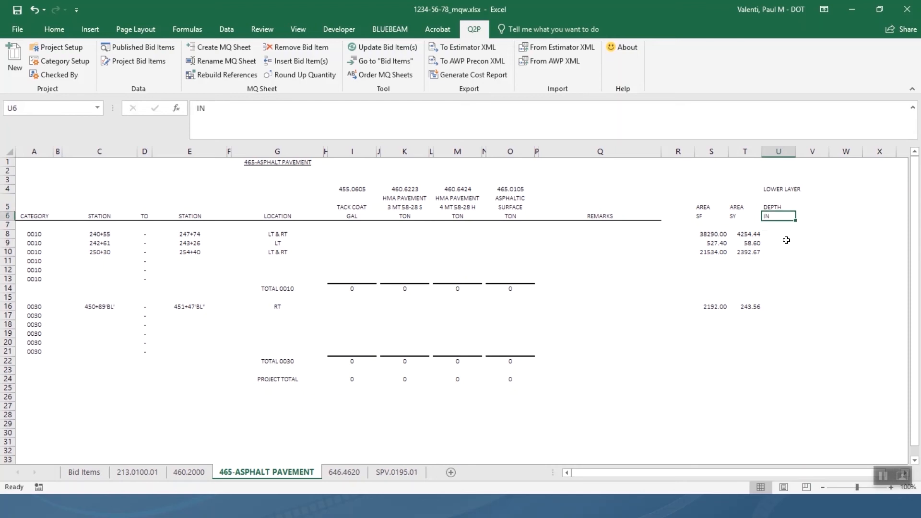
{"action": "key", "text": "Right"}
{"action": "key", "text": "Right"}
{"action": "key", "text": "Up"}
{"action": "key", "text": "Left"}
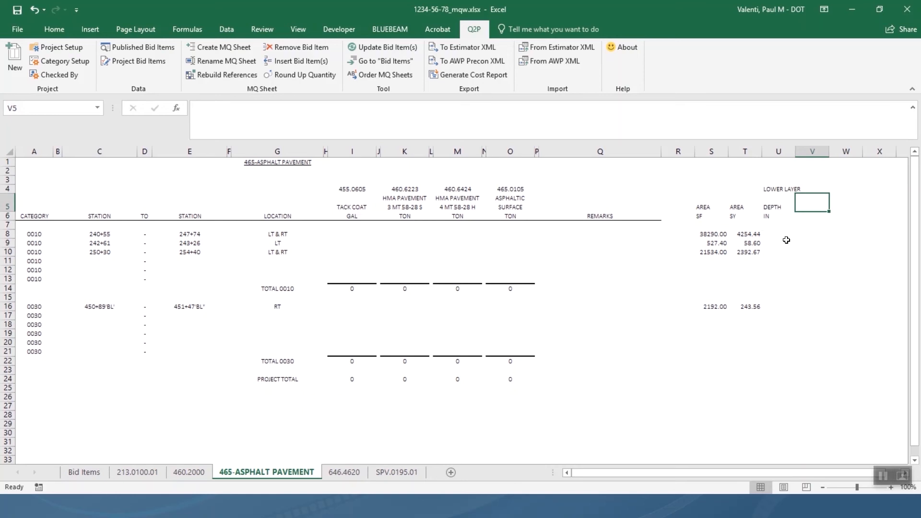
{"action": "type", "text": "VOLUME"}
{"action": "type", "text": "WI"}
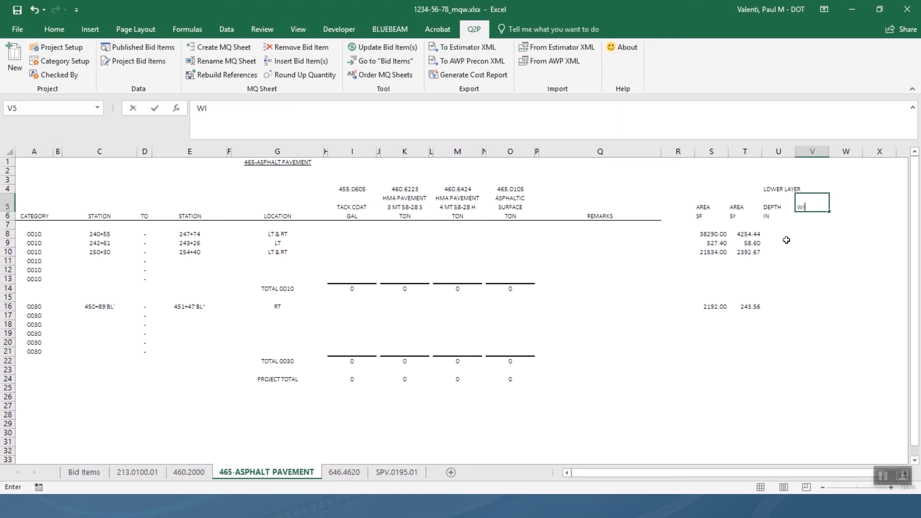
{"action": "key", "text": "BackSpace"}
{"action": "type", "text": "EIGHT"}
{"action": "key", "text": "Return"}
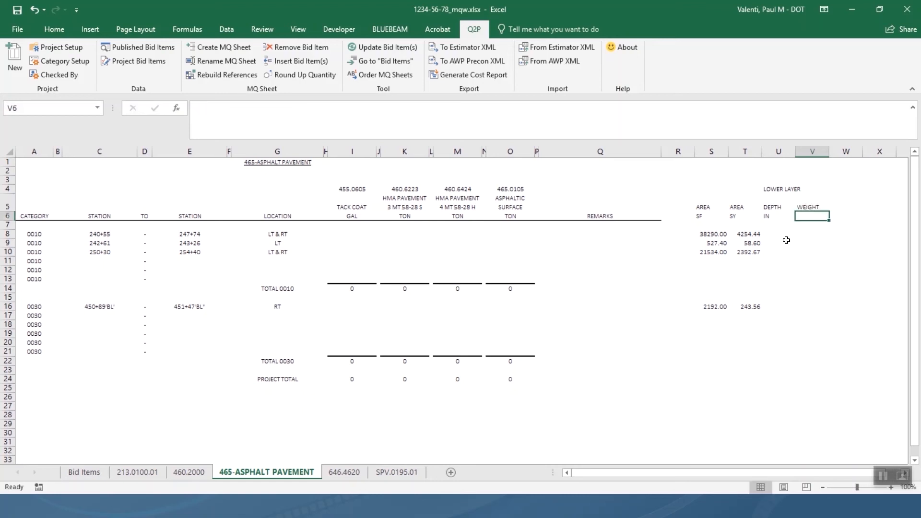
{"action": "type", "text": "LBS"}
{"action": "key", "text": "Return"}
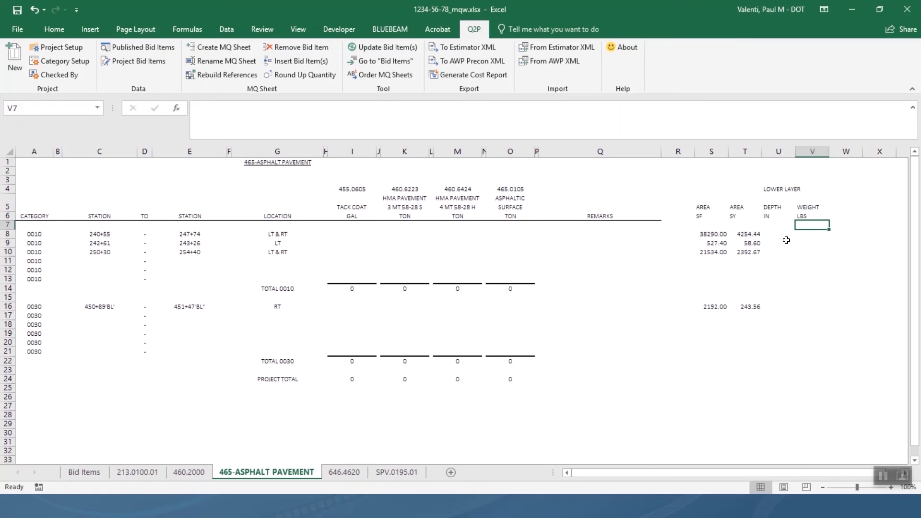
Add a WEIGHT TONS column heading, then type UPPER LAYER in X4.
{"action": "key", "text": "Up"}
{"action": "key", "text": "Right"}
{"action": "key", "text": "Up"}
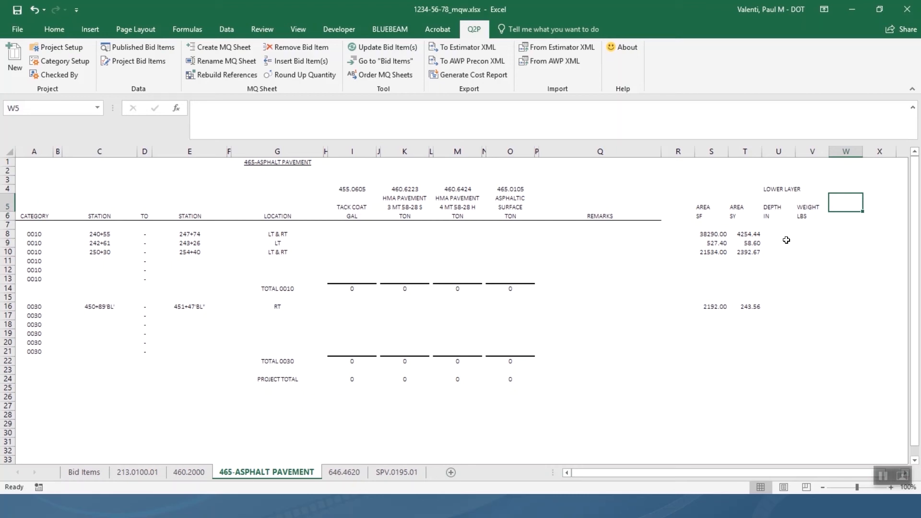
{"action": "type", "text": "WEIGHT"}
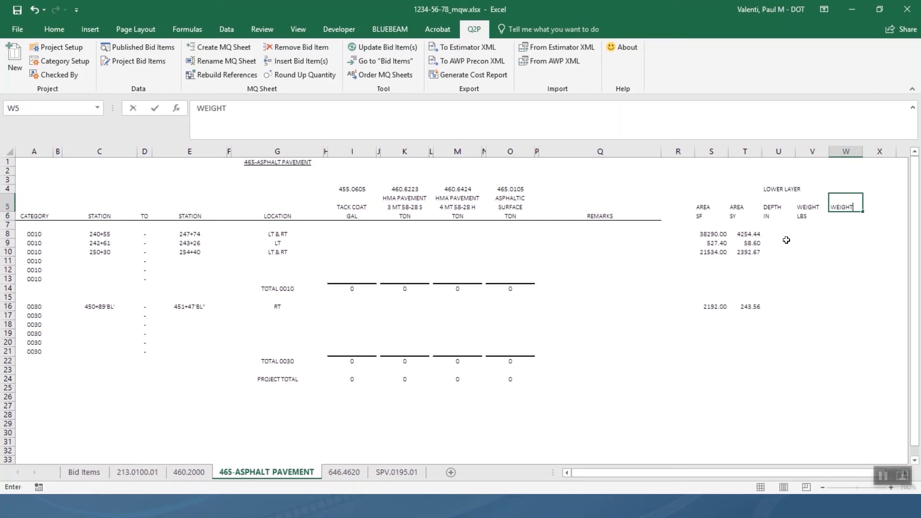
{"action": "key", "text": "Return"}
{"action": "type", "text": "TONS"}
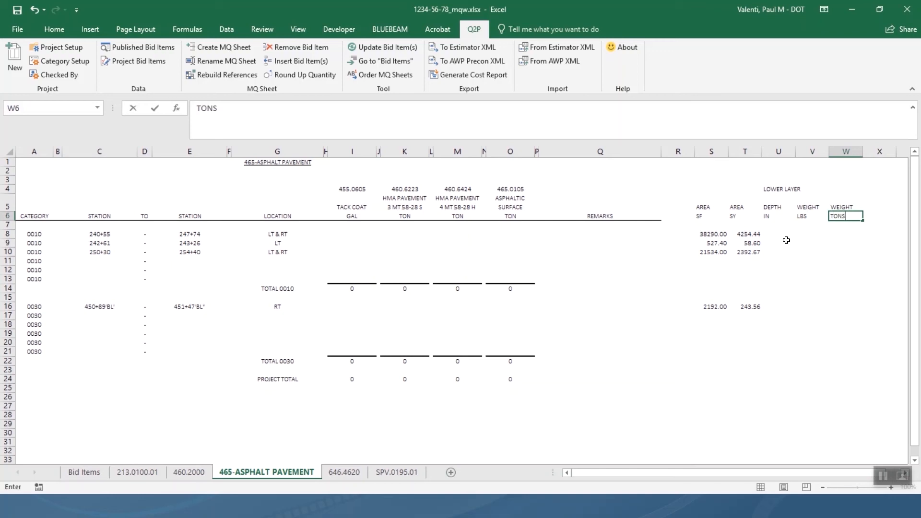
{"action": "key", "text": "Return"}
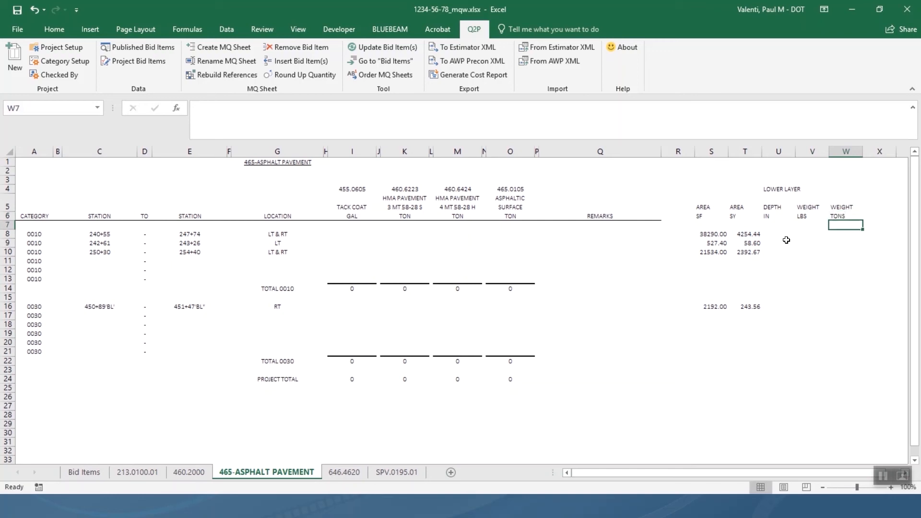
{"action": "left_click", "coordinate": [880, 204]}
{"action": "key", "text": "Up"}
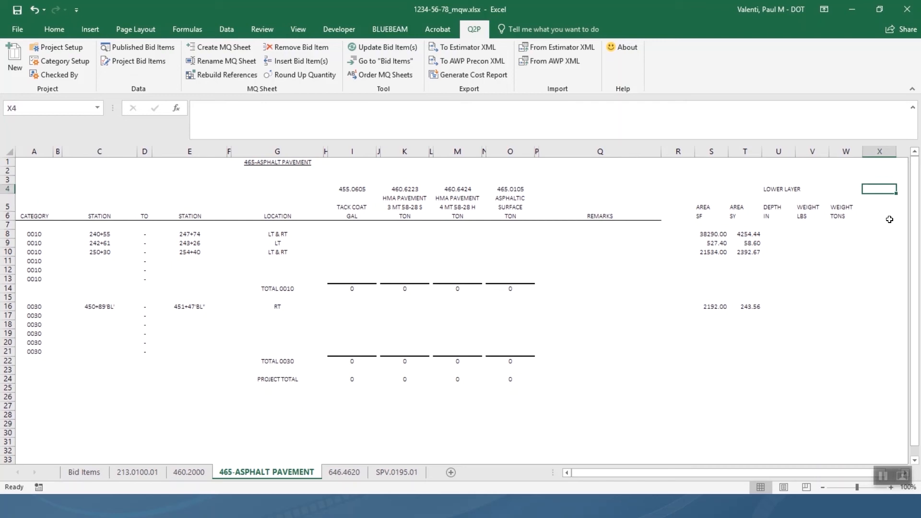
{"action": "type", "text": "UPPER LAYER"}
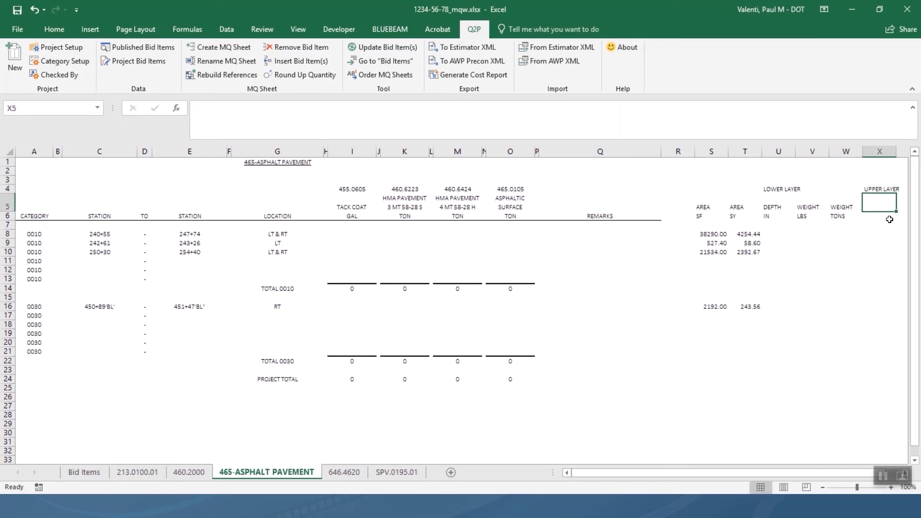
Copy the U5:W6 header block (DEPTH IN, WEIGHT LBS, WEIGHT TONS) to X5.
{"action": "left_click", "coordinate": [771, 207]}
{"action": "left_click_drag", "start_coordinate": [771, 207], "coordinate": [834, 218]}
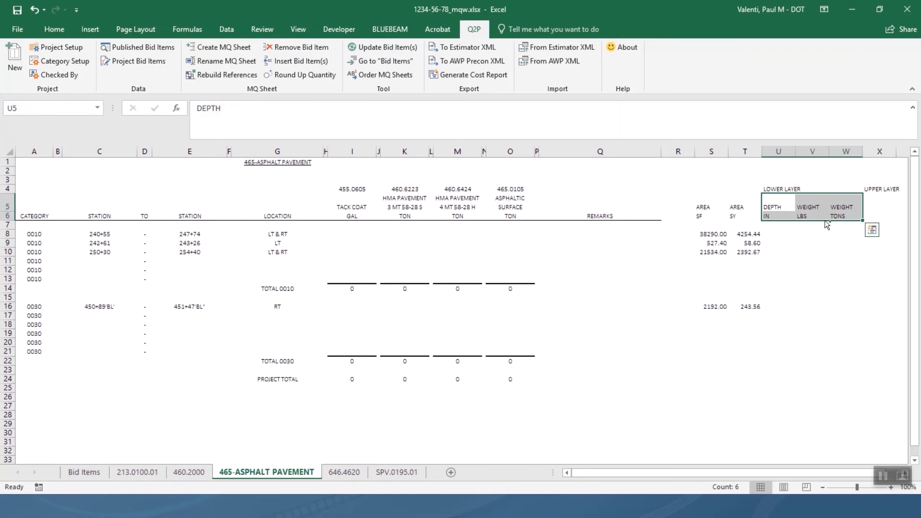
{"action": "key", "text": "ctrl+c"}
{"action": "left_click", "coordinate": [880, 208]}
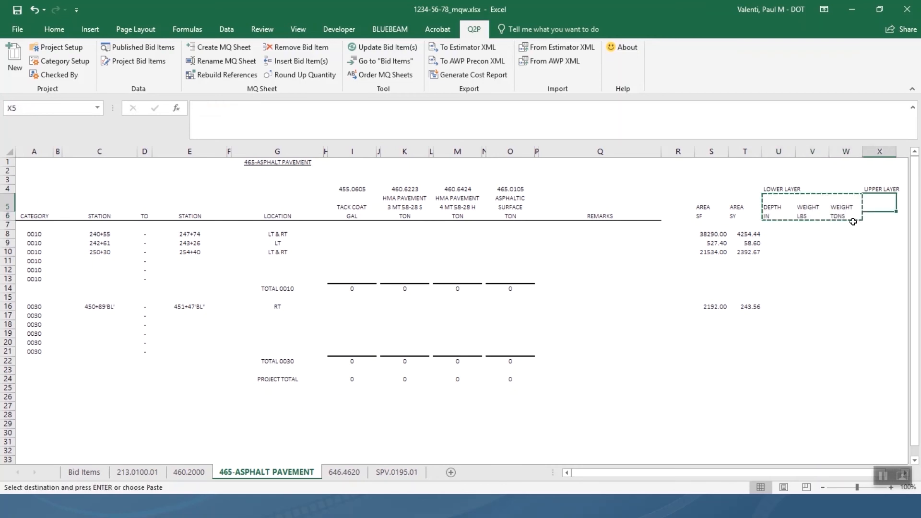
{"action": "key", "text": "ctrl+v"}
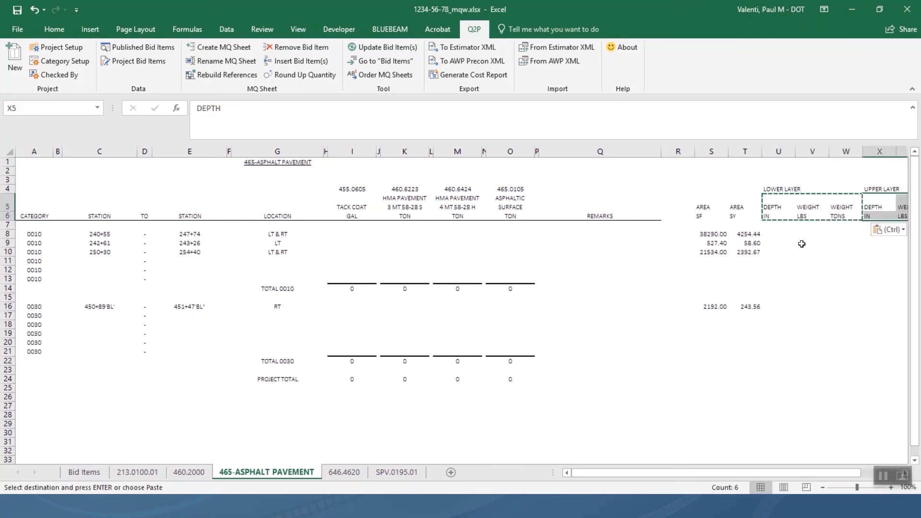
{"action": "left_click", "coordinate": [787, 236]}
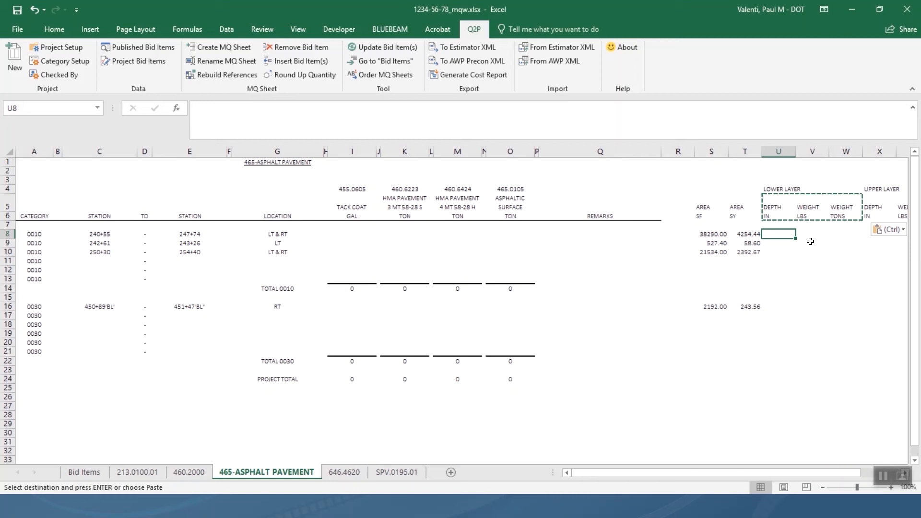
Enter lower-layer depths of 3.25 in U8 and U10.
{"action": "type", "text": "3.25"}
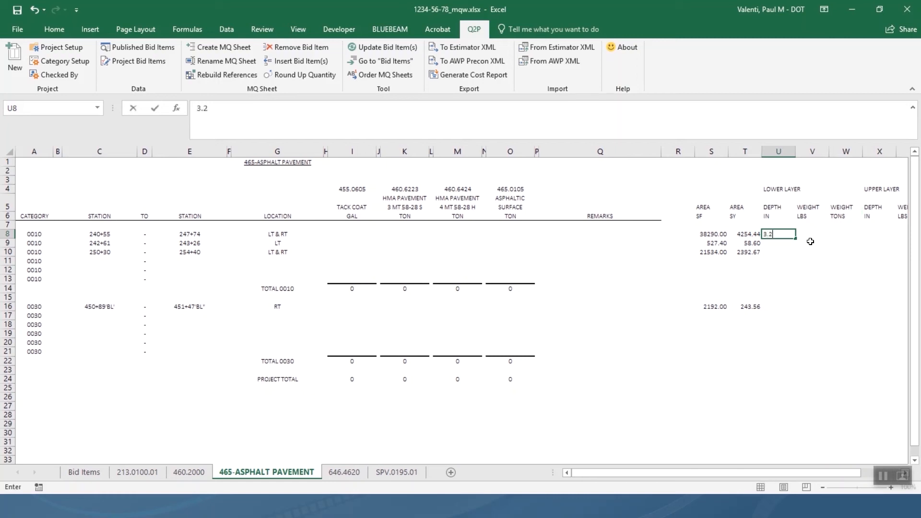
{"action": "key", "text": "Return"}
{"action": "key", "text": "Return"}
{"action": "type", "text": "3.25"}
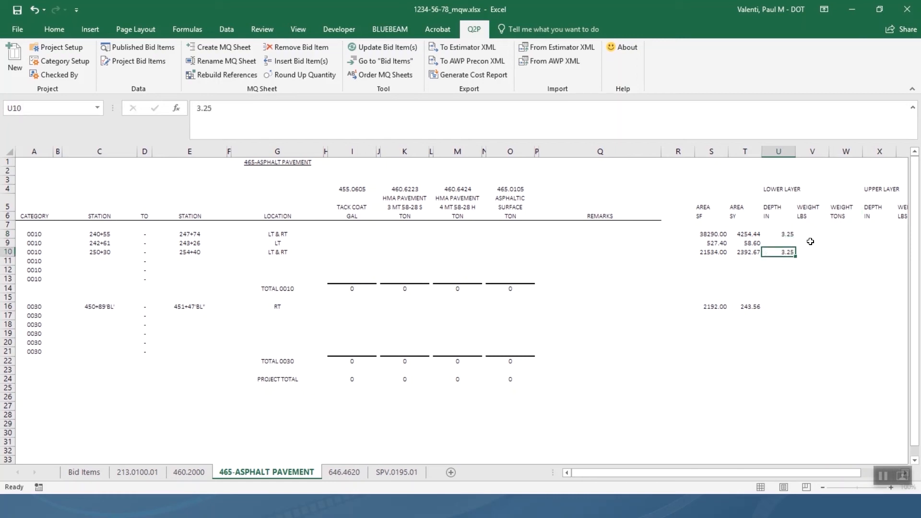
{"action": "key", "text": "Tab"}
{"action": "key", "text": "Tab"}
{"action": "key", "text": "Tab"}
Enter upper-layer depths of 2 in X8 and X10.
{"action": "key", "text": "Up"}
{"action": "key", "text": "Left"}
{"action": "key", "text": "Right"}
{"action": "key", "text": "Up"}
{"action": "type", "text": "2"}
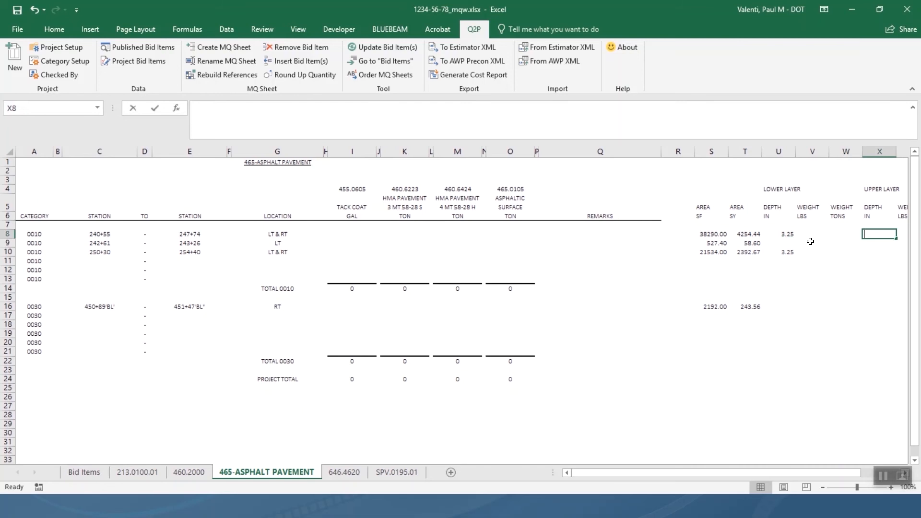
{"action": "key", "text": "Return"}
{"action": "key", "text": "Return"}
{"action": "type", "text": "2"}
{"action": "key", "text": "Return"}
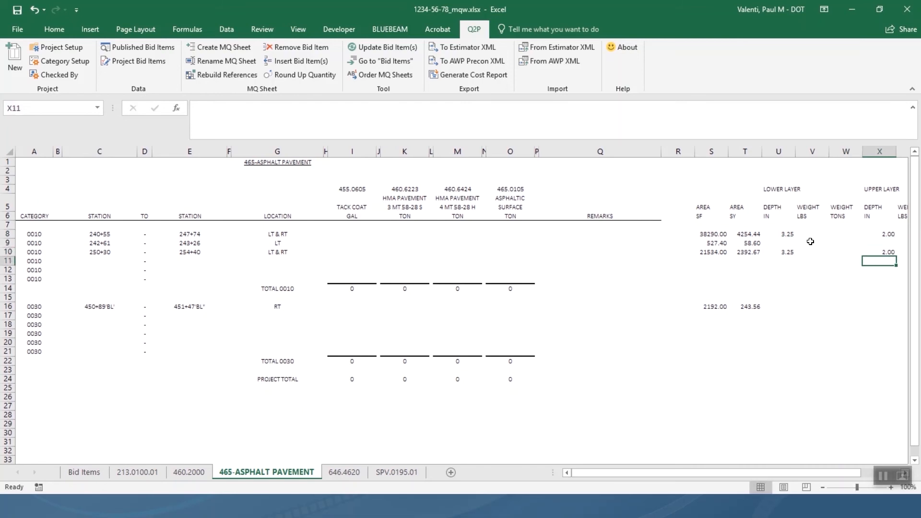
Enter upper-layer depths of 3 in X9 and X16.
{"action": "key", "text": "Up"}
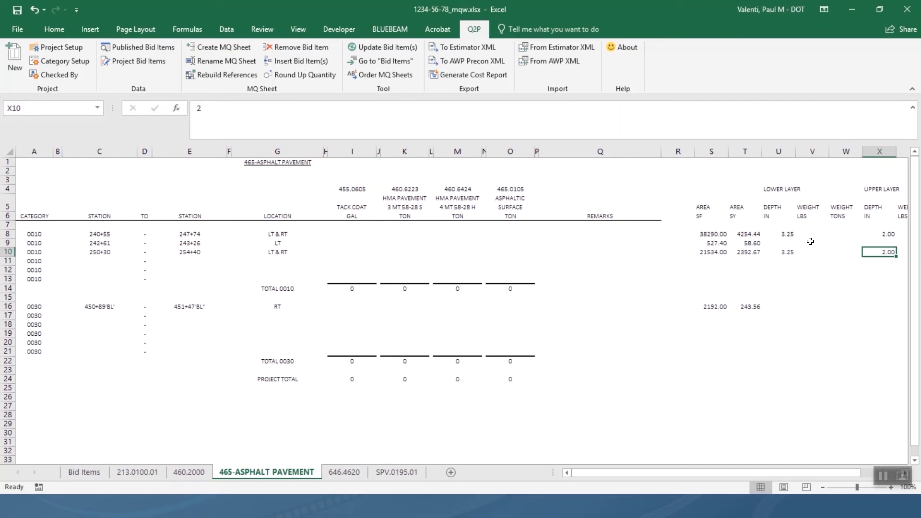
{"action": "key", "text": "Up"}
{"action": "type", "text": "3"}
{"action": "key", "text": "Return"}
{"action": "key", "text": "Down"}
{"action": "key", "text": "Down"}
{"action": "key", "text": "Down"}
{"action": "key", "text": "Down"}
{"action": "key", "text": "Down"}
{"action": "key", "text": "Down"}
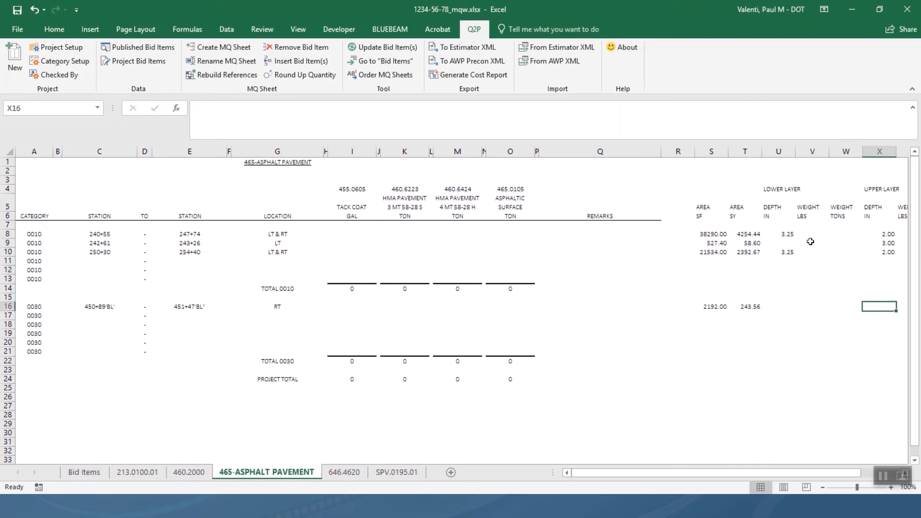
{"action": "type", "text": "3"}
{"action": "key", "text": "Return"}
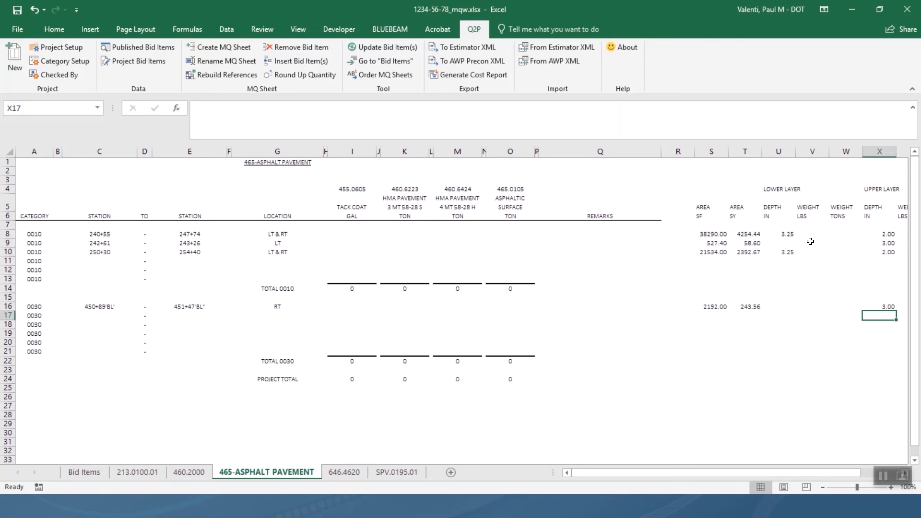
{"action": "left_click", "coordinate": [740, 170]}
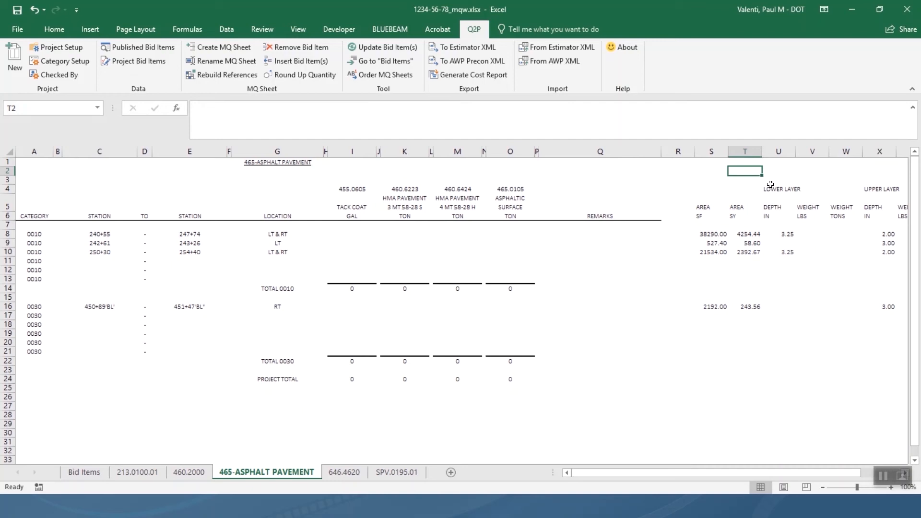
Put the constant 112 in W2 with the unit label LBS/SY/IN in X2.
{"action": "key", "text": "Right"}
{"action": "key", "text": "Right"}
{"action": "key", "text": "Right"}
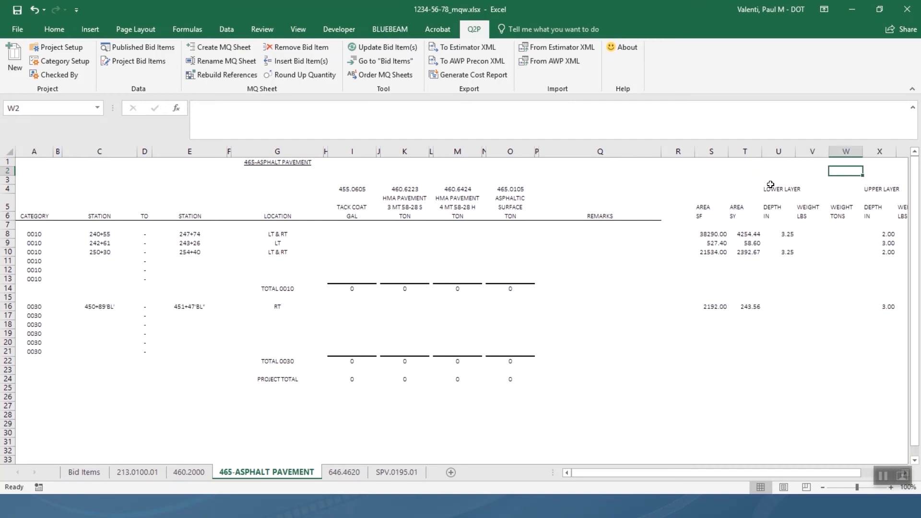
{"action": "type", "text": "112"}
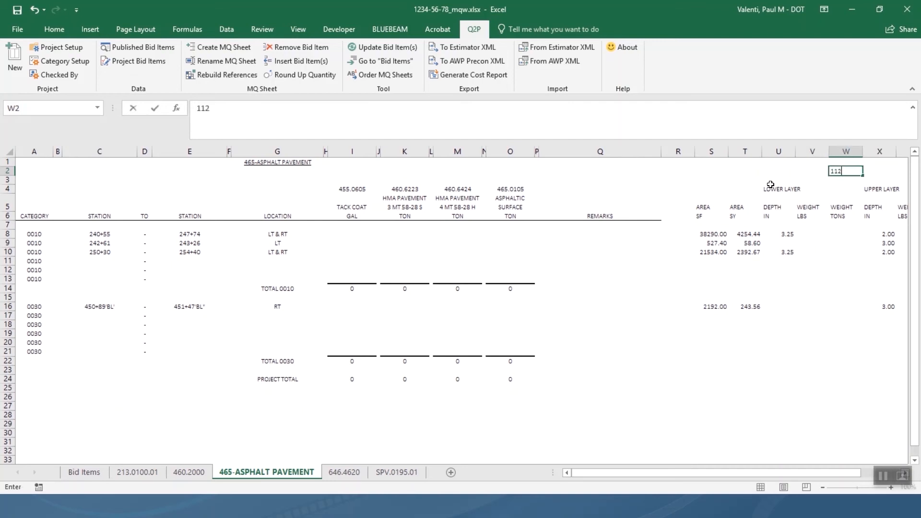
{"action": "key", "text": "Right"}
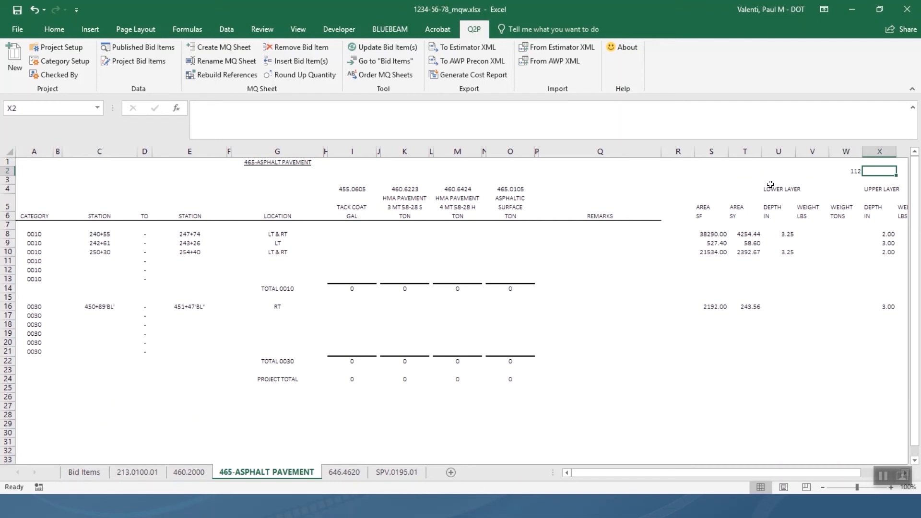
{"action": "type", "text": "LBS/"}
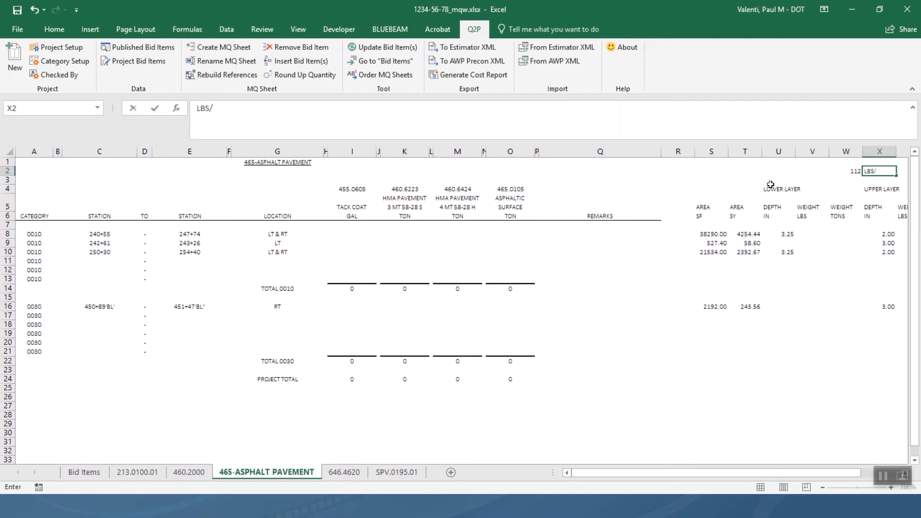
{"action": "type", "text": "SY/IN"}
{"action": "key", "text": "Return"}
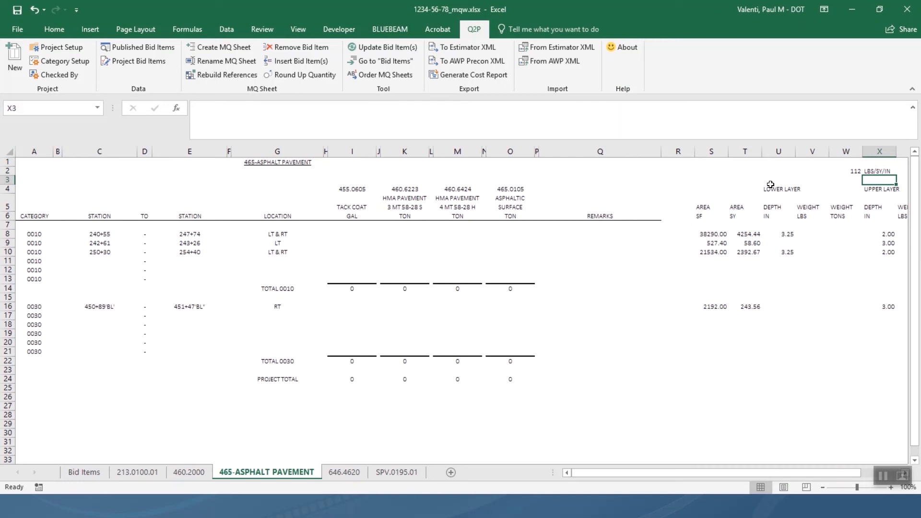
{"action": "key", "text": "Down"}
{"action": "key", "text": "Down"}
{"action": "key", "text": "Down"}
{"action": "key", "text": "Down"}
{"action": "key", "text": "Down"}
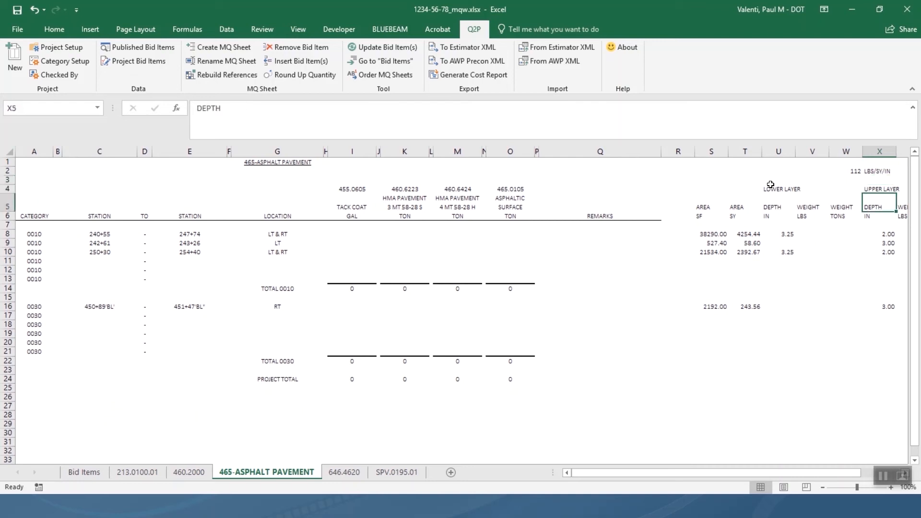
{"action": "key", "text": "Left"}
{"action": "key", "text": "Left"}
Enter =T8*U8*$W$2 in V8 for row 8's lower-layer weight in LBS.
{"action": "type", "text": "="}
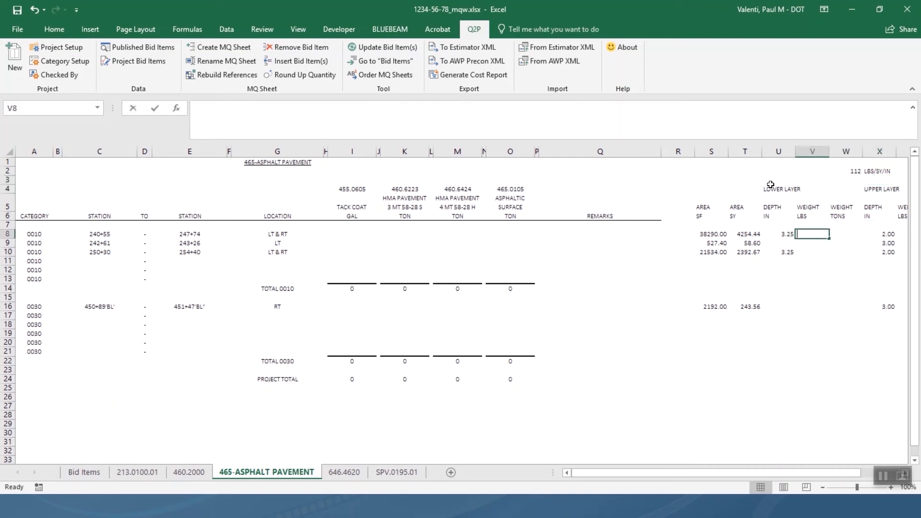
{"action": "left_click", "coordinate": [745, 234]}
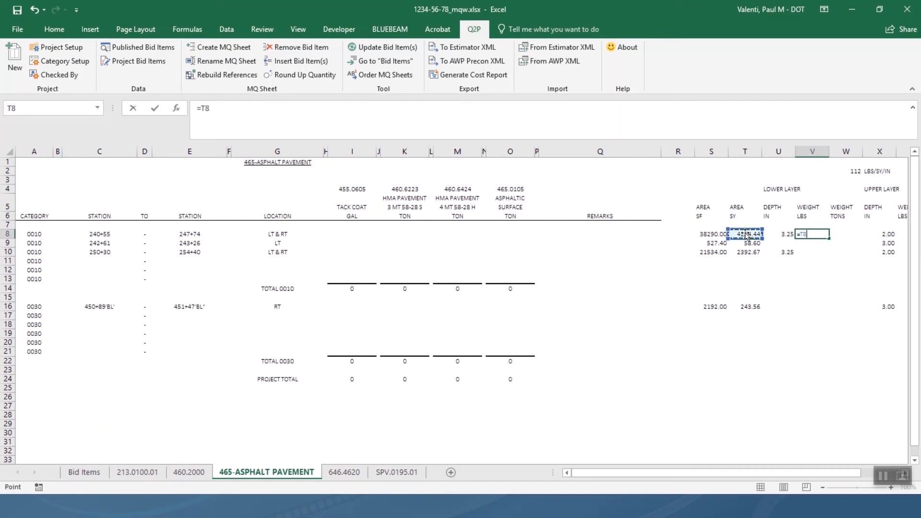
{"action": "type", "text": "*"}
{"action": "left_click", "coordinate": [781, 235]}
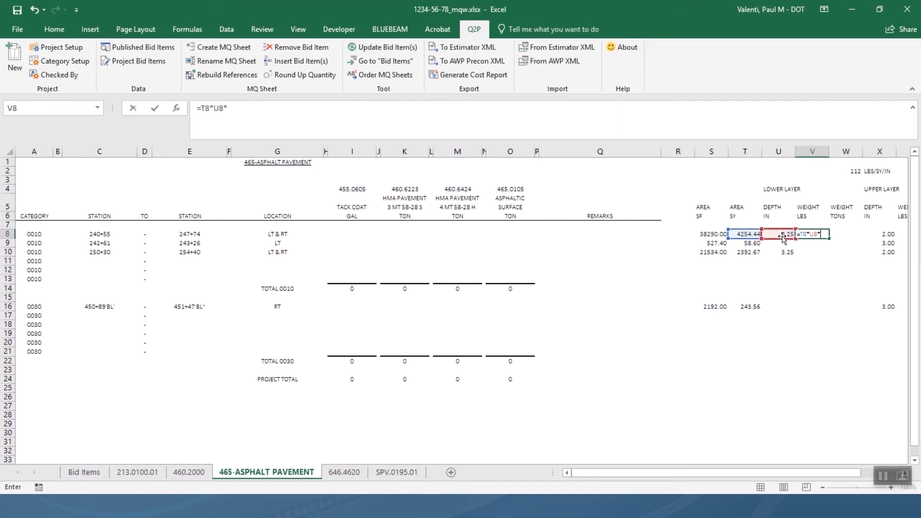
{"action": "type", "text": "*"}
{"action": "left_click", "coordinate": [848, 174]}
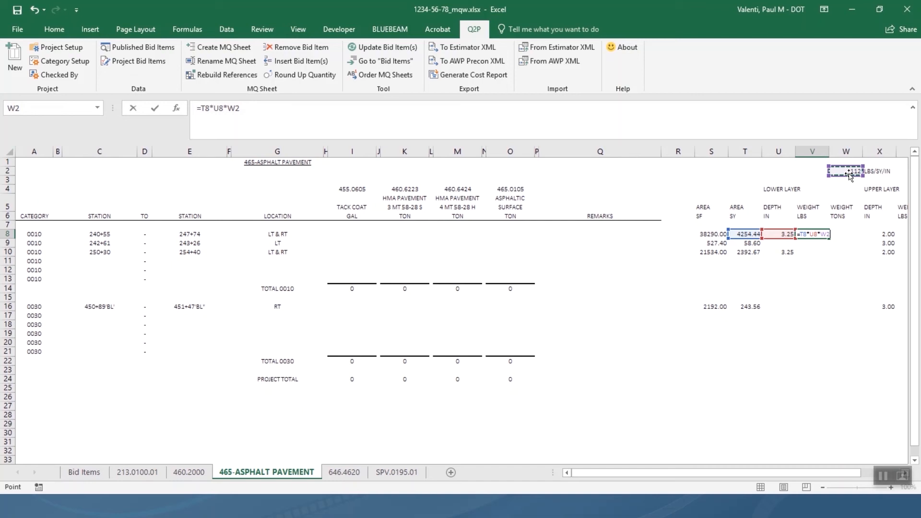
{"action": "key", "text": "F4"}
{"action": "key", "text": "Return"}
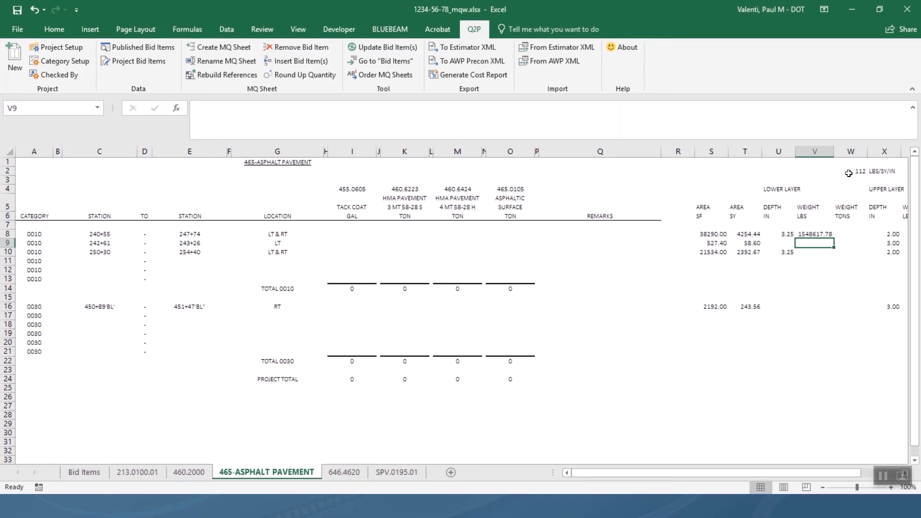
Copy the V8 weight formula into V10 for row 10.
{"action": "left_click", "coordinate": [813, 233]}
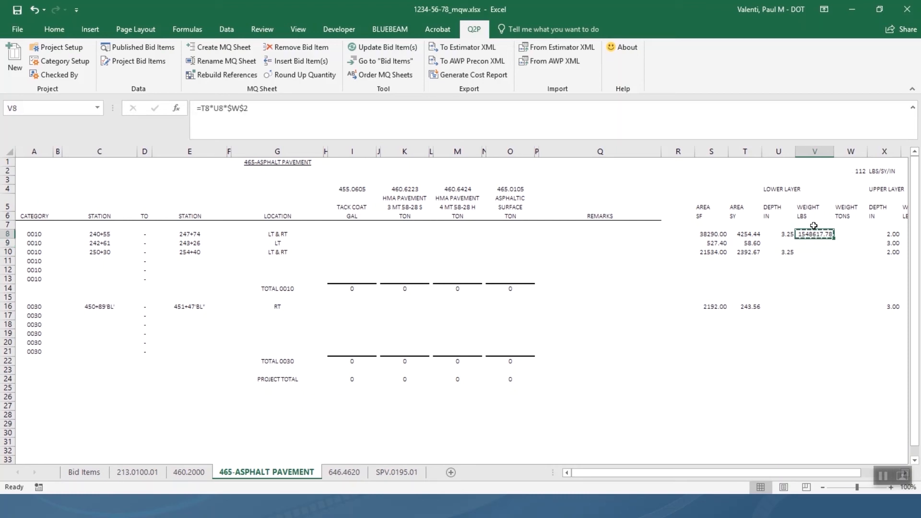
{"action": "key", "text": "ctrl+c"}
{"action": "left_click", "coordinate": [812, 253]}
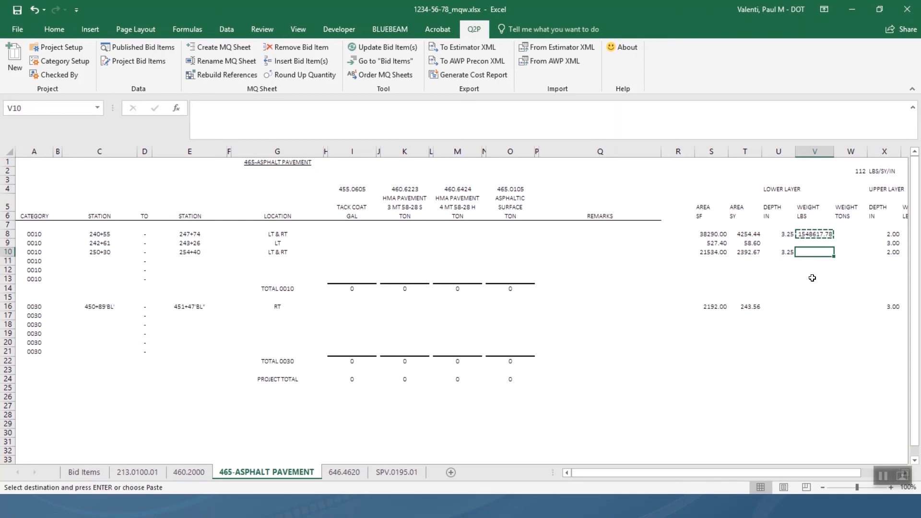
{"action": "key", "text": "ctrl+v"}
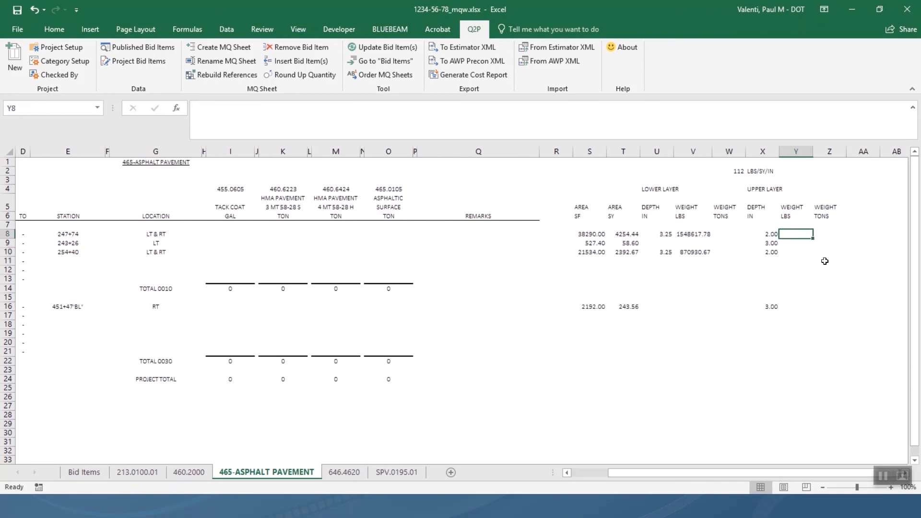
Enter =T8*X8*$W$2 in Y8 for row 8's upper-layer weight in LBS.
{"action": "type", "text": "="}
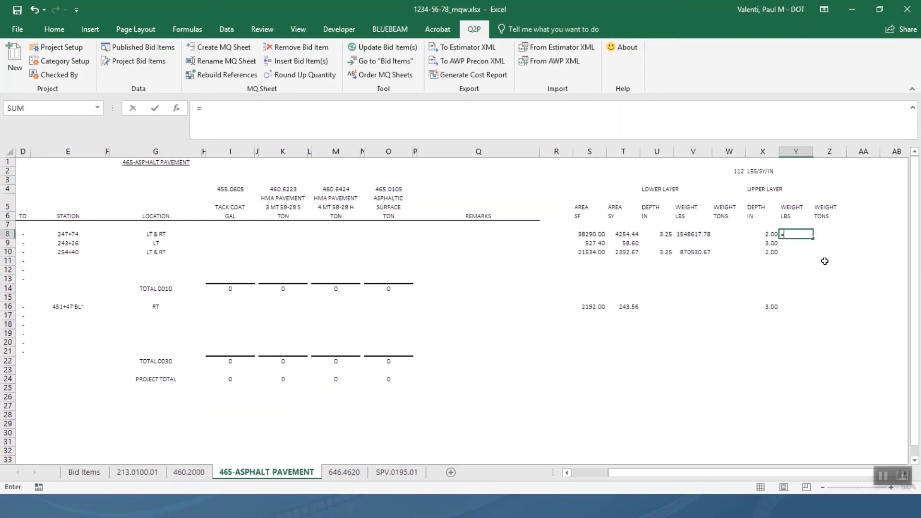
{"action": "left_click", "coordinate": [630, 233]}
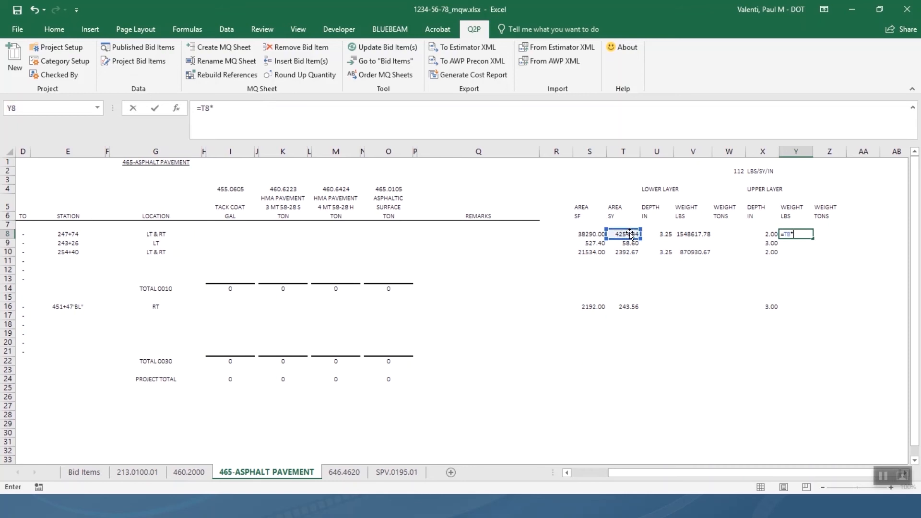
{"action": "type", "text": "*"}
{"action": "left_click", "coordinate": [762, 235]}
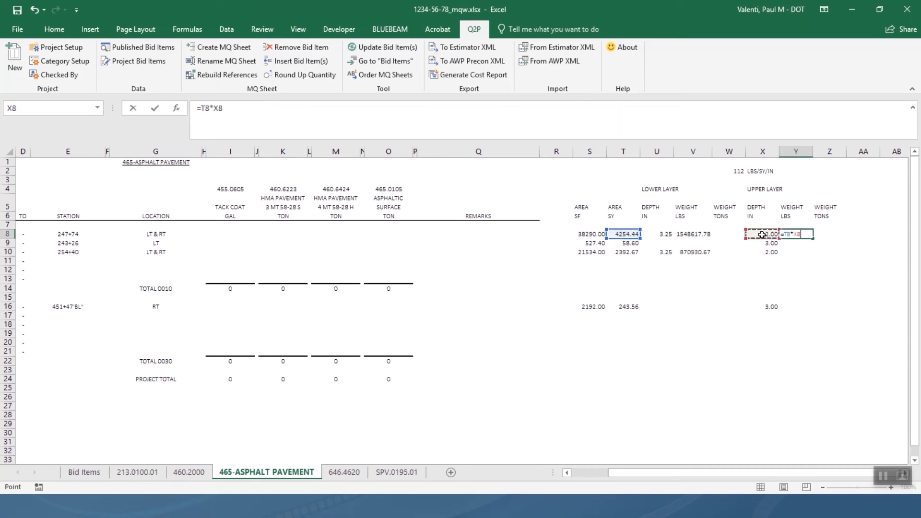
{"action": "type", "text": "*"}
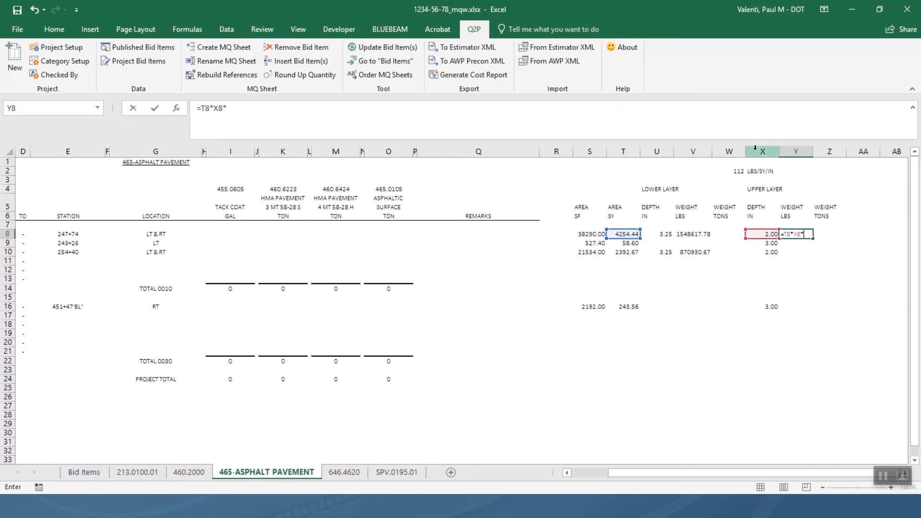
{"action": "left_click", "coordinate": [734, 171]}
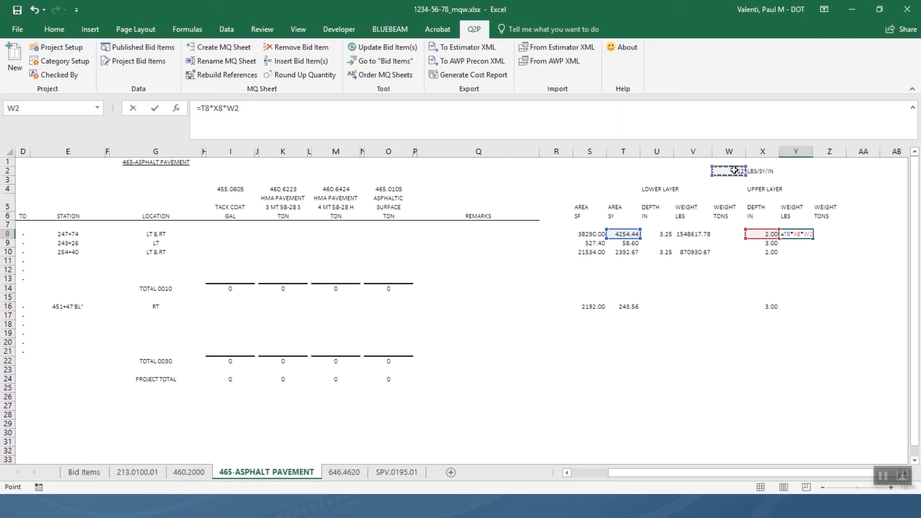
{"action": "key", "text": "F4"}
{"action": "key", "text": "Return"}
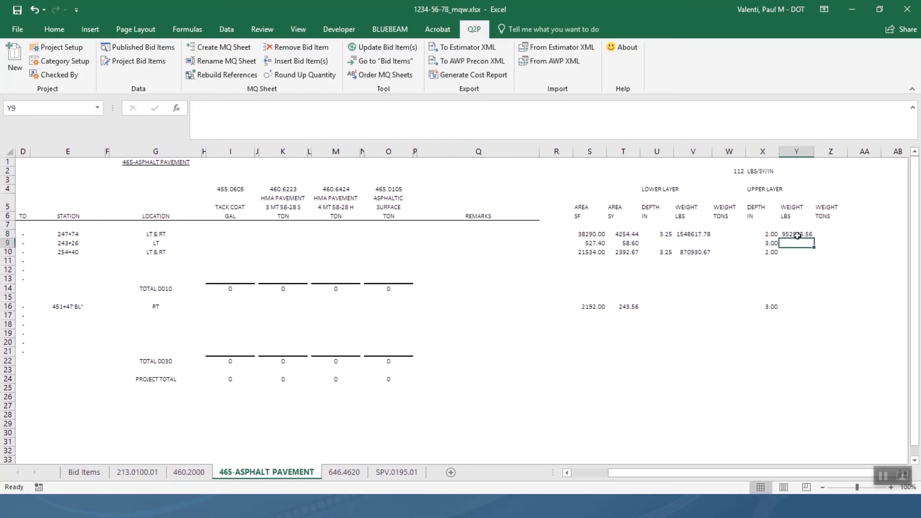
Fill the upper-layer weight formula down Y8:Y10 and copy it into Y16.
{"action": "mouse_move", "coordinate": [797, 235]}
{"action": "left_mouse_down"}
{"action": "mouse_move", "coordinate": [802, 251]}
{"action": "mouse_move", "coordinate": [795, 247]}
{"action": "left_mouse_up"}
{"action": "left_click", "coordinate": [795, 250]}
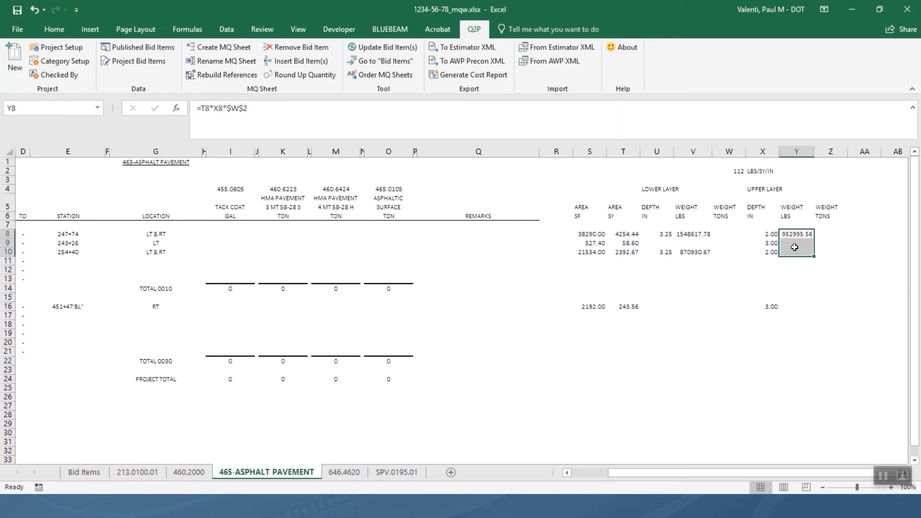
{"action": "left_click", "coordinate": [795, 246]}
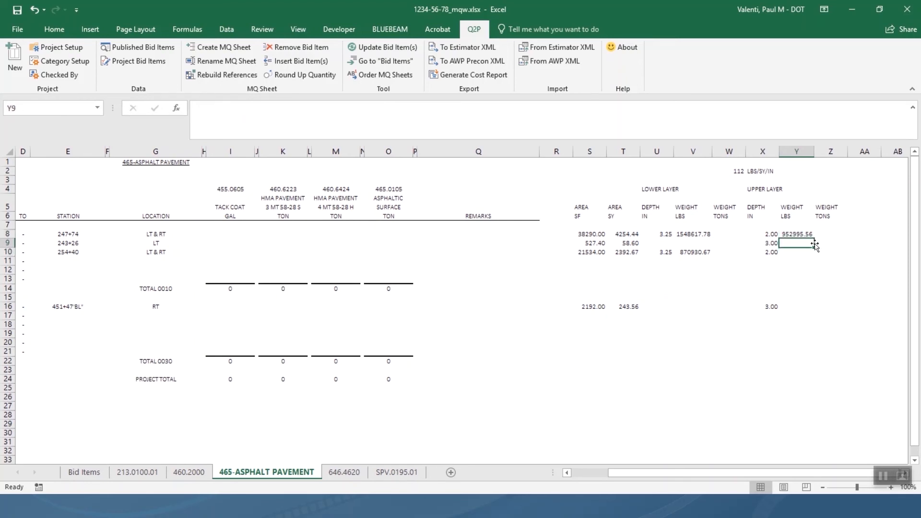
{"action": "left_click_drag", "start_coordinate": [796, 234], "coordinate": [796, 251]}
{"action": "key", "text": "ctrl+d"}
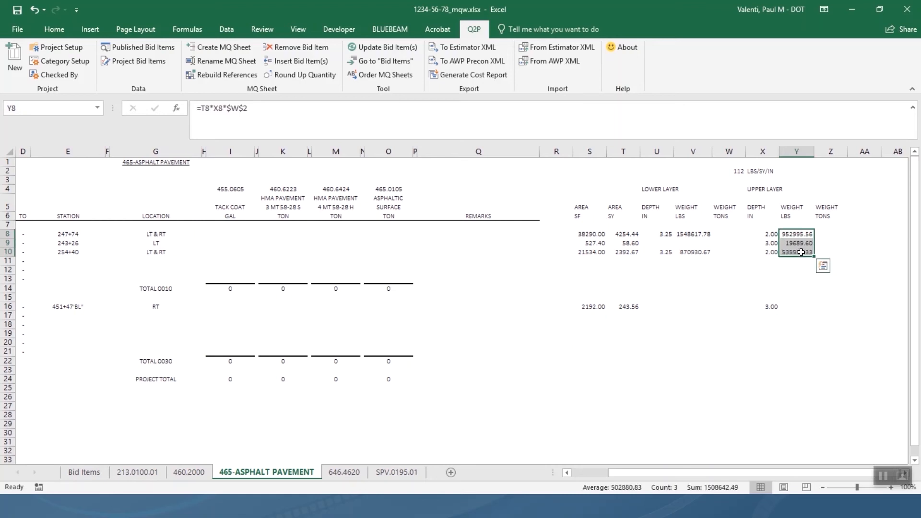
{"action": "left_click", "coordinate": [802, 251]}
{"action": "key", "text": "ctrl+c"}
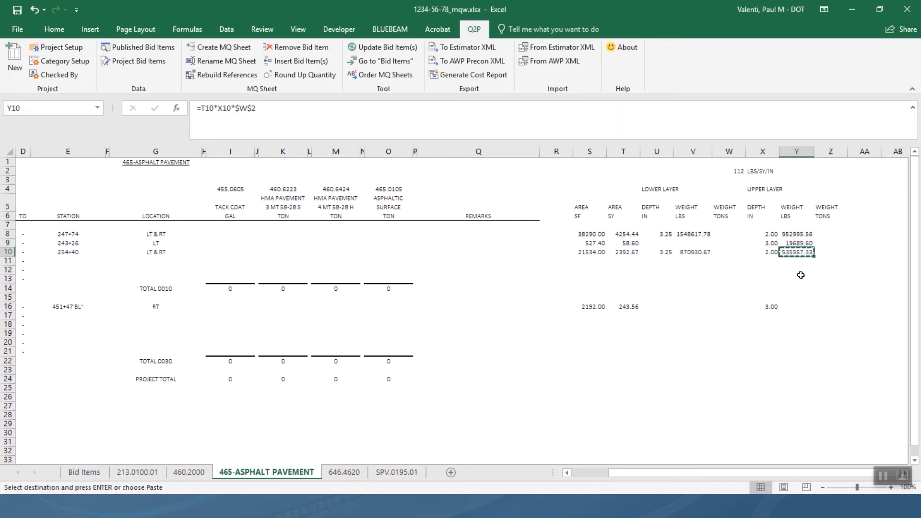
{"action": "left_click", "coordinate": [800, 306]}
{"action": "key", "text": "ctrl+v"}
{"action": "left_click", "coordinate": [791, 280]}
{"action": "key", "text": "Escape"}
{"action": "key", "text": "Escape"}
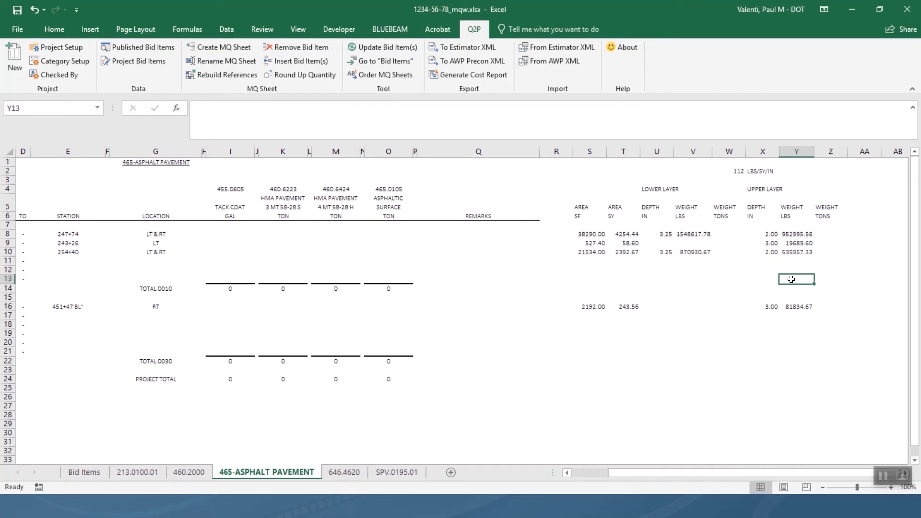
Enter =V8/2000 in W8 to convert row 8's lower-layer weight to tons.
{"action": "key", "text": "Up"}
{"action": "key", "text": "Up"}
{"action": "key", "text": "Up"}
{"action": "key", "text": "Up"}
{"action": "key", "text": "Up"}
{"action": "key", "text": "Left"}
{"action": "key", "text": "Left"}
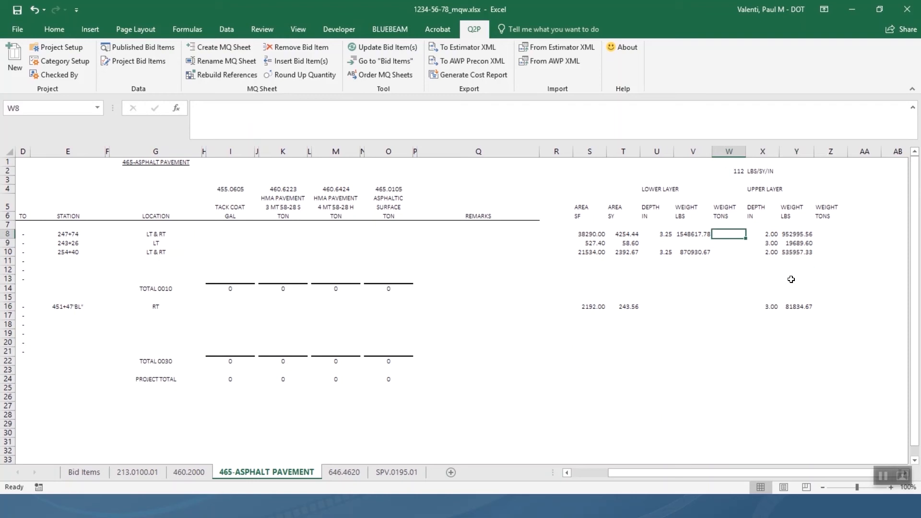
{"action": "type", "text": "="}
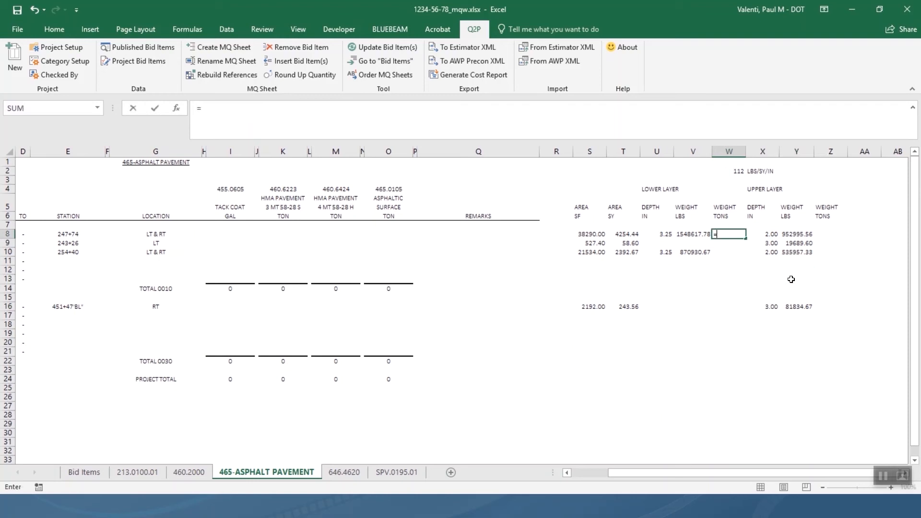
{"action": "left_click", "coordinate": [700, 235]}
{"action": "type", "text": "/2000"}
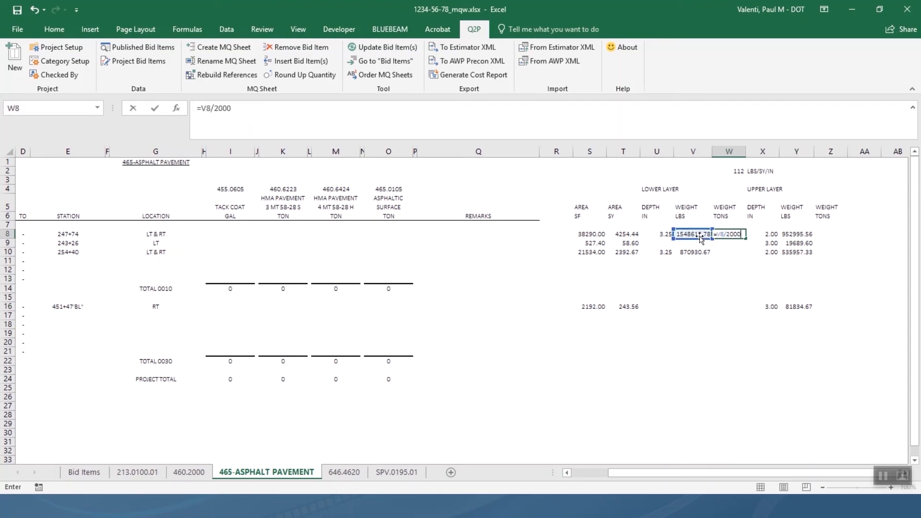
{"action": "key", "text": "Return"}
Copy the tons formula into W10, Z8:Z10 and Z16.
{"action": "left_click", "coordinate": [729, 235]}
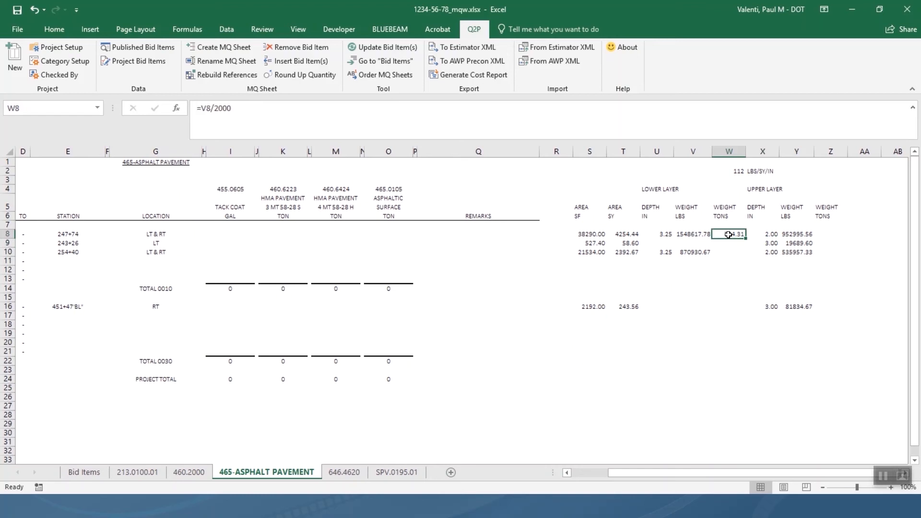
{"action": "key", "text": "ctrl+c"}
{"action": "left_click", "coordinate": [728, 253]}
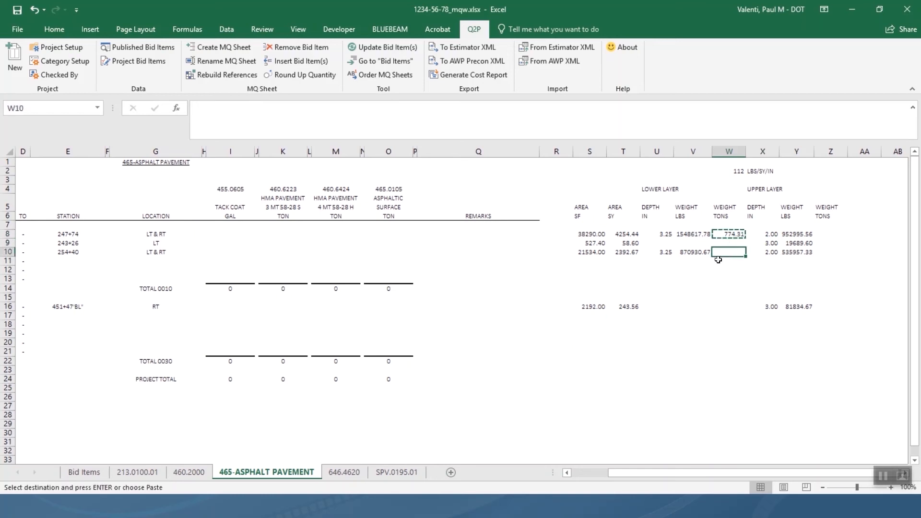
{"action": "key", "text": "ctrl+v"}
{"action": "left_click_drag", "start_coordinate": [822, 237], "coordinate": [832, 253]}
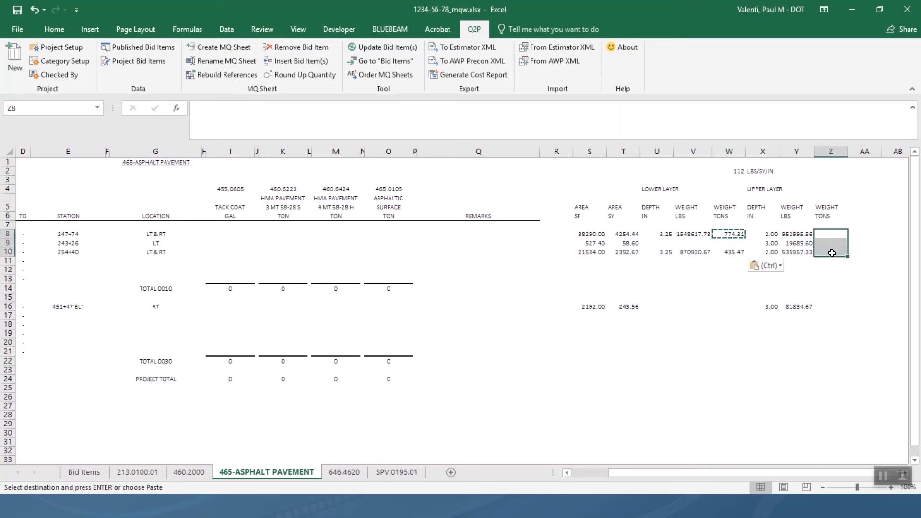
{"action": "key", "text": "ctrl+v"}
{"action": "left_click", "coordinate": [833, 305]}
{"action": "key", "text": "ctrl+v"}
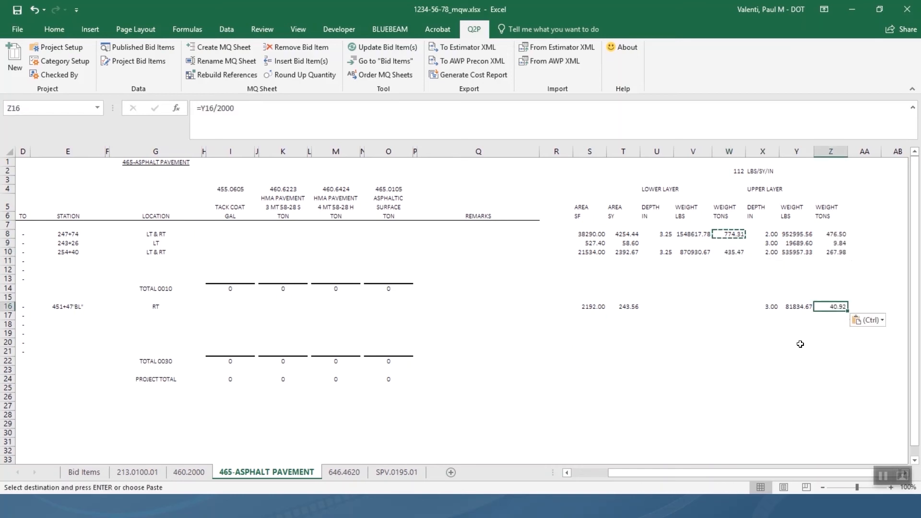
{"action": "key", "text": "Escape"}
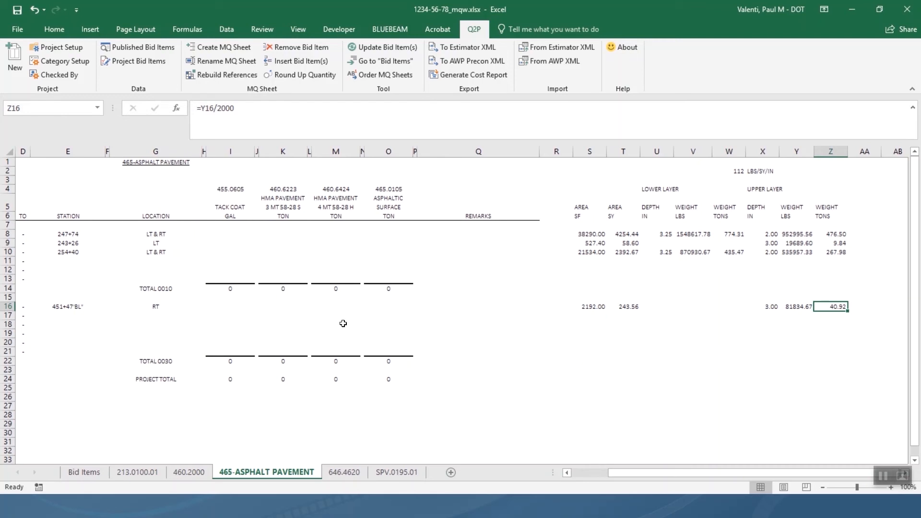
Set K8 to =W8 and copy it to K10, giving 774 and 435 tons.
{"action": "left_click", "coordinate": [277, 236]}
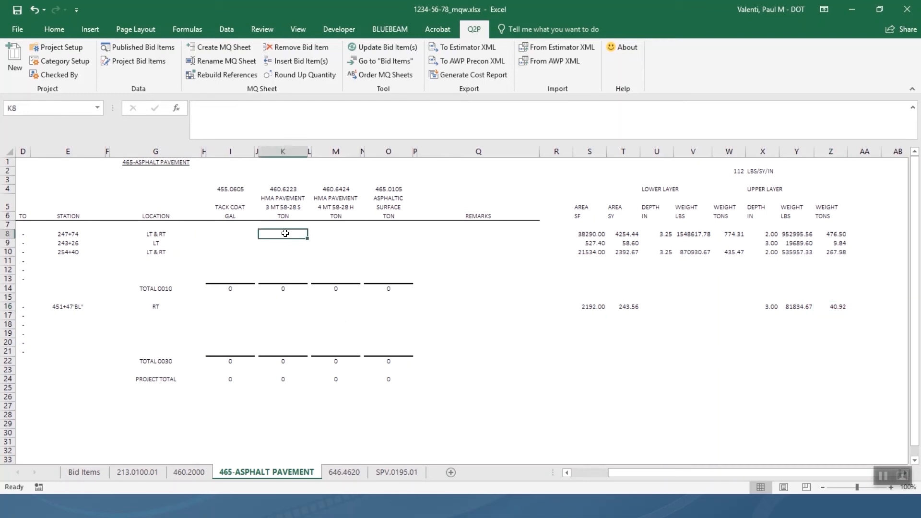
{"action": "type", "text": "="}
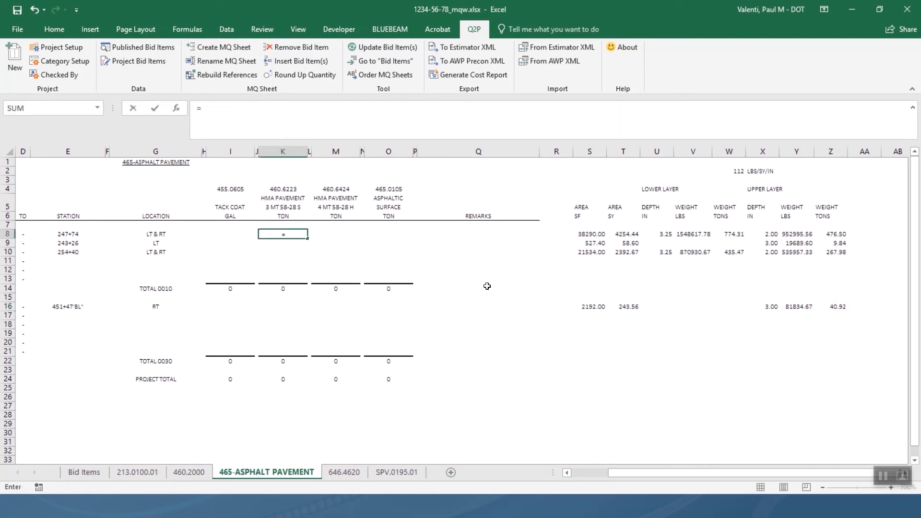
{"action": "left_click", "coordinate": [735, 236]}
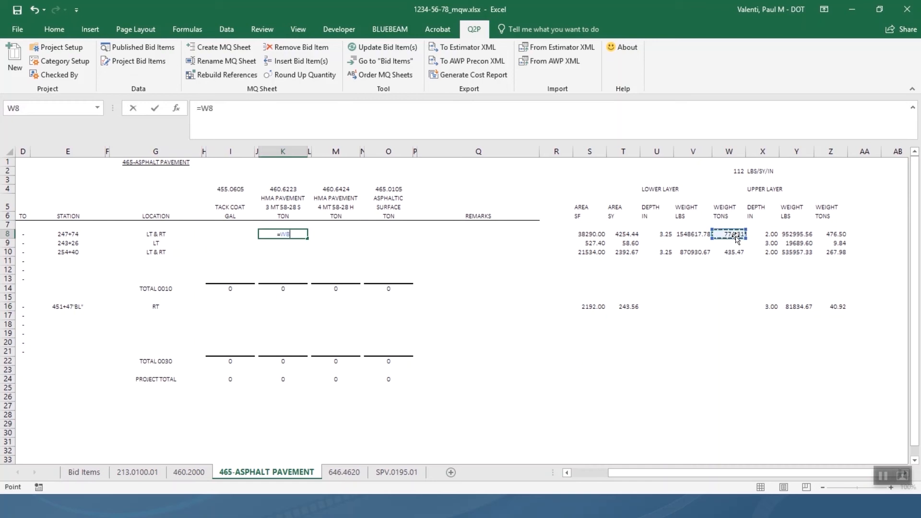
{"action": "key", "text": "Return"}
{"action": "key", "text": "Down"}
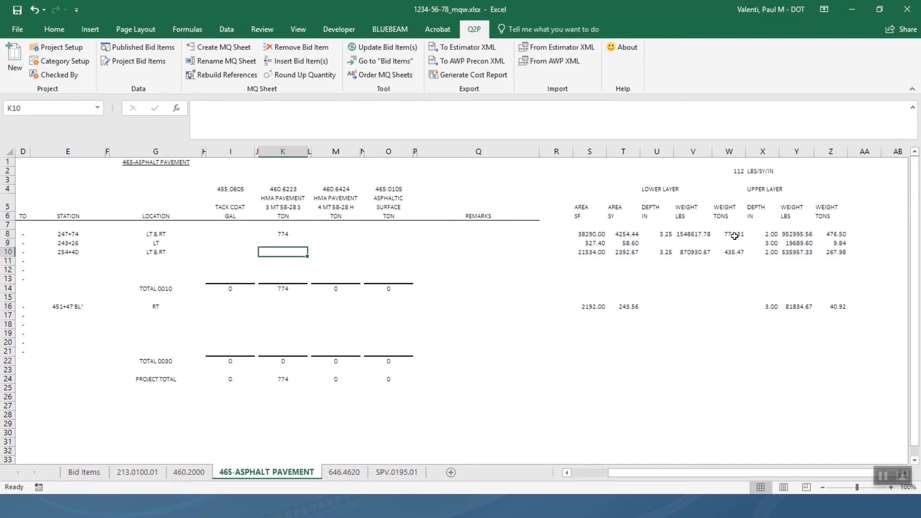
{"action": "left_click", "coordinate": [284, 242]}
{"action": "scroll", "coordinate": [352, 243], "scroll_direction": "left", "scroll_amount": 1}
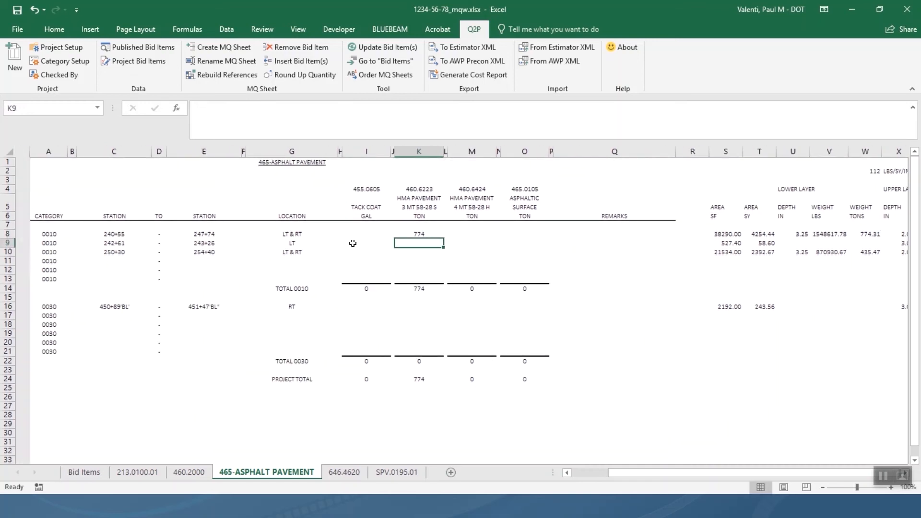
{"action": "left_click", "coordinate": [404, 235]}
{"action": "key", "text": "ctrl+c"}
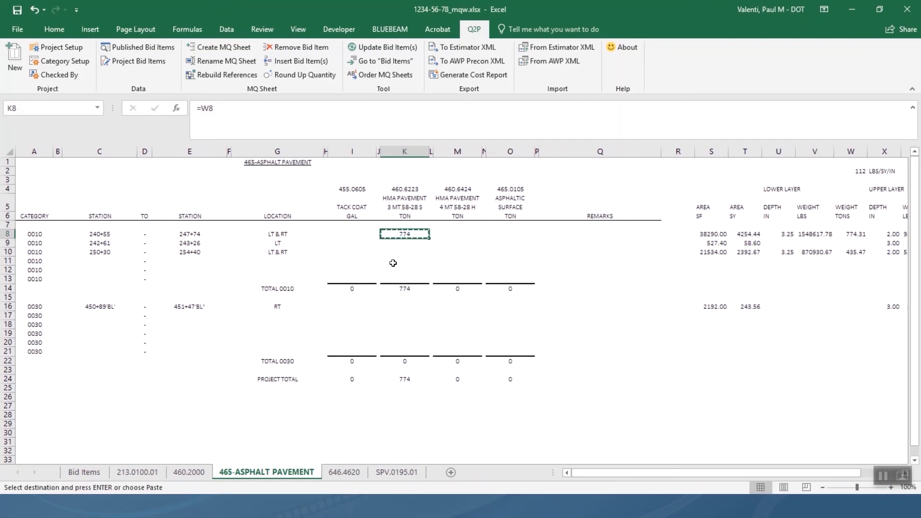
{"action": "left_click", "coordinate": [403, 252]}
{"action": "key", "text": "ctrl+v"}
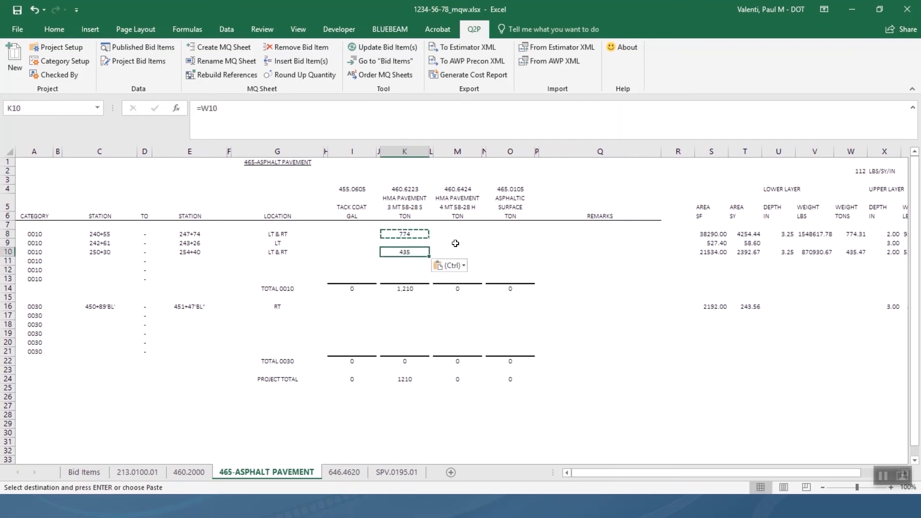
Set M8 to =Z8 and copy it to M10, giving 476 and 268 tons.
{"action": "left_click", "coordinate": [458, 234]}
{"action": "type", "text": "="}
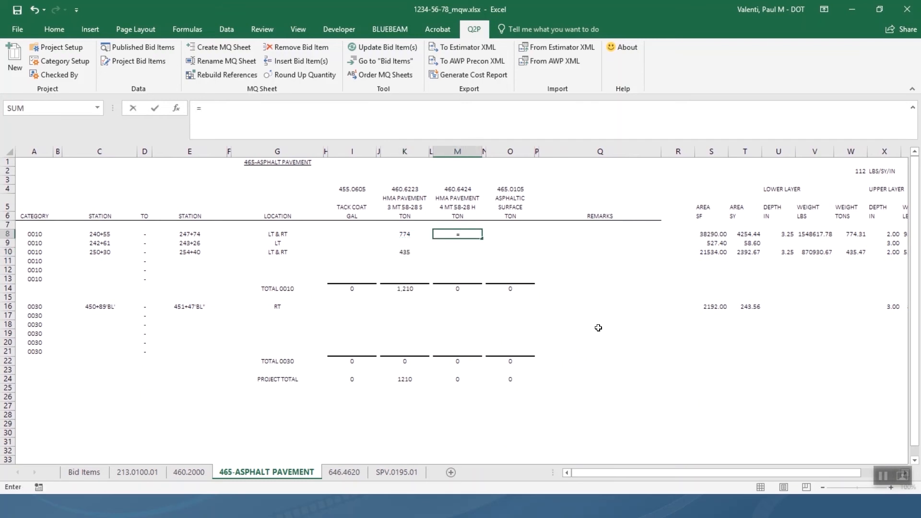
{"action": "left_click_drag", "start_coordinate": [797, 472], "coordinate": [847, 471]}
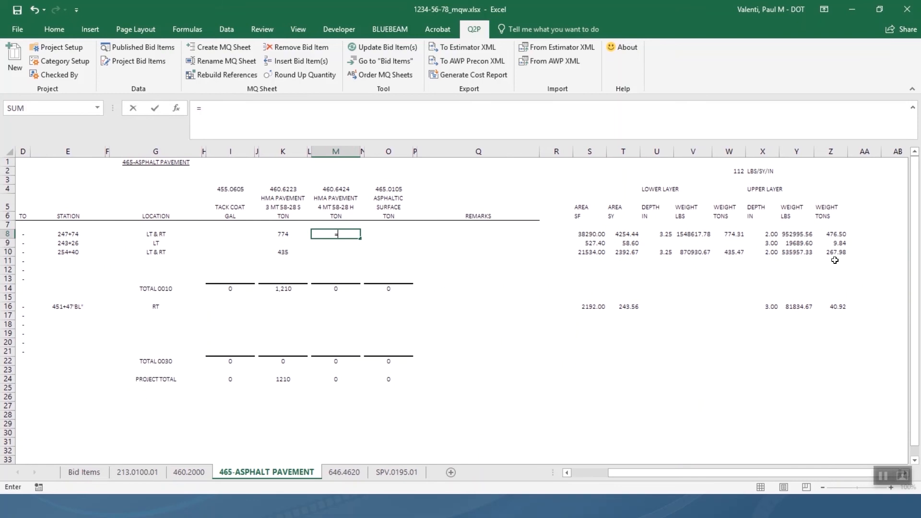
{"action": "left_click", "coordinate": [835, 235]}
{"action": "key", "text": "Return"}
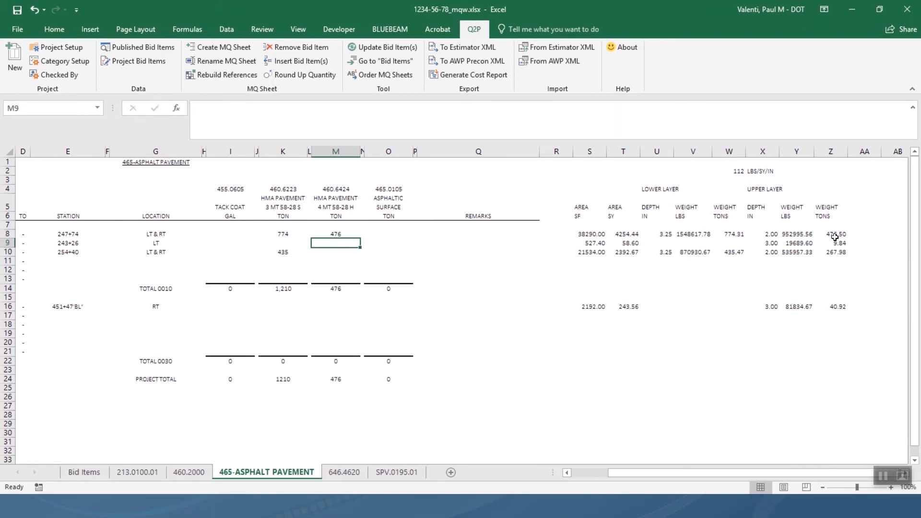
{"action": "left_click", "coordinate": [334, 233]}
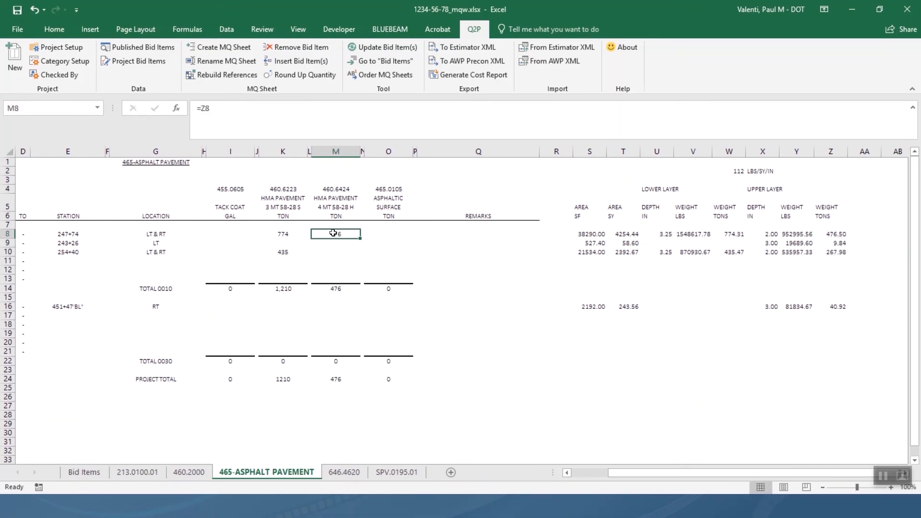
{"action": "key", "text": "ctrl+c"}
{"action": "left_click", "coordinate": [337, 253]}
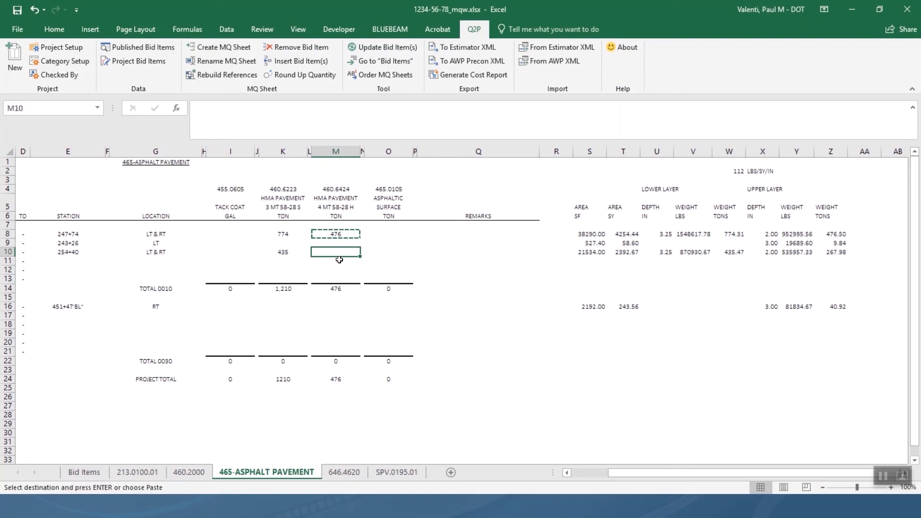
{"action": "key", "text": "ctrl+v"}
Set O9 to =Z9 and O16 to =Z16, showing 10 and 41 tons.
{"action": "left_click", "coordinate": [380, 235]}
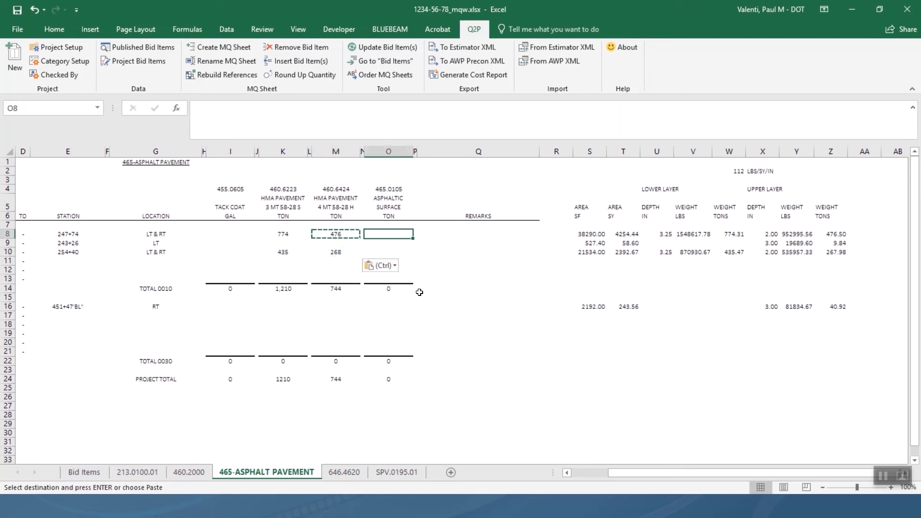
{"action": "left_click", "coordinate": [393, 248]}
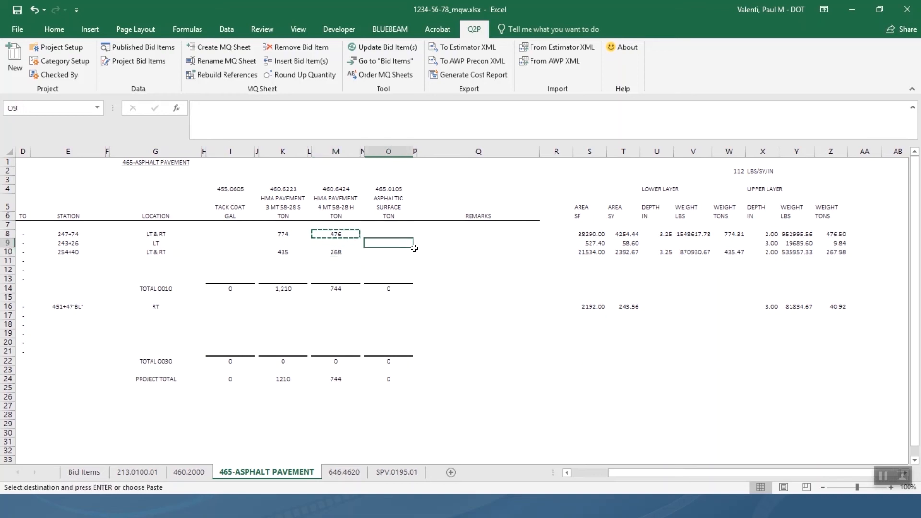
{"action": "type", "text": "="}
{"action": "left_click", "coordinate": [825, 243]}
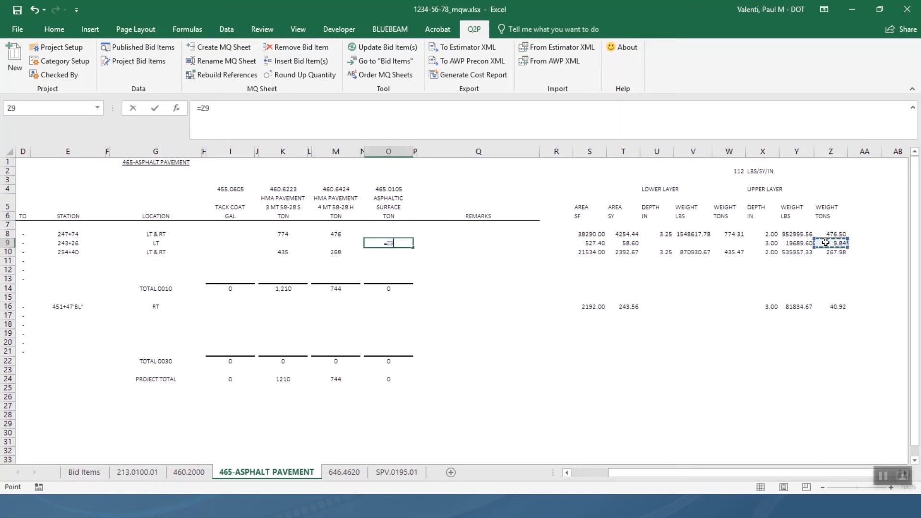
{"action": "key", "text": "Return"}
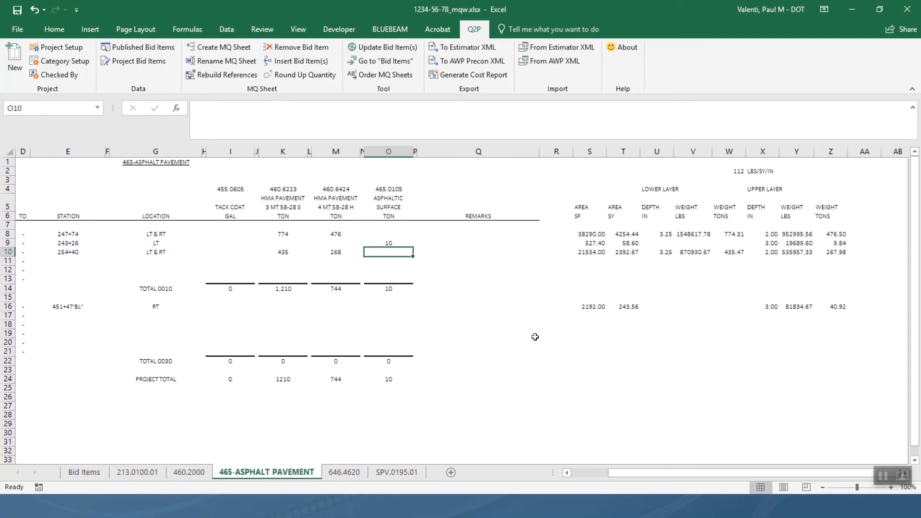
{"action": "left_click", "coordinate": [387, 307]}
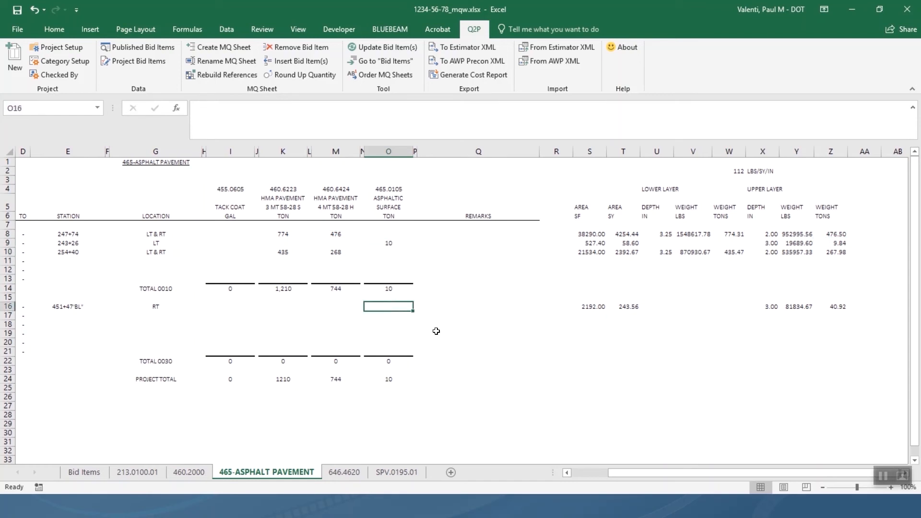
{"action": "type", "text": "="}
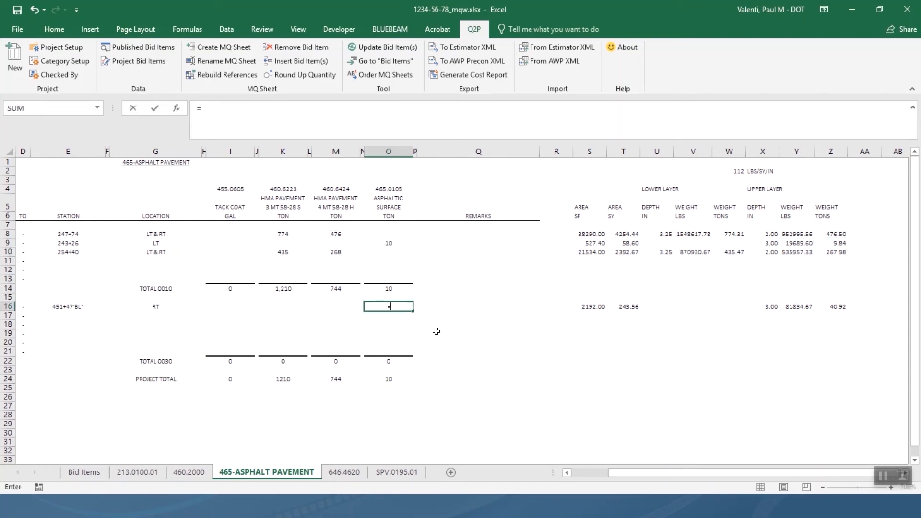
{"action": "left_click", "coordinate": [843, 307]}
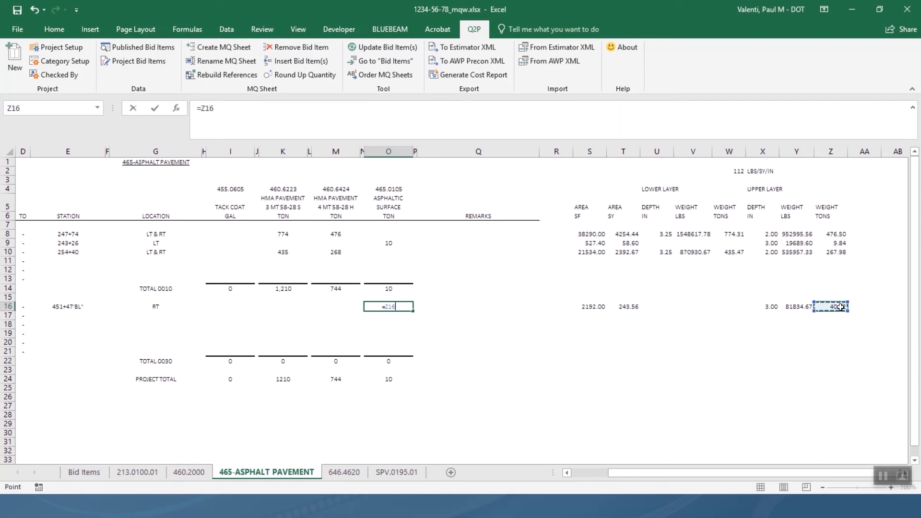
{"action": "key", "text": "Return"}
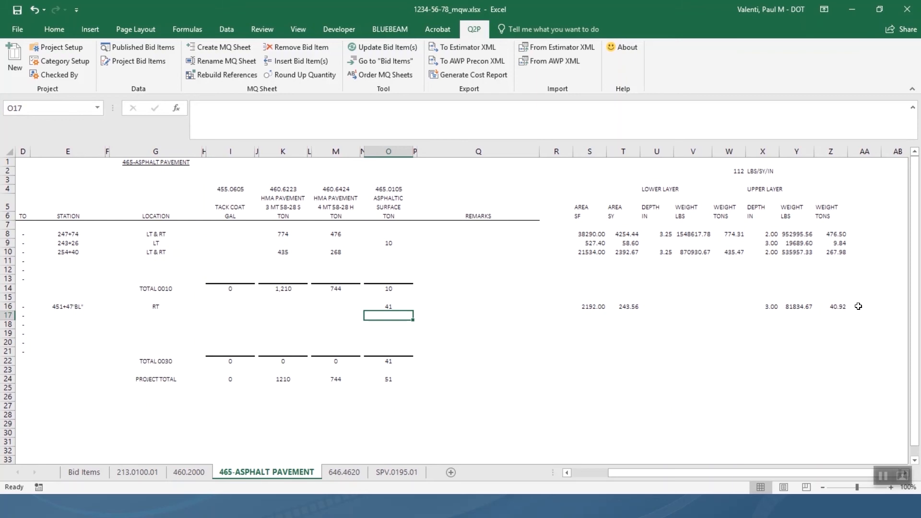
{"action": "right_click", "coordinate": [469, 246]}
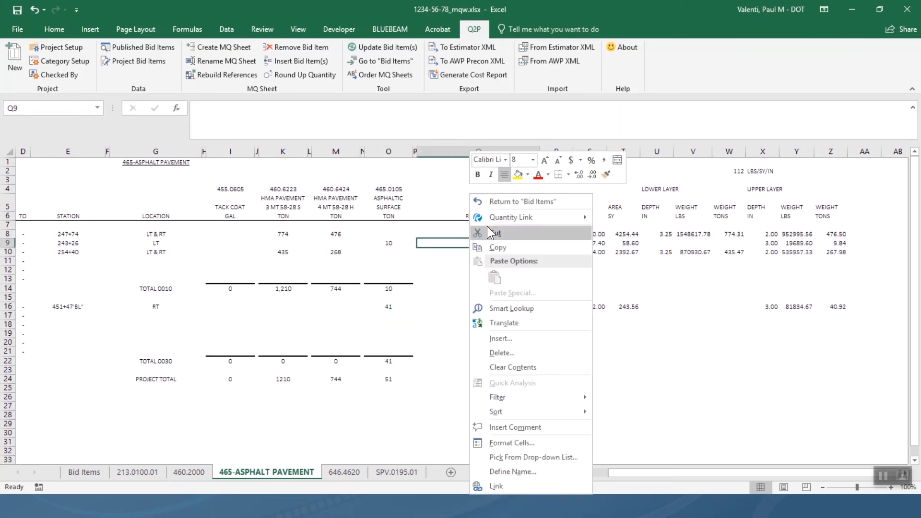
{"action": "left_click", "coordinate": [505, 203]}
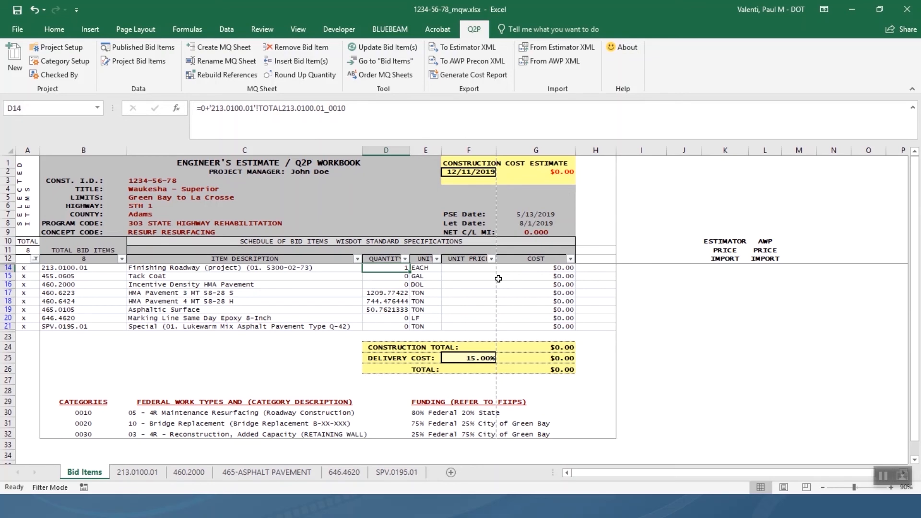
{"action": "right_click", "coordinate": [380, 294]}
{"action": "left_click", "coordinate": [450, 17]}
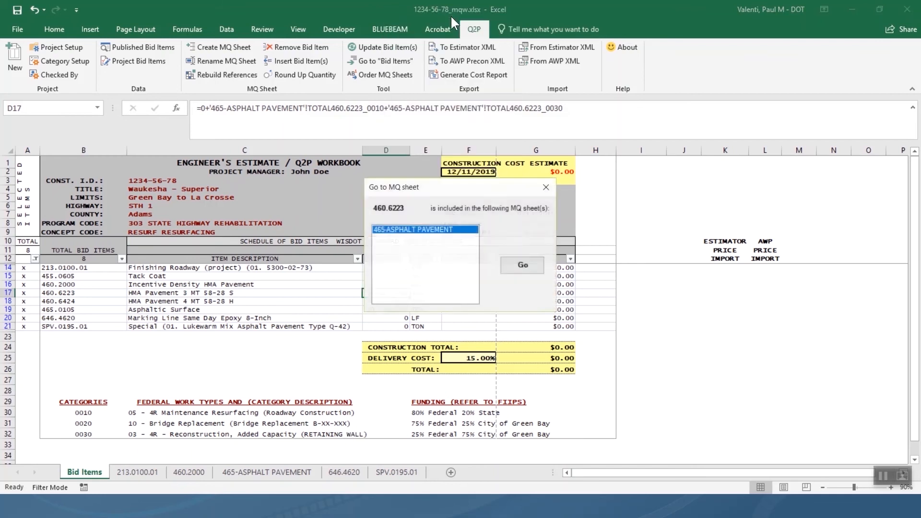
{"action": "left_click", "coordinate": [523, 264]}
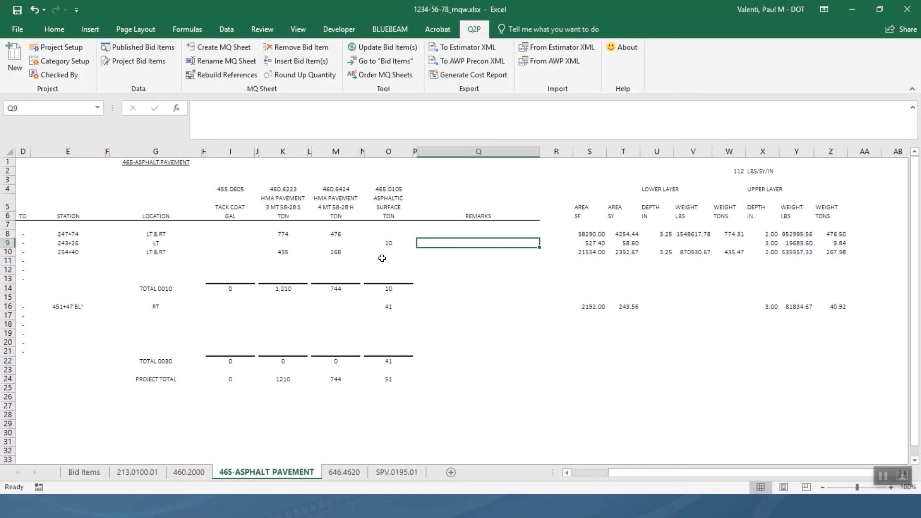
{"action": "left_click", "coordinate": [281, 233]}
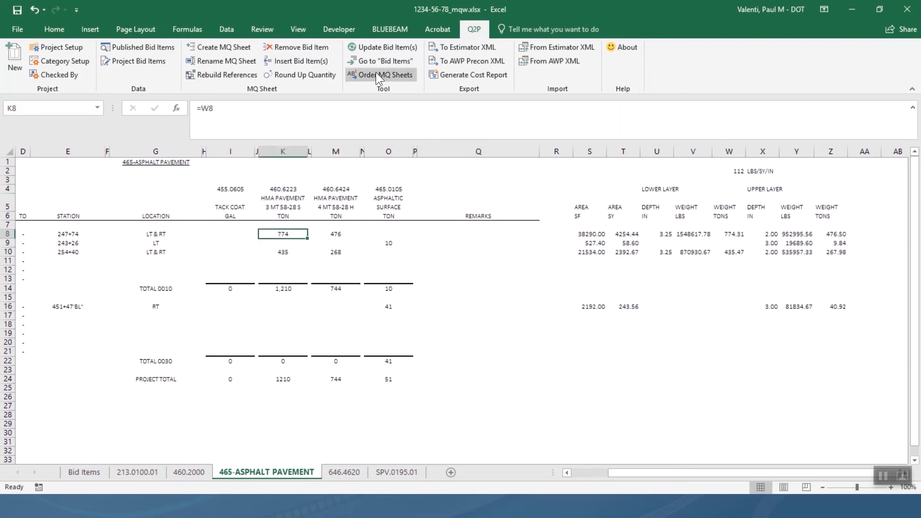
Round up the K8, K10 and M8:M10 quantities to whole tons, e.g. 775 and 436.
{"action": "left_click", "coordinate": [314, 76]}
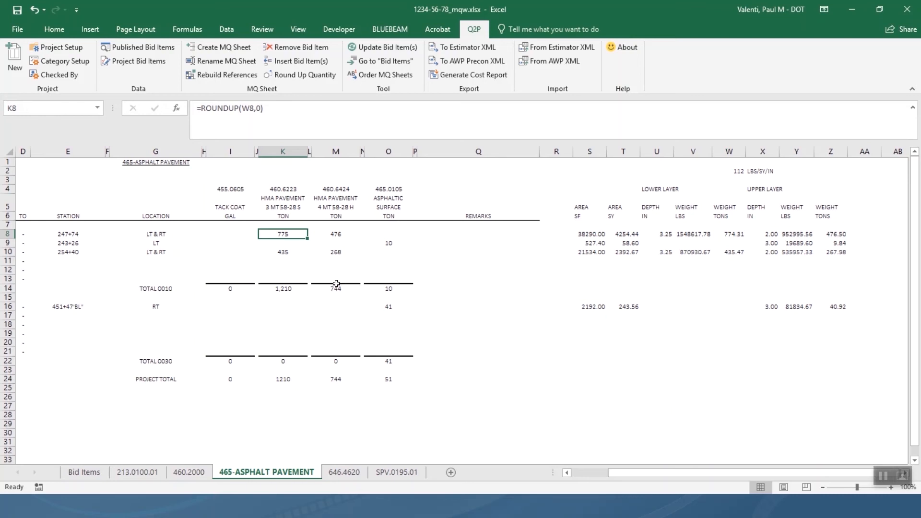
{"action": "left_click", "coordinate": [278, 248]}
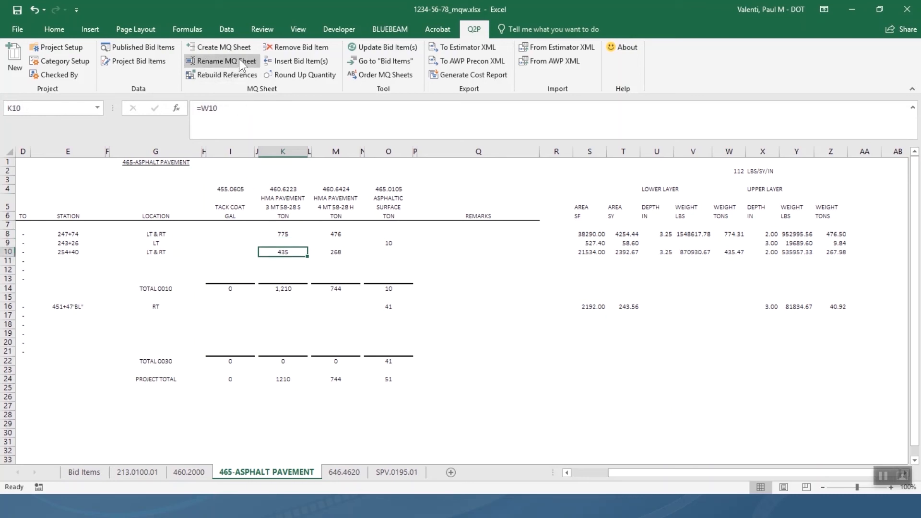
{"action": "left_click", "coordinate": [307, 72]}
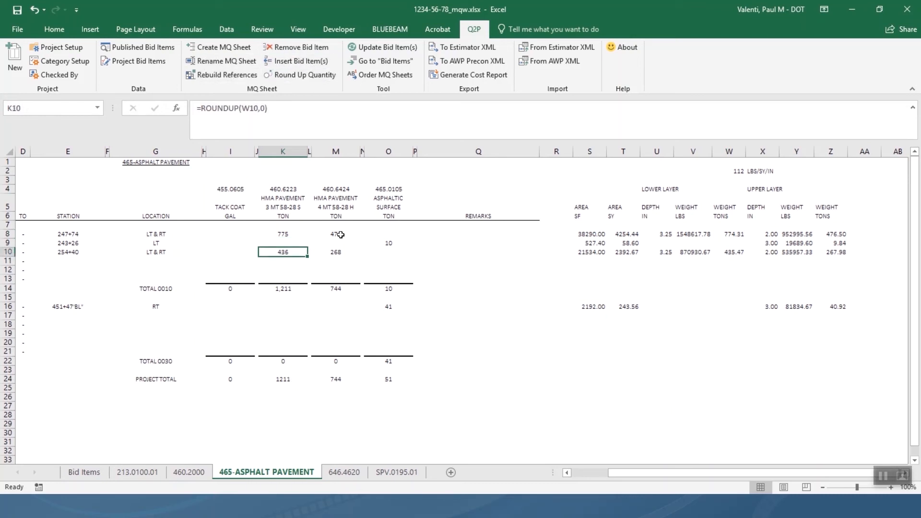
{"action": "left_click_drag", "start_coordinate": [340, 235], "coordinate": [339, 254]}
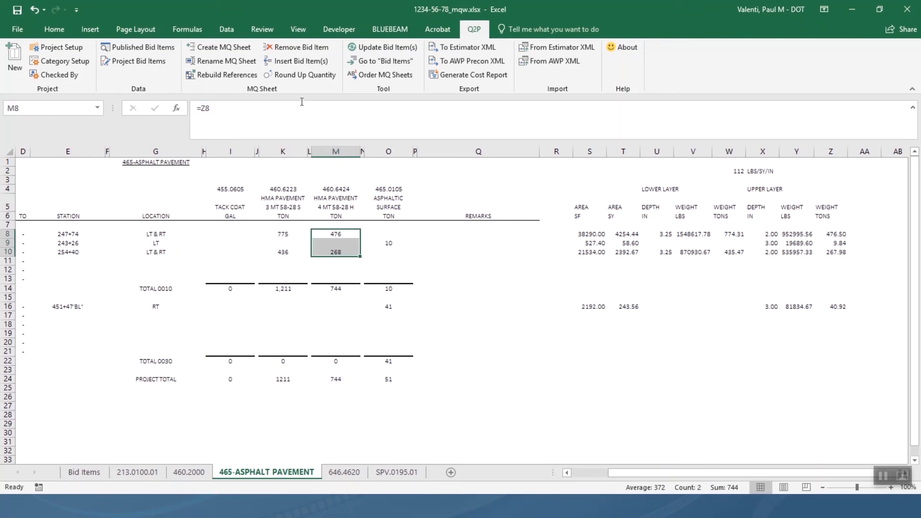
{"action": "left_click", "coordinate": [309, 76]}
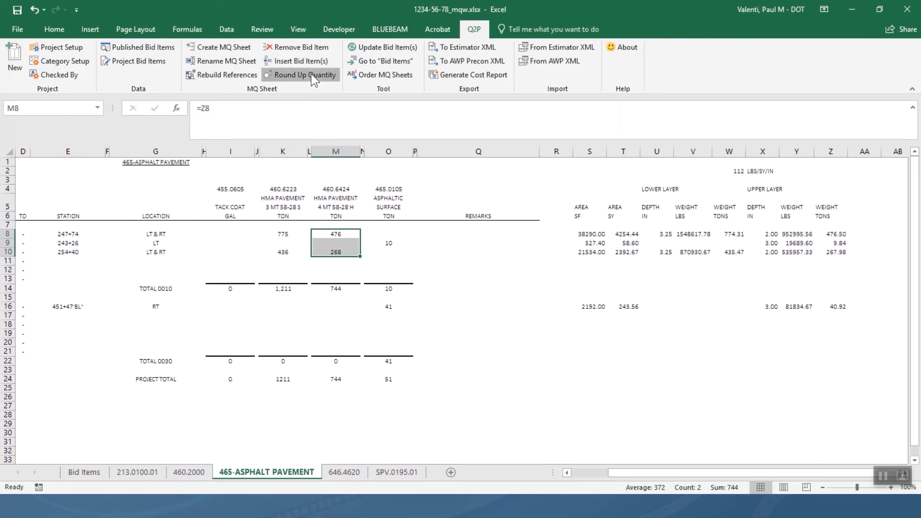
Round up the O9 and O16 asphaltic surface quantities with Round Up Quantity.
{"action": "left_click", "coordinate": [394, 241]}
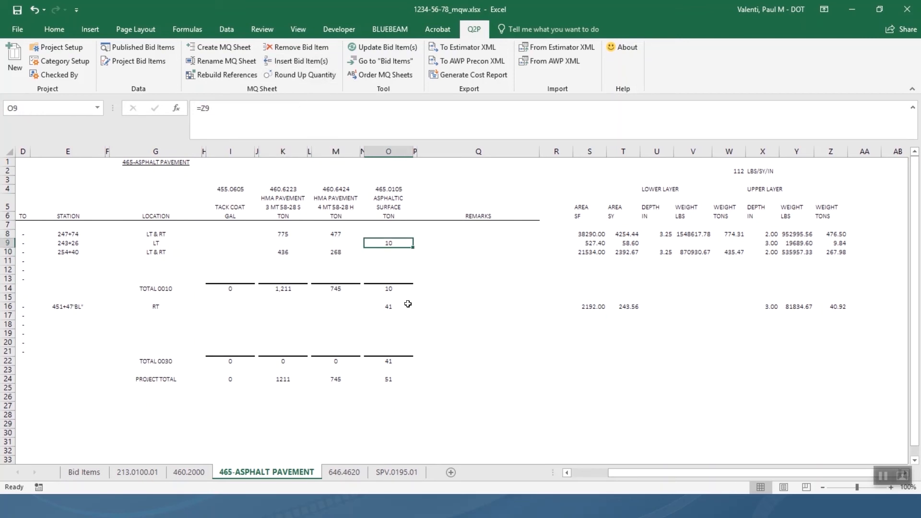
{"action": "left_click", "coordinate": [388, 308], "text": "ctrl"}
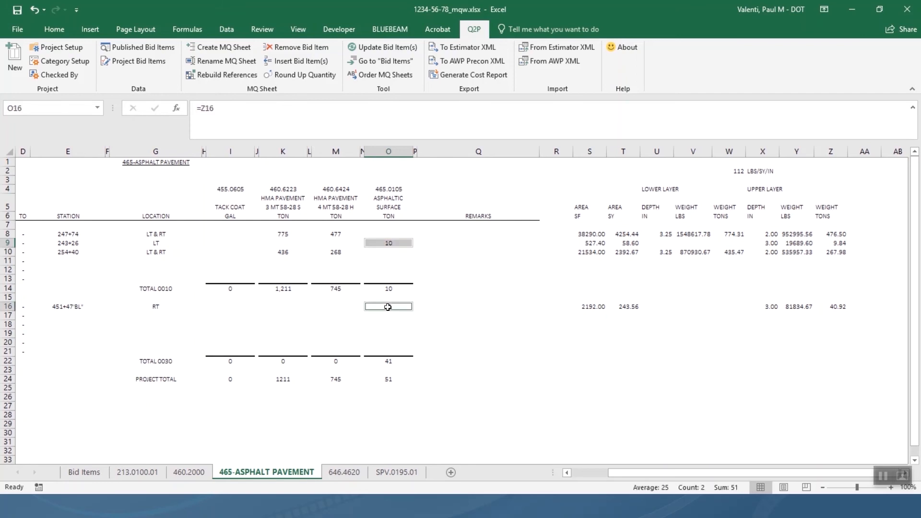
{"action": "left_click", "coordinate": [297, 76]}
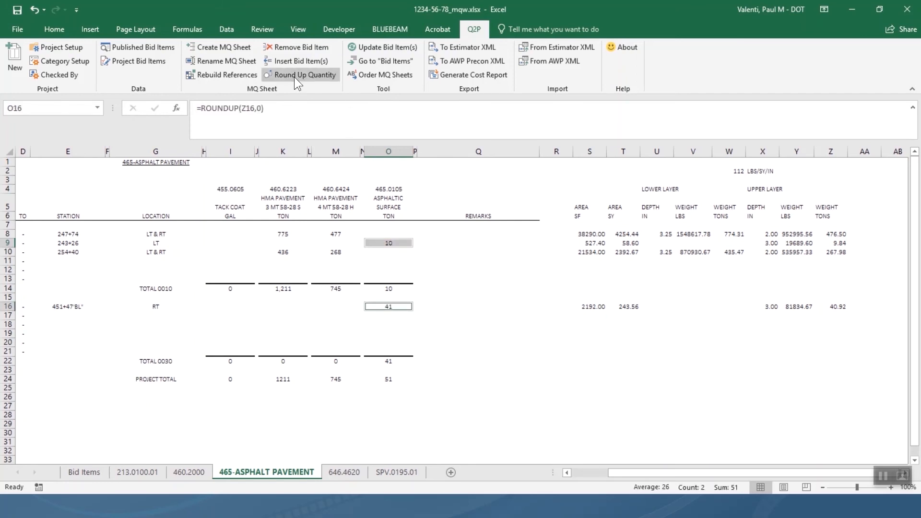
{"action": "left_click", "coordinate": [454, 261]}
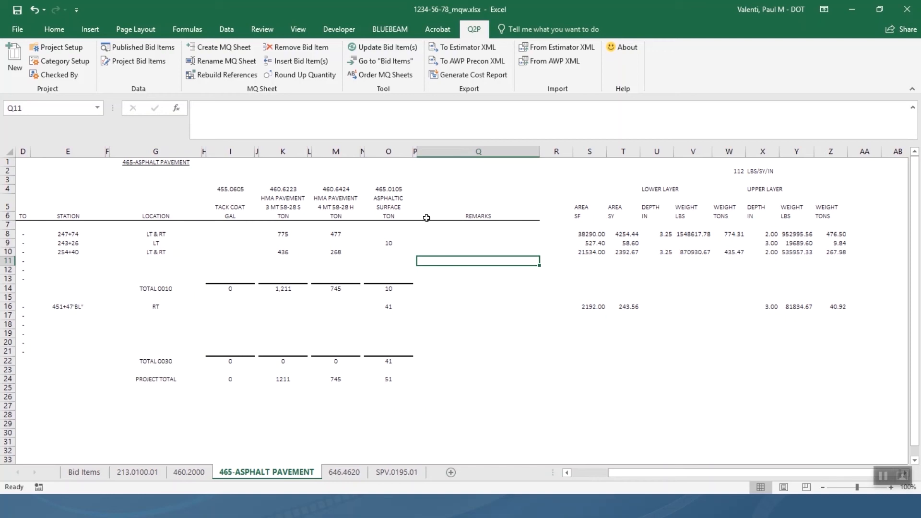
Widen the asphaltic surface column O and set column M's width to 12.
{"action": "left_click_drag", "start_coordinate": [409, 152], "coordinate": [448, 154]}
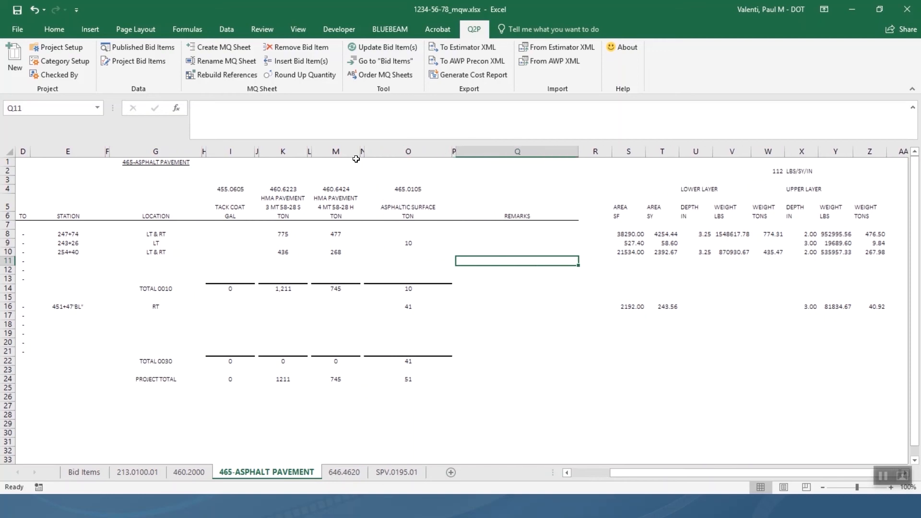
{"action": "left_click", "coordinate": [336, 151]}
{"action": "right_click", "coordinate": [339, 153]}
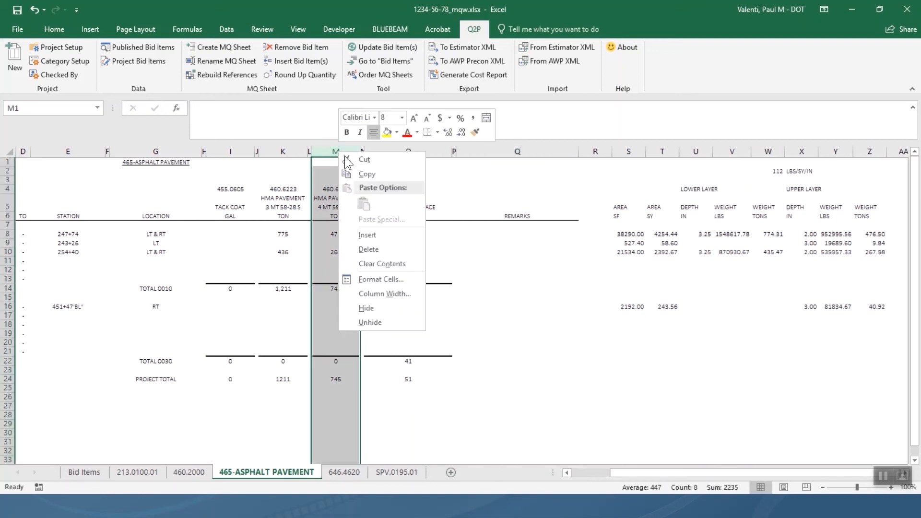
{"action": "left_click", "coordinate": [393, 292]}
{"action": "type", "text": "12"}
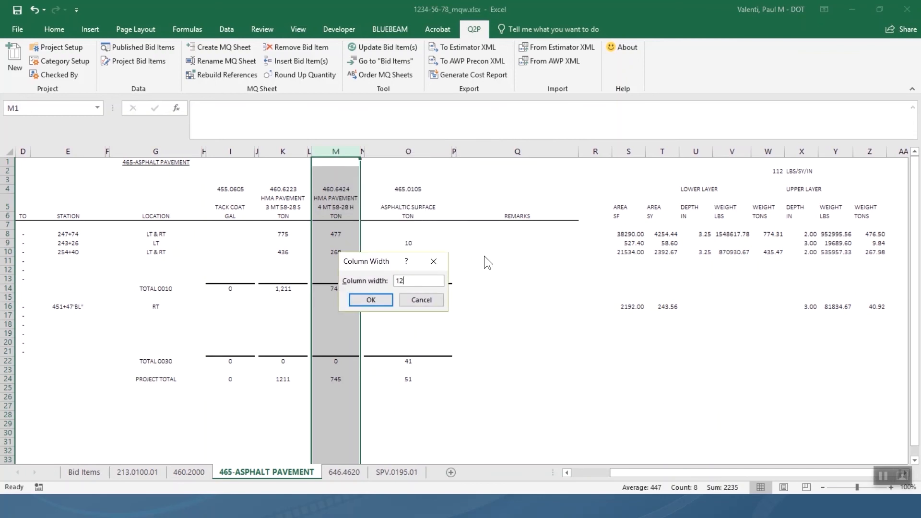
{"action": "key", "text": "Return"}
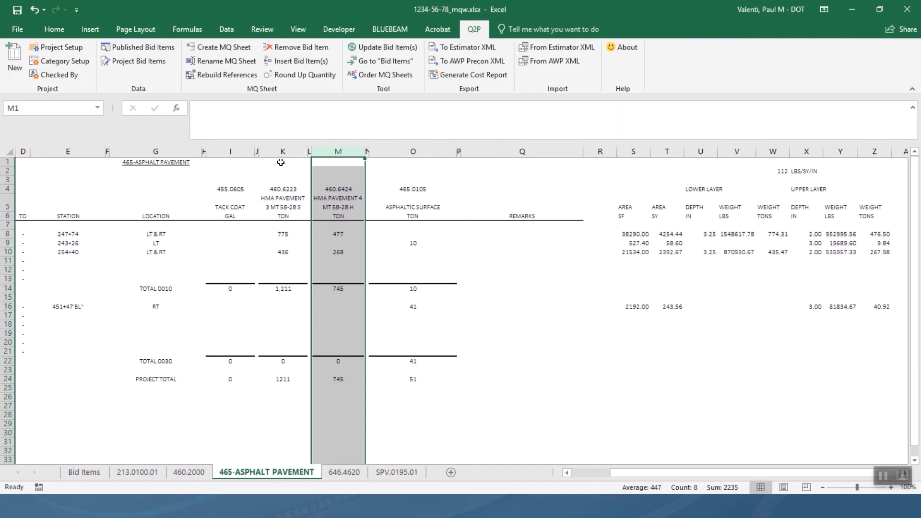
{"action": "left_click_drag", "start_coordinate": [282, 161], "coordinate": [283, 379]}
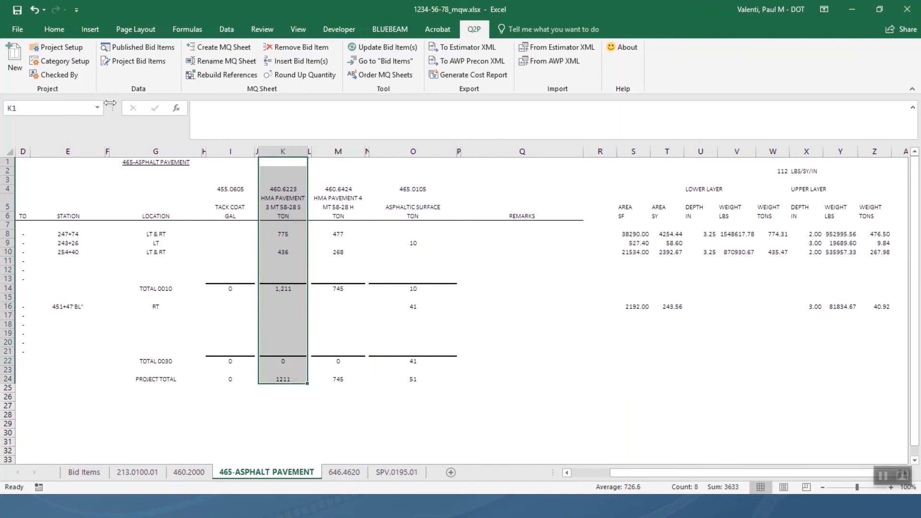
Apply a right border along K1:K24 from the title to the project total.
{"action": "left_click", "coordinate": [62, 29]}
{"action": "left_click", "coordinate": [165, 70]}
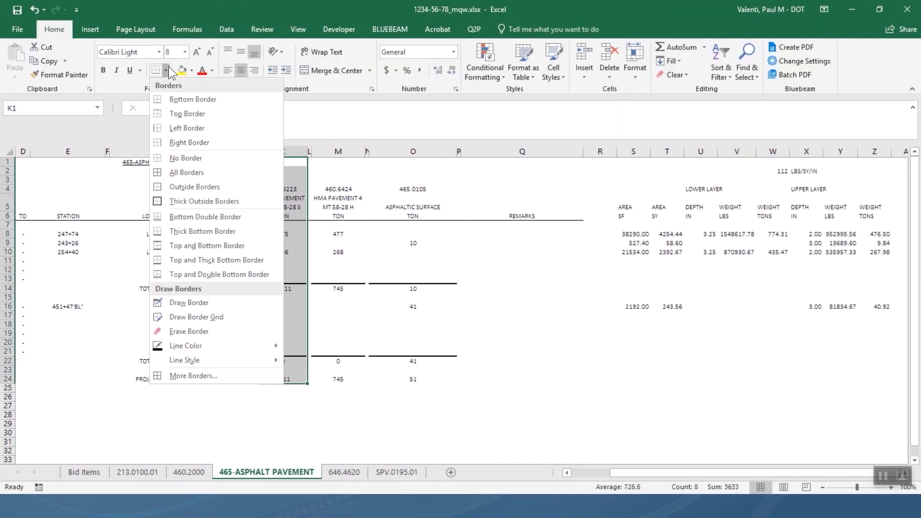
{"action": "left_click", "coordinate": [203, 140]}
{"action": "left_click", "coordinate": [503, 267]}
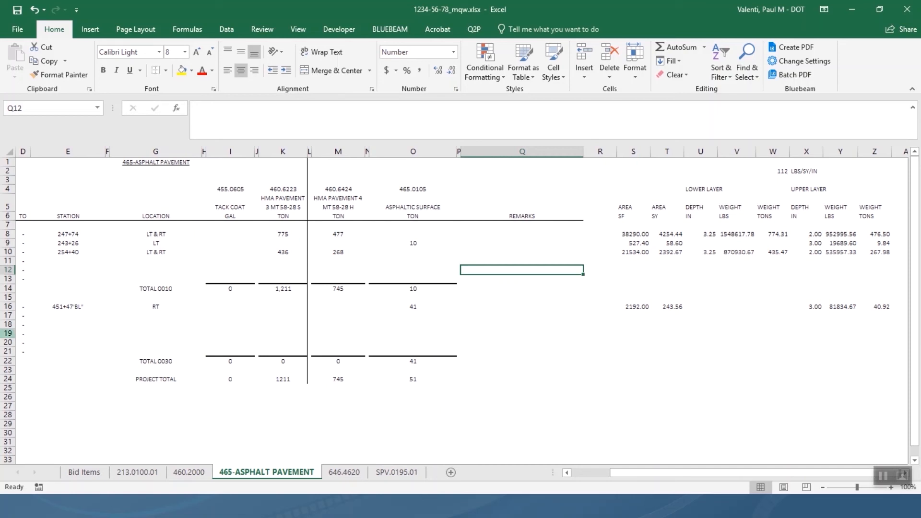
{"action": "left_click", "coordinate": [10, 334]}
Delete empty row 19 from the category 0030 block.
{"action": "right_click", "coordinate": [13, 335]}
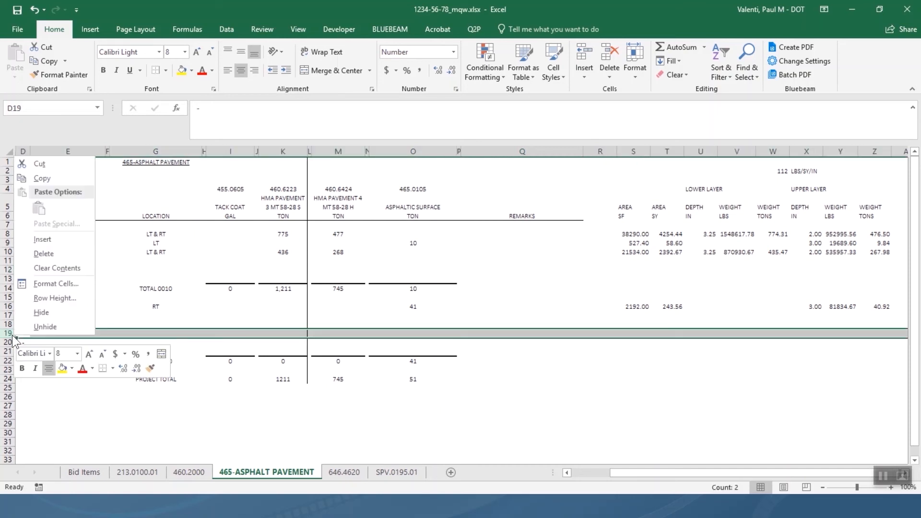
{"action": "left_click", "coordinate": [51, 255]}
{"action": "left_click", "coordinate": [215, 317]}
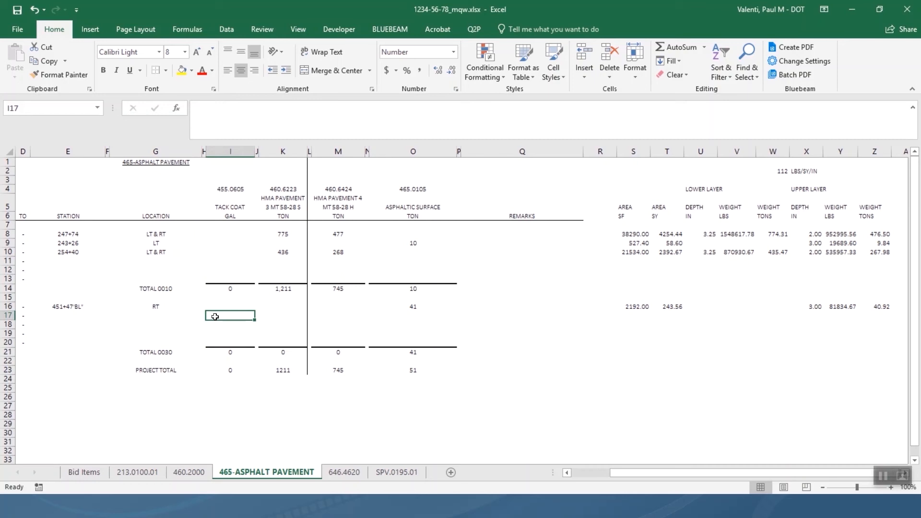
Change the title cell G1 to 'ASPHALT PAVEMENT SUMMARY'.
{"action": "left_click", "coordinate": [166, 163]}
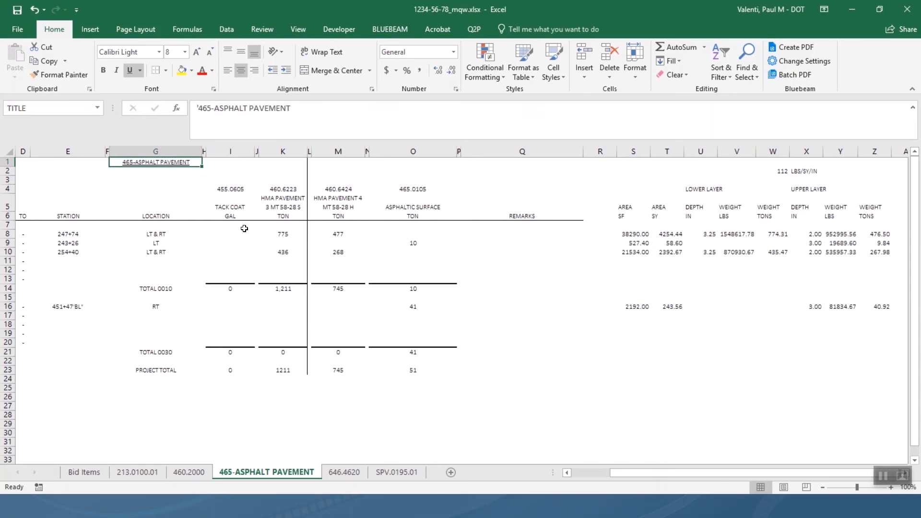
{"action": "type", "text": "ASPHALT"}
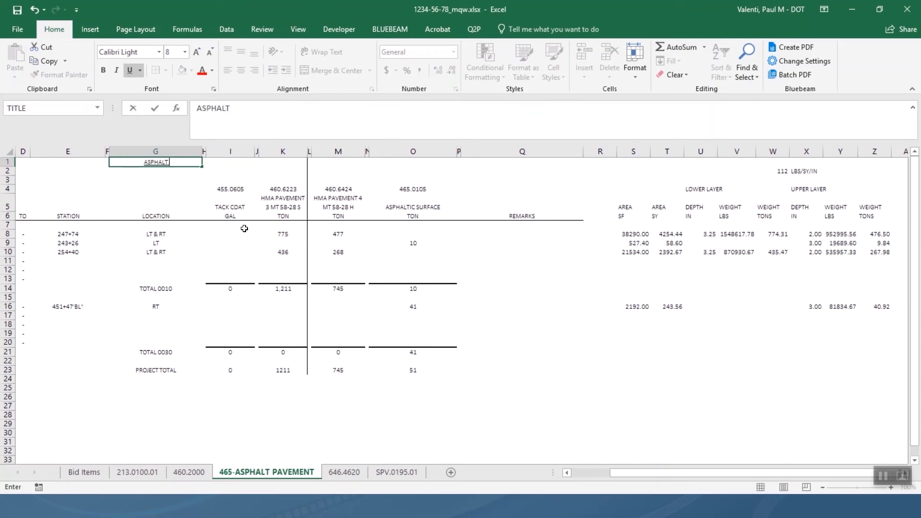
{"action": "type", "text": " PAVEMENT SUMMARY"}
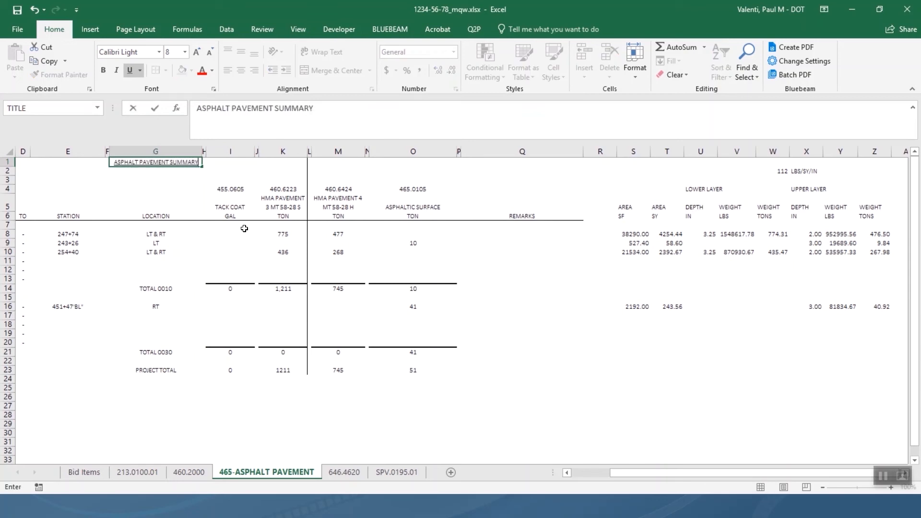
{"action": "key", "text": "Return"}
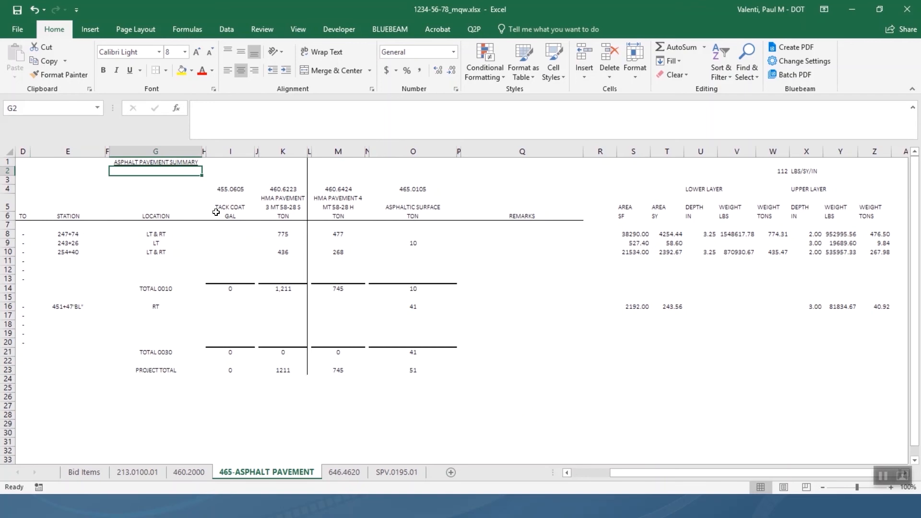
{"action": "scroll", "coordinate": [276, 227], "scroll_direction": "left", "scroll_amount": 3}
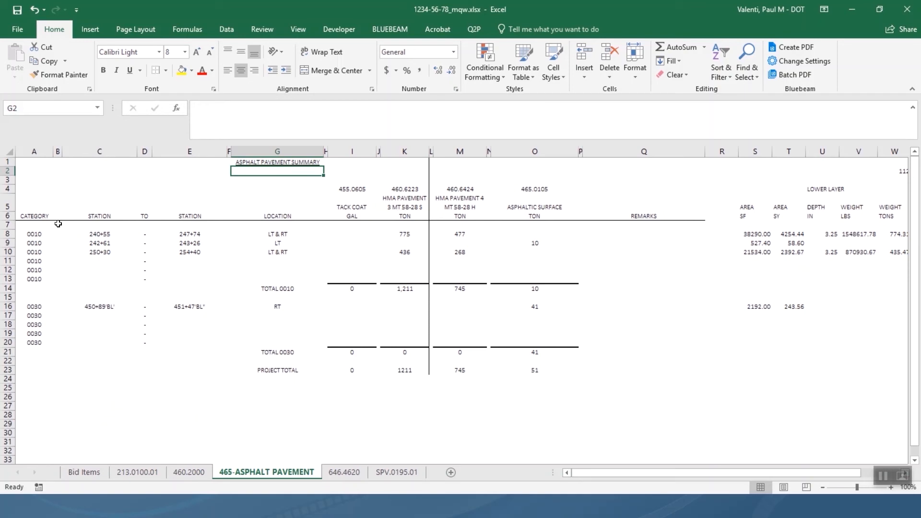
Switch from the slide show back to the 1234-56-78_mqw.xlsx Excel workbook.
{"action": "left_click", "coordinate": [277, 289]}
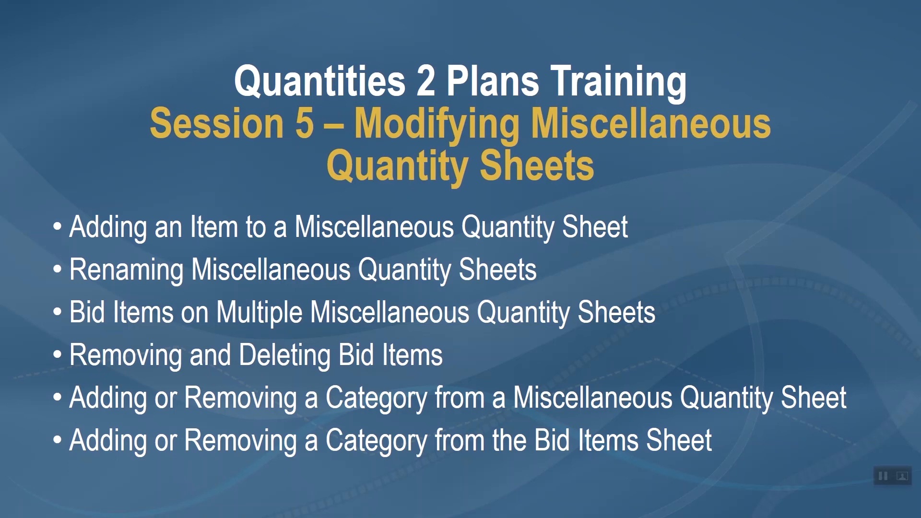
{"action": "key", "text": "alt+Tab"}
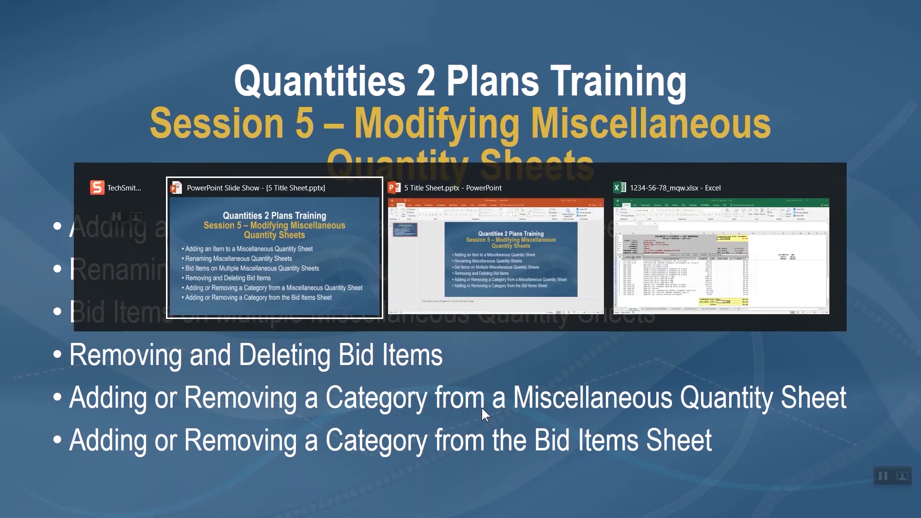
{"action": "left_click", "coordinate": [635, 263]}
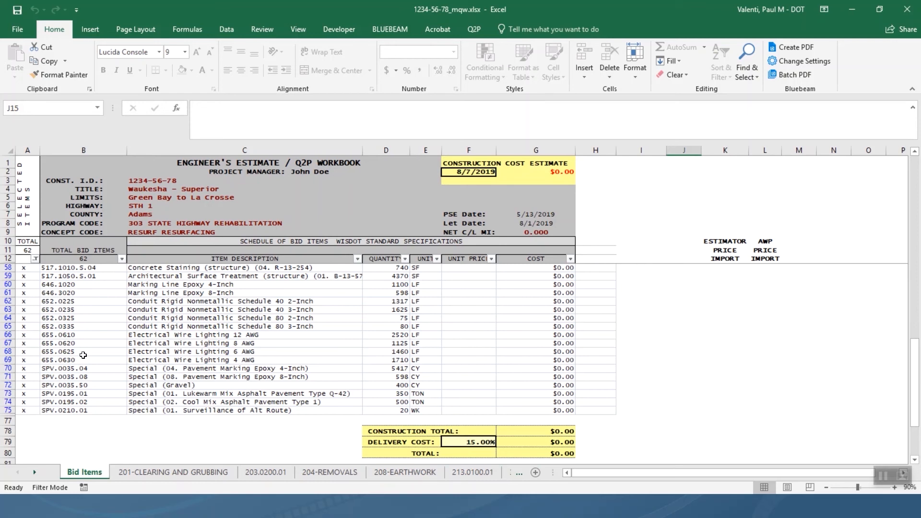
Go to the quantity sheet that includes bid item 646.1020.
{"action": "right_click", "coordinate": [89, 285]}
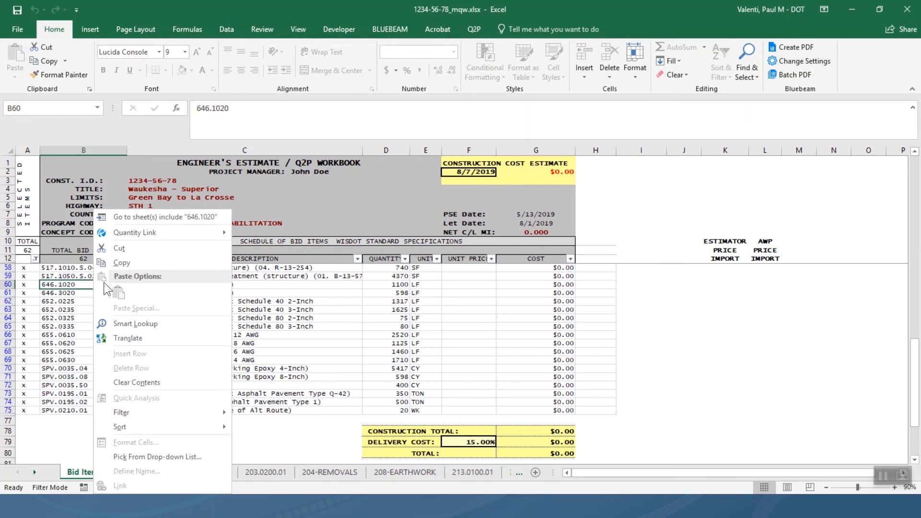
{"action": "left_click", "coordinate": [152, 217]}
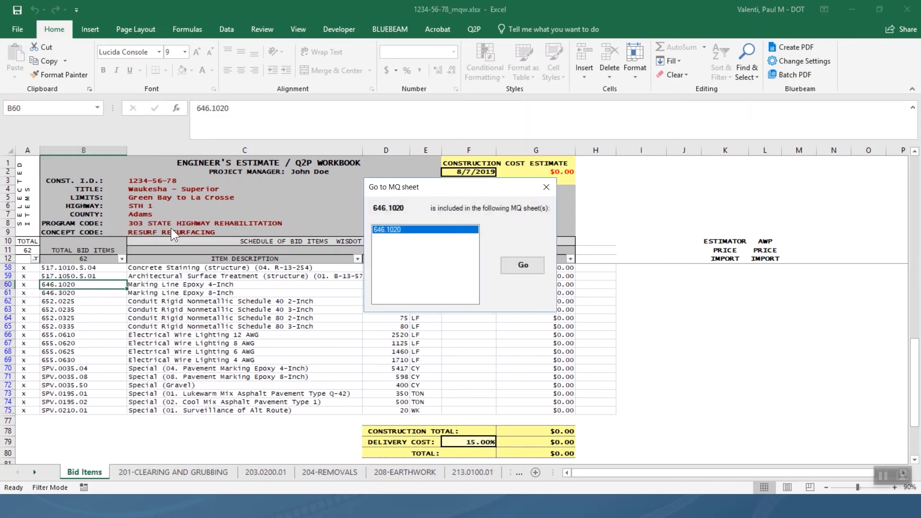
{"action": "left_click", "coordinate": [521, 265]}
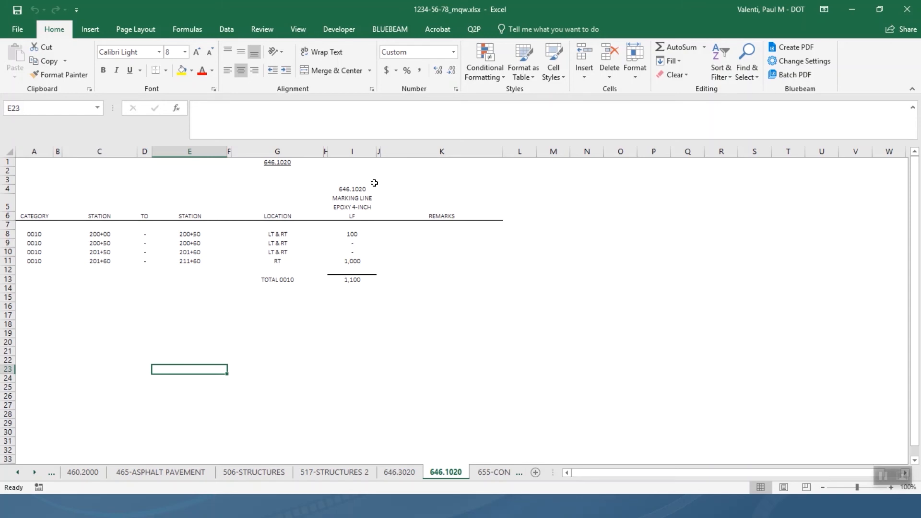
Open the Q2P Insert Bid Item(s) dialog.
{"action": "left_click", "coordinate": [474, 29]}
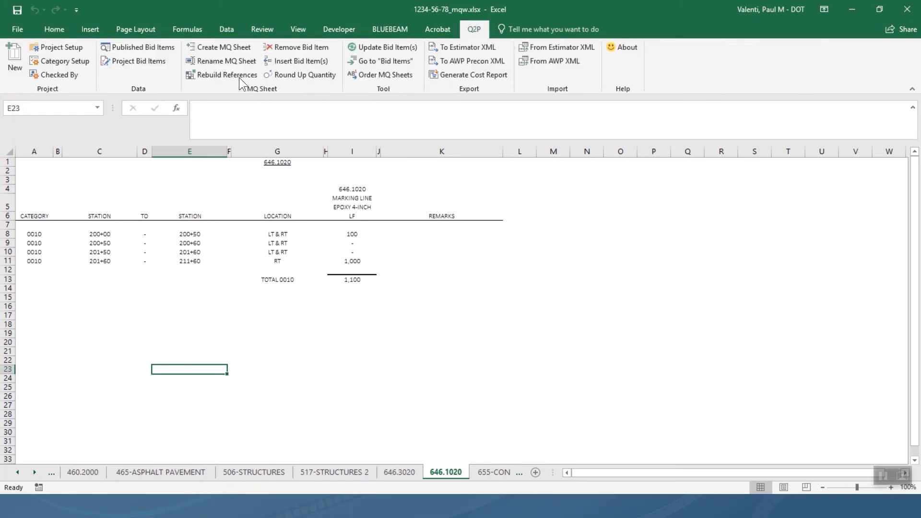
{"action": "left_click", "coordinate": [297, 65]}
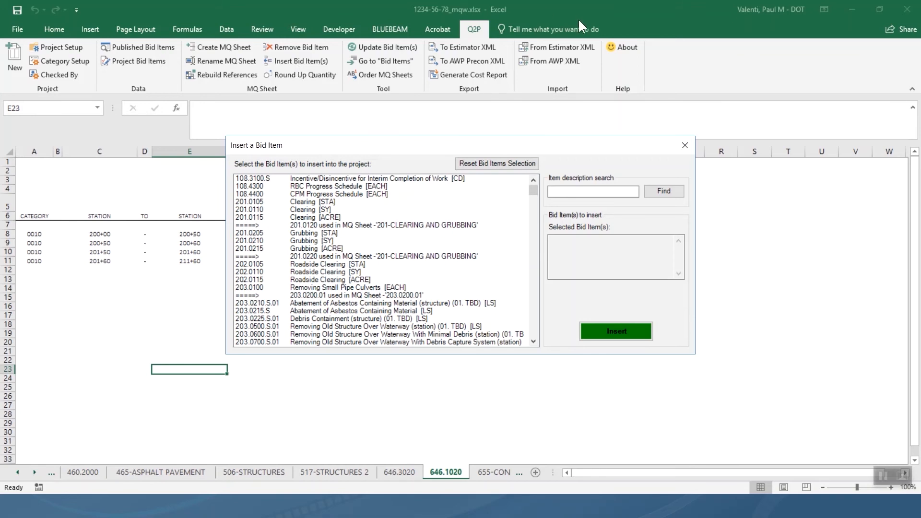
Search bid items for 'marking' and insert 646.6020 stop line and 646.6220 yield line.
{"action": "left_click", "coordinate": [581, 191]}
{"action": "type", "text": "marking"}
{"action": "left_click", "coordinate": [674, 192]}
{"action": "scroll", "coordinate": [534, 343], "scroll_direction": "down", "scroll_amount": 4}
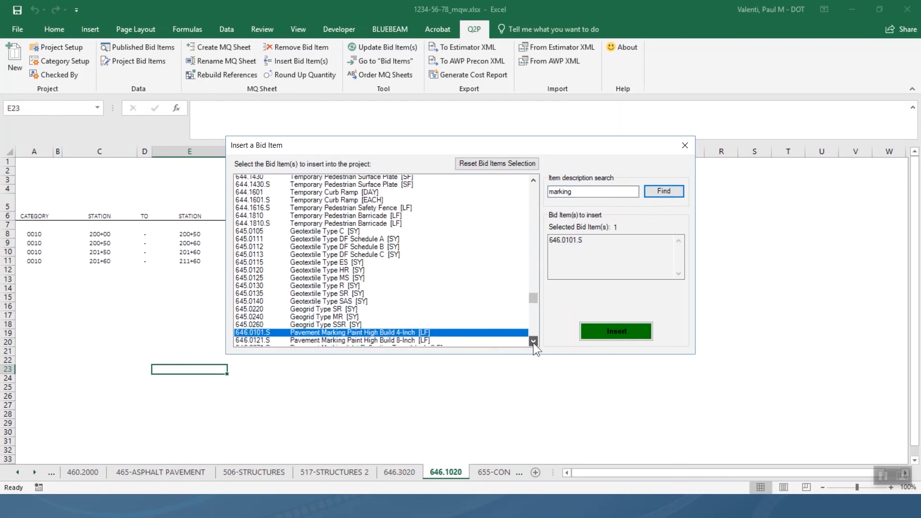
{"action": "scroll", "coordinate": [534, 343], "scroll_direction": "down", "scroll_amount": 1}
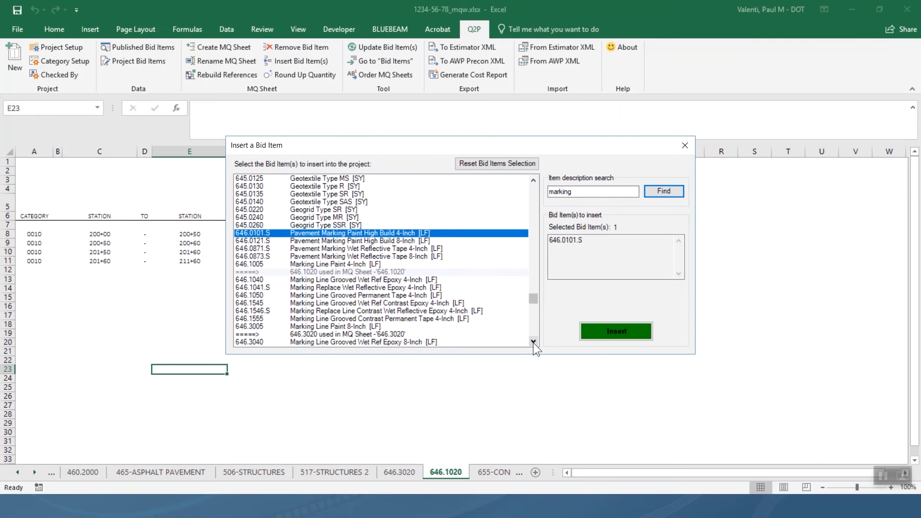
{"action": "scroll", "coordinate": [534, 343], "scroll_direction": "down", "scroll_amount": 2}
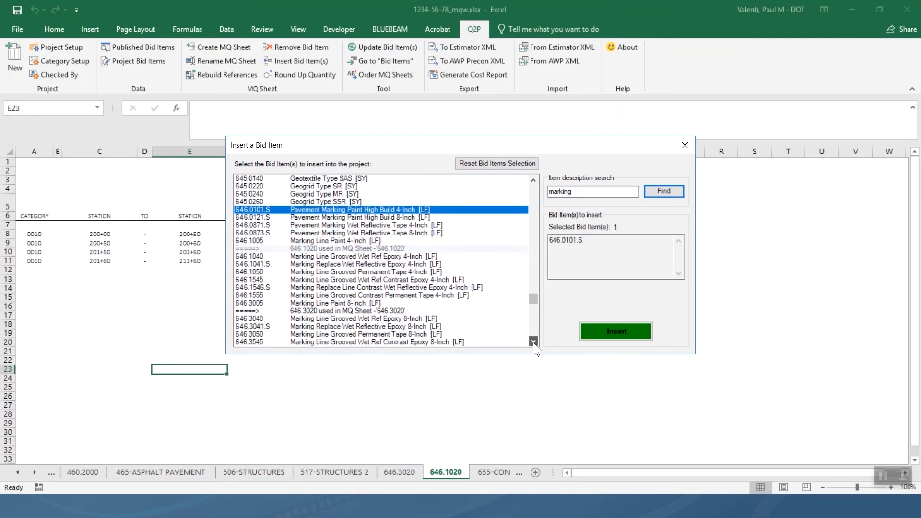
{"action": "scroll", "coordinate": [533, 342], "scroll_direction": "down", "scroll_amount": 3}
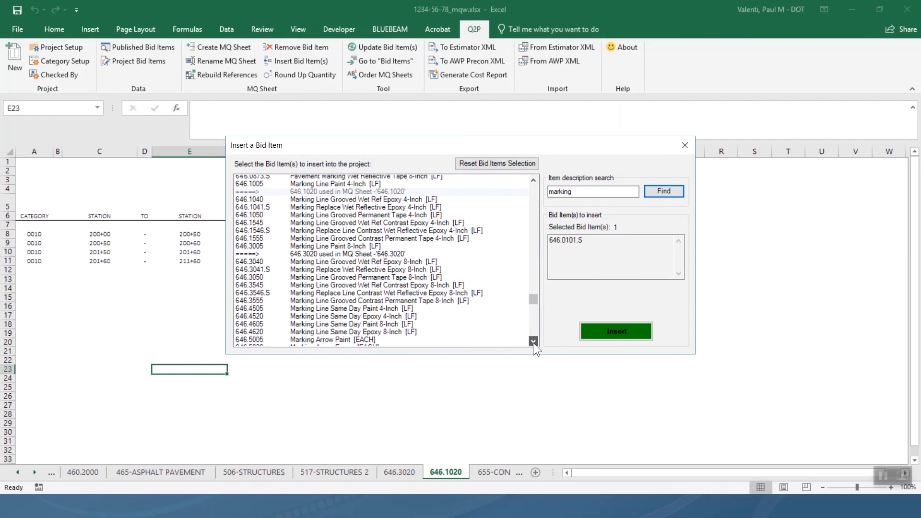
{"action": "scroll", "coordinate": [533, 343], "scroll_direction": "down", "scroll_amount": 7}
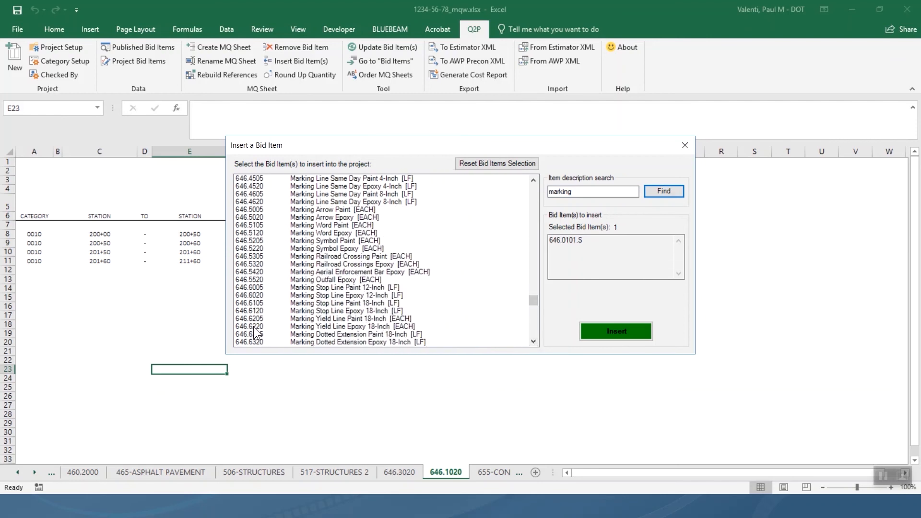
{"action": "left_click", "coordinate": [257, 294]}
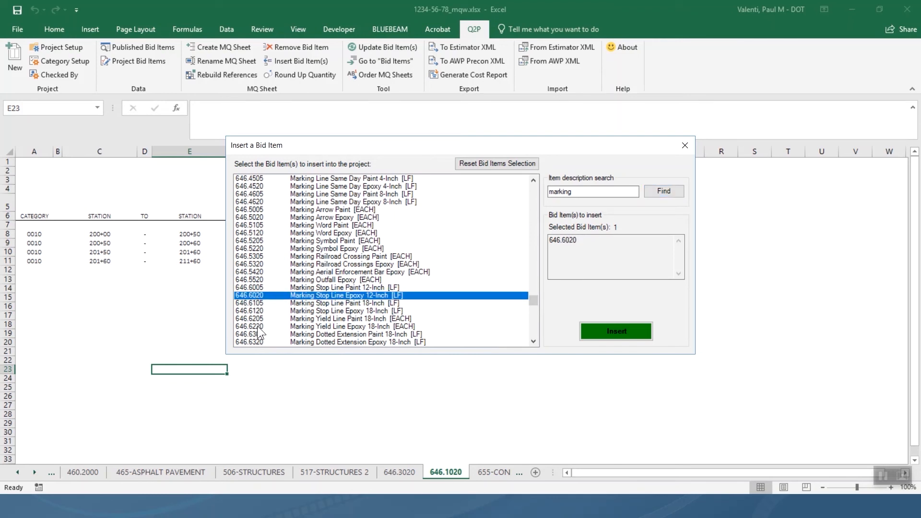
{"action": "left_click", "coordinate": [257, 326]}
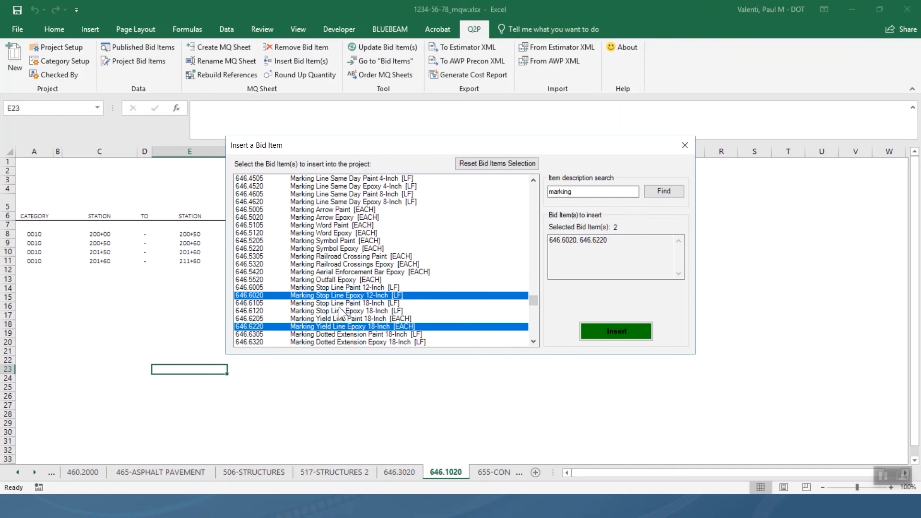
{"action": "left_click", "coordinate": [611, 330]}
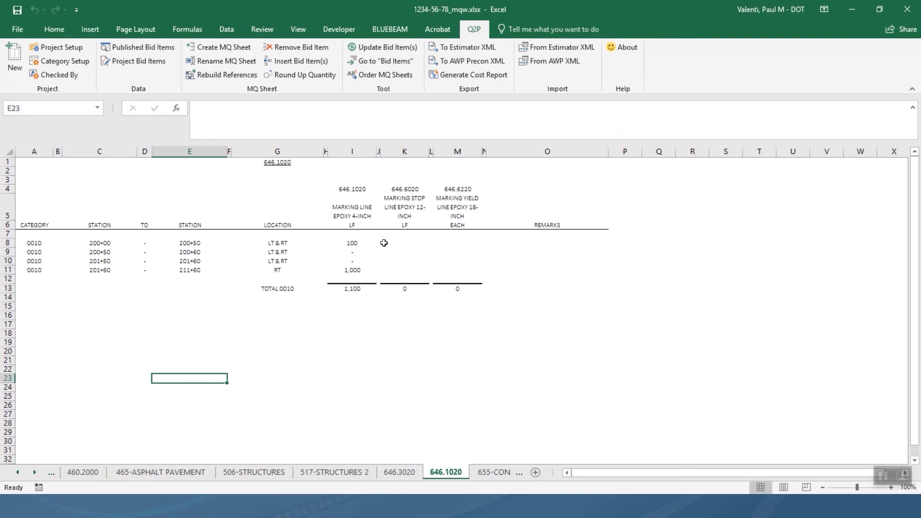
Enter a quantity of 40 in K10 of the 646.6020 column.
{"action": "left_click", "coordinate": [405, 253]}
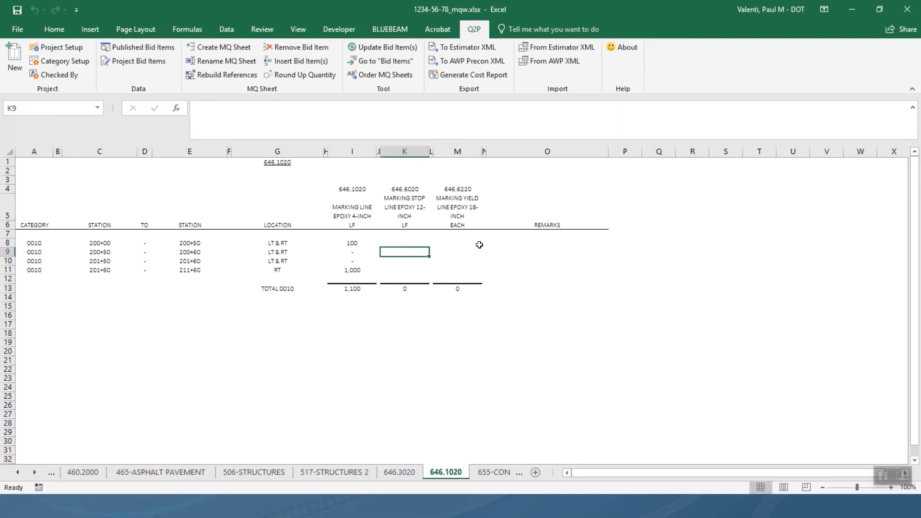
{"action": "key", "text": "Down"}
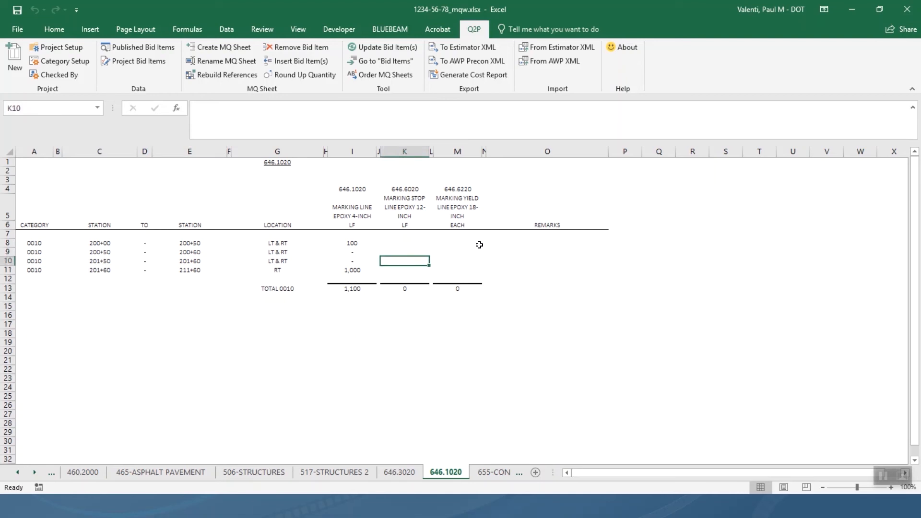
{"action": "type", "text": "40"}
{"action": "key", "text": "Return"}
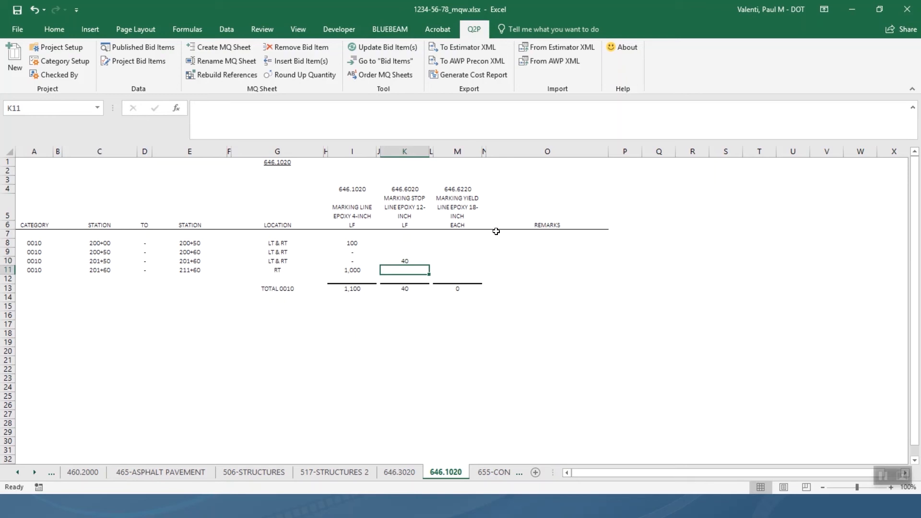
Enter a quantity of 80 in M9 for the 646.6220 yield line item at station 200+50.
{"action": "left_click", "coordinate": [457, 253]}
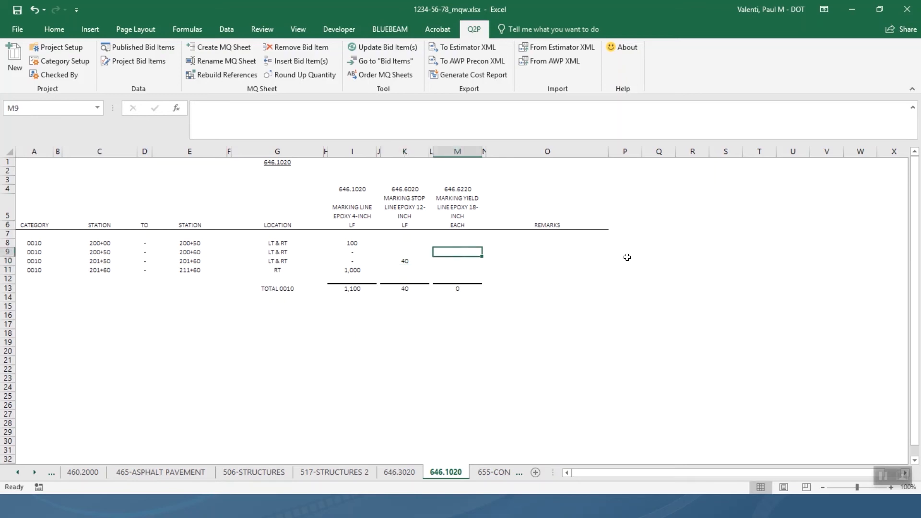
{"action": "type", "text": "80"}
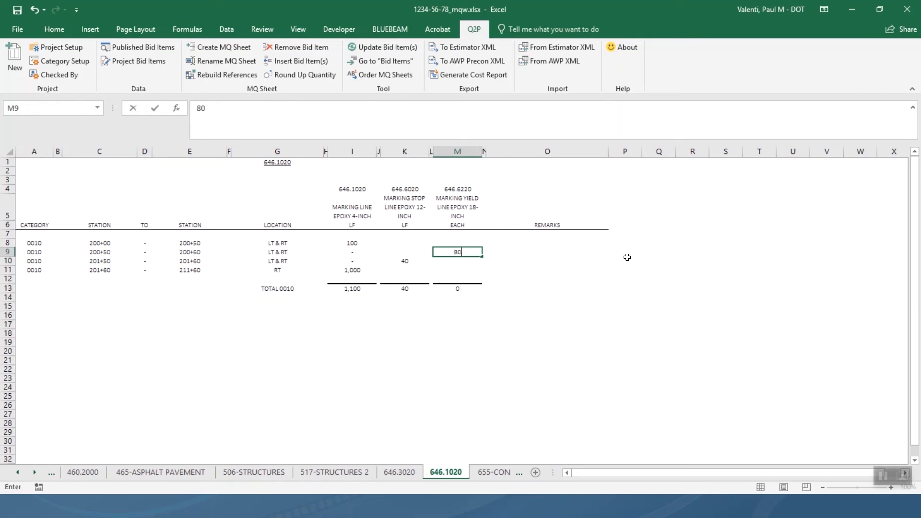
{"action": "key", "text": "Return"}
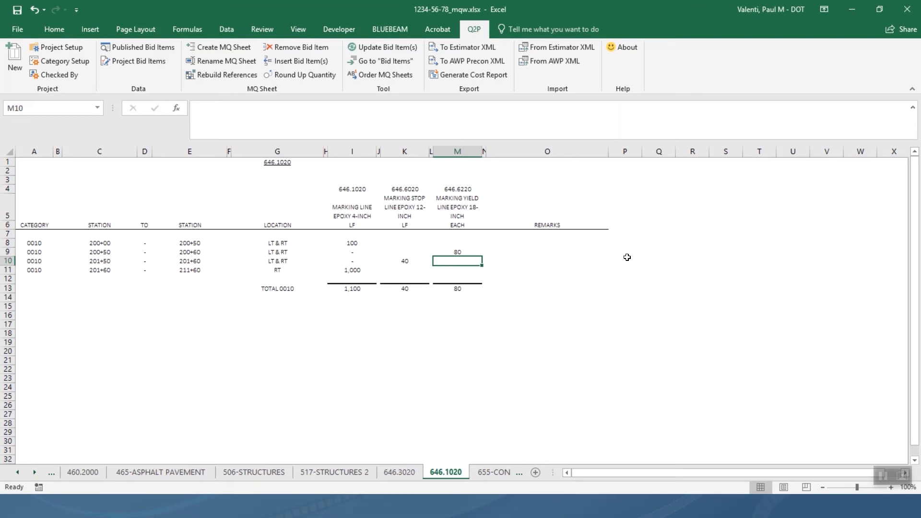
{"action": "right_click", "coordinate": [443, 472]}
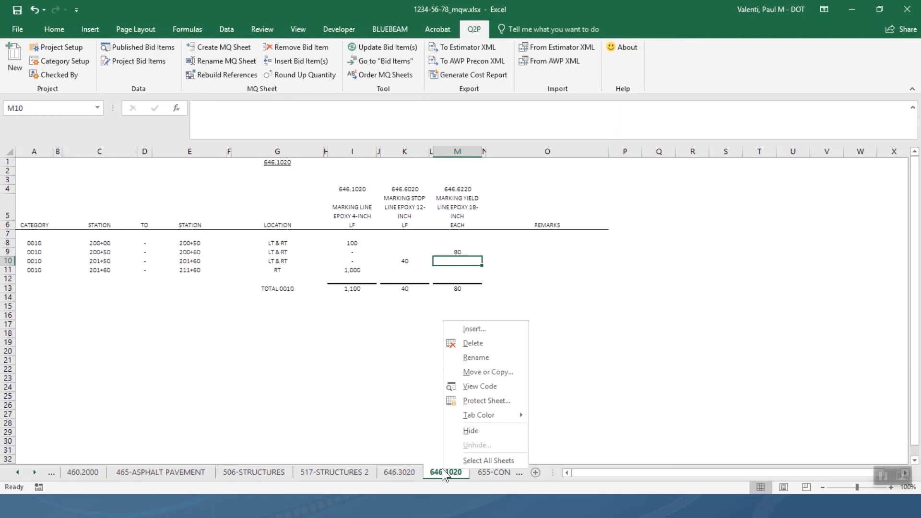
{"action": "left_click", "coordinate": [242, 391]}
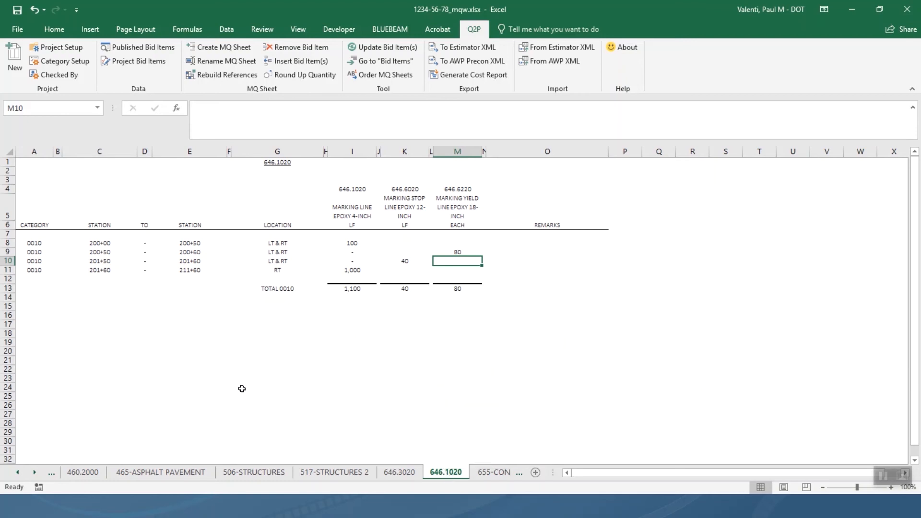
Use Q2P Rename MQ Sheet to rename the 646.1020 sheet and its title to '646-PAVEMENT MARKING'.
{"action": "left_click", "coordinate": [235, 63]}
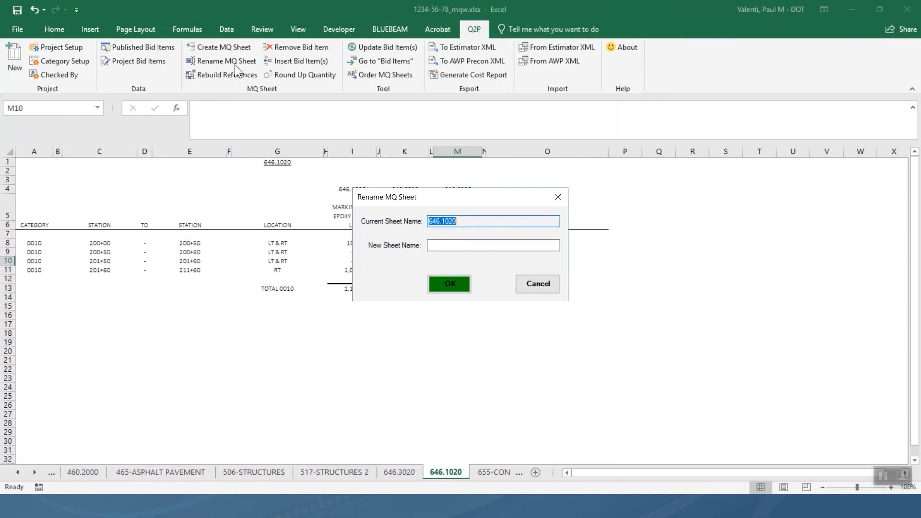
{"action": "left_click", "coordinate": [463, 245]}
{"action": "type", "text": "46"}
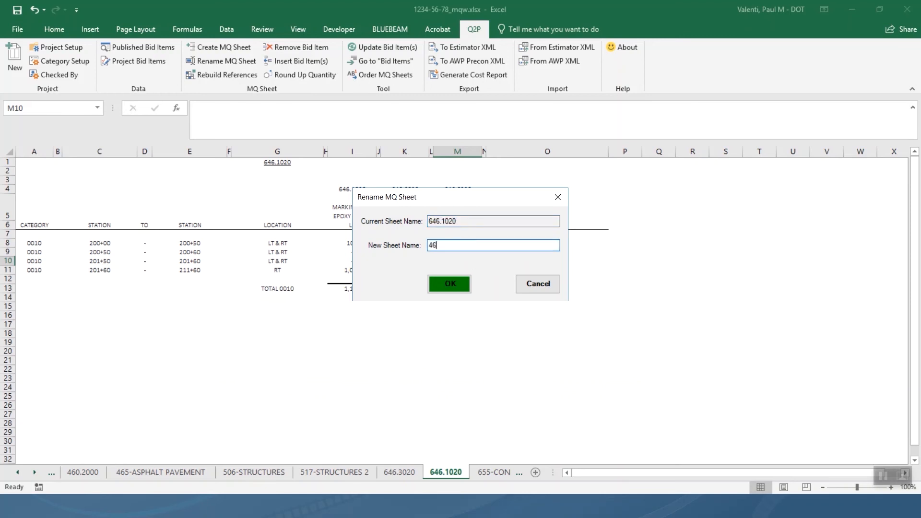
{"action": "key", "text": "BackSpace"}
{"action": "key", "text": "BackSpace"}
{"action": "type", "text": "646-PAVEMETN"}
{"action": "key", "text": "BackSpace"}
{"action": "key", "text": "BackSpace"}
{"action": "type", "text": "NT MARKING"}
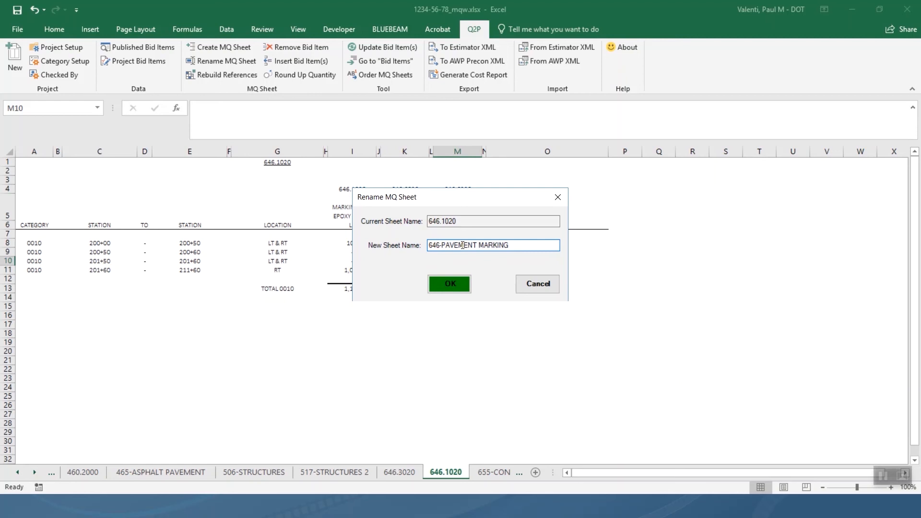
{"action": "left_click", "coordinate": [463, 285]}
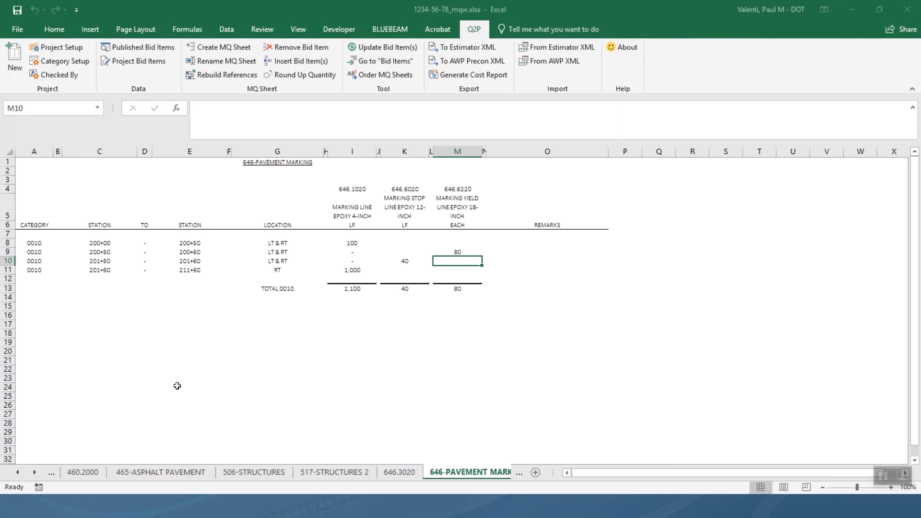
Switch to the 655-CONDUIT AND WIRE sheet and start Q2P Create MQ Sheet.
{"action": "right_click", "coordinate": [30, 473]}
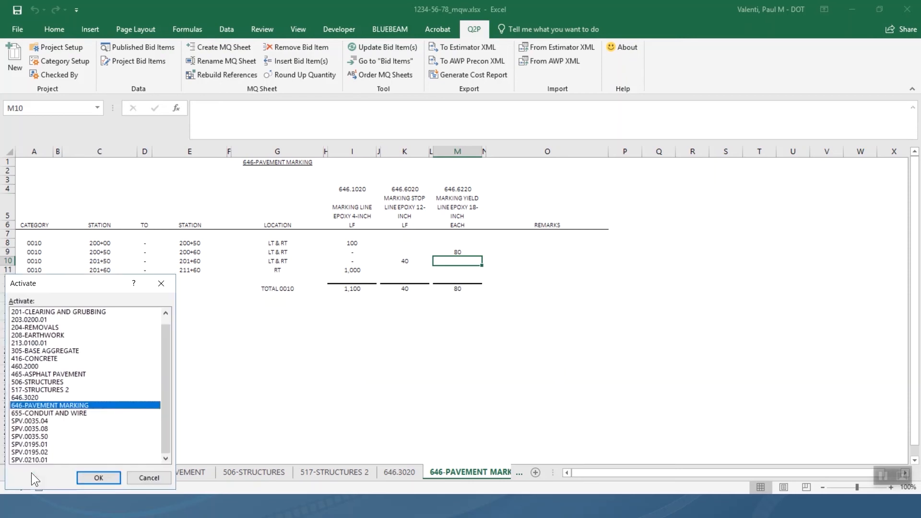
{"action": "left_click", "coordinate": [65, 413]}
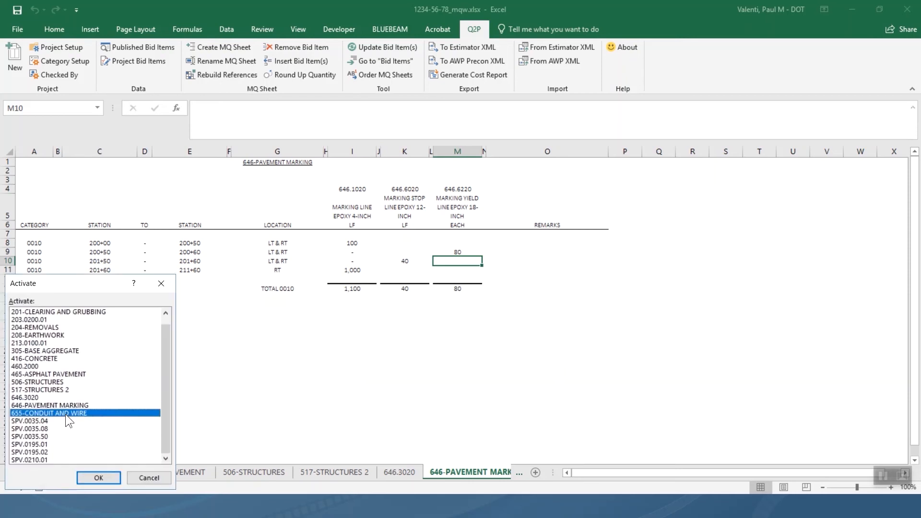
{"action": "left_click", "coordinate": [97, 478]}
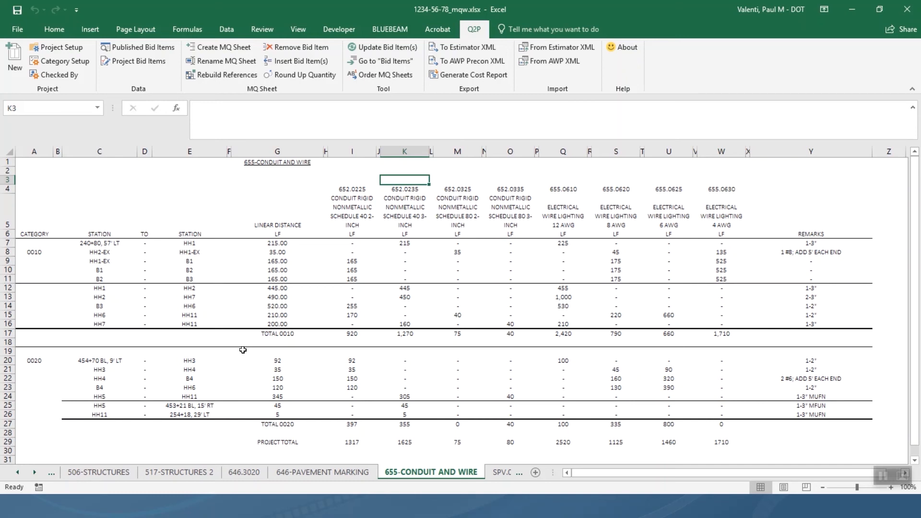
{"action": "left_click", "coordinate": [240, 43]}
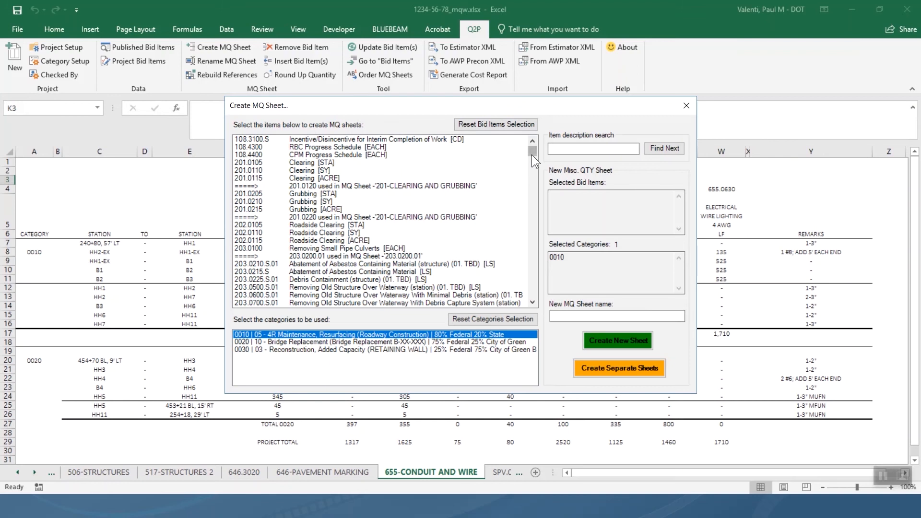
Select bid items 652.0325 and 652.0335, name the sheet 652-CONDUIT, and create it.
{"action": "left_click_drag", "start_coordinate": [532, 155], "coordinate": [528, 272]}
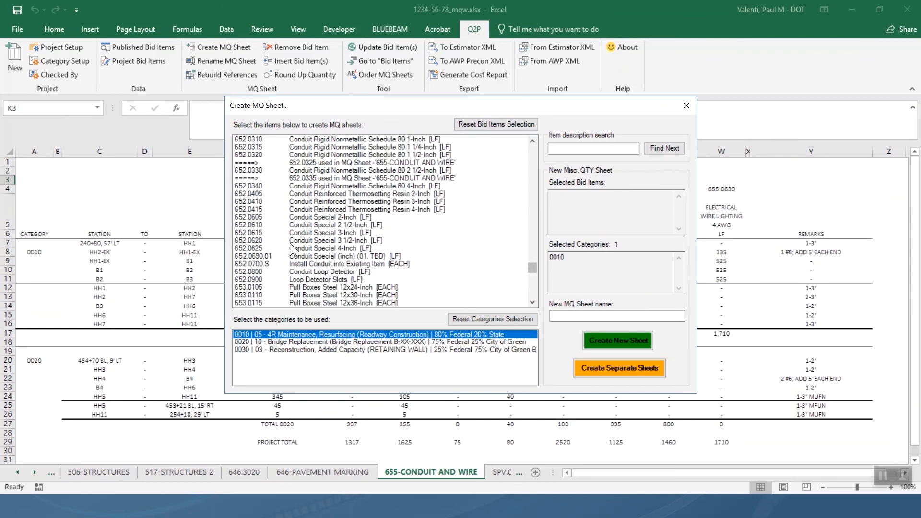
{"action": "left_click", "coordinate": [249, 163]}
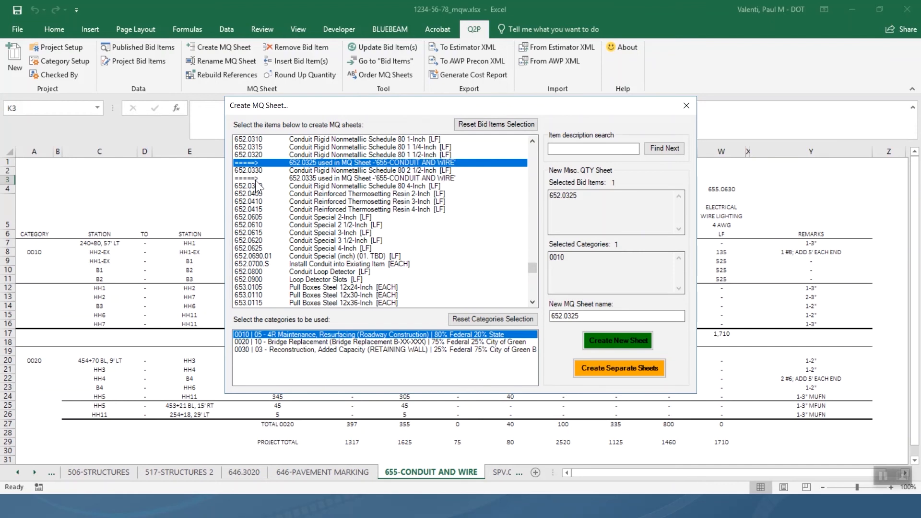
{"action": "left_click", "coordinate": [256, 180], "text": "ctrl"}
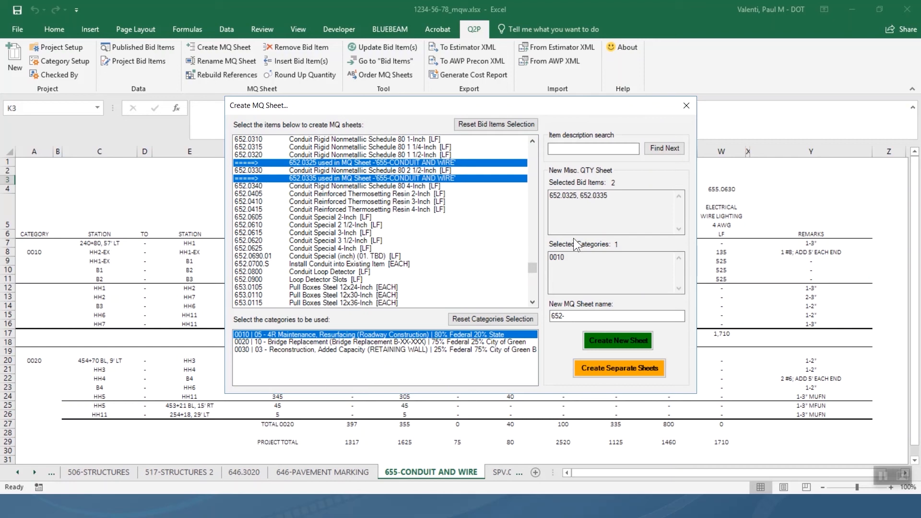
{"action": "left_click", "coordinate": [591, 316]}
{"action": "type", "text": "condu"}
{"action": "key", "text": "BackSpace"}
{"action": "key", "text": "BackSpace"}
{"action": "key", "text": "BackSpace"}
{"action": "key", "text": "BackSpace"}
{"action": "key", "text": "BackSpace"}
{"action": "type", "text": "CO"}
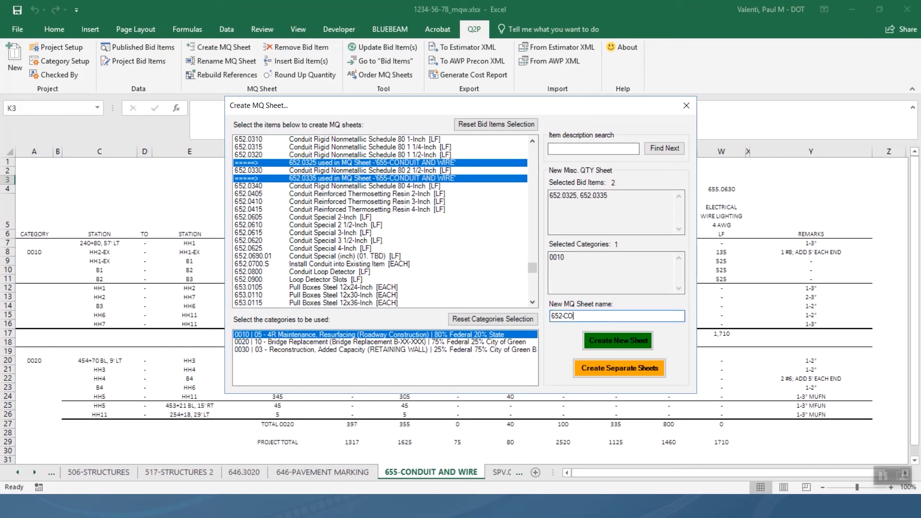
{"action": "type", "text": "NDUIT"}
{"action": "left_click", "coordinate": [637, 338]}
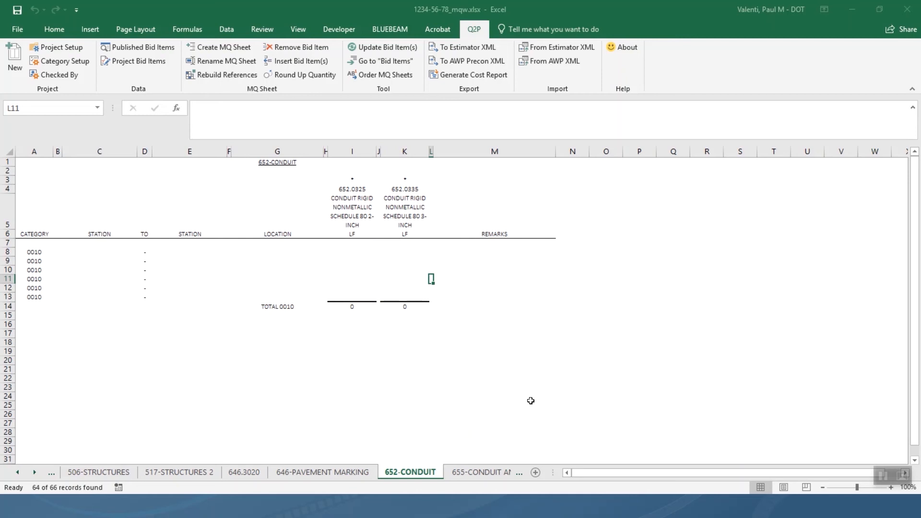
Put an asterisk in I3 and K3 on 655-CONDUIT AND WIRE, then return to Bid Items.
{"action": "left_click", "coordinate": [465, 474]}
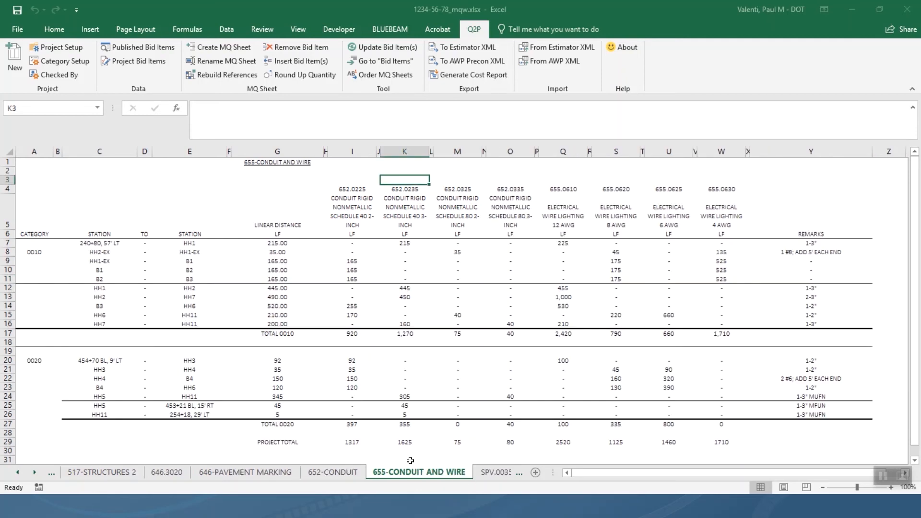
{"action": "left_click", "coordinate": [349, 181]}
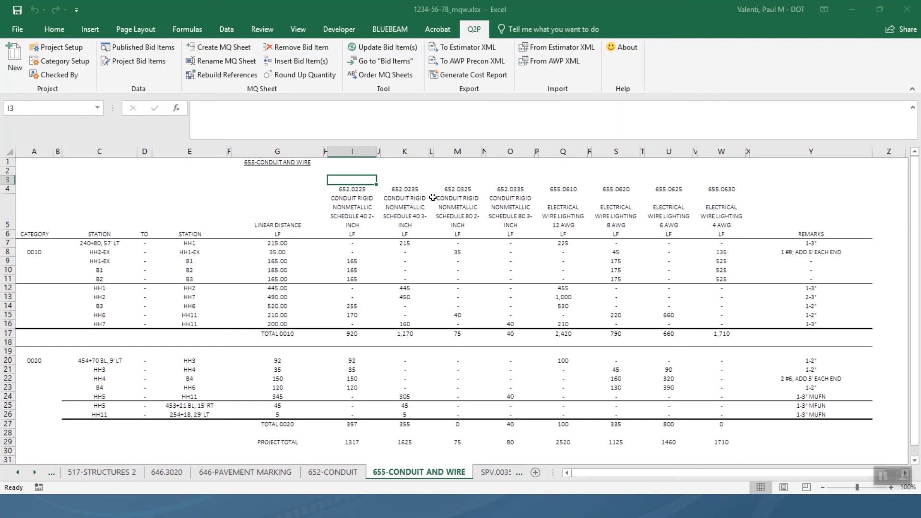
{"action": "type", "text": "*"}
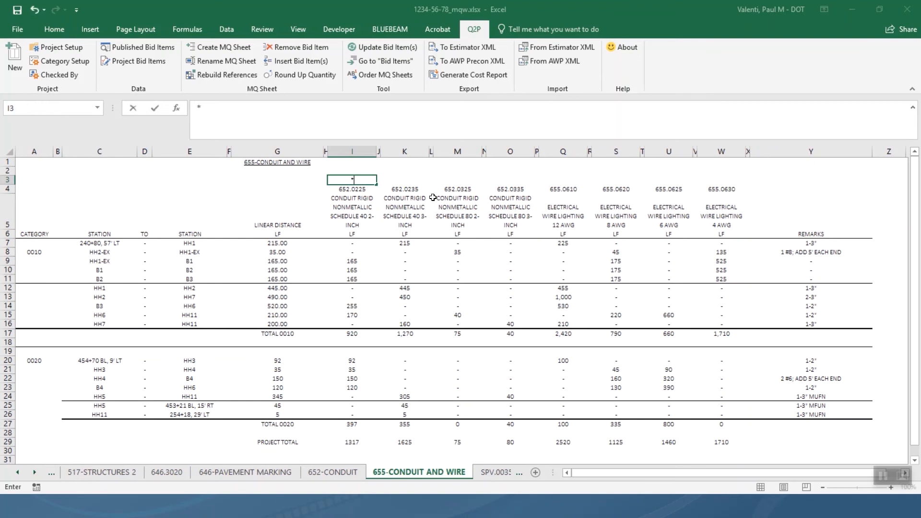
{"action": "key", "text": "Tab"}
{"action": "key", "text": "Tab"}
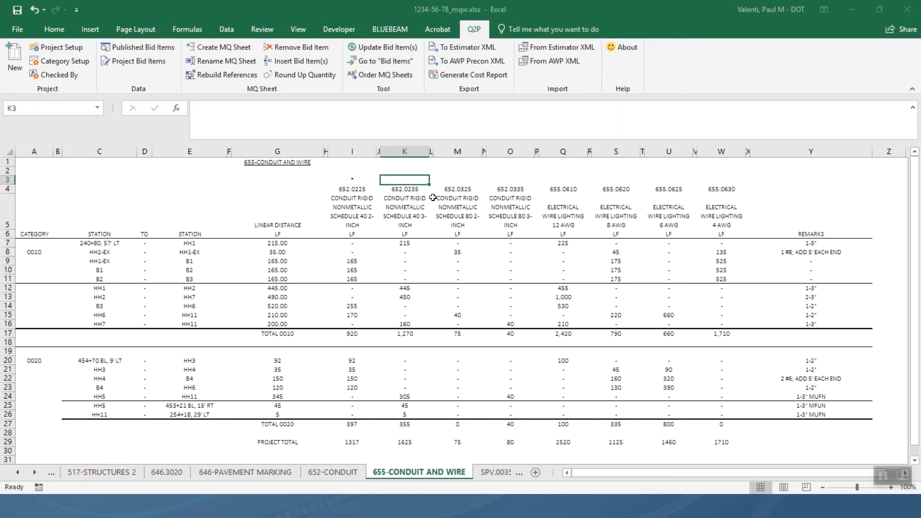
{"action": "type", "text": "*"}
{"action": "key", "text": "Tab"}
{"action": "key", "text": "Tab"}
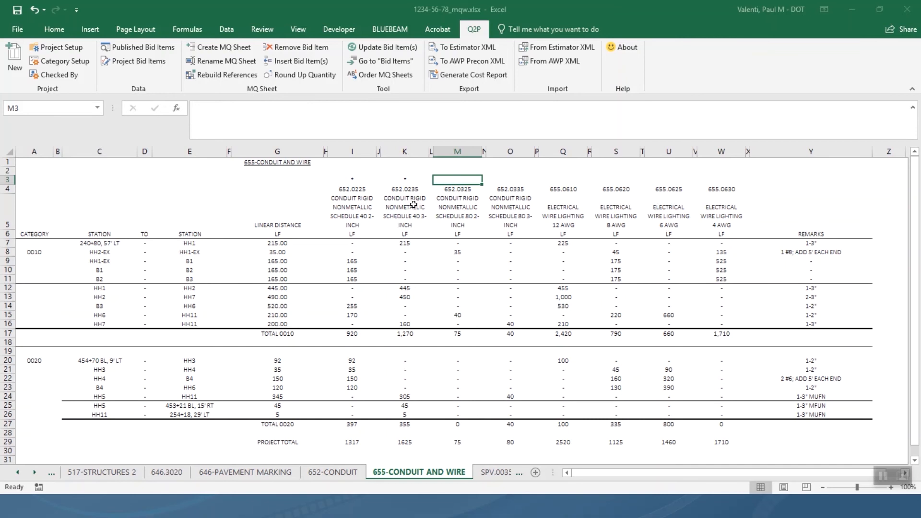
{"action": "right_click", "coordinate": [375, 214]}
{"action": "left_click", "coordinate": [399, 200]}
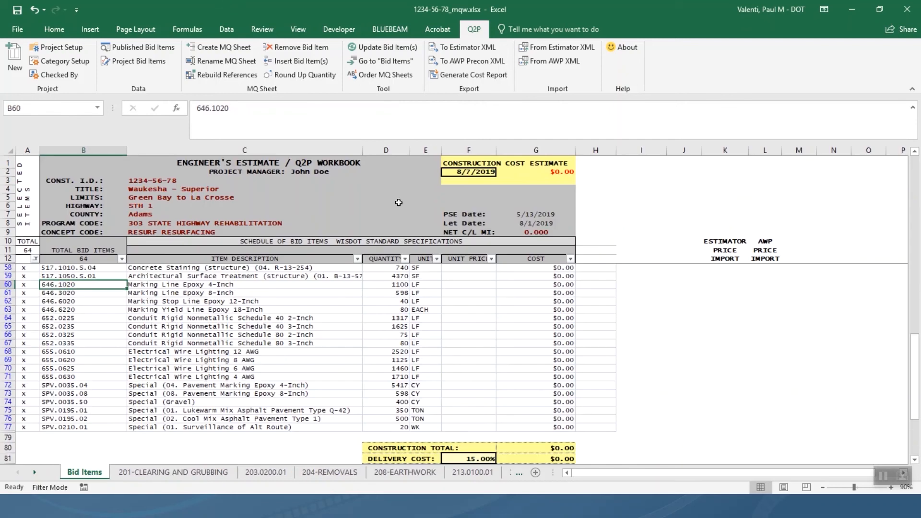
{"action": "left_click", "coordinate": [372, 318]}
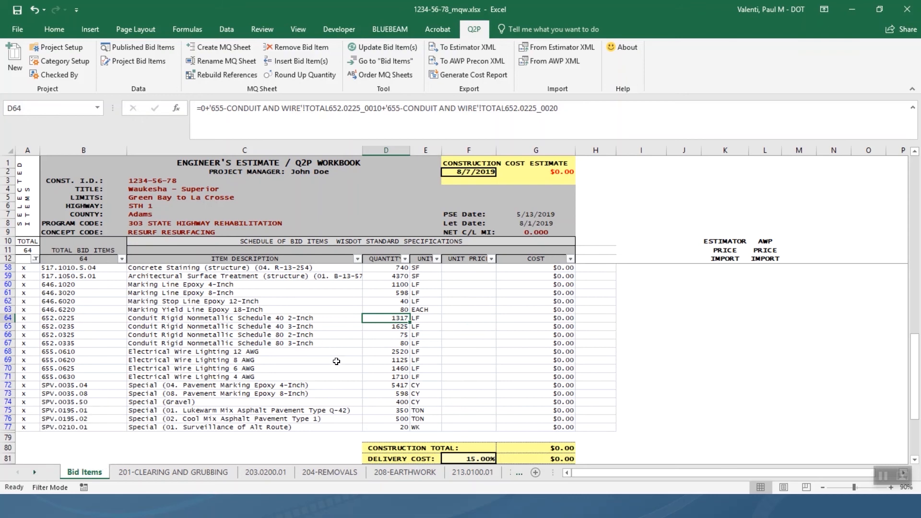
{"action": "right_click", "coordinate": [395, 302]}
Jump from bid item 646.6020 to the 646-PAVEMENT MARKING sheet and bring up Remove Bid Item.
{"action": "left_click", "coordinate": [499, 29]}
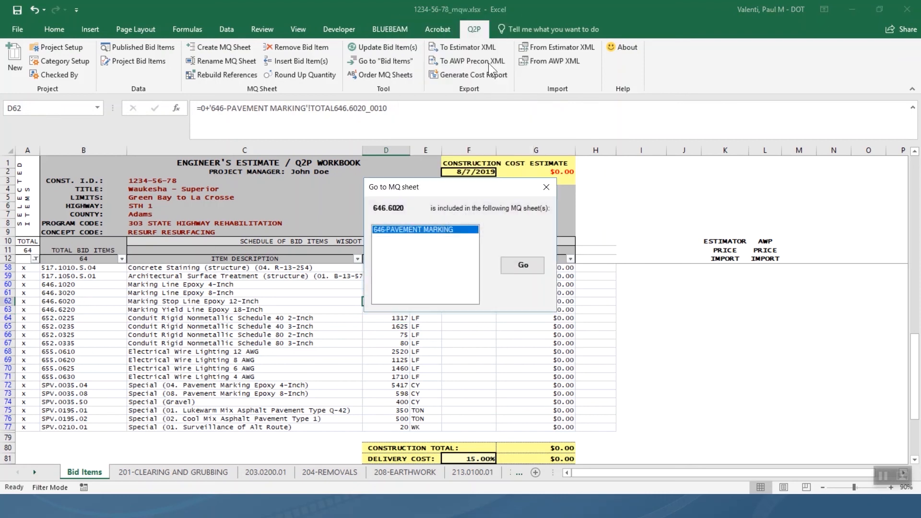
{"action": "left_click", "coordinate": [523, 266]}
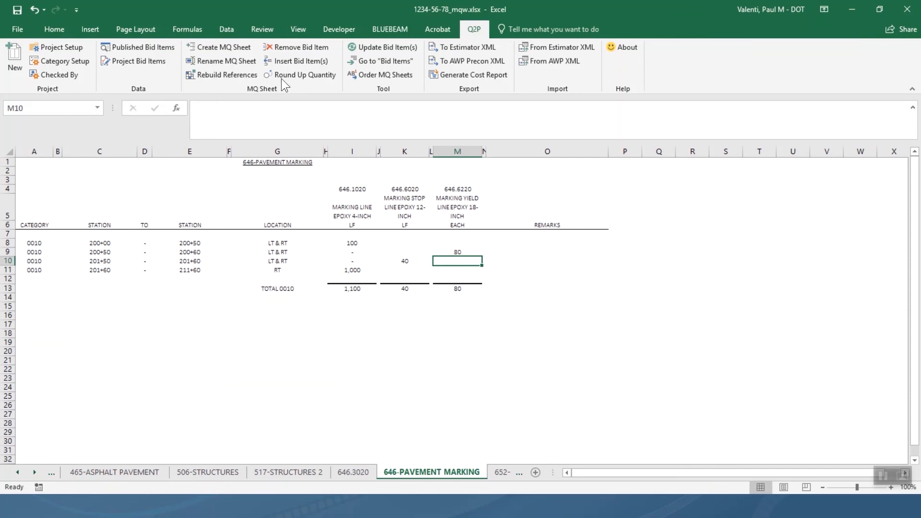
{"action": "left_click", "coordinate": [304, 48]}
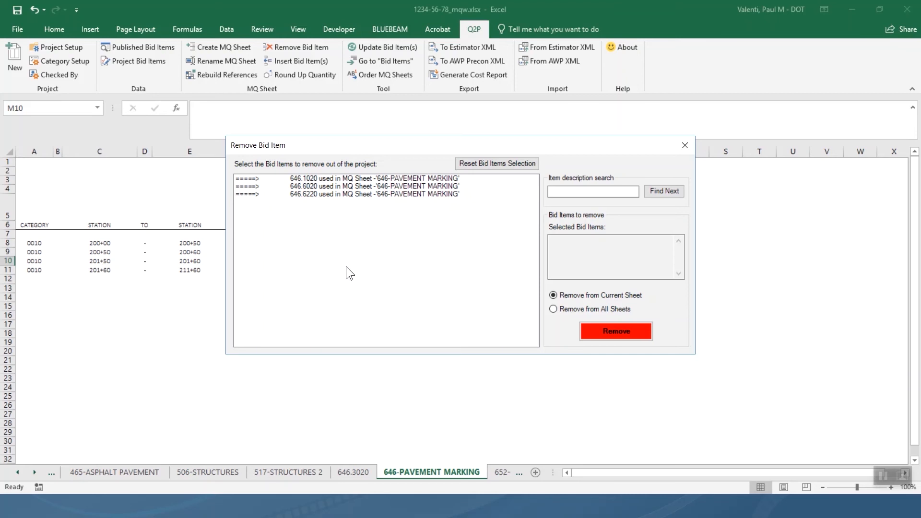
Remove bid item 646.6020 from 646-PAVEMENT MARKING and go back to the Bid Items sheet.
{"action": "left_click", "coordinate": [330, 187]}
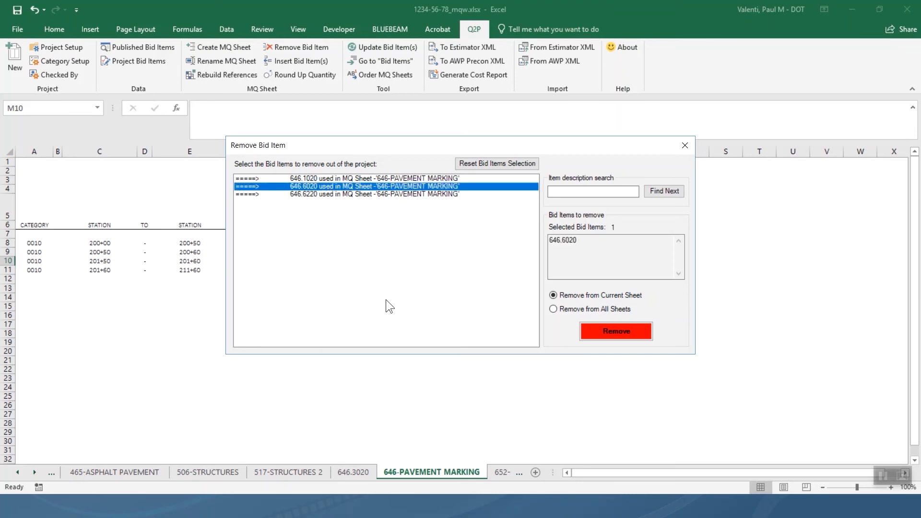
{"action": "left_click", "coordinate": [600, 327]}
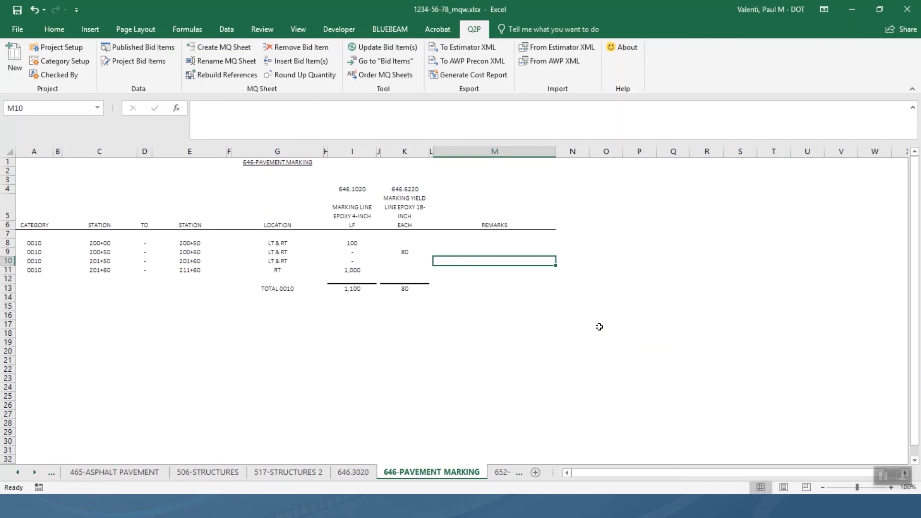
{"action": "left_click", "coordinate": [387, 62]}
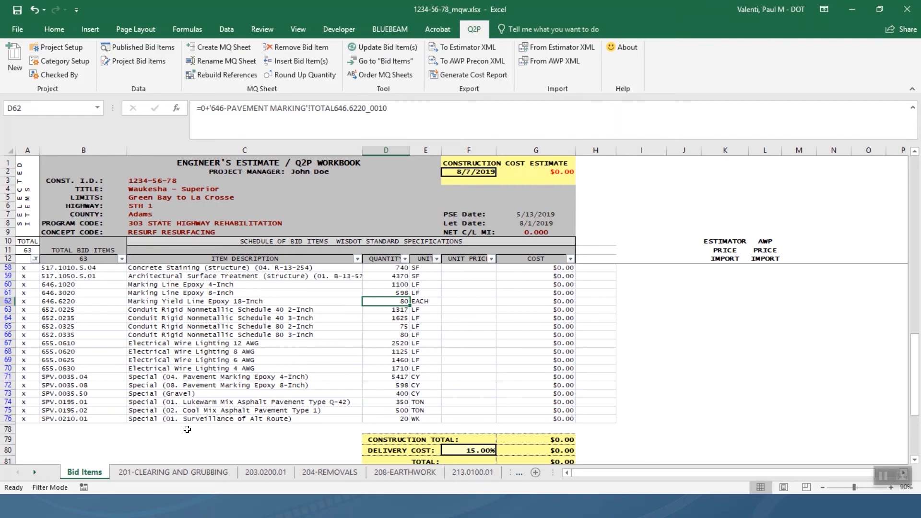
Activate 646-PAVEMENT MARKING from the sheet list, now showing only 646.1020 and 646.6220.
{"action": "right_click", "coordinate": [37, 472]}
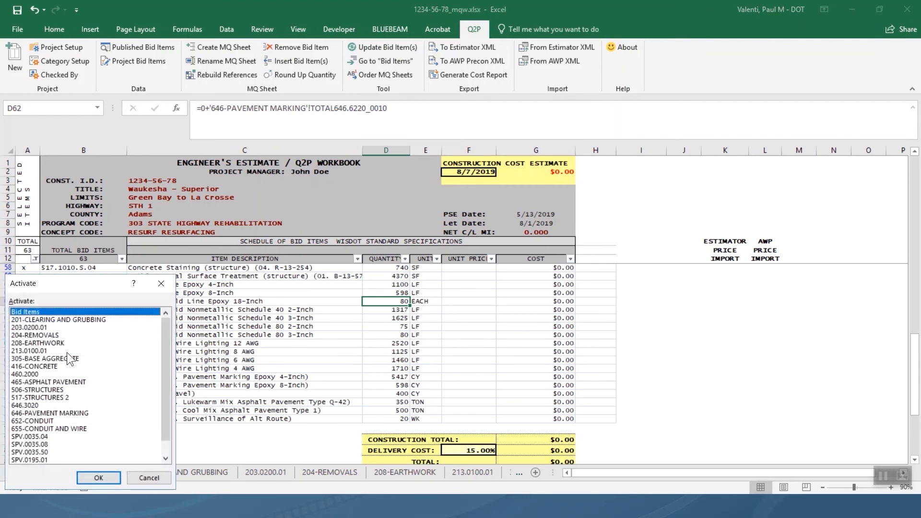
{"action": "left_click", "coordinate": [81, 413]}
{"action": "left_click", "coordinate": [99, 477]}
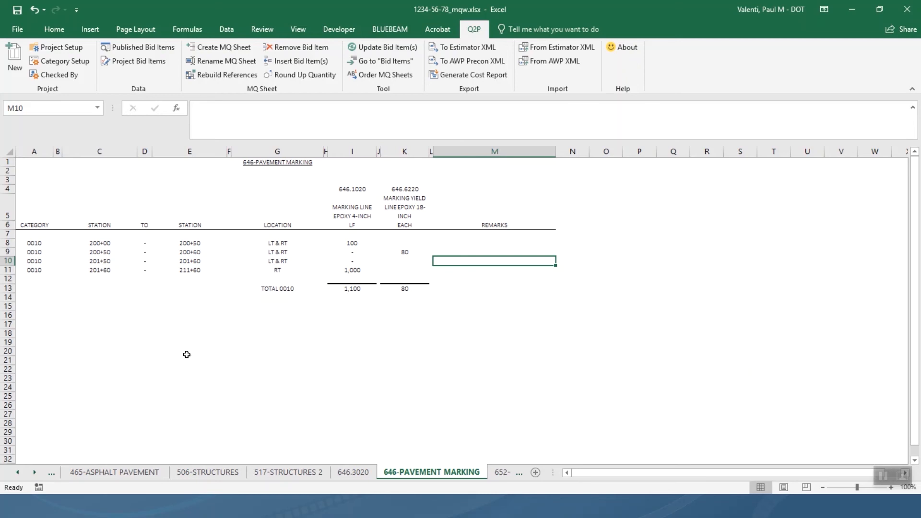
Copy the category 0010 block A8:K13 and paste it starting at A15.
{"action": "left_click", "coordinate": [37, 243]}
{"action": "key", "text": "ctrl+z"}
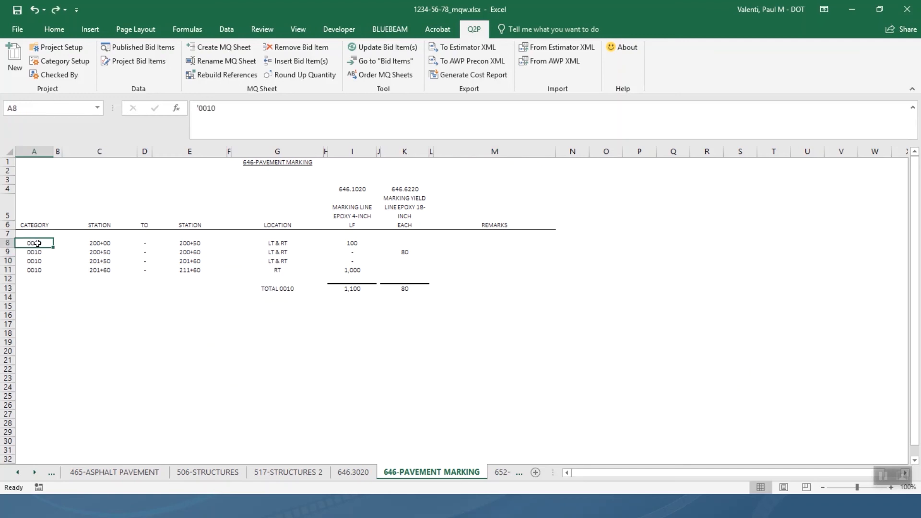
{"action": "left_click_drag", "start_coordinate": [38, 244], "coordinate": [399, 286]}
{"action": "key", "text": "ctrl+c"}
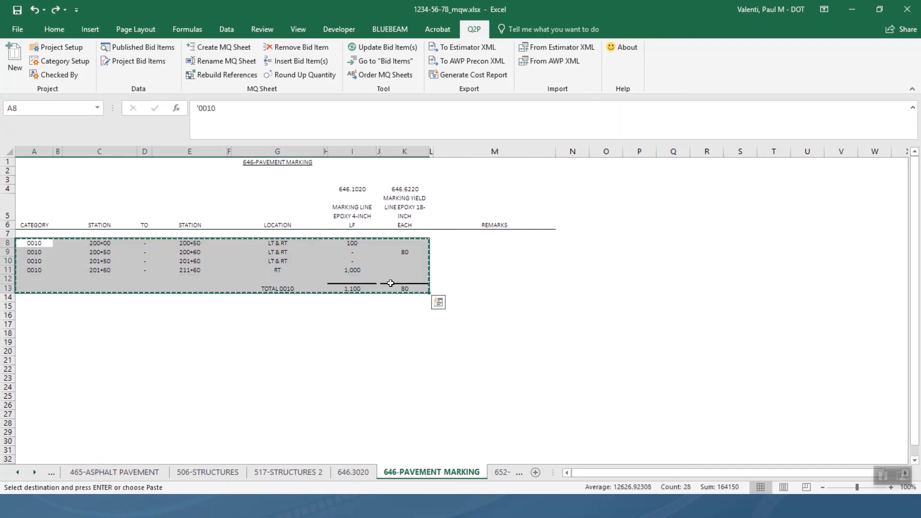
{"action": "left_click", "coordinate": [31, 307]}
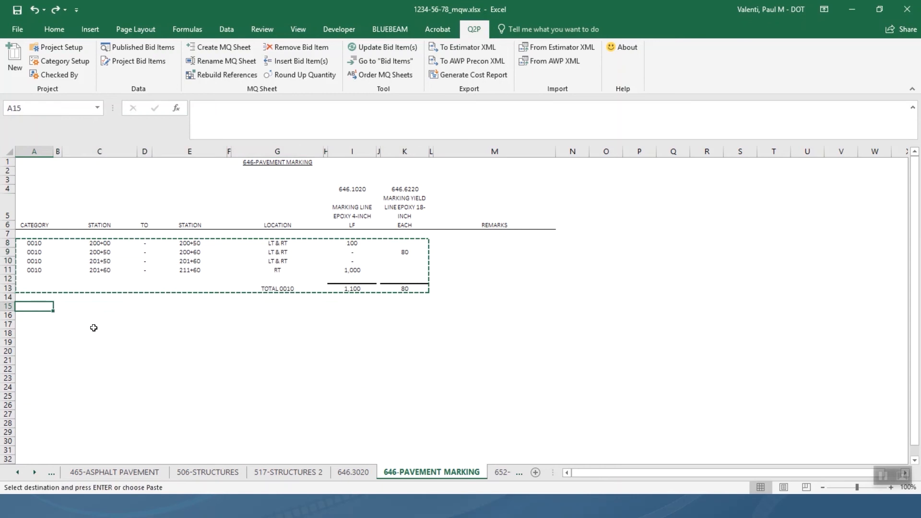
{"action": "key", "text": "ctrl+v"}
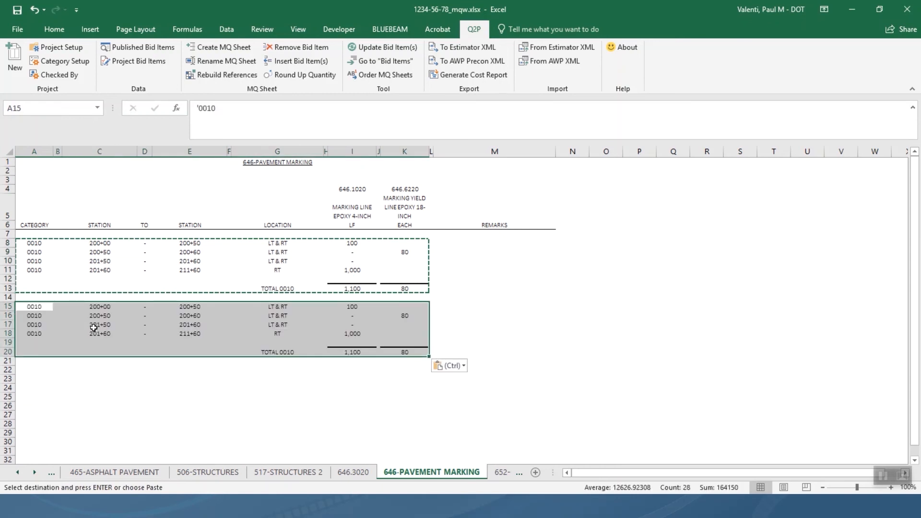
{"action": "key", "text": "Escape"}
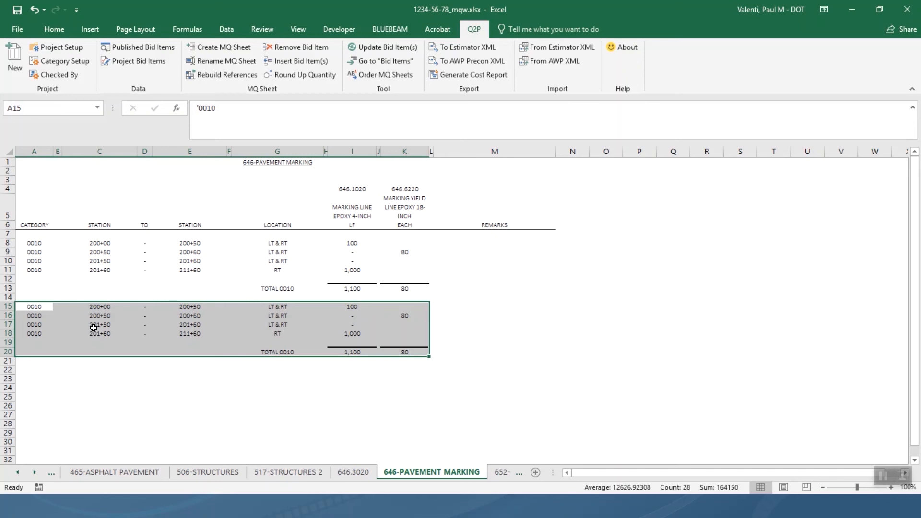
Change the category in A15 to 0020 and fill it down through A18.
{"action": "left_click", "coordinate": [32, 306]}
{"action": "key", "text": "F2"}
{"action": "key", "text": "BackSpace"}
{"action": "key", "text": "BackSpace"}
{"action": "type", "text": "2"}
{"action": "key", "text": "Return"}
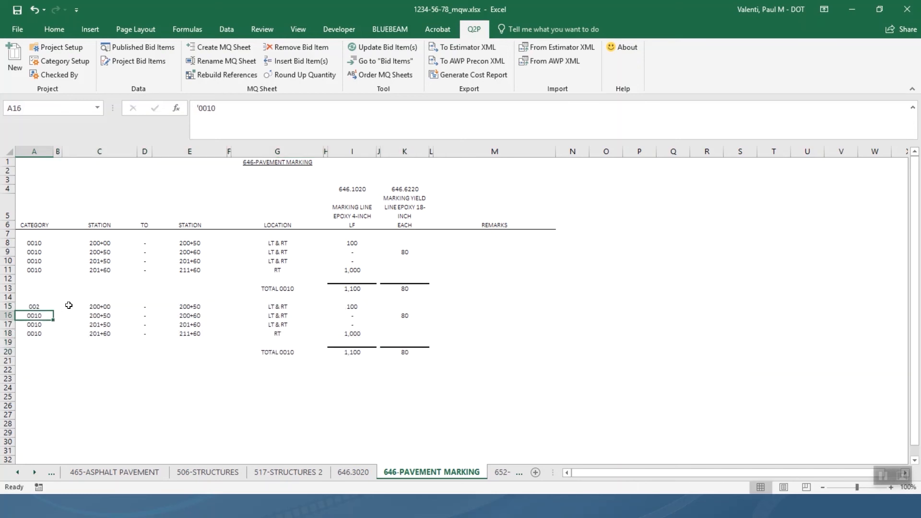
{"action": "key", "text": "Up"}
{"action": "key", "text": "F2"}
{"action": "type", "text": "0"}
{"action": "key", "text": "Return"}
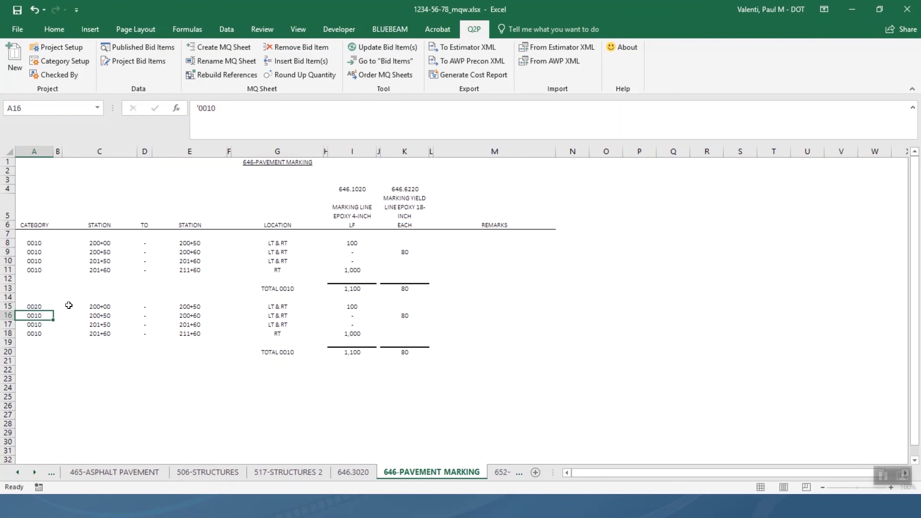
{"action": "left_click_drag", "start_coordinate": [38, 307], "coordinate": [33, 333]}
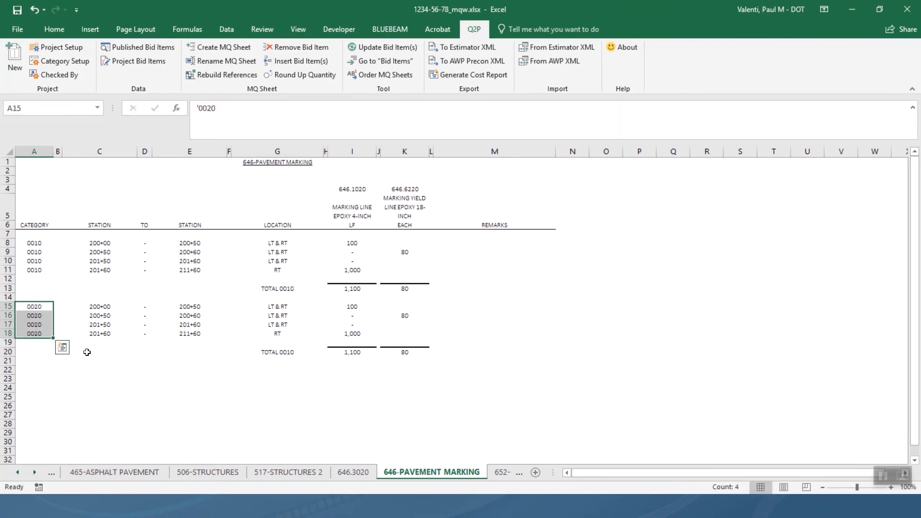
{"action": "key", "text": "ctrl+d"}
{"action": "left_click", "coordinate": [126, 343]}
Change the G20 total label from TOTAL 0010 to TOTAL 0020.
{"action": "left_click", "coordinate": [289, 353]}
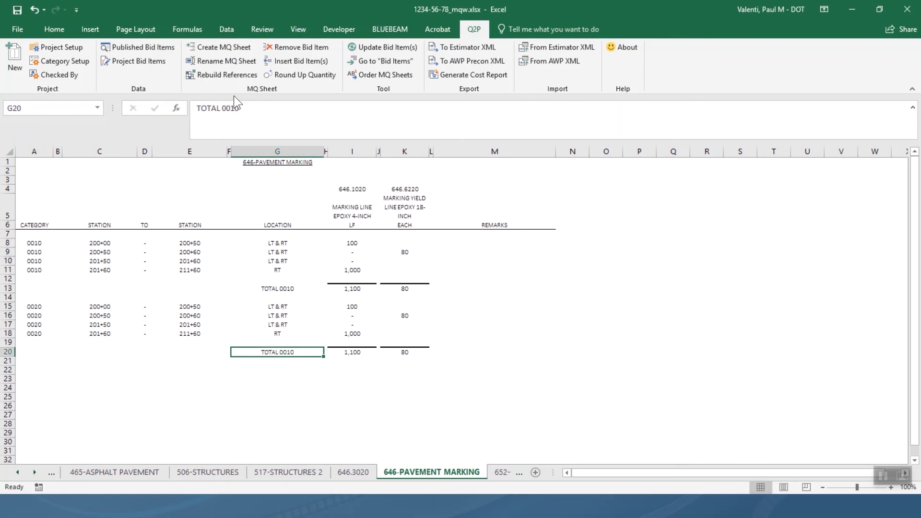
{"action": "left_click", "coordinate": [229, 108]}
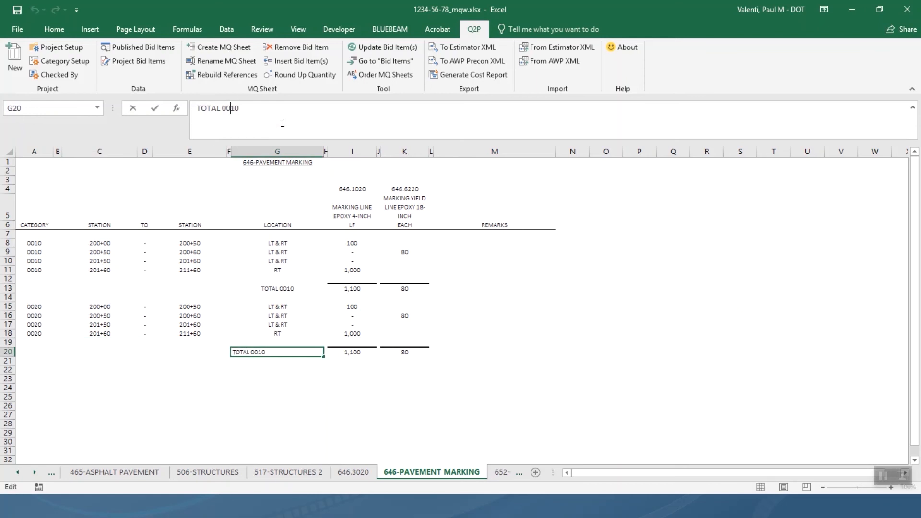
{"action": "key", "text": "Delete"}
{"action": "type", "text": "2"}
{"action": "key", "text": "Return"}
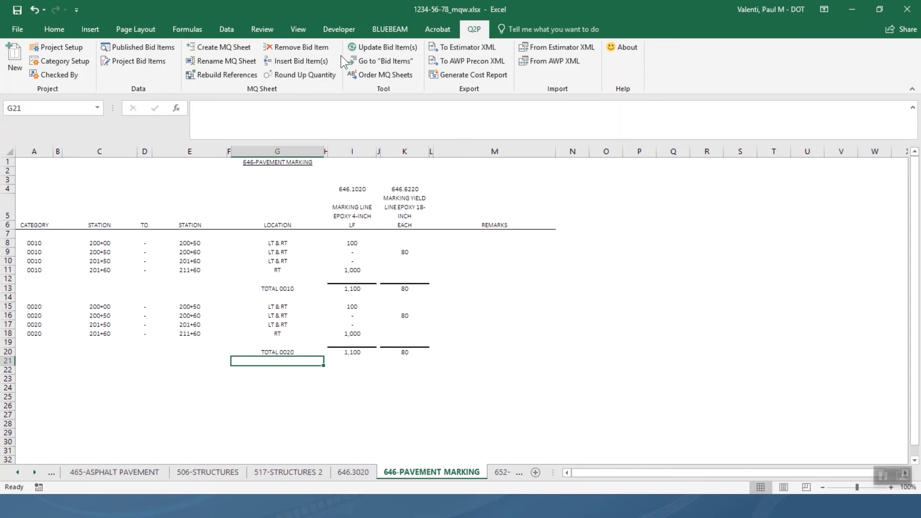
Rebuild the pavement marking sheet's references so TOTAL646.1020_0020 and TOTAL646.6220_0020 are defined.
{"action": "left_click", "coordinate": [238, 74]}
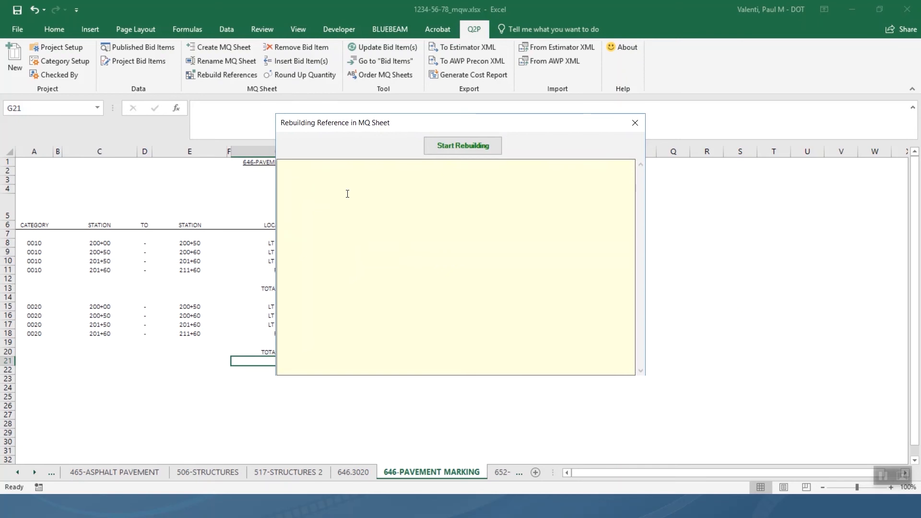
{"action": "left_click", "coordinate": [348, 194]}
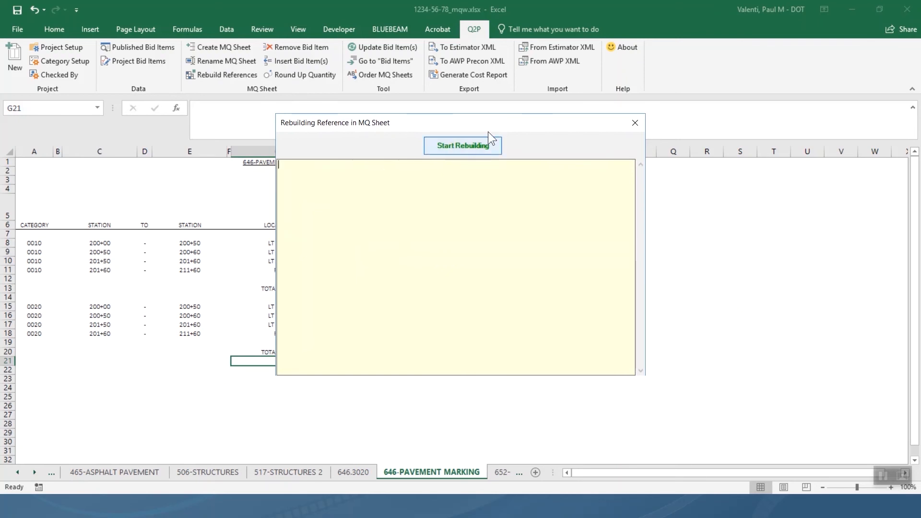
{"action": "left_click", "coordinate": [482, 145]}
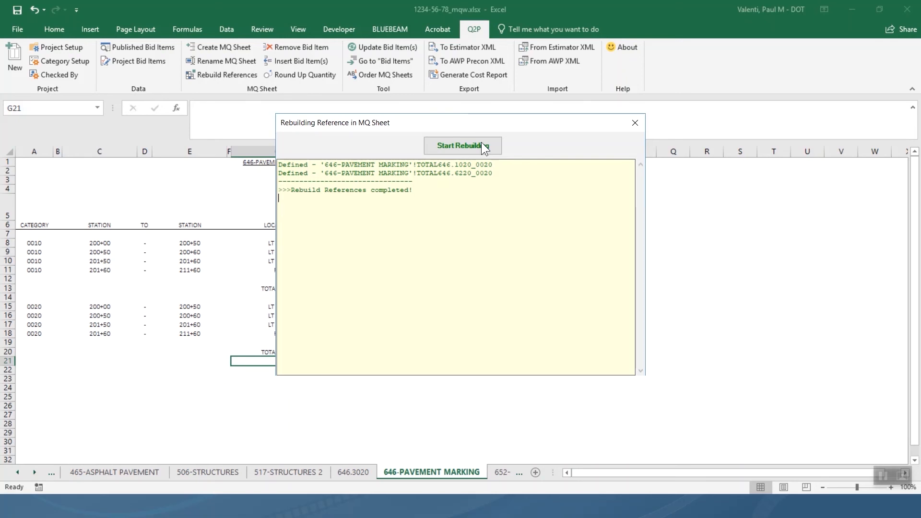
{"action": "left_click", "coordinate": [635, 124]}
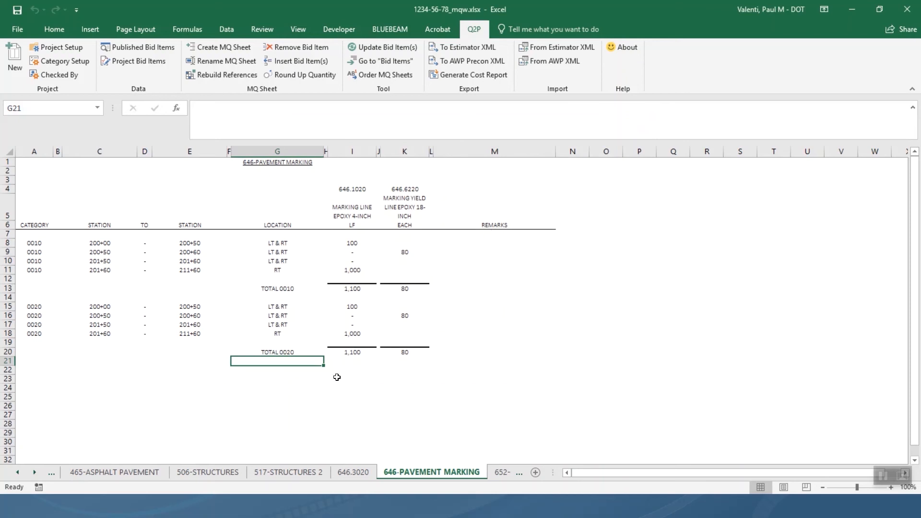
{"action": "left_click", "coordinate": [288, 375]}
Label G22 'PROJECT TOTAL' and add a 646.1020 formula summing its 0010 and 0020 totals.
{"action": "left_click", "coordinate": [289, 371]}
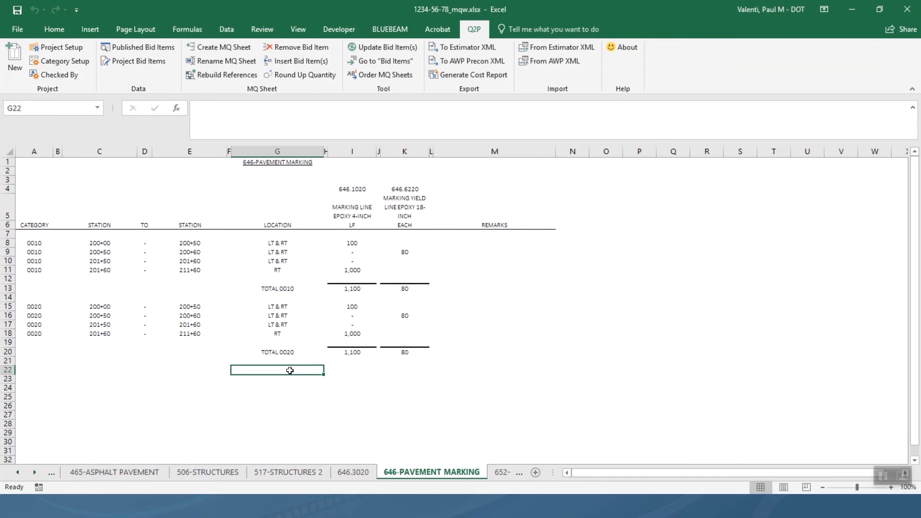
{"action": "type", "text": "P"}
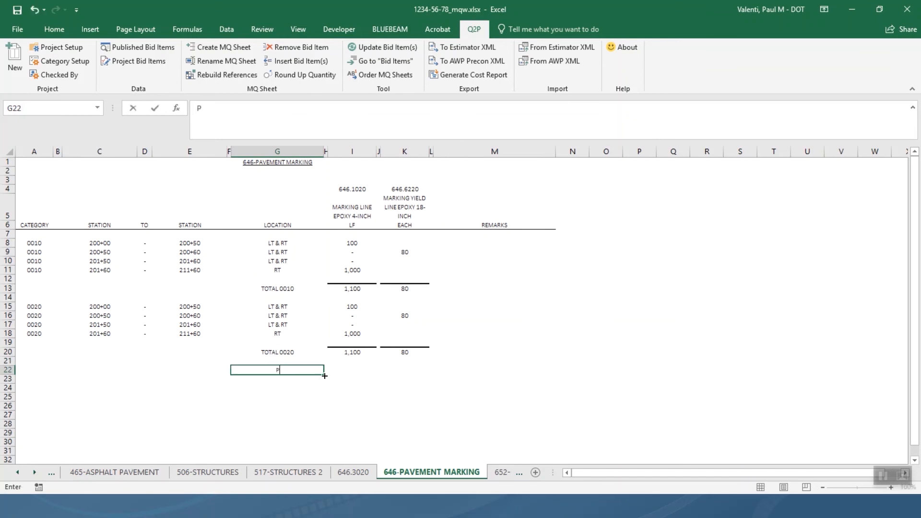
{"action": "type", "text": "ROJECT TOTAL"}
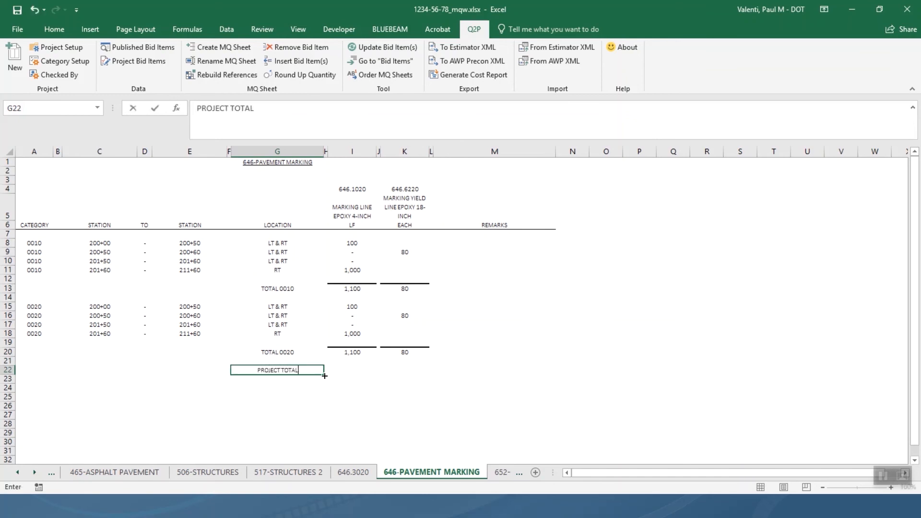
{"action": "key", "text": "Tab"}
{"action": "key", "text": "Tab"}
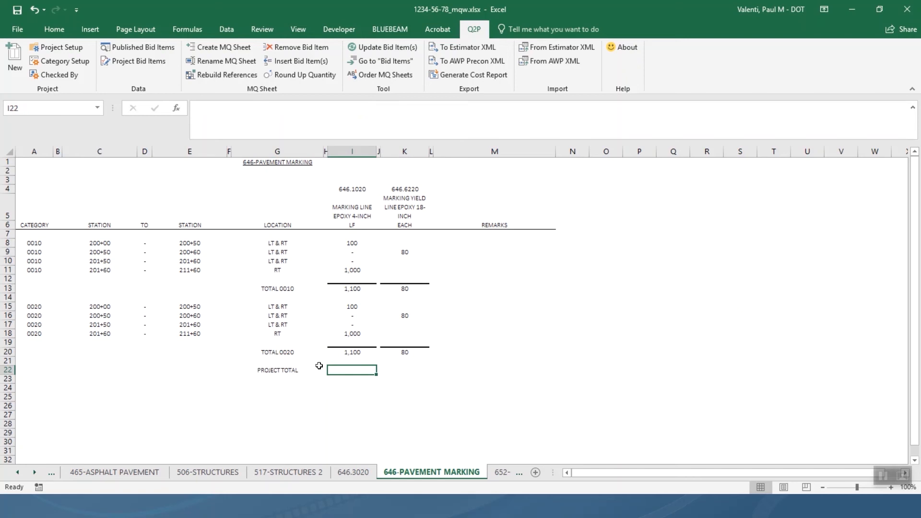
{"action": "type", "text": "="}
{"action": "left_click", "coordinate": [349, 290]}
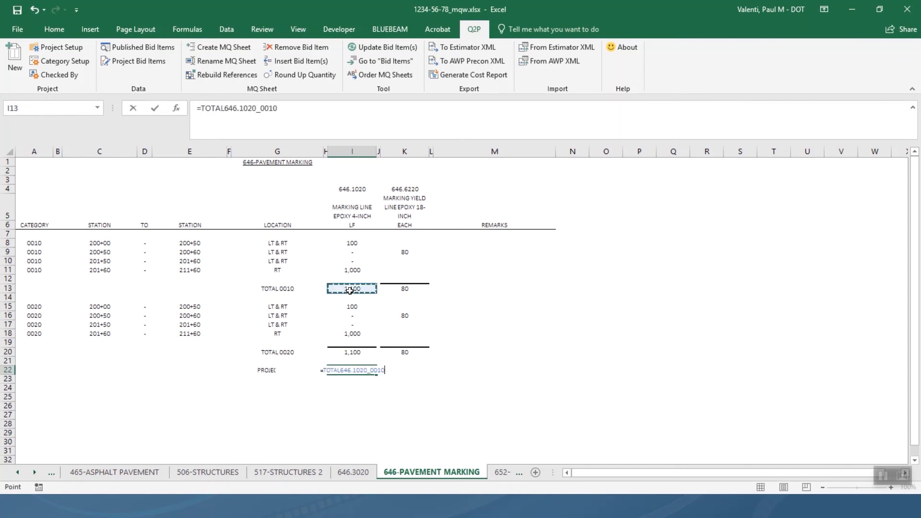
{"action": "type", "text": "+"}
{"action": "left_click", "coordinate": [347, 354]}
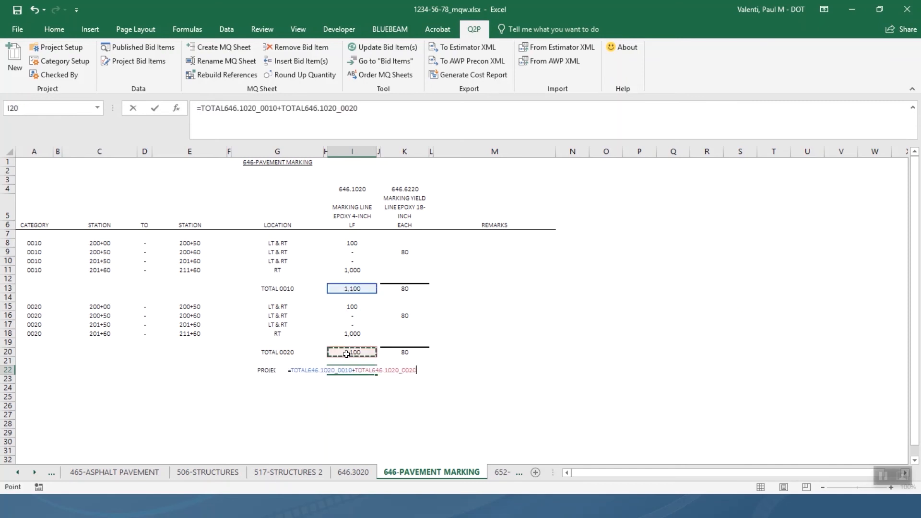
{"action": "key", "text": "Return"}
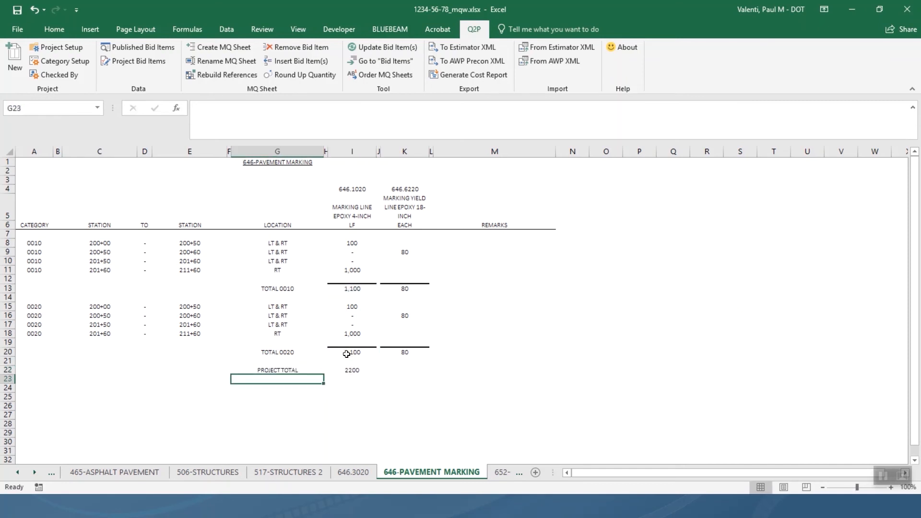
Enter =K13+K20 in K22 for the 646.6220 project total, then return to Bid Items.
{"action": "left_click", "coordinate": [412, 373]}
{"action": "double_click", "coordinate": [412, 373]}
{"action": "type", "text": "="}
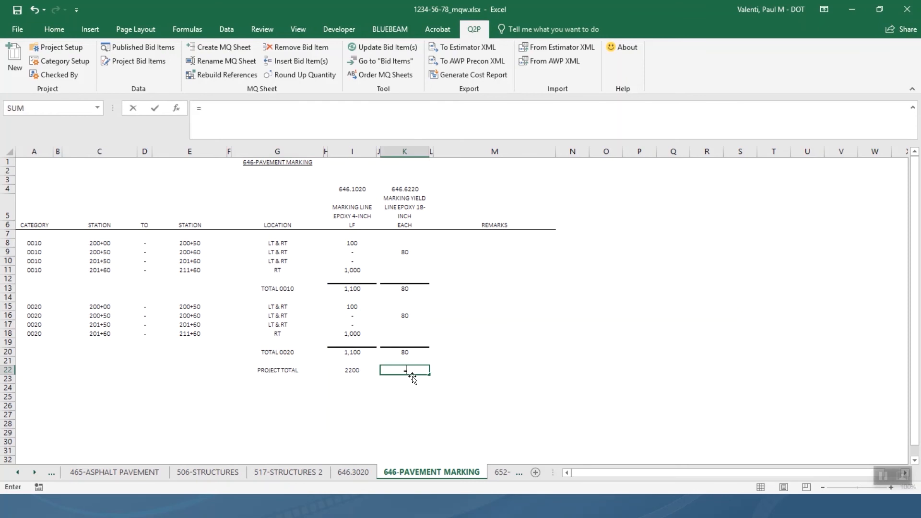
{"action": "left_click", "coordinate": [399, 288]}
{"action": "type", "text": "+"}
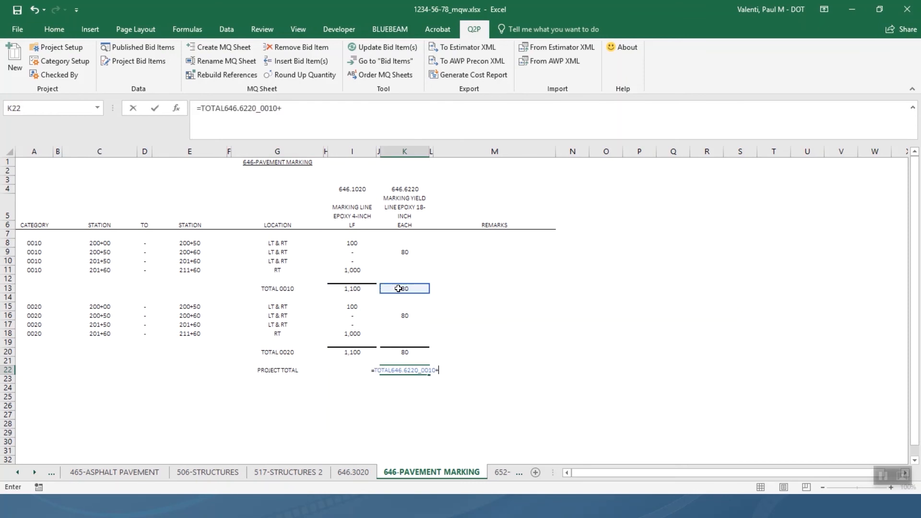
{"action": "left_click", "coordinate": [400, 353]}
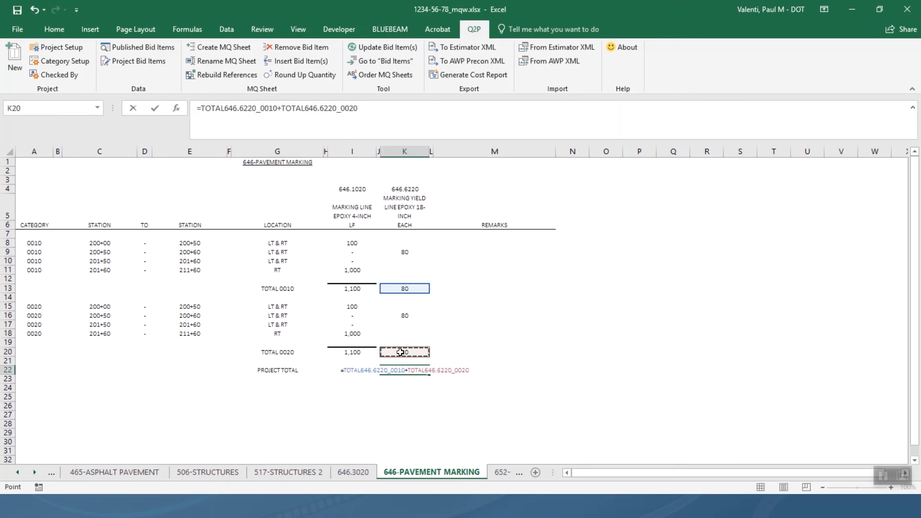
{"action": "key", "text": "Return"}
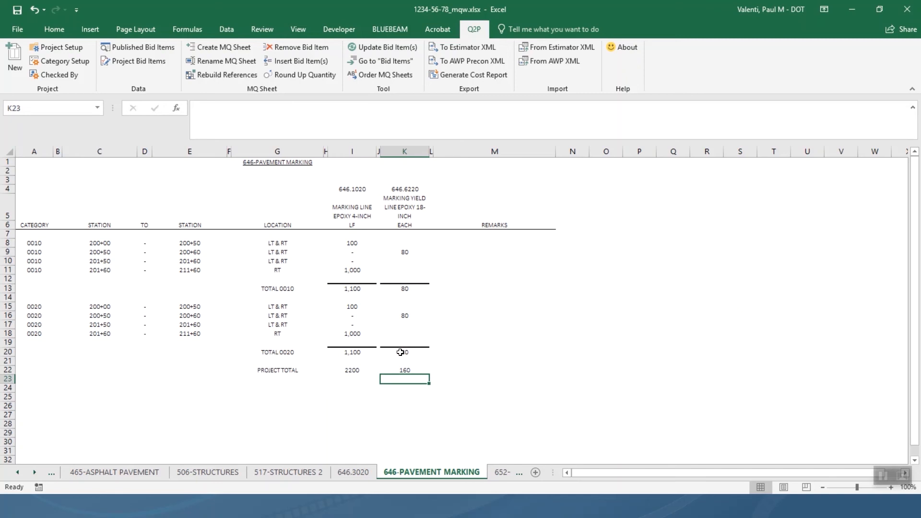
{"action": "left_click", "coordinate": [387, 62]}
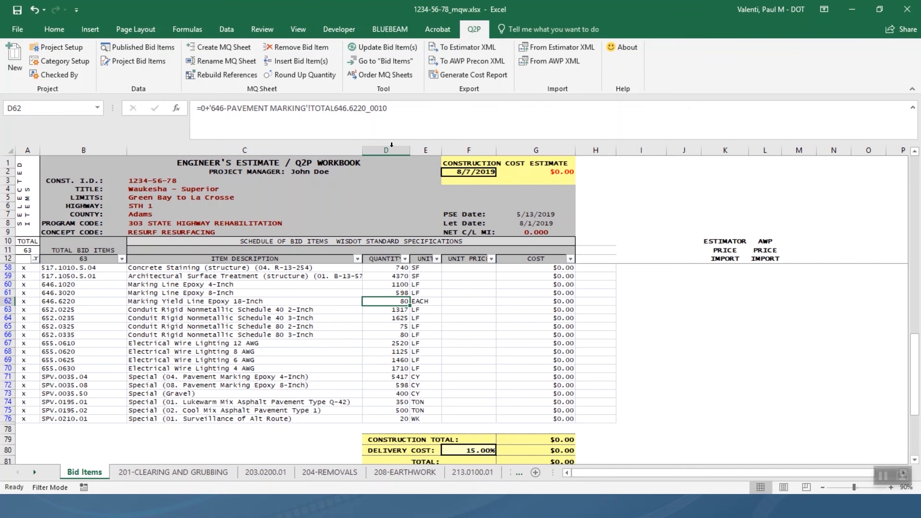
Open Update Bid Item(s) to list each bid item with its quantity sheet.
{"action": "left_click", "coordinate": [408, 47]}
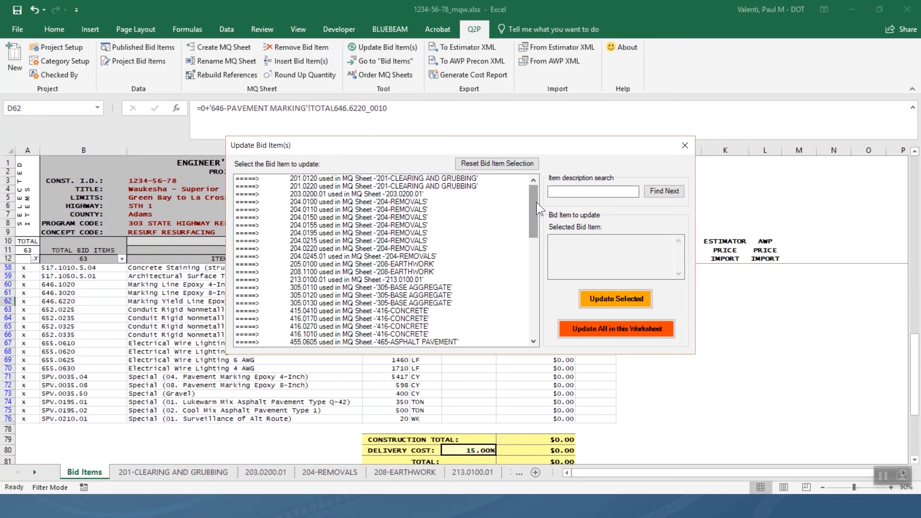
Update bid items 646.1020 and 646.6220 so they read 2200 LF and 160 EACH.
{"action": "left_click_drag", "start_coordinate": [536, 202], "coordinate": [533, 306]}
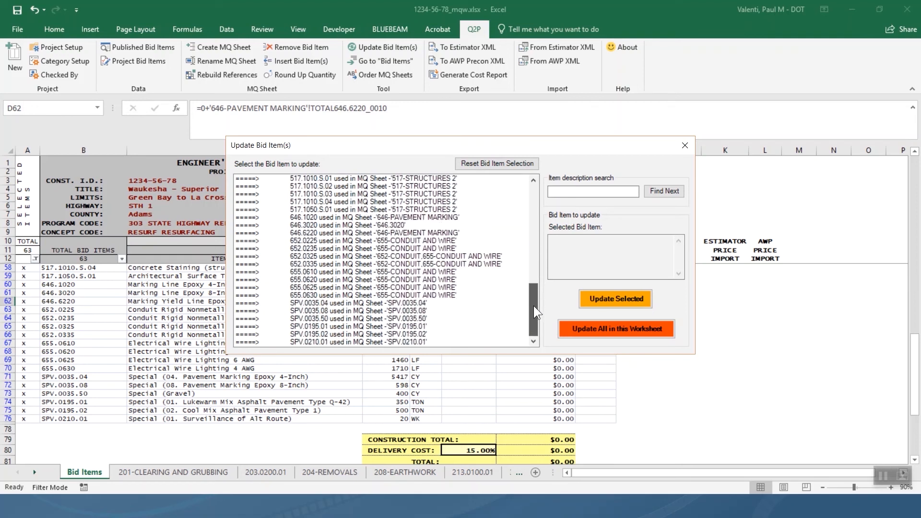
{"action": "left_click", "coordinate": [397, 218]}
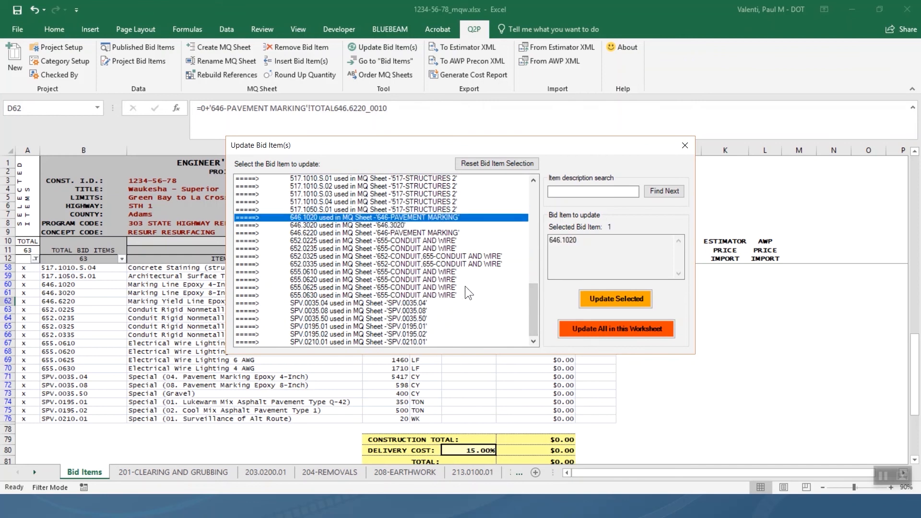
{"action": "left_click", "coordinate": [605, 301]}
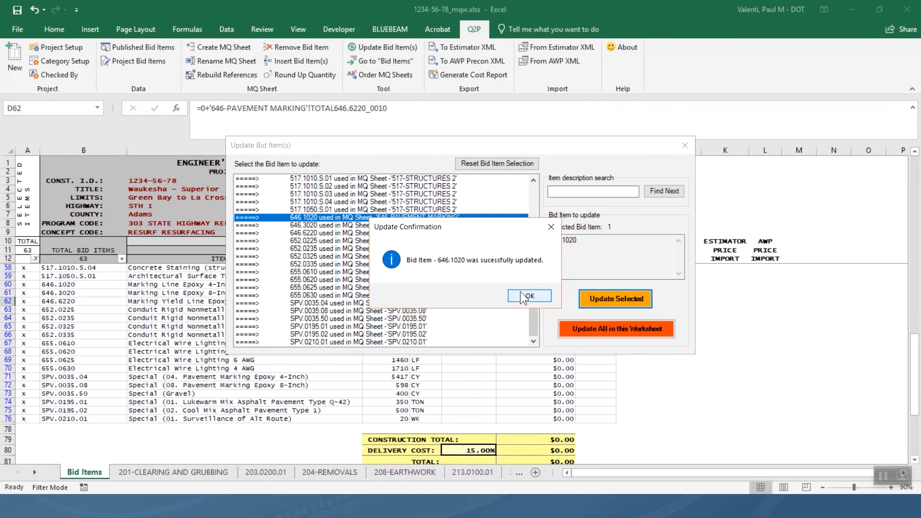
{"action": "left_click", "coordinate": [521, 294]}
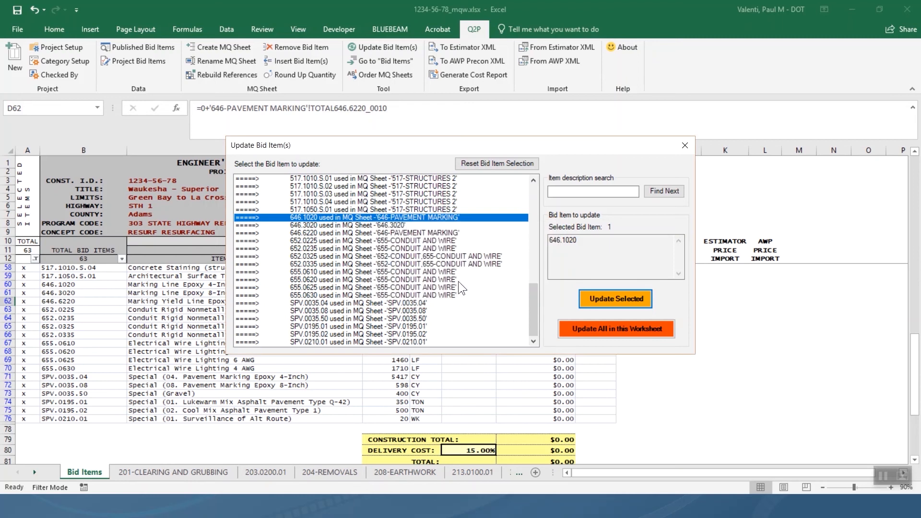
{"action": "left_click", "coordinate": [398, 234]}
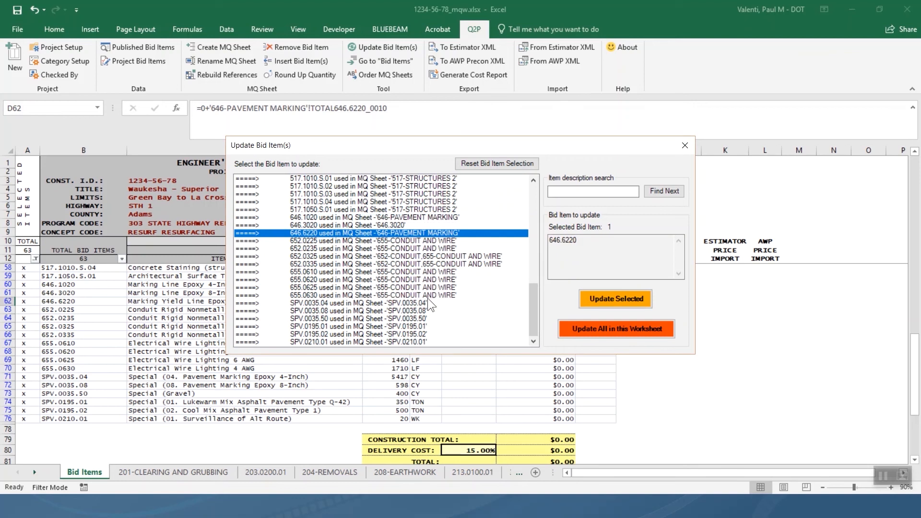
{"action": "left_click", "coordinate": [597, 302]}
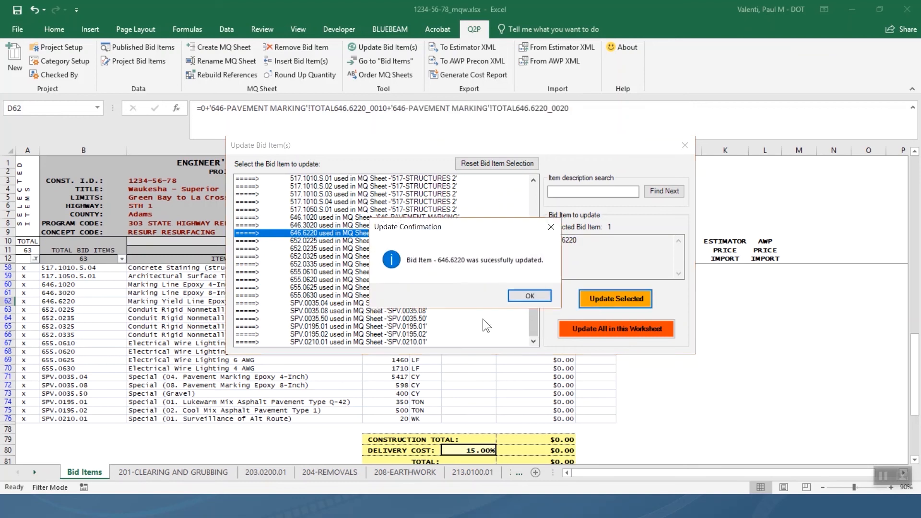
{"action": "left_click", "coordinate": [524, 298]}
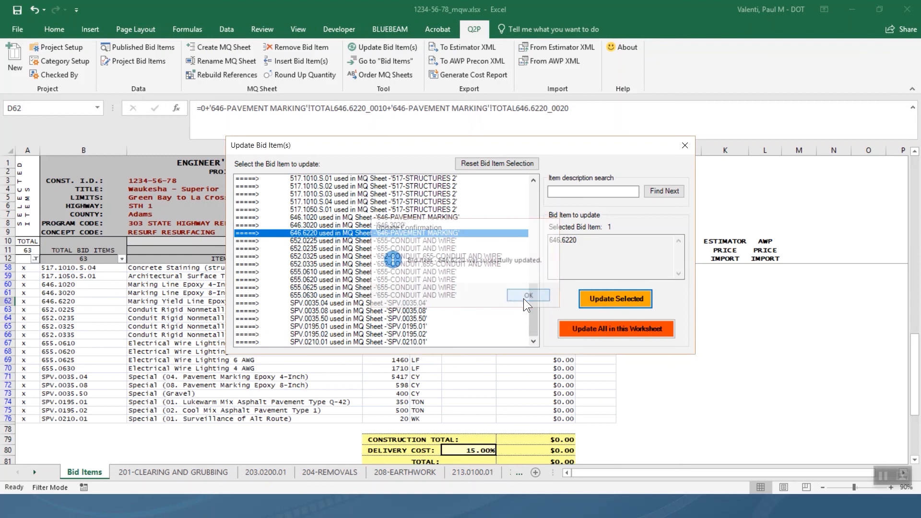
{"action": "left_click", "coordinate": [683, 146]}
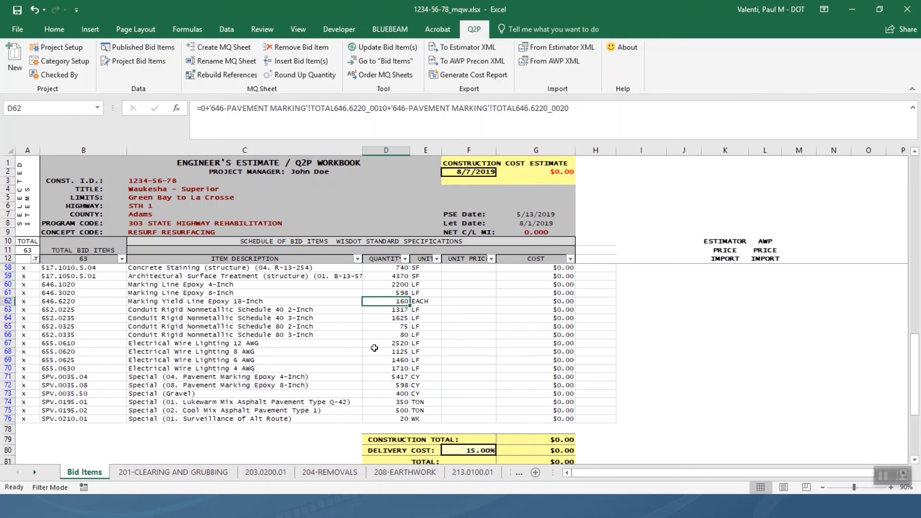
Jump from 646.6220 to the 646-PAVEMENT MARKING sheet and select the category 0020 block A15:K22.
{"action": "right_click", "coordinate": [393, 302]}
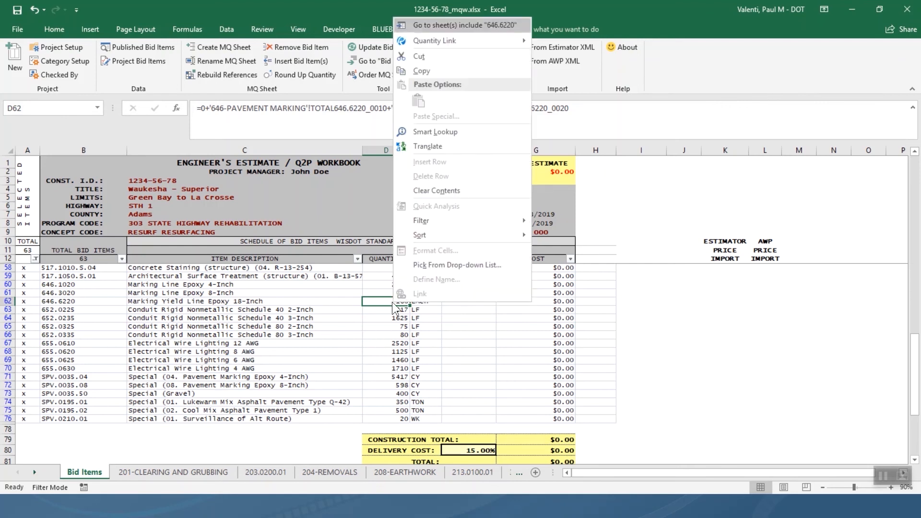
{"action": "left_click", "coordinate": [488, 25]}
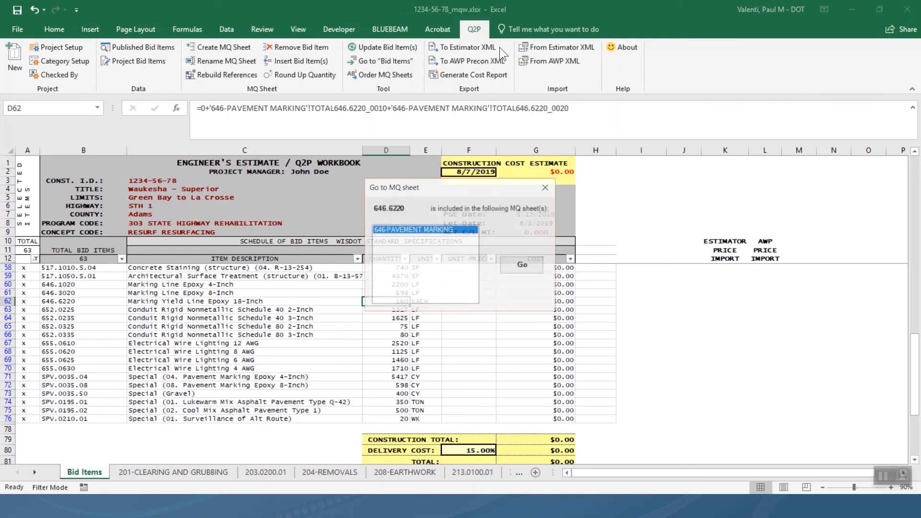
{"action": "left_click", "coordinate": [525, 266]}
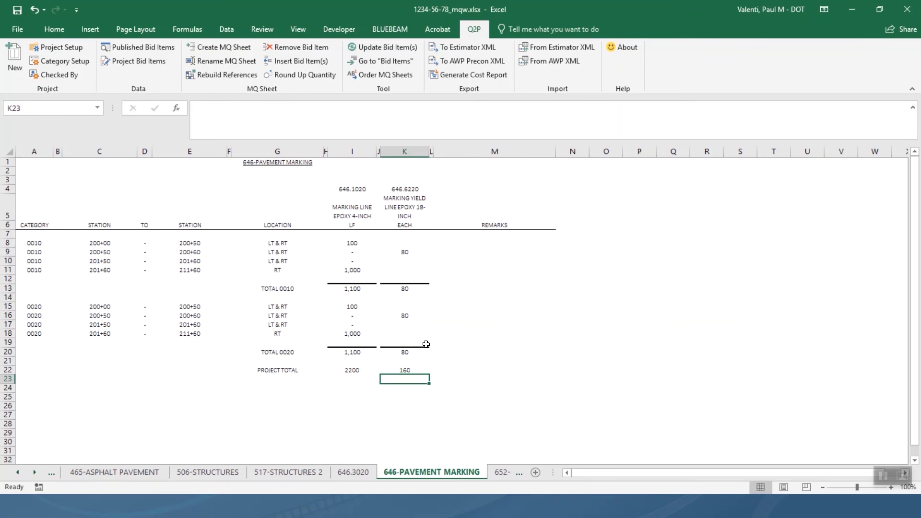
{"action": "left_click_drag", "start_coordinate": [34, 309], "coordinate": [403, 368]}
Delete cells A15:K22 with Shift cells up, leaving only the category 0010 block.
{"action": "right_click", "coordinate": [372, 337]}
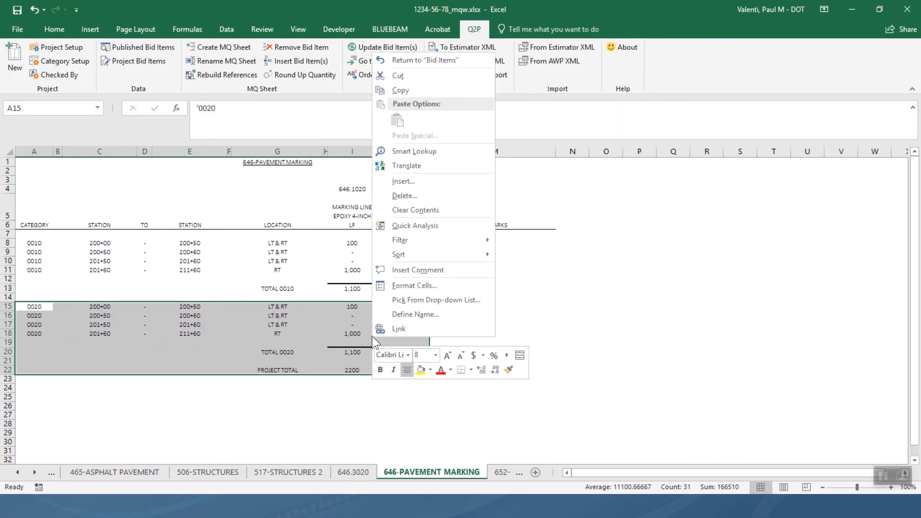
{"action": "left_click", "coordinate": [421, 194]}
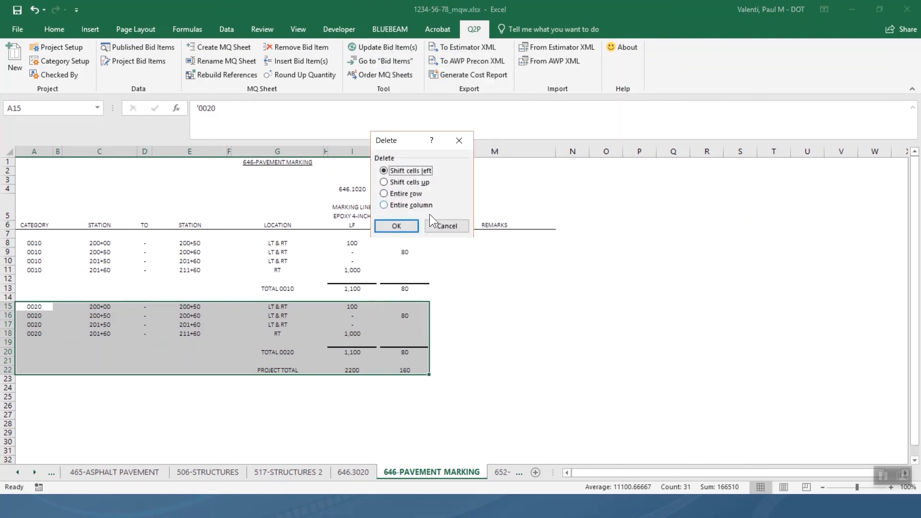
{"action": "left_click", "coordinate": [413, 183]}
{"action": "left_click", "coordinate": [399, 228]}
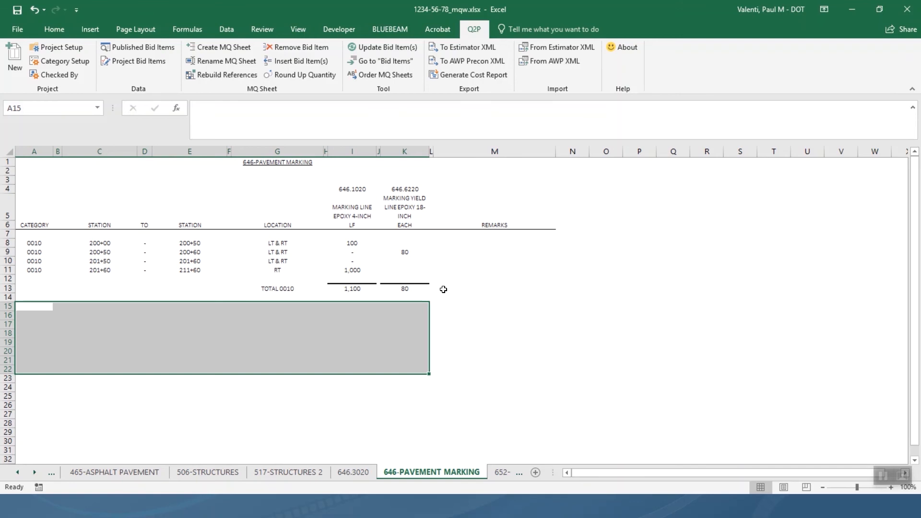
Rebuild the 646-PAVEMENT MARKING sheet's references.
{"action": "left_click", "coordinate": [232, 76]}
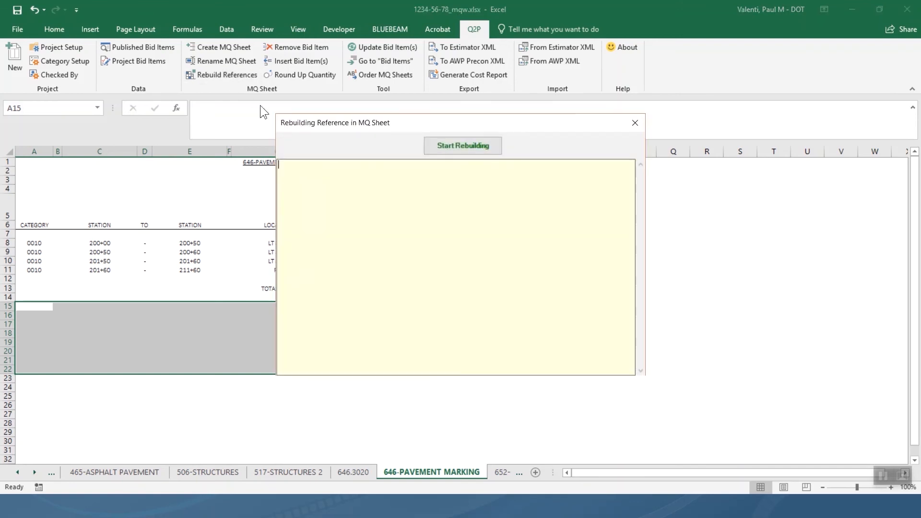
{"action": "left_click", "coordinate": [442, 146]}
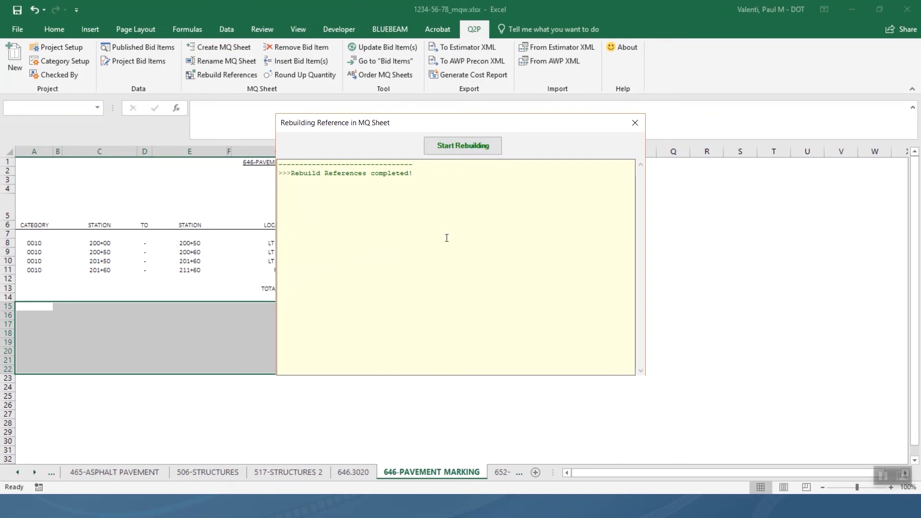
{"action": "left_click", "coordinate": [627, 125]}
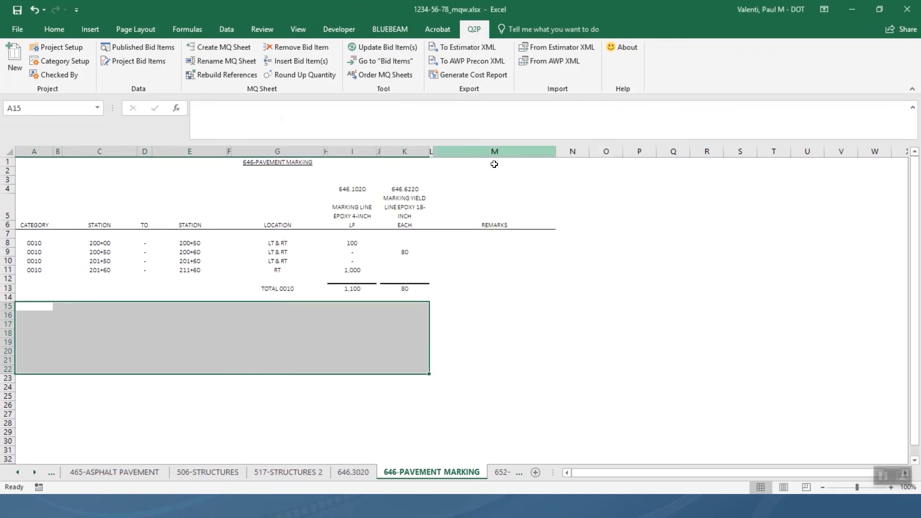
Update all bid items on this worksheet, giving 1,100 LF and 80 each.
{"action": "left_click", "coordinate": [395, 45]}
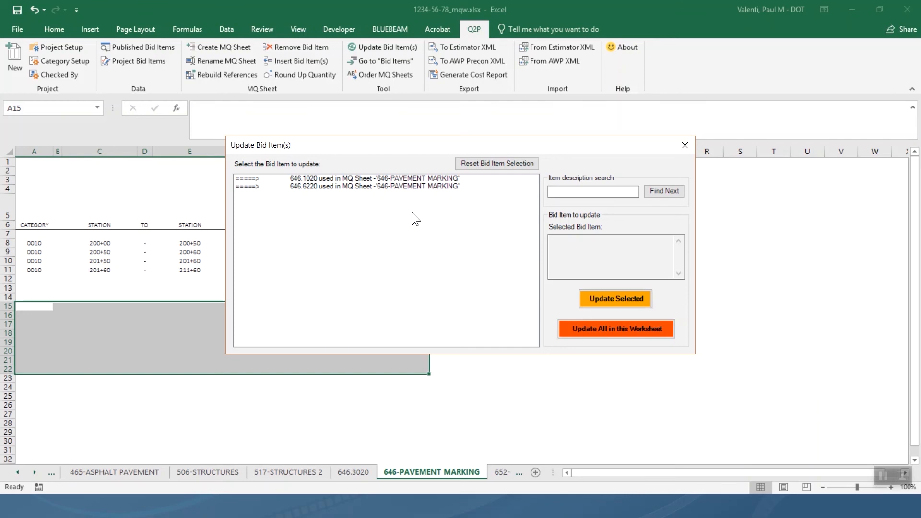
{"action": "left_click", "coordinate": [585, 329]}
{"action": "left_click", "coordinate": [498, 296]}
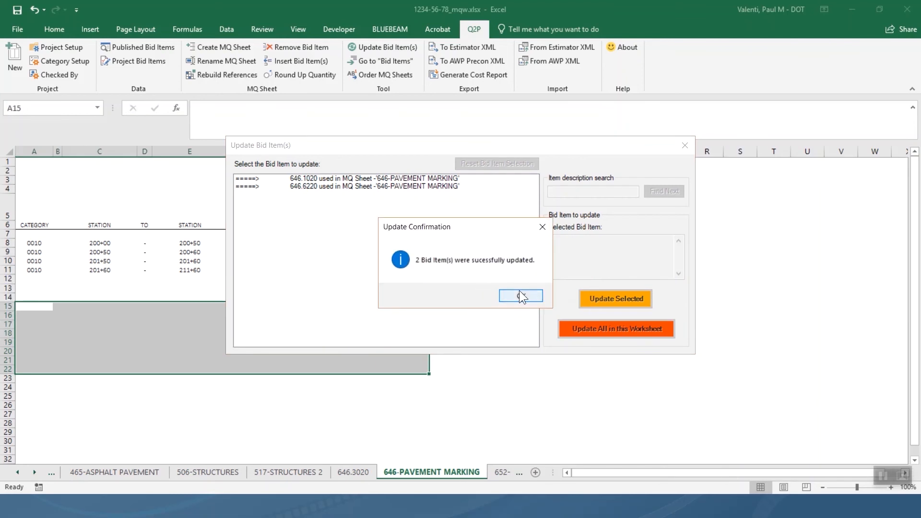
{"action": "left_click", "coordinate": [520, 292]}
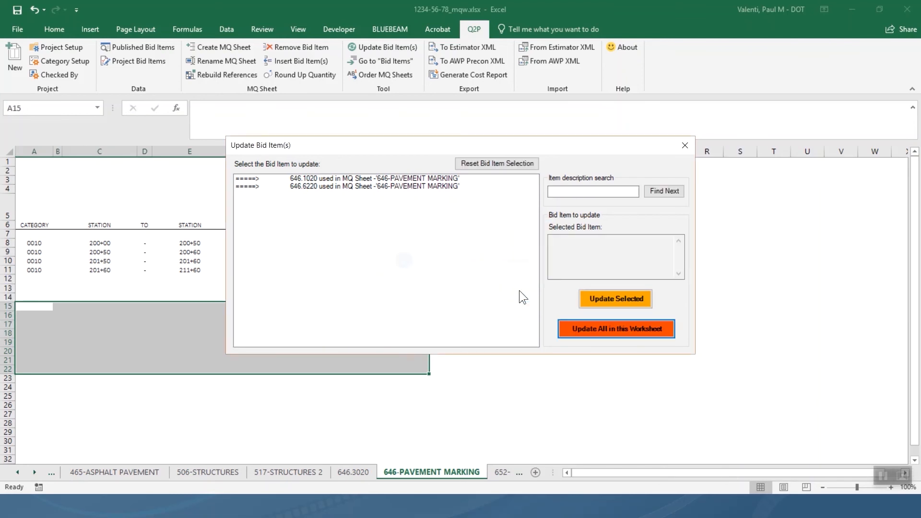
{"action": "left_click", "coordinate": [685, 146]}
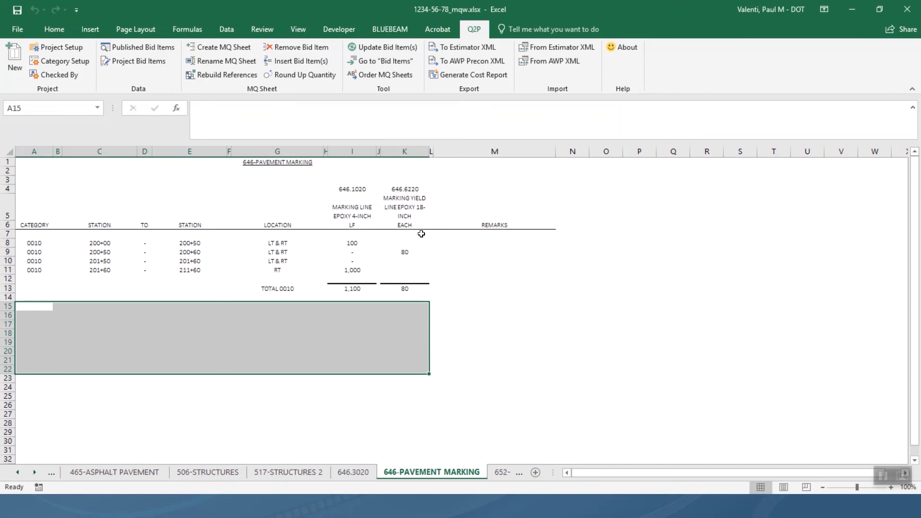
Return to Bid Items, now showing 1100 and 80, and open Category Setup.
{"action": "left_click", "coordinate": [394, 64]}
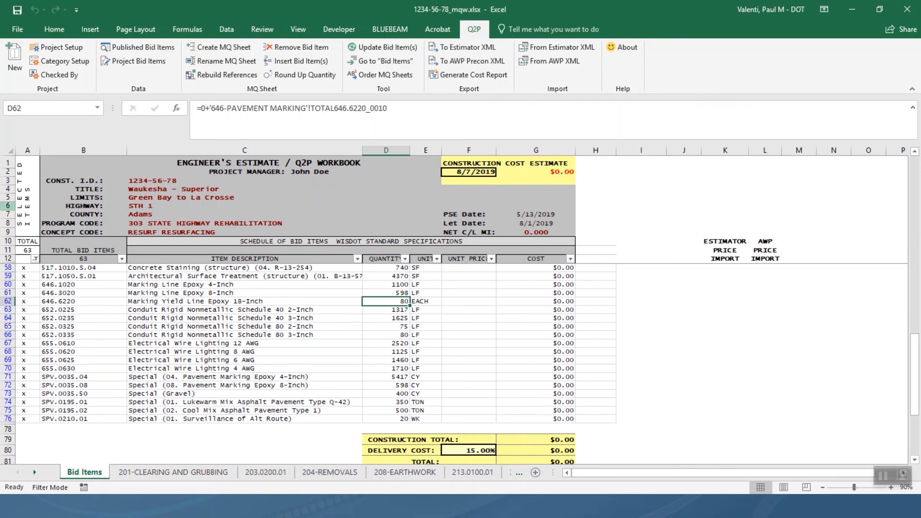
{"action": "left_click", "coordinate": [66, 61]}
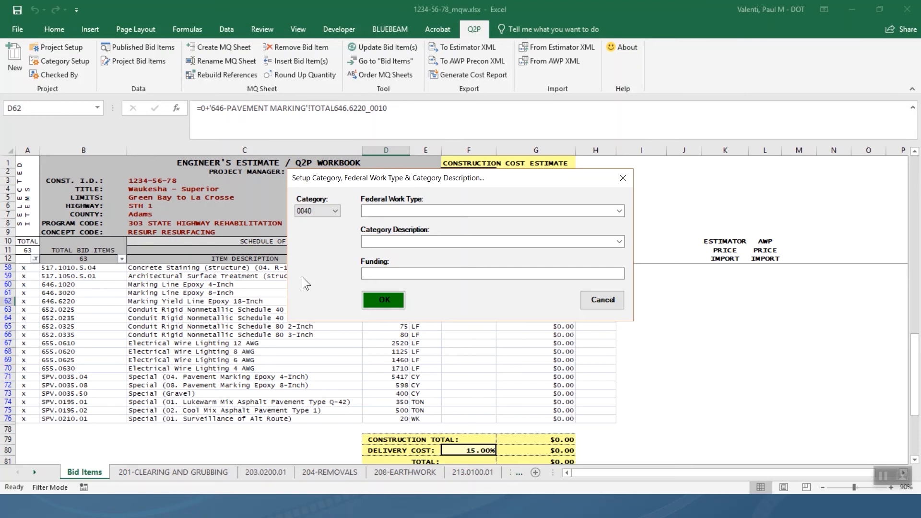
{"action": "left_click", "coordinate": [329, 215]}
{"action": "left_click", "coordinate": [320, 229]}
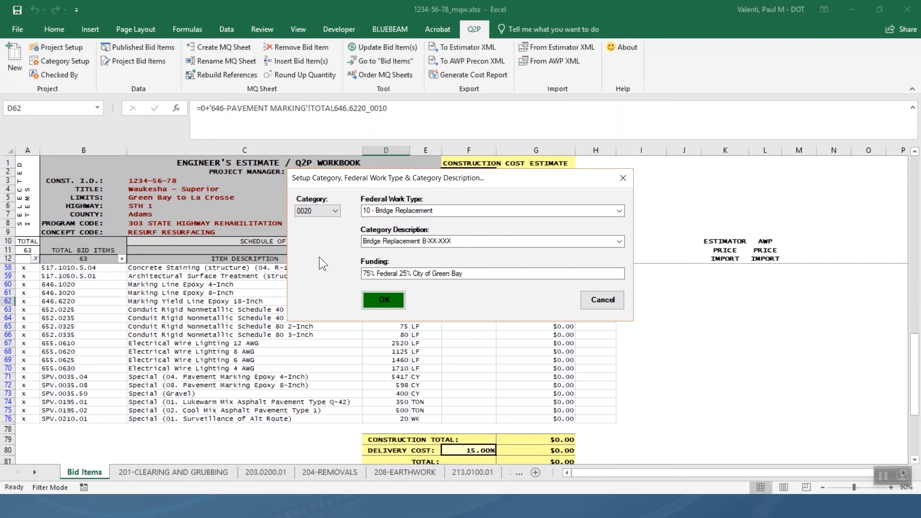
{"action": "left_click", "coordinate": [467, 242]}
{"action": "left_click", "coordinate": [469, 243]}
{"action": "key", "text": "BackSpace"}
{"action": "key", "text": "BackSpace"}
{"action": "key", "text": "BackSpace"}
{"action": "key", "text": "BackSpace"}
{"action": "key", "text": "BackSpace"}
{"action": "key", "text": "BackSpace"}
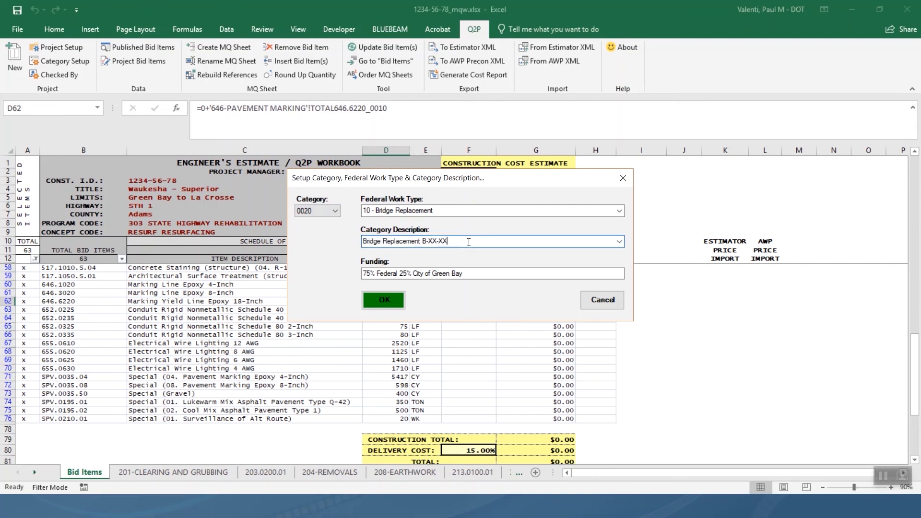
{"action": "type", "text": "13-572"}
{"action": "left_click", "coordinate": [389, 299]}
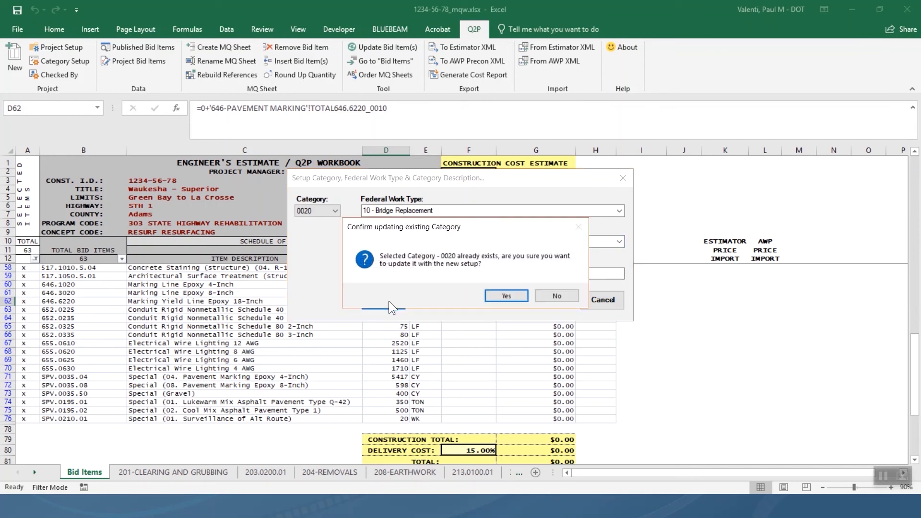
{"action": "left_click", "coordinate": [498, 296]}
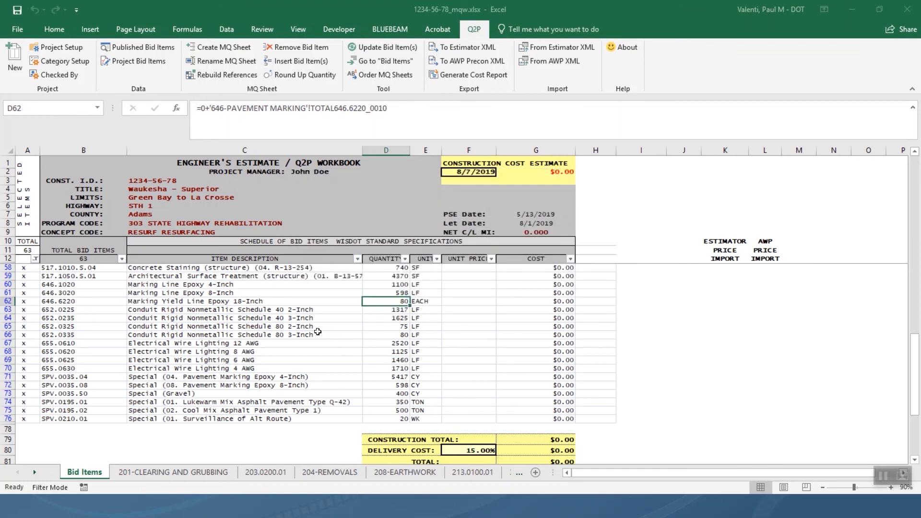
{"action": "scroll", "coordinate": [319, 331], "scroll_direction": "down", "scroll_amount": 5}
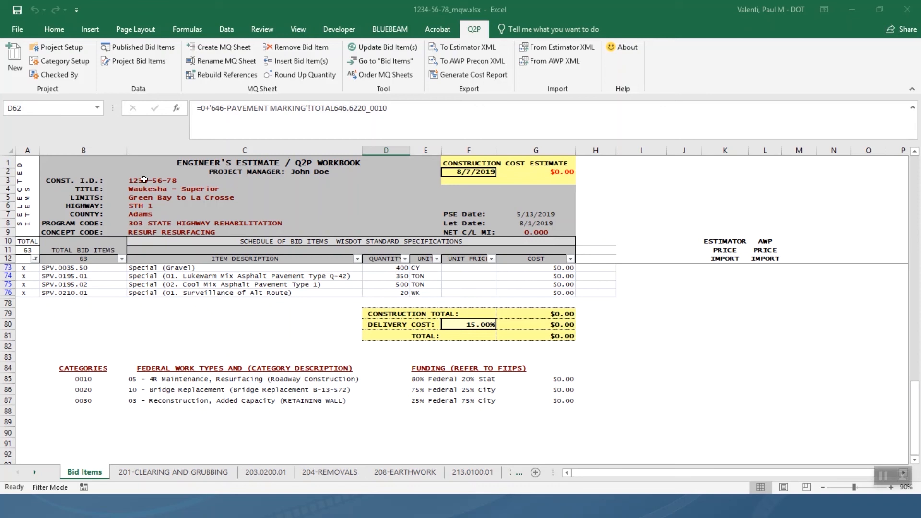
Reopen the Category Setup dialog, which offers a blank category 0040.
{"action": "left_click", "coordinate": [67, 61]}
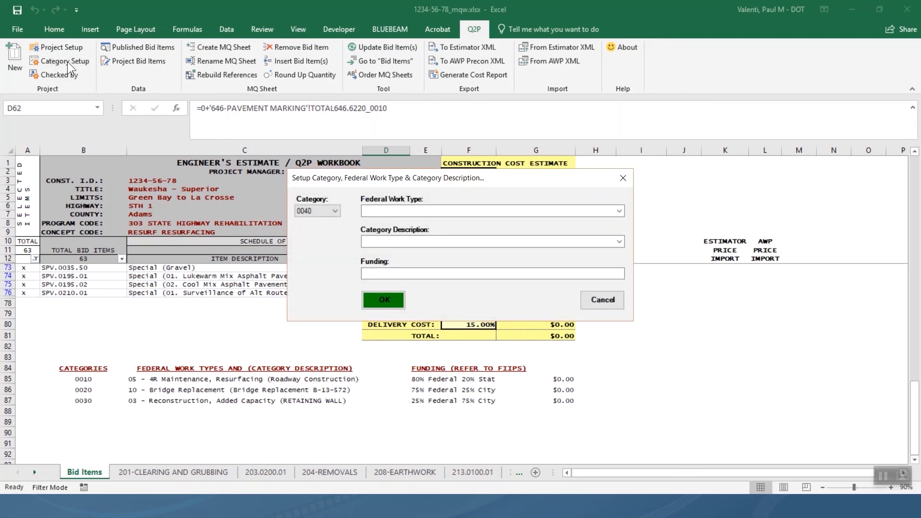
Review categories 0030 and 0020, then delete category 0030 (RETAINING WALL) and confirm.
{"action": "left_click", "coordinate": [316, 209]}
{"action": "left_click", "coordinate": [316, 234]}
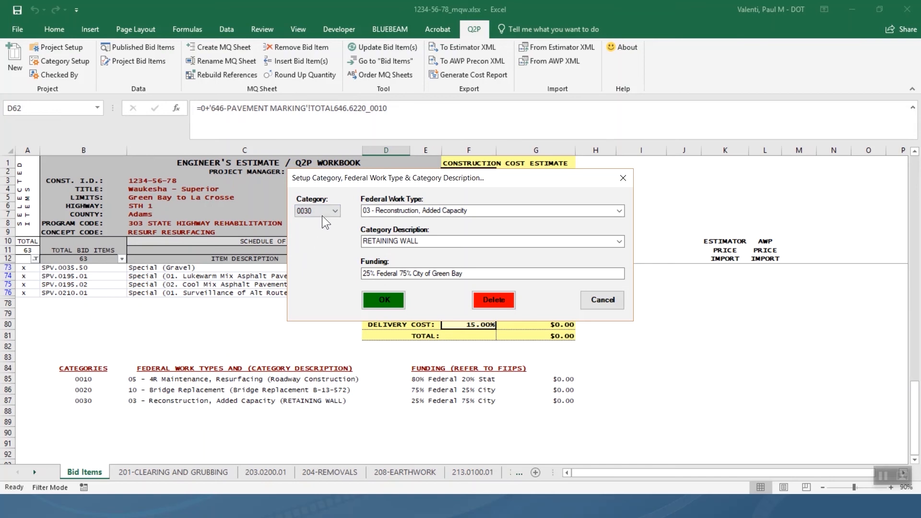
{"action": "left_click", "coordinate": [326, 210]}
{"action": "left_click", "coordinate": [312, 230]}
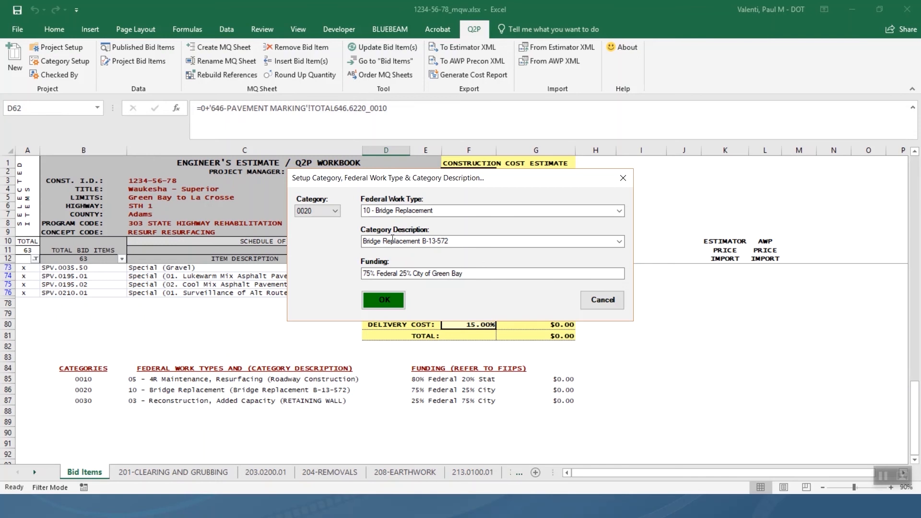
{"action": "left_click", "coordinate": [325, 207]}
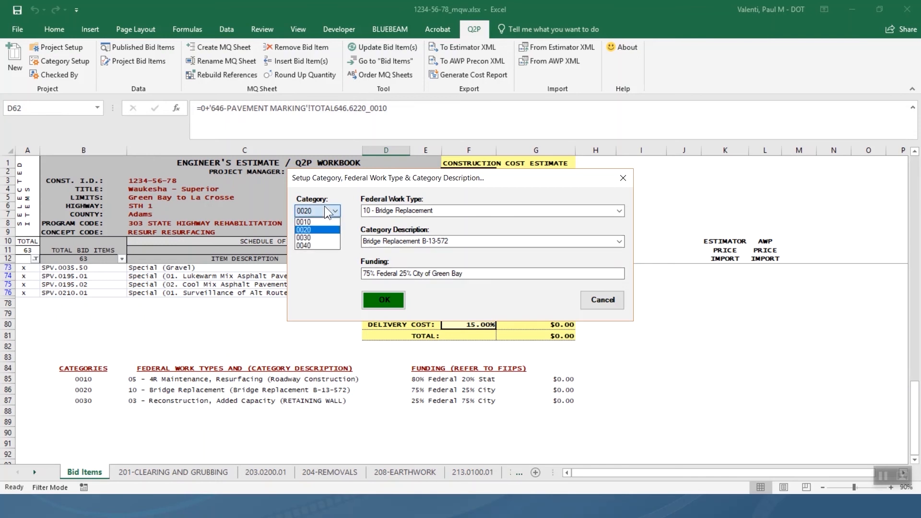
{"action": "left_click", "coordinate": [313, 237]}
{"action": "left_click", "coordinate": [482, 298]}
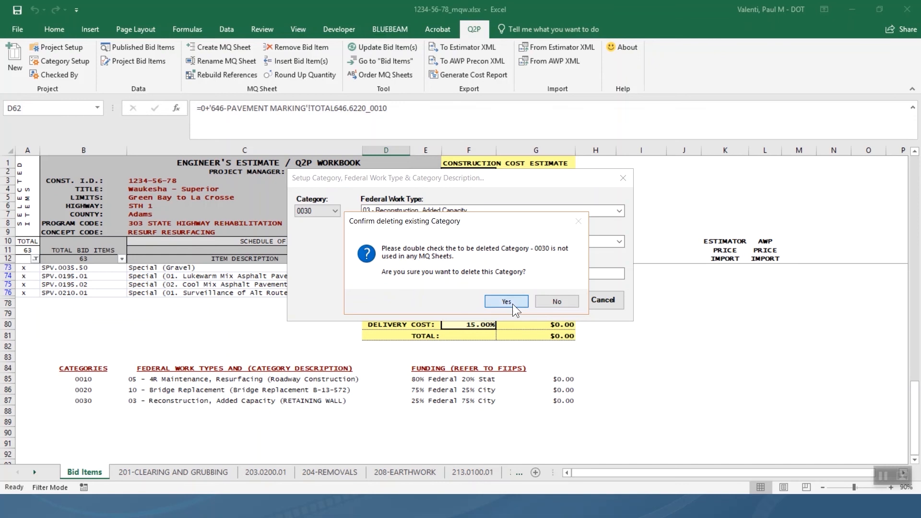
{"action": "left_click", "coordinate": [512, 304]}
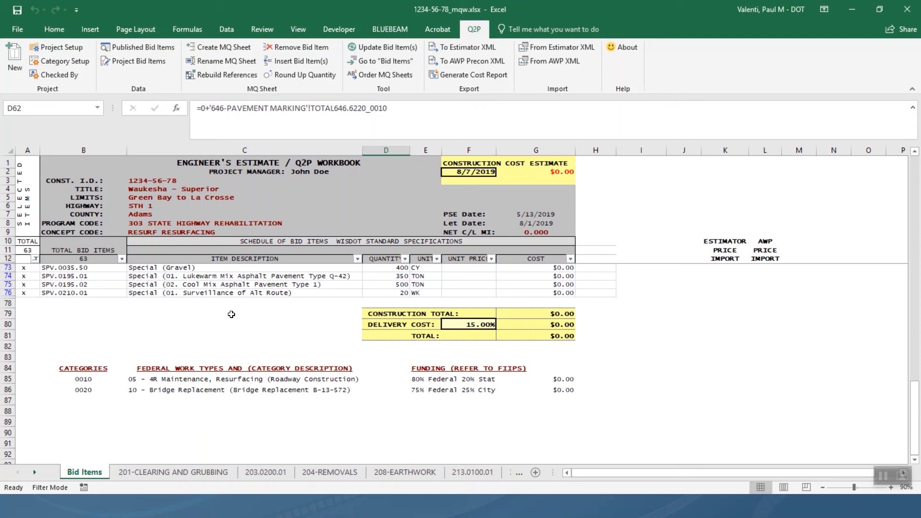
Switch to the 465-ASPHALT PAVEMENT sheet from the sheet list.
{"action": "right_click", "coordinate": [36, 471]}
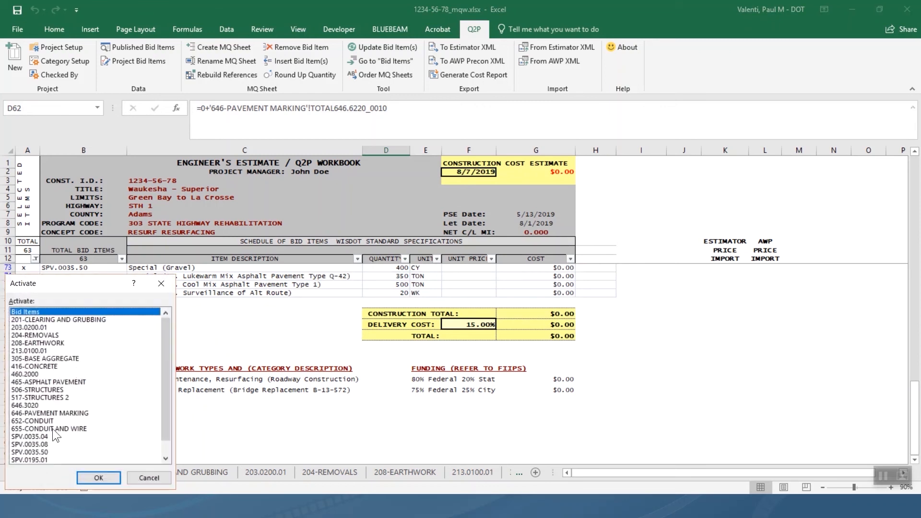
{"action": "left_click", "coordinate": [64, 383]}
{"action": "left_click", "coordinate": [116, 476]}
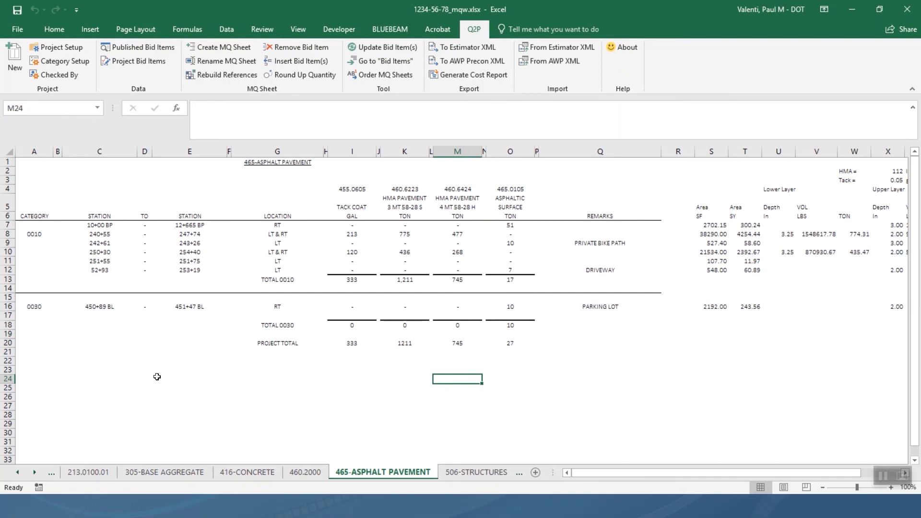
Delete rows 18–20 holding TOTAL 0030 and the PROJECT TOTAL.
{"action": "left_click", "coordinate": [9, 325]}
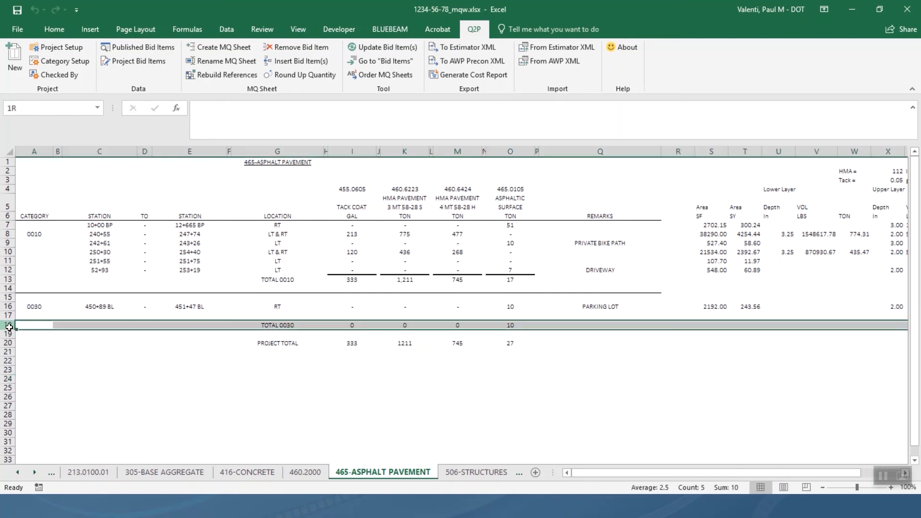
{"action": "mouse_move", "coordinate": [10, 327]}
{"action": "left_mouse_down"}
{"action": "mouse_move", "coordinate": [7, 353]}
{"action": "mouse_move", "coordinate": [9, 338]}
{"action": "left_mouse_up"}
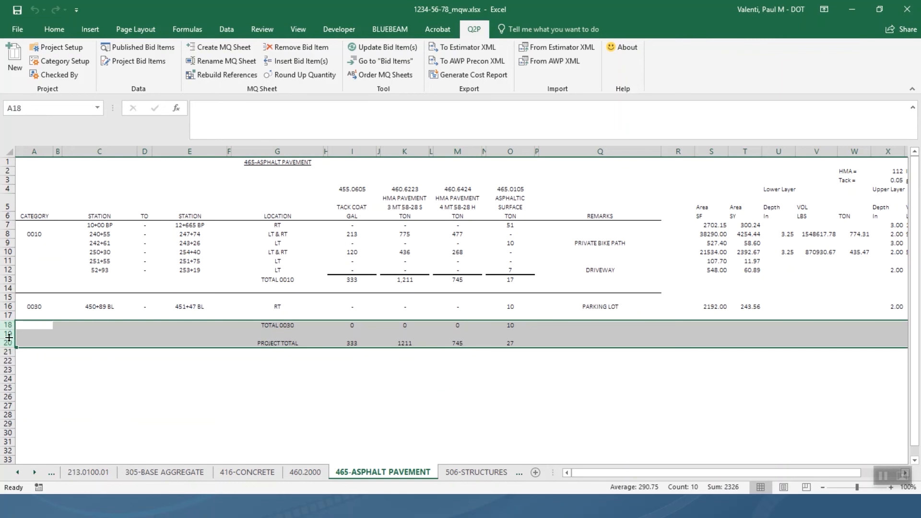
{"action": "right_click", "coordinate": [8, 330]}
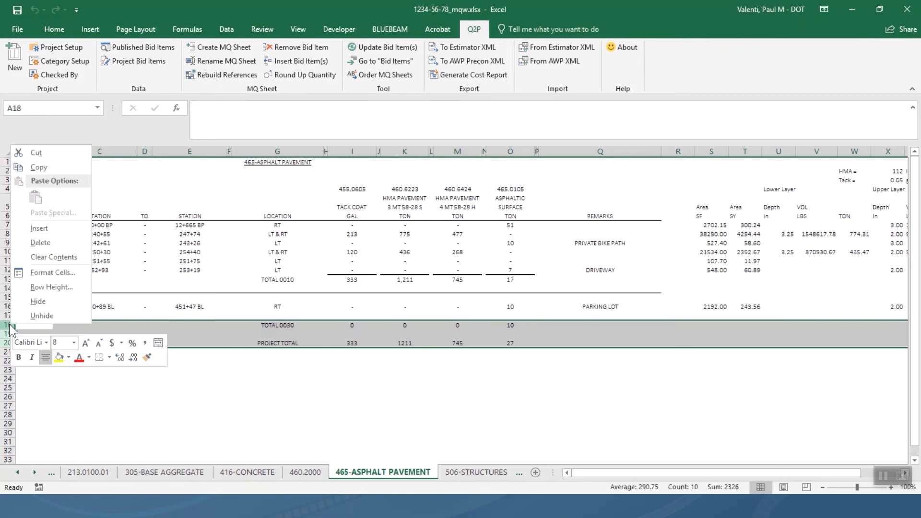
{"action": "left_click", "coordinate": [42, 248]}
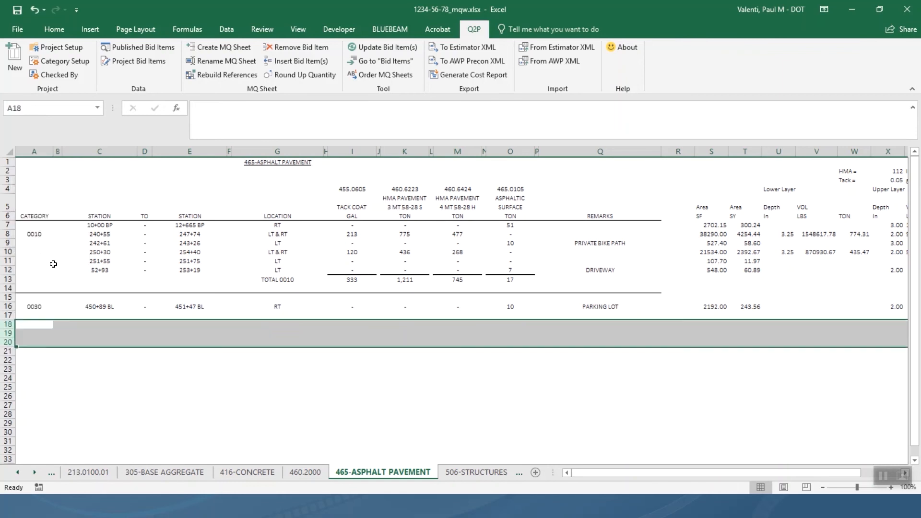
{"action": "left_click", "coordinate": [299, 245]}
Clear row 16 containing the category 0030 parking lot entry.
{"action": "left_click_drag", "start_coordinate": [9, 302], "coordinate": [9, 306]}
{"action": "left_click", "coordinate": [8, 306]}
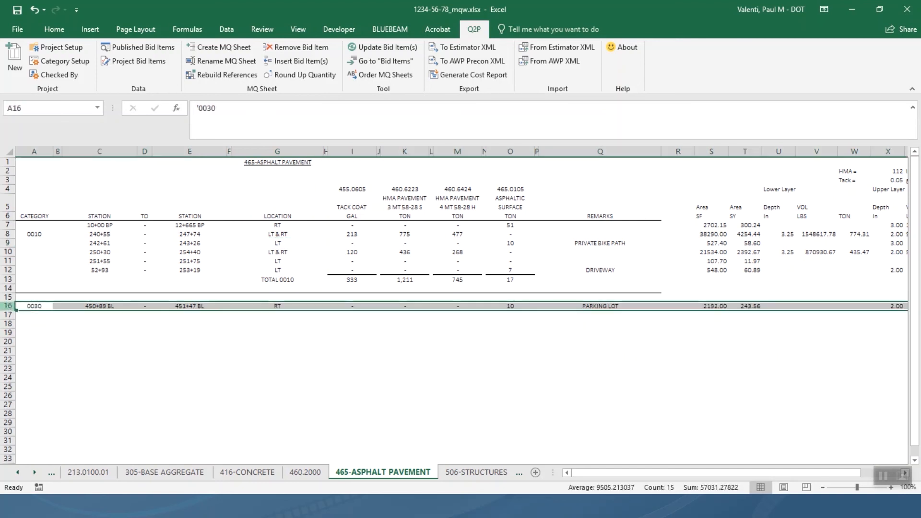
{"action": "right_click", "coordinate": [9, 307]}
{"action": "left_click", "coordinate": [58, 402]}
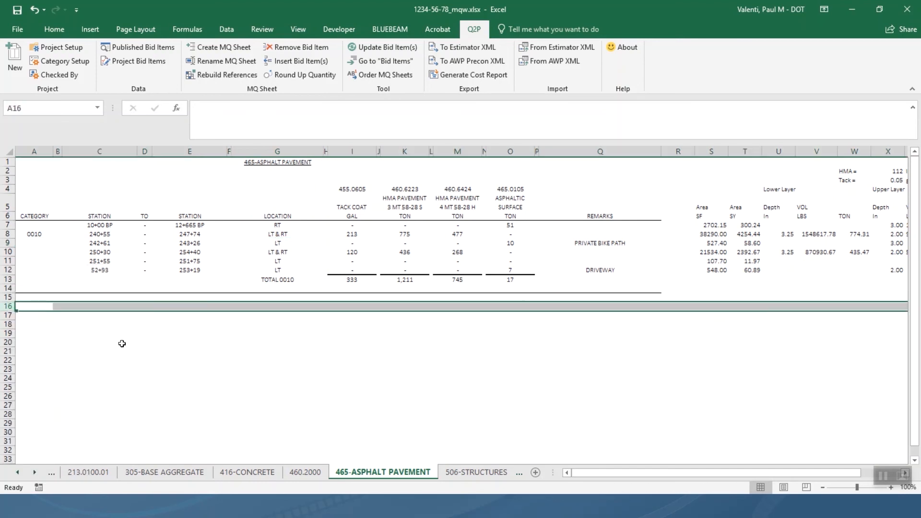
{"action": "left_click", "coordinate": [183, 335]}
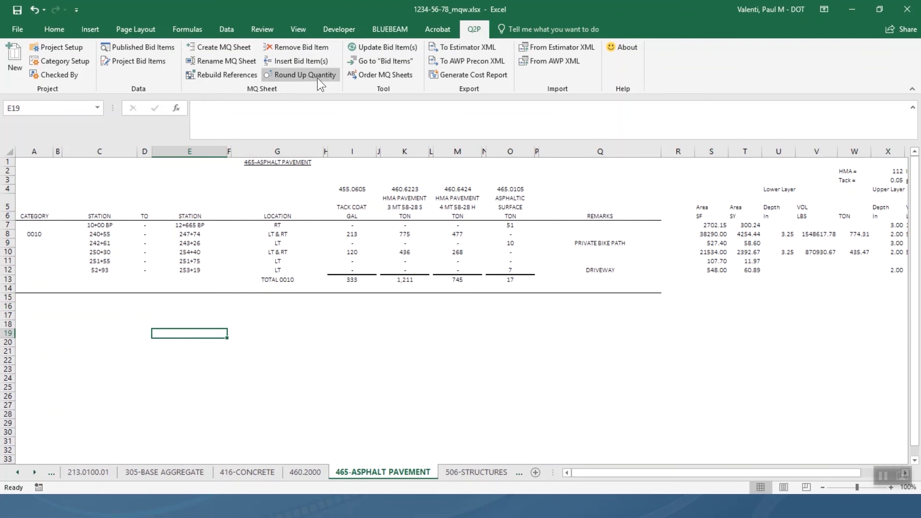
Rebuild the Q2P references for the 465-ASPHALT PAVEMENT sheet.
{"action": "left_click", "coordinate": [234, 76]}
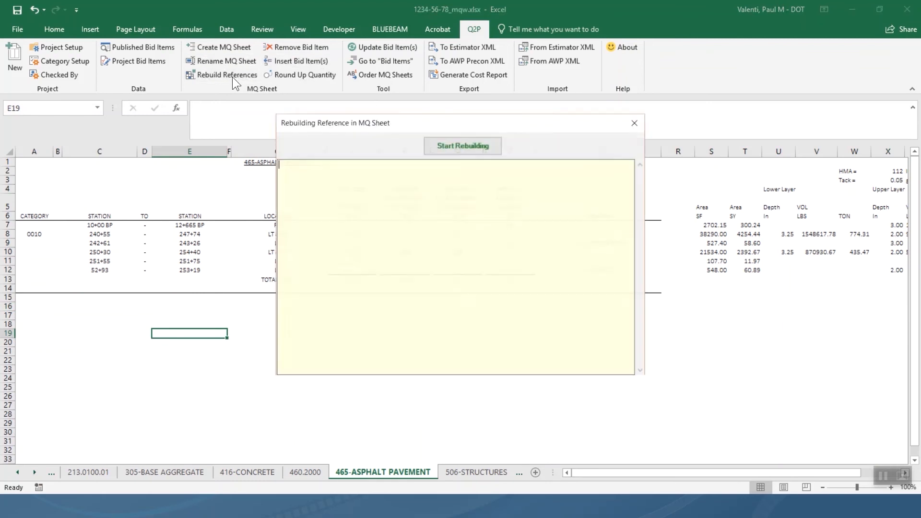
{"action": "left_click", "coordinate": [430, 146]}
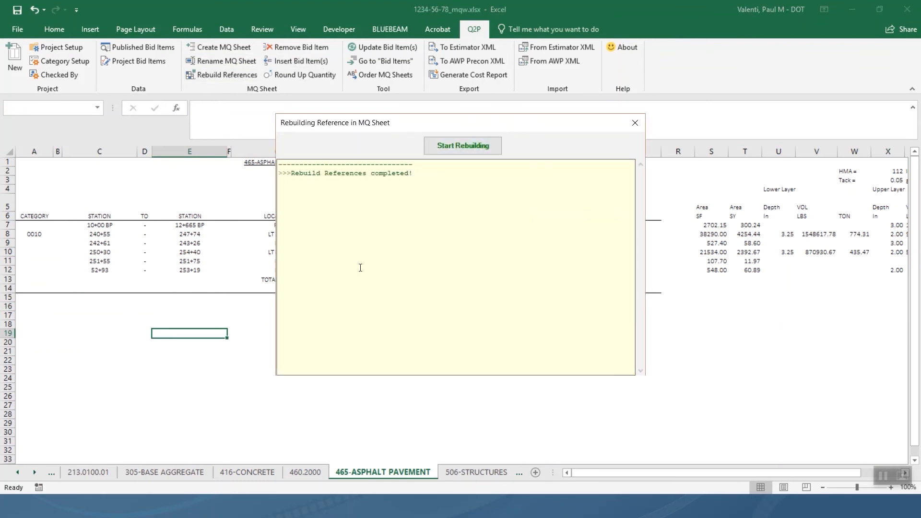
{"action": "left_click", "coordinate": [640, 124]}
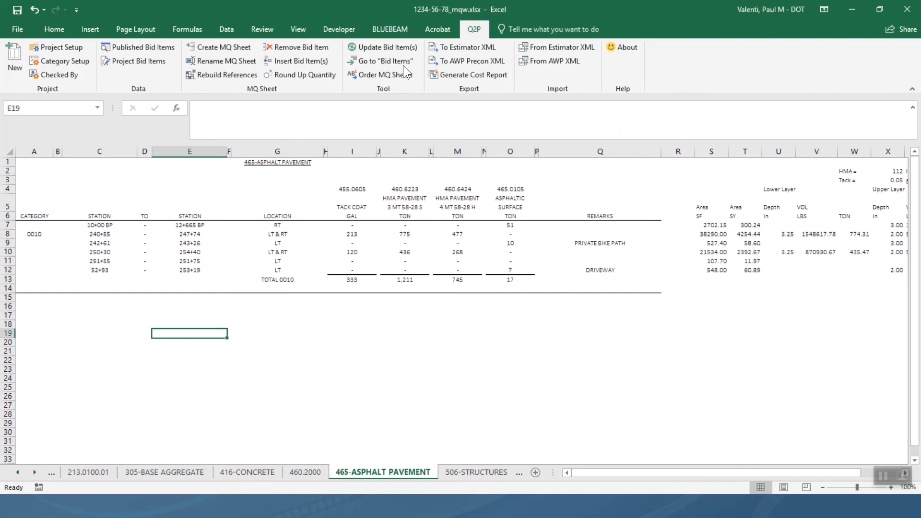
Update all four bid items from this worksheet, then return to the Bid Items sheet.
{"action": "left_click", "coordinate": [404, 50]}
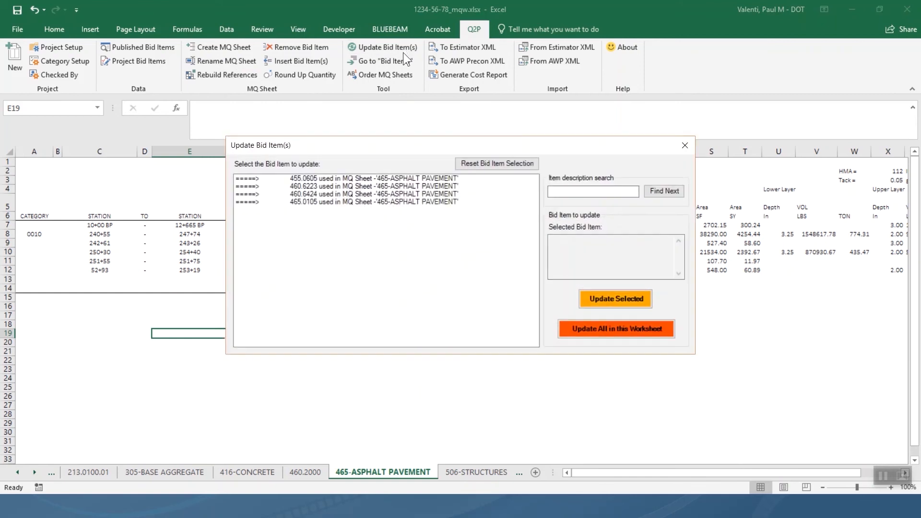
{"action": "left_click", "coordinate": [609, 326]}
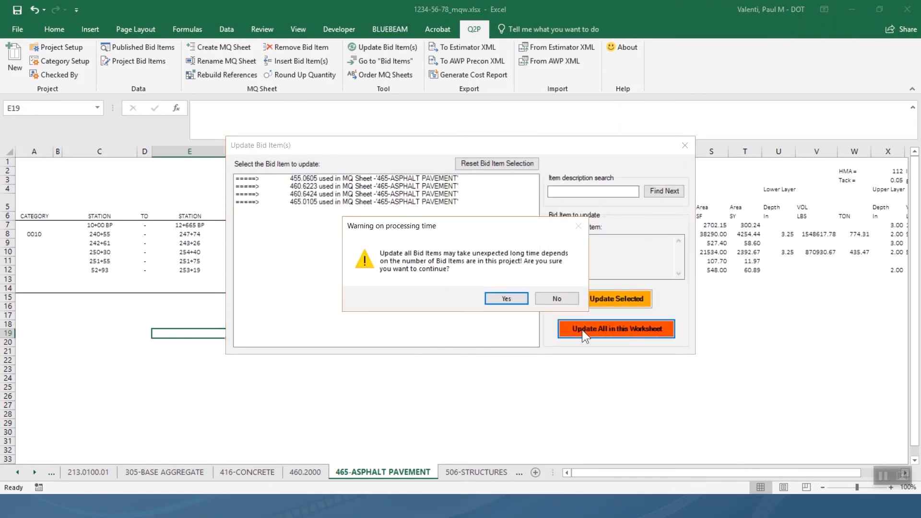
{"action": "left_click", "coordinate": [506, 299]}
{"action": "left_click", "coordinate": [521, 297]}
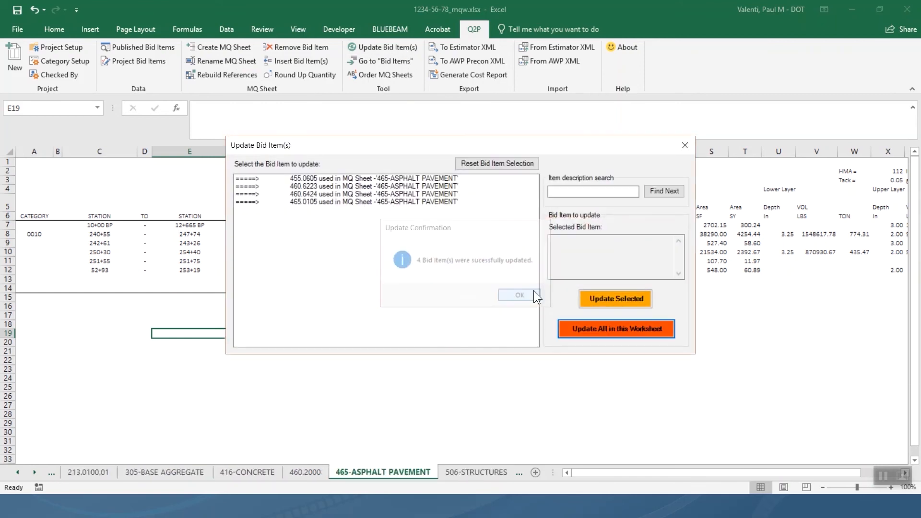
{"action": "left_click", "coordinate": [685, 145]}
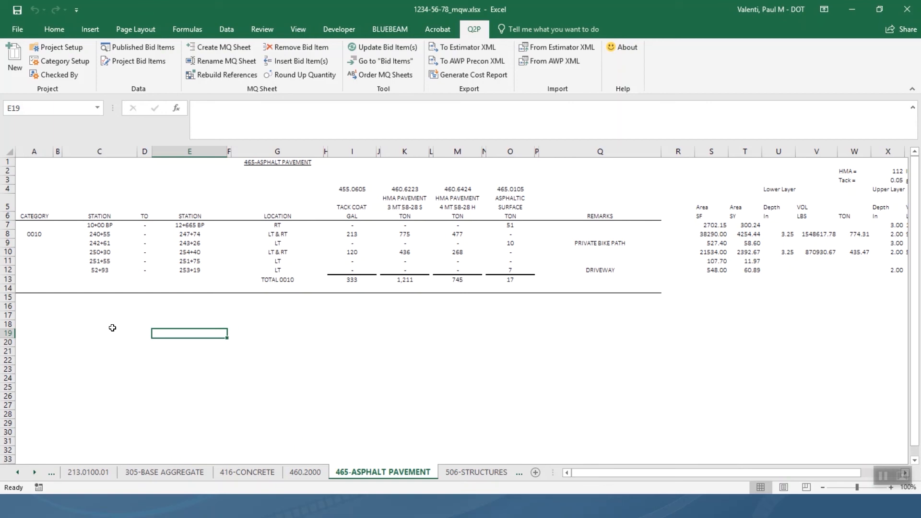
{"action": "left_click", "coordinate": [398, 64]}
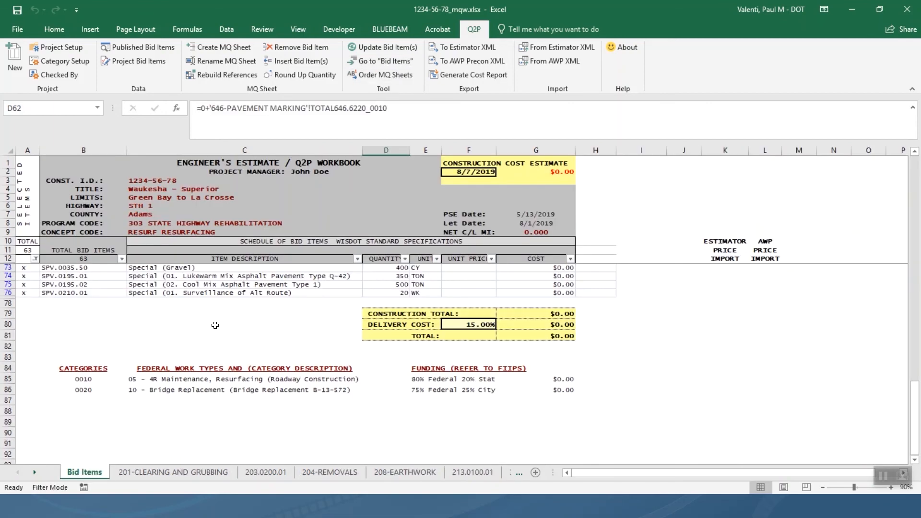
Open cell D37's 1211 TON HMA Pavement quantity formula for editing with F2.
{"action": "scroll", "coordinate": [215, 325], "scroll_direction": "up", "scroll_amount": 14}
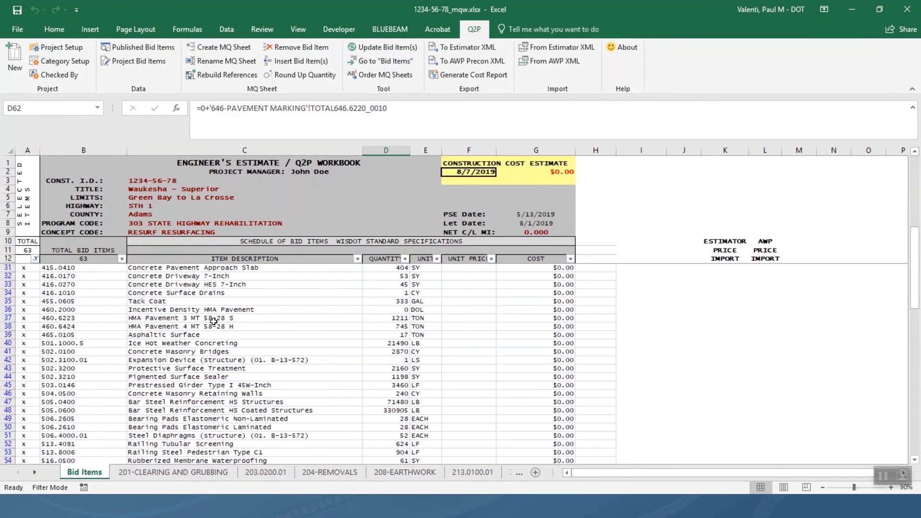
{"action": "scroll", "coordinate": [214, 321], "scroll_direction": "up", "scroll_amount": 4}
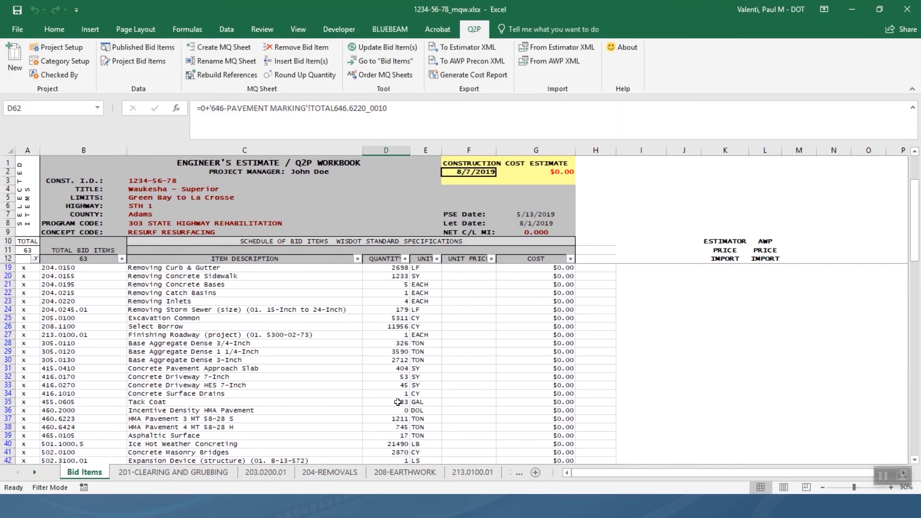
{"action": "left_click", "coordinate": [399, 418]}
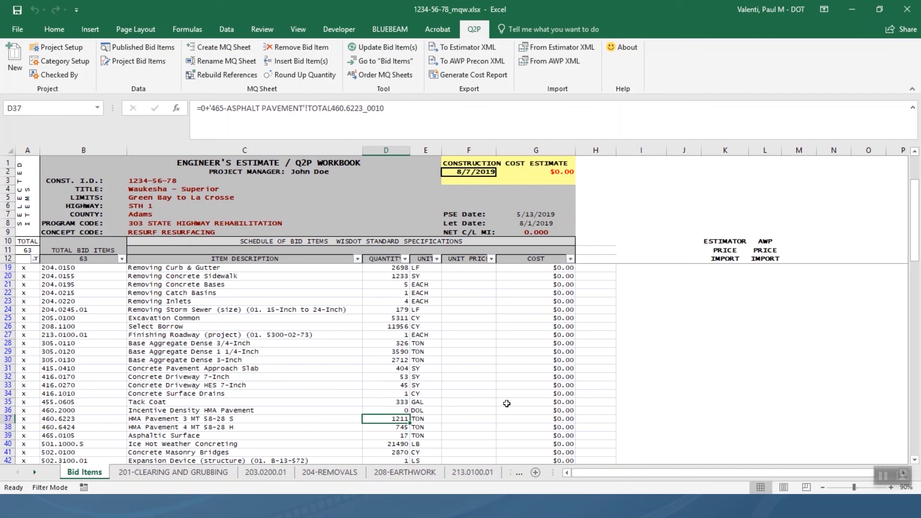
{"action": "key", "text": "F2"}
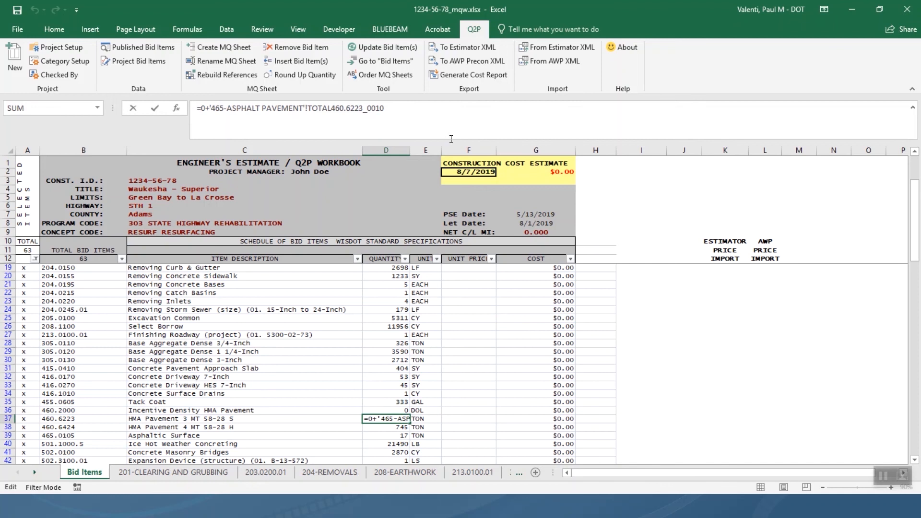
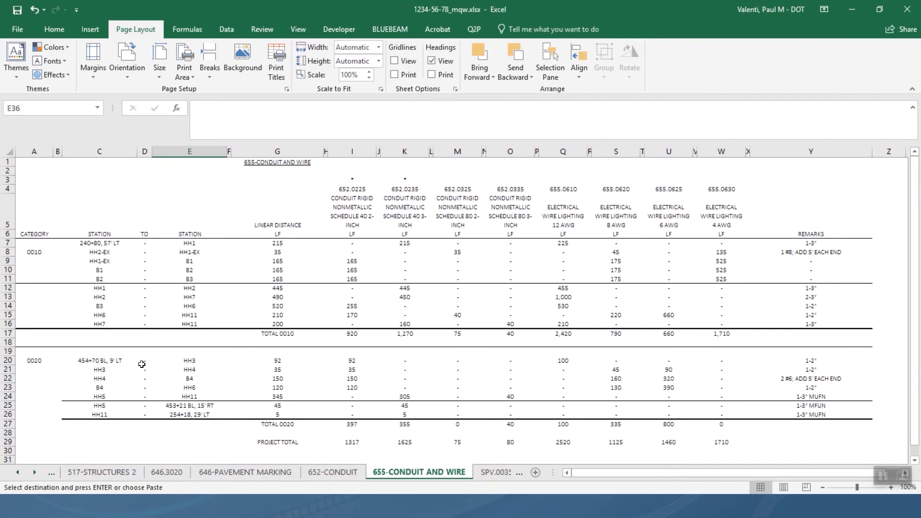
On the 655-CONDUIT AND WIRE sheet, select row 19 between the 0010 and 0020 tables.
{"action": "left_click", "coordinate": [8, 351]}
Cancel the pending copy and insert a blank row at row 19 below the 0010 total.
{"action": "right_click", "coordinate": [8, 351]}
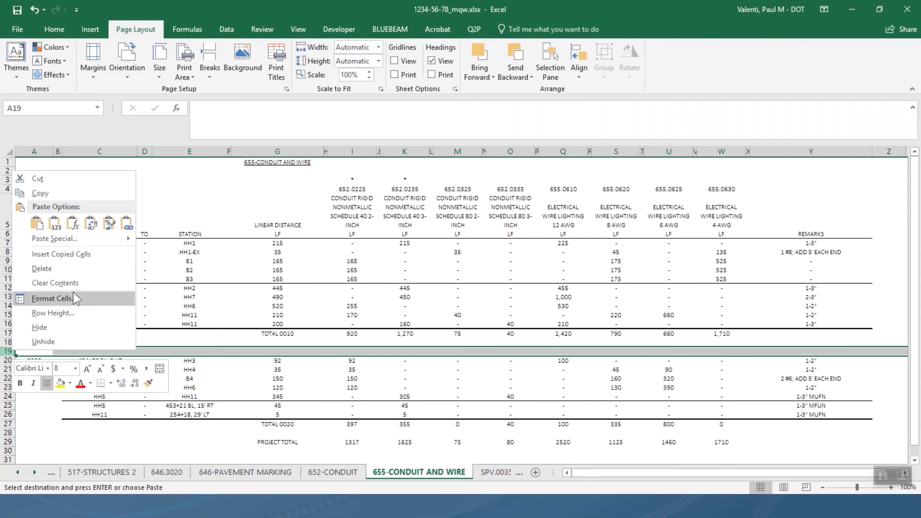
{"action": "key", "text": "Escape"}
{"action": "key", "text": "Escape"}
{"action": "right_click", "coordinate": [5, 352]}
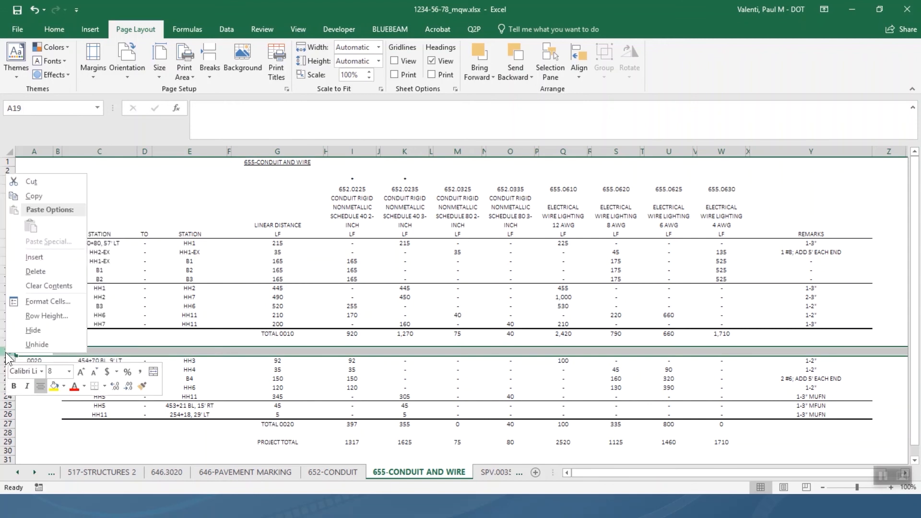
{"action": "left_click", "coordinate": [33, 258]}
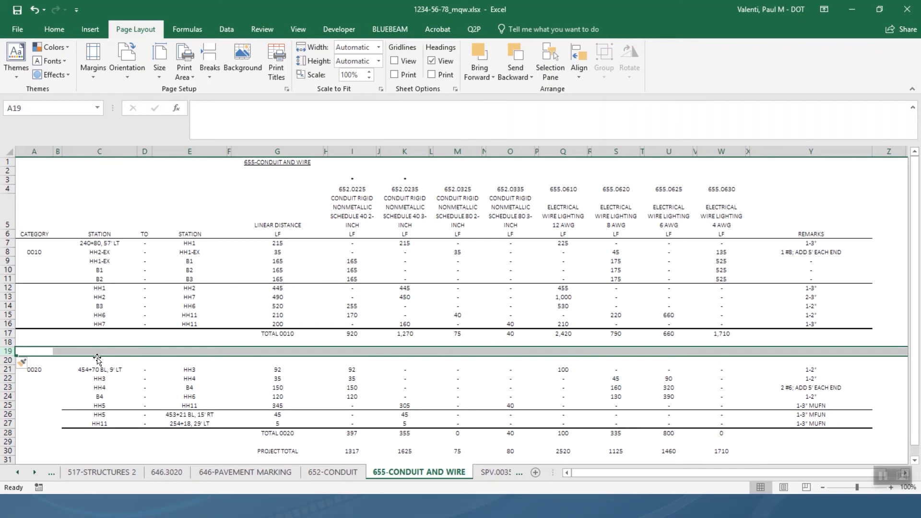
{"action": "left_click", "coordinate": [39, 350]}
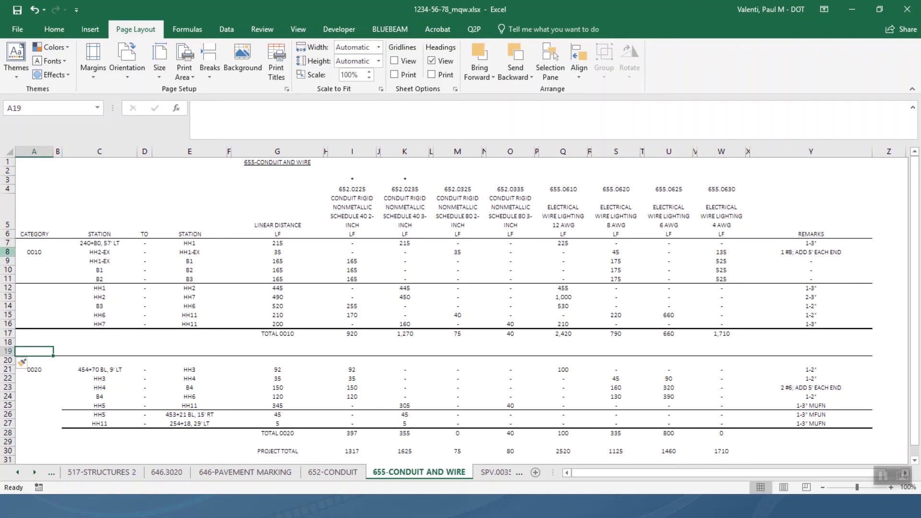
Copy heading rows 3–6 and insert them at row 19 above the 0020 group.
{"action": "left_click_drag", "start_coordinate": [7, 180], "coordinate": [8, 231]}
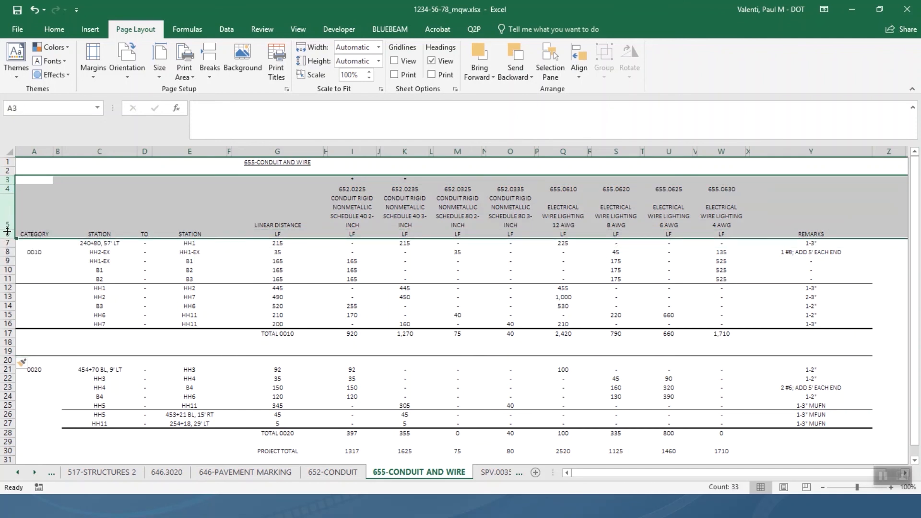
{"action": "key", "text": "ctrl+c"}
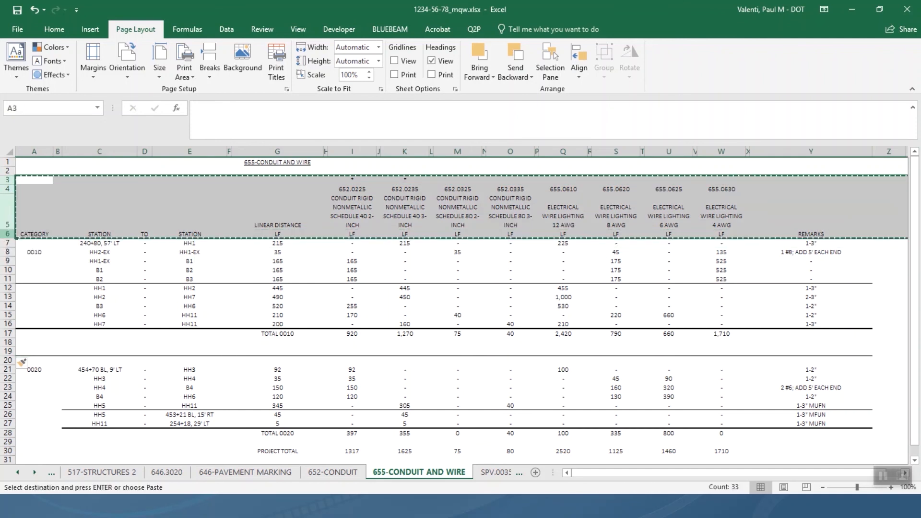
{"action": "left_click", "coordinate": [8, 351]}
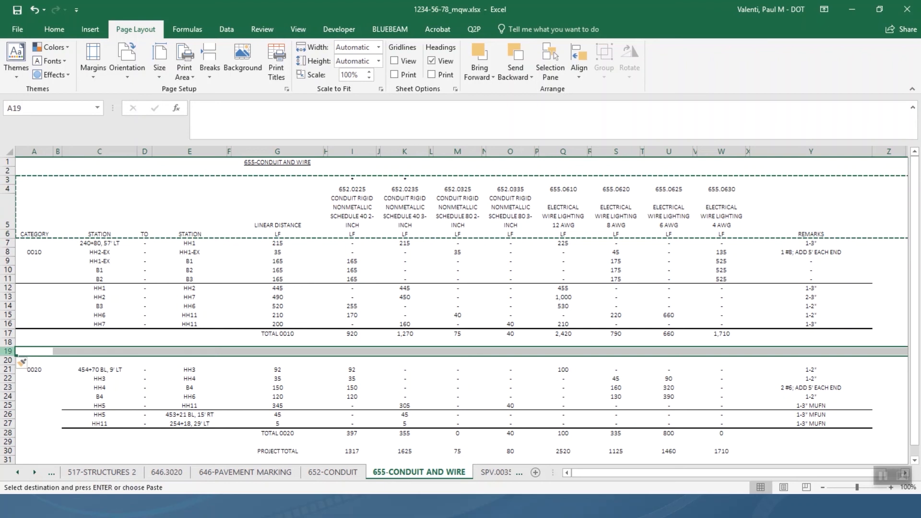
{"action": "right_click", "coordinate": [14, 352]}
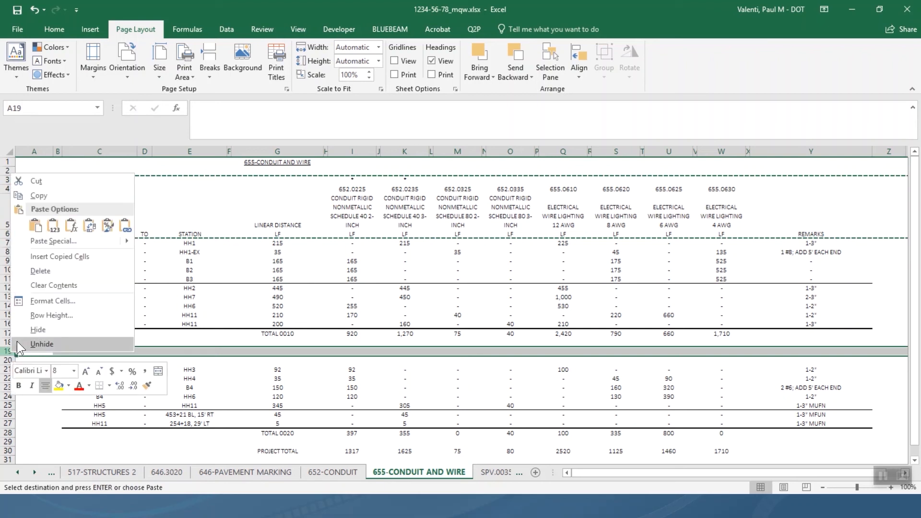
{"action": "left_click", "coordinate": [52, 261]}
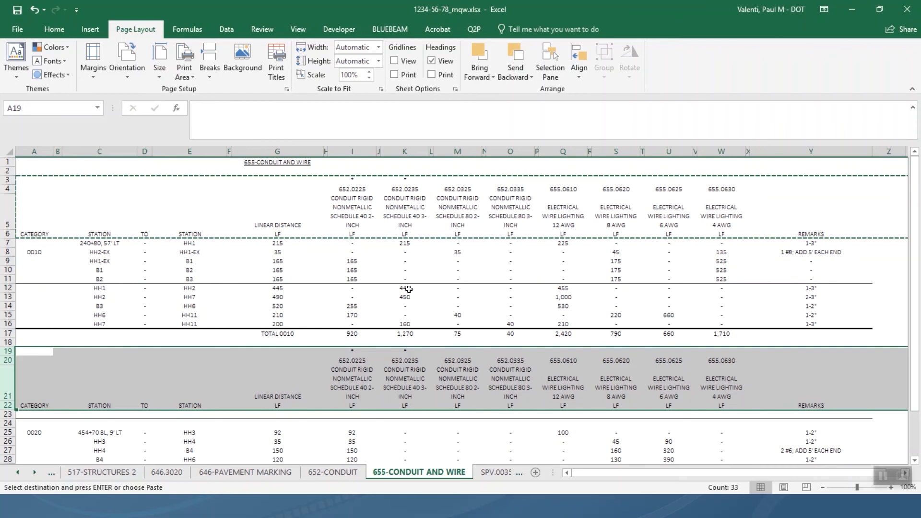
Define the name CONDUITANDWIREpg1 for range A3:Y17 through Formulas > Define Name.
{"action": "left_click_drag", "start_coordinate": [802, 333], "coordinate": [26, 183]}
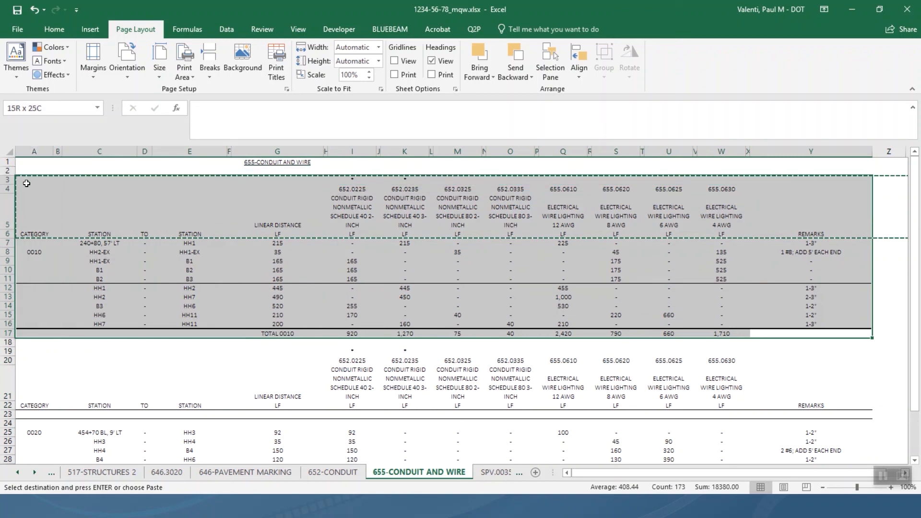
{"action": "left_click_drag", "start_coordinate": [27, 183], "coordinate": [27, 183]}
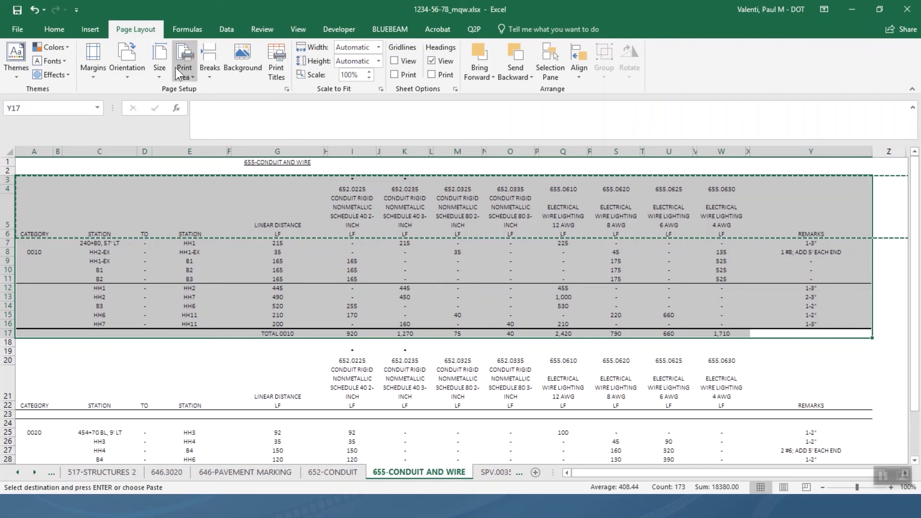
{"action": "left_click", "coordinate": [201, 31]}
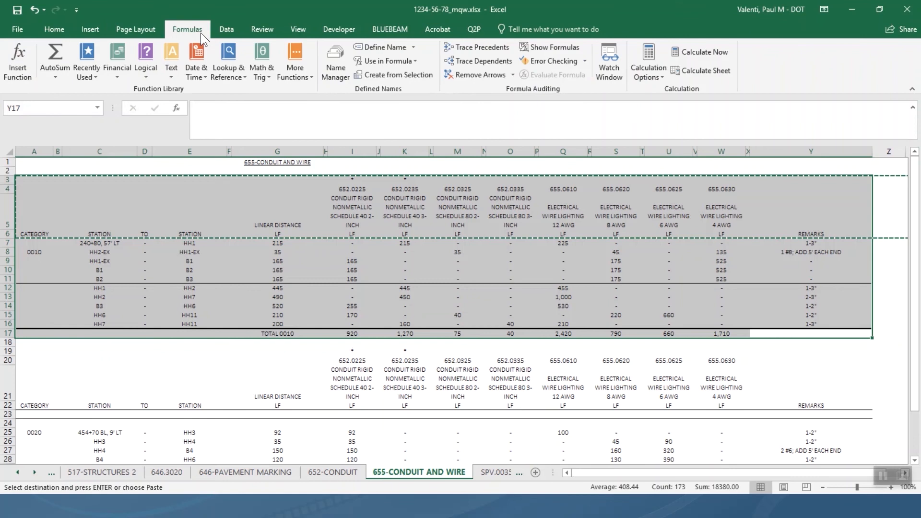
{"action": "left_click", "coordinate": [394, 47]}
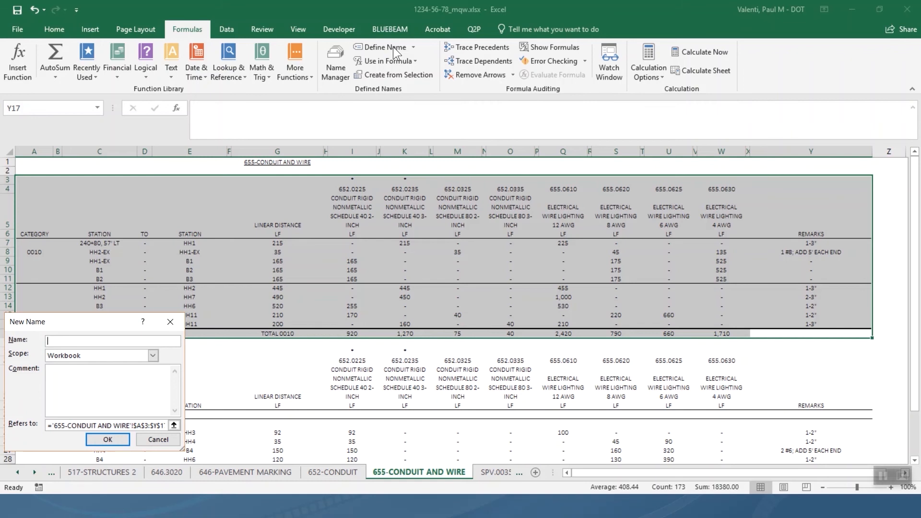
{"action": "type", "text": "CONDUITANDWIREpg1"}
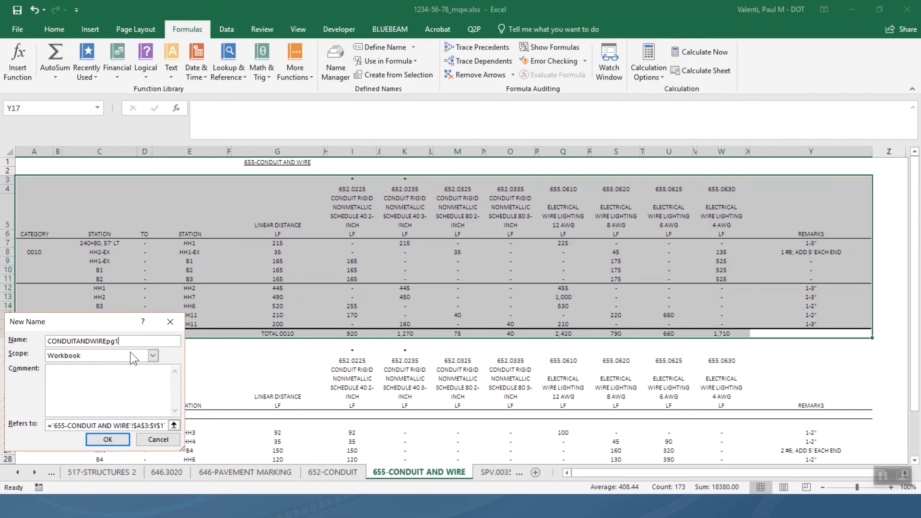
{"action": "left_click", "coordinate": [107, 440]}
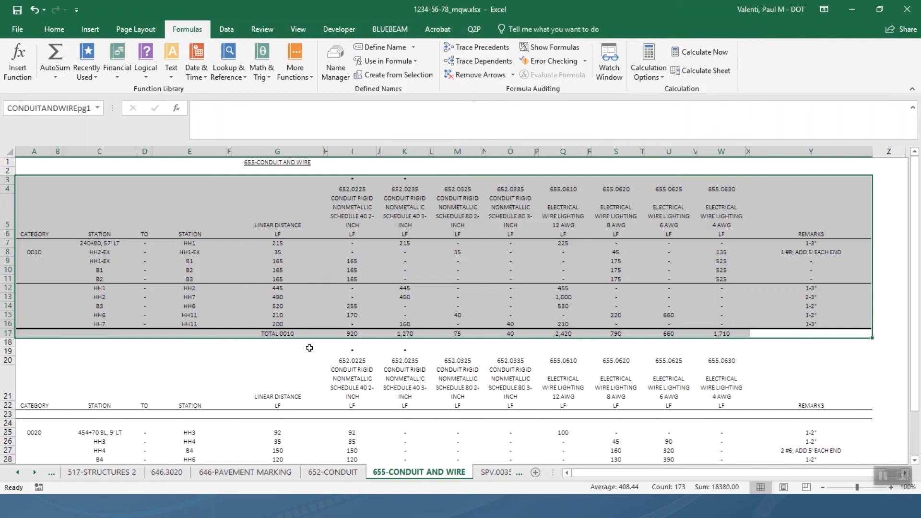
Select A19:Y34 and define it as the range name CONDUITANDWIREpg2.
{"action": "scroll", "coordinate": [309, 348], "scroll_direction": "down", "scroll_amount": 3}
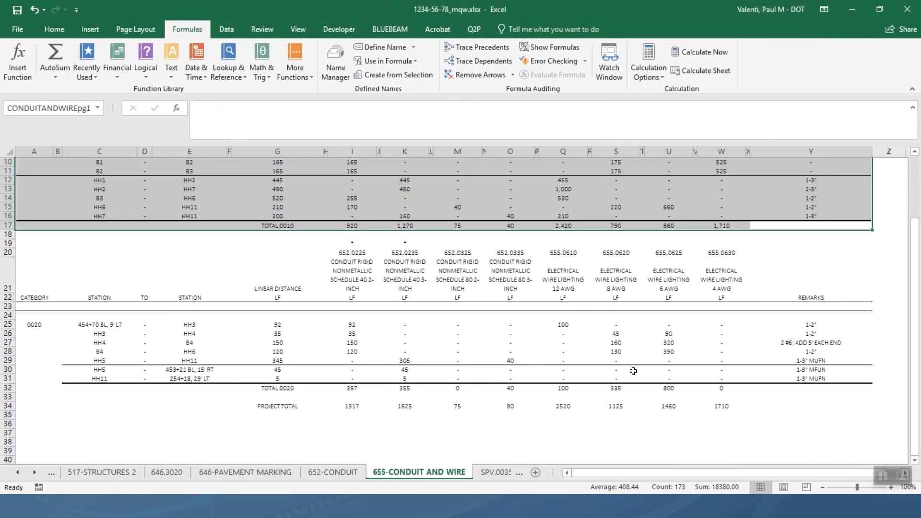
{"action": "left_click", "coordinate": [821, 411]}
{"action": "left_click_drag", "start_coordinate": [821, 410], "coordinate": [31, 242]}
{"action": "right_click", "coordinate": [111, 269]}
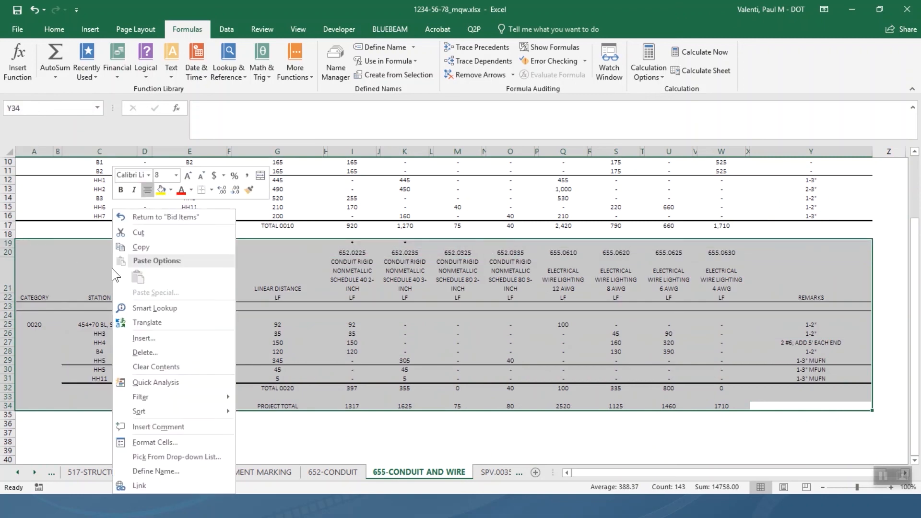
{"action": "left_click", "coordinate": [186, 471]}
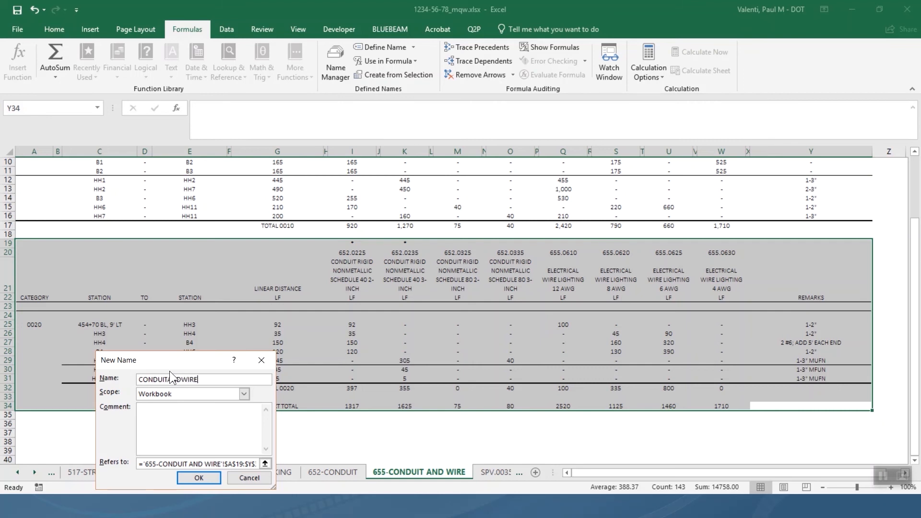
{"action": "type", "text": "pg2"}
{"action": "left_click", "coordinate": [209, 479]}
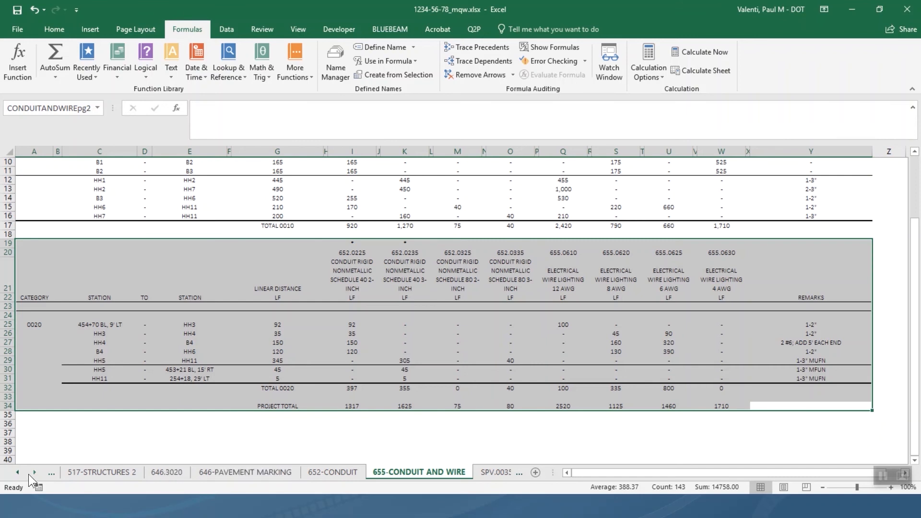
Switch to the 465-ASPHALT PAVEMENT sheet from the worksheet list.
{"action": "right_click", "coordinate": [11, 471]}
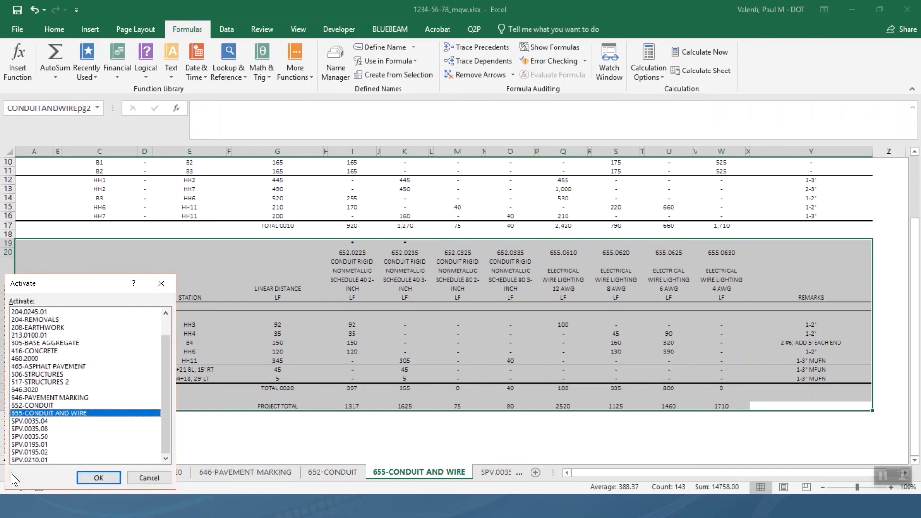
{"action": "left_click", "coordinate": [63, 367]}
{"action": "left_click", "coordinate": [91, 475]}
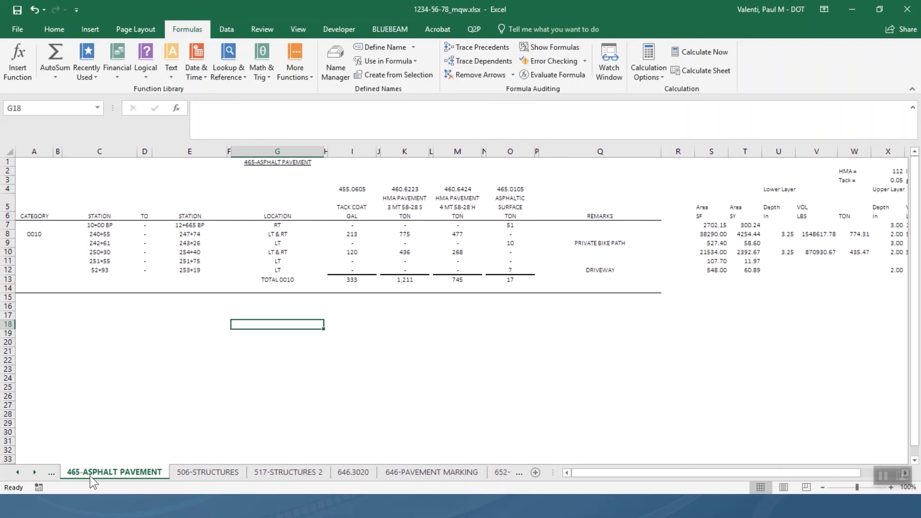
Copy columns A through H, ready to insert them at column M.
{"action": "left_click", "coordinate": [325, 151]}
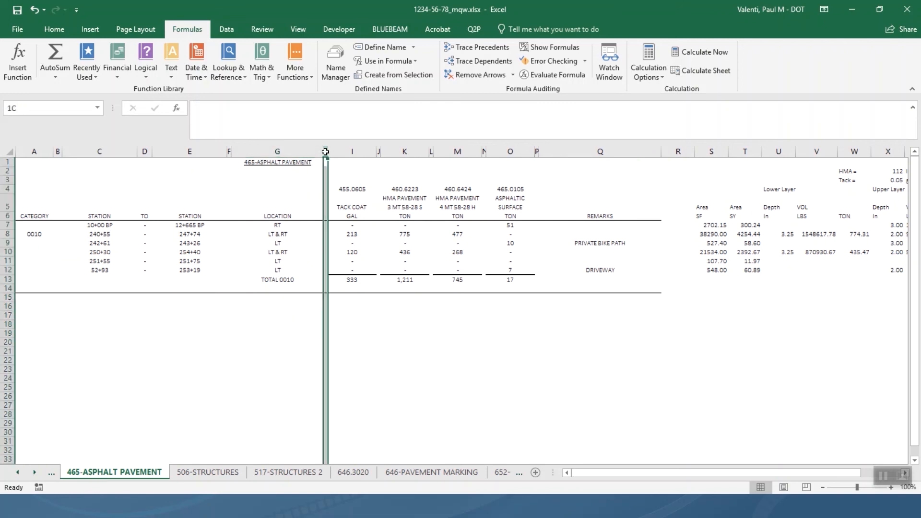
{"action": "left_click_drag", "start_coordinate": [325, 152], "coordinate": [30, 152]}
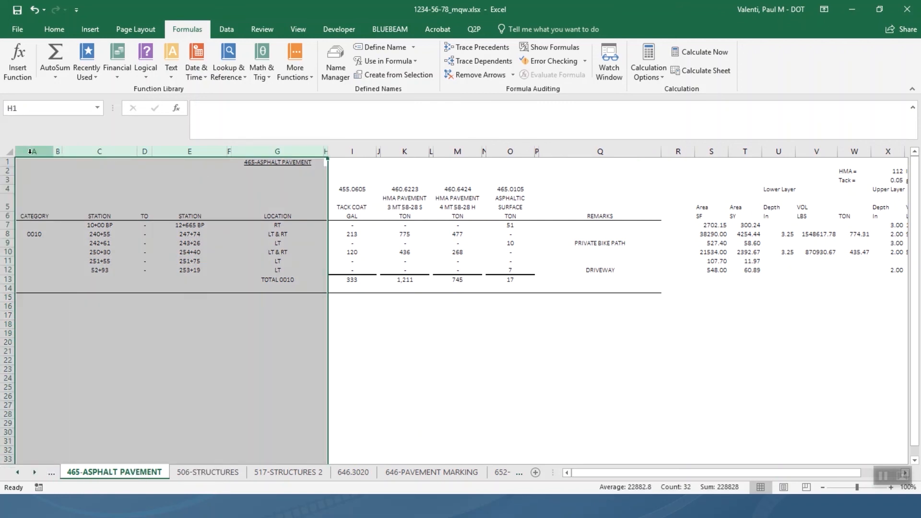
{"action": "right_click", "coordinate": [31, 152]}
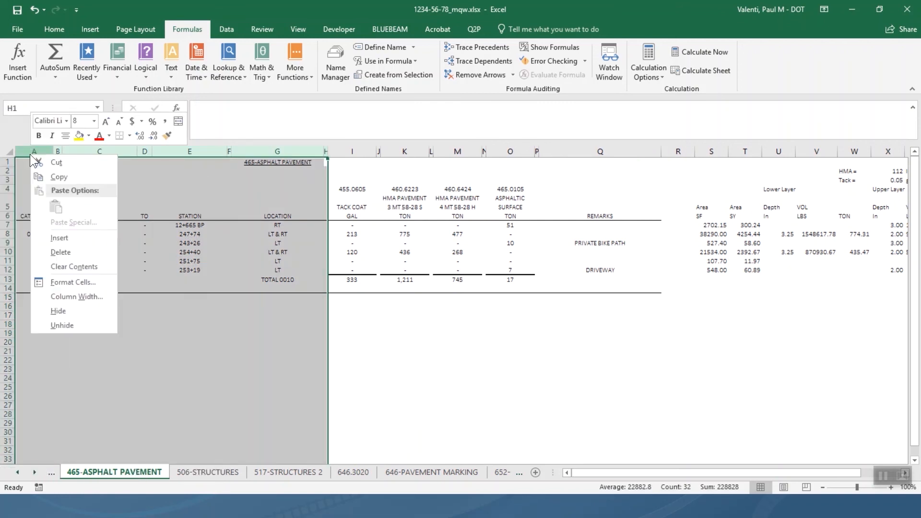
{"action": "left_click", "coordinate": [75, 178]}
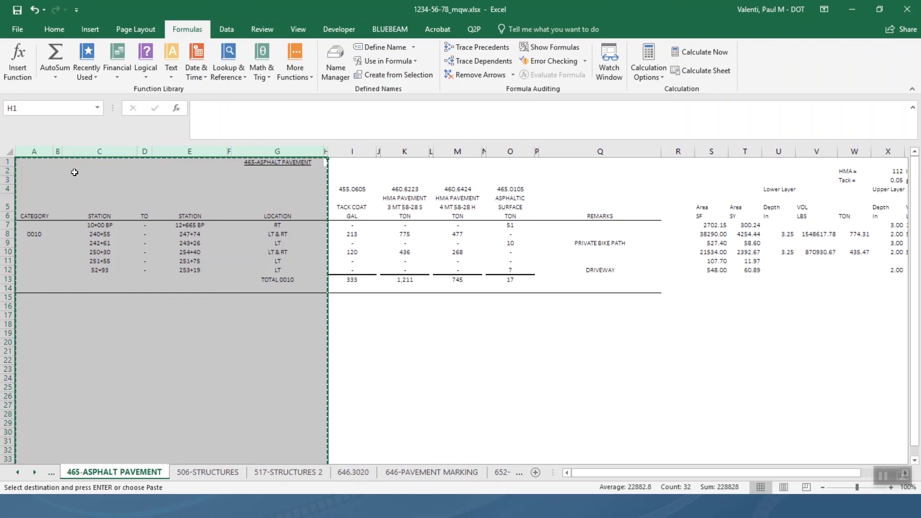
{"action": "right_click", "coordinate": [468, 154]}
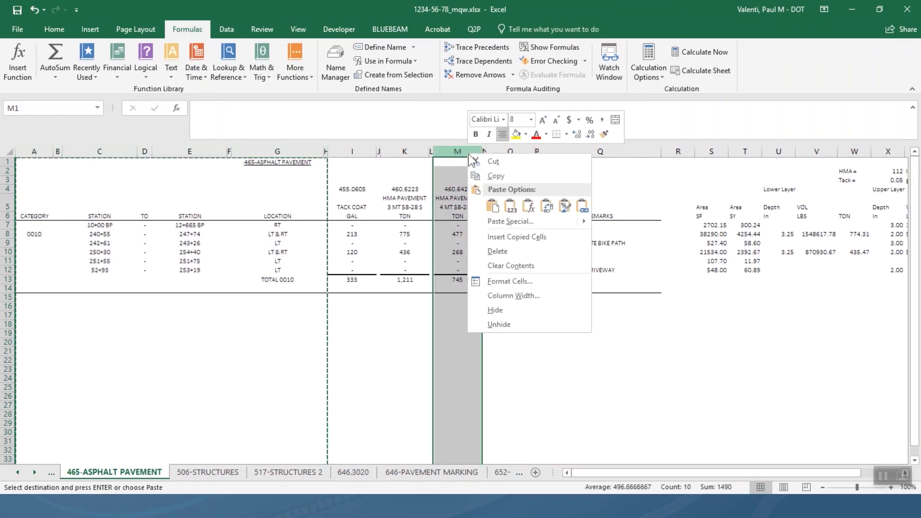
Insert the copied category, station and location columns before the 460.6424 HMA column at M.
{"action": "left_click", "coordinate": [518, 236]}
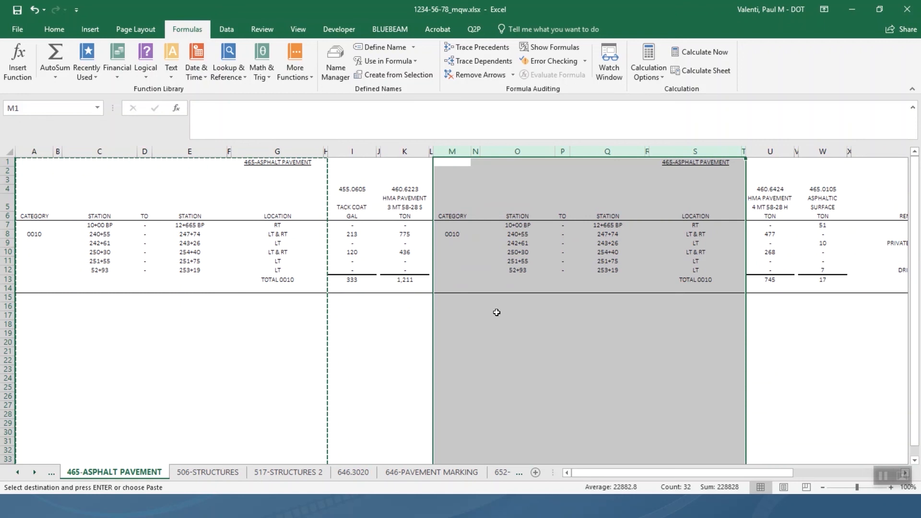
{"action": "left_click", "coordinate": [508, 316]}
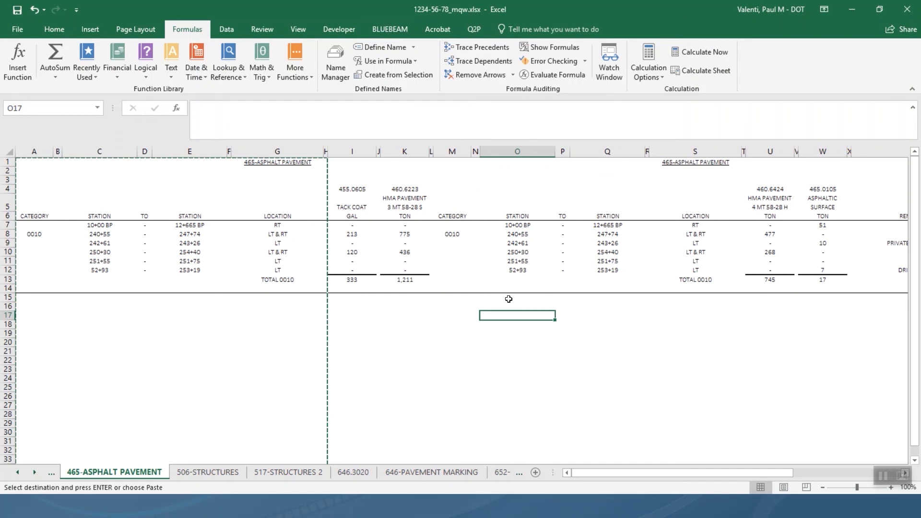
Switch to the 12345678_mq.pptx presentation and deselect the slide 1 quantity table.
{"action": "key", "text": "alt+Tab"}
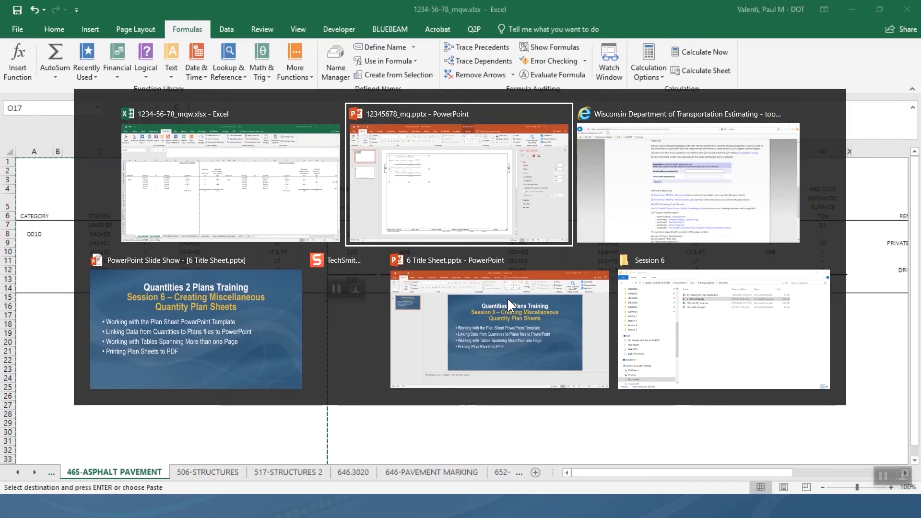
{"action": "left_click", "coordinate": [416, 207]}
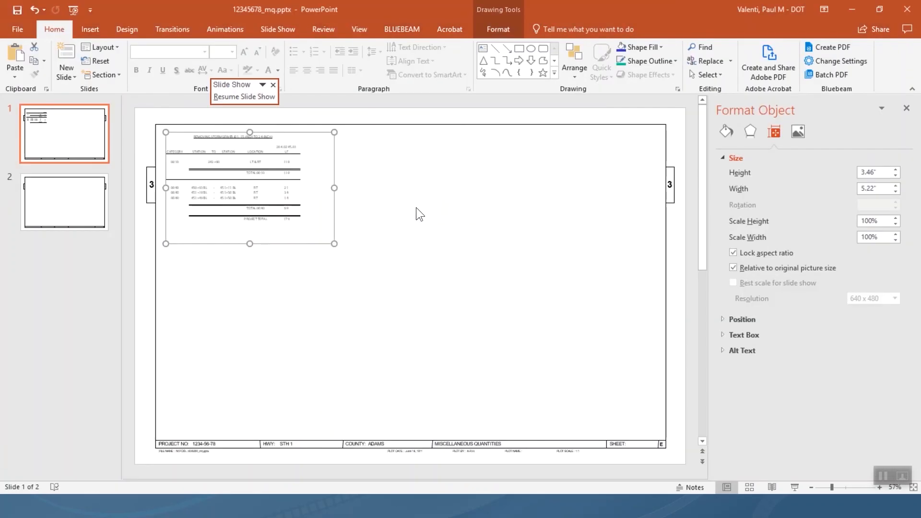
{"action": "left_click", "coordinate": [416, 207]}
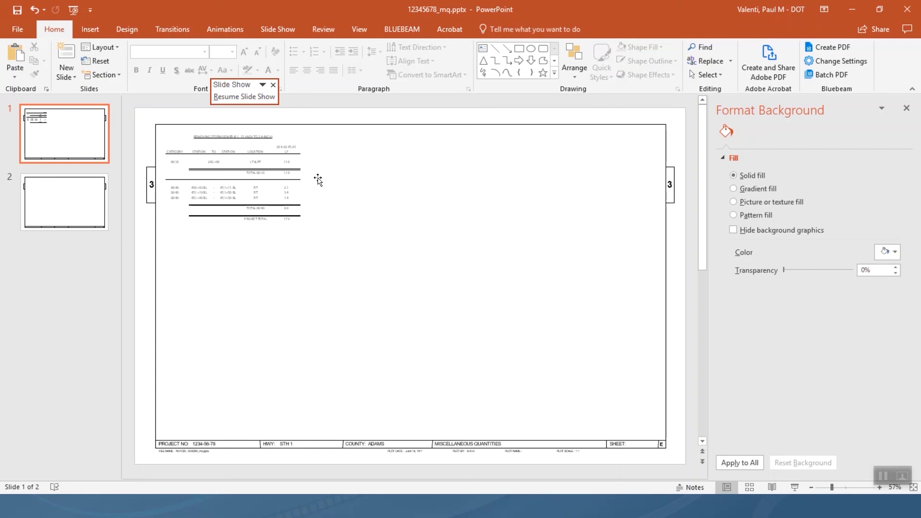
Open the Print page and choose Bluebeam PDF as the printer.
{"action": "left_click", "coordinate": [14, 30]}
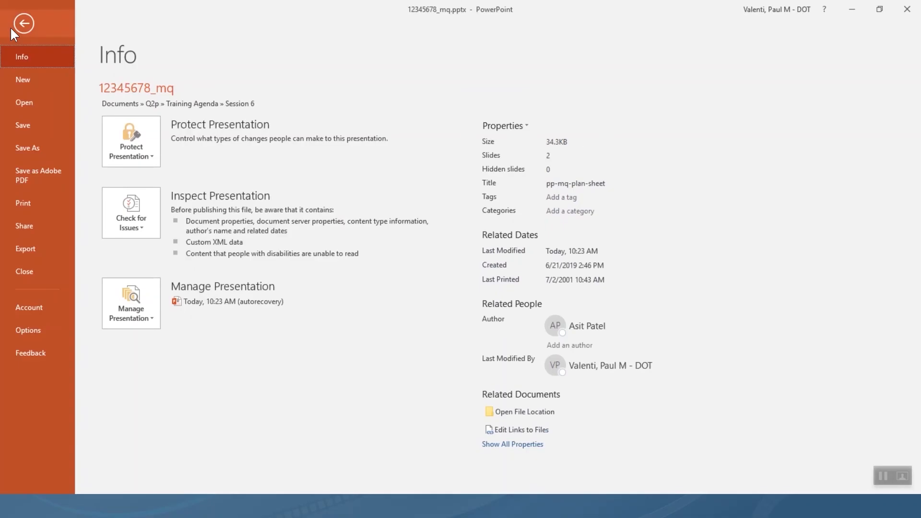
{"action": "left_click", "coordinate": [41, 211]}
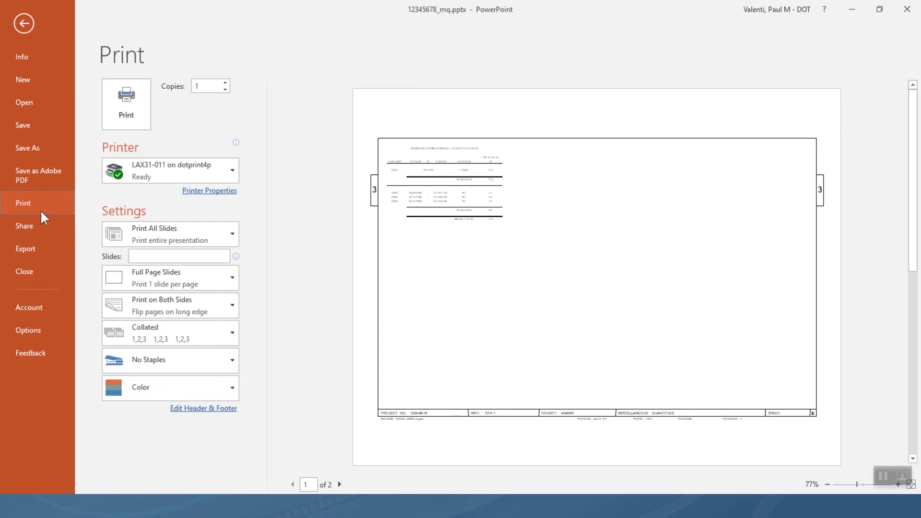
{"action": "left_click", "coordinate": [197, 173]}
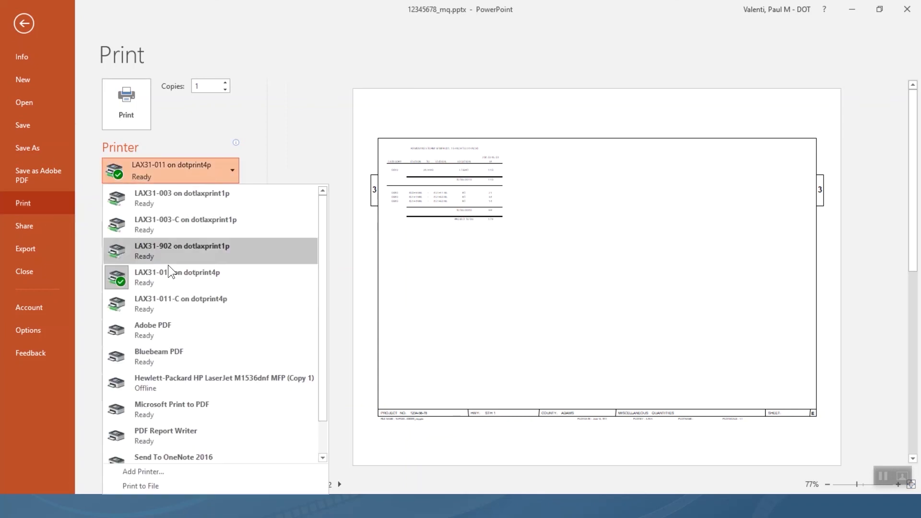
{"action": "left_click", "coordinate": [189, 356]}
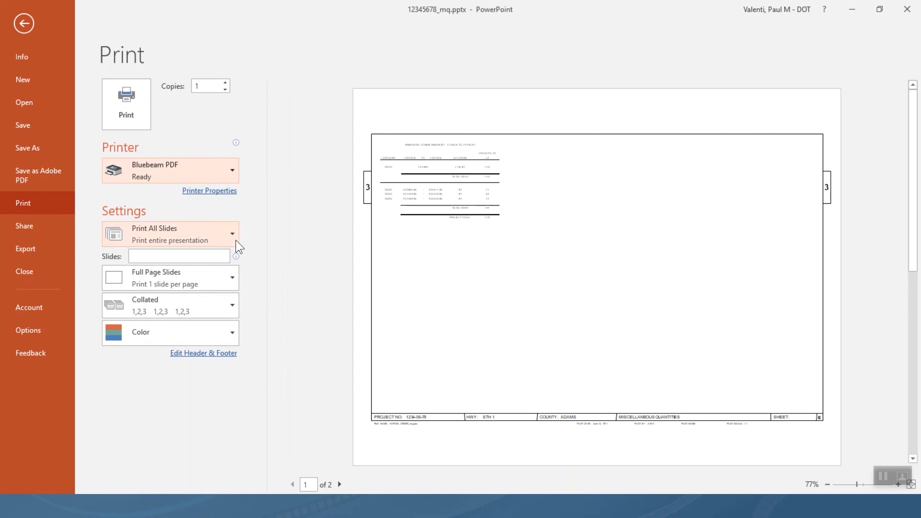
Set the Bluebeam PDF paper size to 11 x 17 in the advanced printer properties.
{"action": "left_click", "coordinate": [211, 191]}
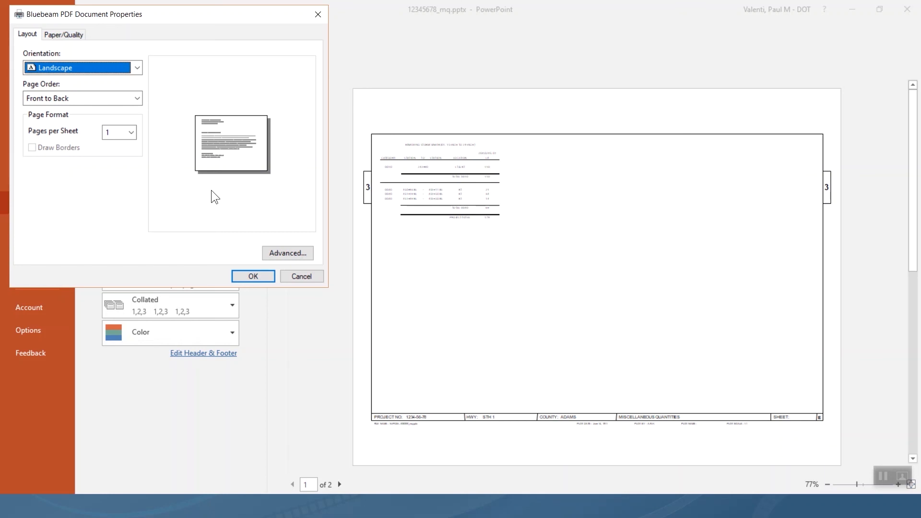
{"action": "left_click", "coordinate": [75, 38]}
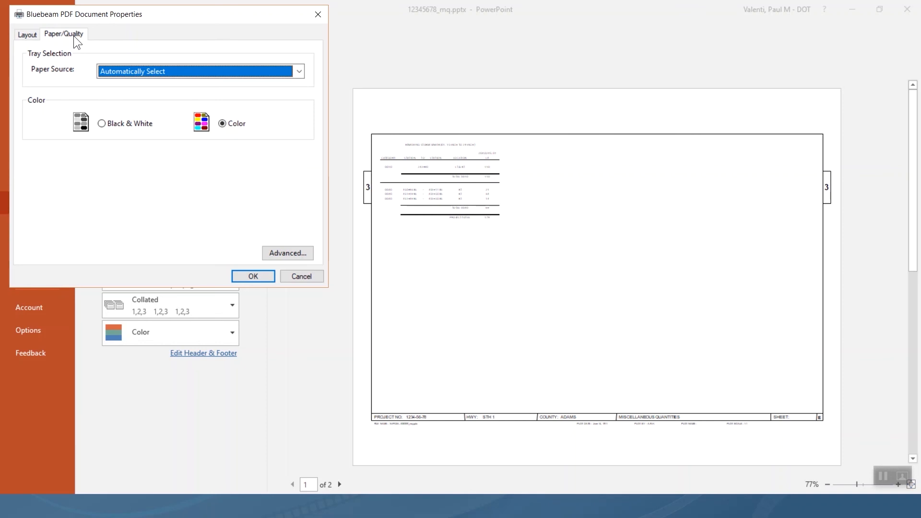
{"action": "left_click", "coordinate": [269, 255]}
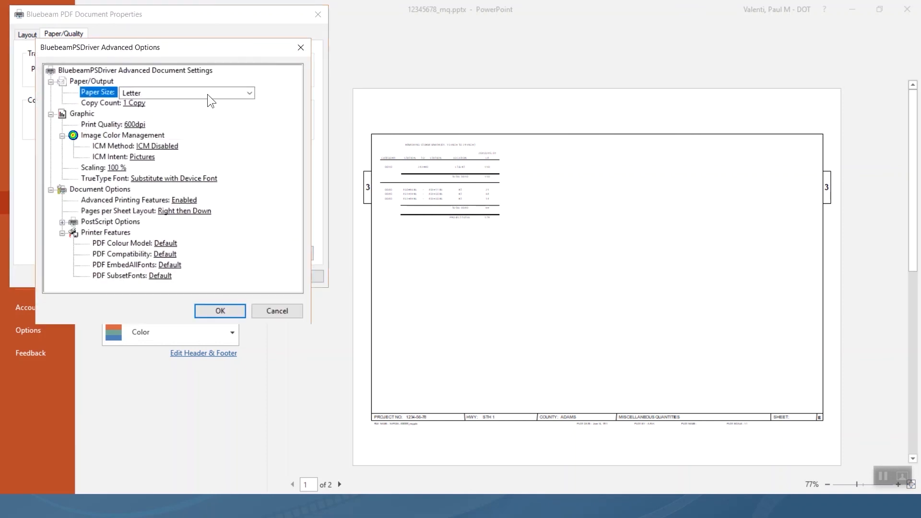
{"action": "left_click", "coordinate": [250, 94]}
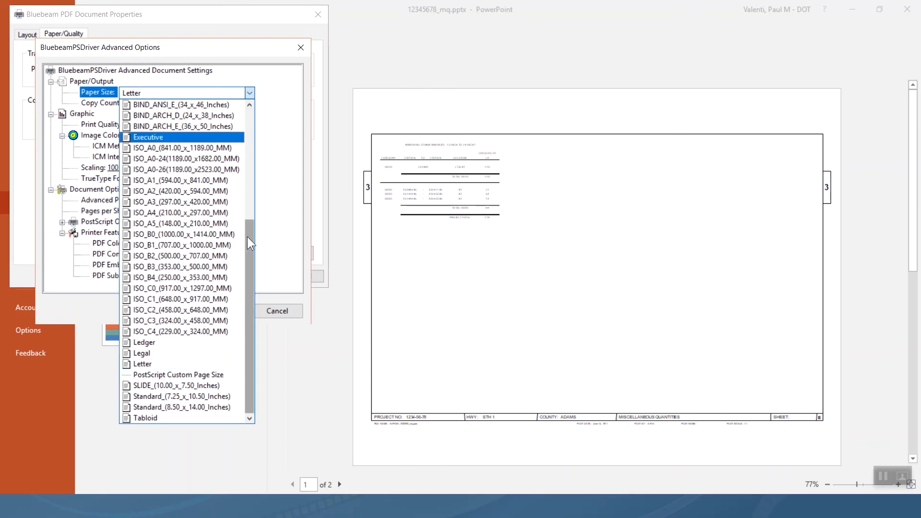
{"action": "left_click_drag", "start_coordinate": [250, 242], "coordinate": [244, 126]}
{"action": "left_click", "coordinate": [205, 105]}
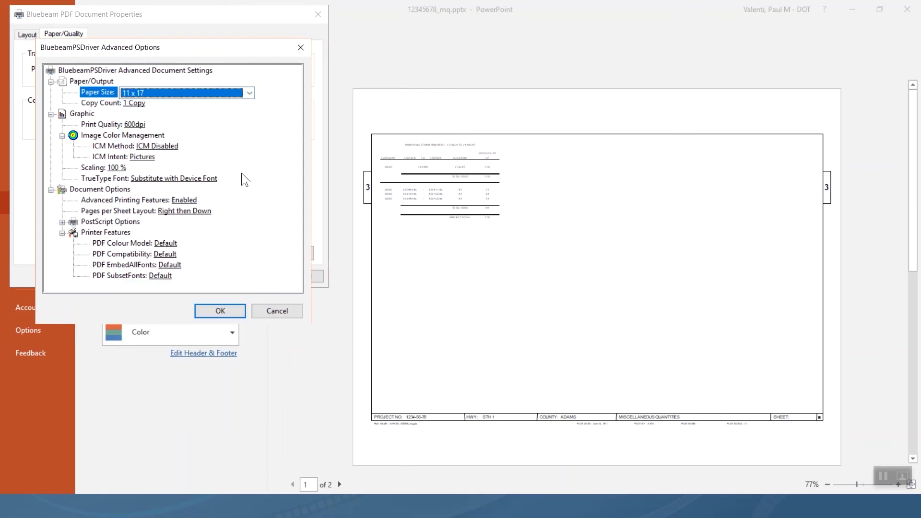
{"action": "left_click", "coordinate": [219, 310]}
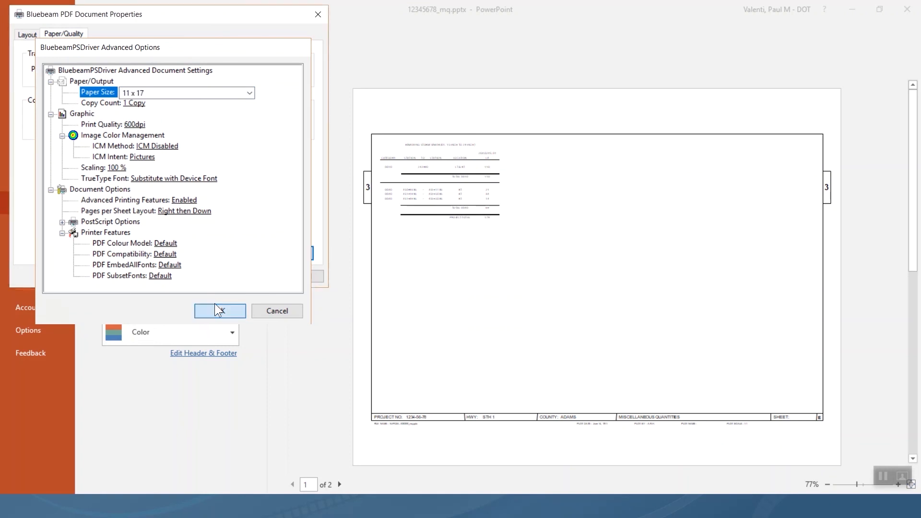
{"action": "left_click", "coordinate": [250, 277]}
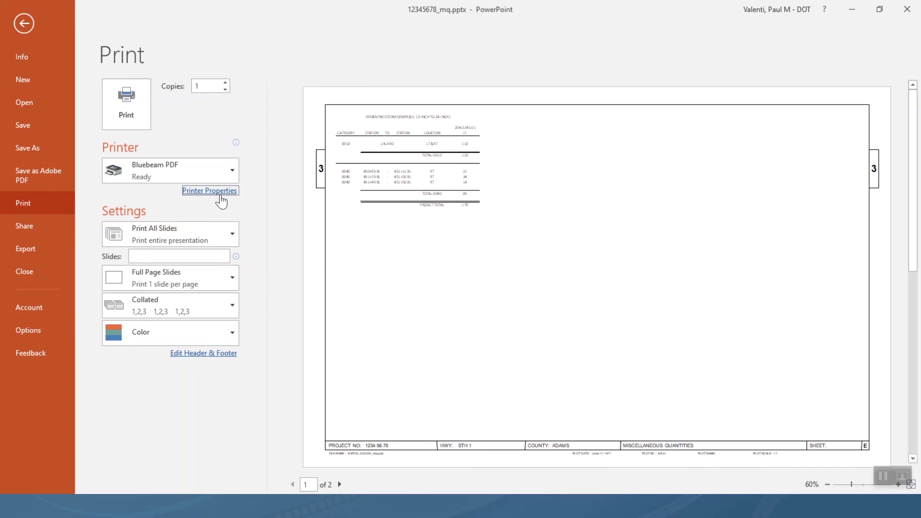
Confirm Landscape orientation in the Bluebeam printer properties and print the slides to PDF.
{"action": "left_click", "coordinate": [219, 193]}
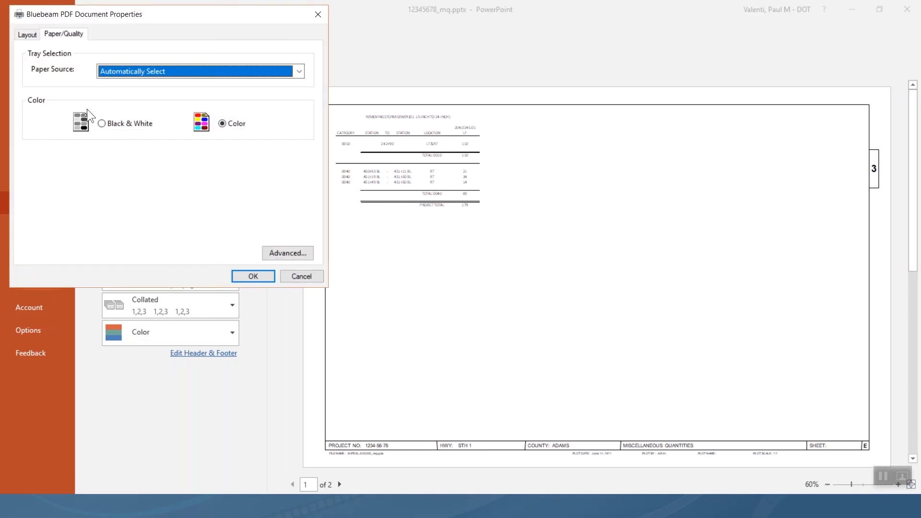
{"action": "left_click", "coordinate": [25, 34]}
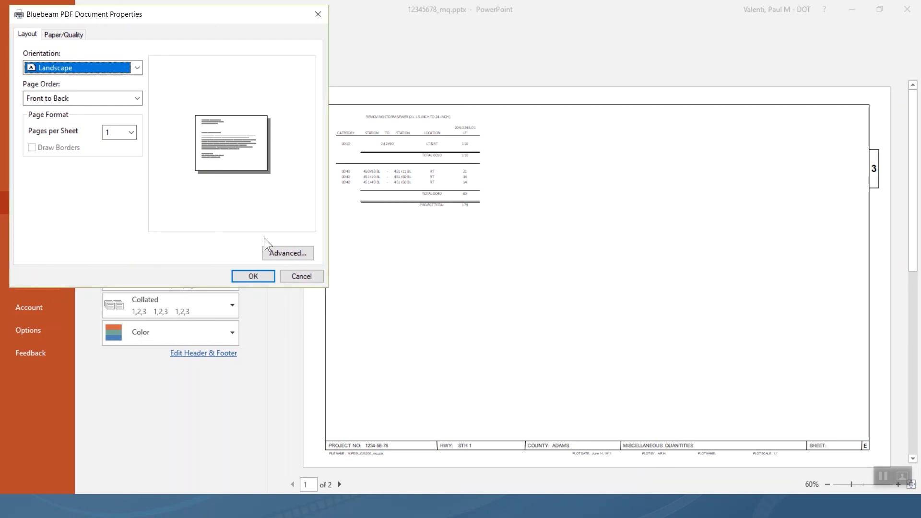
{"action": "left_click", "coordinate": [254, 279]}
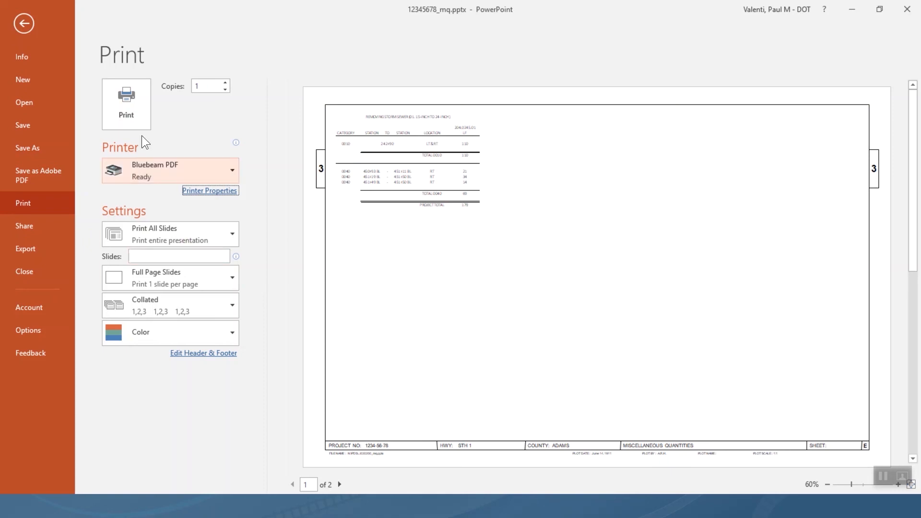
{"action": "left_click", "coordinate": [129, 115]}
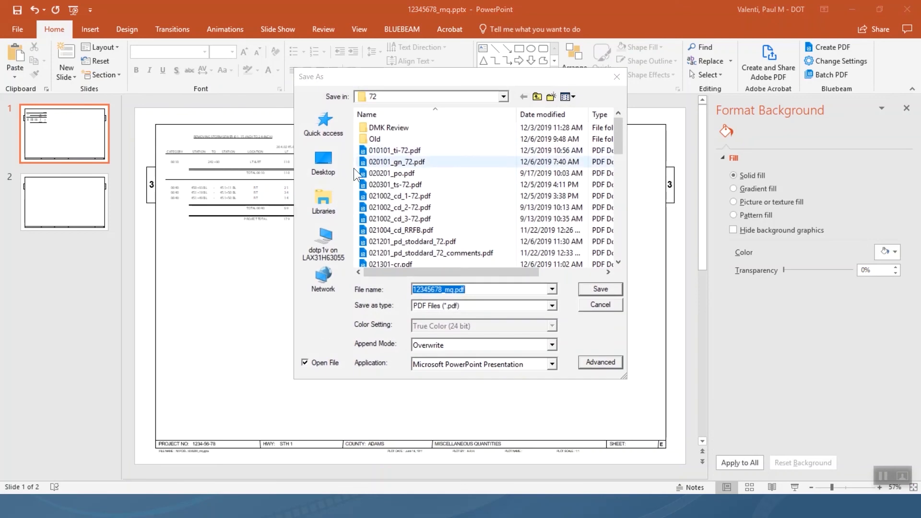
Save 12345678_mq.pdf into Documents > Q2p > Training Agenda > Session 6.
{"action": "left_click", "coordinate": [327, 205]}
{"action": "double_click", "coordinate": [528, 124]}
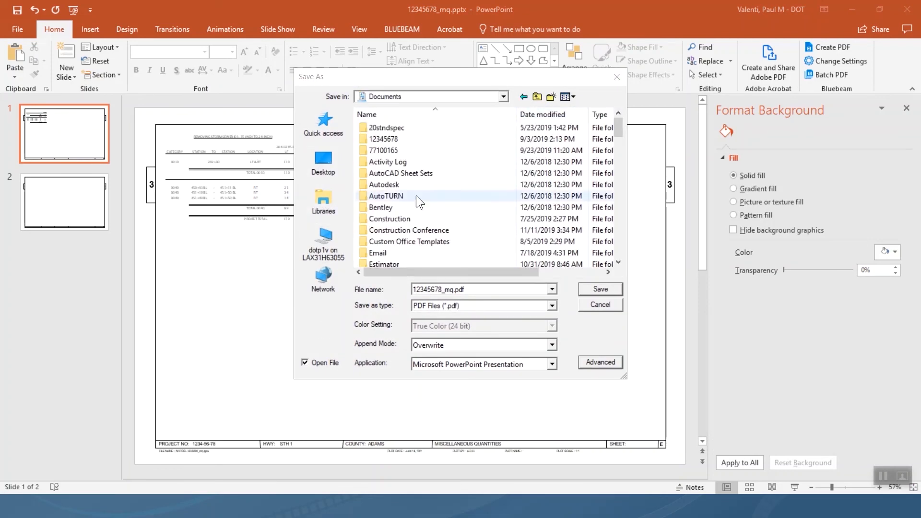
{"action": "scroll", "coordinate": [411, 201], "scroll_direction": "down", "scroll_amount": 7}
{"action": "double_click", "coordinate": [380, 207]}
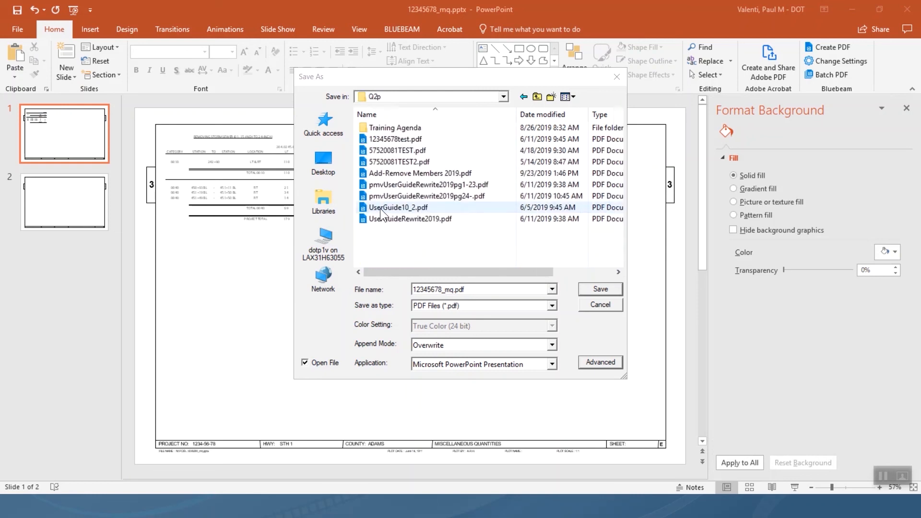
{"action": "double_click", "coordinate": [400, 127]}
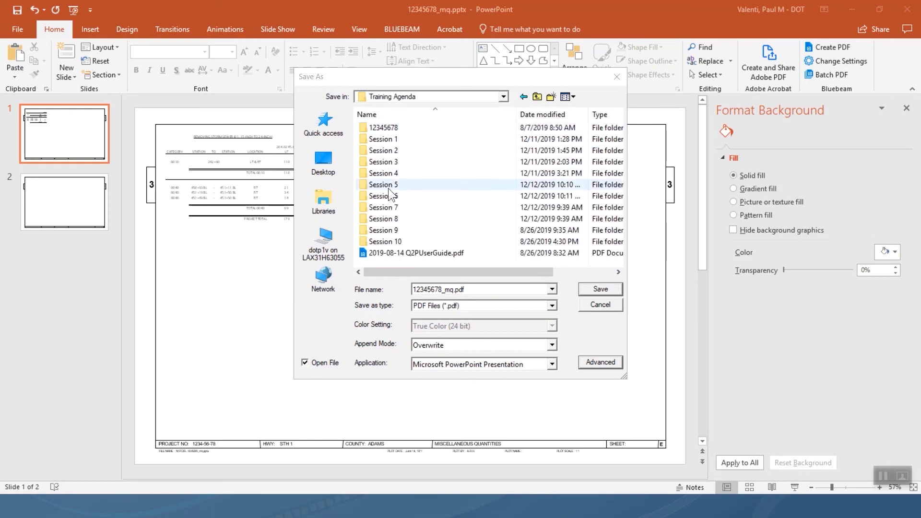
{"action": "double_click", "coordinate": [386, 198]}
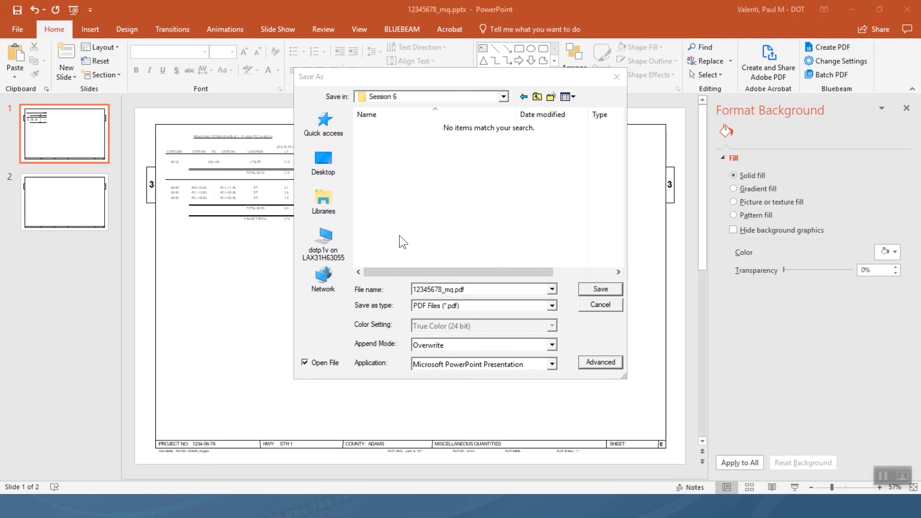
{"action": "left_click", "coordinate": [585, 289]}
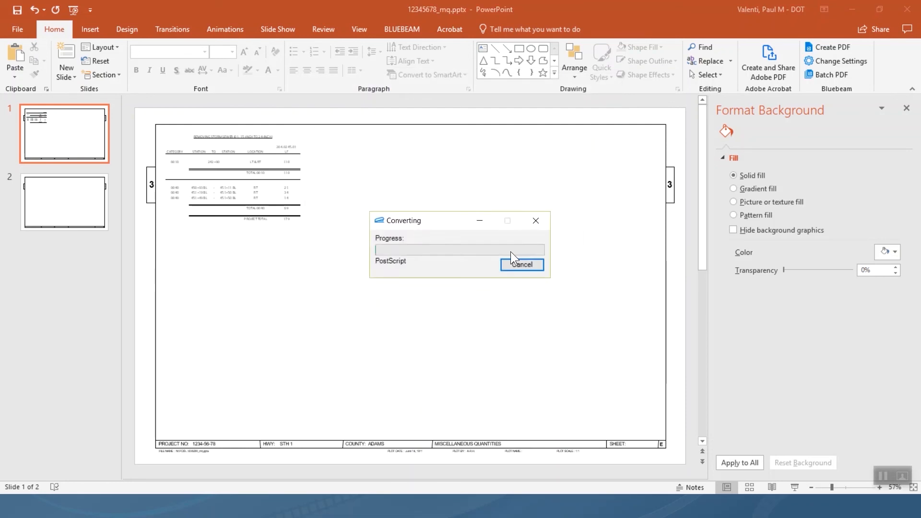
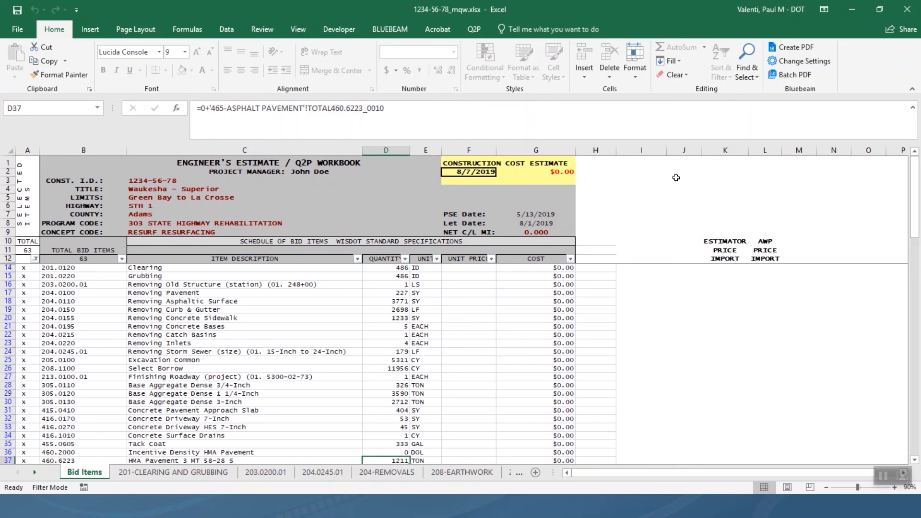
Switch the Excel ribbon to the Q2P add-in tab.
{"action": "left_click", "coordinate": [475, 29]}
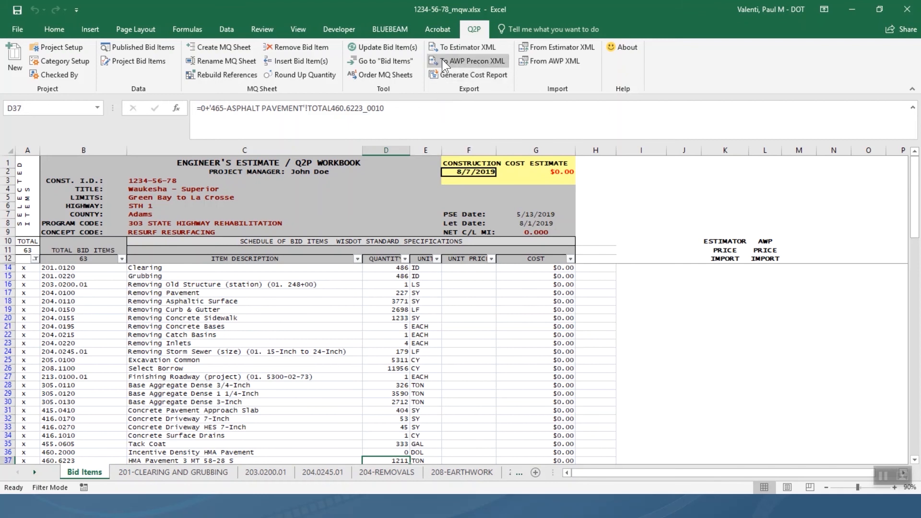
Export the bid items to Estimator XML with region NC and work type STRC - Structures.
{"action": "left_click", "coordinate": [455, 48]}
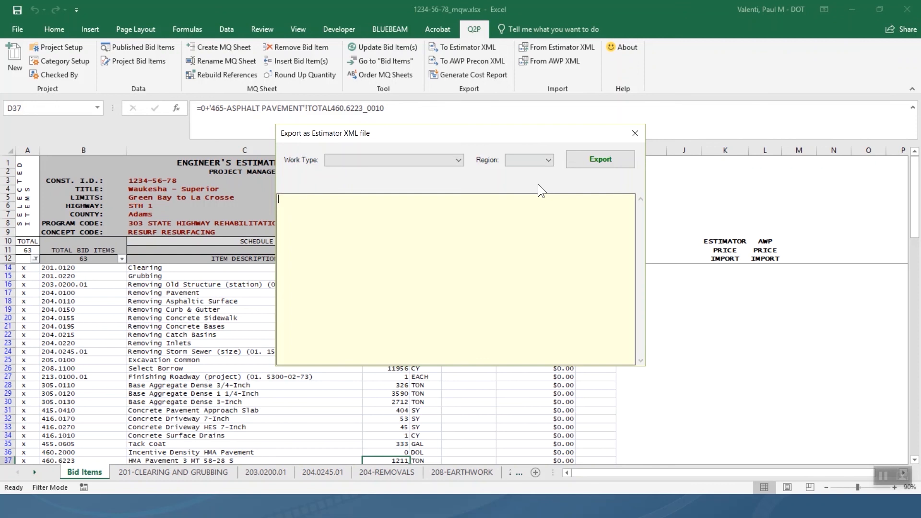
{"action": "left_click", "coordinate": [533, 161]}
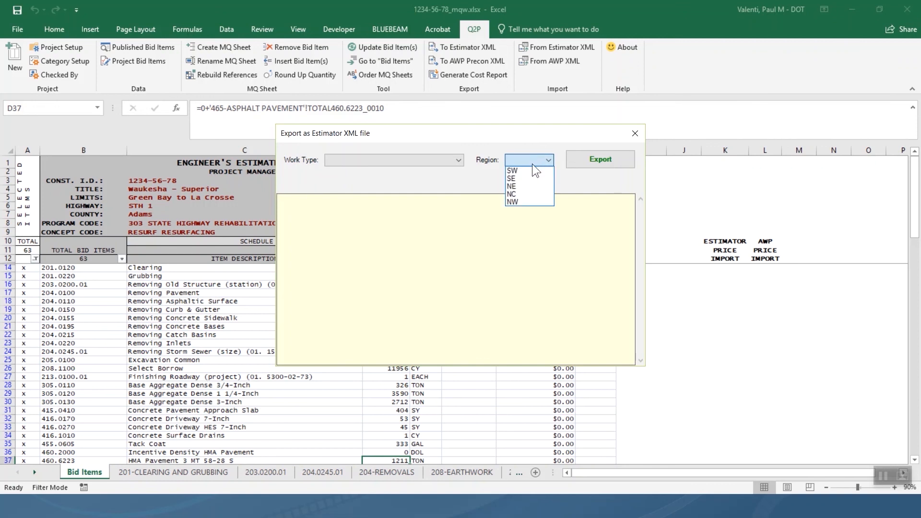
{"action": "left_click", "coordinate": [525, 194]}
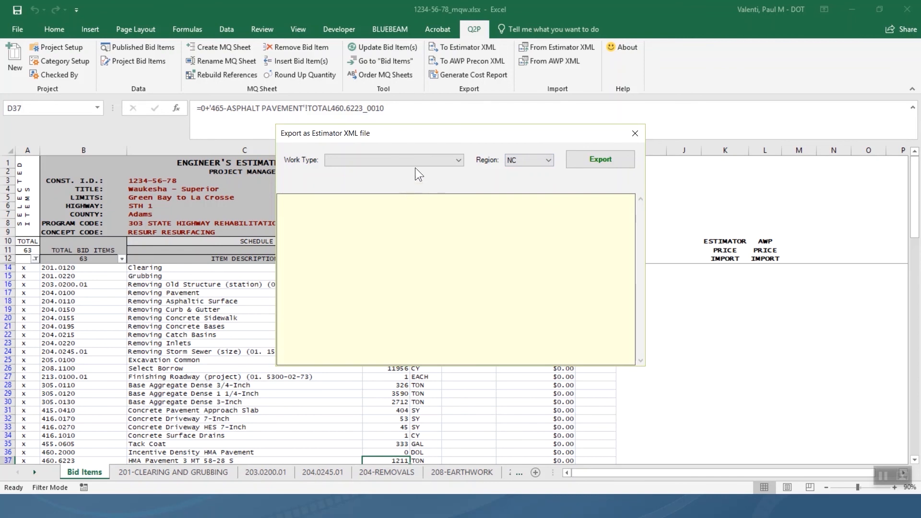
{"action": "left_click", "coordinate": [419, 162]}
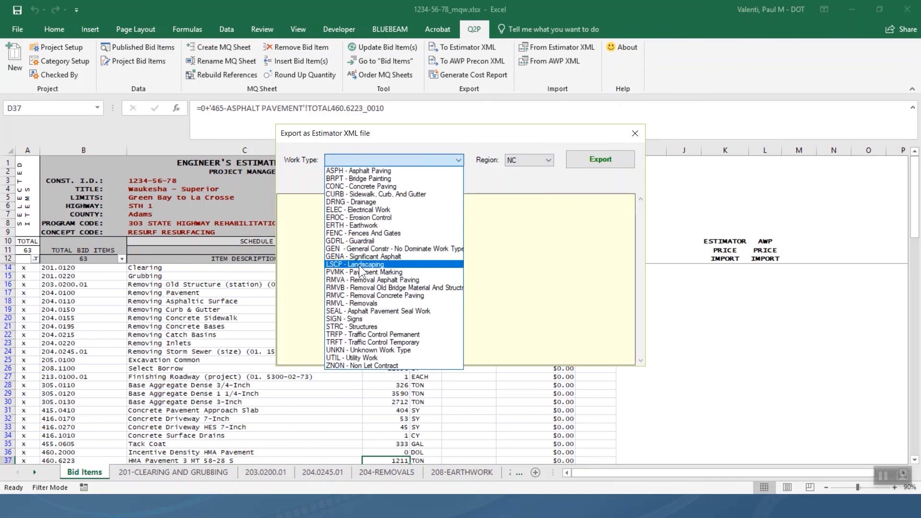
{"action": "left_click", "coordinate": [356, 327]}
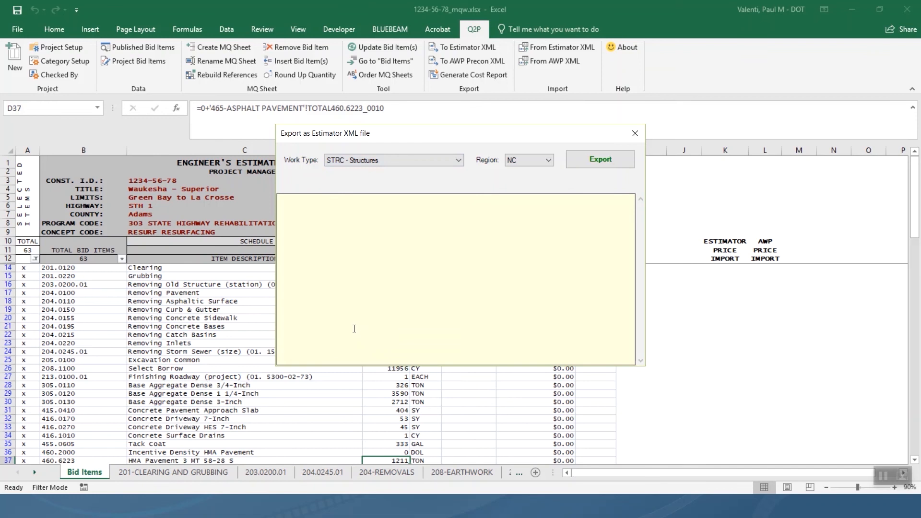
{"action": "left_click", "coordinate": [602, 163]}
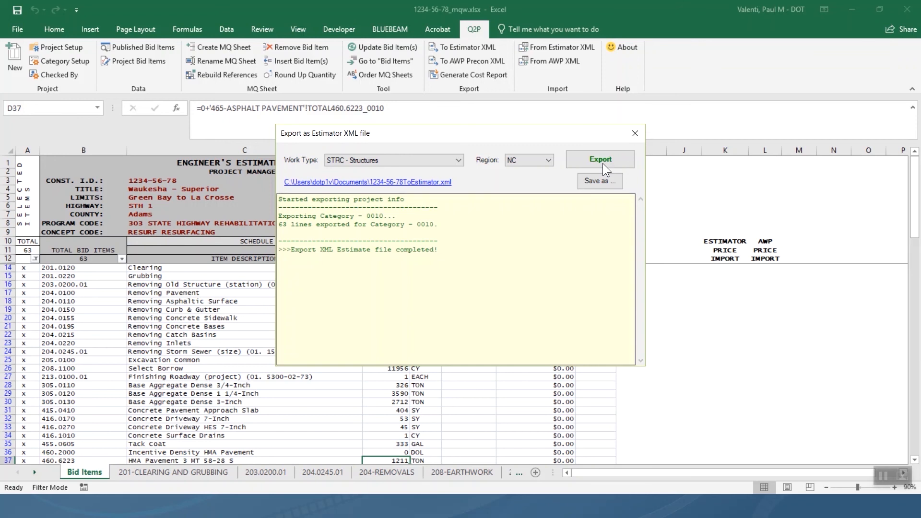
Switch to AASHTOWare Estimator and start File > Import File.
{"action": "key", "text": "alt+Tab"}
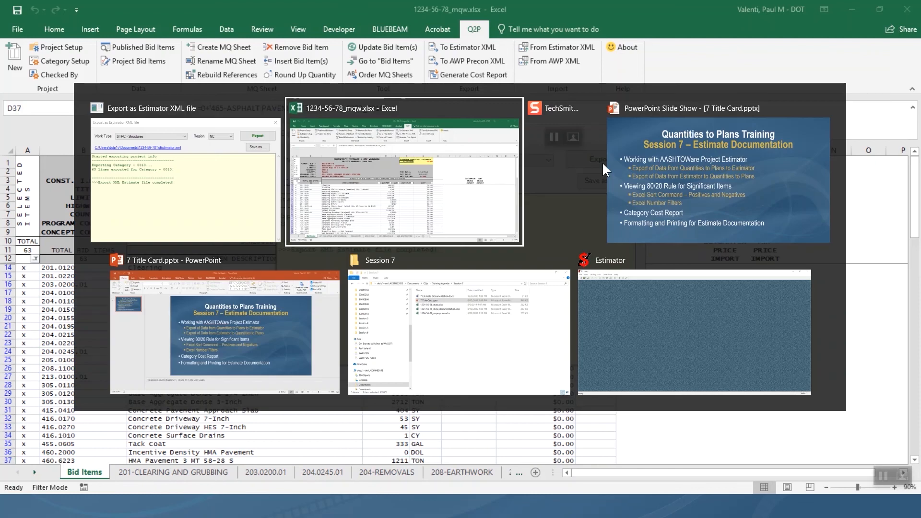
{"action": "left_click", "coordinate": [658, 308]}
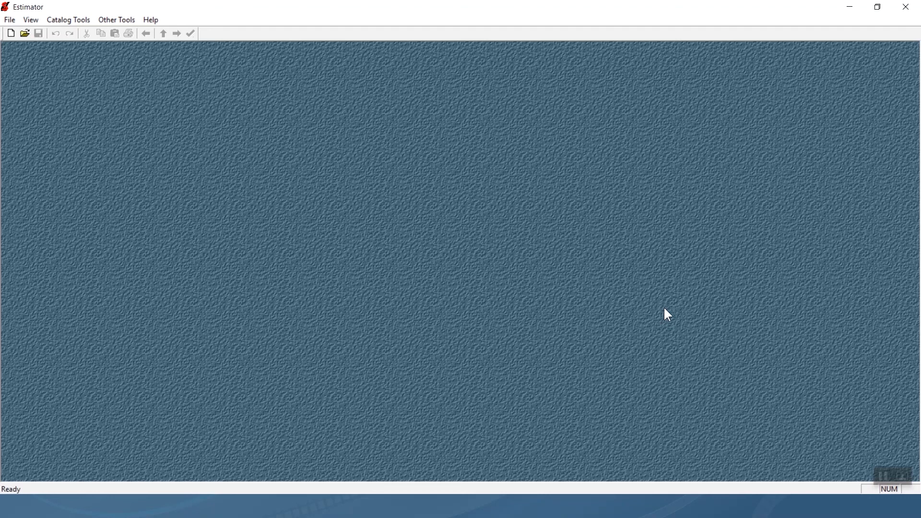
{"action": "left_click", "coordinate": [10, 20]}
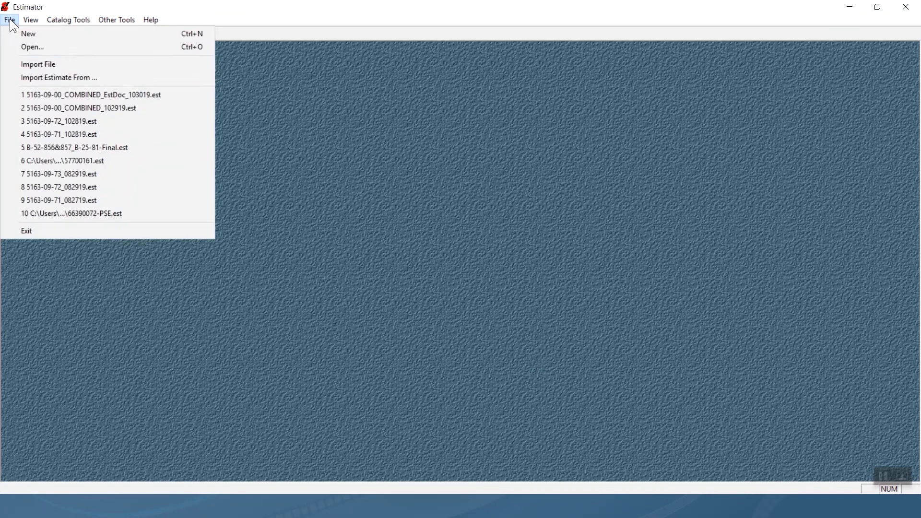
{"action": "left_click", "coordinate": [45, 67]}
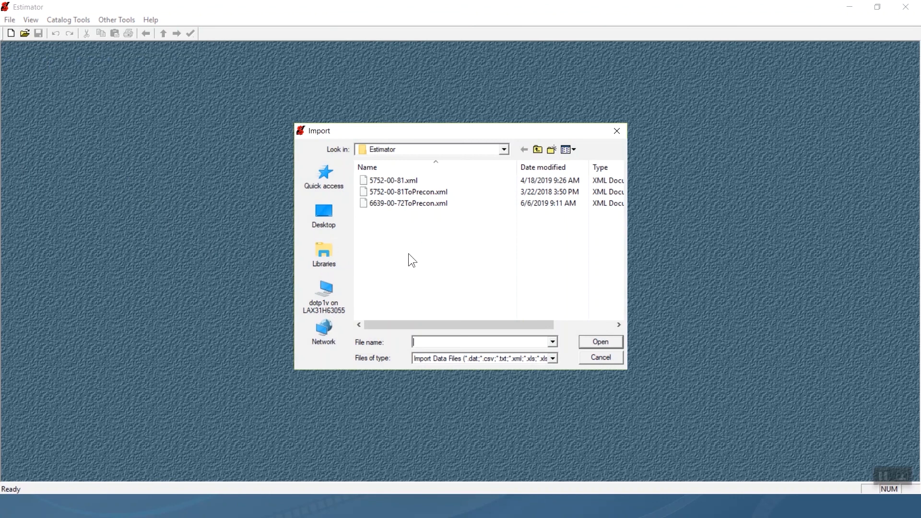
Select 1234-56-78ToEstimator.xml from Libraries > Documents as the file to import.
{"action": "left_click", "coordinate": [323, 252]}
{"action": "double_click", "coordinate": [519, 174]}
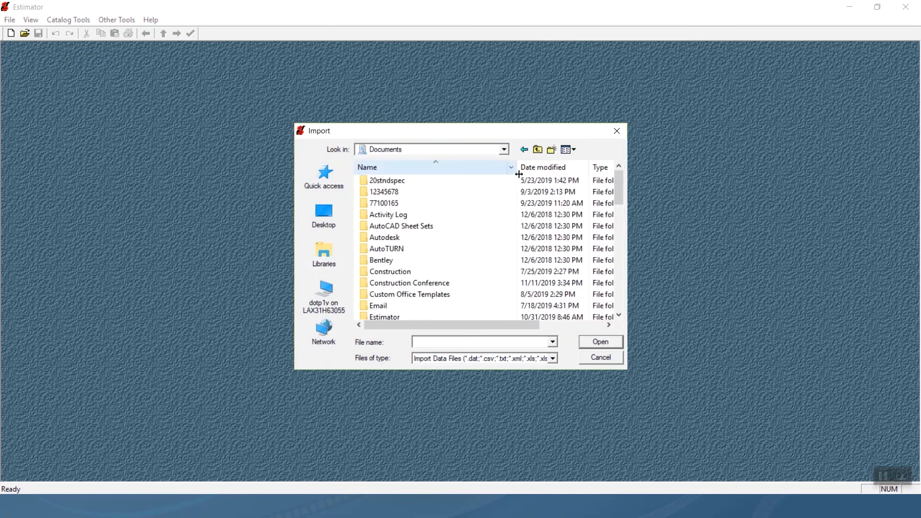
{"action": "scroll", "coordinate": [413, 249], "scroll_direction": "down", "scroll_amount": 3}
{"action": "scroll", "coordinate": [413, 248], "scroll_direction": "down", "scroll_amount": 7}
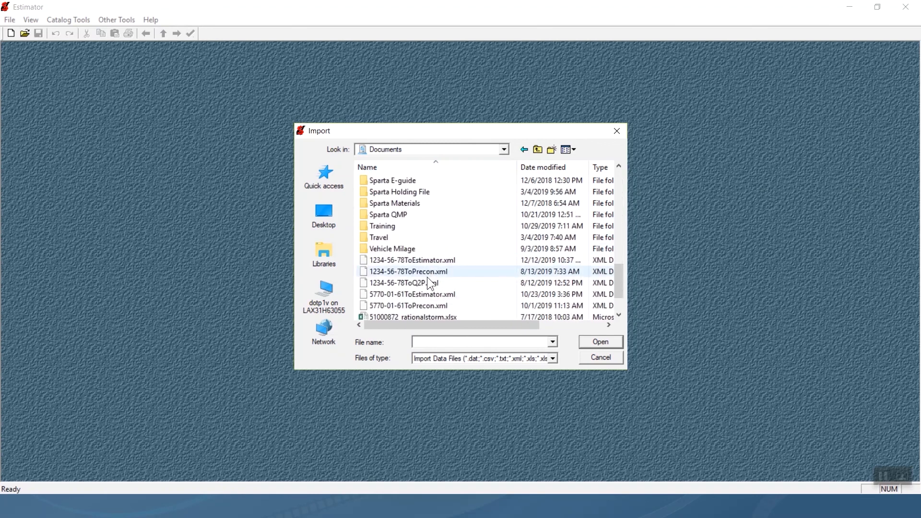
{"action": "left_click", "coordinate": [422, 259]}
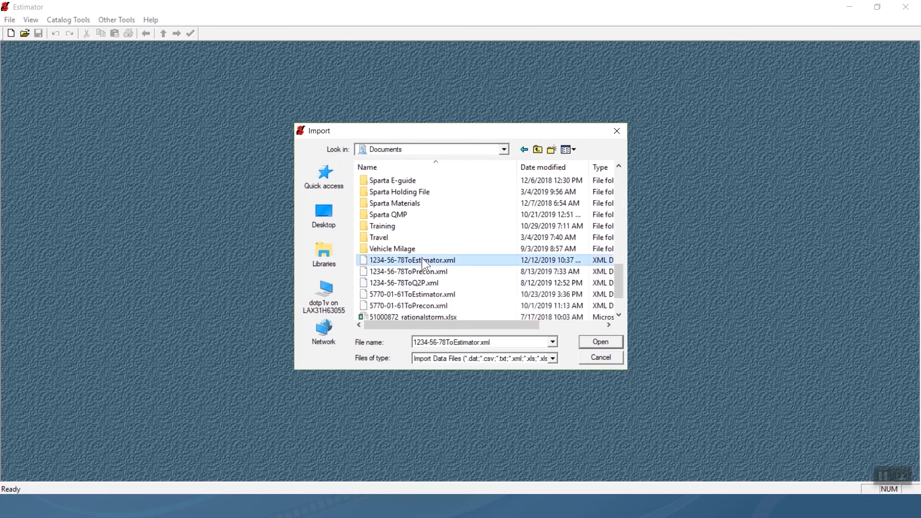
Import estimate 1234-56-78, expand group 0010, and view 201.0120 Clearing (quantity 486.00).
{"action": "left_click", "coordinate": [592, 343]}
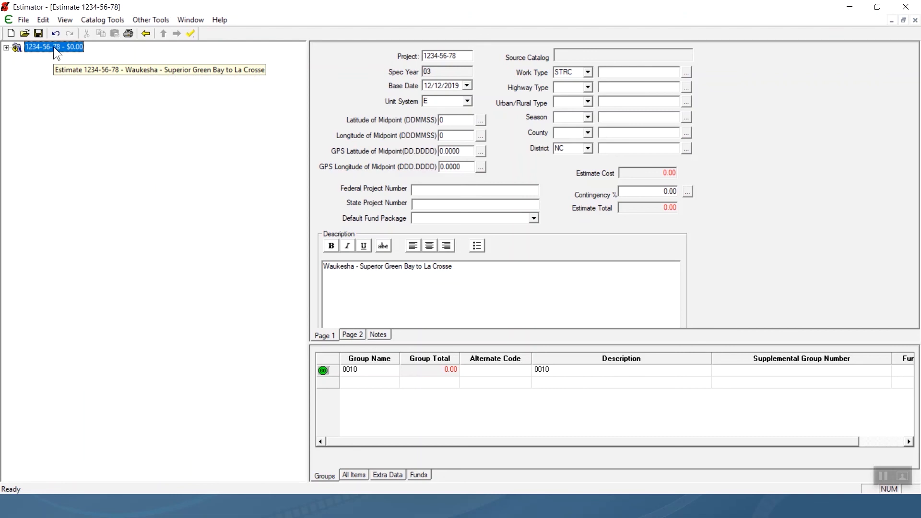
{"action": "left_click", "coordinate": [6, 48]}
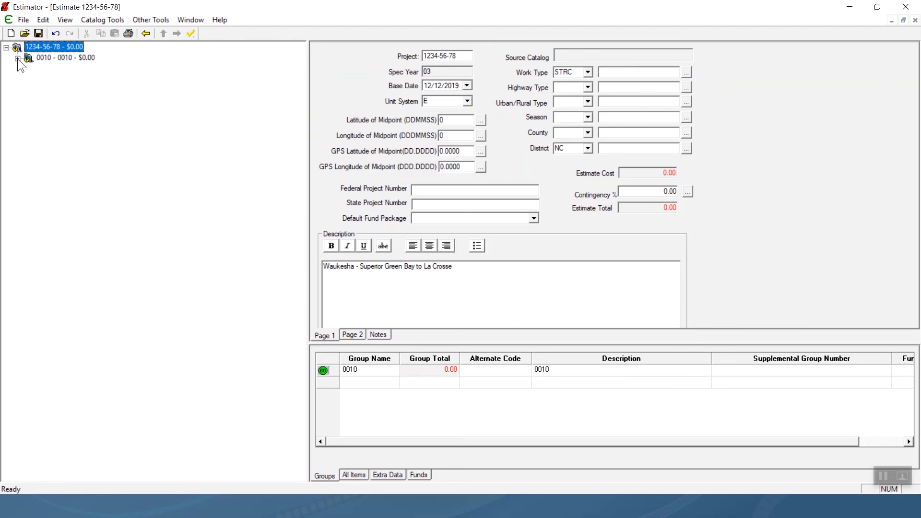
{"action": "left_click", "coordinate": [17, 58]}
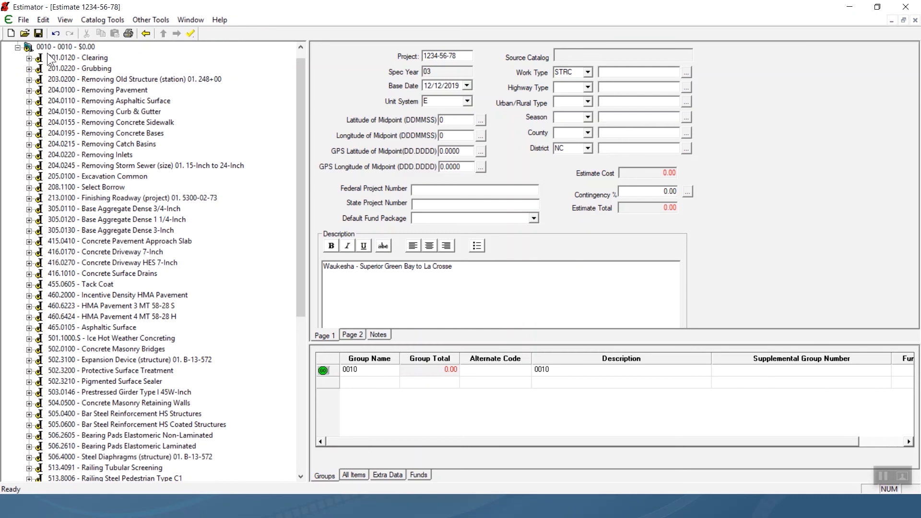
{"action": "scroll", "coordinate": [48, 55], "scroll_direction": "up", "scroll_amount": 1}
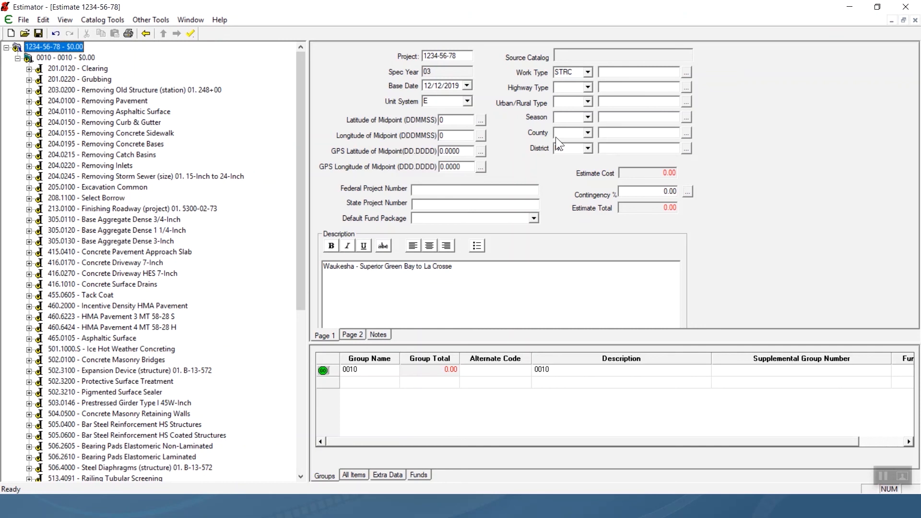
{"action": "left_click", "coordinate": [100, 70]}
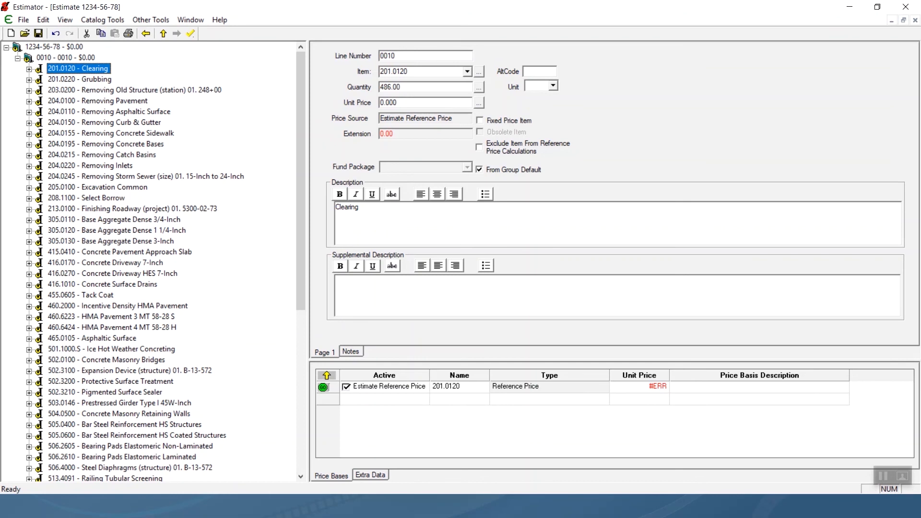
Set the estimate's highway type UP, Rural, season Summer and county C001 Adams.
{"action": "left_click", "coordinate": [56, 47]}
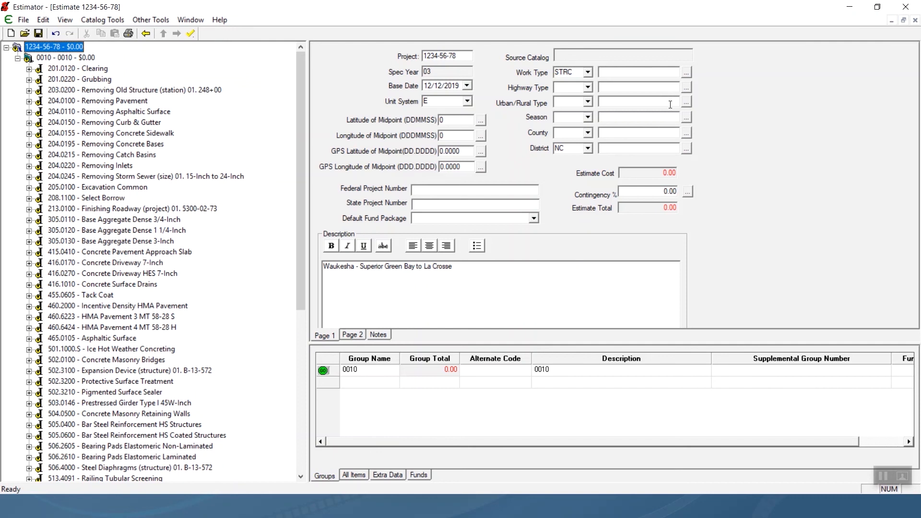
{"action": "left_click", "coordinate": [588, 87]}
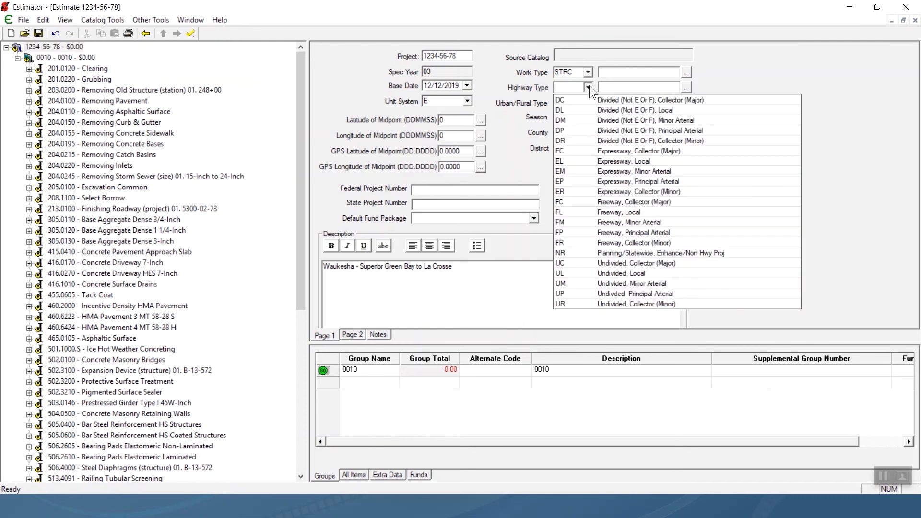
{"action": "left_click", "coordinate": [634, 293]}
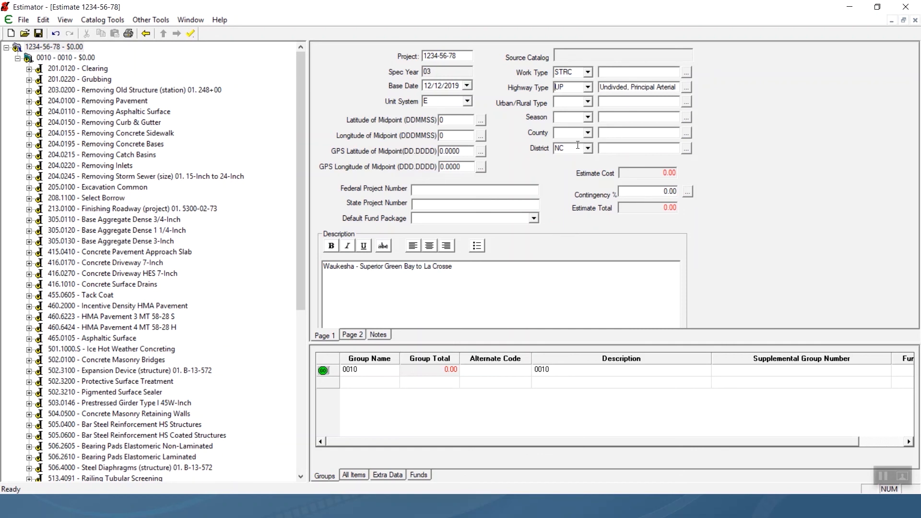
{"action": "left_click", "coordinate": [589, 102]}
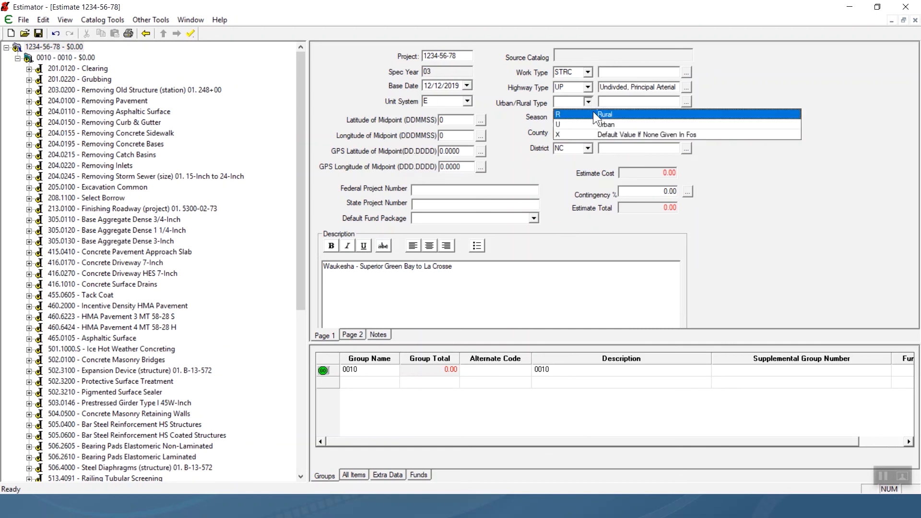
{"action": "left_click", "coordinate": [594, 116]}
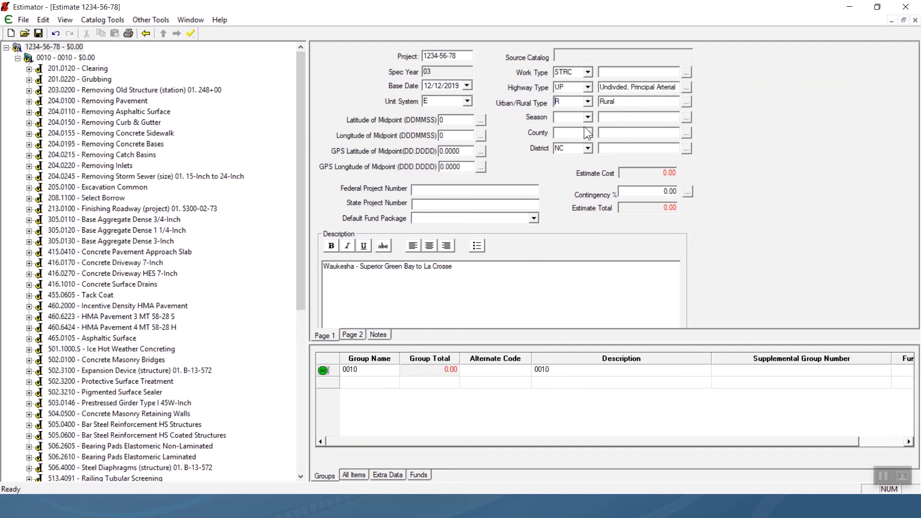
{"action": "left_click", "coordinate": [588, 118]}
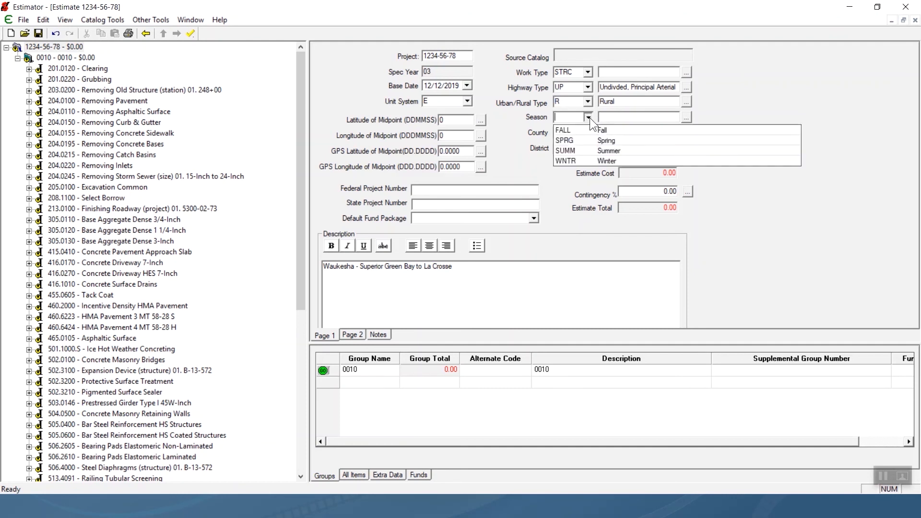
{"action": "left_click", "coordinate": [579, 146]}
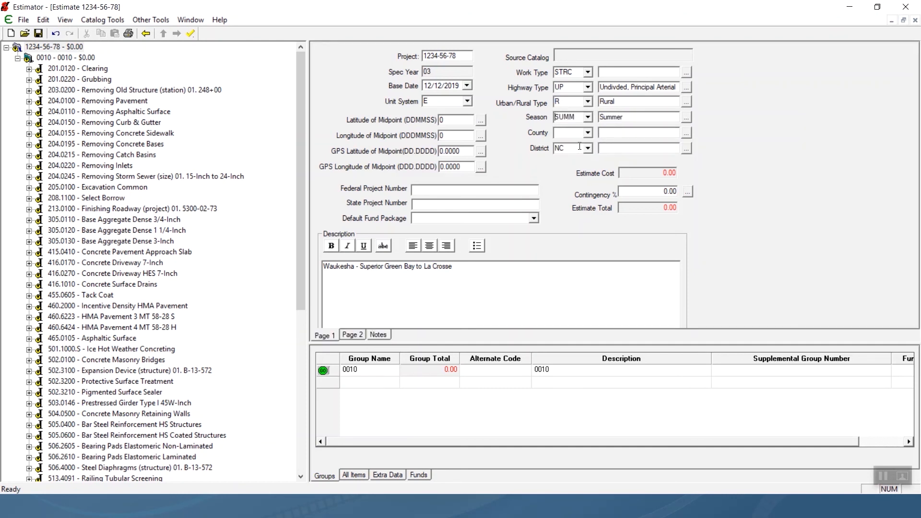
{"action": "left_click", "coordinate": [588, 132]}
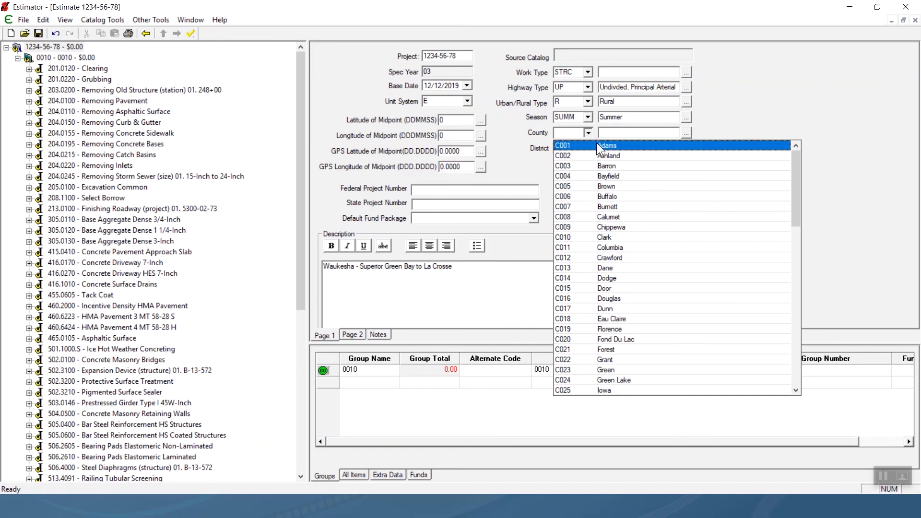
{"action": "left_click", "coordinate": [597, 143]}
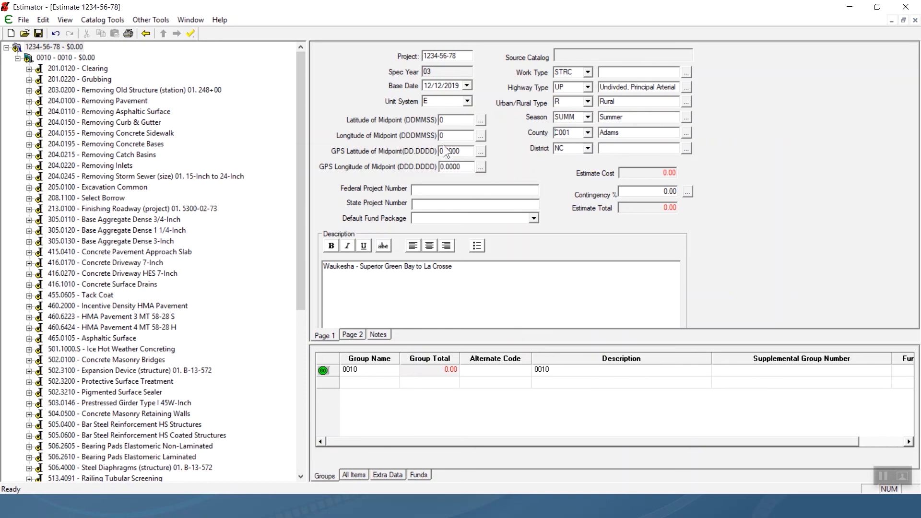
{"action": "left_click", "coordinate": [43, 20]}
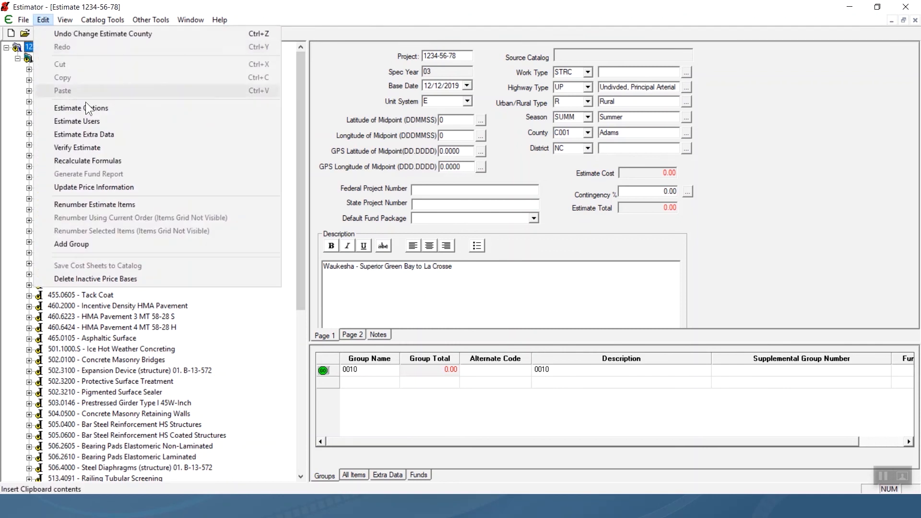
Restart price information for the whole estimate and reselect the Clearing bid item.
{"action": "left_click", "coordinate": [121, 186]}
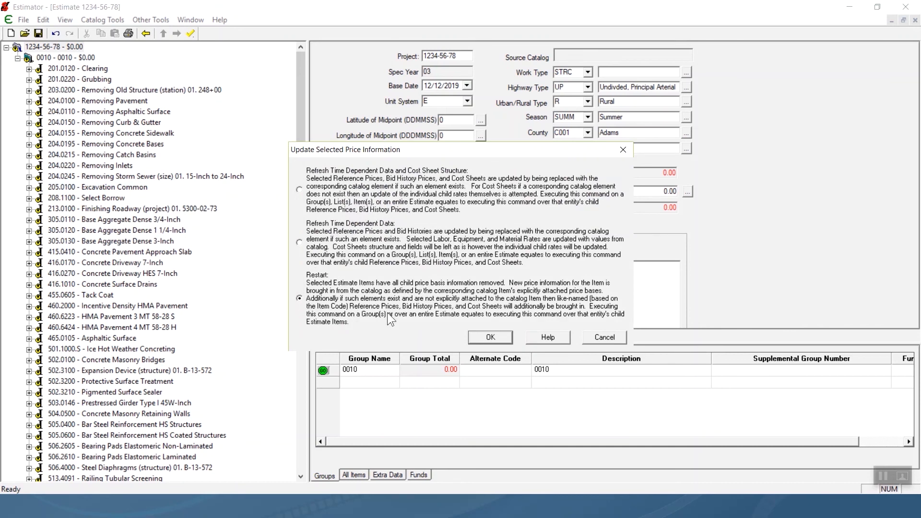
{"action": "left_click", "coordinate": [482, 339]}
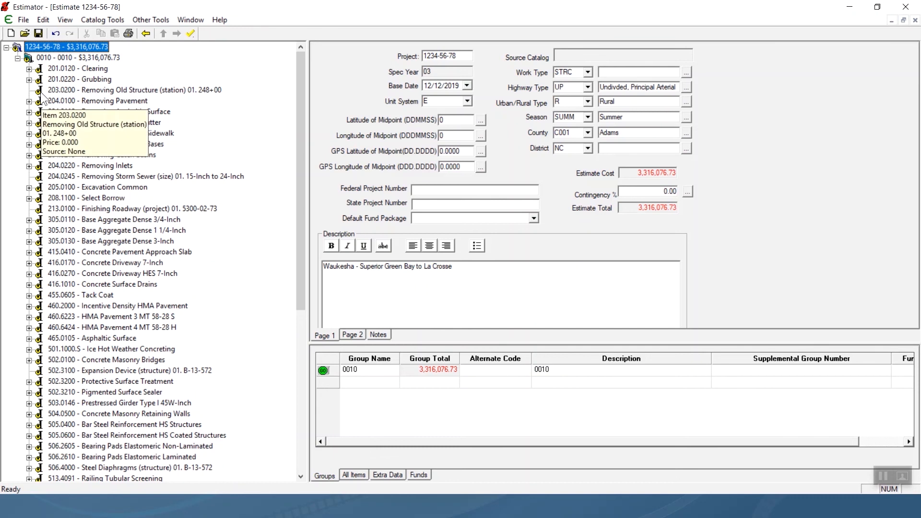
{"action": "left_click", "coordinate": [70, 69]}
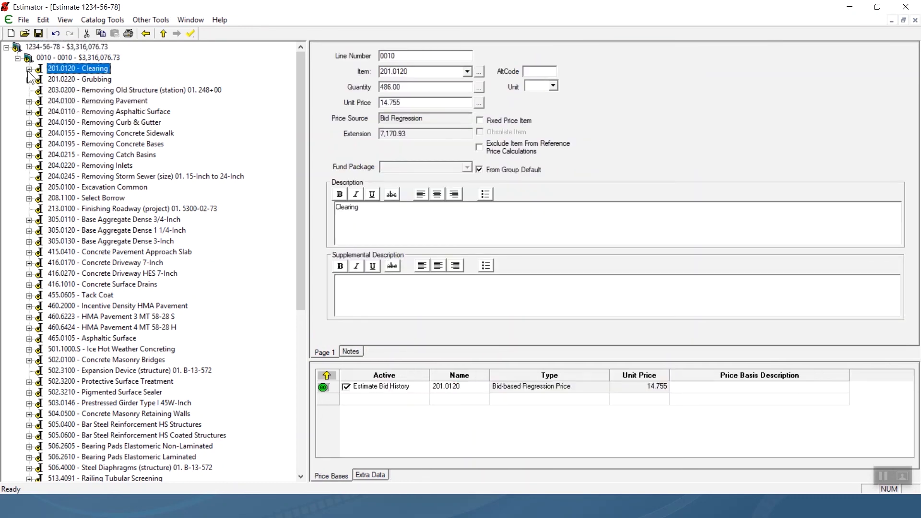
Show 201.0120 Clearing's Regression price basis: model 6, best fit, RMS 0.416352.
{"action": "left_click", "coordinate": [29, 69]}
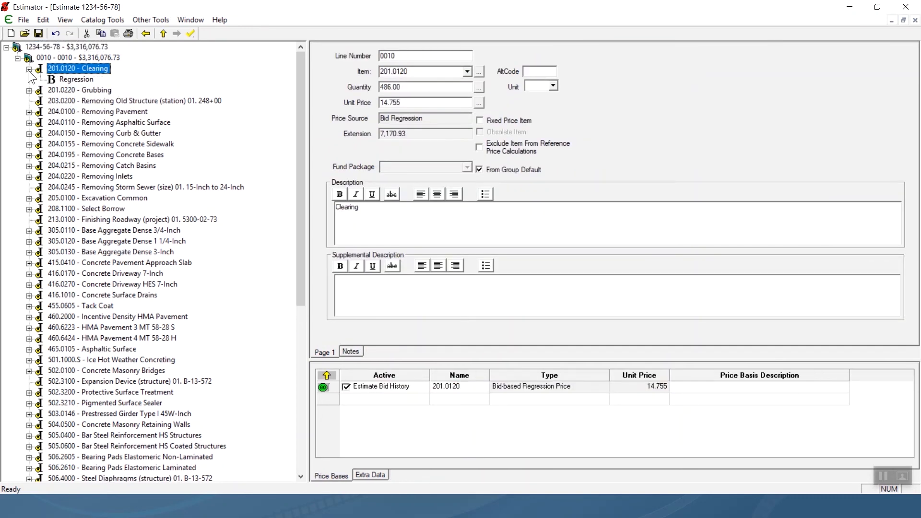
{"action": "left_click", "coordinate": [68, 90]}
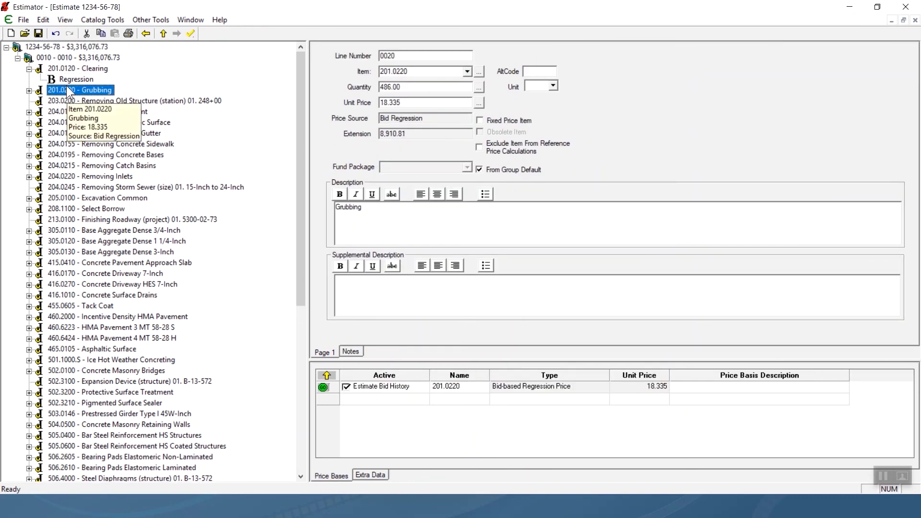
{"action": "left_click", "coordinate": [70, 79]}
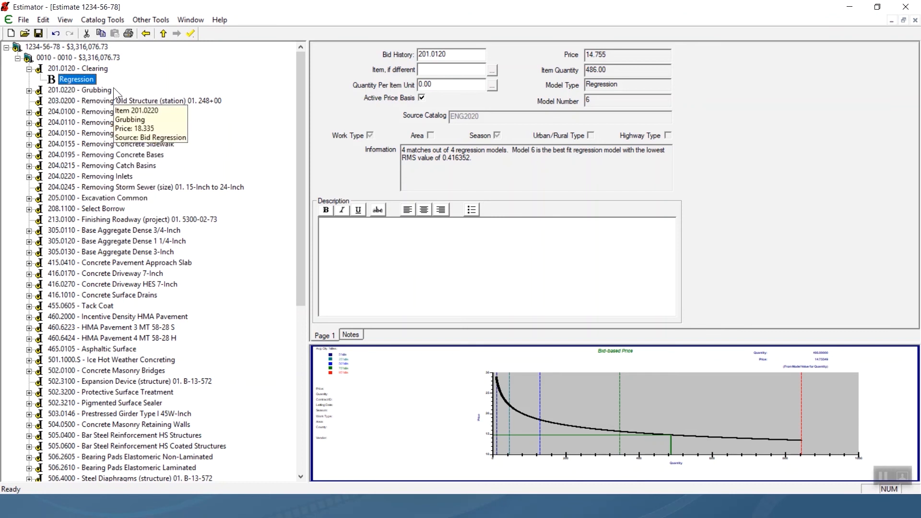
Change the Clearing unit price from 14.755 to 14.75, giving extension 7,168.50.
{"action": "left_click", "coordinate": [86, 68]}
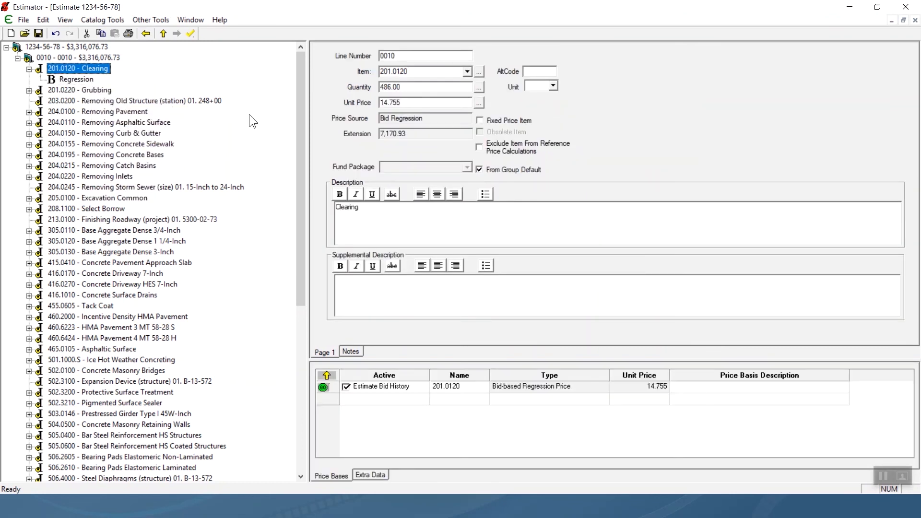
{"action": "left_click_drag", "start_coordinate": [400, 102], "coordinate": [369, 110]}
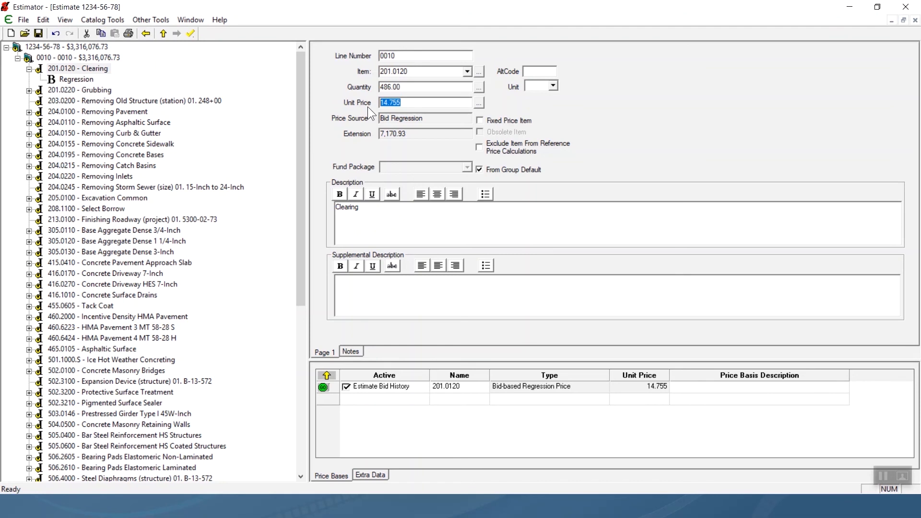
{"action": "type", "text": "14.75"}
{"action": "left_click", "coordinate": [420, 89]}
Export the estimate as 1234-56-78ToQ2P.xml into Q2p > Training Agenda > Session 7.
{"action": "left_click", "coordinate": [21, 20]}
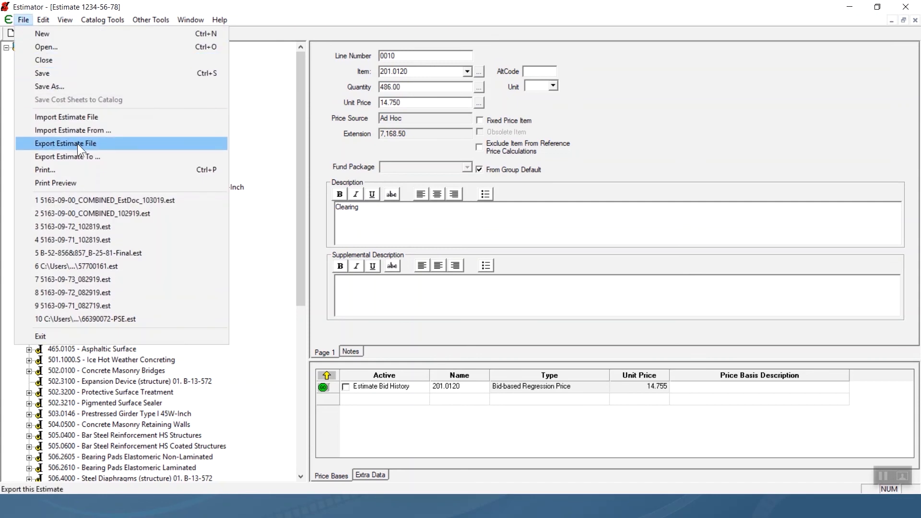
{"action": "left_click", "coordinate": [77, 145]}
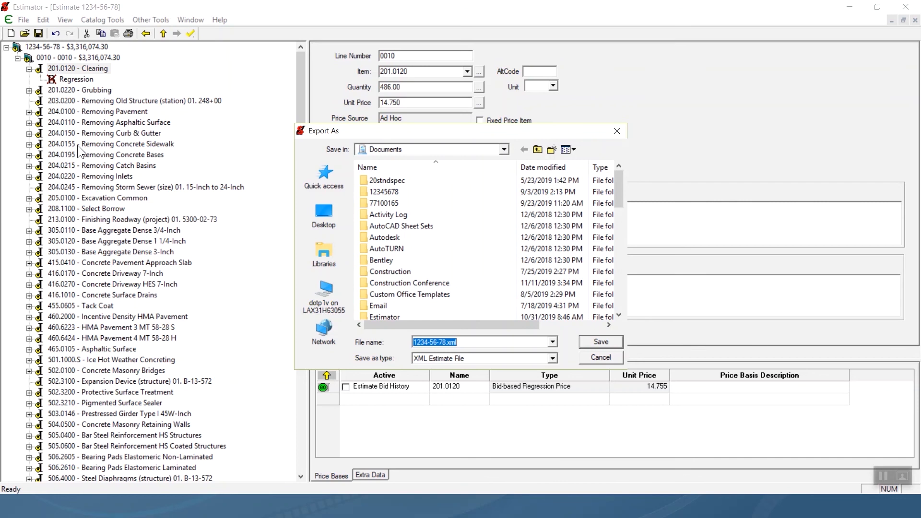
{"action": "left_click", "coordinate": [446, 342]}
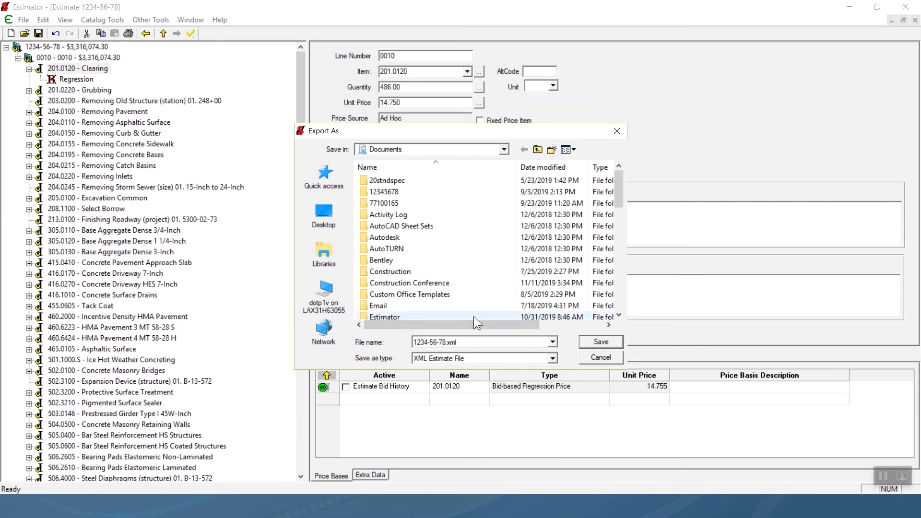
{"action": "type", "text": "ToQ2"}
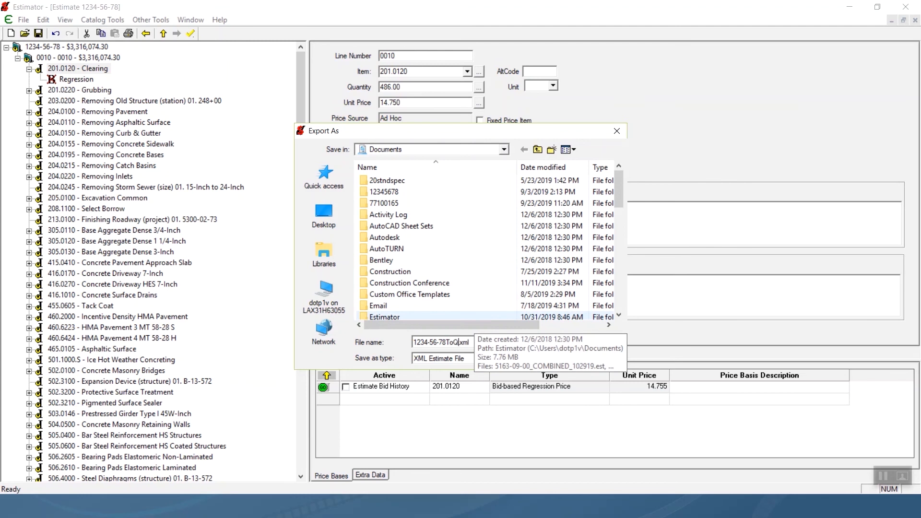
{"action": "type", "text": "P"}
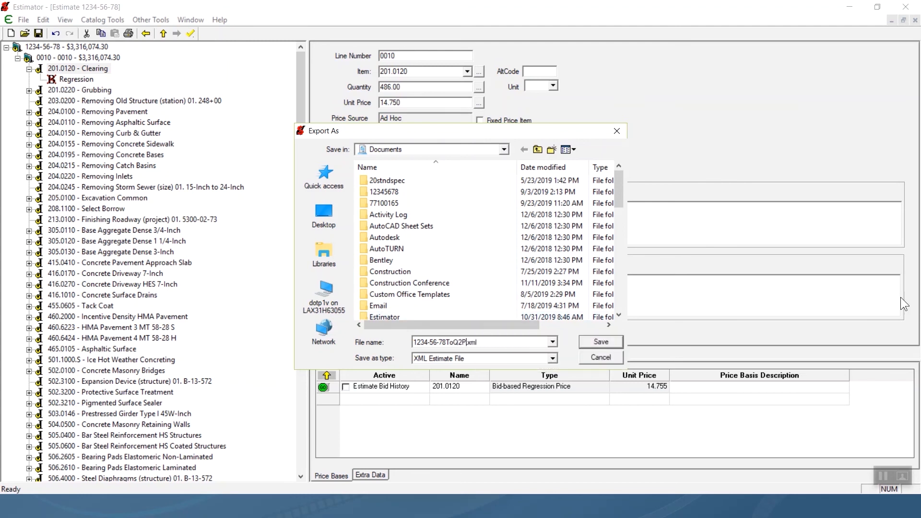
{"action": "scroll", "coordinate": [480, 245], "scroll_direction": "down", "scroll_amount": 8}
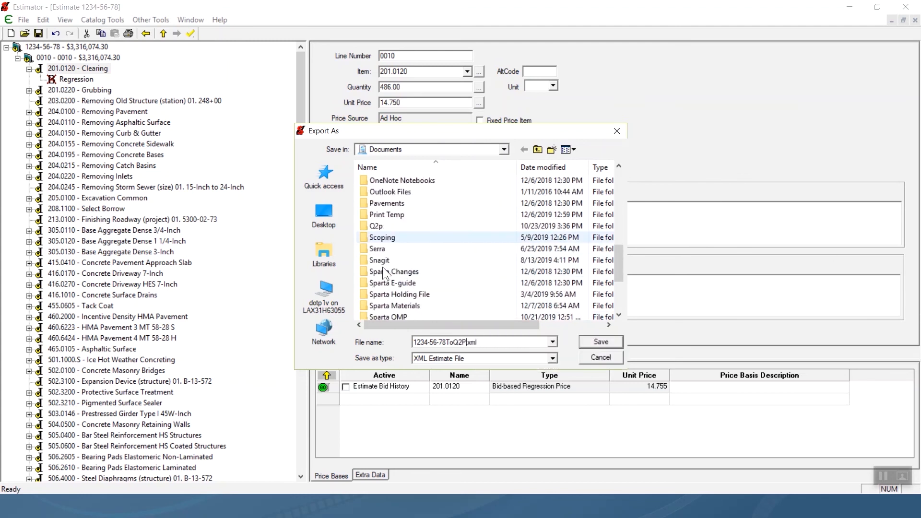
{"action": "left_click", "coordinate": [385, 229]}
{"action": "double_click", "coordinate": [385, 229]}
{"action": "double_click", "coordinate": [406, 179]}
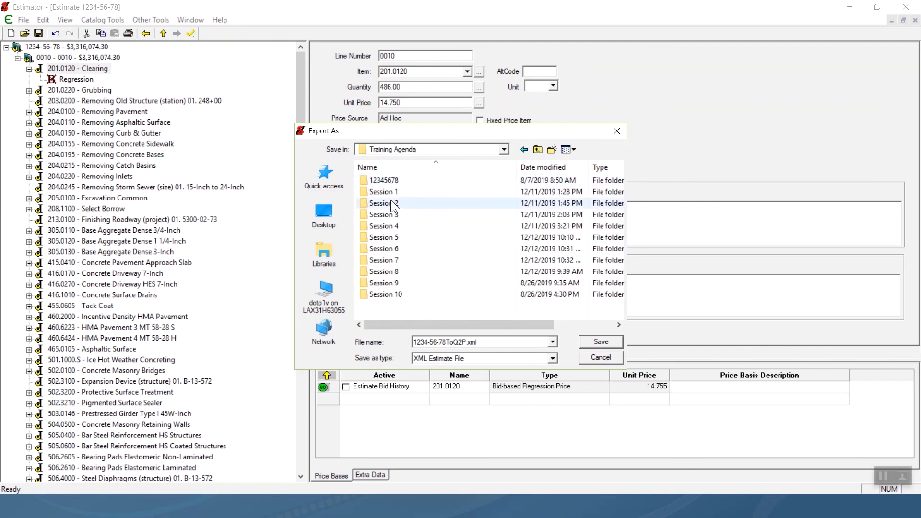
{"action": "double_click", "coordinate": [385, 258]}
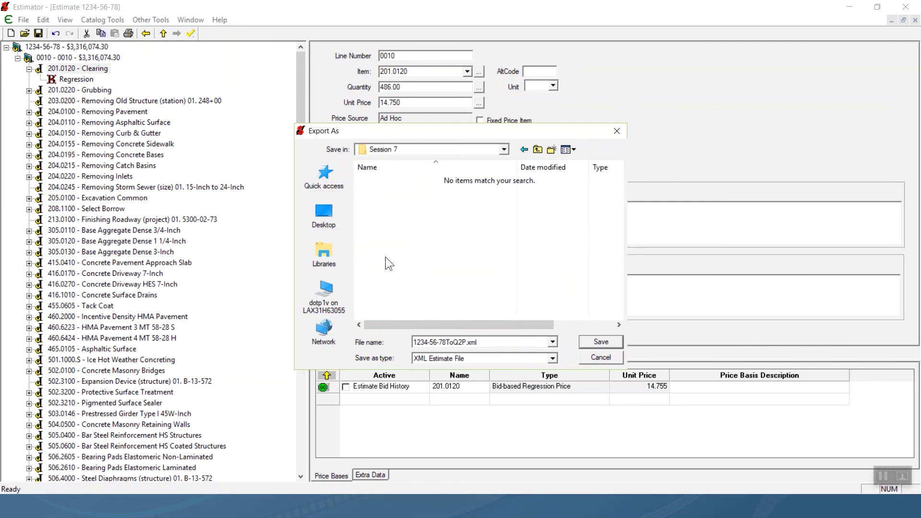
{"action": "left_click", "coordinate": [586, 342]}
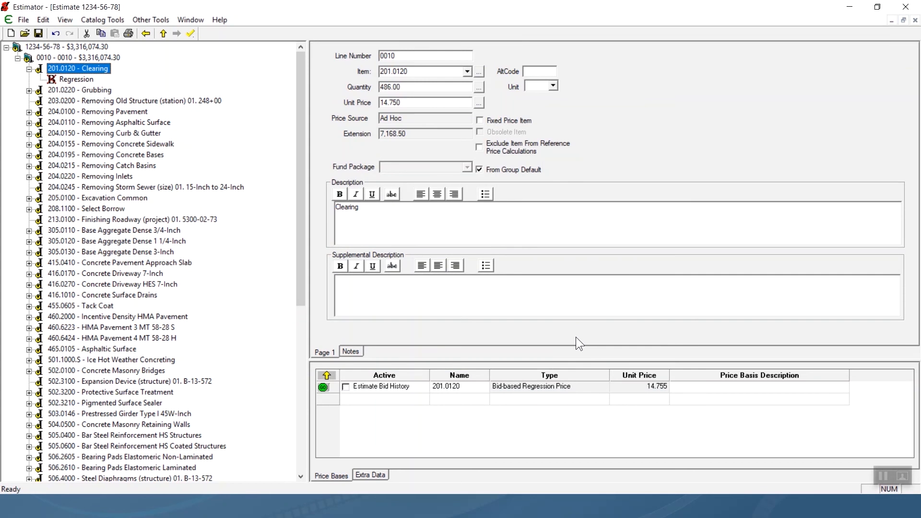
{"action": "key", "text": "alt+Tab"}
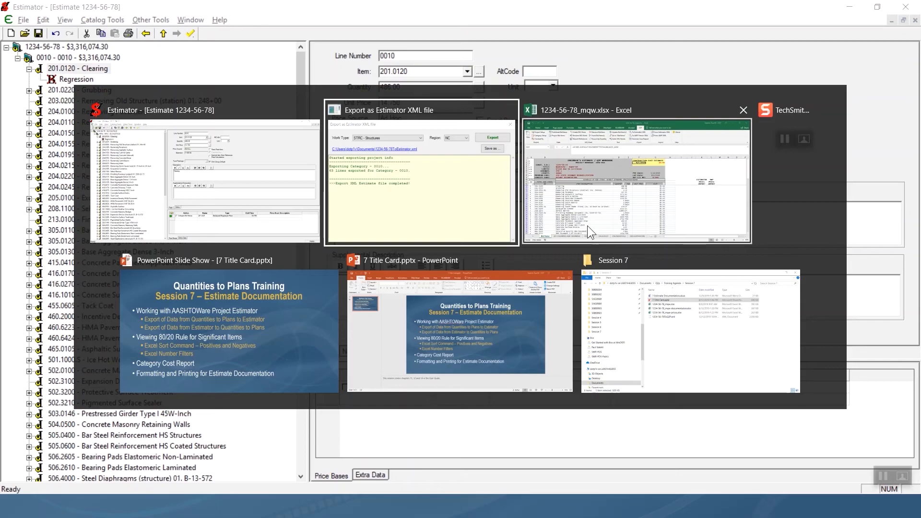
Return to Excel, close the export log, and start the Q2P From Estimator XML import.
{"action": "left_click", "coordinate": [594, 218]}
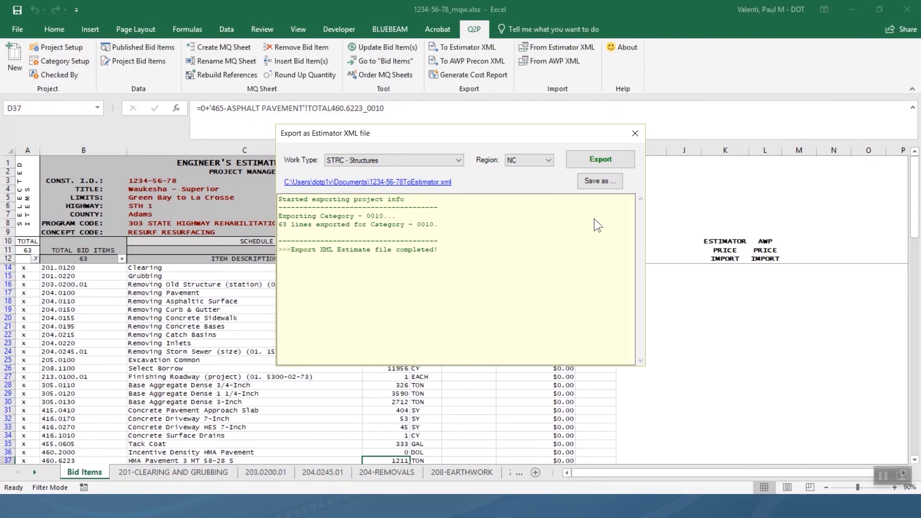
{"action": "left_click", "coordinate": [634, 133]}
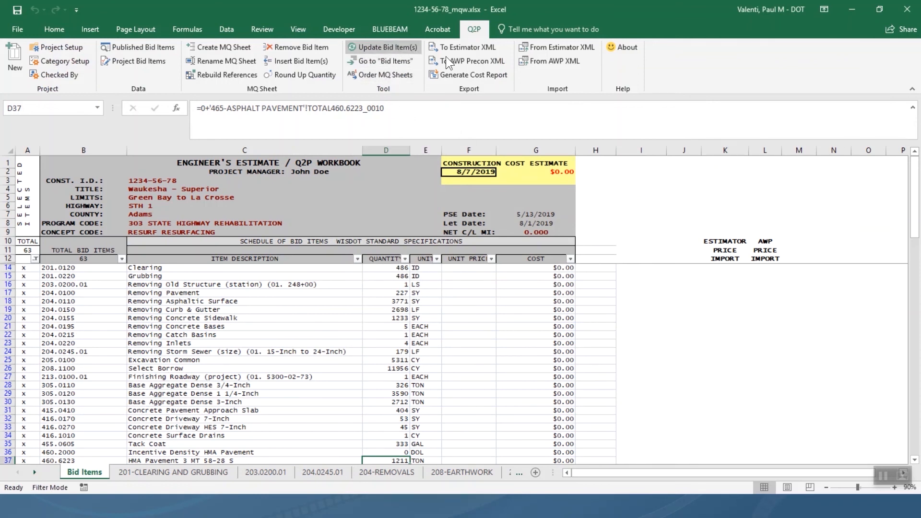
{"action": "left_click", "coordinate": [551, 50]}
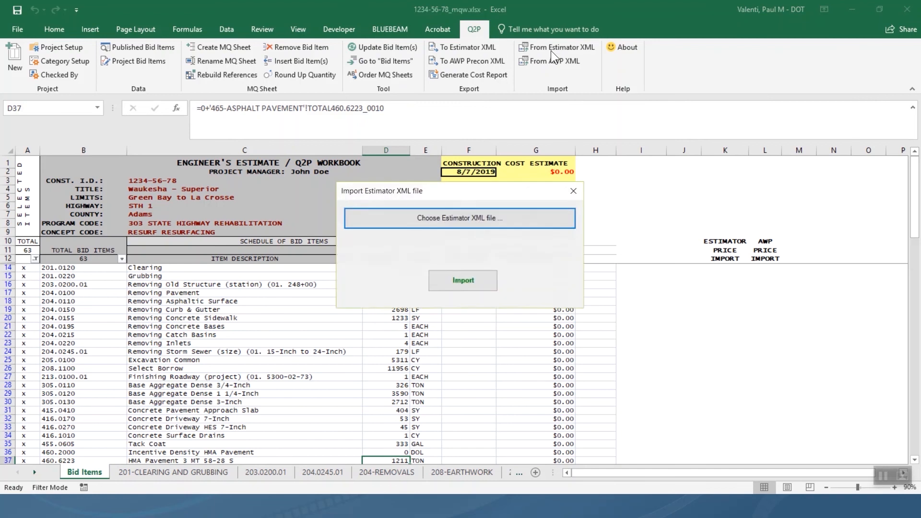
Import Estimator unit prices from Session 7's 1234-56-78ToQ2P.xml into the Estimator Price column.
{"action": "left_click", "coordinate": [456, 221]}
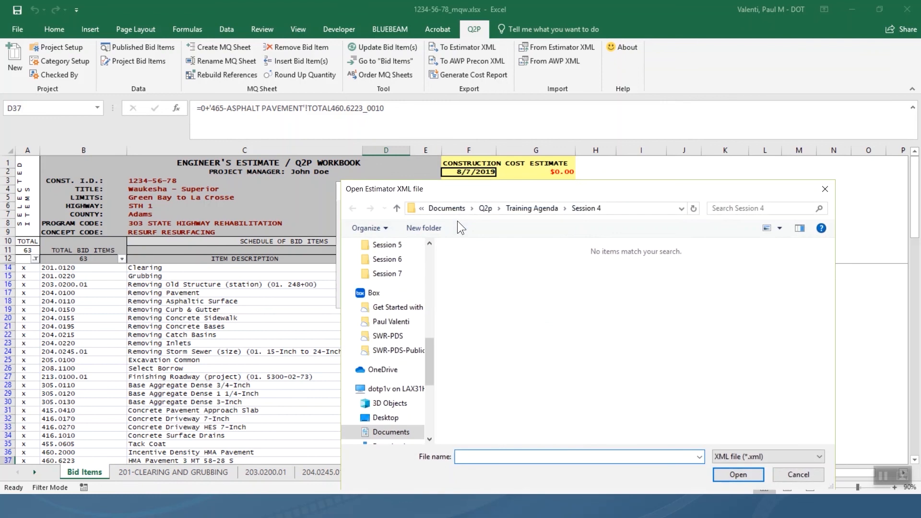
{"action": "left_click", "coordinate": [391, 275]}
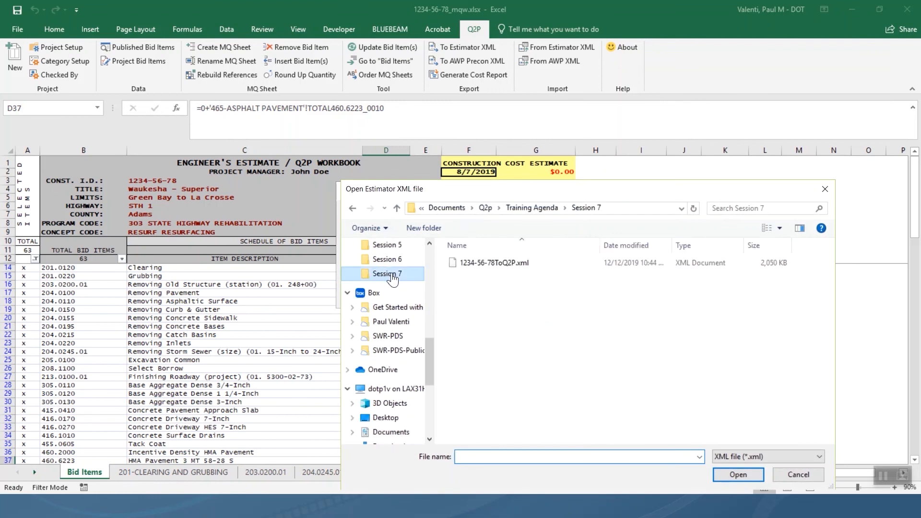
{"action": "left_click", "coordinate": [475, 264]}
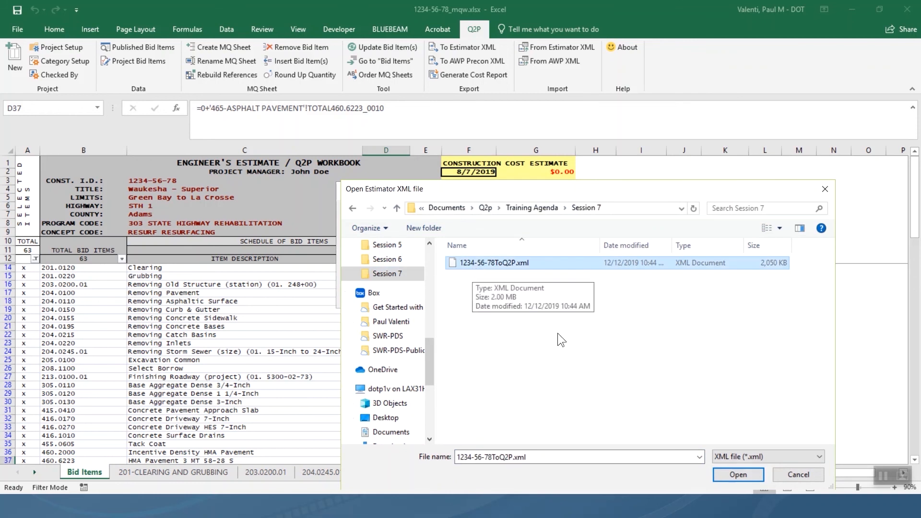
{"action": "left_click", "coordinate": [730, 472]}
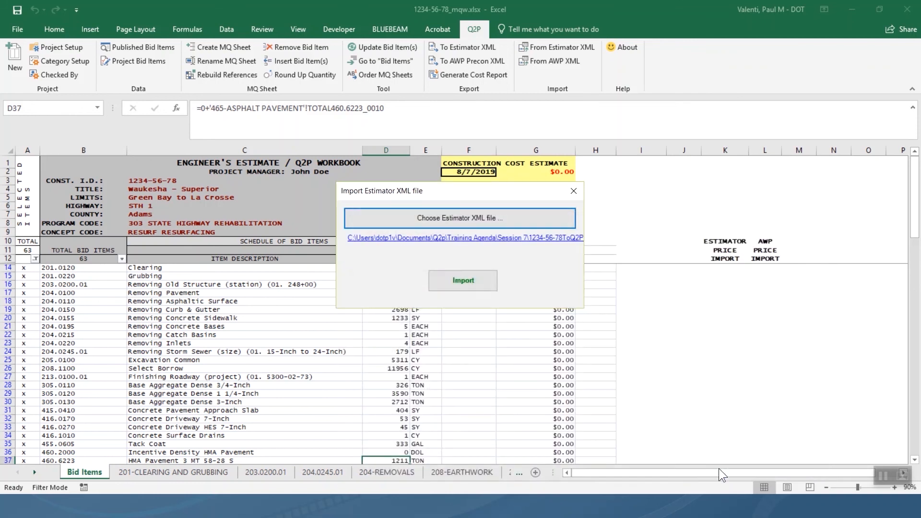
{"action": "left_click", "coordinate": [478, 284]}
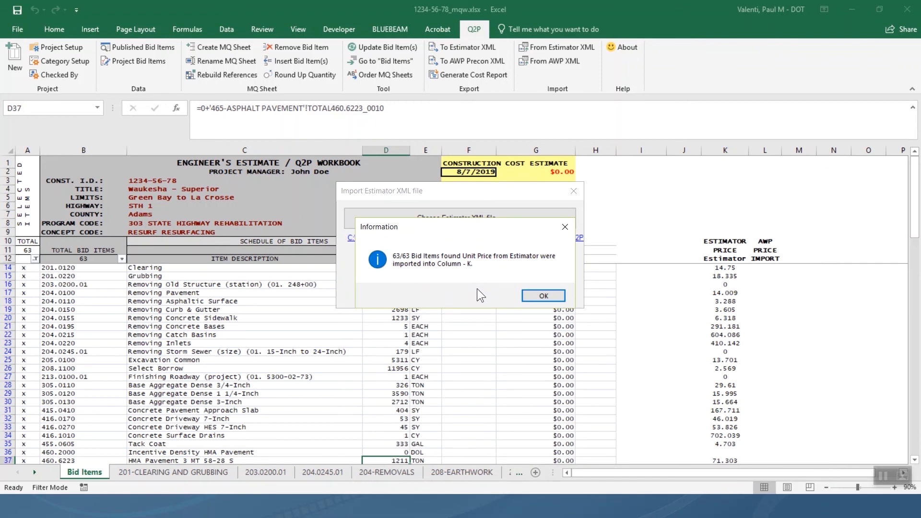
{"action": "left_click", "coordinate": [548, 296]}
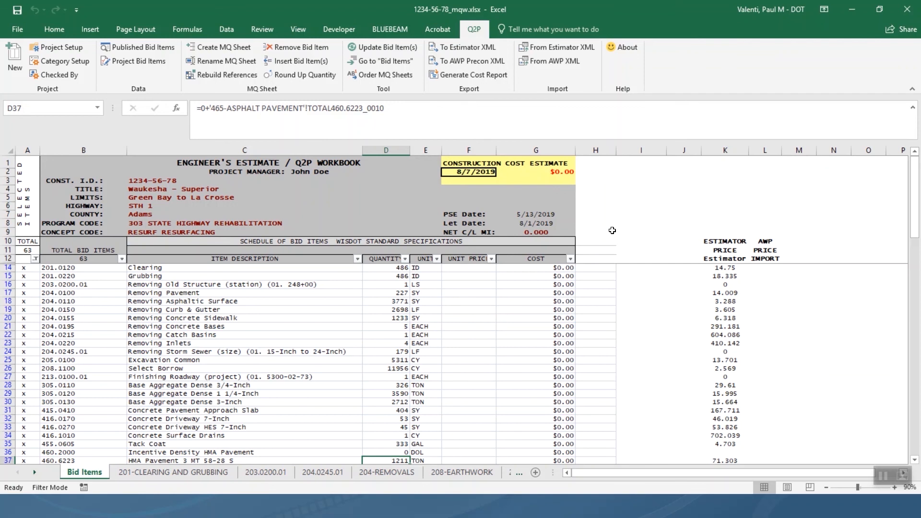
Open 1234-56-78_mqw-prices.xlsx from the Session 7 folder.
{"action": "key", "text": "super"}
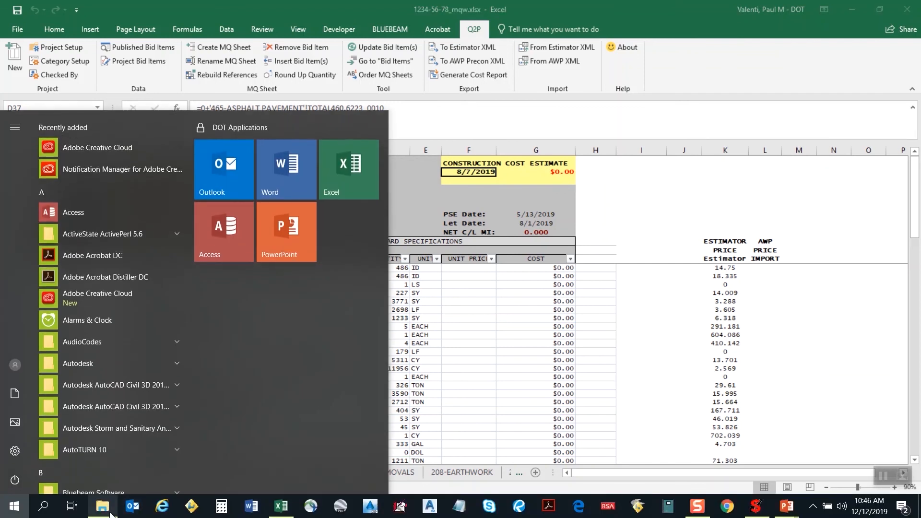
{"action": "left_click", "coordinate": [103, 506]}
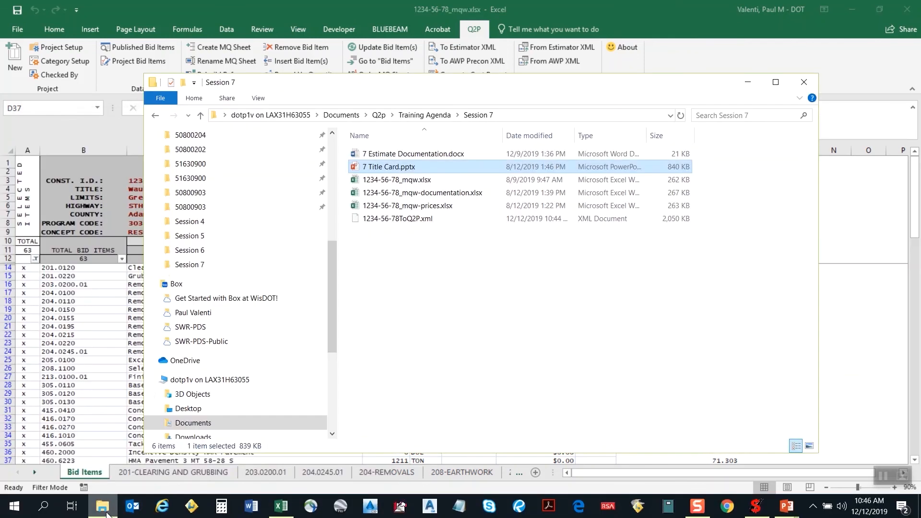
{"action": "double_click", "coordinate": [408, 205]}
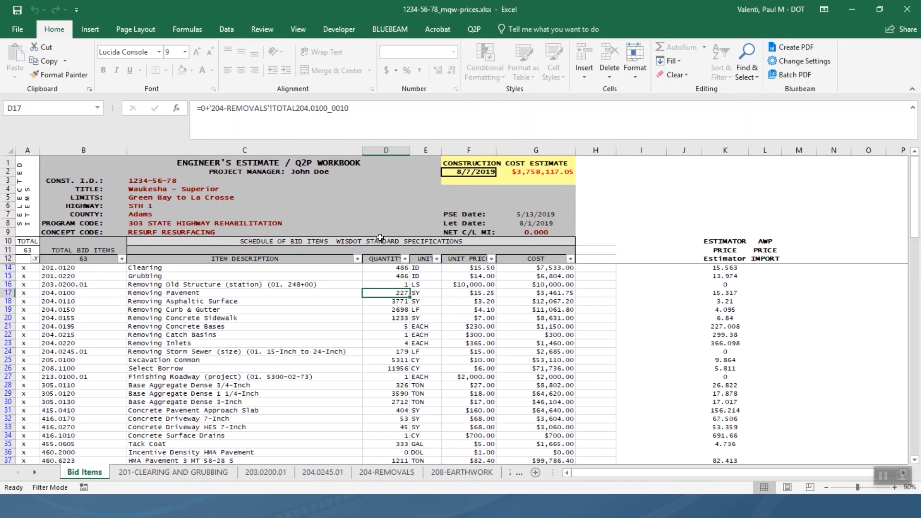
Unprotect the Bid Items sheet and save 1234-56-78_mqw-prices.xlsx.
{"action": "left_click", "coordinate": [259, 29]}
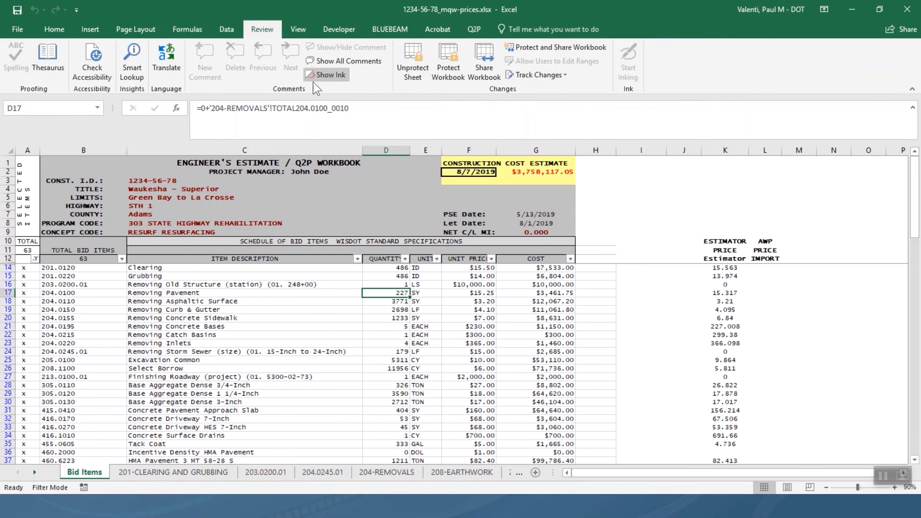
{"action": "left_click", "coordinate": [413, 68]}
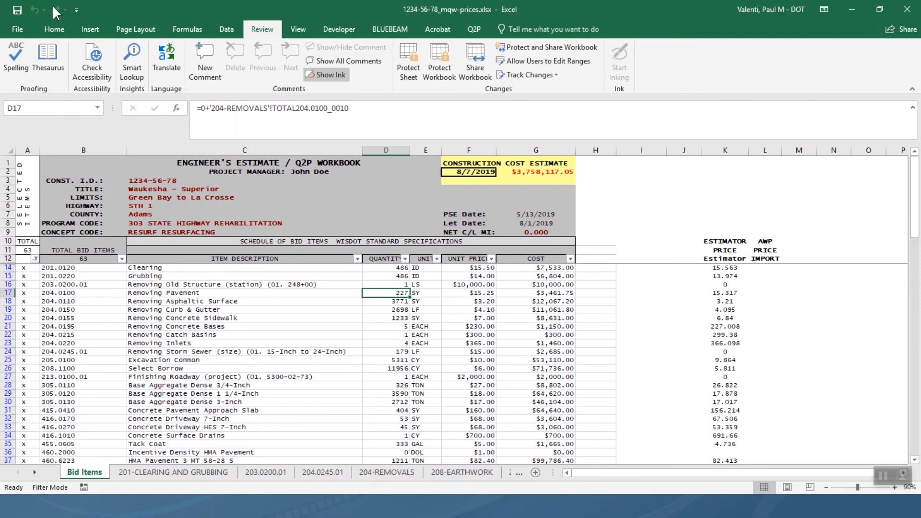
{"action": "left_click", "coordinate": [16, 9]}
Show the COST column's sort and filter dropdown from the Data tab.
{"action": "left_click", "coordinate": [229, 30]}
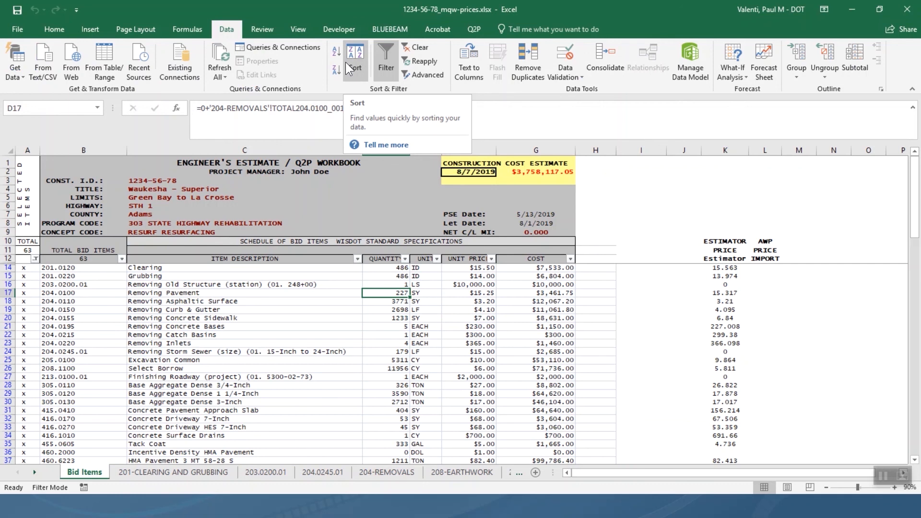
{"action": "left_click", "coordinate": [570, 259]}
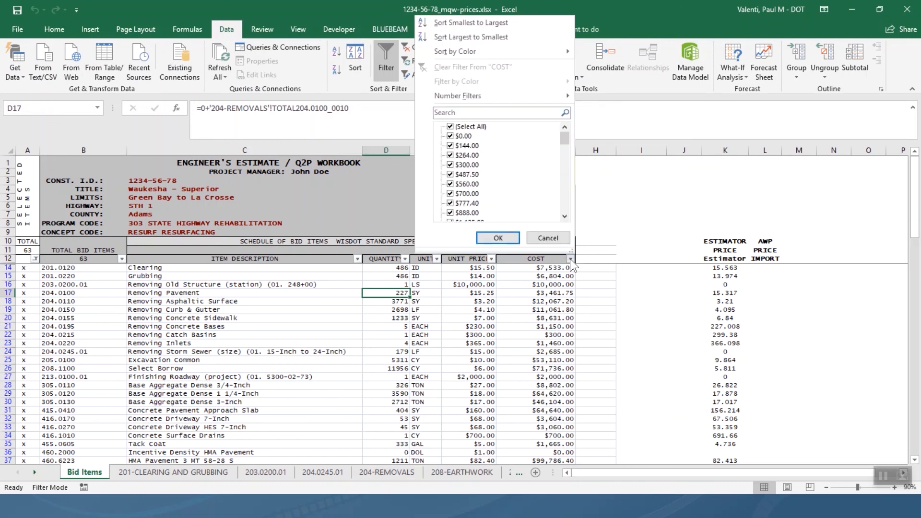
{"action": "mouse_move", "coordinate": [472, 51]}
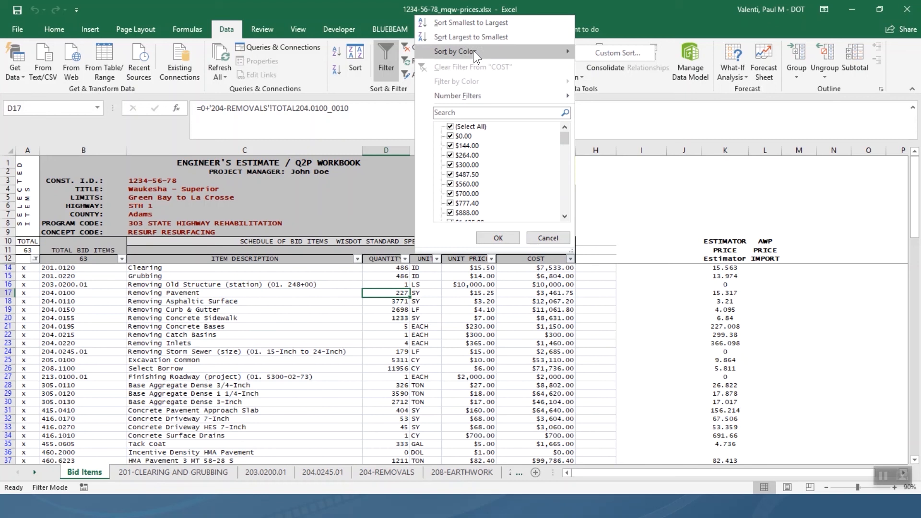
Sort the bid items by COST largest to smallest, putting Concrete Masonry Bridges first.
{"action": "left_click", "coordinate": [623, 6]}
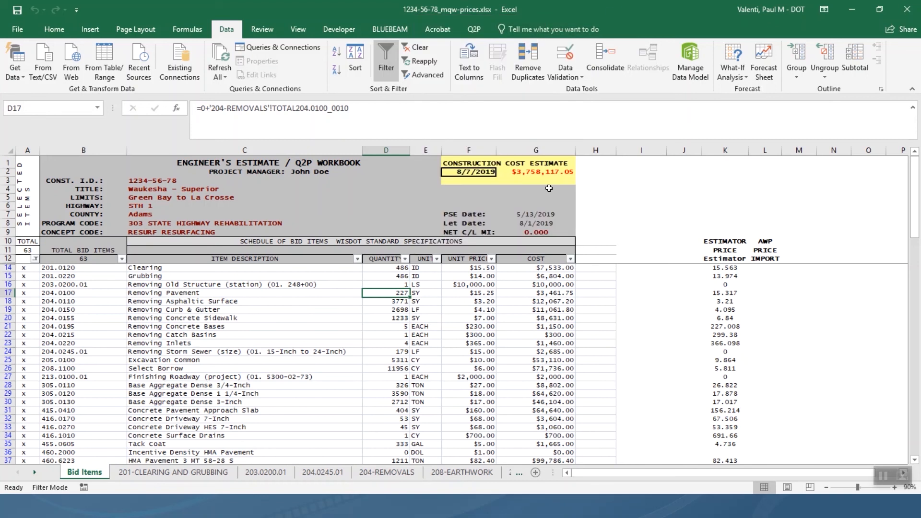
{"action": "right_click", "coordinate": [531, 275]}
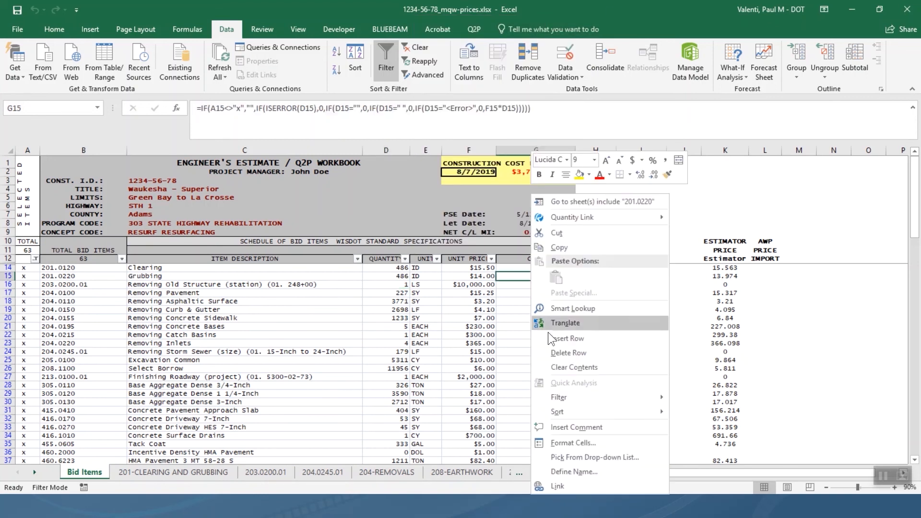
{"action": "mouse_move", "coordinate": [573, 418]}
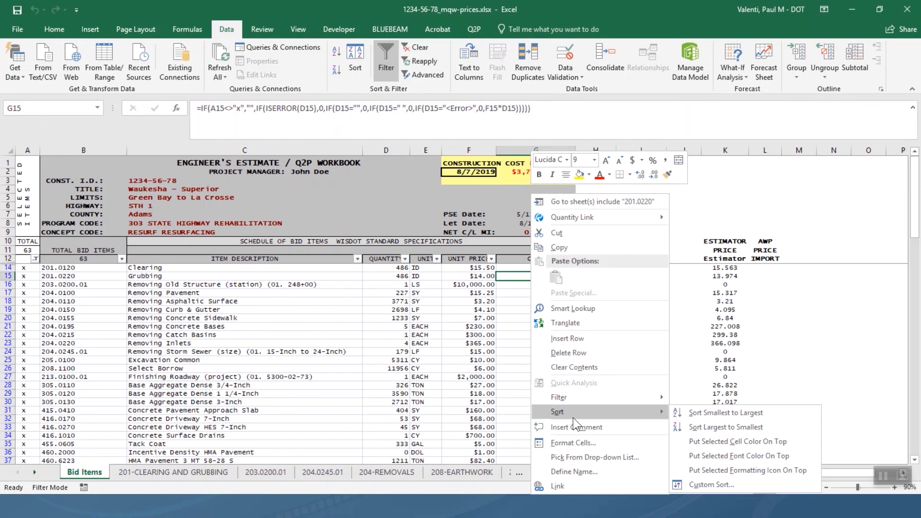
{"action": "left_click", "coordinate": [693, 424]}
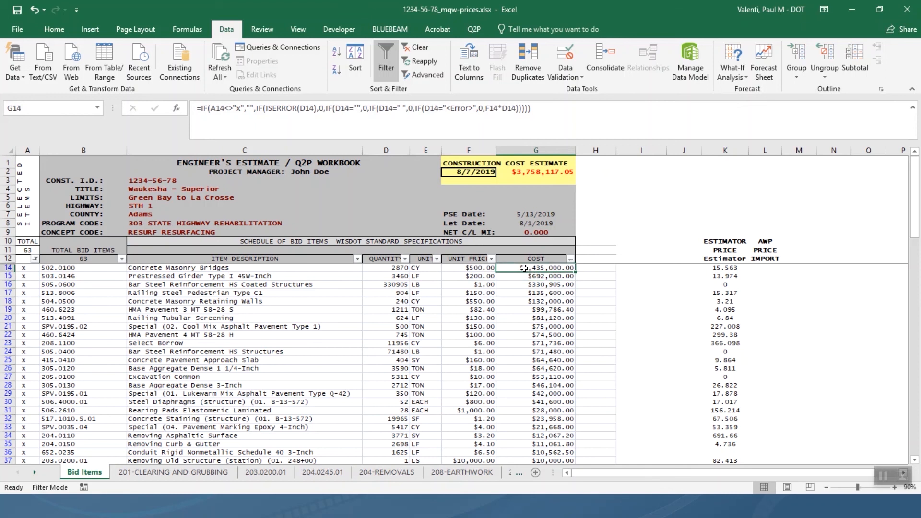
Select the top nine costs, G14:G22, to read their sum.
{"action": "left_click_drag", "start_coordinate": [526, 268], "coordinate": [532, 335]}
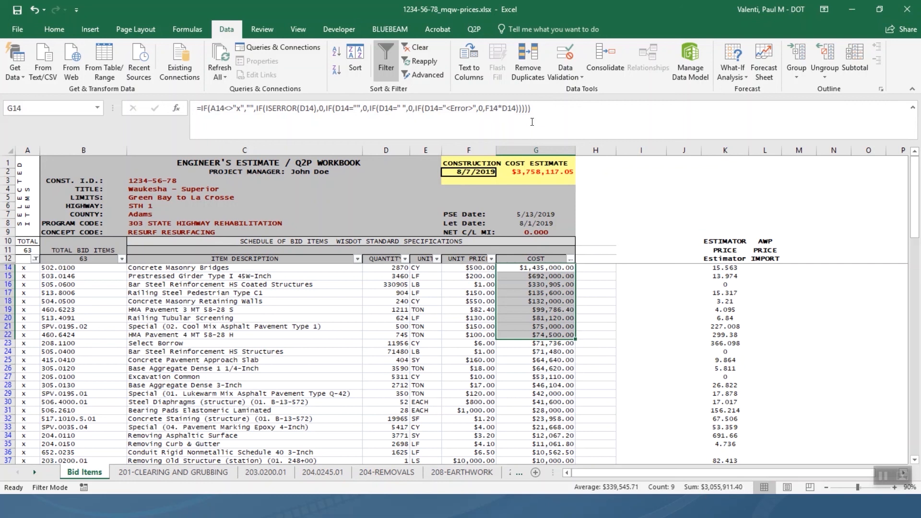
Close the 1234-56-78_mqw-prices.xlsx workbook window.
{"action": "left_click", "coordinate": [907, 21]}
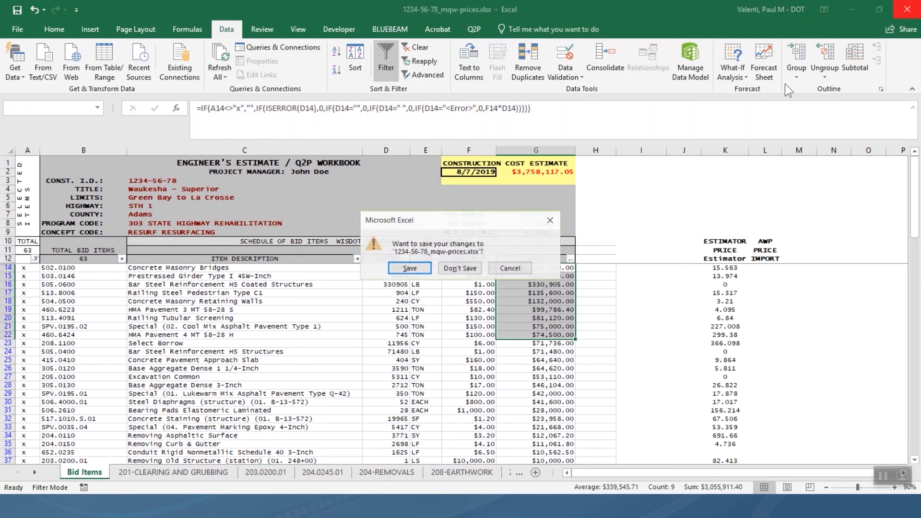
Discard the sort without saving and reopen 1234-56-78_mqw-prices.xlsx from Session 7.
{"action": "left_click", "coordinate": [458, 267]}
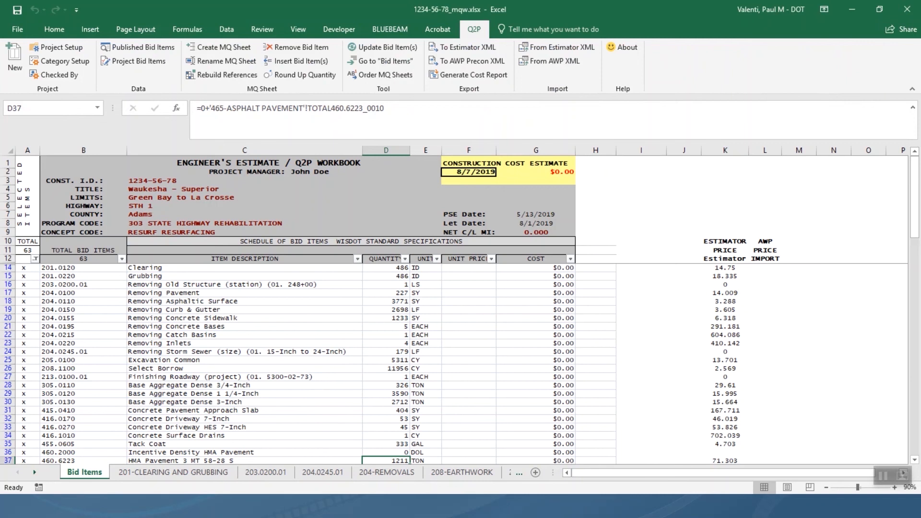
{"action": "key", "text": "alt+Tab"}
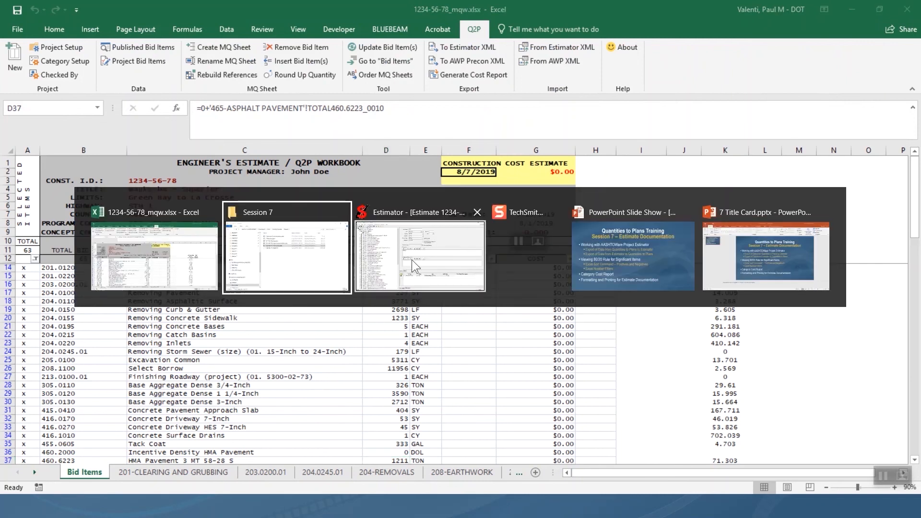
{"action": "left_click", "coordinate": [306, 263]}
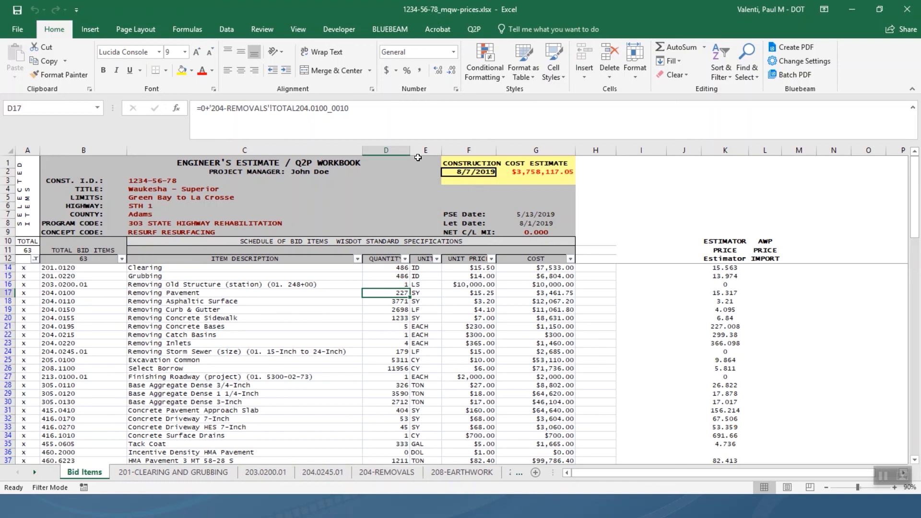
Open the Top 10 AutoFilter dialog for the COST column.
{"action": "left_click", "coordinate": [274, 27]}
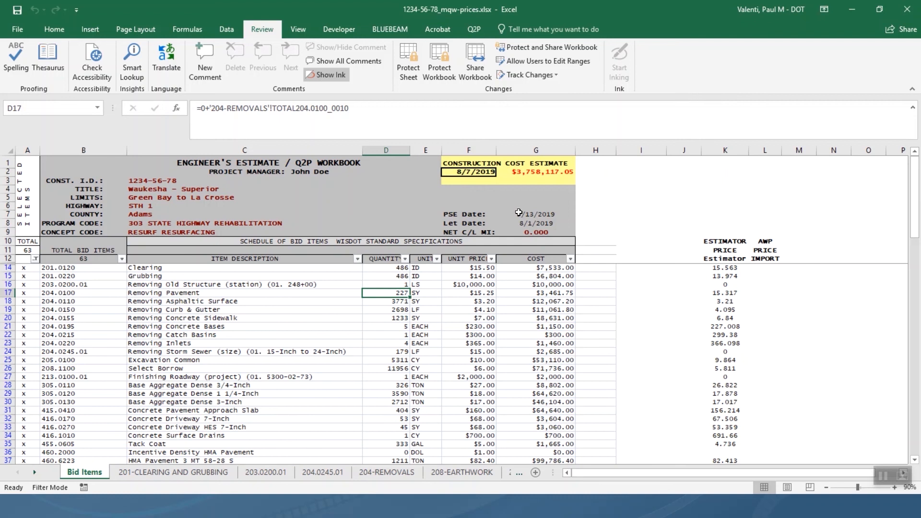
{"action": "left_click", "coordinate": [571, 259]}
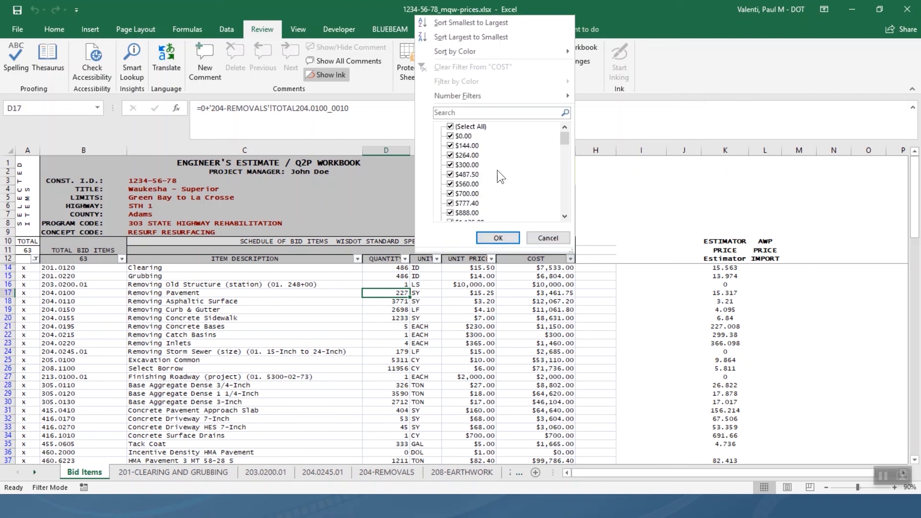
{"action": "mouse_move", "coordinate": [516, 98]}
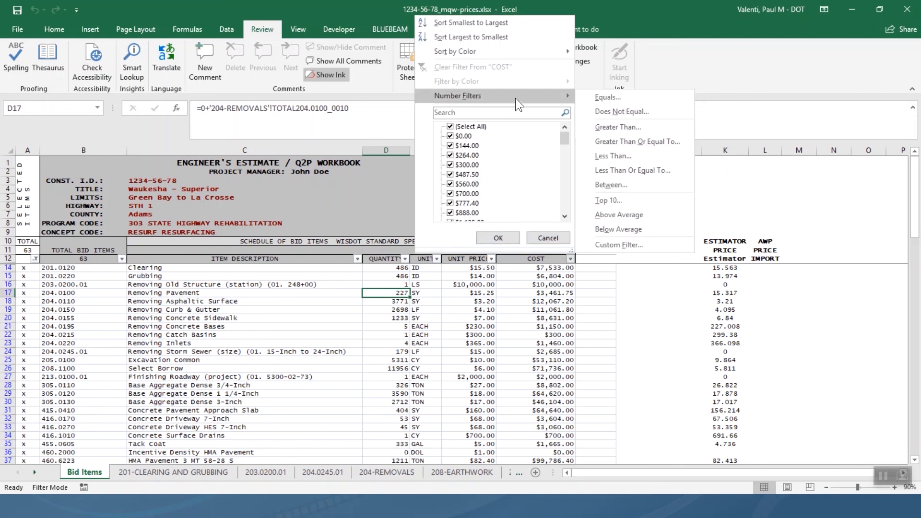
{"action": "left_click", "coordinate": [613, 198]}
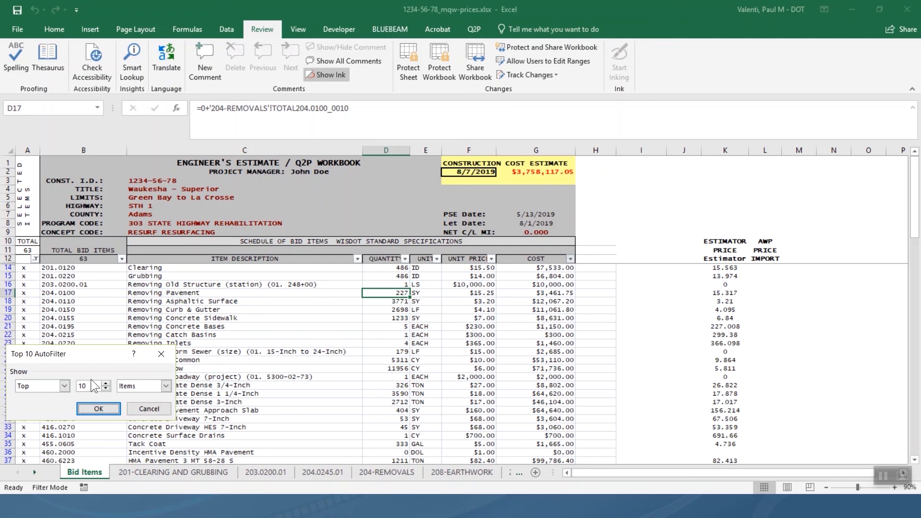
Filter COST to the top 11 items and select the filtered costs to check their sum.
{"action": "left_click", "coordinate": [107, 384]}
{"action": "left_click", "coordinate": [103, 410]}
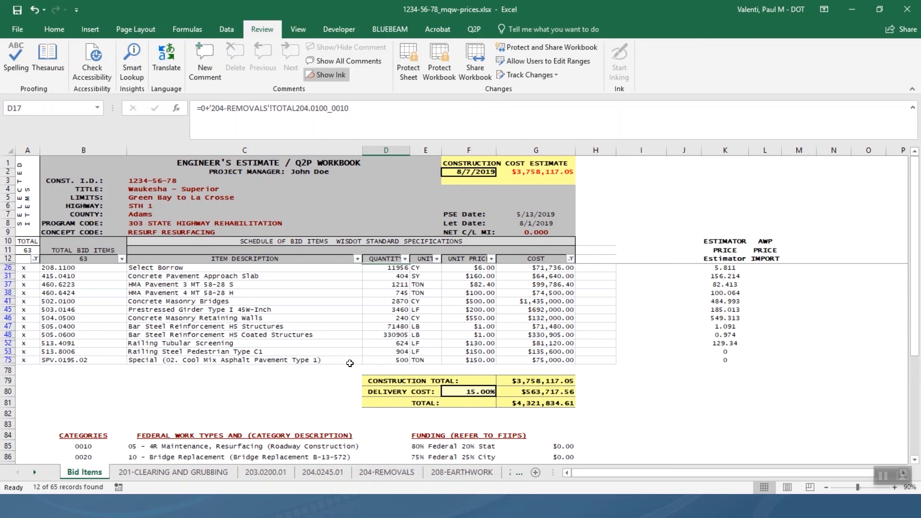
{"action": "left_click_drag", "start_coordinate": [513, 268], "coordinate": [530, 363]}
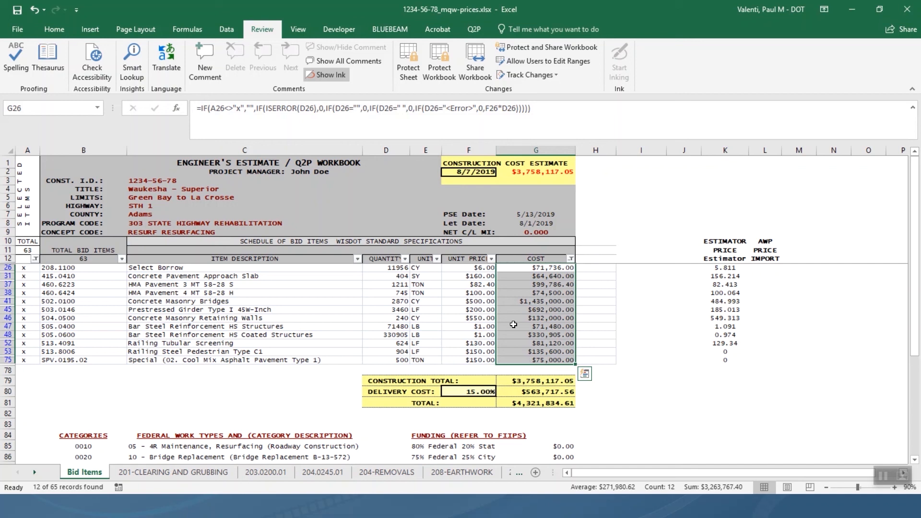
{"action": "left_click", "coordinate": [561, 253]}
{"action": "left_click", "coordinate": [567, 267]}
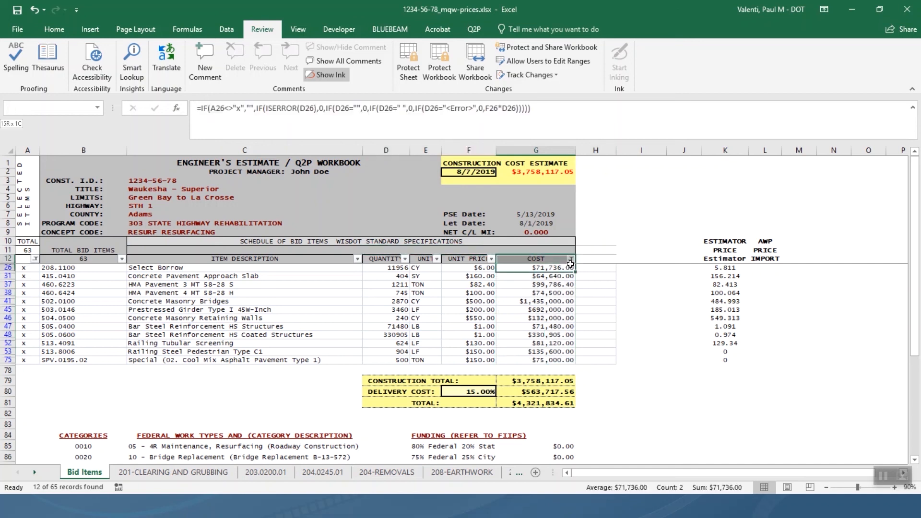
Reapply the top 11 COST filter and select the filtered costs to check their total.
{"action": "left_click", "coordinate": [571, 259]}
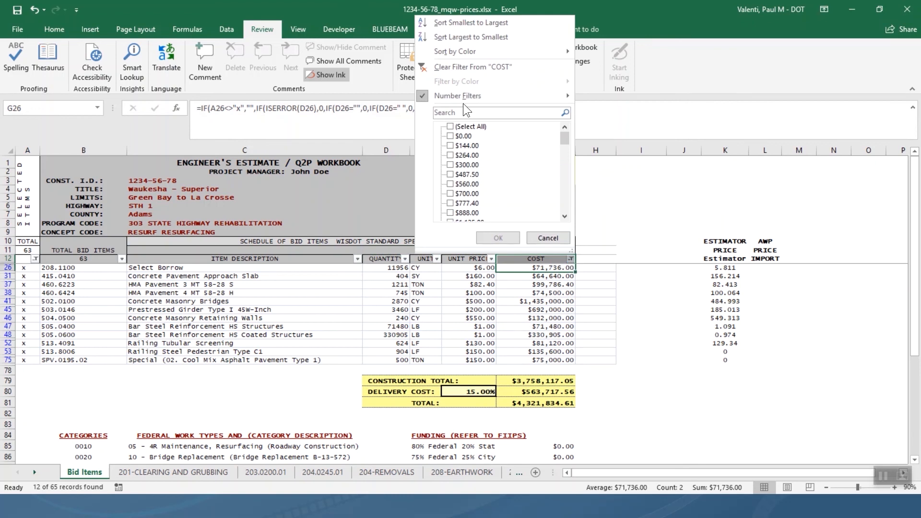
{"action": "mouse_move", "coordinate": [465, 101]}
{"action": "left_click", "coordinate": [611, 200]}
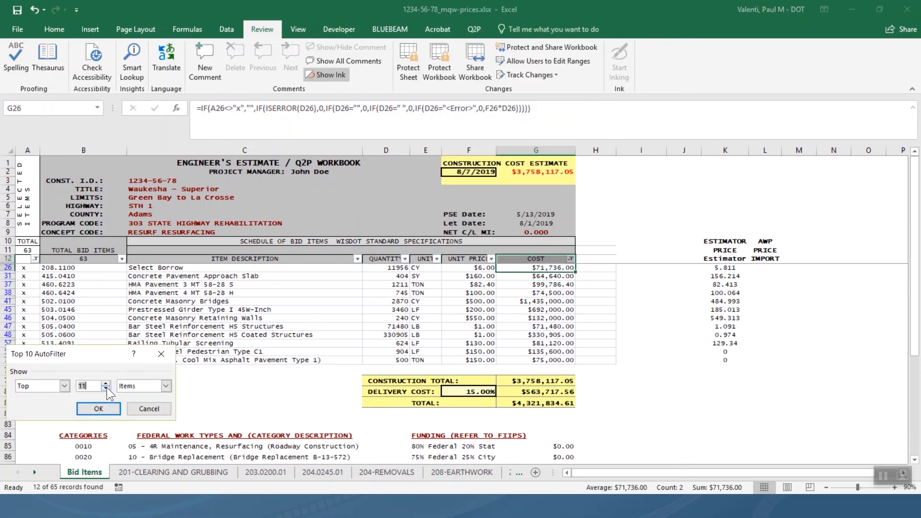
{"action": "type", "text": "11"}
{"action": "left_click", "coordinate": [107, 408]}
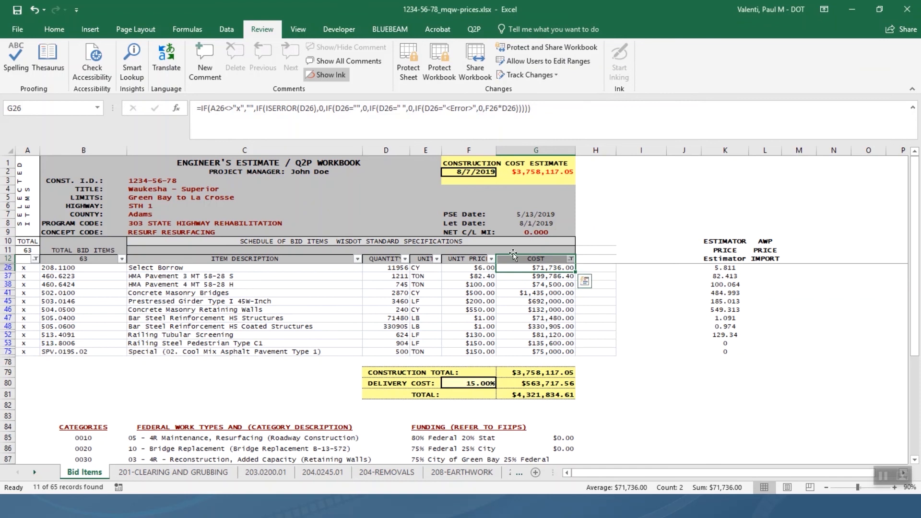
{"action": "left_click_drag", "start_coordinate": [520, 268], "coordinate": [520, 351]}
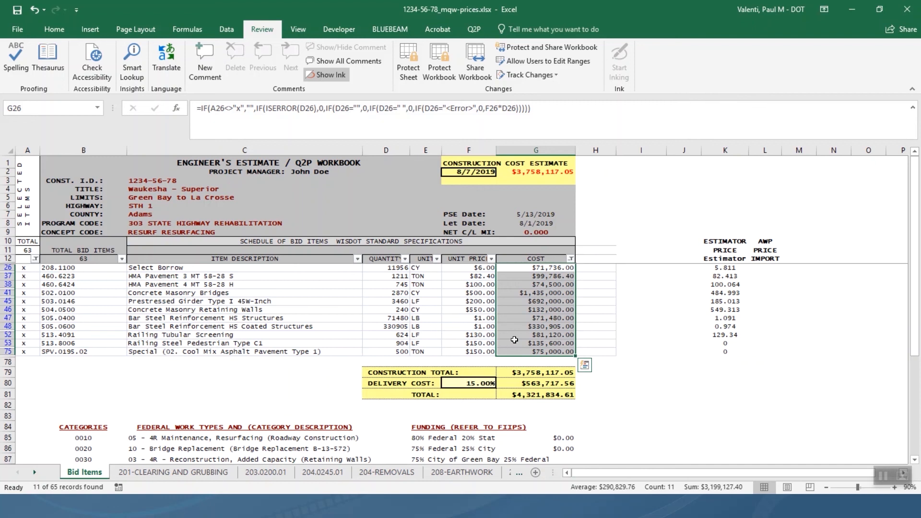
Narrow the COST filter to the top 8 items and check the selected costs' sum.
{"action": "left_click", "coordinate": [571, 260]}
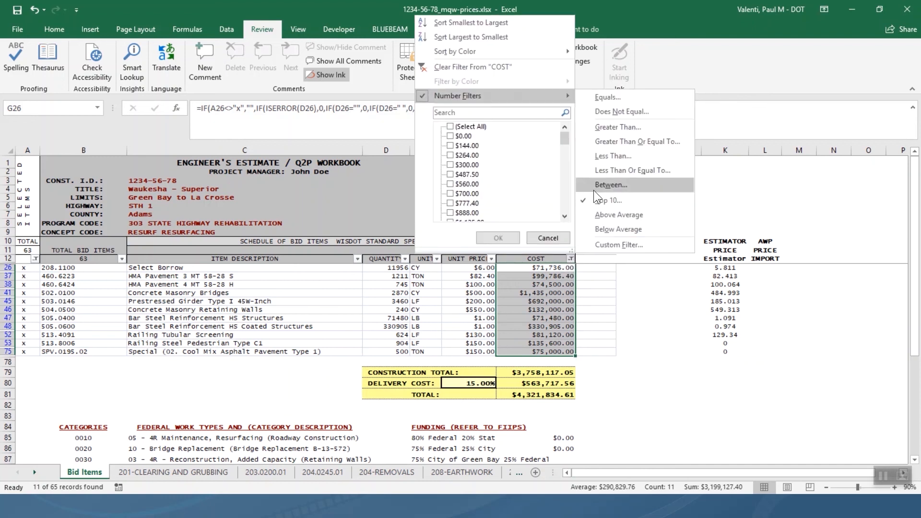
{"action": "left_click", "coordinate": [595, 196]}
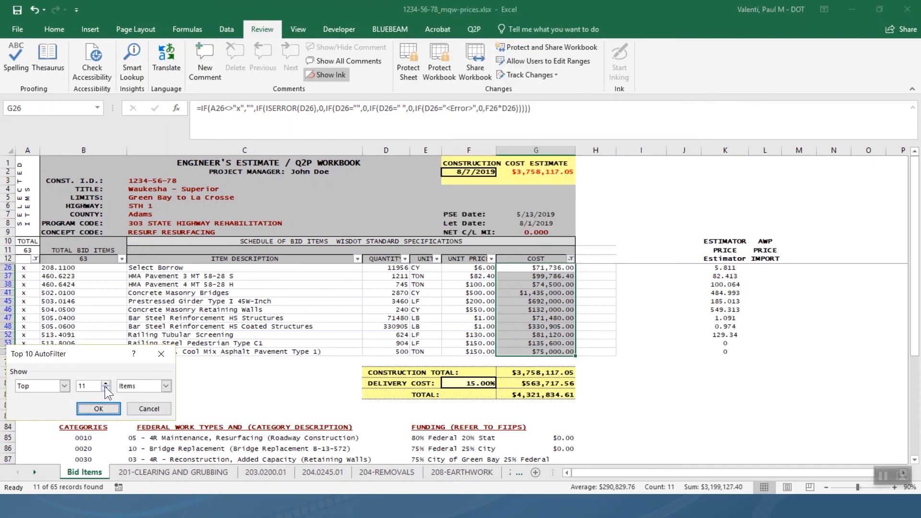
{"action": "left_click", "coordinate": [108, 390]}
{"action": "left_click", "coordinate": [98, 409]}
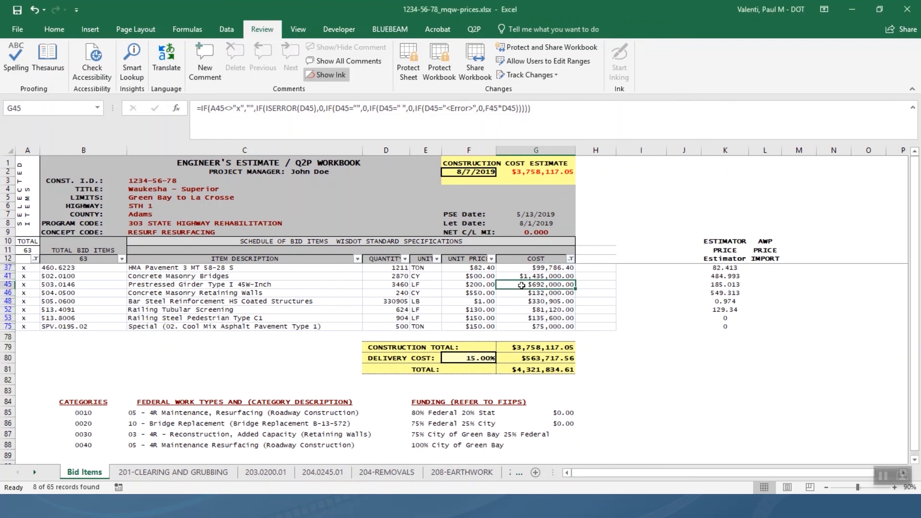
{"action": "left_click_drag", "start_coordinate": [522, 268], "coordinate": [526, 331]}
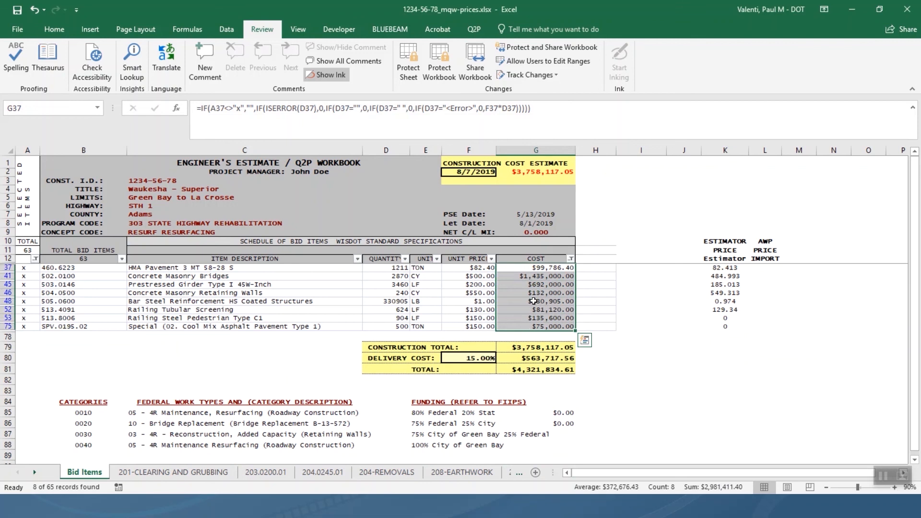
Set the COST filter to the top 9 items, showing 9 of 65 records.
{"action": "left_click", "coordinate": [570, 259]}
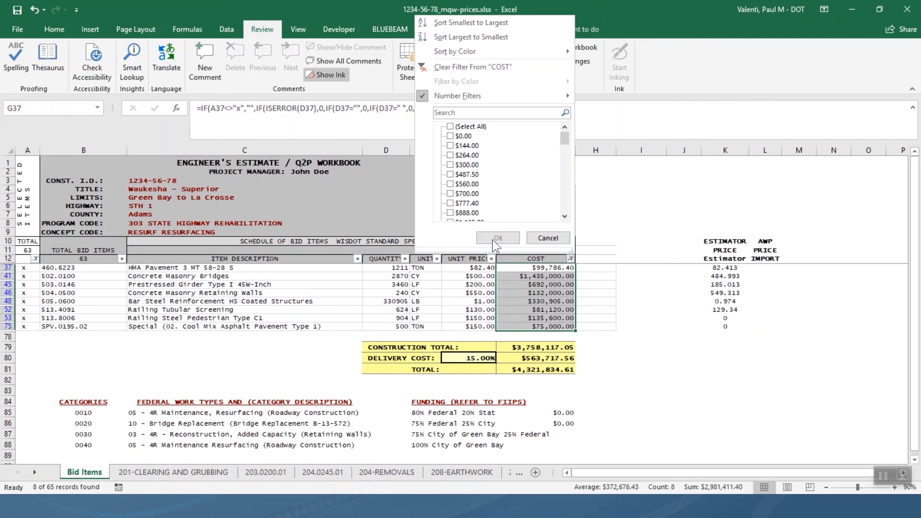
{"action": "mouse_move", "coordinate": [502, 95]}
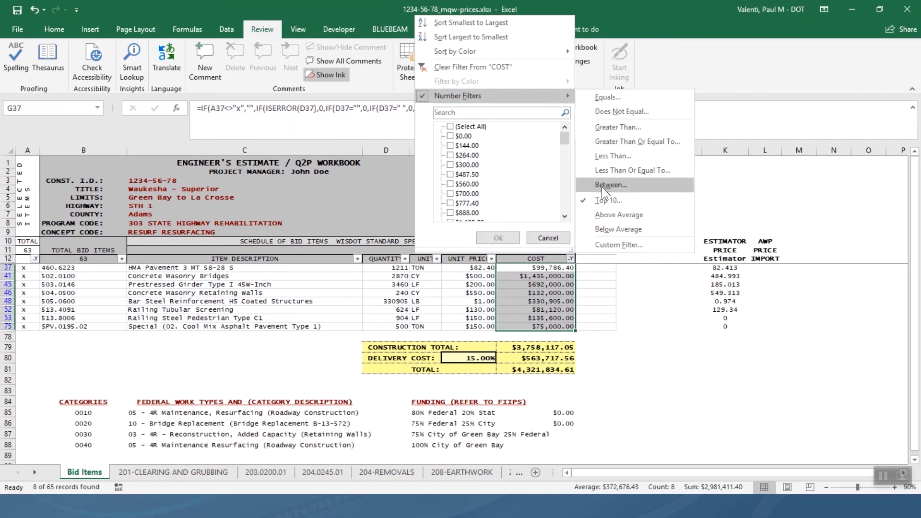
{"action": "left_click", "coordinate": [600, 203]}
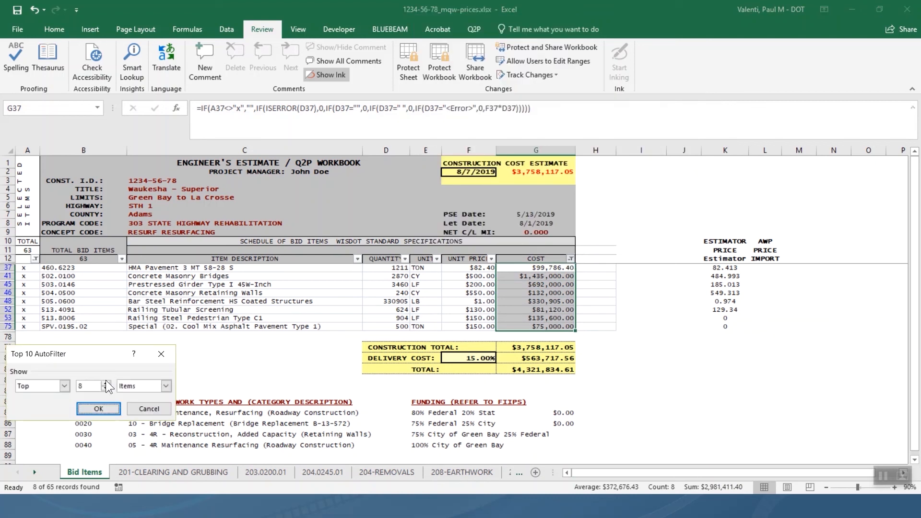
{"action": "left_click", "coordinate": [105, 383]}
{"action": "left_click", "coordinate": [98, 409]}
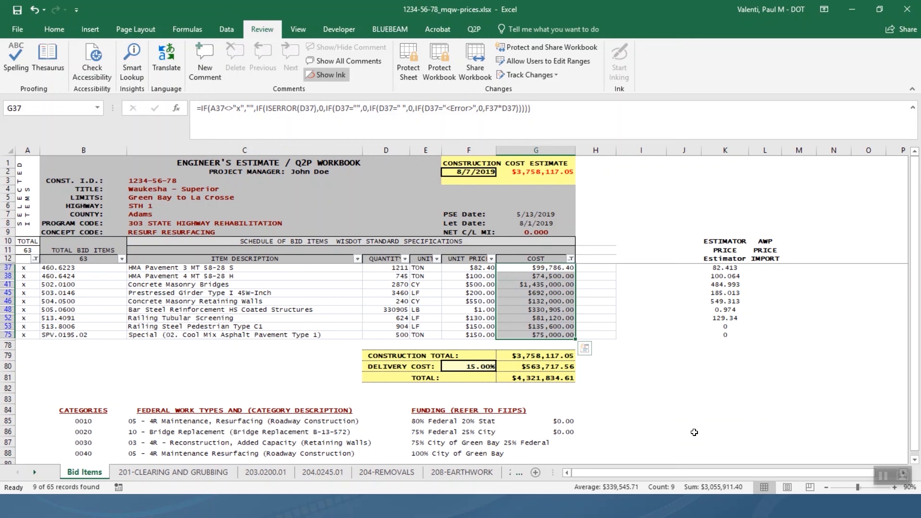
Enter the note 'SIGNIFICANT ITEM.' in cell M37.
{"action": "left_click", "coordinate": [806, 269]}
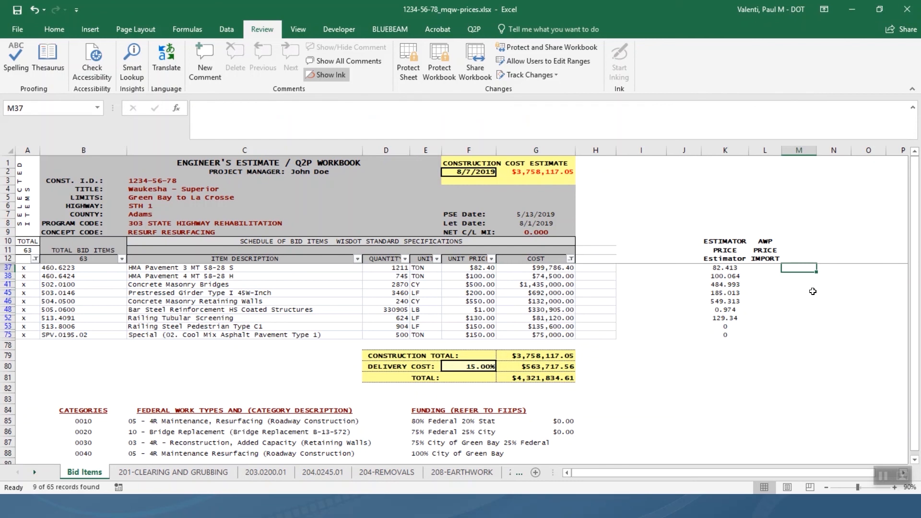
{"action": "type", "text": "sign"}
{"action": "key", "text": "BackSpace"}
{"action": "key", "text": "BackSpace"}
{"action": "key", "text": "BackSpace"}
{"action": "key", "text": "BackSpace"}
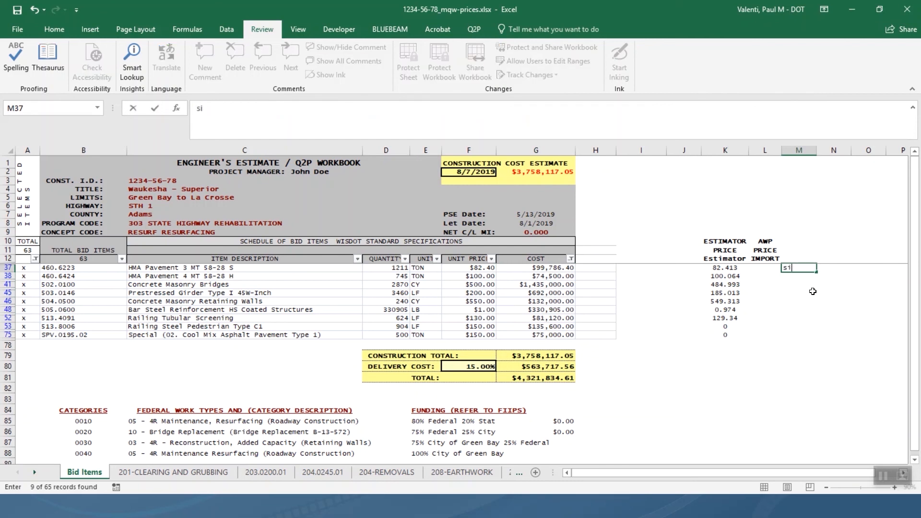
{"action": "type", "text": "sIGN"}
{"action": "key", "text": "BackSpace"}
{"action": "key", "text": "BackSpace"}
{"action": "key", "text": "BackSpace"}
{"action": "key", "text": "BackSpace"}
{"action": "type", "text": "SIGNIFICANT ITEM"}
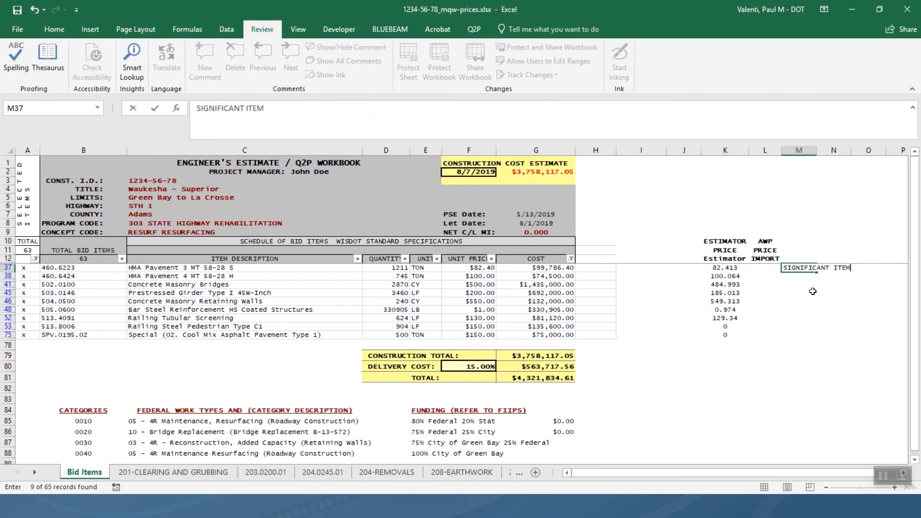
{"action": "type", "text": "."}
{"action": "key", "text": "Return"}
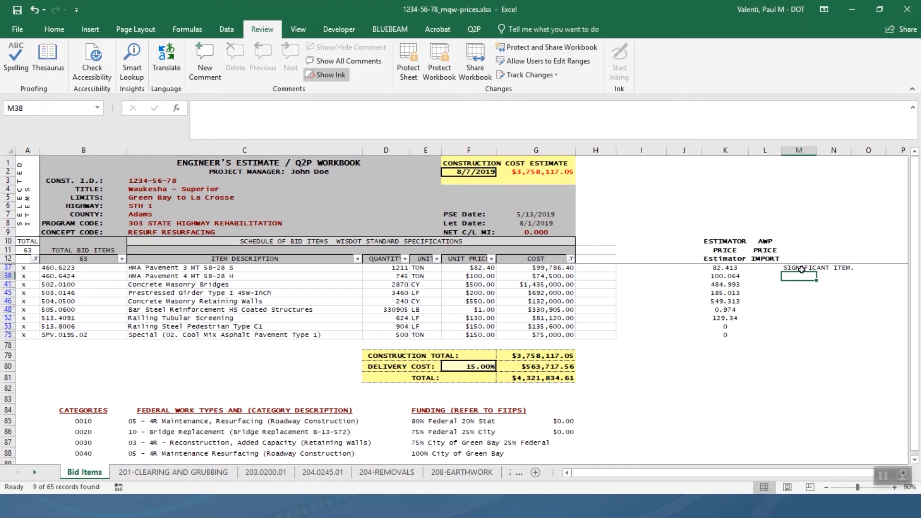
Fill the note down M37:M75 so every filtered top-cost item gets it.
{"action": "left_click_drag", "start_coordinate": [801, 269], "coordinate": [806, 334]}
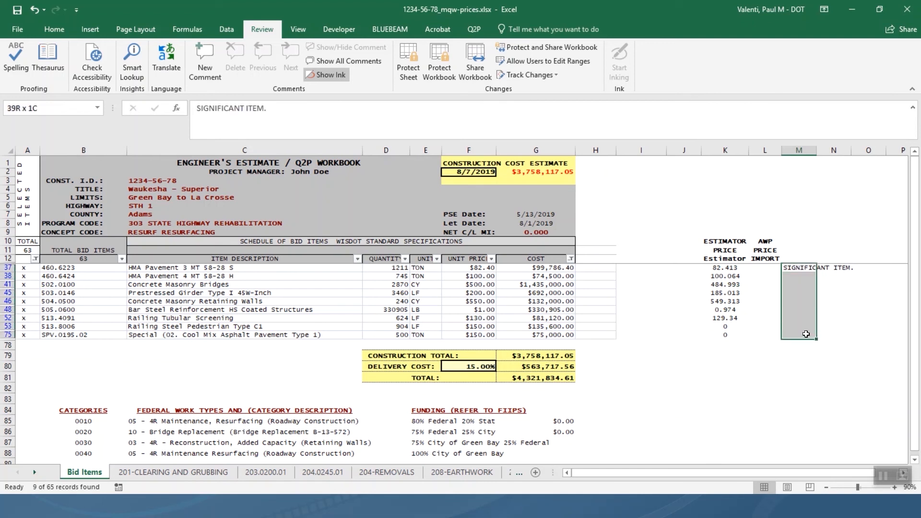
{"action": "key", "text": "ctrl+d"}
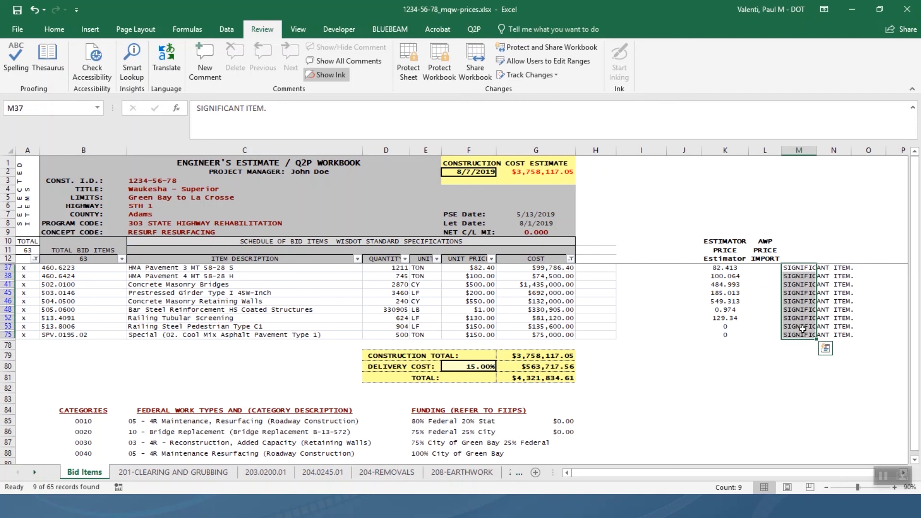
{"action": "left_click", "coordinate": [775, 331]}
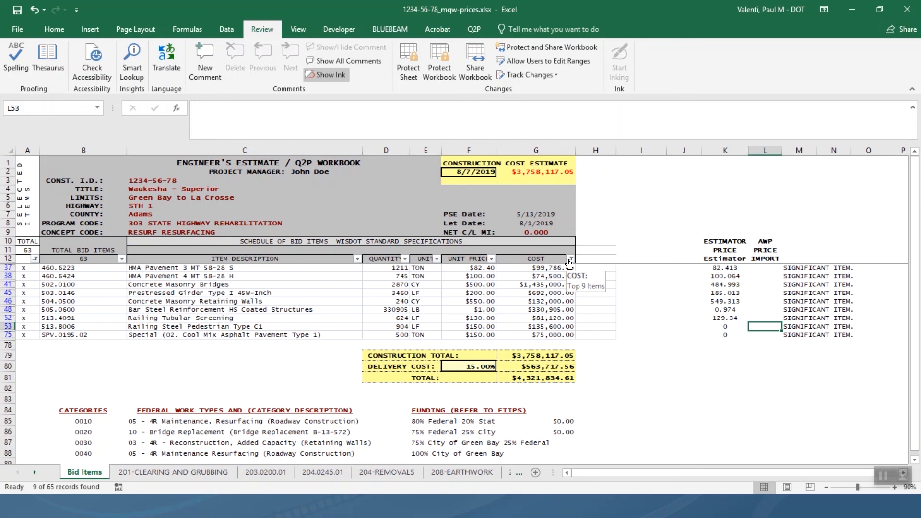
Clear the COST filter with (Select All) and scroll through the 63 items and their flags.
{"action": "left_click", "coordinate": [570, 260]}
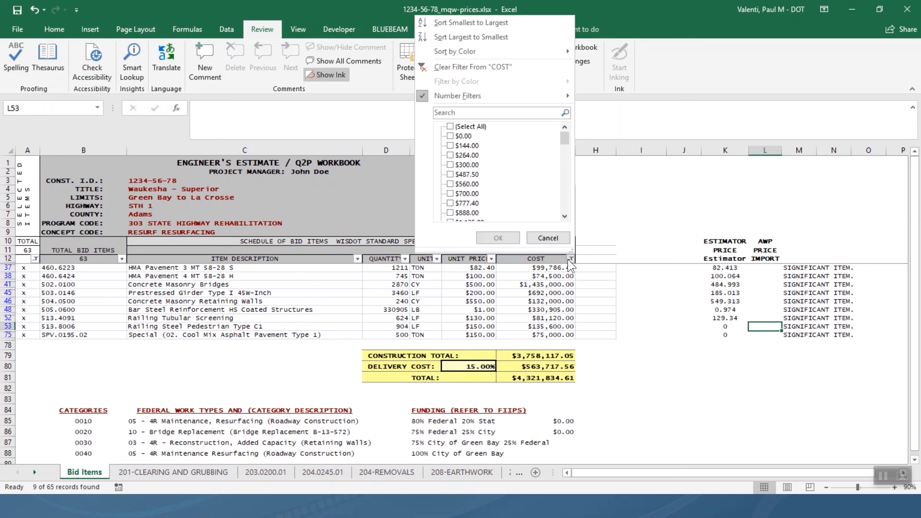
{"action": "left_click", "coordinate": [449, 127]}
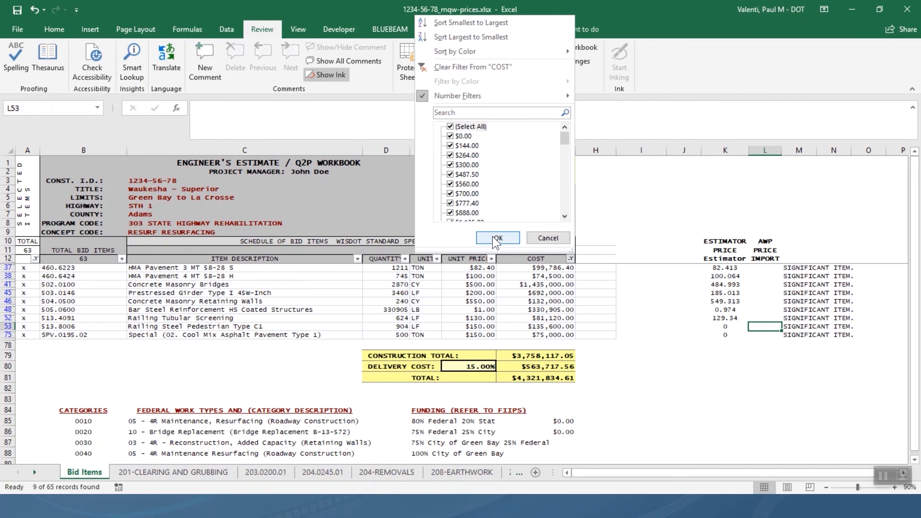
{"action": "left_click", "coordinate": [497, 239]}
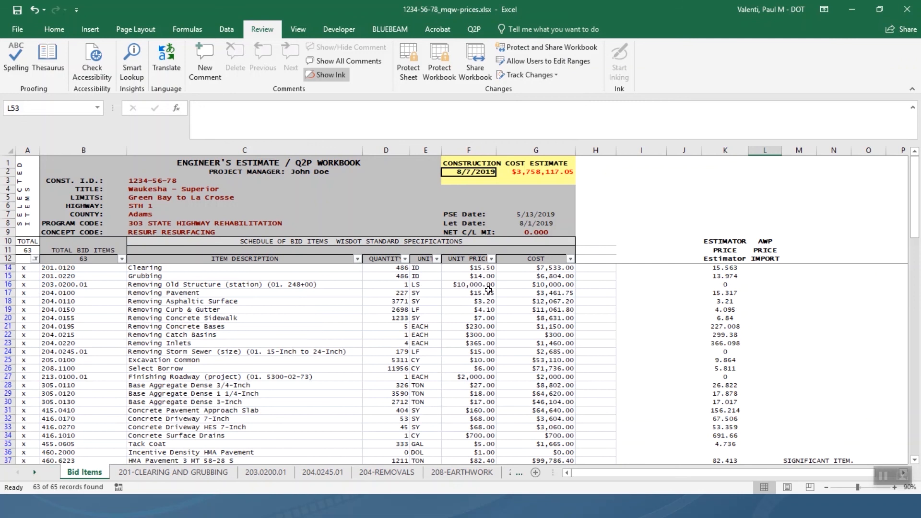
{"action": "scroll", "coordinate": [489, 290], "scroll_direction": "down", "scroll_amount": 6}
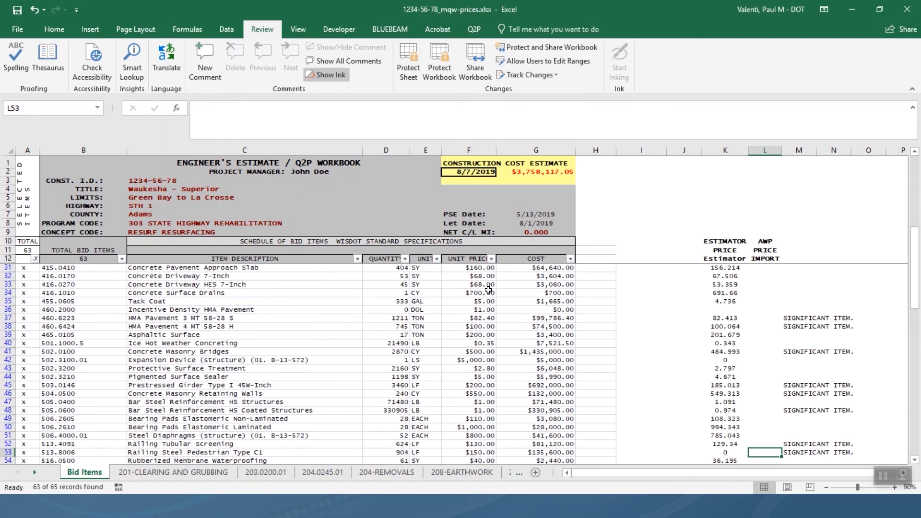
{"action": "scroll", "coordinate": [489, 289], "scroll_direction": "down", "scroll_amount": 1}
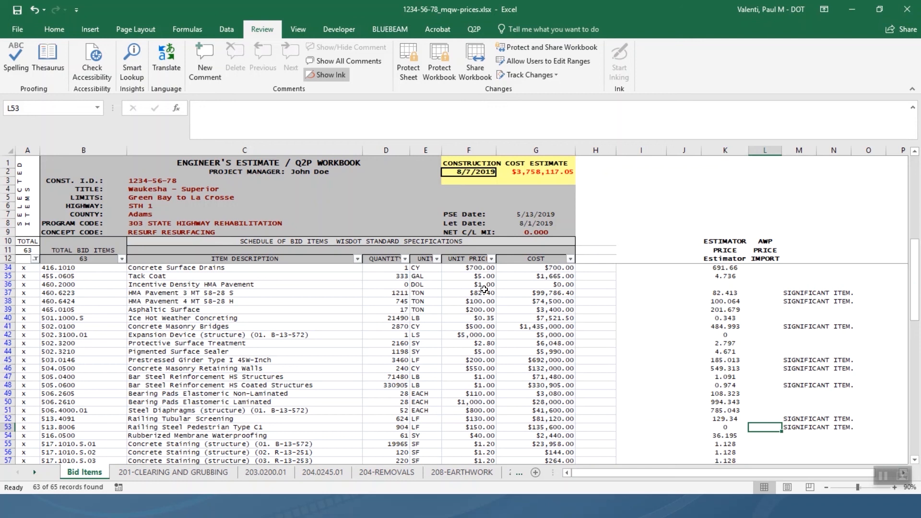
Generate the Q2P cost report and send it to Print as PDF.
{"action": "left_click", "coordinate": [475, 30]}
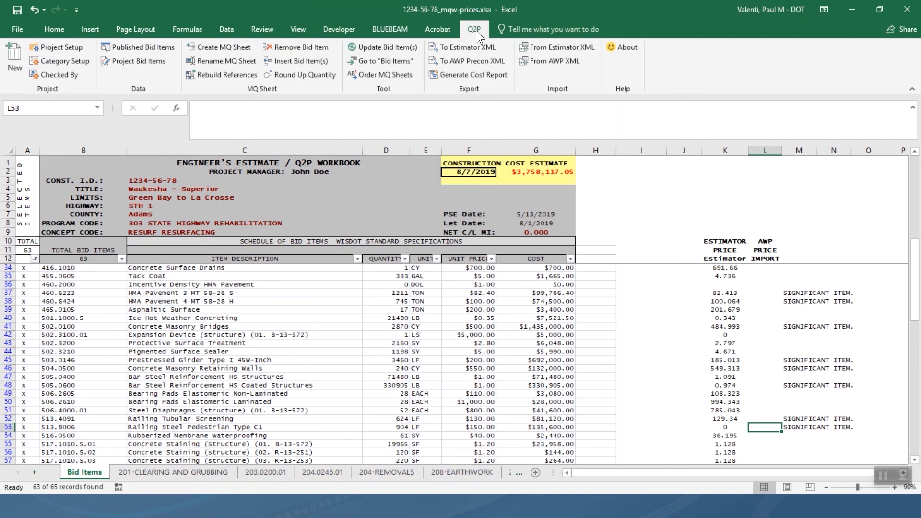
{"action": "left_click", "coordinate": [485, 76]}
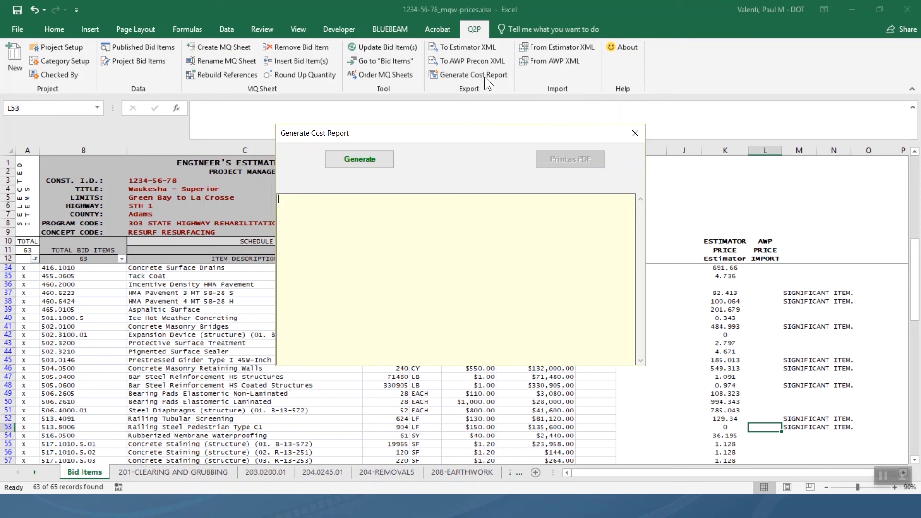
{"action": "left_click", "coordinate": [372, 160]}
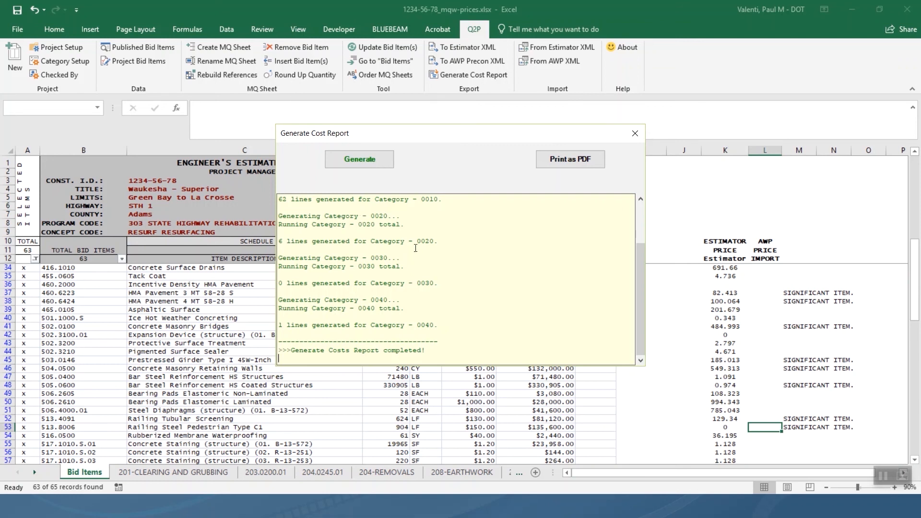
{"action": "left_click", "coordinate": [580, 160]}
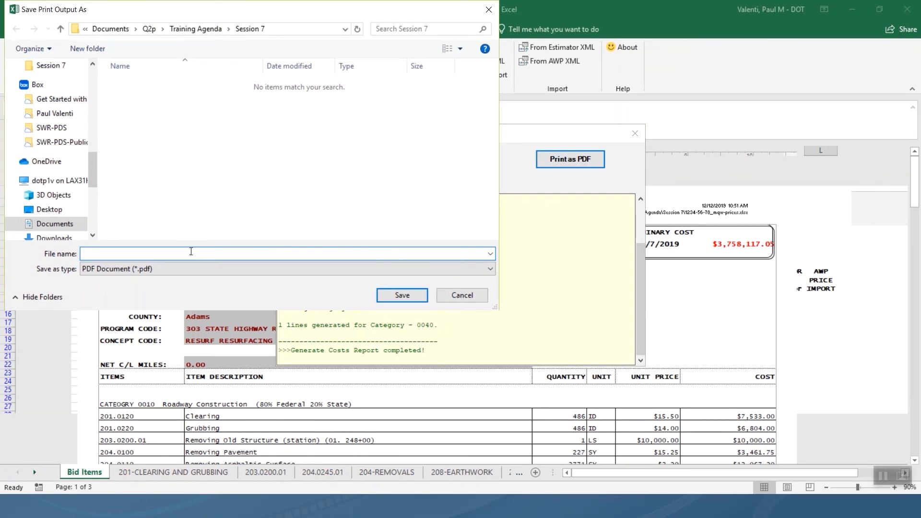
Save the PDF as 1234-56-78CateogryCostReport in the Session 7 folder.
{"action": "type", "text": "1234"}
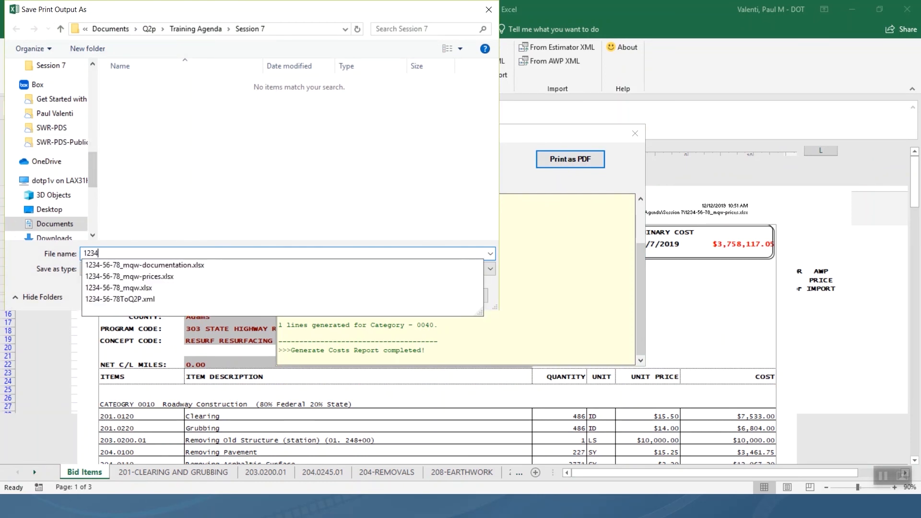
{"action": "type", "text": "+56-67"}
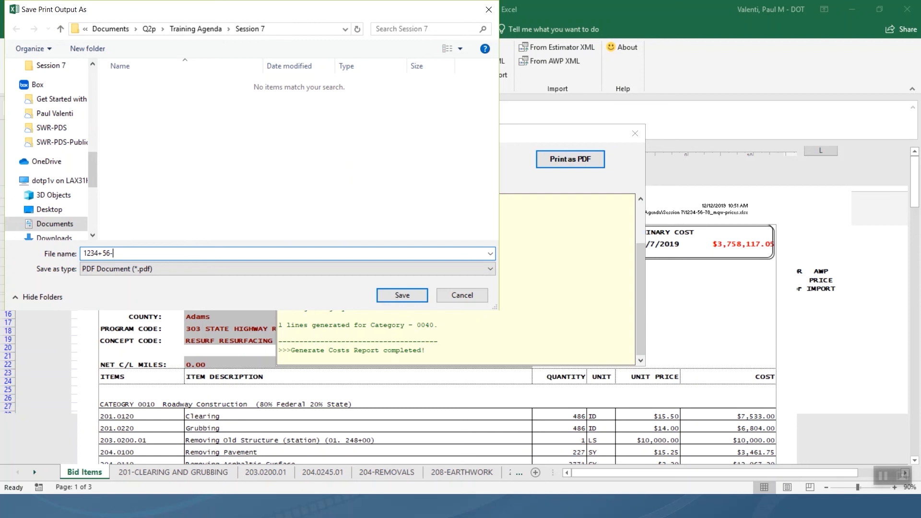
{"action": "key", "text": "BackSpace"}
{"action": "key", "text": "BackSpace"}
{"action": "key", "text": "BackSpace"}
{"action": "key", "text": "BackSpace"}
{"action": "key", "text": "BackSpace"}
{"action": "key", "text": "BackSpace"}
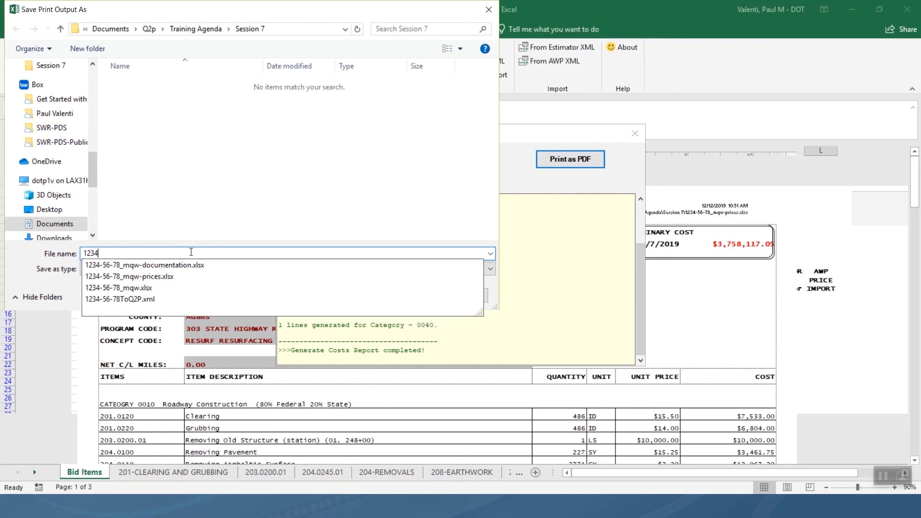
{"action": "type", "text": "-56-78cATE"}
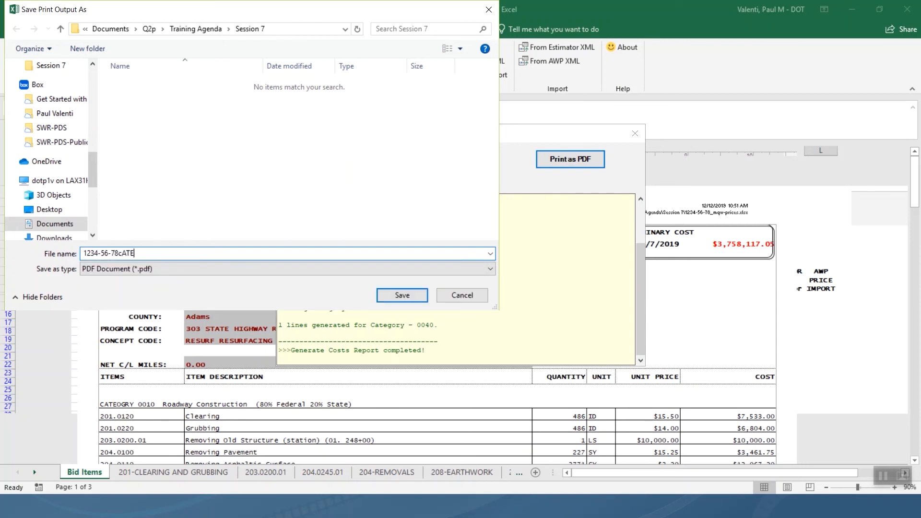
{"action": "key", "text": "BackSpace"}
{"action": "key", "text": "BackSpace"}
{"action": "key", "text": "BackSpace"}
{"action": "key", "text": "BackSpace"}
{"action": "type", "text": "CateogryC"}
{"action": "type", "text": "Report"}
{"action": "key", "text": "Return"}
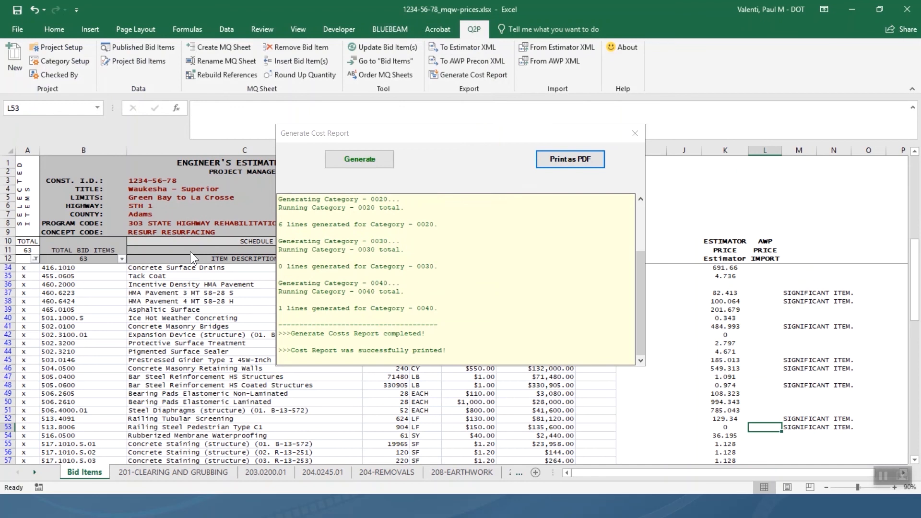
Switch to the Session 7 Explorer window and open 1234-56-78CateogryCostReport.pdf.
{"action": "key", "text": "alt+Tab"}
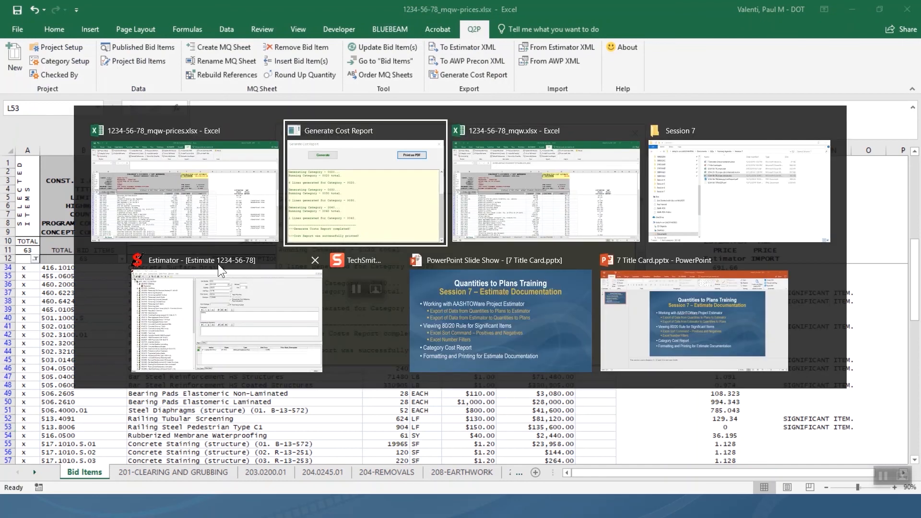
{"action": "left_click", "coordinate": [663, 179]}
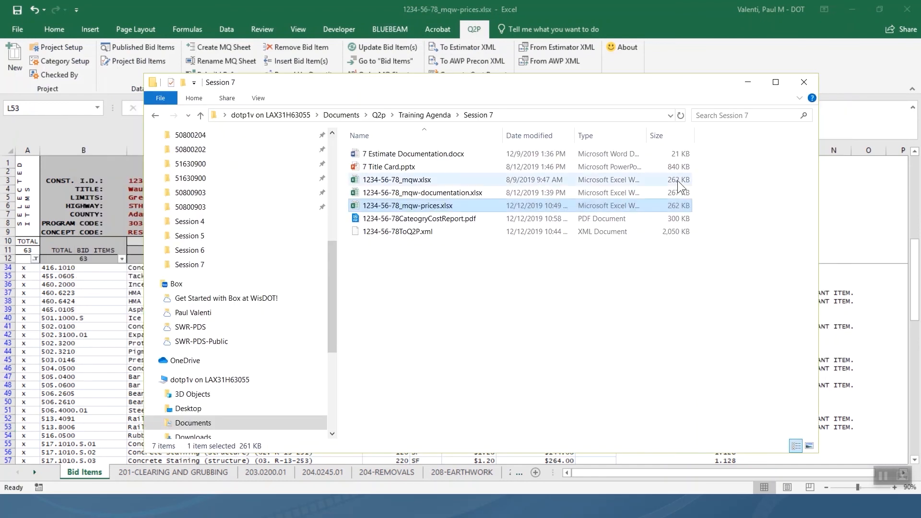
{"action": "left_click", "coordinate": [424, 220]}
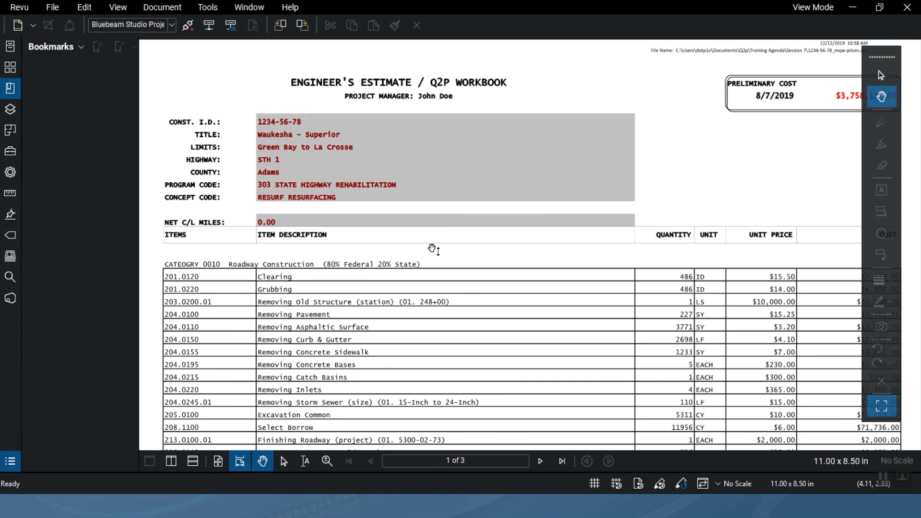
Scroll through the three pages of the category cost report PDF in Revu.
{"action": "scroll", "coordinate": [438, 257], "scroll_direction": "down", "scroll_amount": 2}
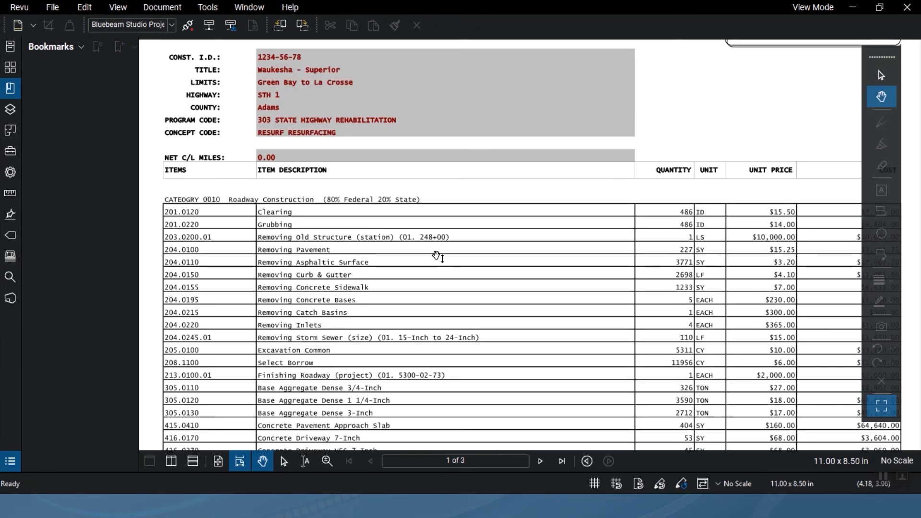
{"action": "scroll", "coordinate": [438, 256], "scroll_direction": "down", "scroll_amount": 6}
{"action": "scroll", "coordinate": [440, 258], "scroll_direction": "down", "scroll_amount": 20}
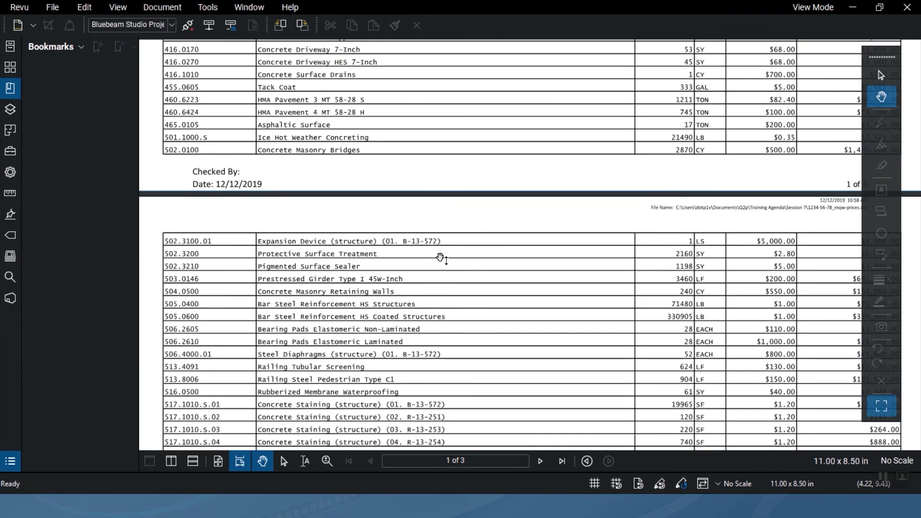
{"action": "scroll", "coordinate": [441, 258], "scroll_direction": "down", "scroll_amount": 8}
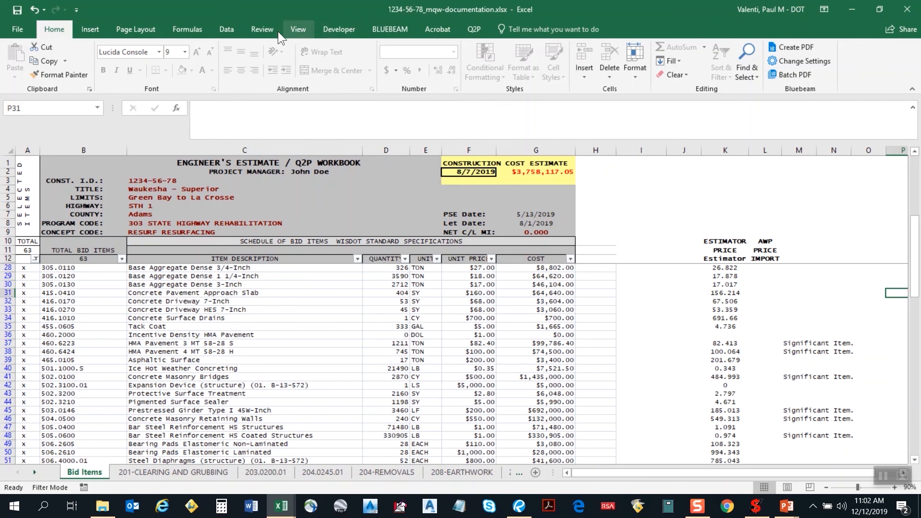
Unprotect the Bid Items sheet and drag column M wider for the notes.
{"action": "left_click", "coordinate": [257, 30]}
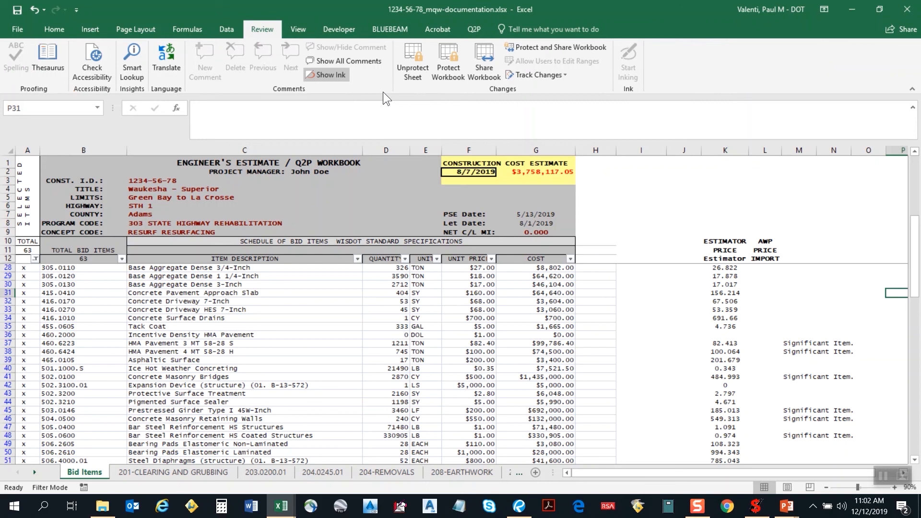
{"action": "left_click", "coordinate": [410, 68]}
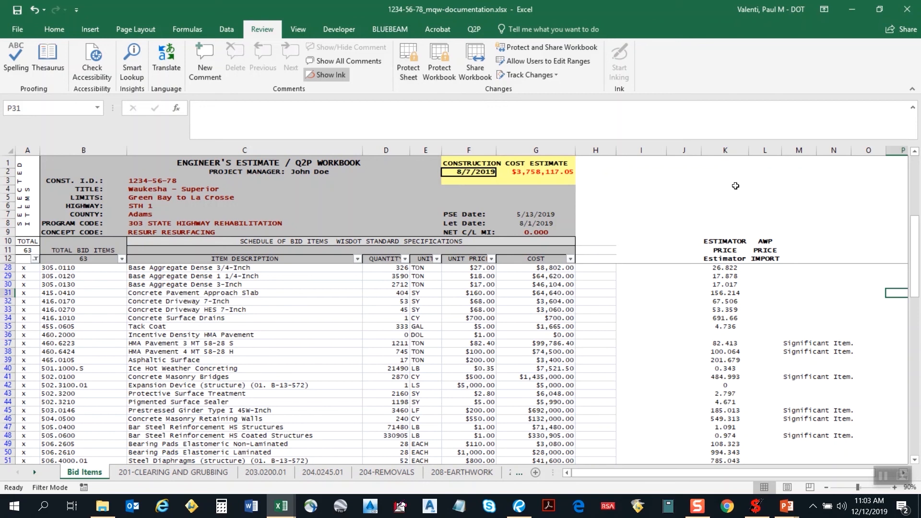
{"action": "left_click_drag", "start_coordinate": [815, 154], "coordinate": [871, 154]}
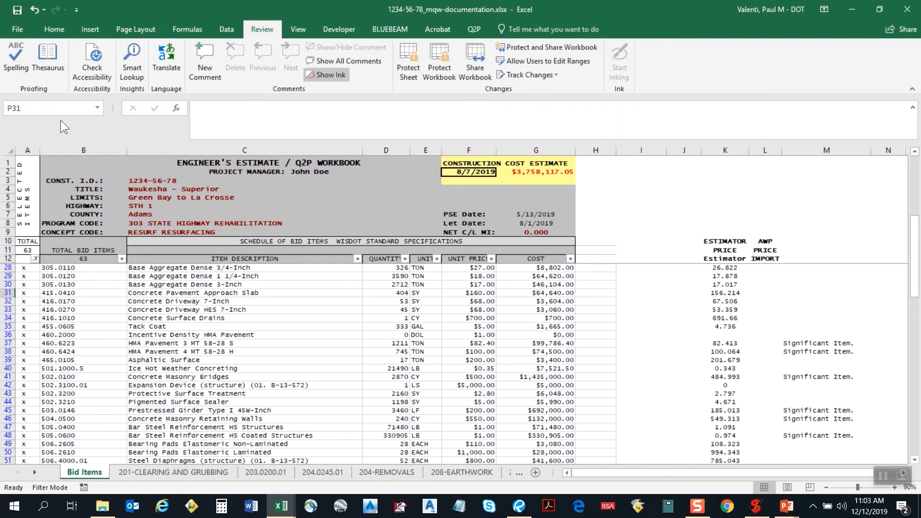
Return to the Home ribbon commands.
{"action": "left_click", "coordinate": [58, 29]}
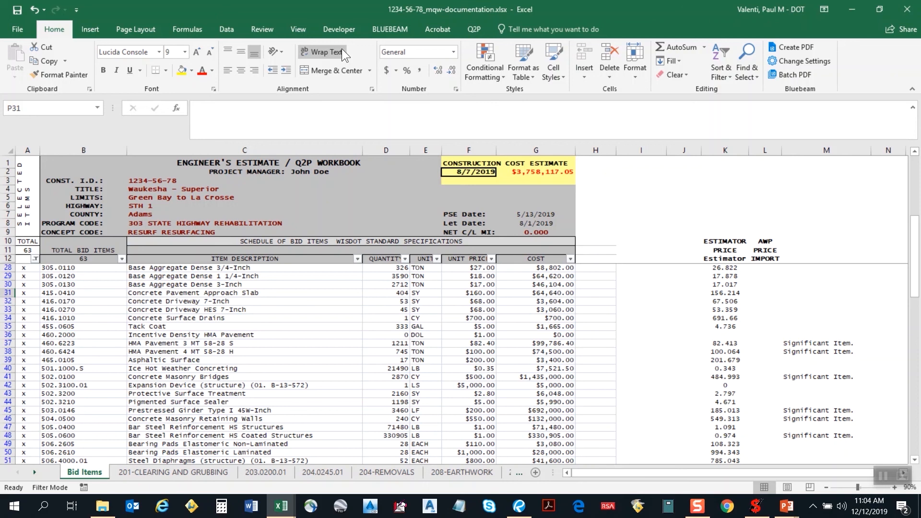
Set the report range ending at M88 as the print area, then go to File.
{"action": "scroll", "coordinate": [804, 386], "scroll_direction": "down", "scroll_amount": 14}
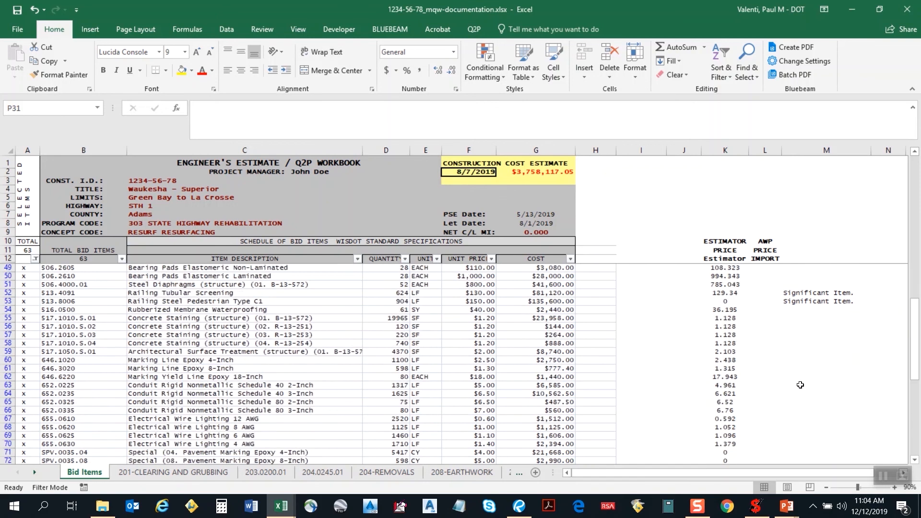
{"action": "scroll", "coordinate": [804, 386], "scroll_direction": "down", "scroll_amount": 1}
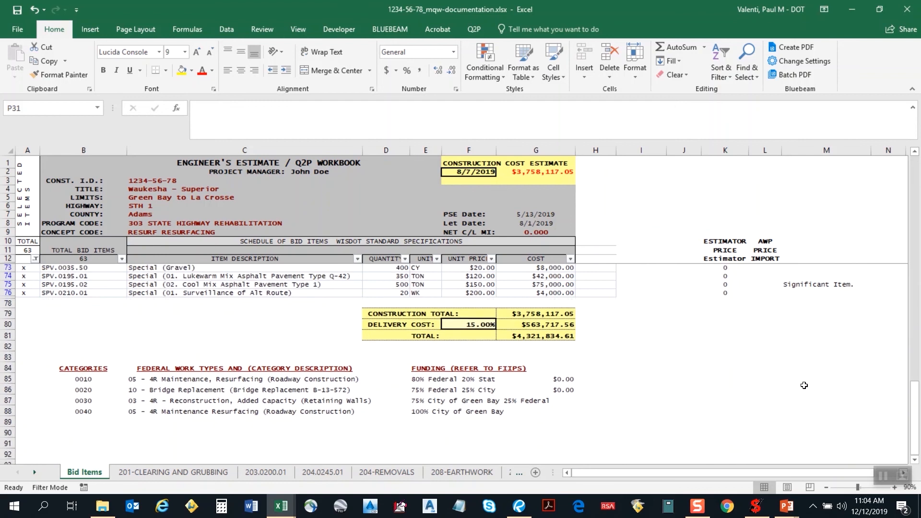
{"action": "left_click", "coordinate": [828, 403]}
{"action": "left_click", "coordinate": [829, 413]}
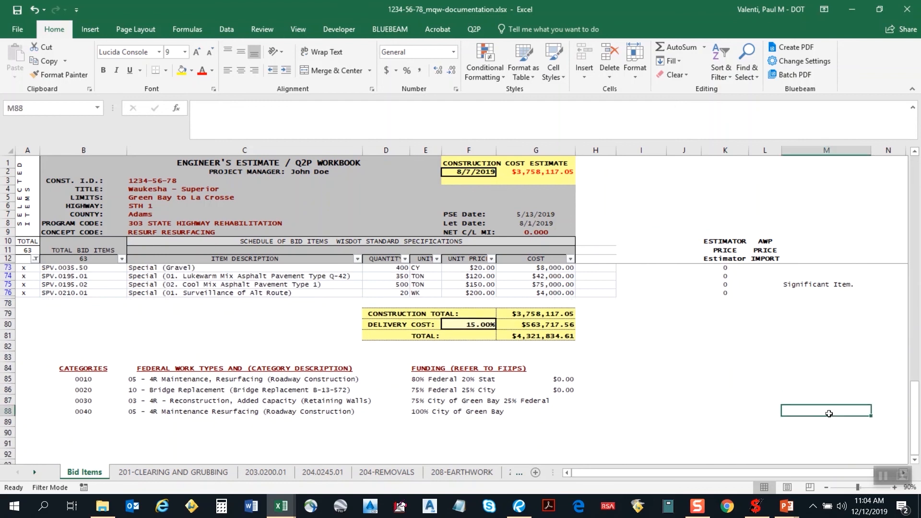
{"action": "left_click_drag", "start_coordinate": [829, 413], "coordinate": [4, 106]}
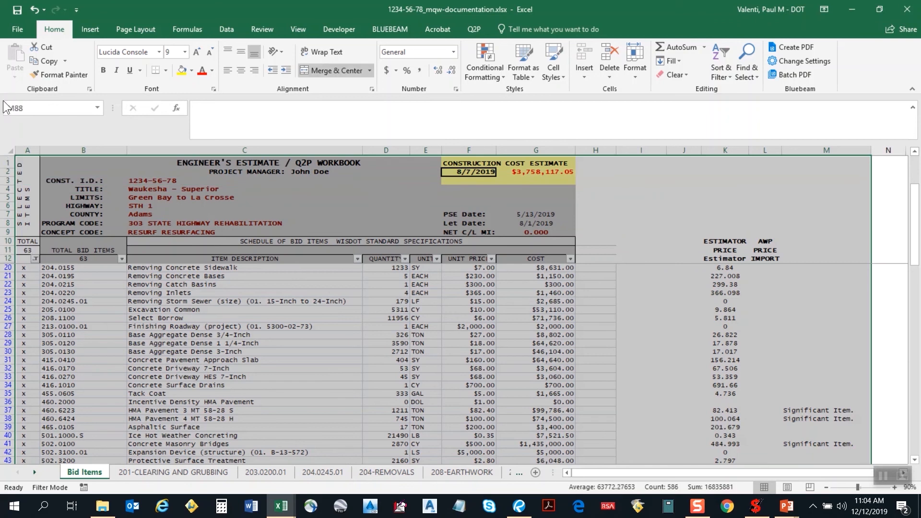
{"action": "left_click", "coordinate": [134, 31]}
{"action": "left_click", "coordinate": [186, 79]}
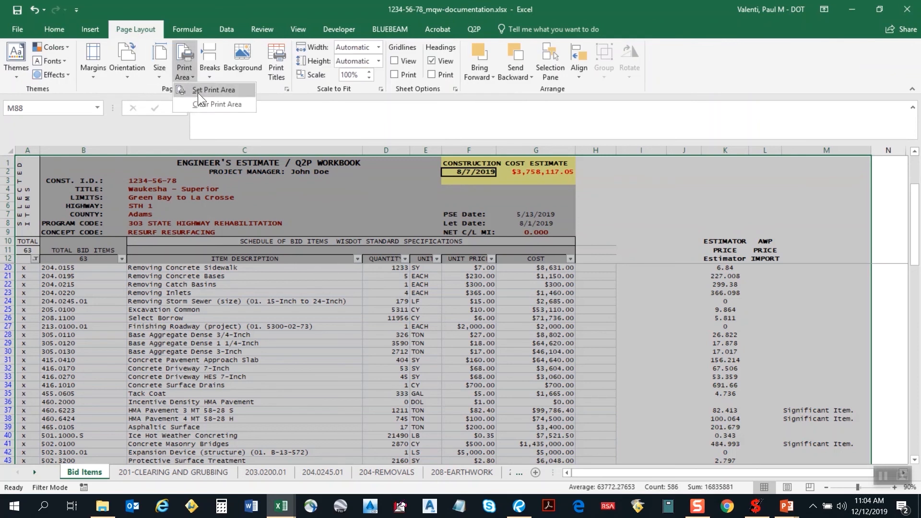
{"action": "left_click", "coordinate": [197, 92]}
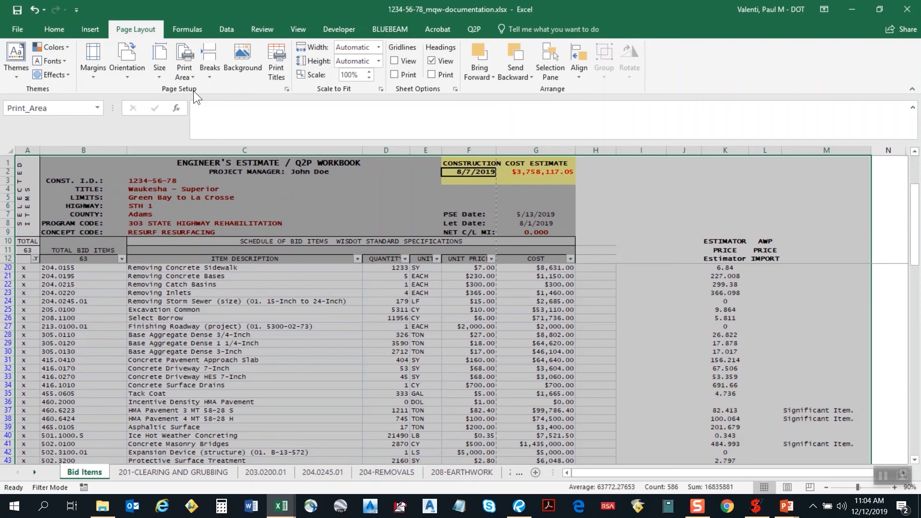
{"action": "left_click", "coordinate": [17, 30]}
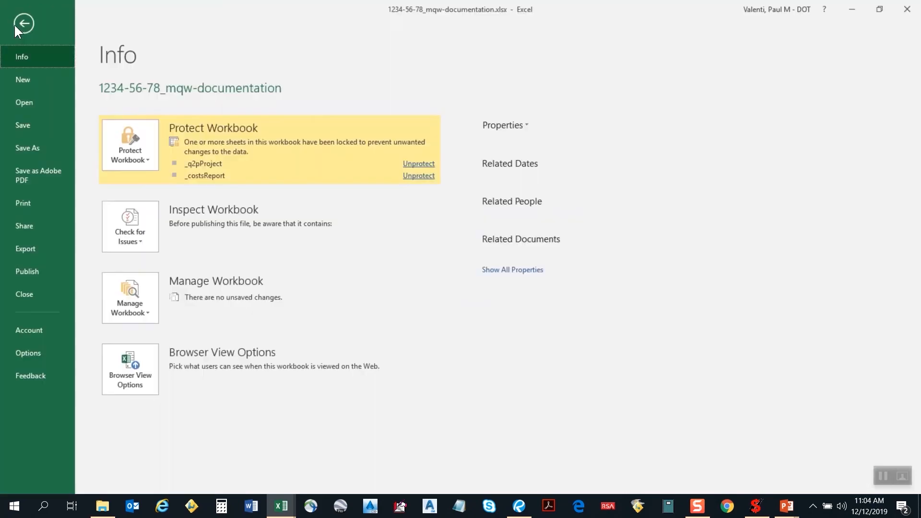
Set the Microsoft Print to PDF paper size to Tabloid 11 x 17.
{"action": "left_click", "coordinate": [24, 203]}
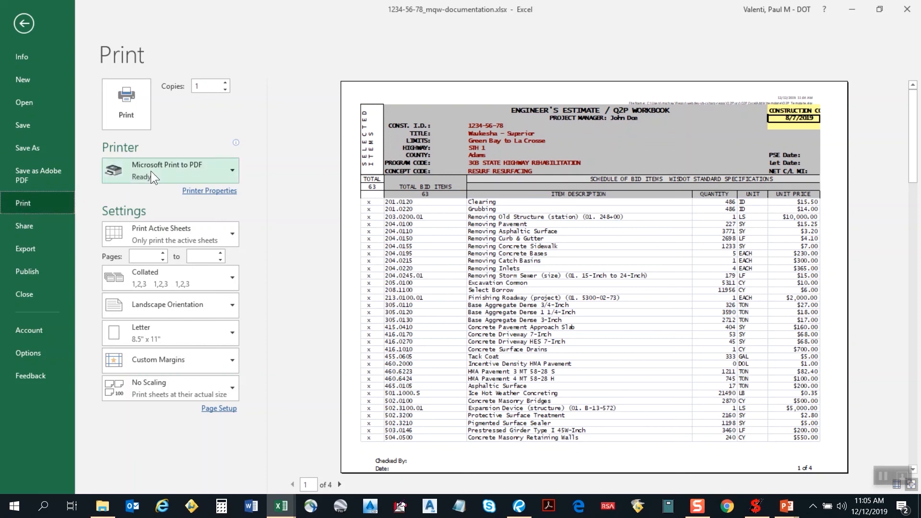
{"action": "left_click", "coordinate": [219, 192]}
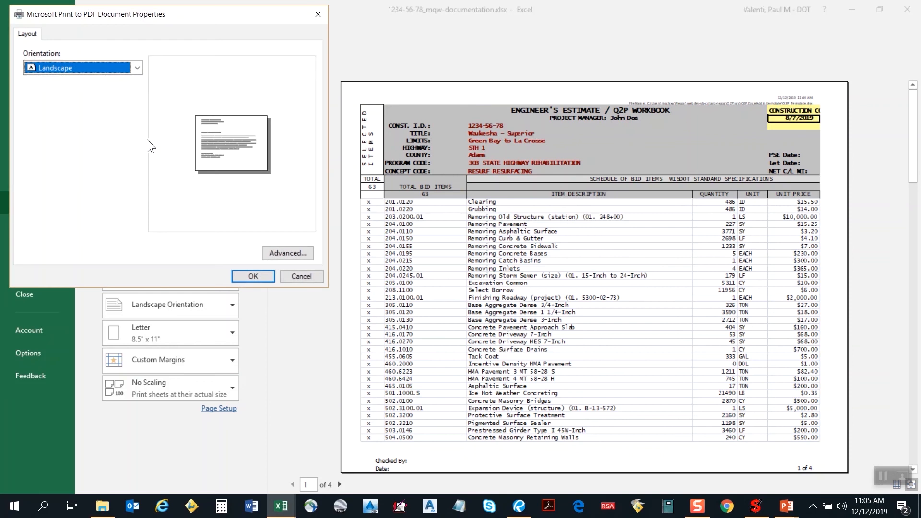
{"action": "left_click", "coordinate": [289, 253]}
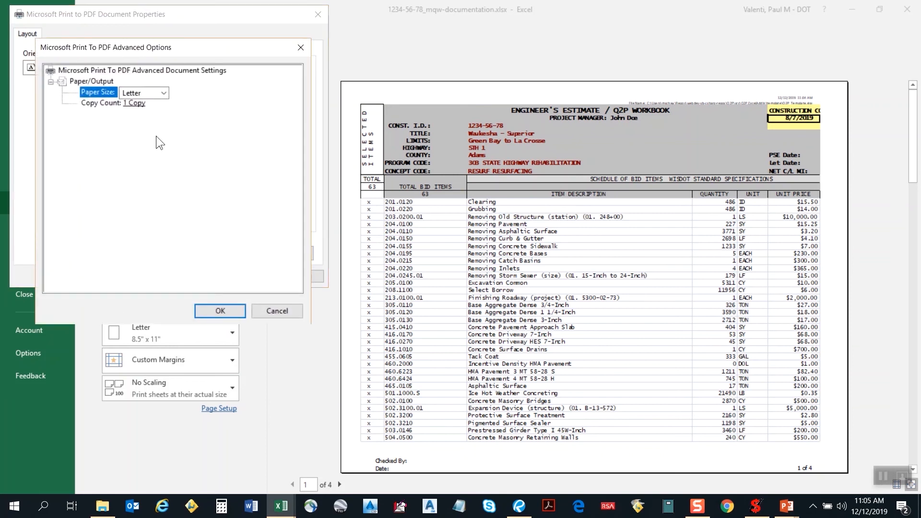
{"action": "left_click", "coordinate": [165, 95]}
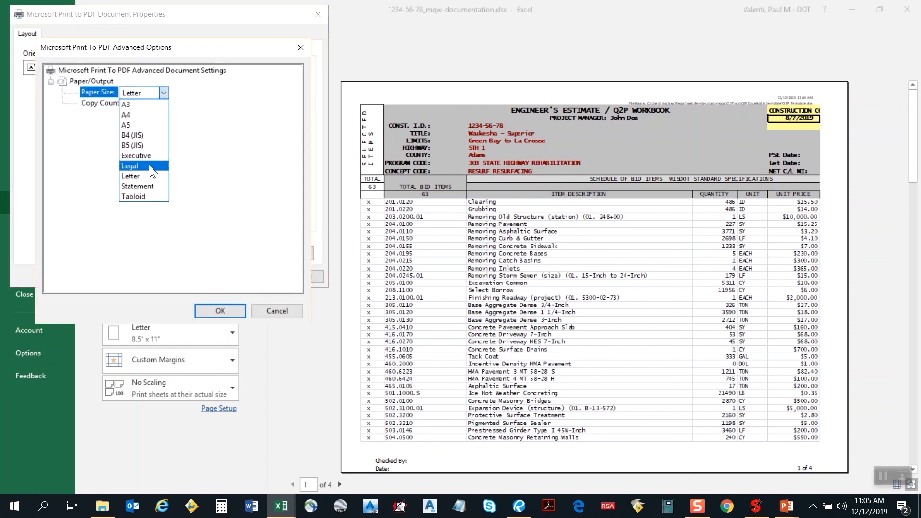
{"action": "left_click", "coordinate": [144, 196]}
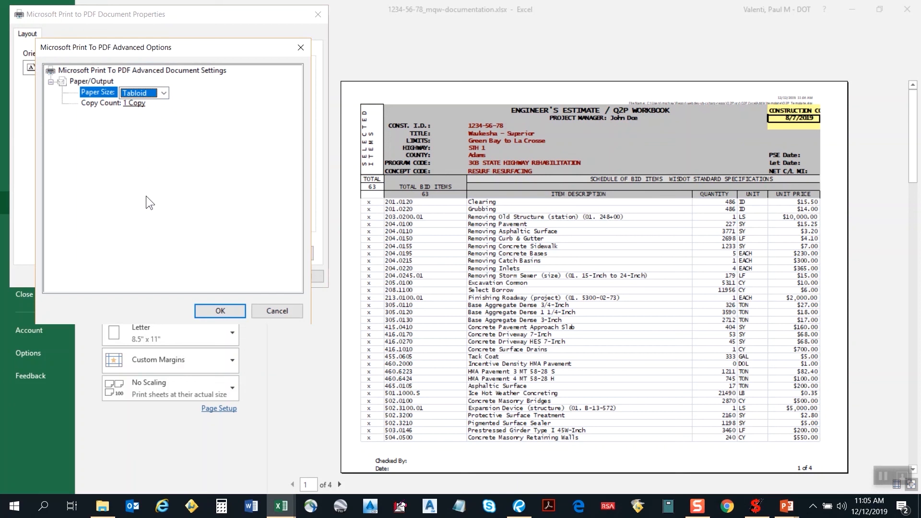
{"action": "left_click", "coordinate": [211, 308]}
{"action": "left_click", "coordinate": [253, 276]}
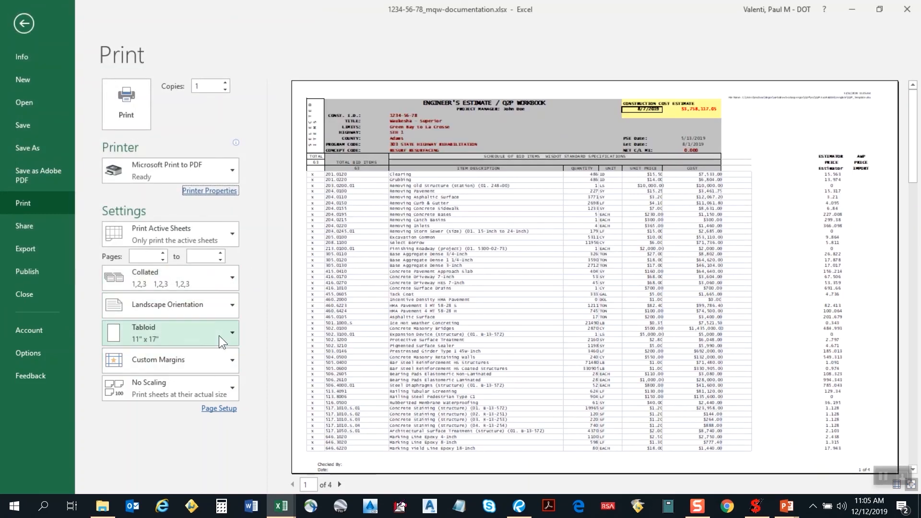
Change print scaling to Fit All Columns on One Page, reducing the printout to 2 pages.
{"action": "left_click", "coordinate": [214, 390]}
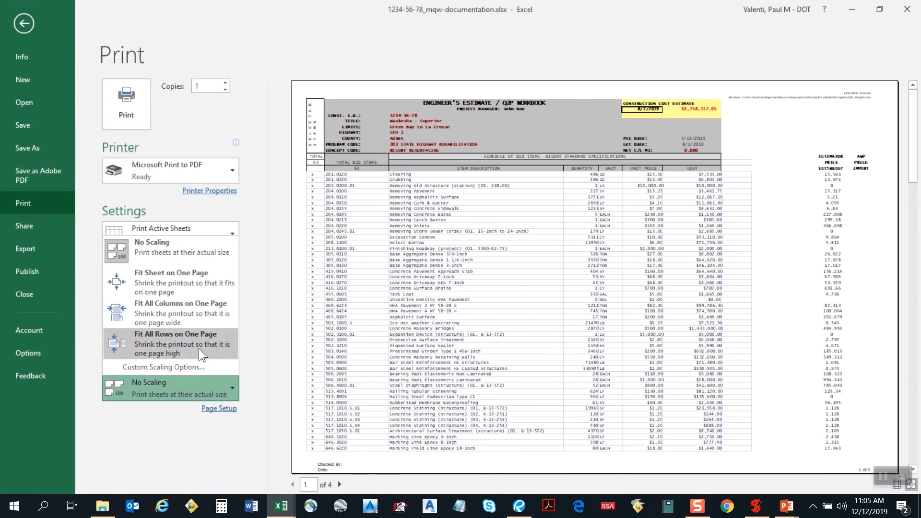
{"action": "left_click", "coordinate": [206, 311]}
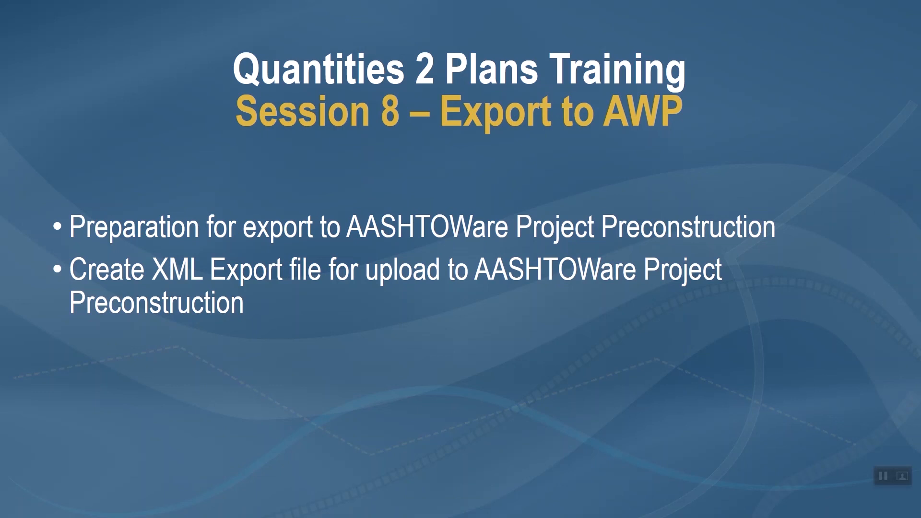
Switch from PowerPoint back to the Bid Items sheet of 1234-56-78_mqw.xlsx with Alt+Tab.
{"action": "key", "text": "alt+Tab"}
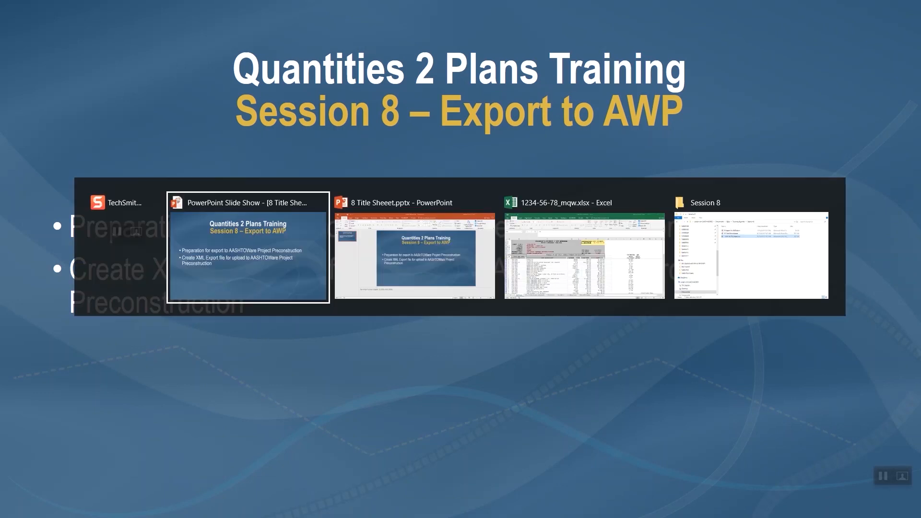
{"action": "left_click", "coordinate": [616, 277]}
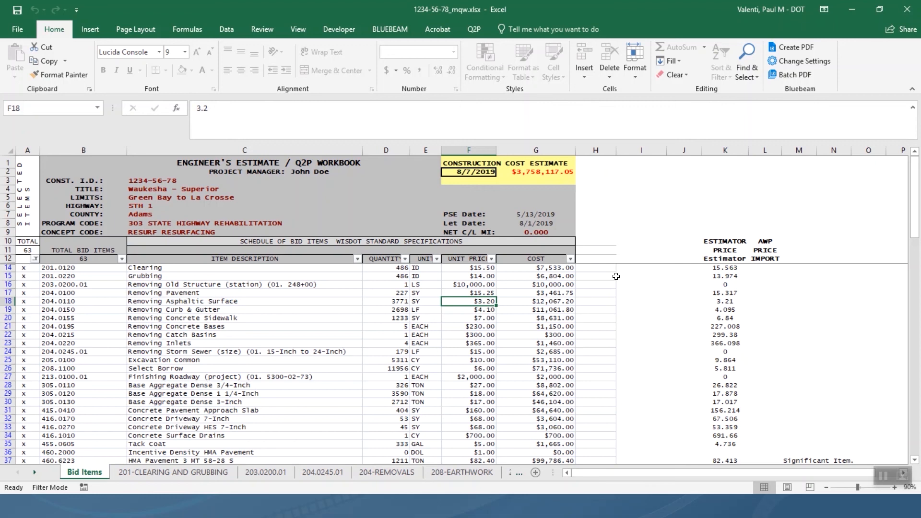
Run Q2P Update Bid Item(s) on the whole worksheet, accepting the time warning and confirming 63 items updated.
{"action": "left_click", "coordinate": [475, 29]}
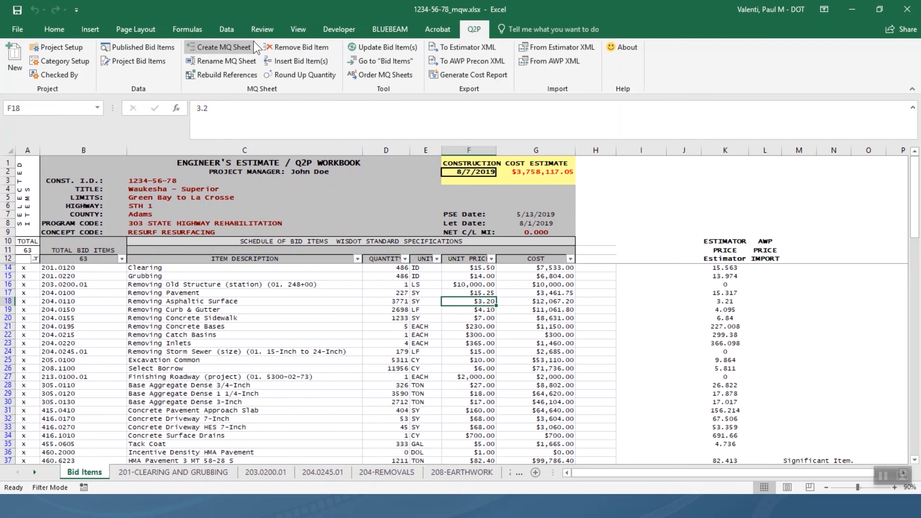
{"action": "left_click", "coordinate": [369, 46]}
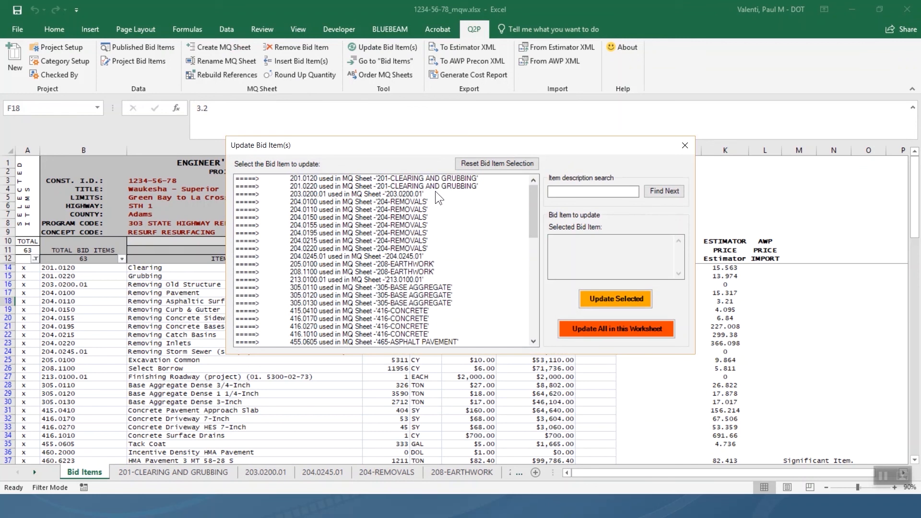
{"action": "left_click", "coordinate": [587, 329]}
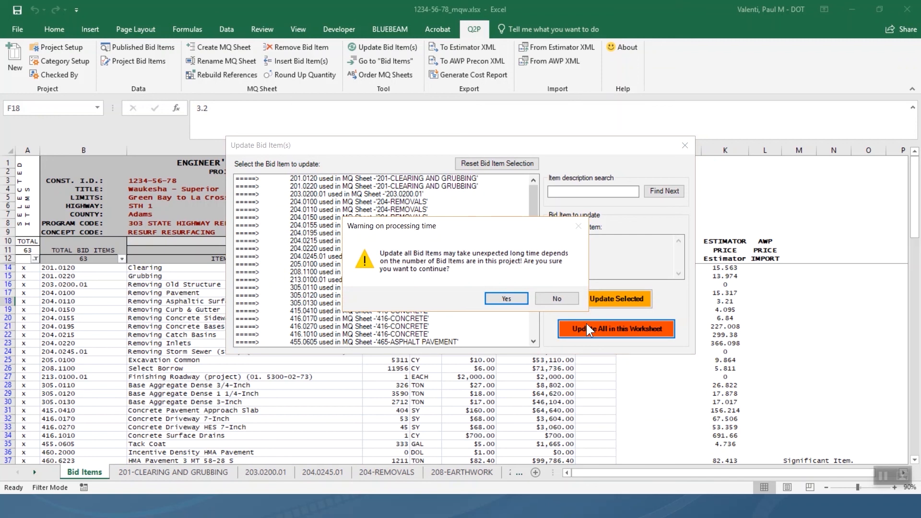
{"action": "left_click", "coordinate": [506, 298]}
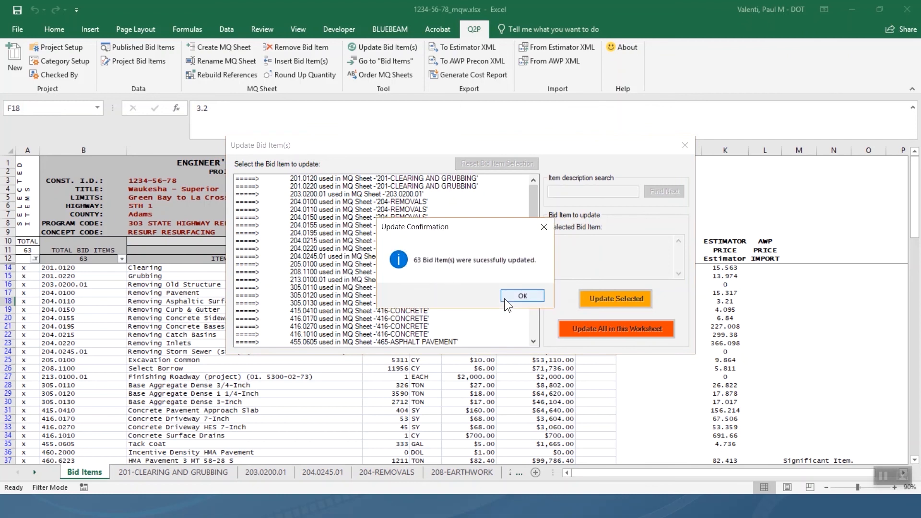
{"action": "left_click", "coordinate": [507, 296]}
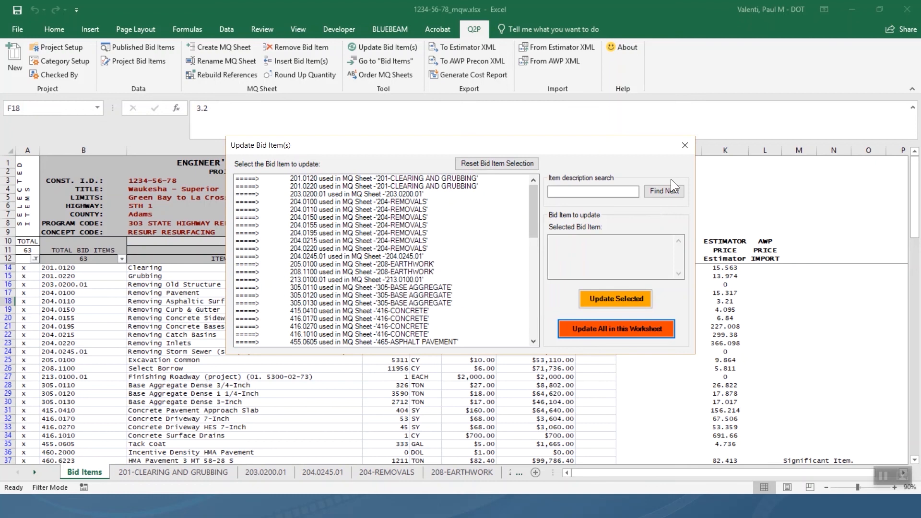
Close the Update Bid Item(s) dialog and save 1234-56-78_mqw.xlsx.
{"action": "left_click", "coordinate": [685, 145]}
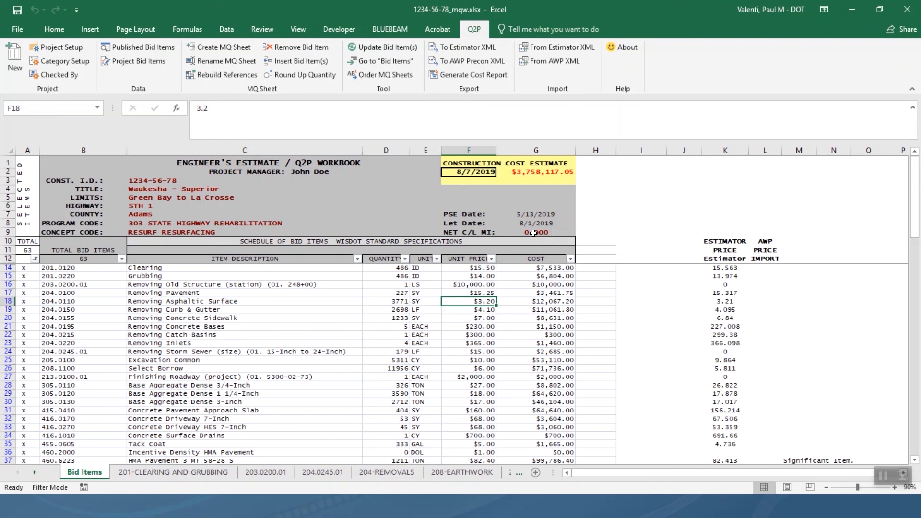
{"action": "left_click", "coordinate": [17, 10]}
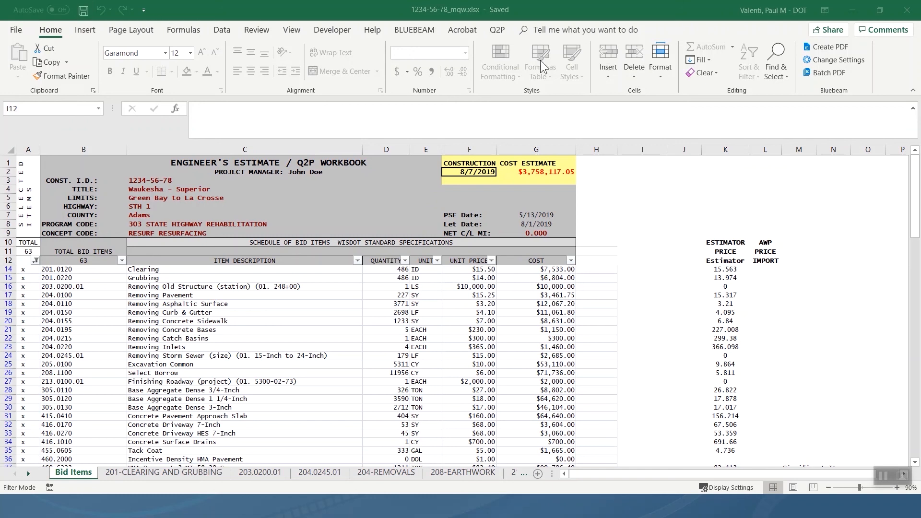
Export 1234-56-78ToPrecon.xml via Q2P To AWP Precon XML with work type STRC - Structures and region NC.
{"action": "left_click", "coordinate": [496, 30]}
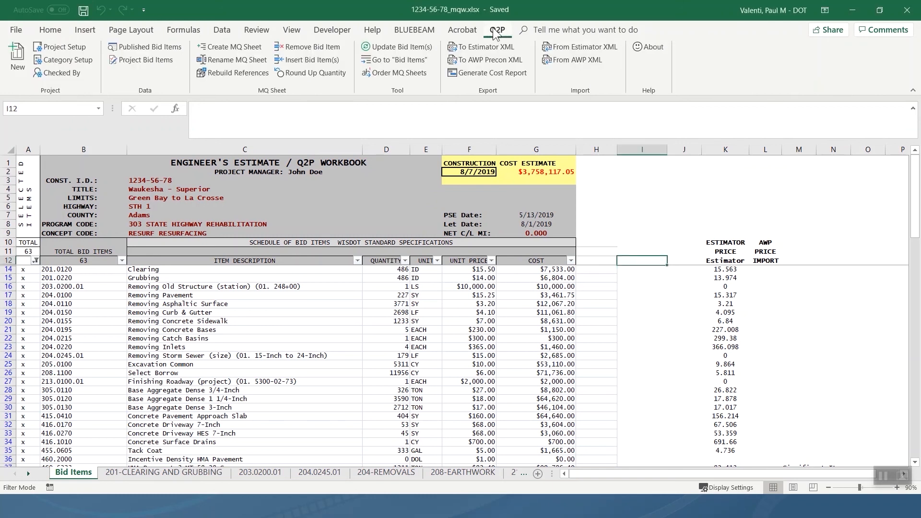
{"action": "left_click", "coordinate": [485, 59]}
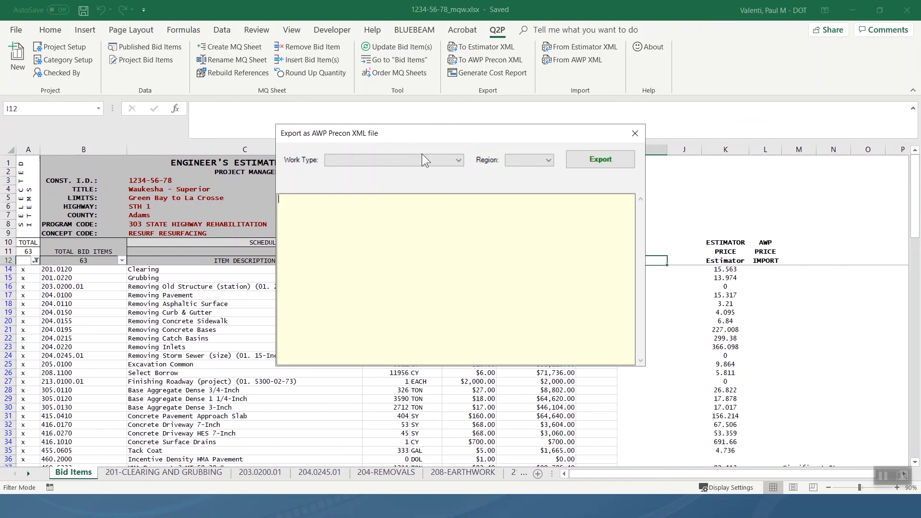
{"action": "left_click", "coordinate": [432, 162]}
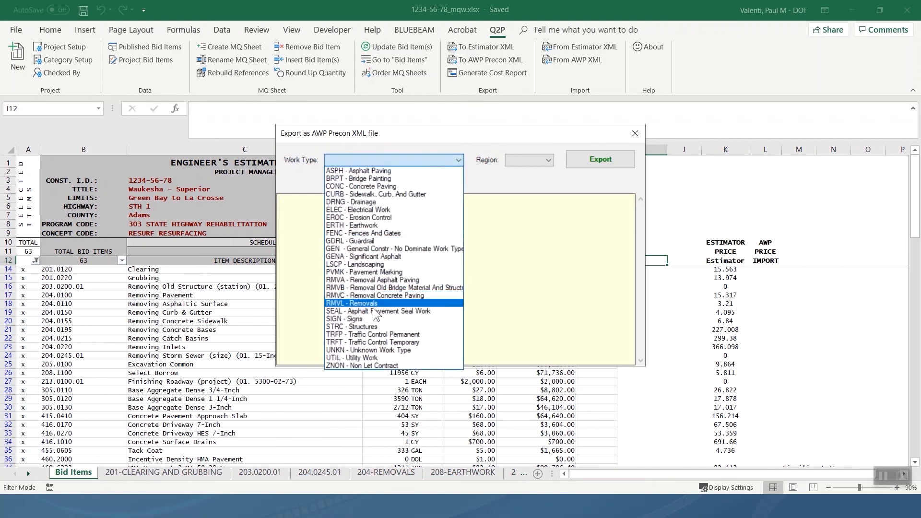
{"action": "left_click", "coordinate": [373, 327]}
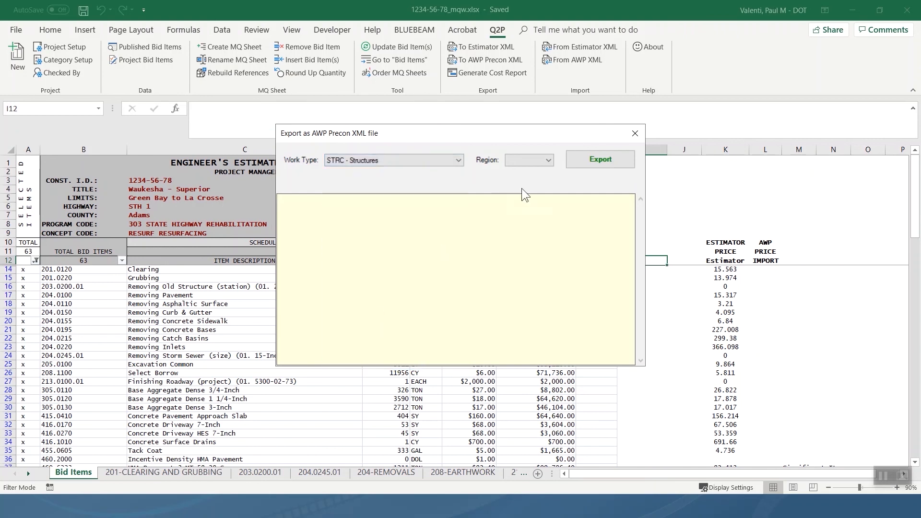
{"action": "left_click", "coordinate": [547, 160]}
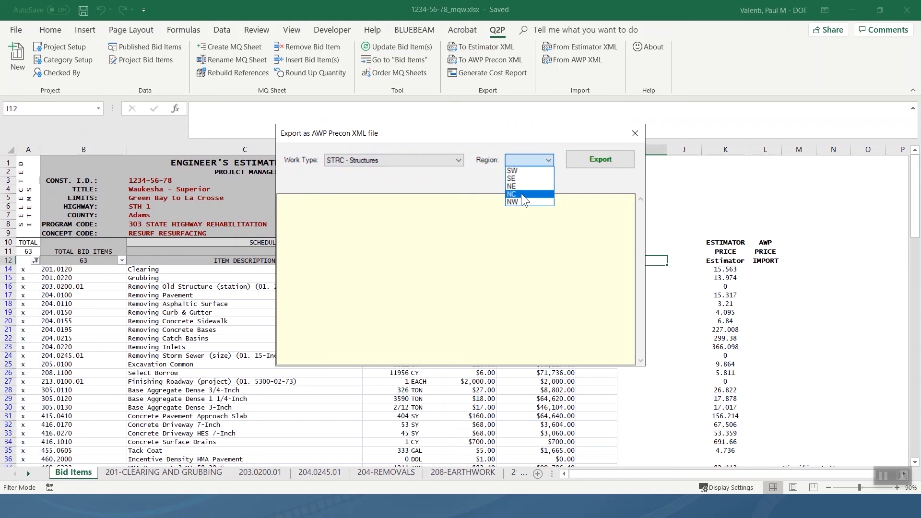
{"action": "left_click", "coordinate": [522, 194]}
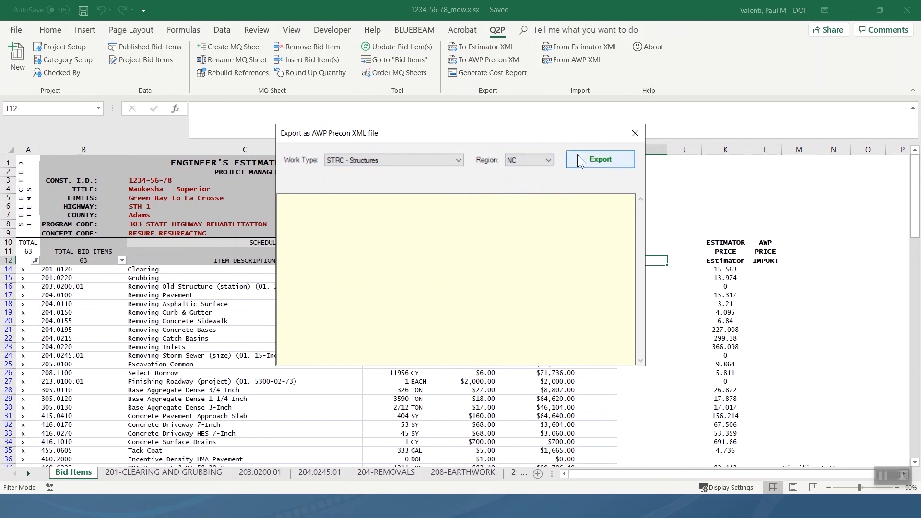
{"action": "left_click", "coordinate": [595, 160]}
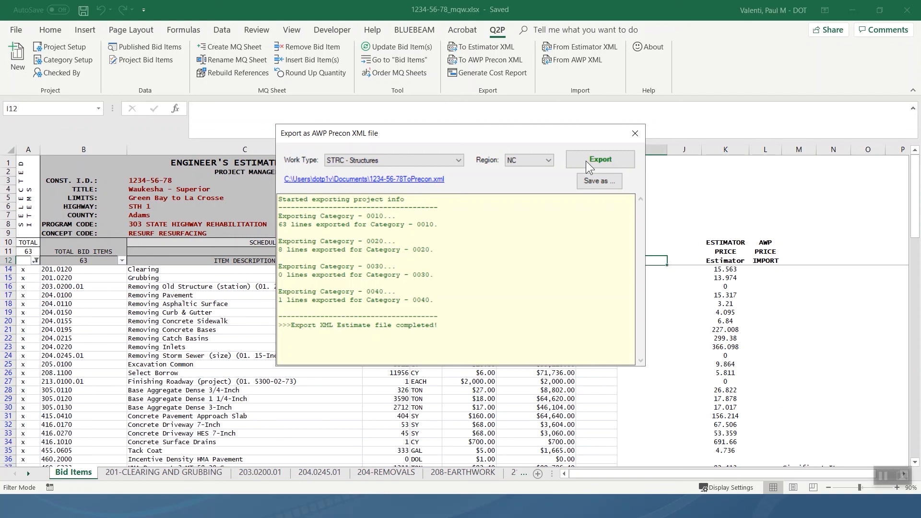
Open 1234-56-78ToPrecon.xml in Internet Explorer and scroll through estimate 1234-56-78's group 0010 items.
{"action": "left_click", "coordinate": [424, 180]}
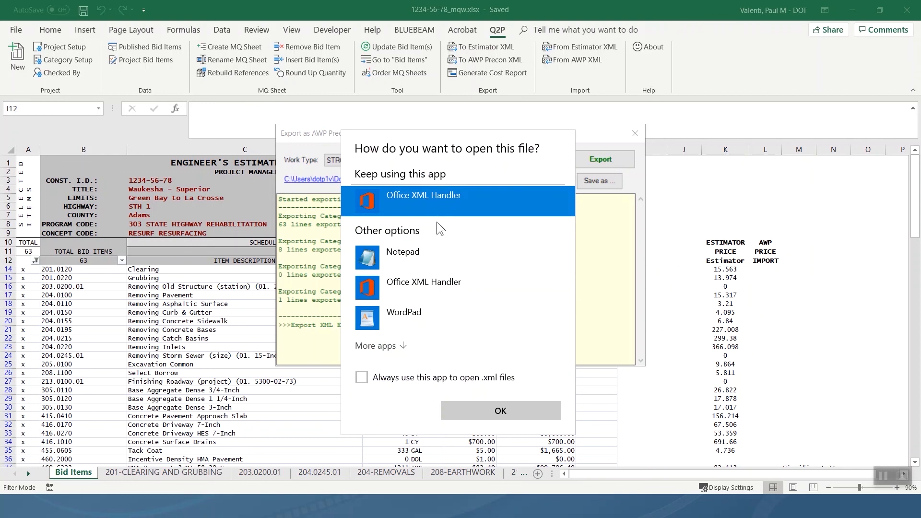
{"action": "left_click", "coordinate": [499, 413]}
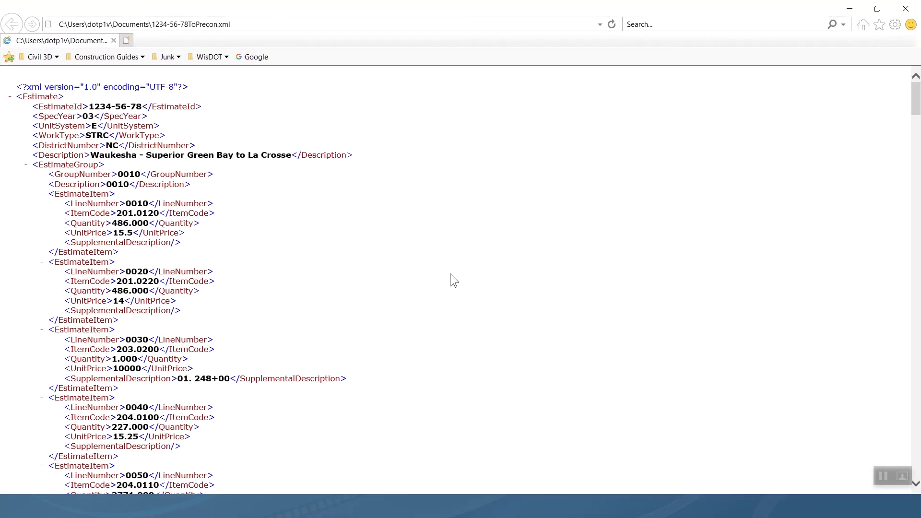
{"action": "scroll", "coordinate": [418, 269], "scroll_direction": "down", "scroll_amount": 3}
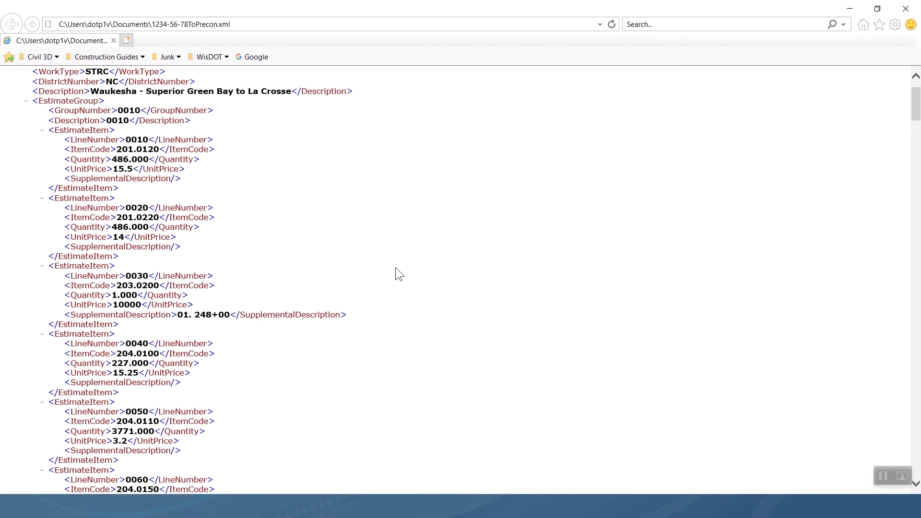
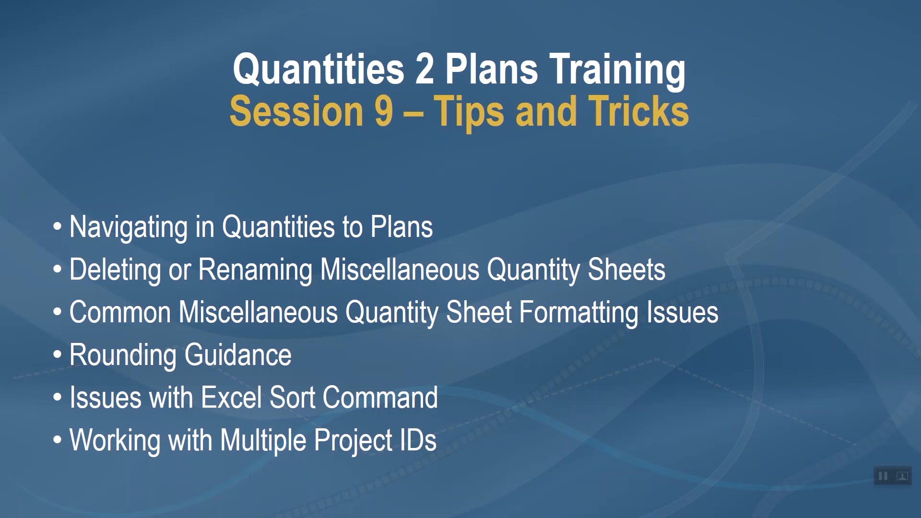
Leave the PowerPoint slideshow and bring up the Excel workbook 1234-56-78_mqw.xlsx.
{"action": "key", "text": "alt+Tab"}
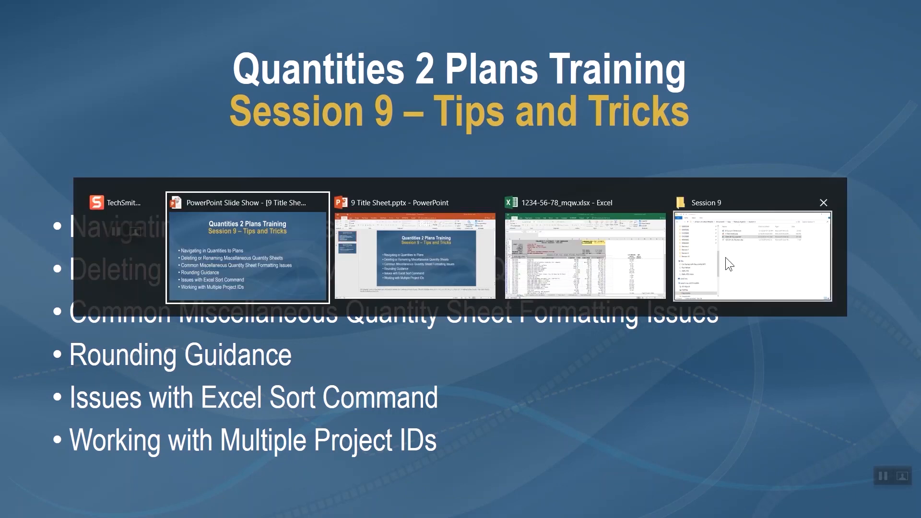
{"action": "left_click", "coordinate": [609, 240]}
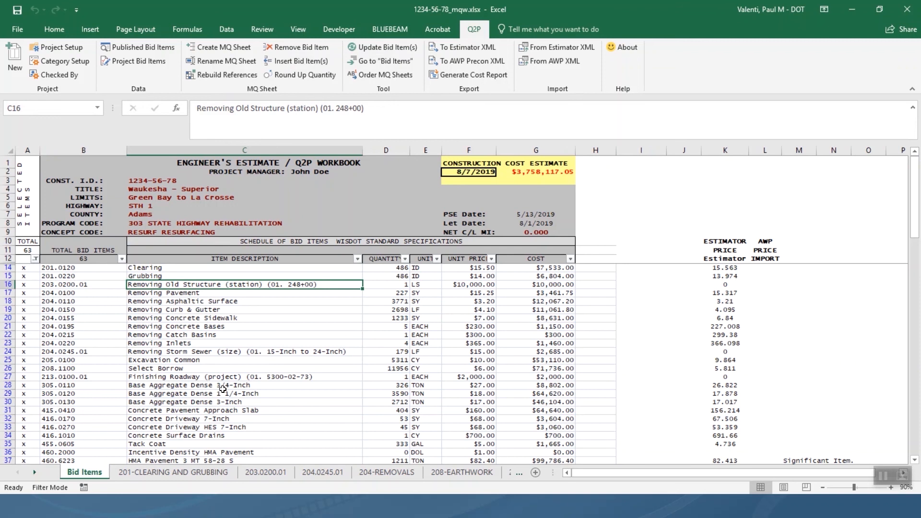
Jump from bid item 652.0225 in C63 to its 655-CONDUIT AND WIRE quantity sheet.
{"action": "scroll", "coordinate": [222, 389], "scroll_direction": "down", "scroll_amount": 11}
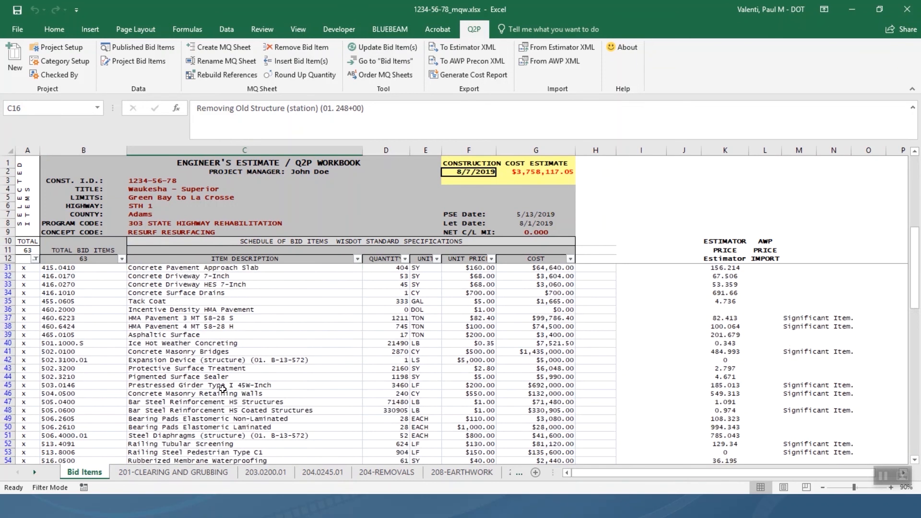
{"action": "scroll", "coordinate": [222, 389], "scroll_direction": "down", "scroll_amount": 2}
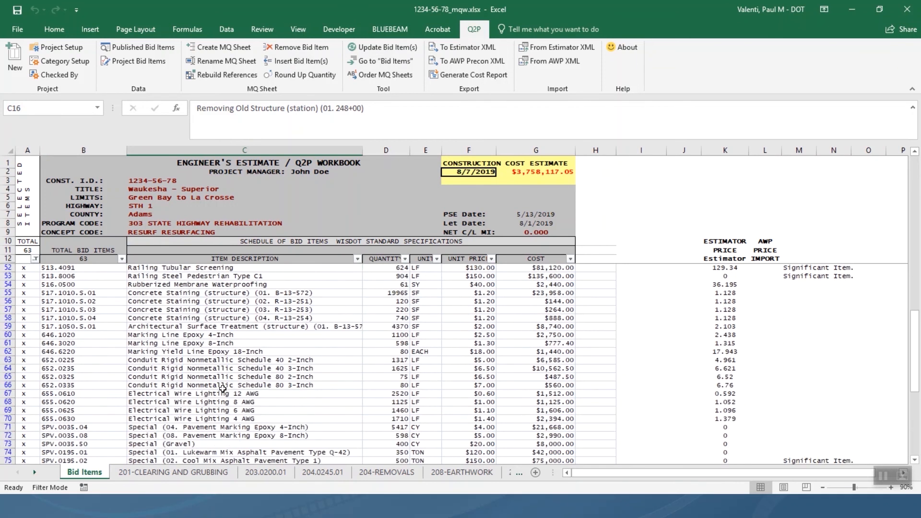
{"action": "right_click", "coordinate": [273, 362]}
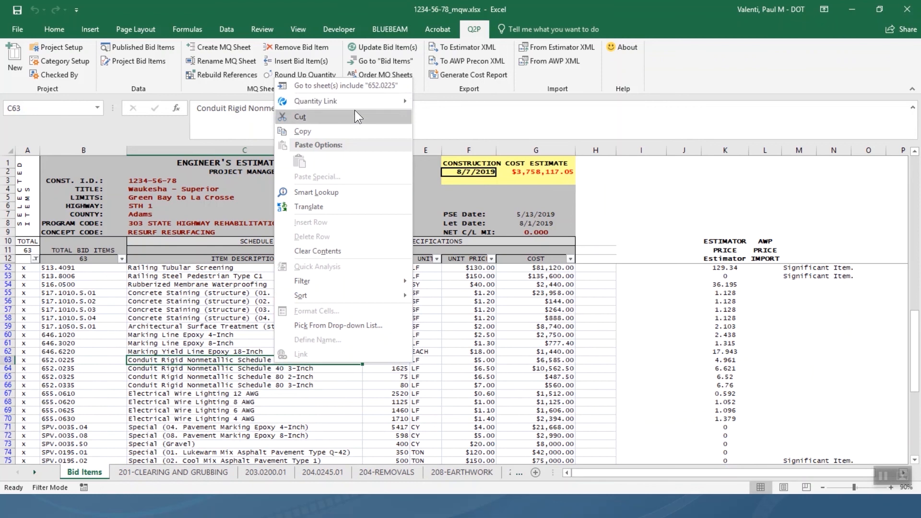
{"action": "left_click", "coordinate": [373, 84]}
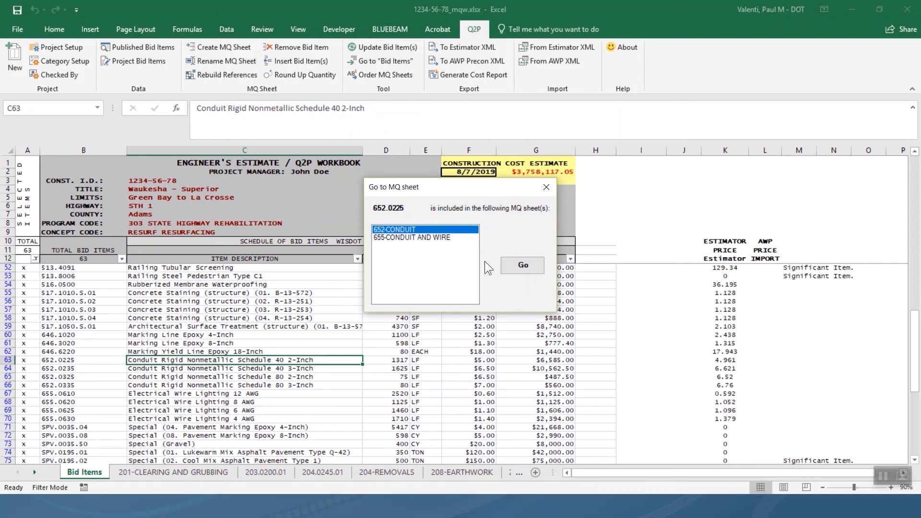
{"action": "left_click", "coordinate": [430, 237]}
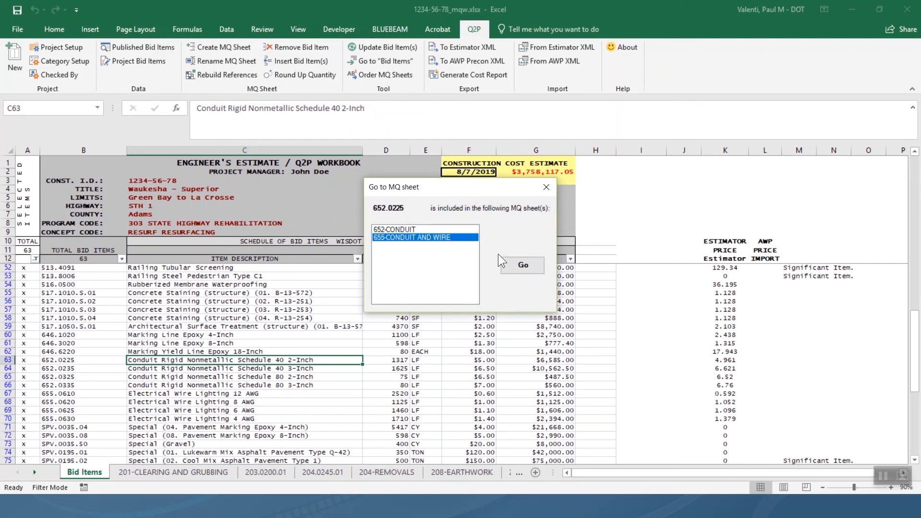
{"action": "left_click", "coordinate": [523, 269]}
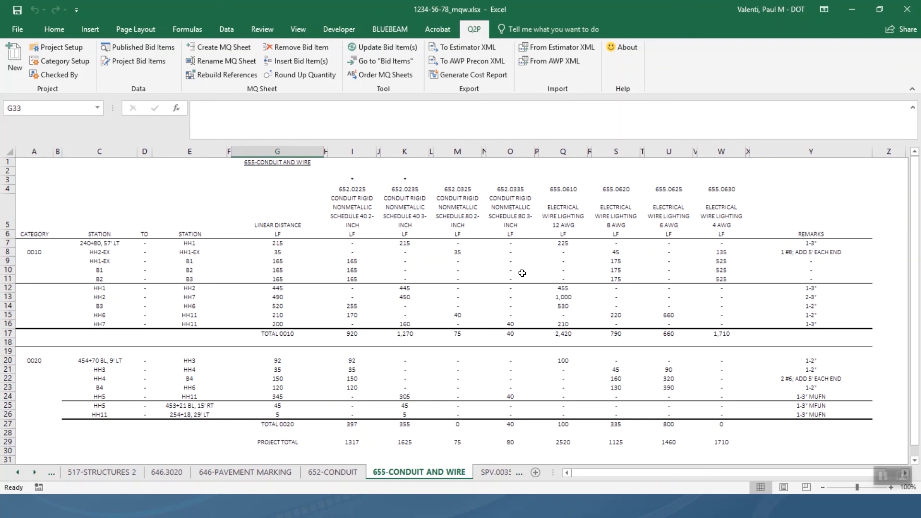
Use Return to "Bid Items" to go back to bid item 652.0225's 1317 LF row.
{"action": "right_click", "coordinate": [522, 272]}
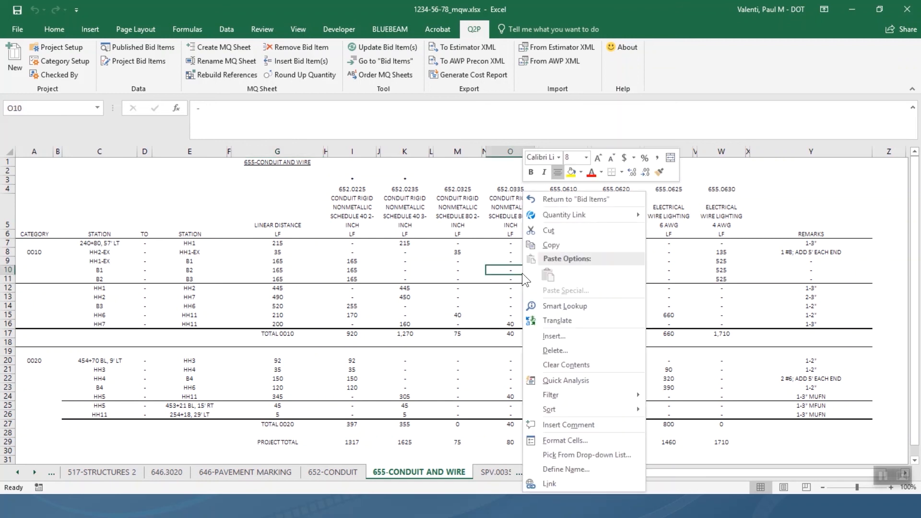
{"action": "left_click", "coordinate": [577, 197]}
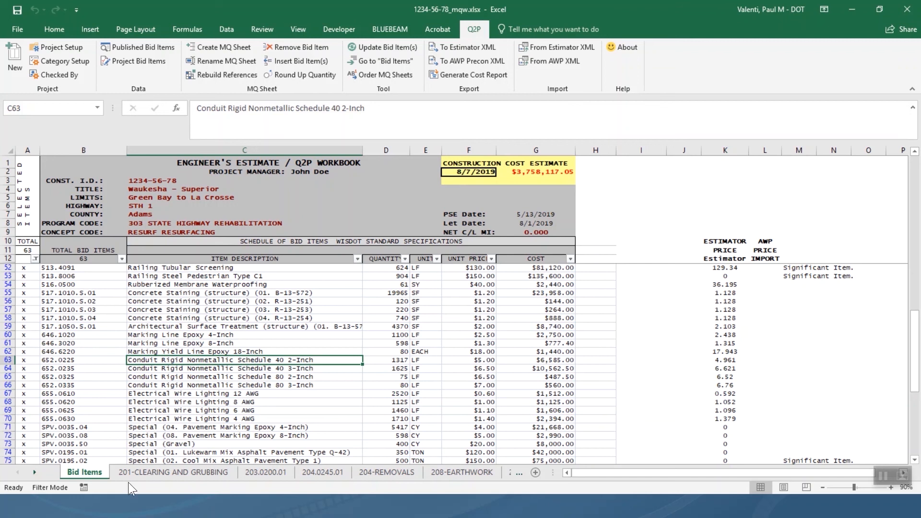
{"action": "right_click", "coordinate": [38, 472]}
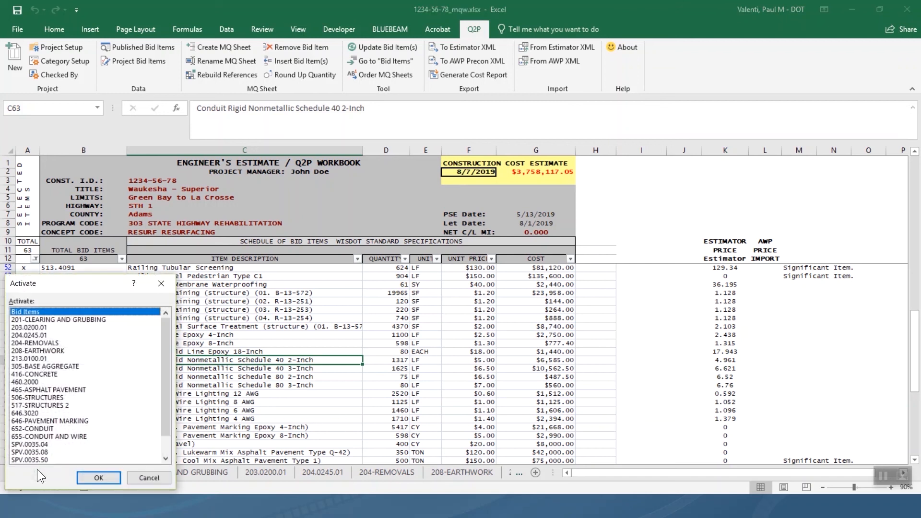
{"action": "left_click", "coordinate": [161, 483]}
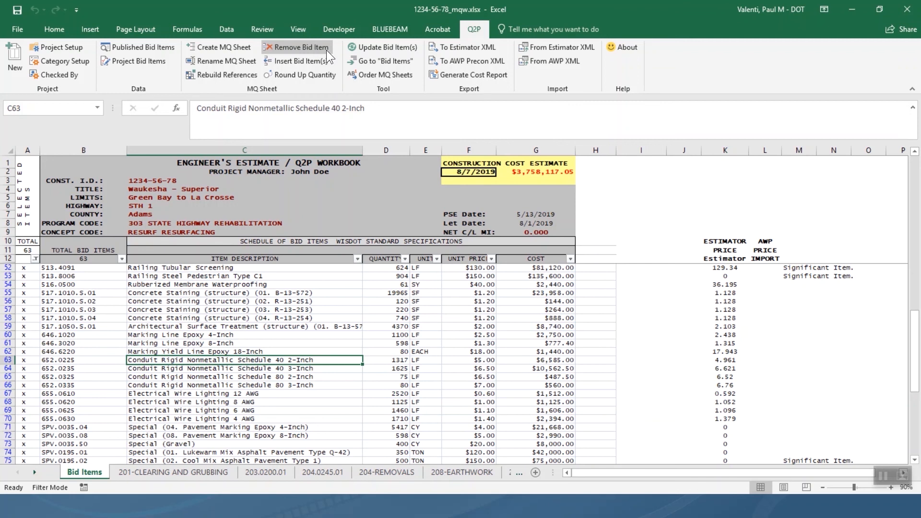
On the 203.0200.01 sheet, look at Remove Bid Item unchanged, then bring up Rename MQ Sheet.
{"action": "left_click", "coordinate": [275, 470]}
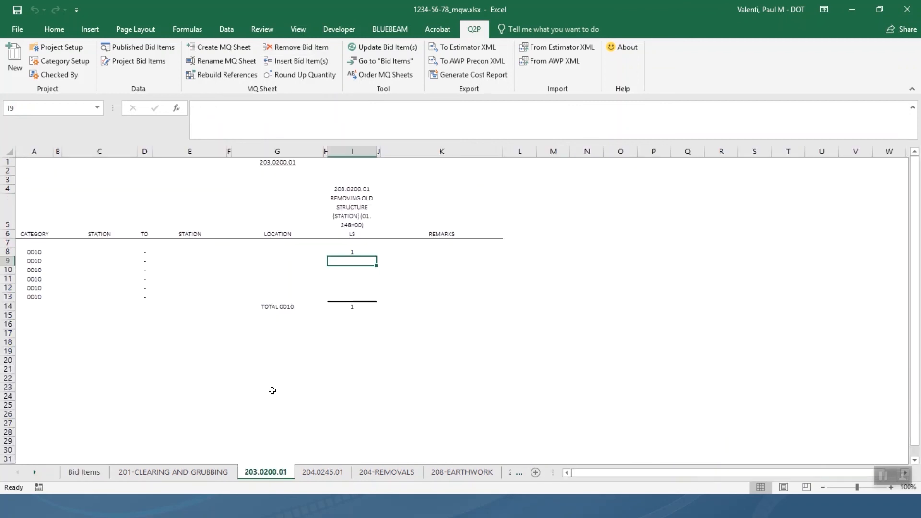
{"action": "left_click", "coordinate": [318, 48]}
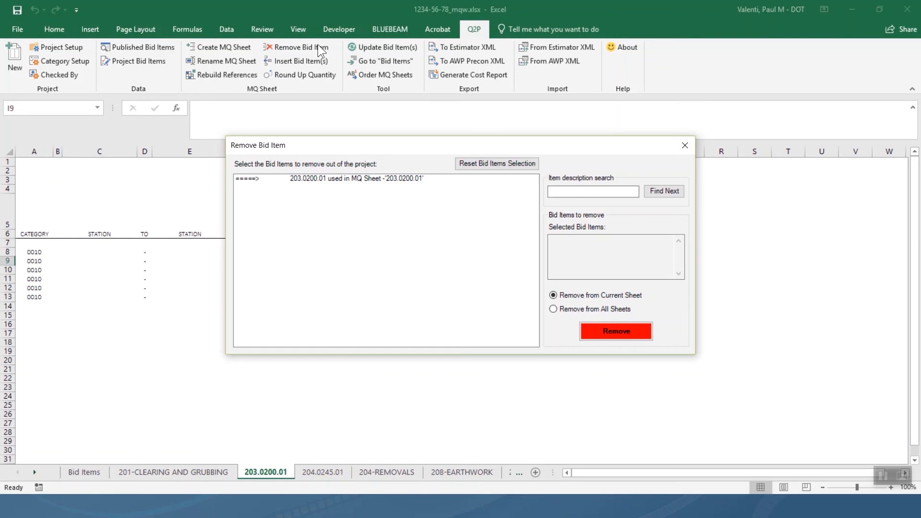
{"action": "left_click", "coordinate": [685, 145]}
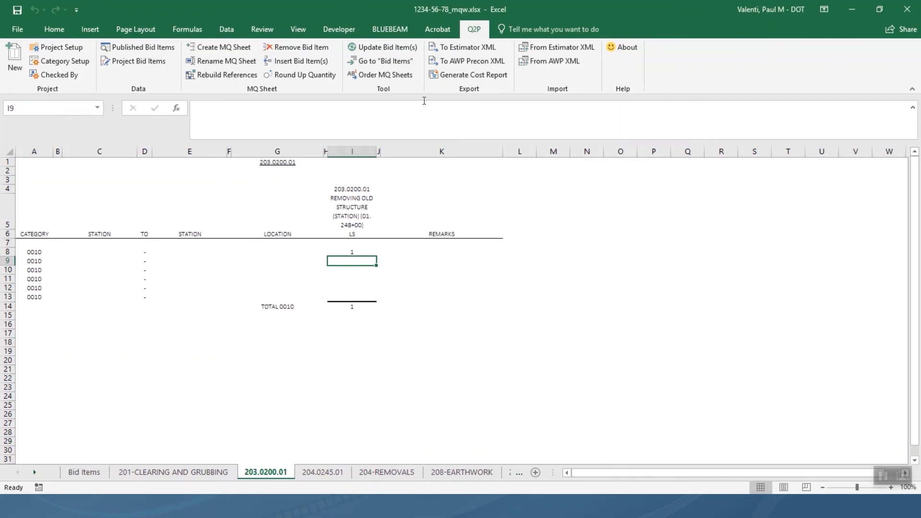
{"action": "left_click", "coordinate": [234, 62]}
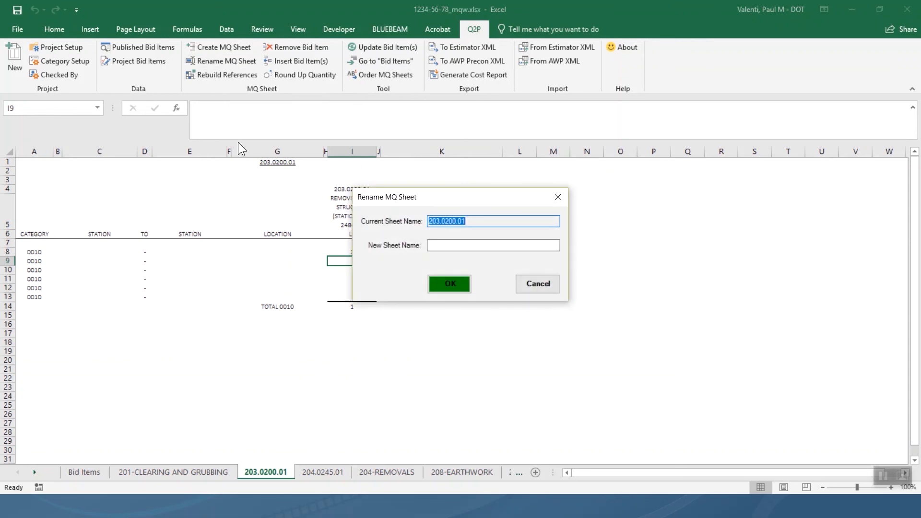
Cancel the rename and activate the 465-ASPHALT PAVEMENT sheet from the sheet list.
{"action": "left_click", "coordinate": [546, 283]}
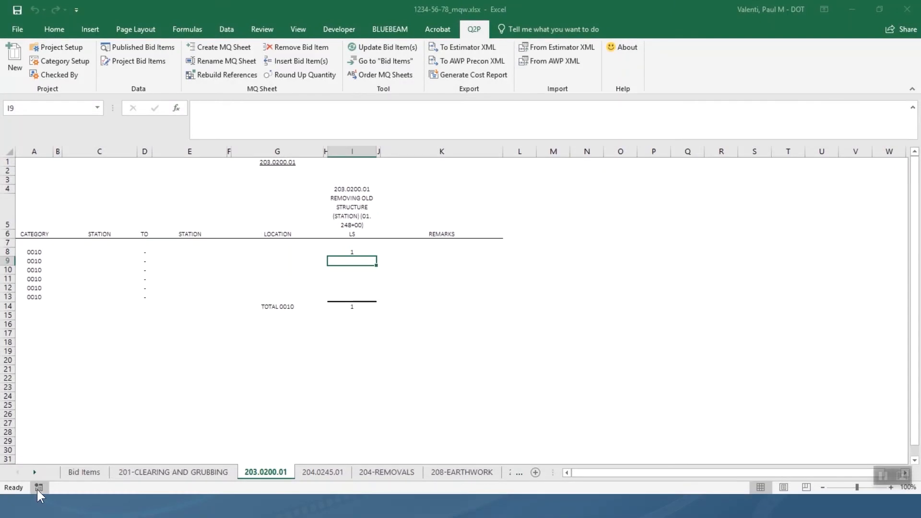
{"action": "right_click", "coordinate": [34, 472]}
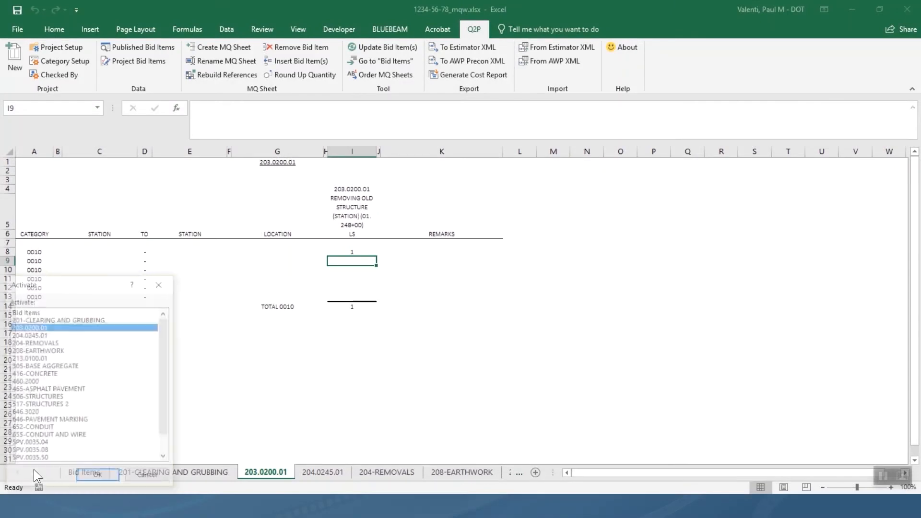
{"action": "left_click", "coordinate": [74, 389]}
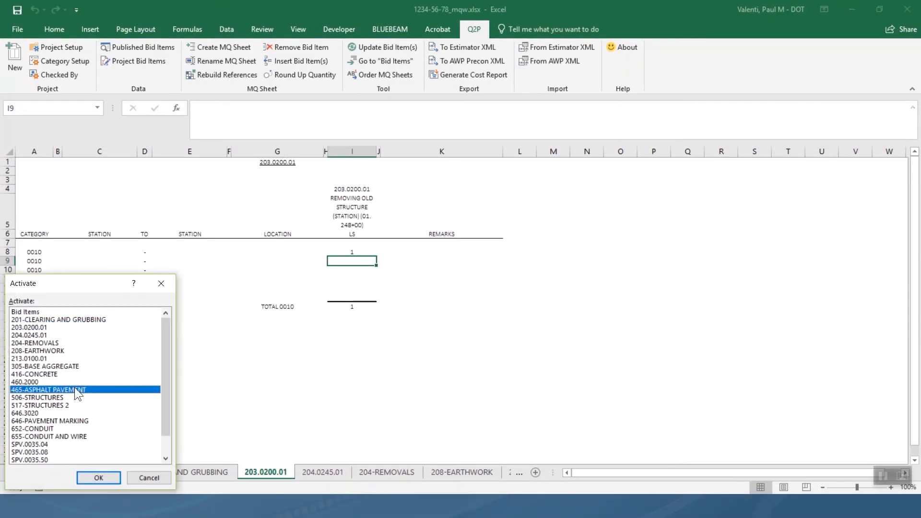
{"action": "left_click", "coordinate": [107, 481]}
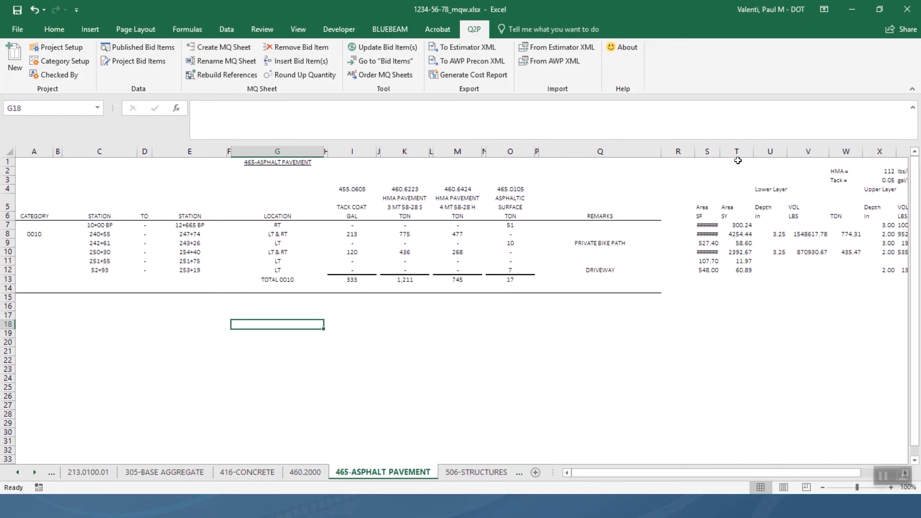
Widen column S on 465-ASPHALT PAVEMENT so its area values are readable.
{"action": "left_click_drag", "start_coordinate": [714, 154], "coordinate": [735, 160]}
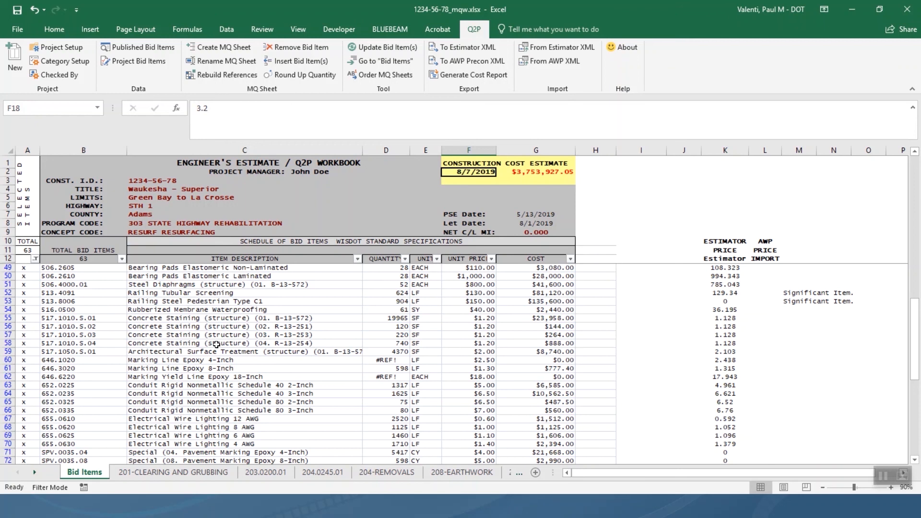
Go from Marking Line Epoxy 4-Inch (C60) to 646-PAVEMENT MARKING and select A8:K13.
{"action": "right_click", "coordinate": [280, 360]}
{"action": "left_click", "coordinate": [396, 86]}
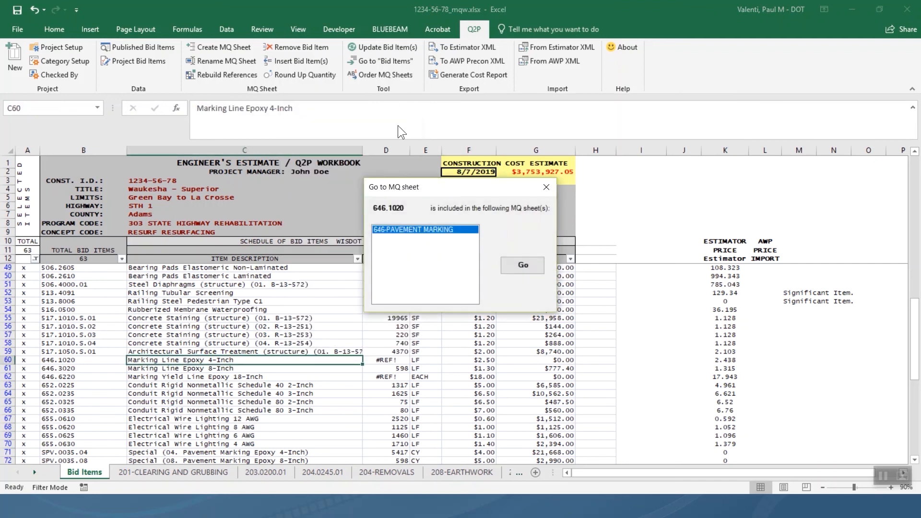
{"action": "left_click", "coordinate": [521, 267]}
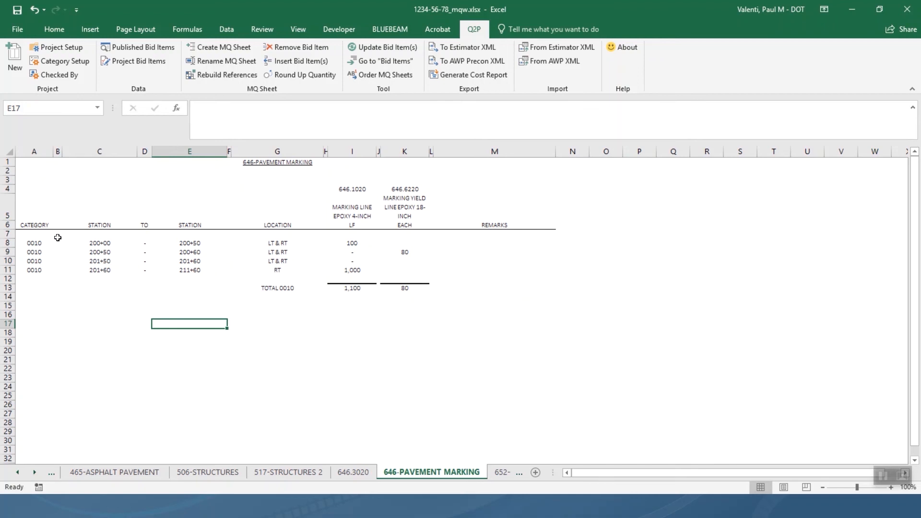
{"action": "left_click_drag", "start_coordinate": [46, 245], "coordinate": [407, 286]}
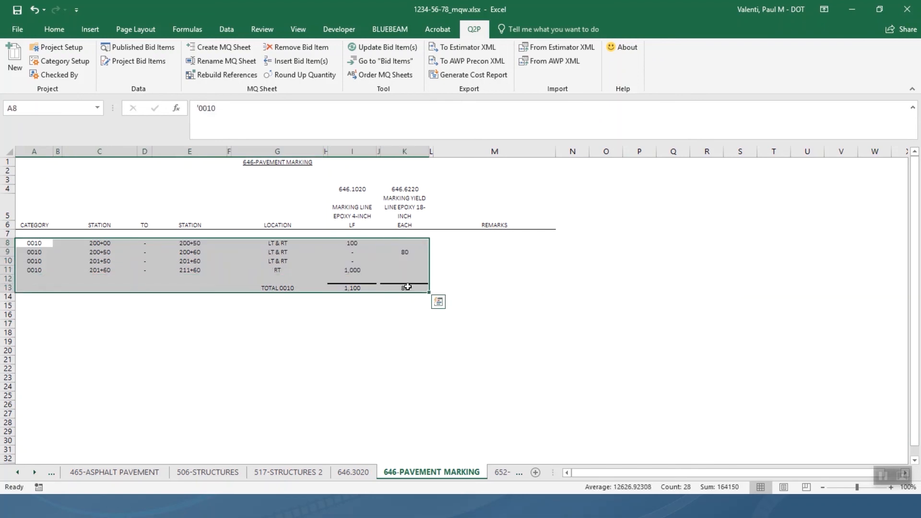
Copy block A8:K13 to A15 and relabel its G20 total as TOTAL 0020.
{"action": "key", "text": "ctrl+c"}
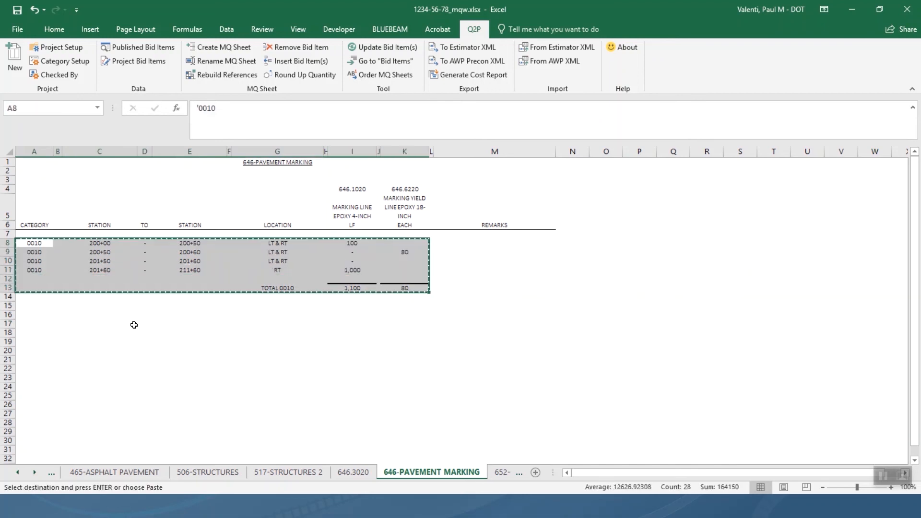
{"action": "left_click", "coordinate": [31, 309]}
{"action": "key", "text": "ctrl+v"}
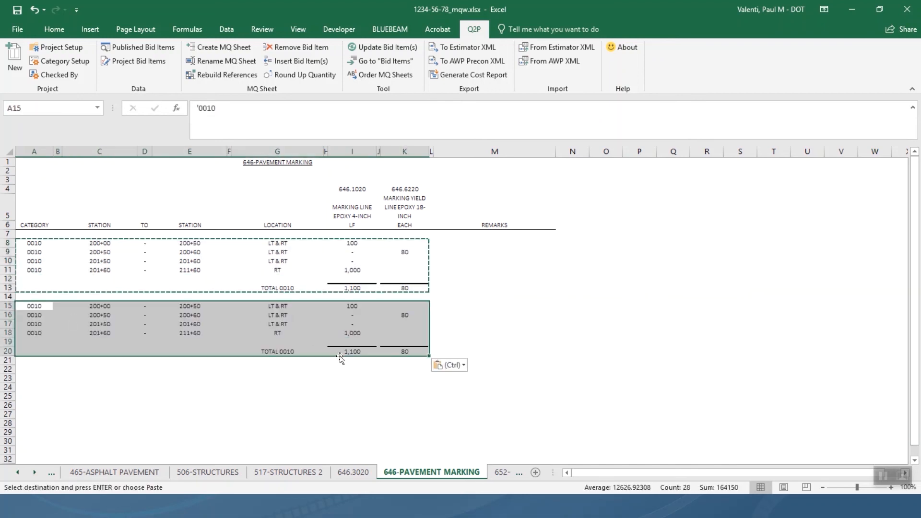
{"action": "left_click", "coordinate": [285, 351]}
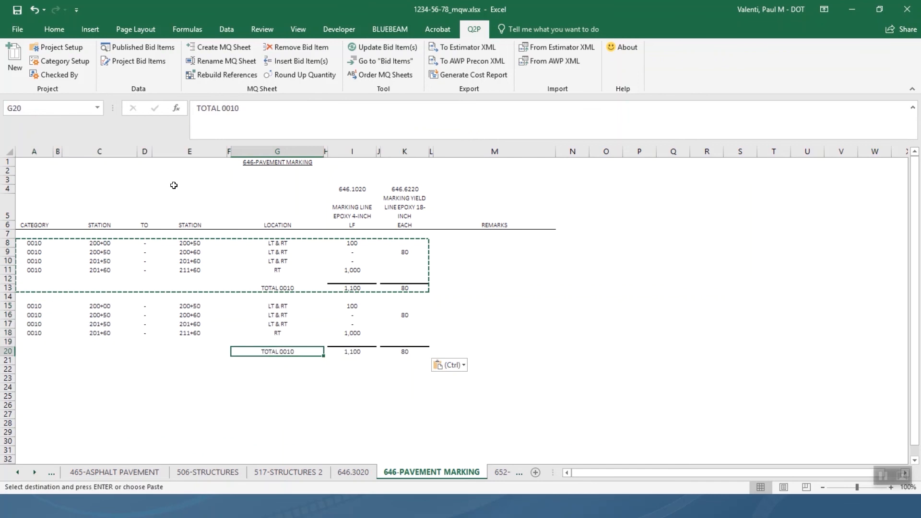
{"action": "left_click", "coordinate": [229, 107]}
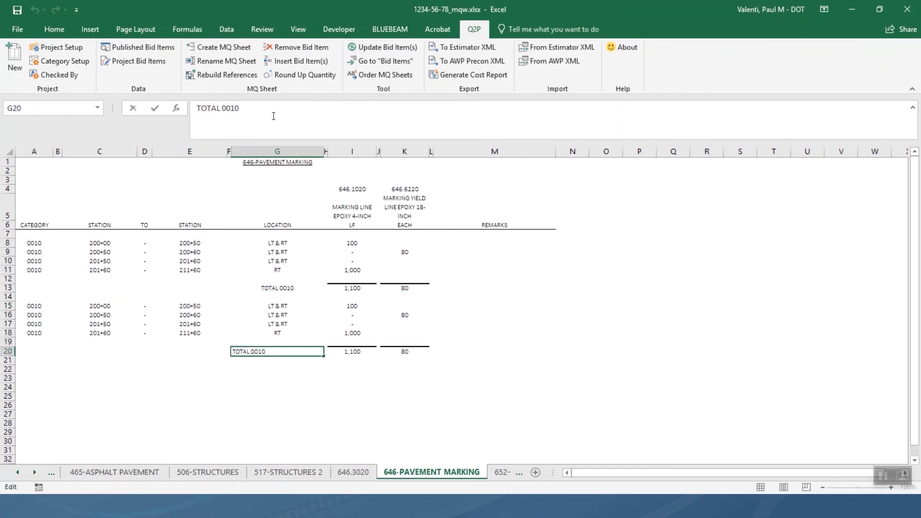
{"action": "key", "text": "BackSpace"}
{"action": "key", "text": "BackSpace"}
{"action": "type", "text": "20"}
{"action": "key", "text": "Return"}
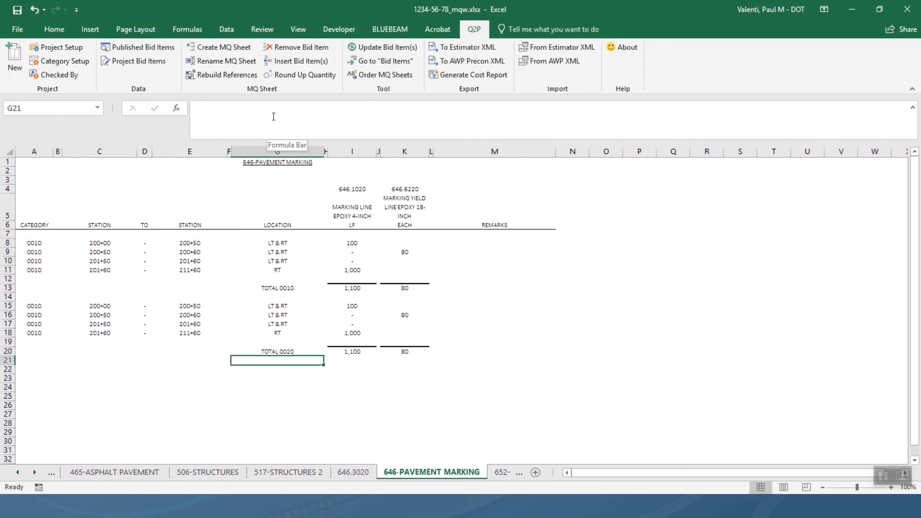
Rebuild the sheet references and update all bid items on the worksheet, 2 updated.
{"action": "left_click", "coordinate": [237, 72]}
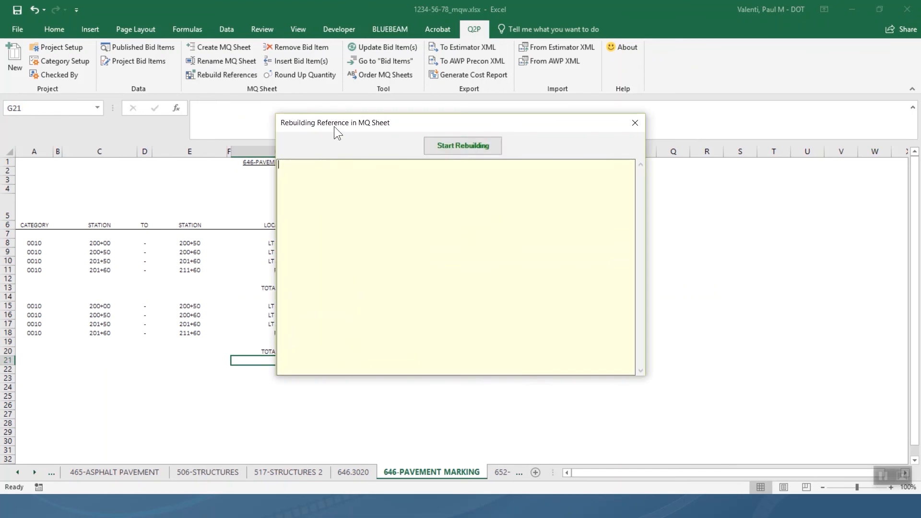
{"action": "left_click", "coordinate": [437, 145]}
{"action": "left_click", "coordinate": [635, 123]}
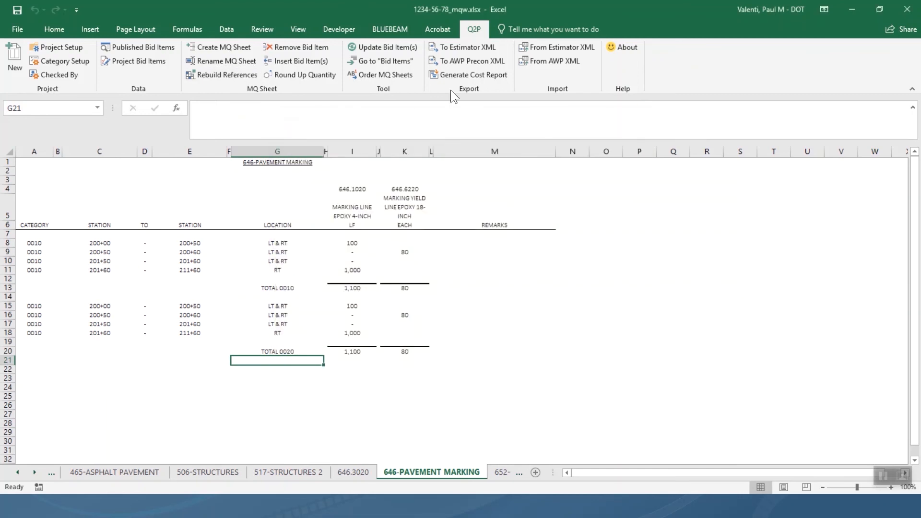
{"action": "left_click", "coordinate": [402, 47]}
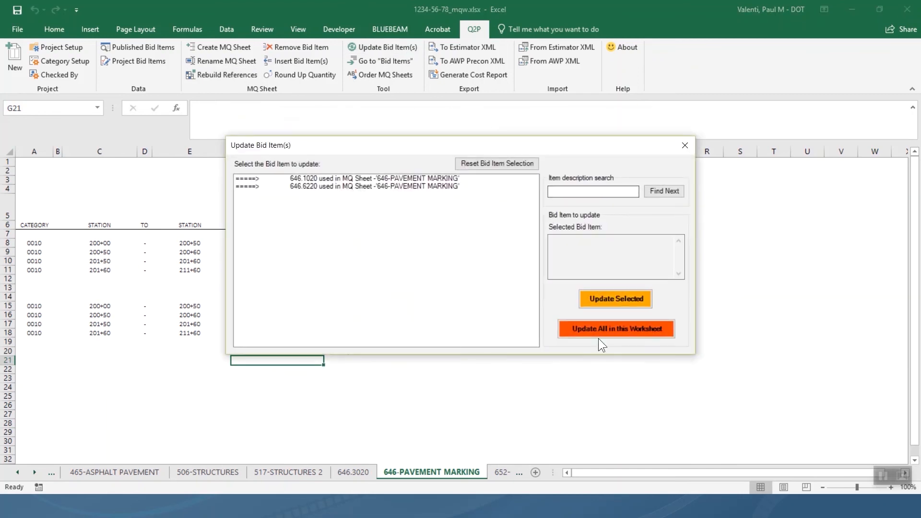
{"action": "left_click", "coordinate": [594, 327]}
{"action": "left_click", "coordinate": [509, 295]}
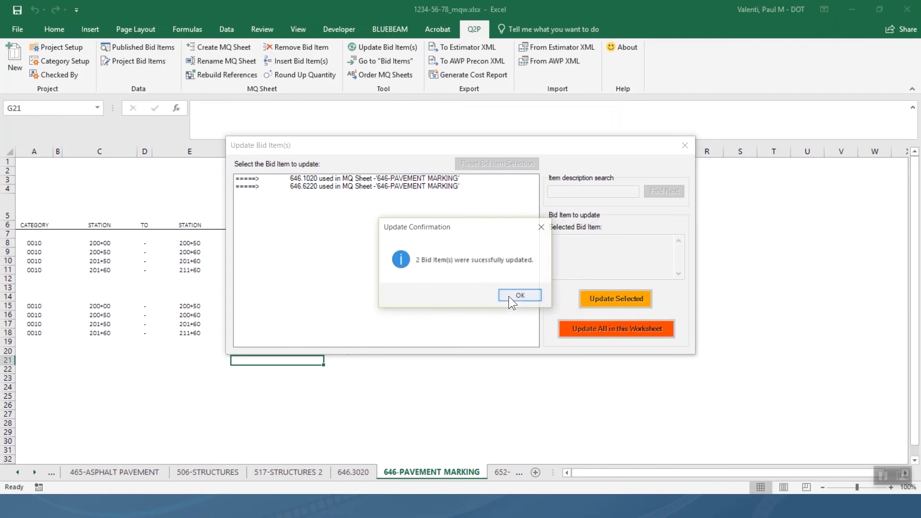
{"action": "left_click", "coordinate": [510, 296]}
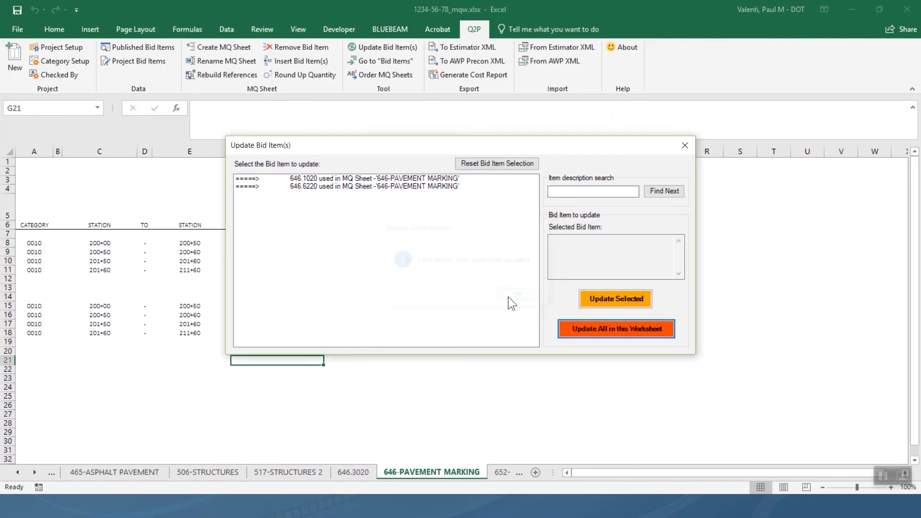
{"action": "left_click", "coordinate": [677, 146]}
Select rows 15–20 and delete the duplicated TOTAL 0020 block.
{"action": "left_click_drag", "start_coordinate": [495, 352], "coordinate": [31, 300]}
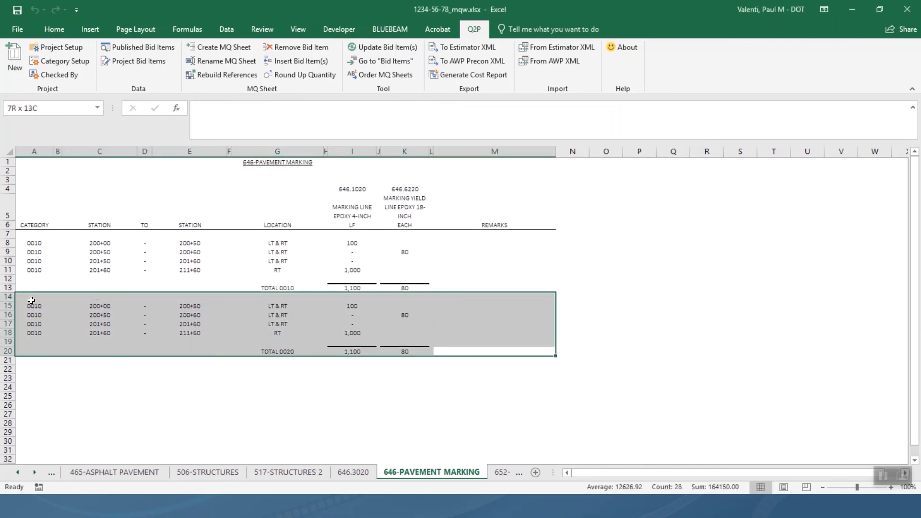
{"action": "right_click", "coordinate": [7, 306]}
{"action": "key", "text": "Escape"}
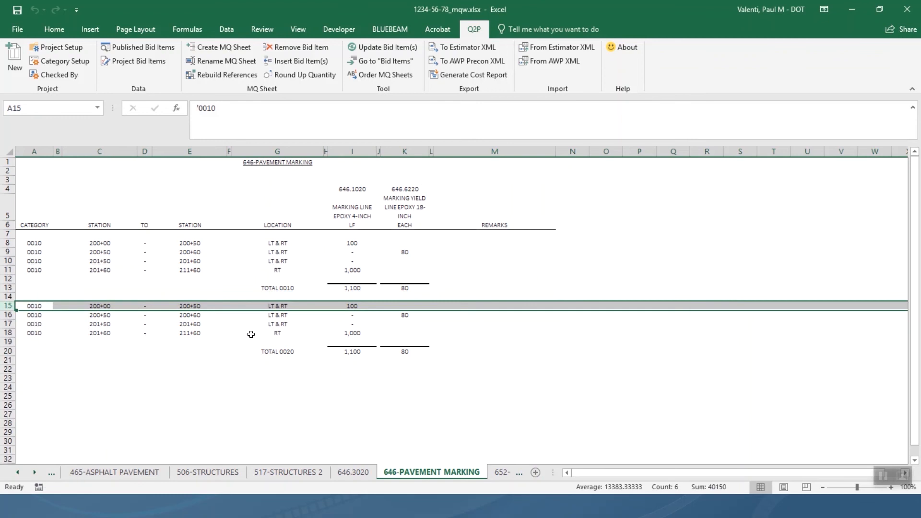
{"action": "left_click_drag", "start_coordinate": [8, 306], "coordinate": [6, 347]}
{"action": "right_click", "coordinate": [6, 346]}
{"action": "key", "text": "Escape"}
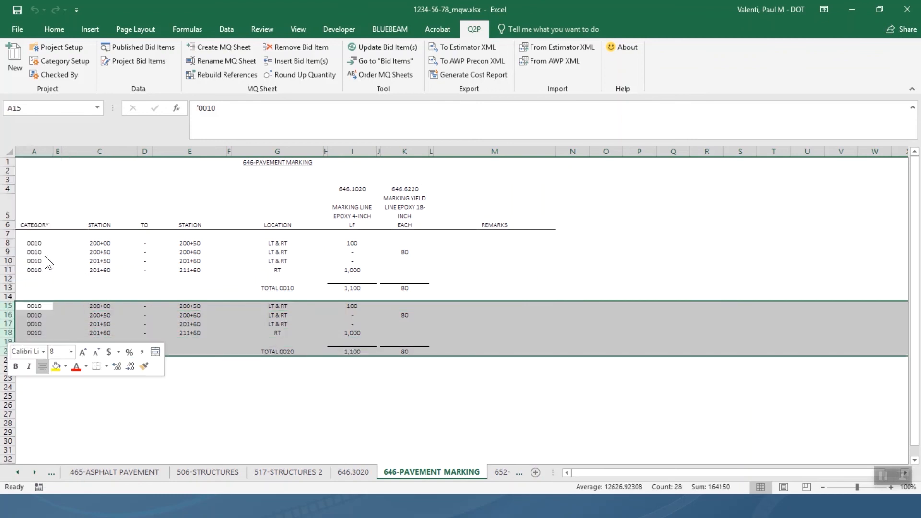
{"action": "key", "text": "Delete"}
{"action": "left_click", "coordinate": [307, 306]}
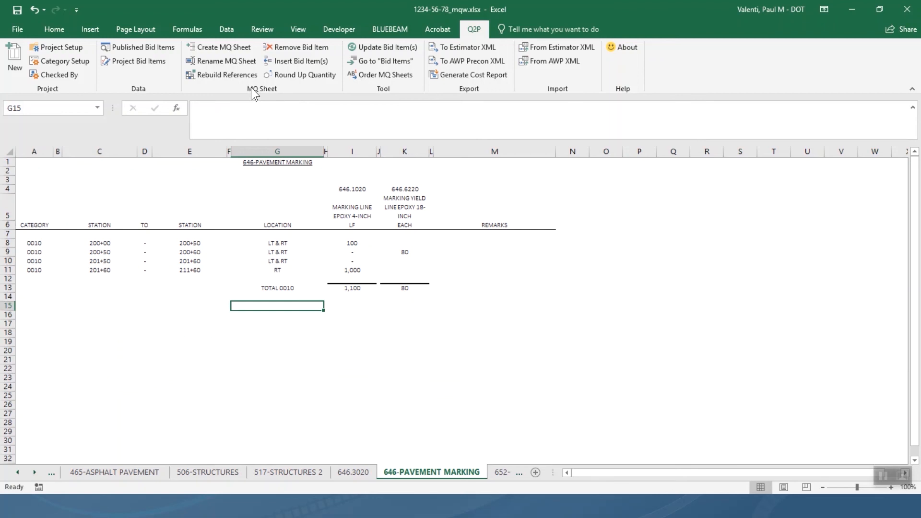
Rebuild references again and re-update both bid items on the worksheet.
{"action": "left_click", "coordinate": [233, 73]}
{"action": "left_click", "coordinate": [464, 142]}
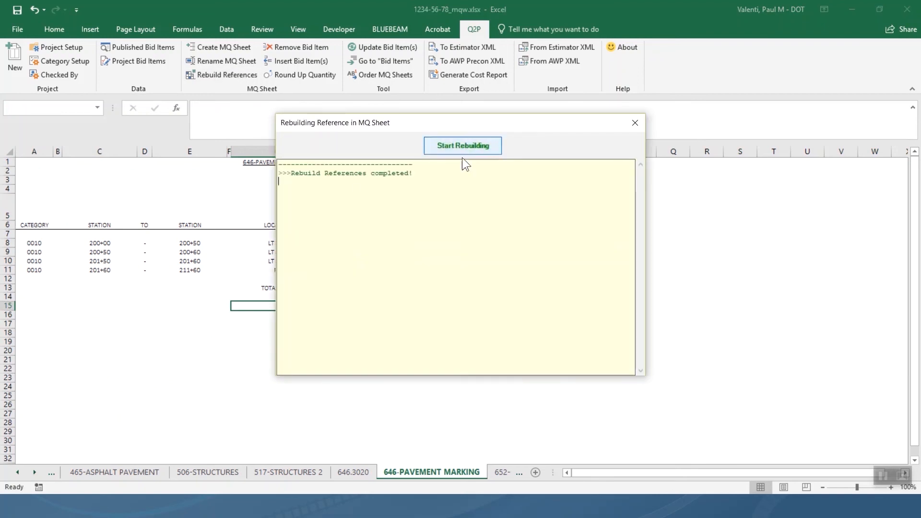
{"action": "left_click", "coordinate": [635, 124]}
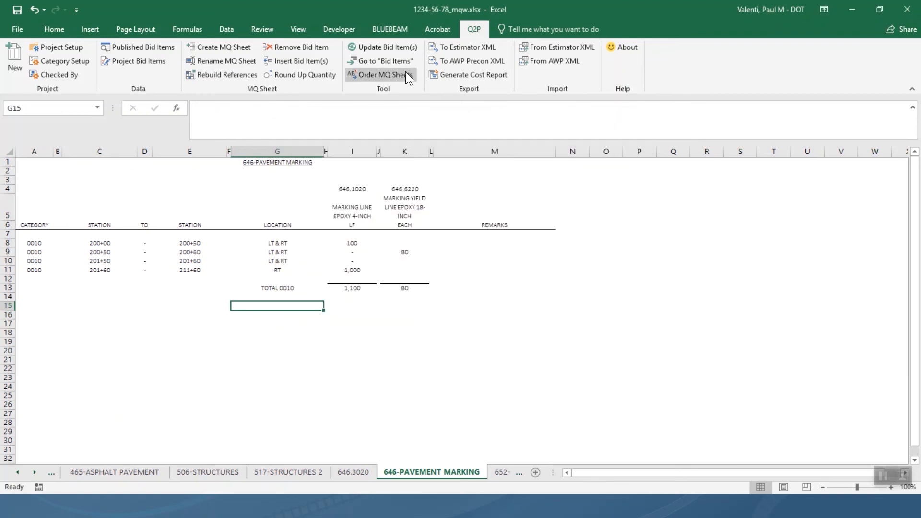
{"action": "left_click", "coordinate": [408, 50]}
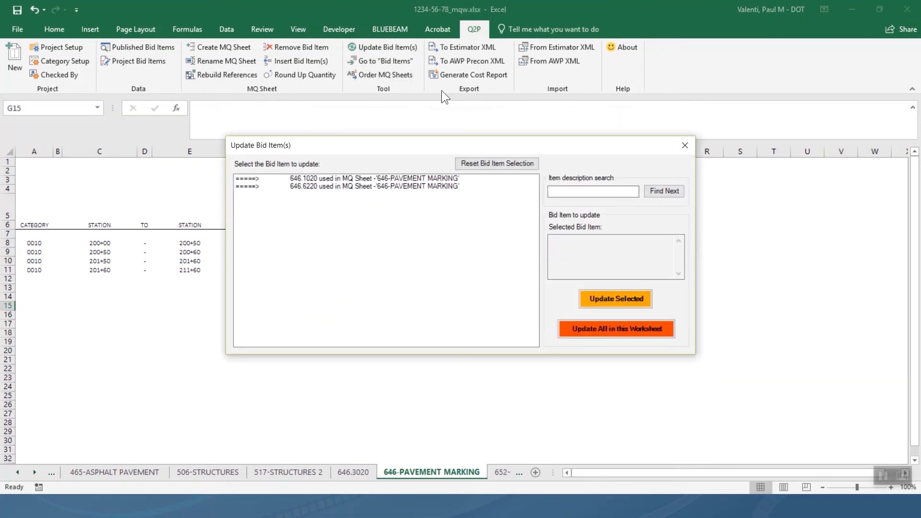
{"action": "left_click", "coordinate": [596, 328]}
{"action": "left_click", "coordinate": [507, 298]}
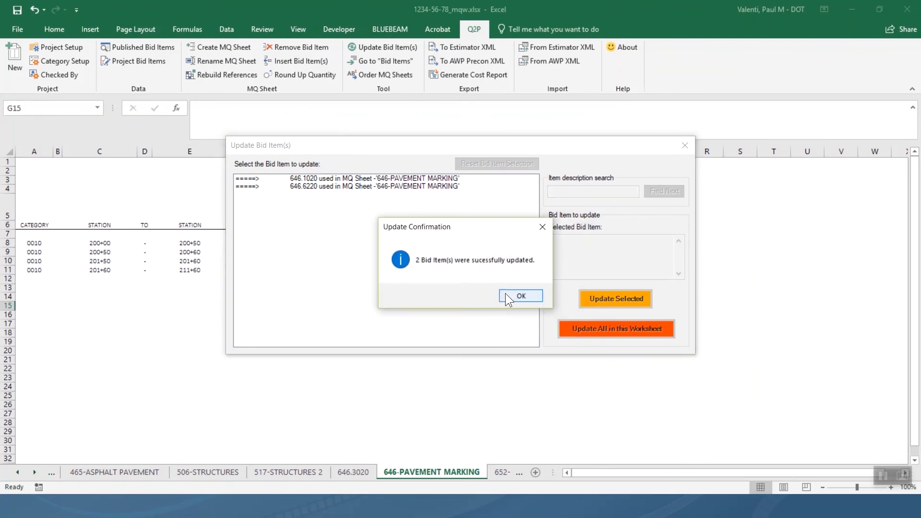
{"action": "left_click", "coordinate": [510, 295]}
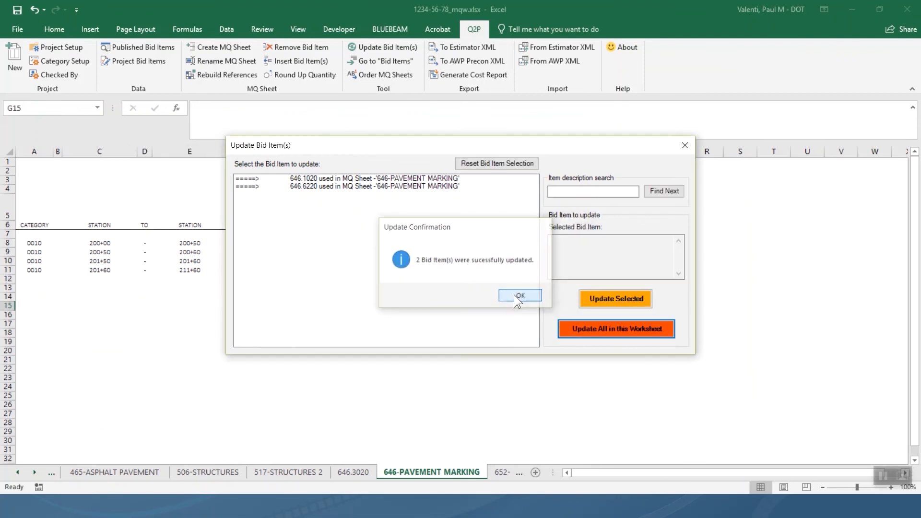
{"action": "left_click", "coordinate": [690, 147]}
{"action": "right_click", "coordinate": [108, 400]}
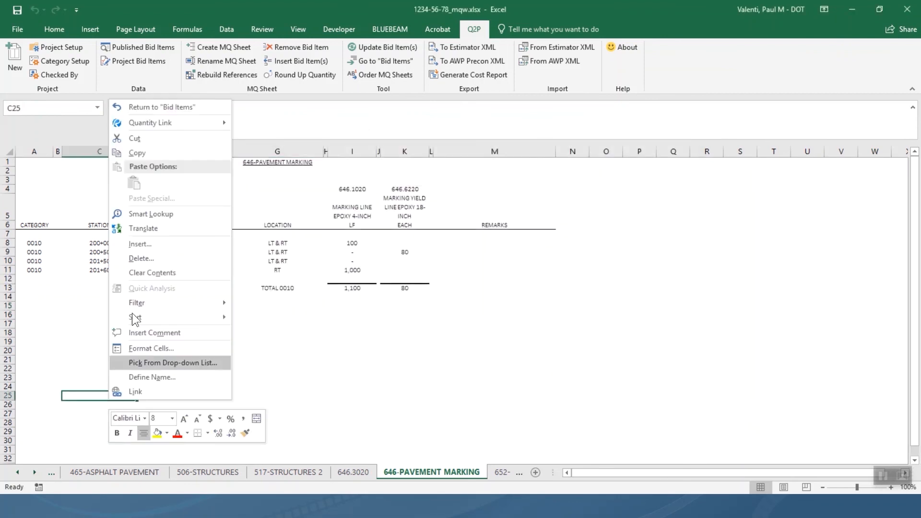
Return to Bid Items, then view File > Info showing _q2pProject and _costsReport locked.
{"action": "left_click", "coordinate": [180, 110]}
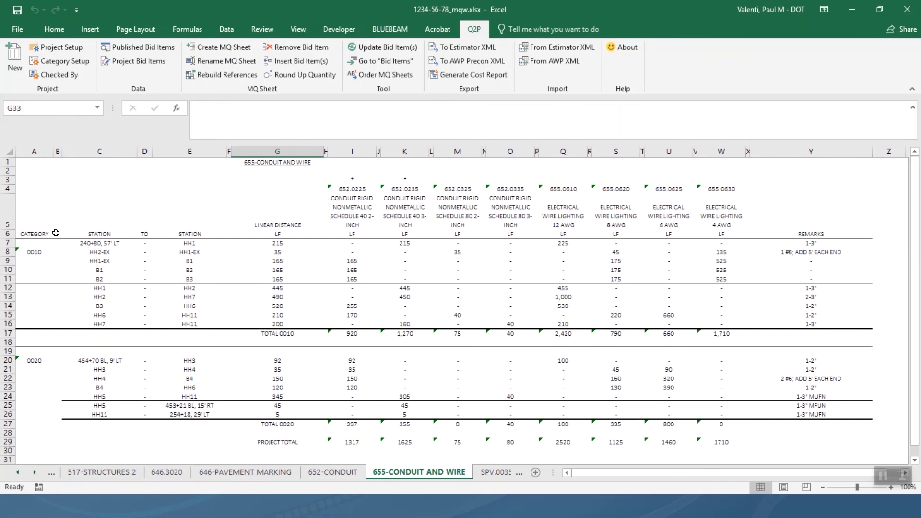
{"action": "left_click", "coordinate": [14, 29]}
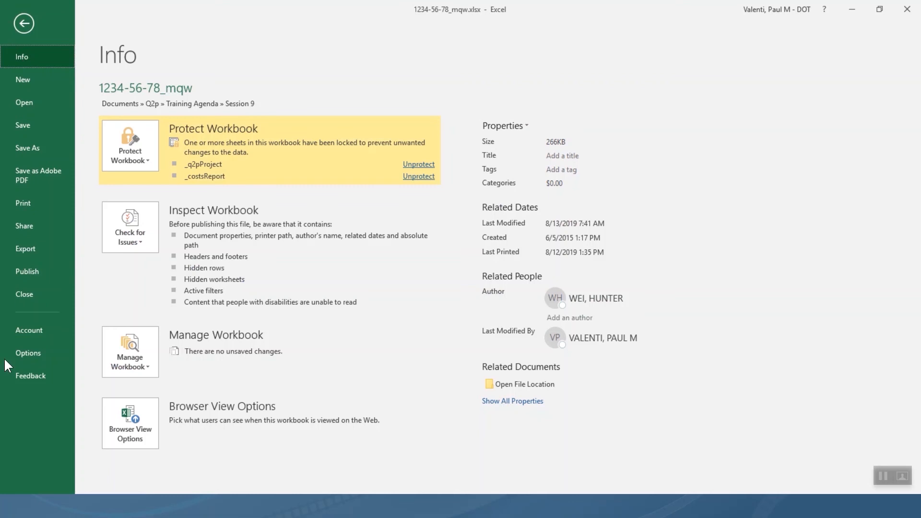
Uncheck Enable background error checking in the Formulas page of Excel Options and apply.
{"action": "left_click", "coordinate": [43, 354]}
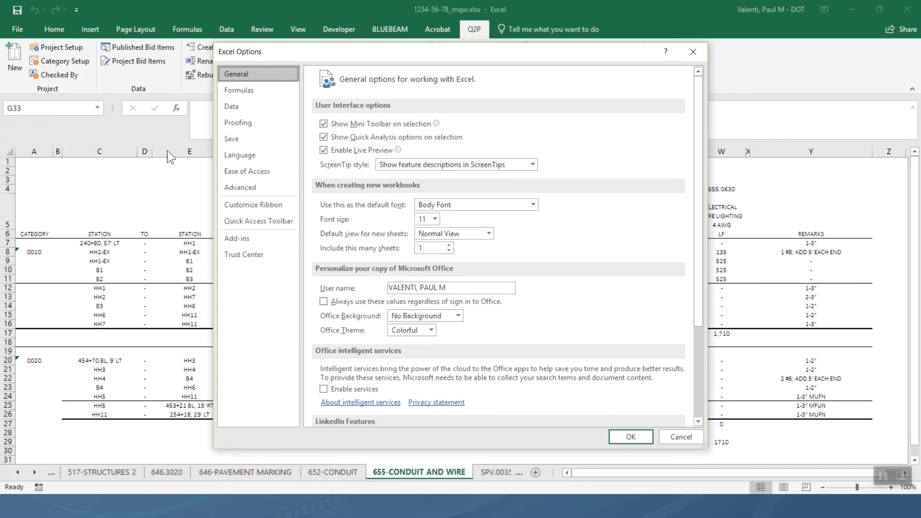
{"action": "left_click", "coordinate": [238, 89]}
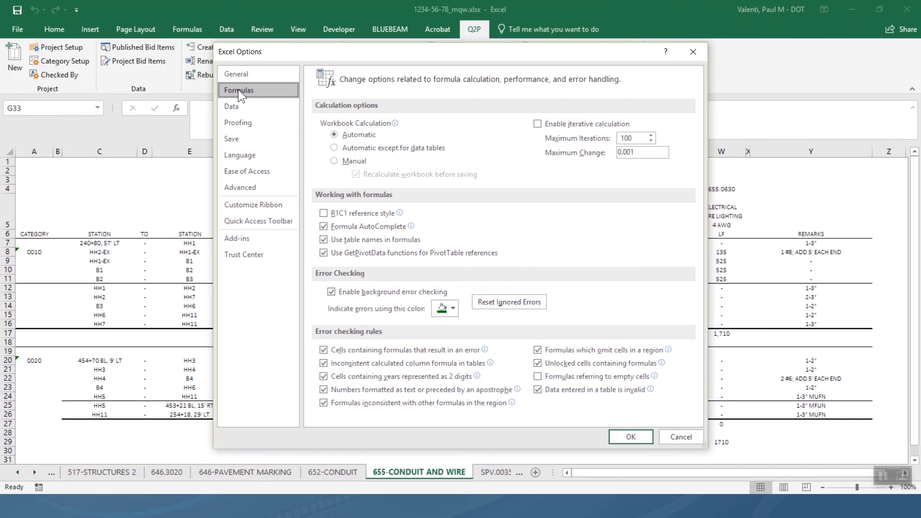
{"action": "left_click", "coordinate": [331, 291]}
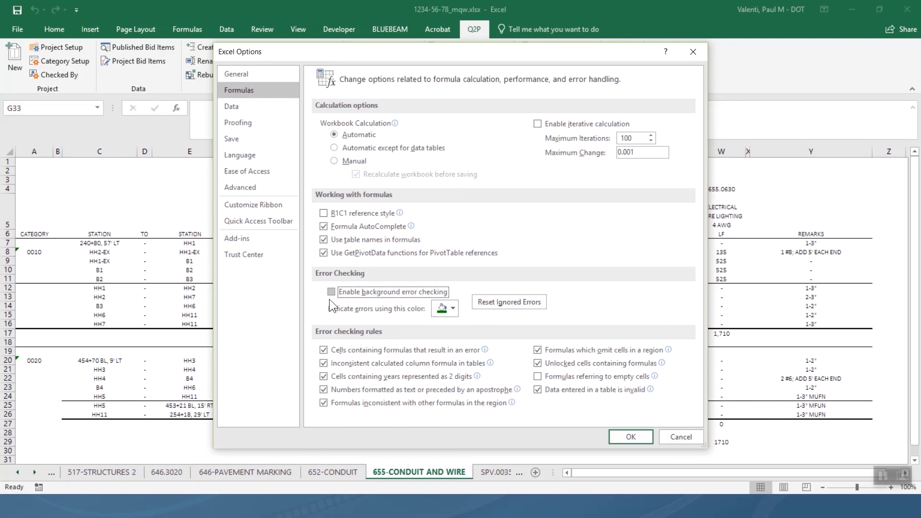
{"action": "left_click", "coordinate": [632, 437]}
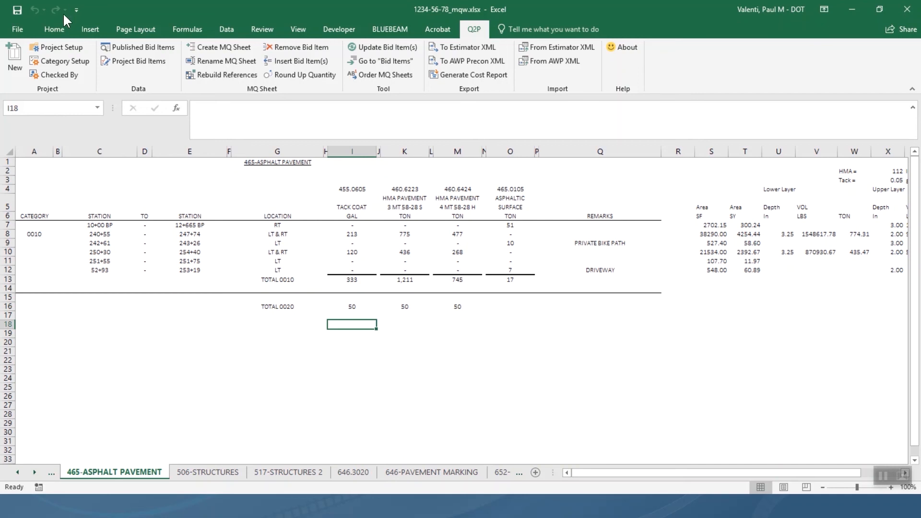
Show the Home ribbon on the 465-ASPHALT PAVEMENT sheet, then switch to the web browser.
{"action": "left_click", "coordinate": [57, 29]}
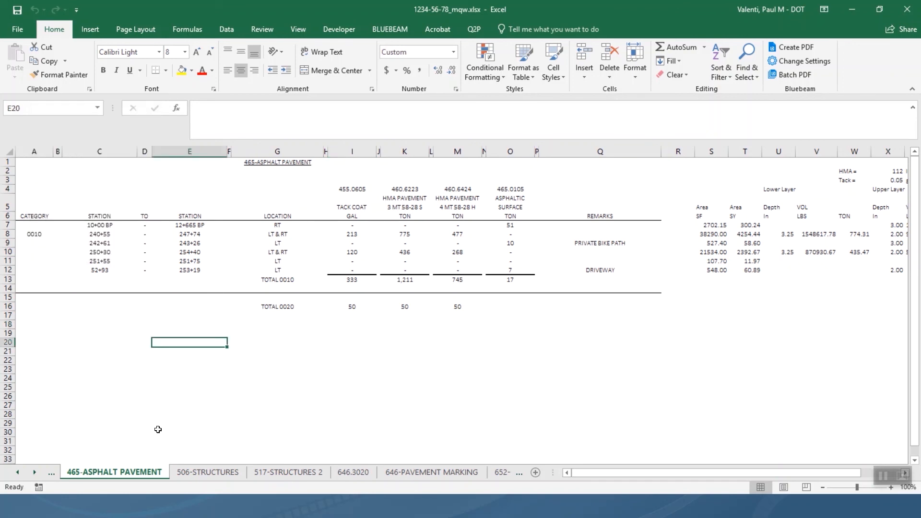
{"action": "key", "text": "super"}
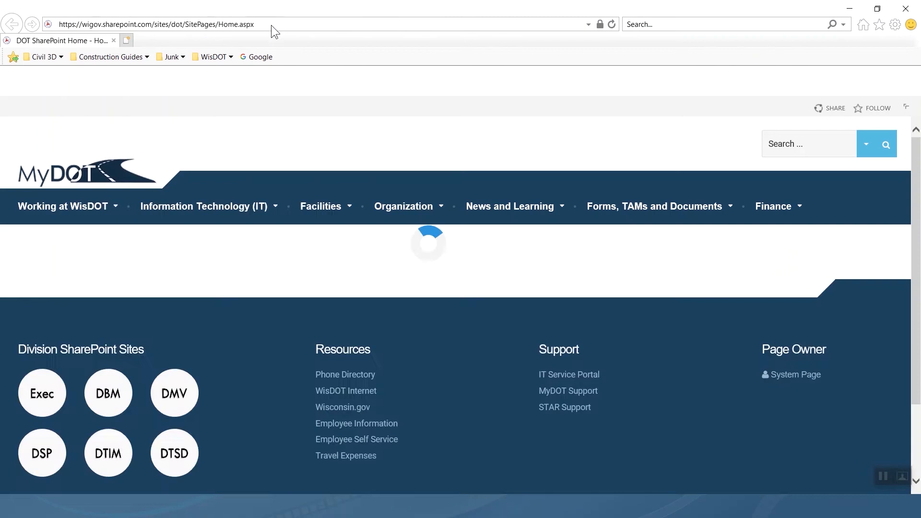
Open the FDM Chapter 19 contents PDF from the Construction Guides favorites.
{"action": "left_click", "coordinate": [272, 24]}
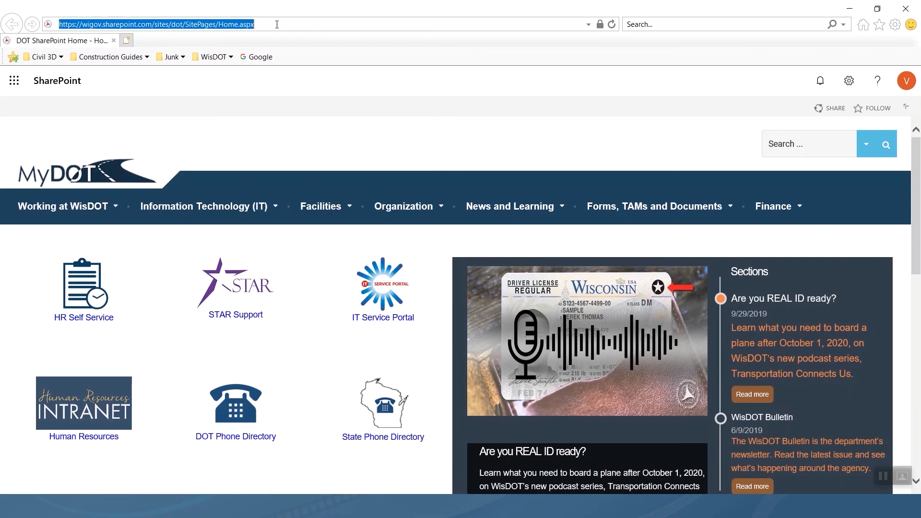
{"action": "left_click", "coordinate": [110, 57]}
{"action": "left_click", "coordinate": [89, 93]}
{"action": "left_click", "coordinate": [596, 486]}
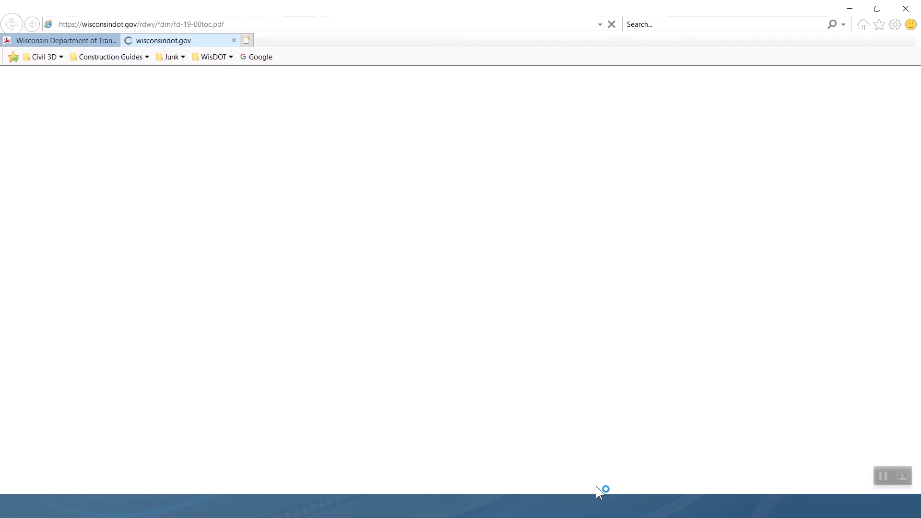
Jump to Section 5, 3.3 Quantities and view the rounding table, then close the extra tab.
{"action": "left_click", "coordinate": [106, 230]}
{"action": "left_click", "coordinate": [334, 155]}
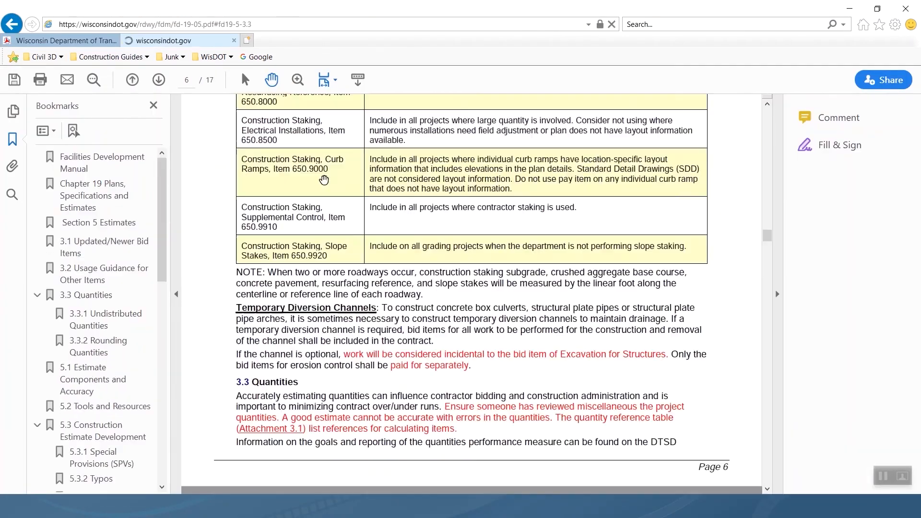
{"action": "scroll", "coordinate": [292, 300], "scroll_direction": "down", "scroll_amount": 10}
{"action": "scroll", "coordinate": [292, 300], "scroll_direction": "up", "scroll_amount": 3}
{"action": "left_click", "coordinate": [176, 294]}
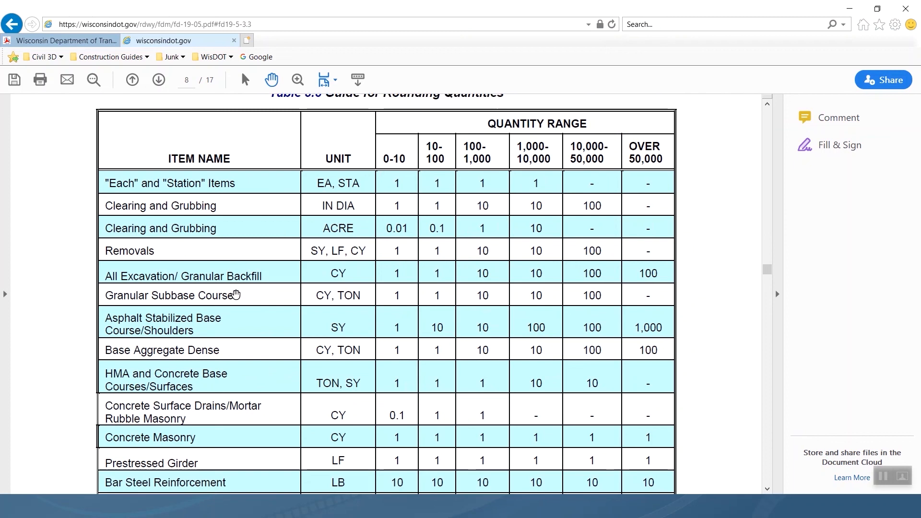
{"action": "scroll", "coordinate": [236, 294], "scroll_direction": "up", "scroll_amount": 1}
{"action": "left_click", "coordinate": [114, 40]}
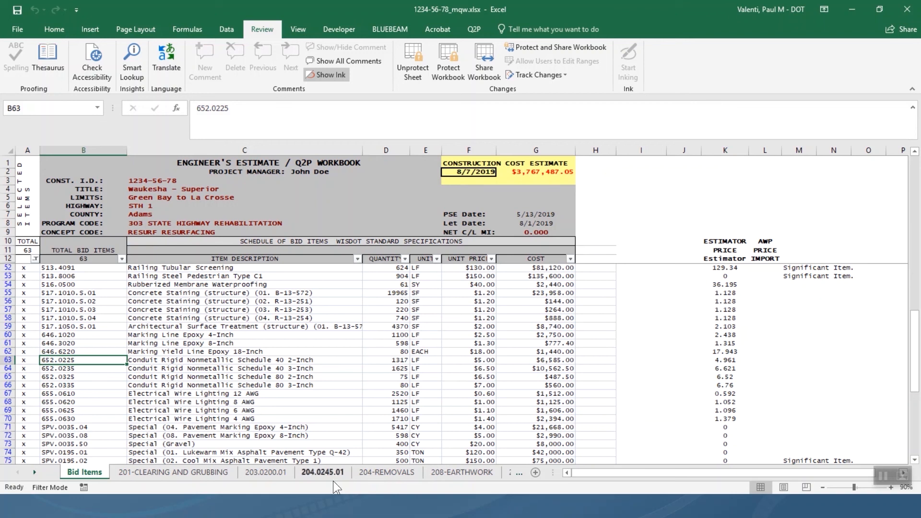
Show the Q2P ribbon commands, including Round Up Quantity, and select cell C58.
{"action": "left_click", "coordinate": [474, 29]}
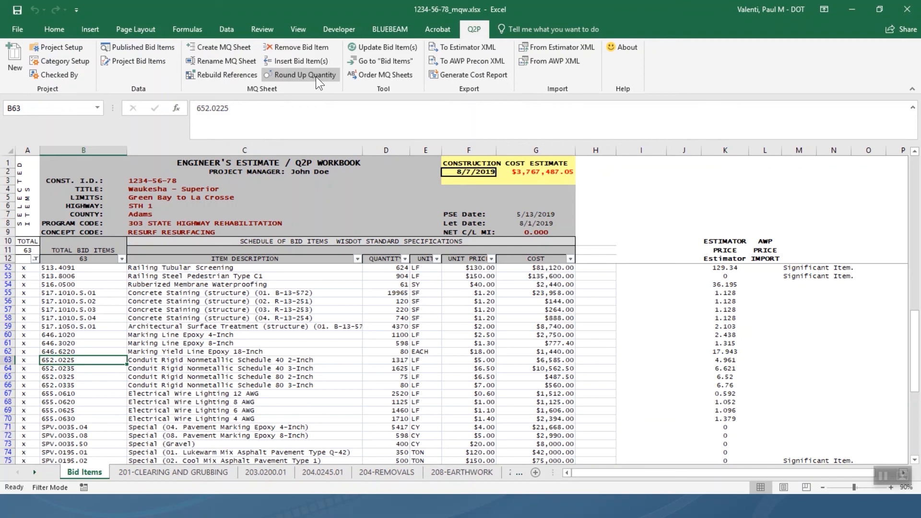
{"action": "left_click", "coordinate": [324, 320]}
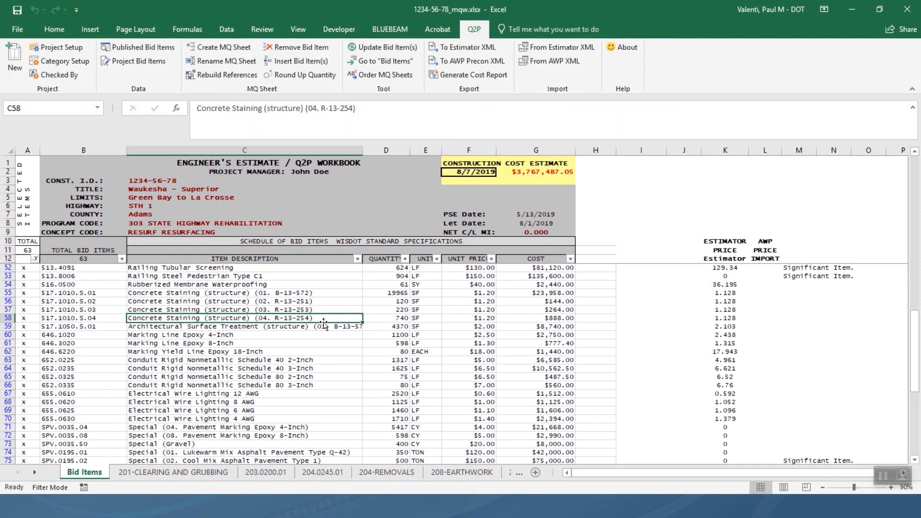
Unprotect the Bid Items sheet, then check the COST filter options without changing anything.
{"action": "left_click", "coordinate": [269, 28]}
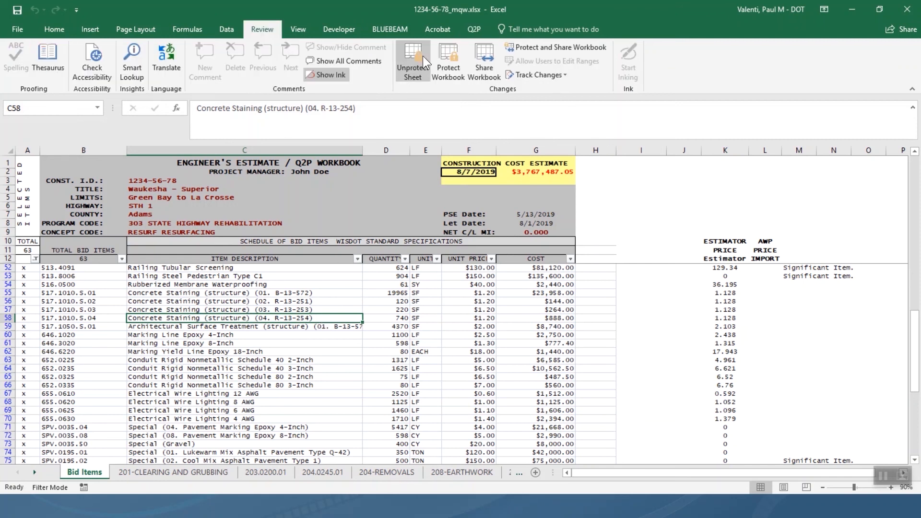
{"action": "left_click", "coordinate": [415, 66]}
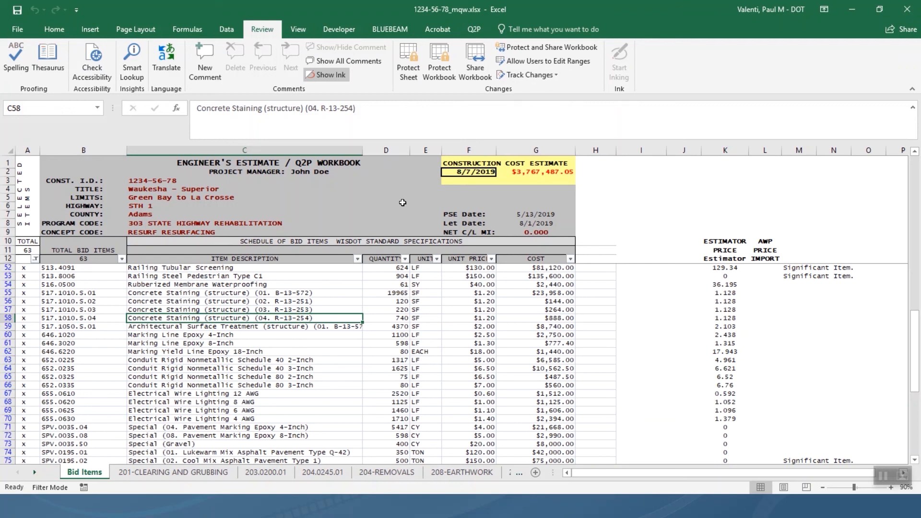
{"action": "left_click", "coordinate": [227, 27]}
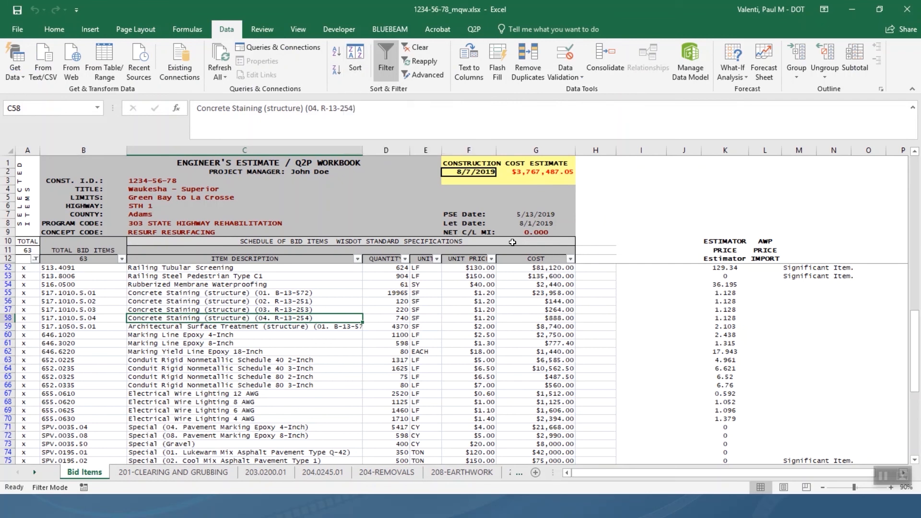
{"action": "left_click", "coordinate": [569, 260]}
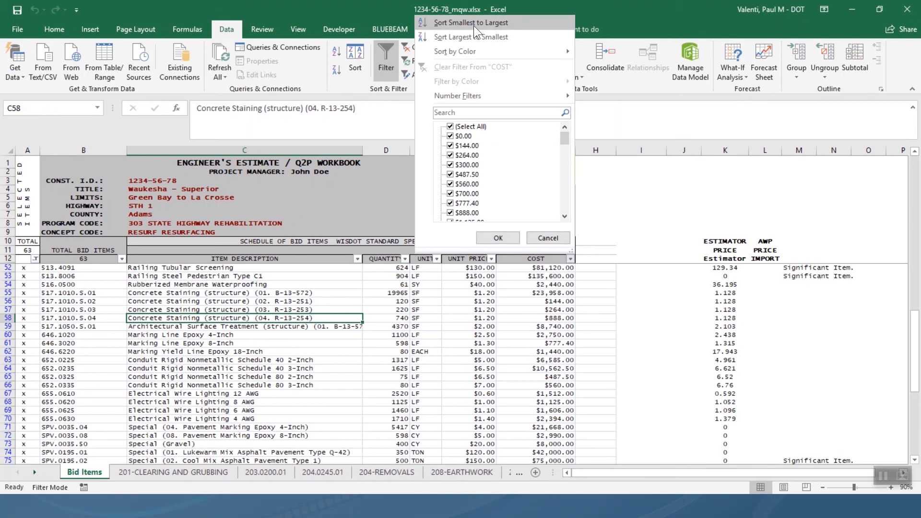
{"action": "left_click", "coordinate": [498, 238]}
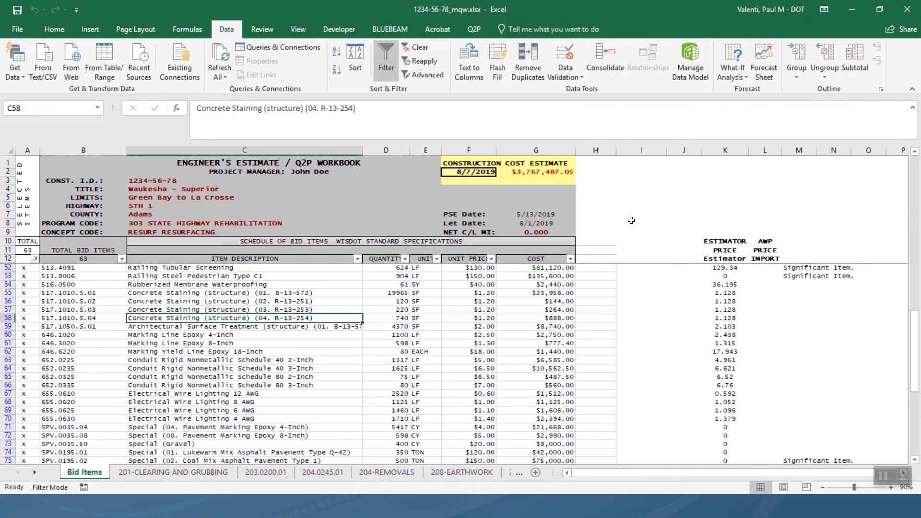
Look at G52's Sort shortcut options, then open the Sort dialog from the Data tab.
{"action": "right_click", "coordinate": [546, 269]}
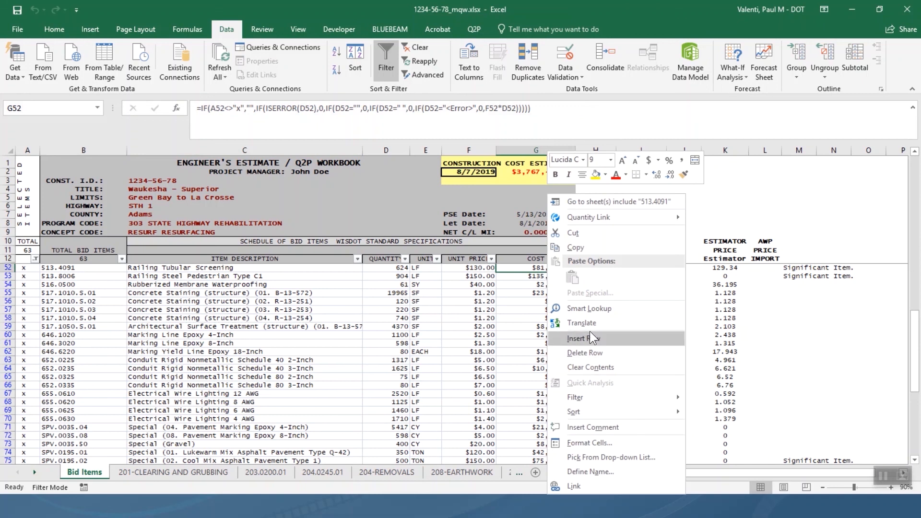
{"action": "mouse_move", "coordinate": [601, 410]}
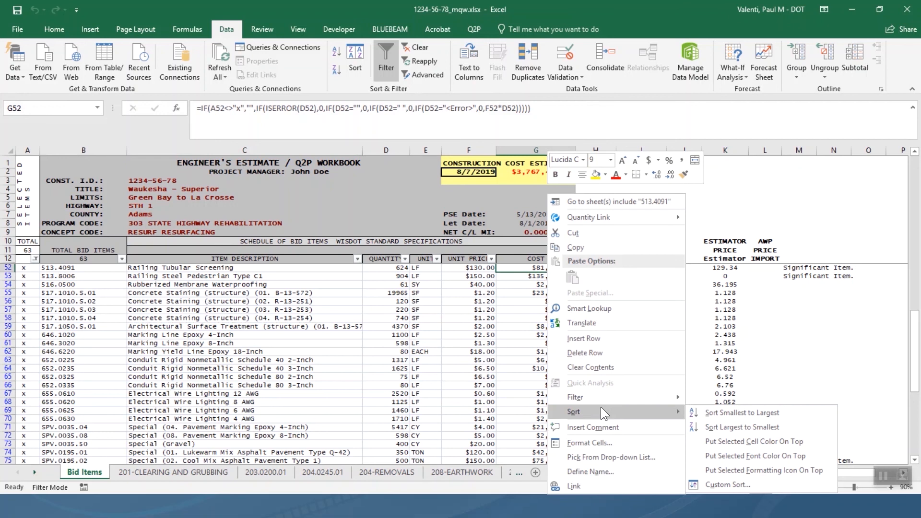
{"action": "left_click", "coordinate": [447, 407]}
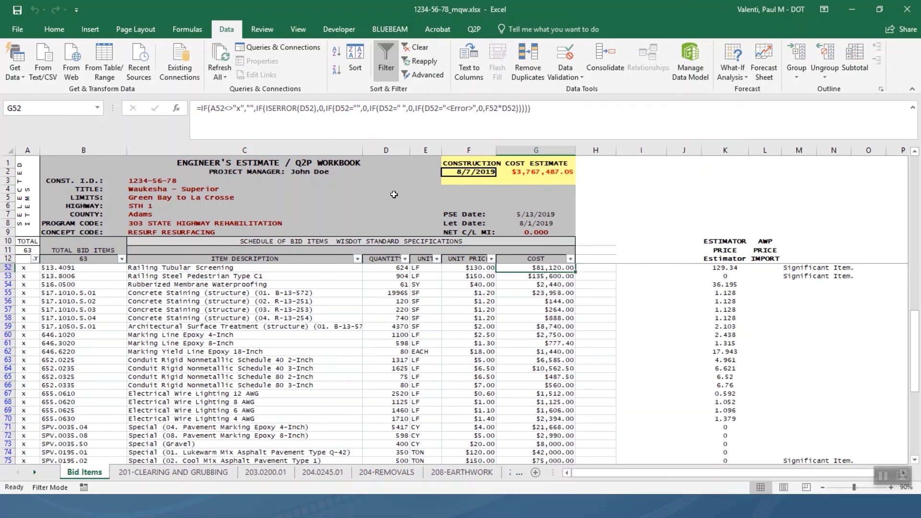
{"action": "left_click", "coordinate": [355, 65]}
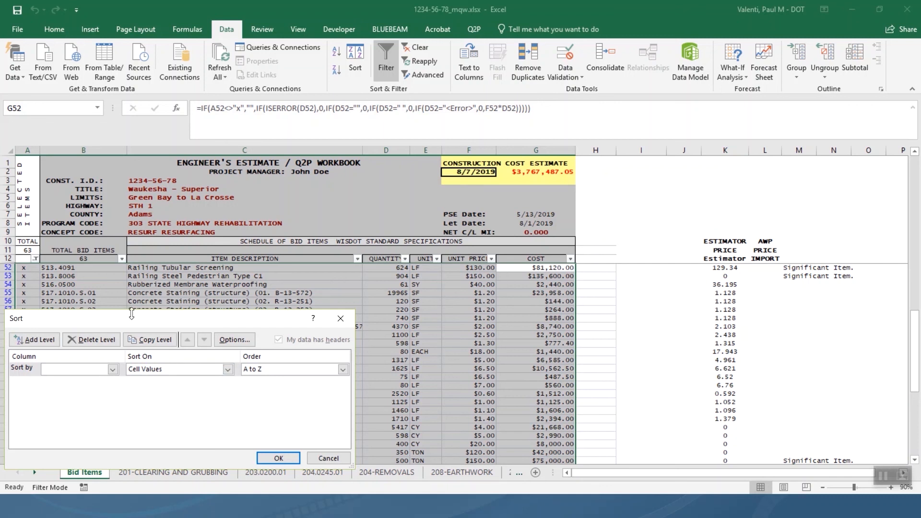
Sort the bid items by COST, Largest to Smallest, and return to the table top.
{"action": "left_click", "coordinate": [112, 367]}
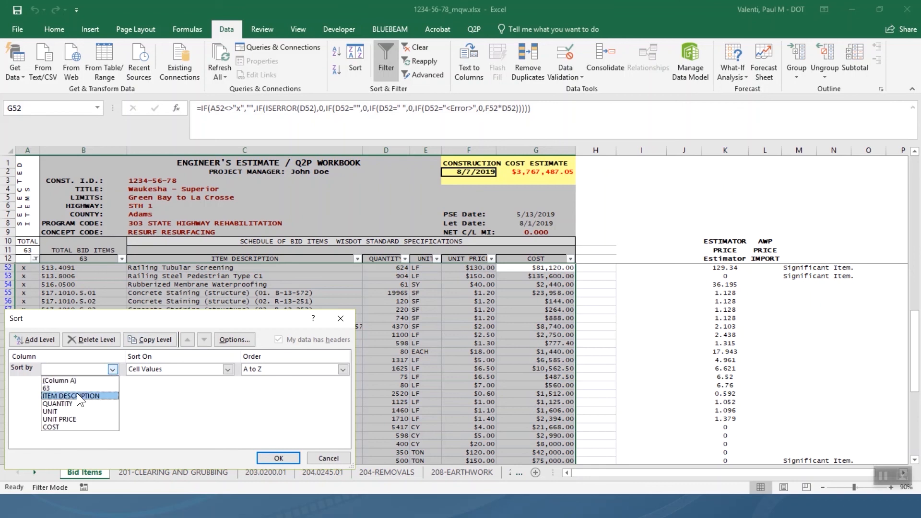
{"action": "left_click", "coordinate": [65, 428]}
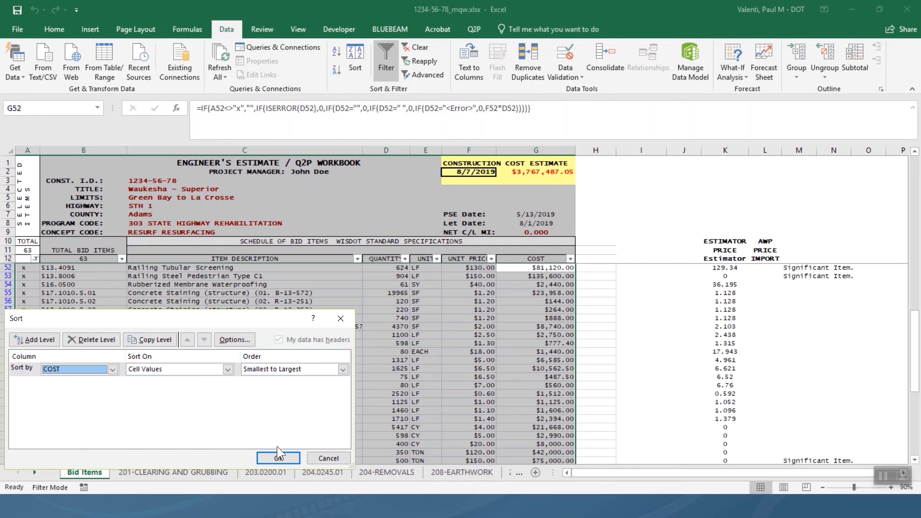
{"action": "left_click", "coordinate": [343, 369]}
{"action": "left_click", "coordinate": [299, 389]}
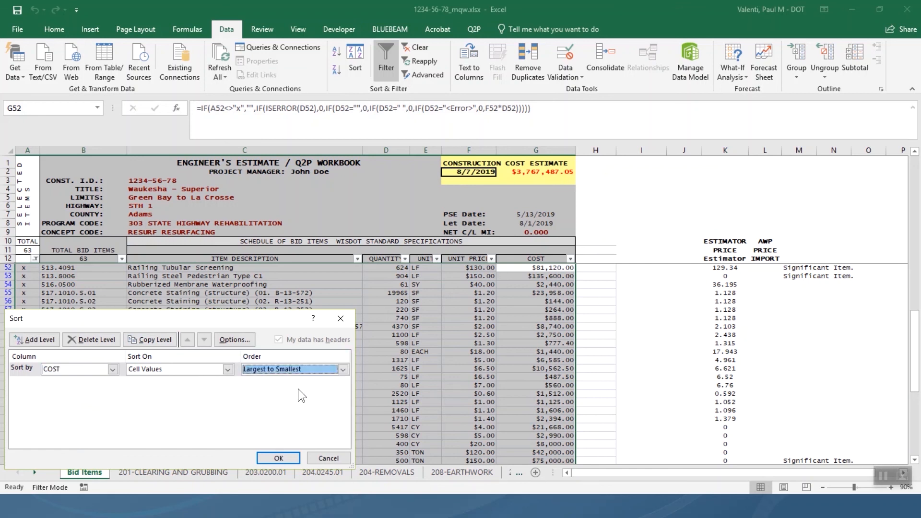
{"action": "left_click", "coordinate": [282, 454]}
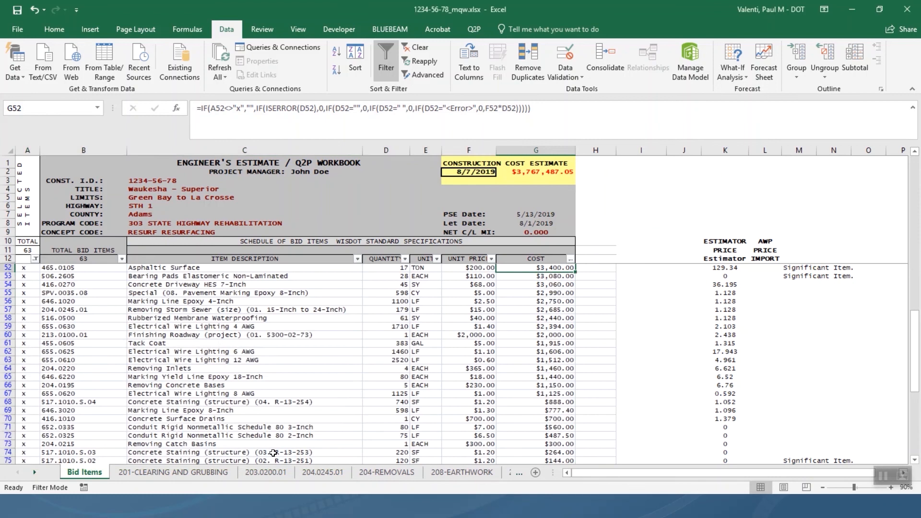
{"action": "scroll", "coordinate": [273, 453], "scroll_direction": "up", "scroll_amount": 13}
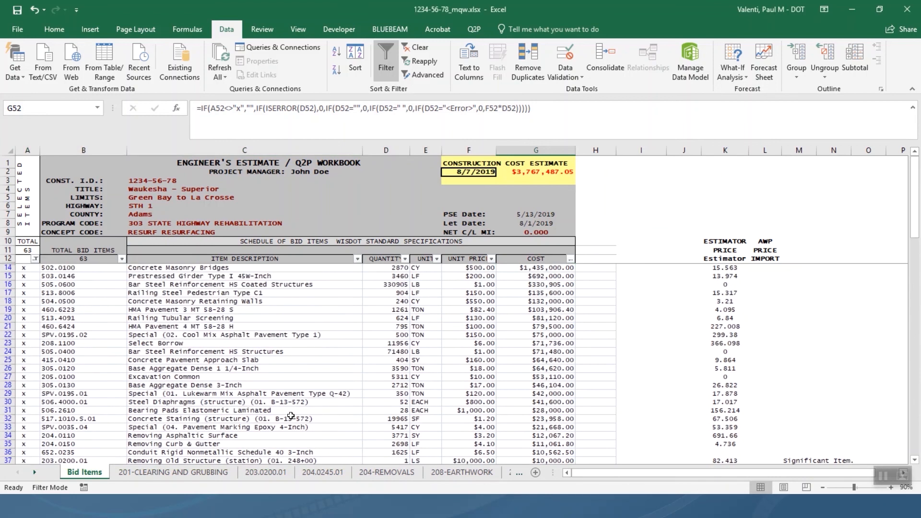
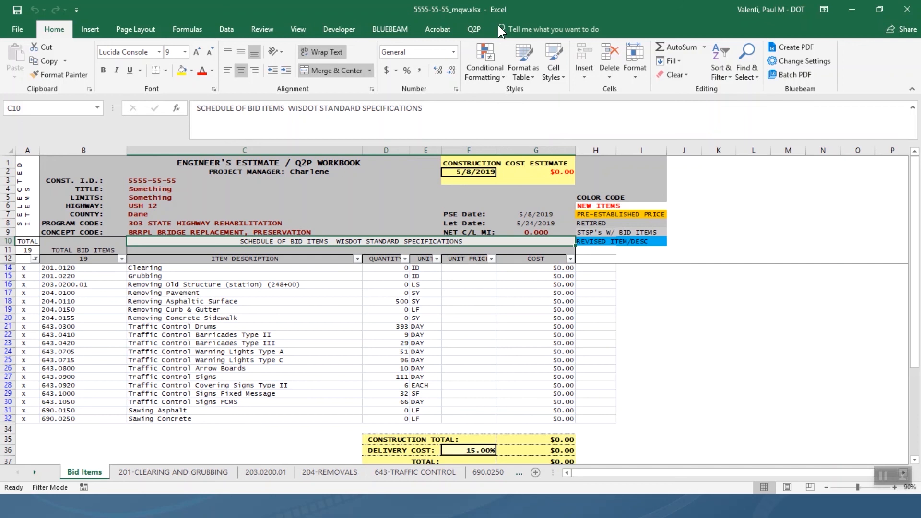
Open Q2P's Project Bid Items list, showing item 203.0200.01 with description 248+00.
{"action": "left_click", "coordinate": [471, 34]}
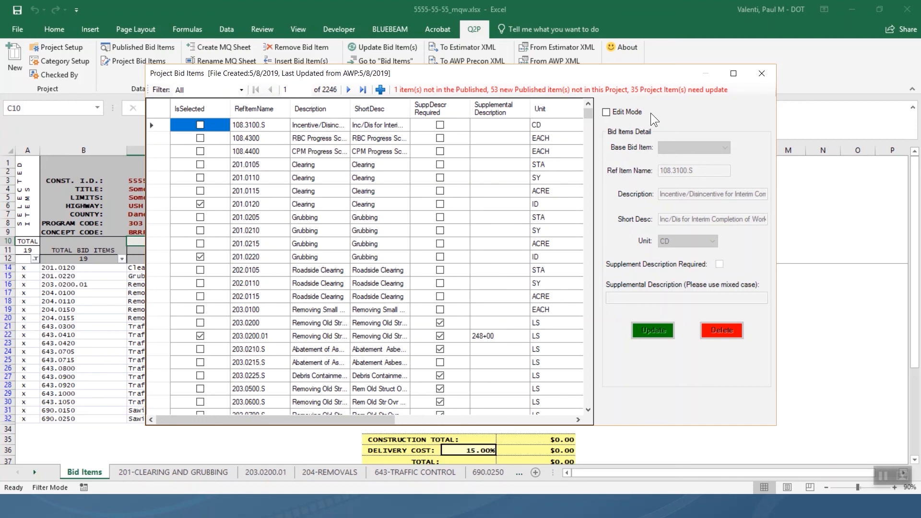
Open the Reconcile dialog from the red status message, flagging 643.060.S as project-only.
{"action": "left_click", "coordinate": [653, 87]}
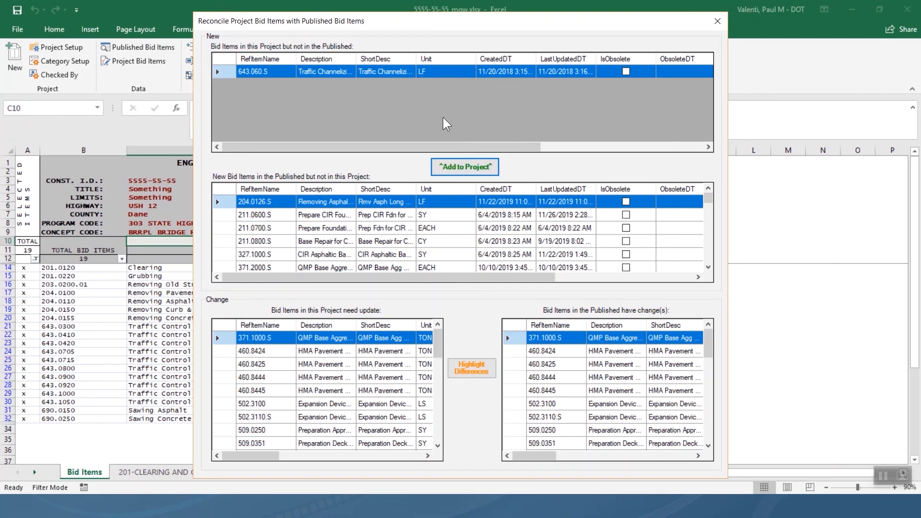
{"action": "key", "text": "alt+Tab"}
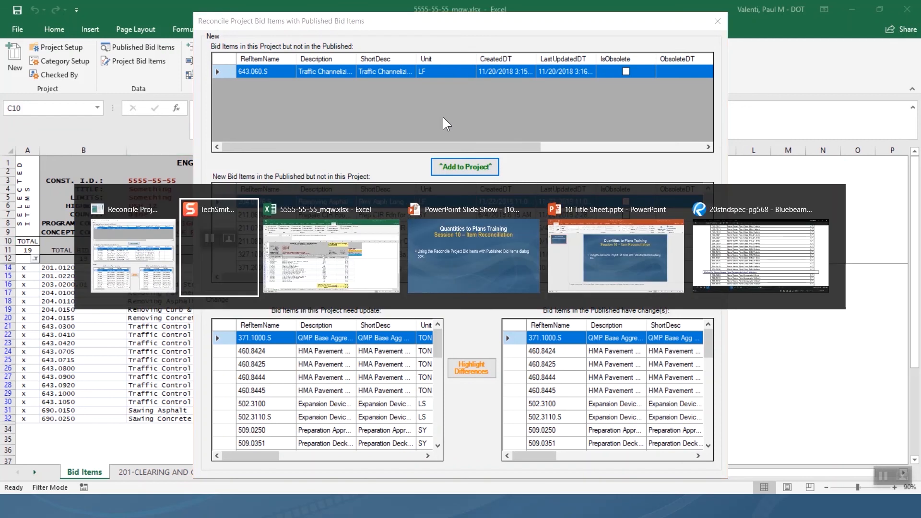
{"action": "left_click", "coordinate": [764, 235]}
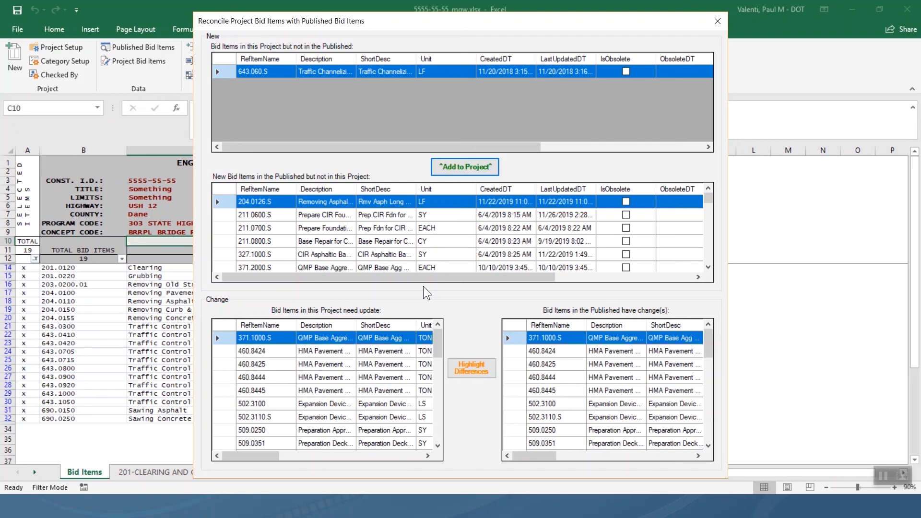
{"action": "scroll", "coordinate": [296, 243], "scroll_direction": "down", "scroll_amount": 10}
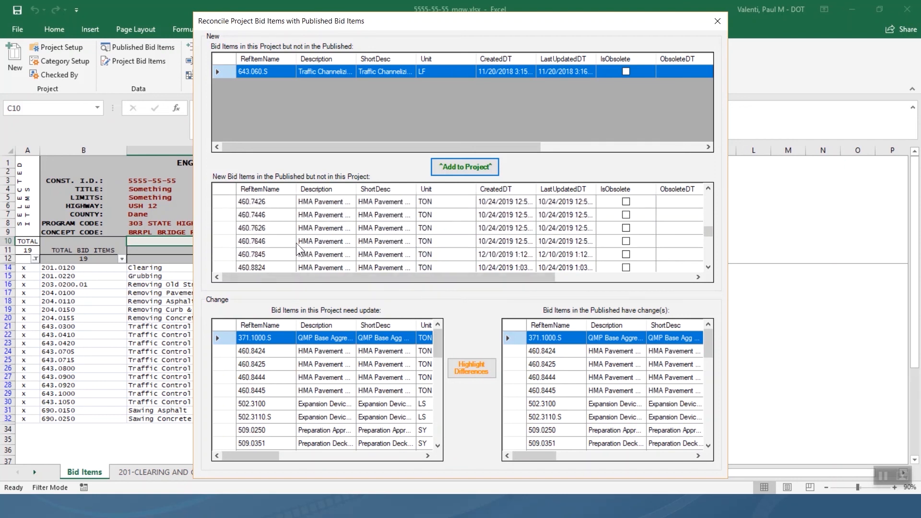
{"action": "scroll", "coordinate": [297, 243], "scroll_direction": "down", "scroll_amount": 10}
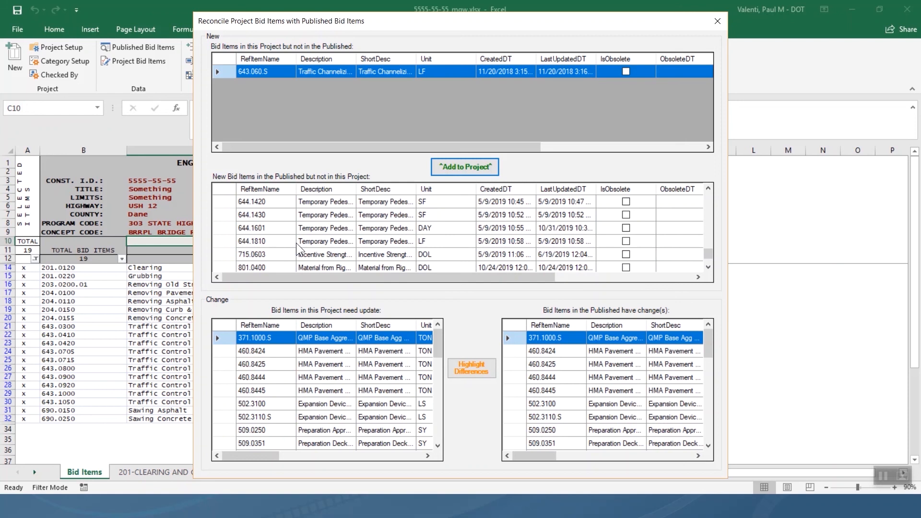
{"action": "scroll", "coordinate": [297, 243], "scroll_direction": "up", "scroll_amount": 1}
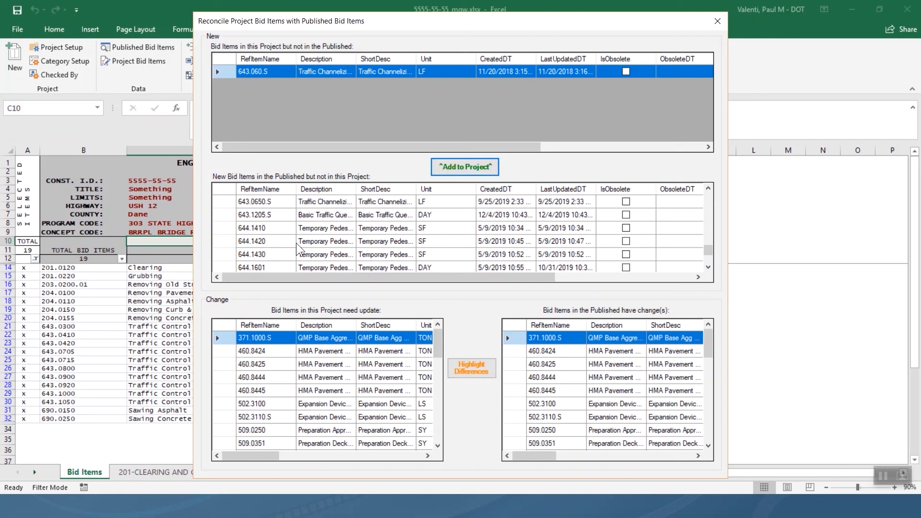
Add published item 644.1410 to the project and close the Reconcile window.
{"action": "left_click", "coordinate": [268, 229]}
{"action": "left_click", "coordinate": [450, 166]}
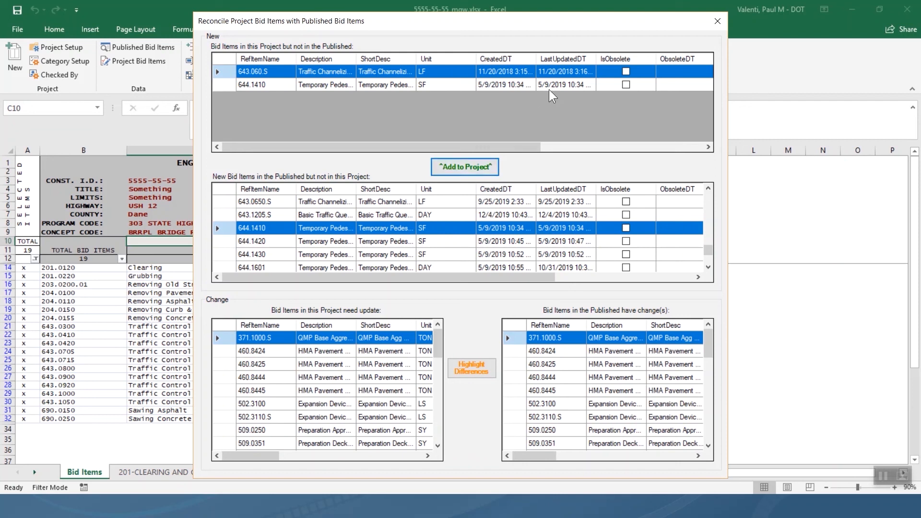
{"action": "left_click", "coordinate": [715, 23]}
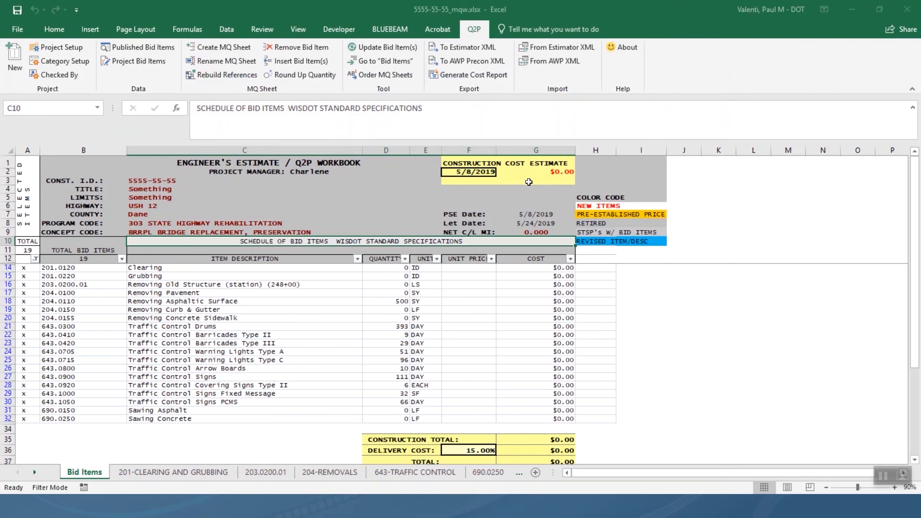
Find 644.1410 in Project Bid Items, widen RefItemName and Description, then reopen the reconciliation.
{"action": "left_click", "coordinate": [135, 61]}
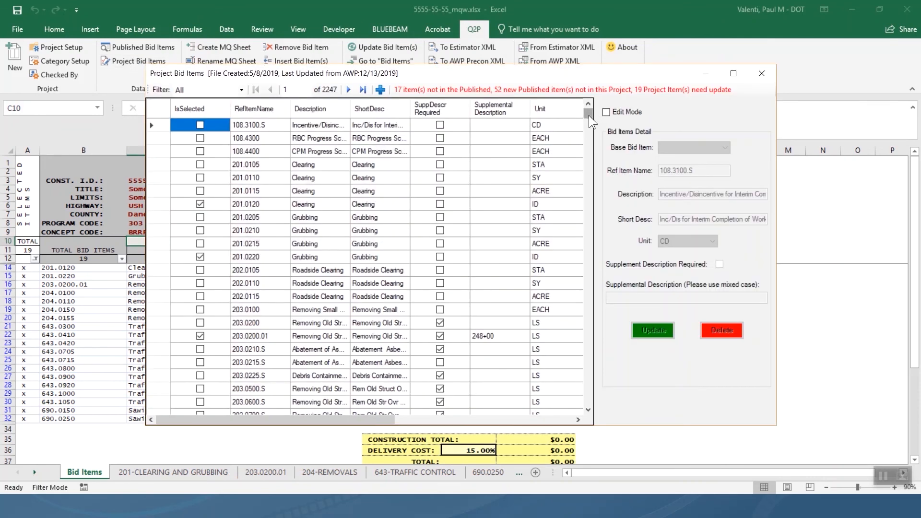
{"action": "left_click_drag", "start_coordinate": [588, 115], "coordinate": [595, 335]}
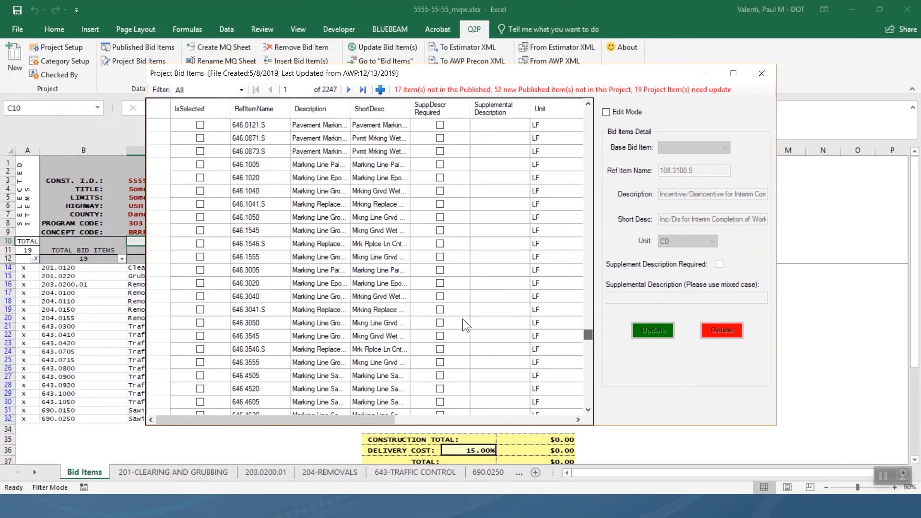
{"action": "scroll", "coordinate": [257, 269], "scroll_direction": "up", "scroll_amount": 12}
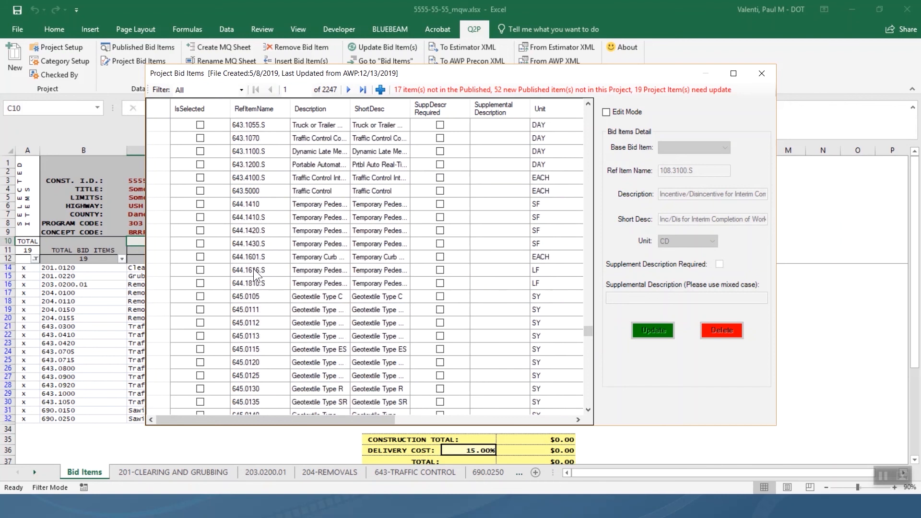
{"action": "left_click", "coordinate": [252, 205]}
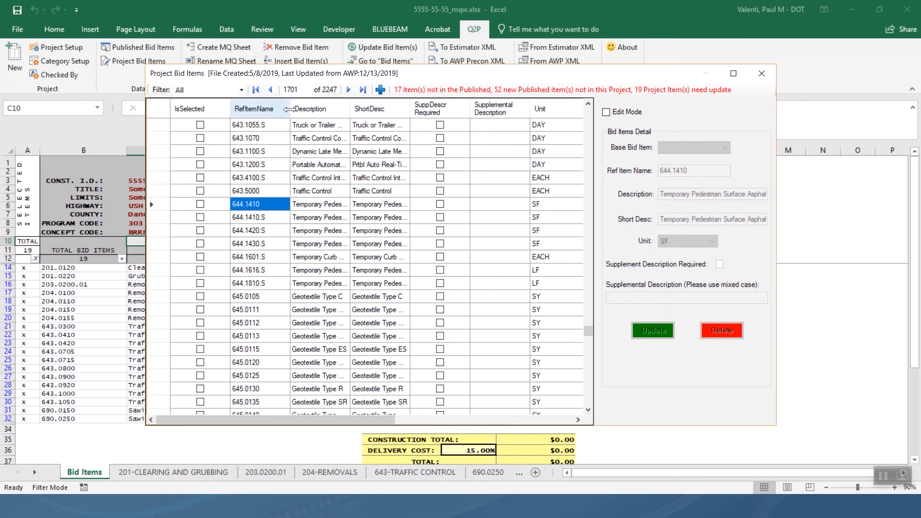
{"action": "left_click_drag", "start_coordinate": [290, 110], "coordinate": [330, 121]}
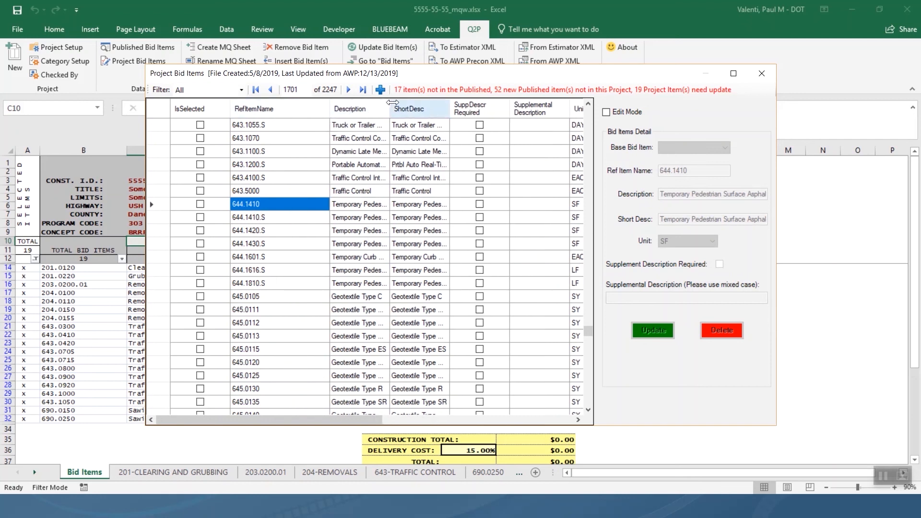
{"action": "left_click_drag", "start_coordinate": [390, 106], "coordinate": [434, 118]}
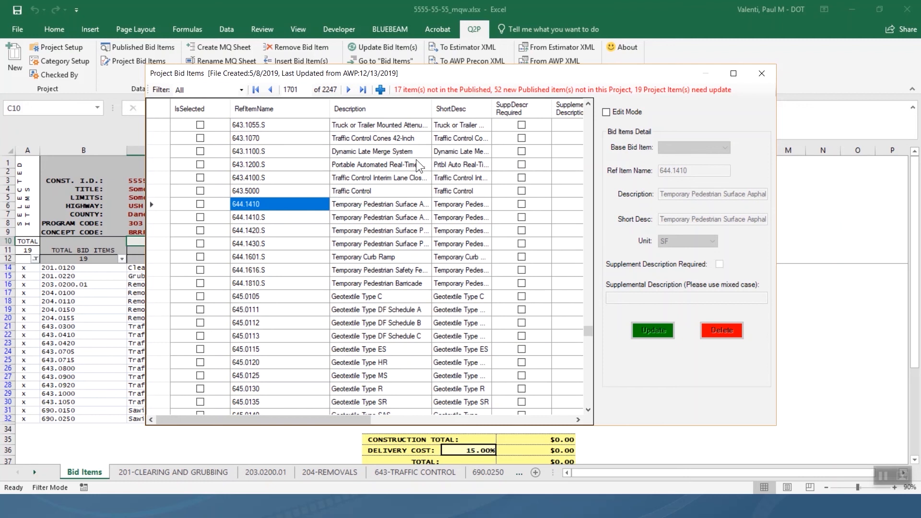
{"action": "left_click", "coordinate": [628, 90]}
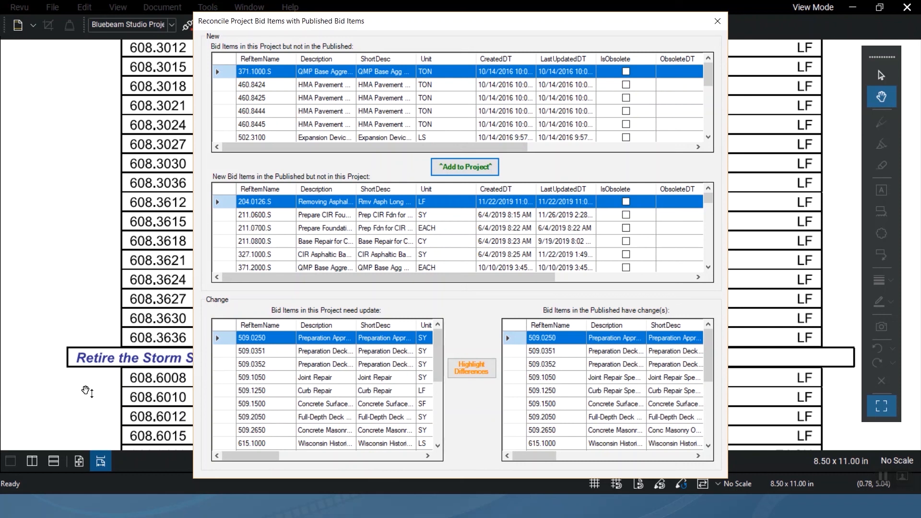
Mark differences between project and published items and widen both Description columns.
{"action": "left_click", "coordinate": [487, 382]}
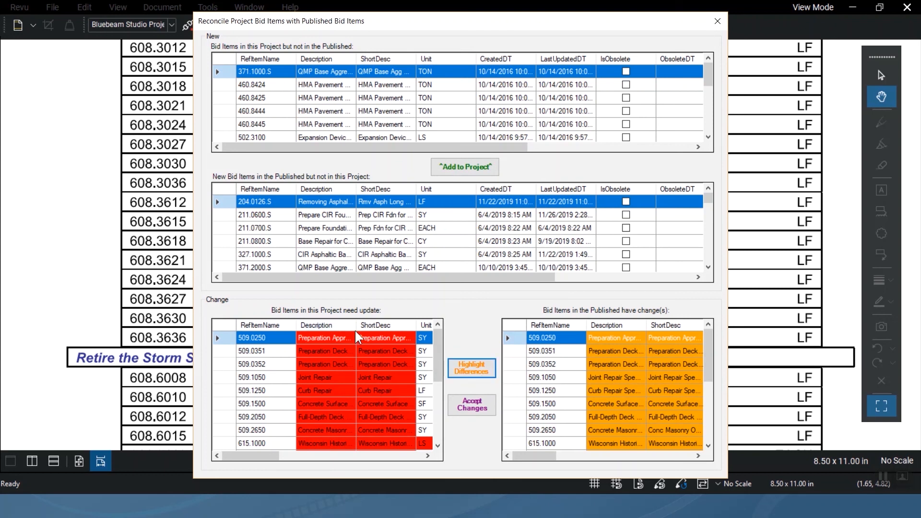
{"action": "left_click_drag", "start_coordinate": [355, 326], "coordinate": [397, 327]}
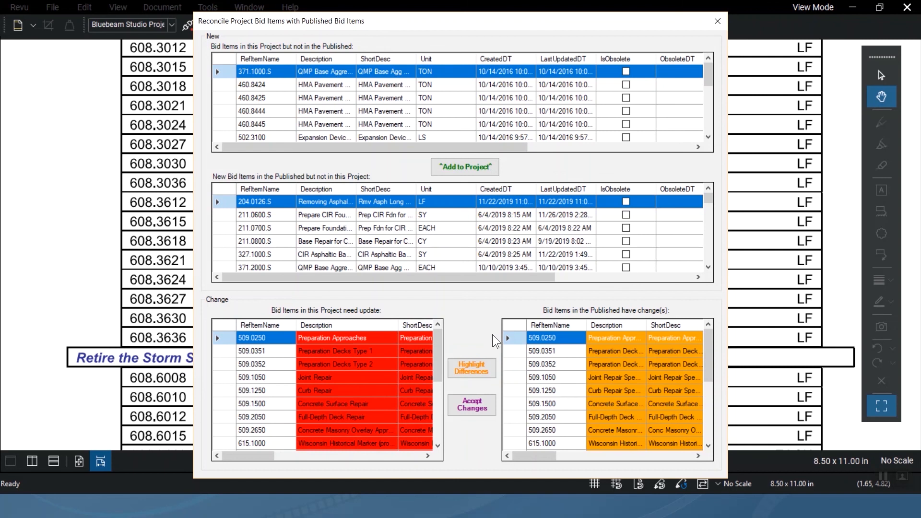
{"action": "left_click_drag", "start_coordinate": [647, 326], "coordinate": [683, 325]}
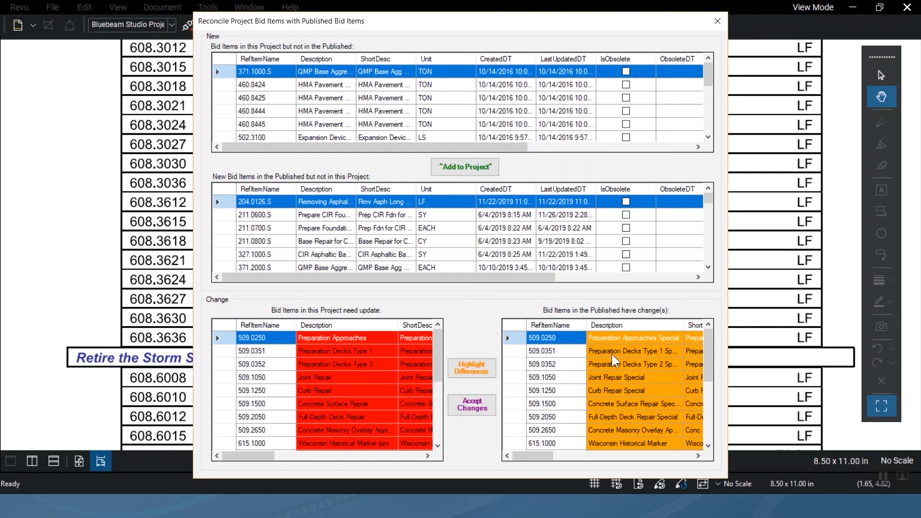
Update the 19 project items to the latest published versions and close the window.
{"action": "left_click", "coordinate": [479, 415]}
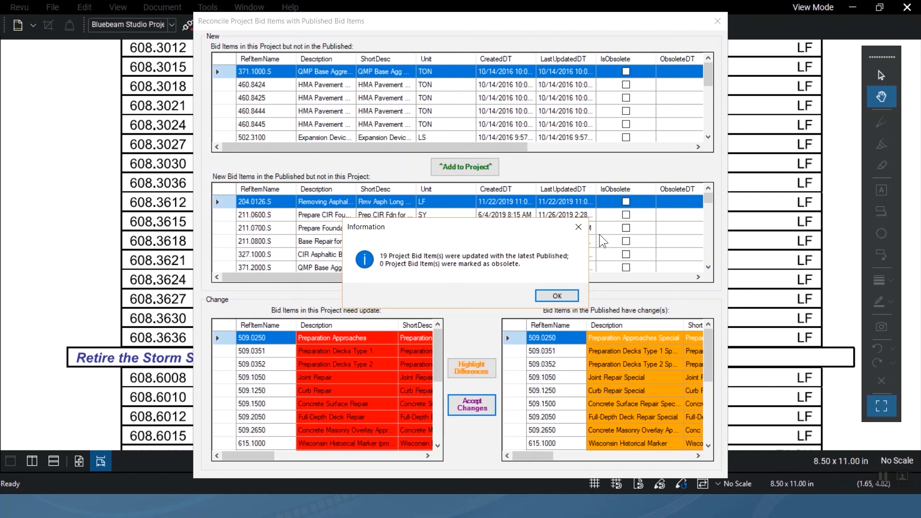
{"action": "left_click", "coordinate": [562, 294]}
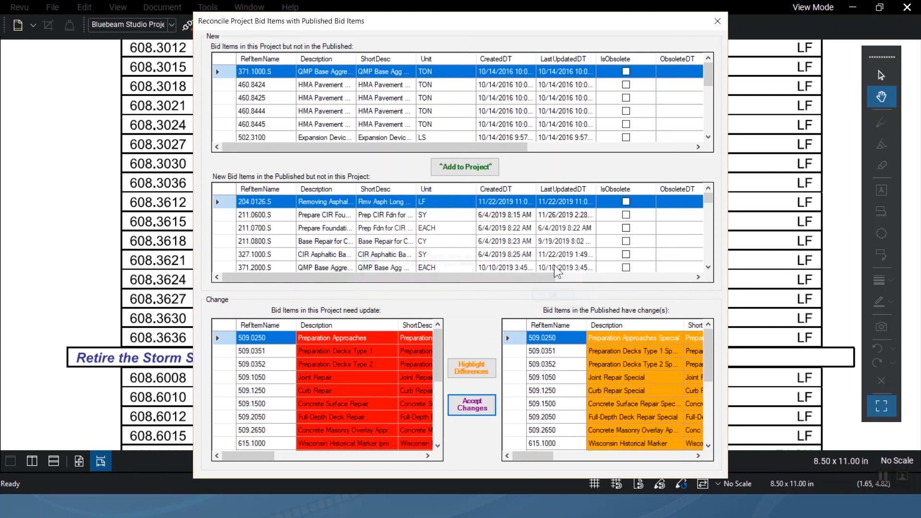
{"action": "left_click", "coordinate": [718, 21]}
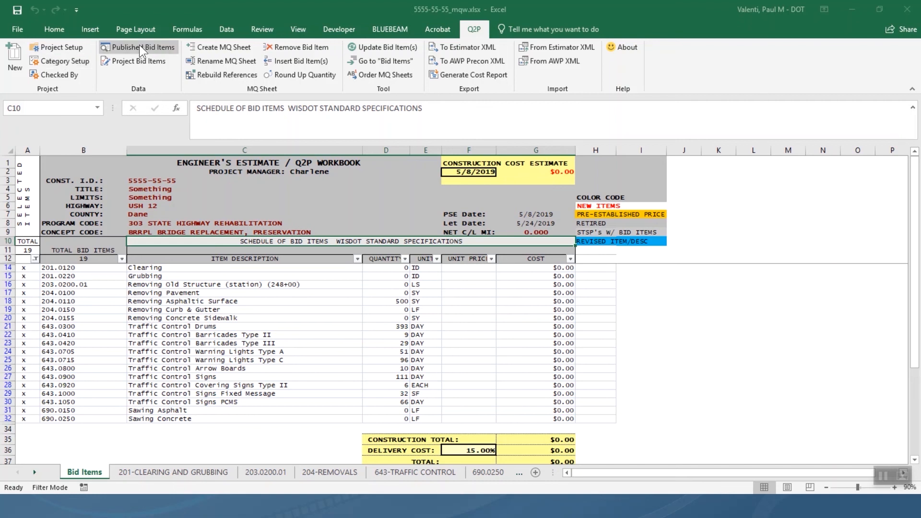
Reopen Project Bid Items with the Filter kept on All, then open the reconciliation window.
{"action": "left_click", "coordinate": [160, 60]}
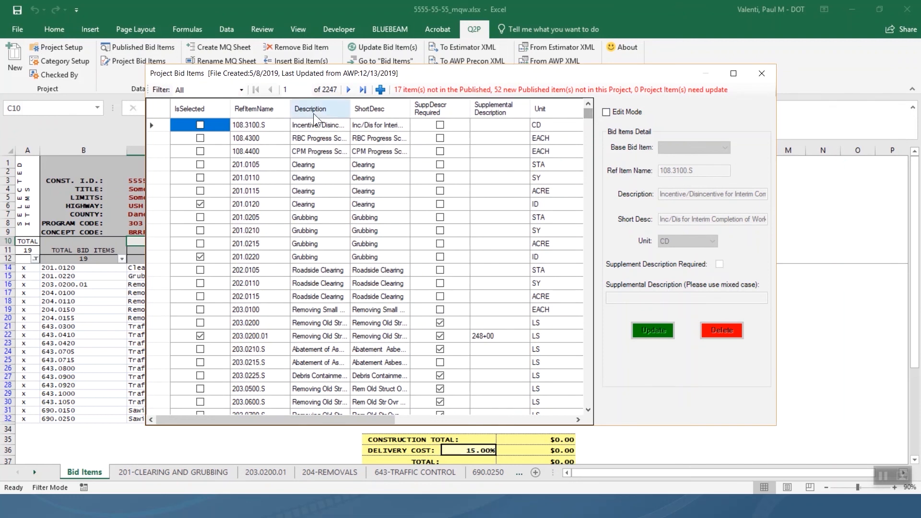
{"action": "left_click", "coordinate": [242, 87]}
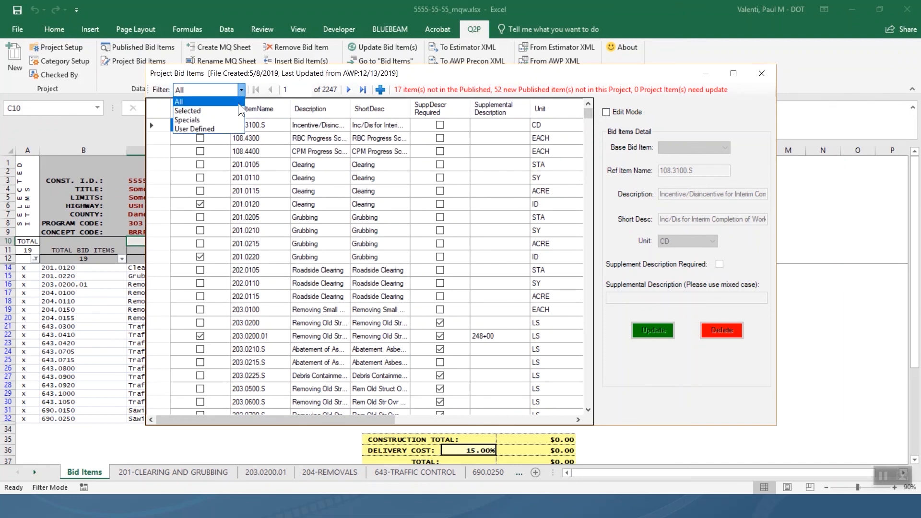
{"action": "left_click", "coordinate": [338, 77]}
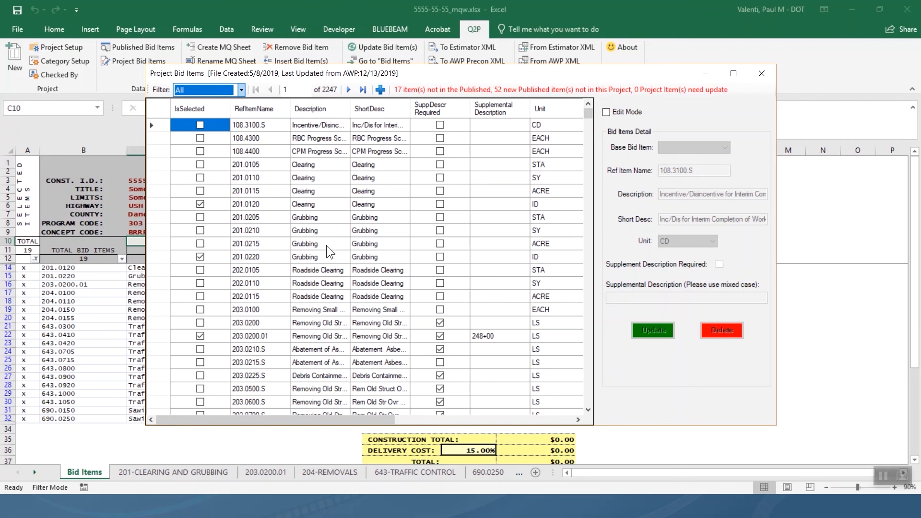
{"action": "mouse_move", "coordinate": [588, 116]}
{"action": "left_mouse_down"}
{"action": "mouse_move", "coordinate": [589, 161]}
{"action": "mouse_move", "coordinate": [591, 109]}
{"action": "mouse_move", "coordinate": [593, 124]}
{"action": "left_mouse_up"}
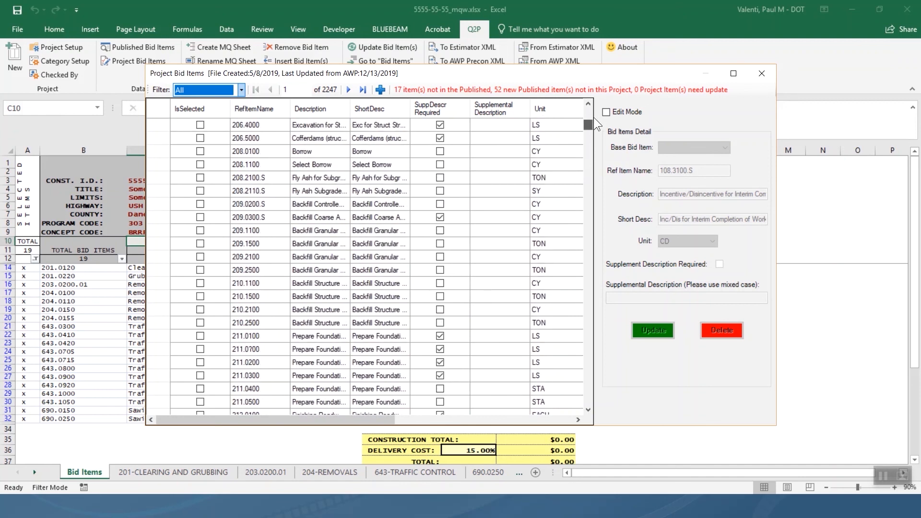
{"action": "left_click", "coordinate": [605, 89]}
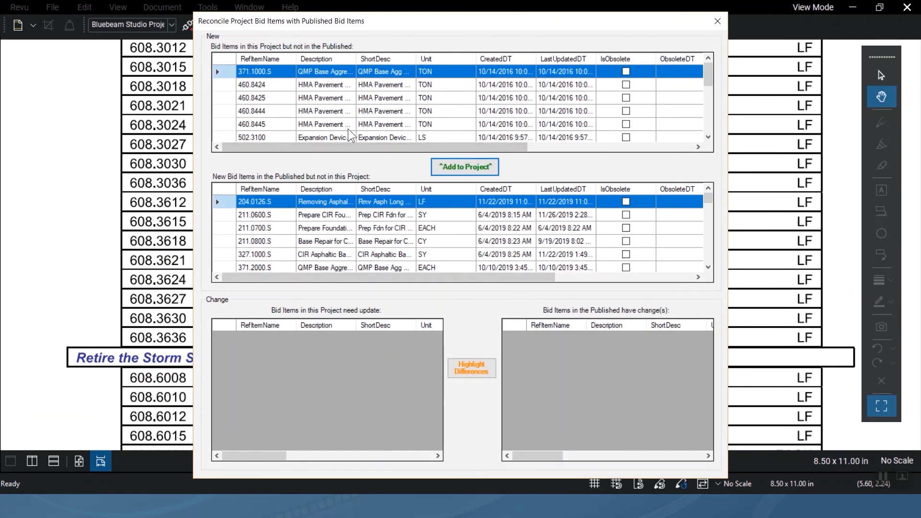
Scroll through the project-only items in the New grid, then close the Reconcile window.
{"action": "scroll", "coordinate": [353, 136], "scroll_direction": "down", "scroll_amount": 5}
{"action": "scroll", "coordinate": [353, 136], "scroll_direction": "up", "scroll_amount": 10}
{"action": "scroll", "coordinate": [349, 130], "scroll_direction": "down", "scroll_amount": 10}
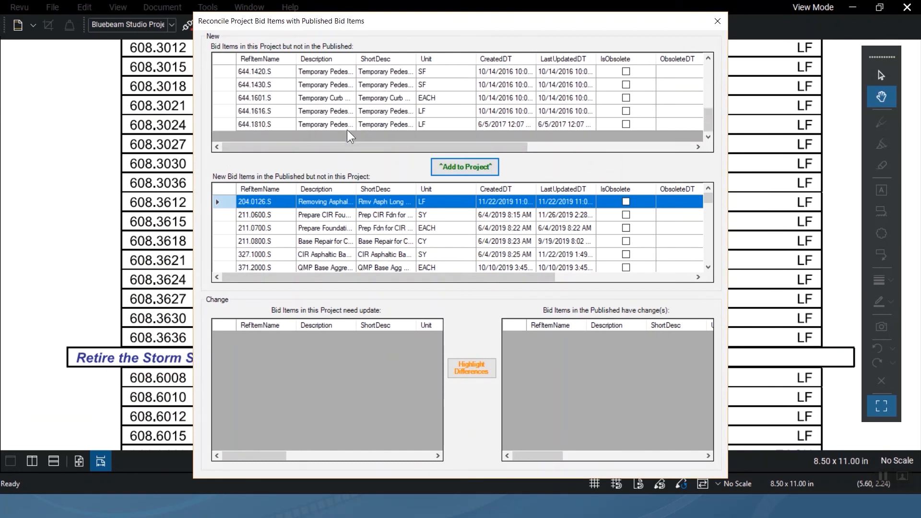
{"action": "left_click", "coordinate": [712, 23]}
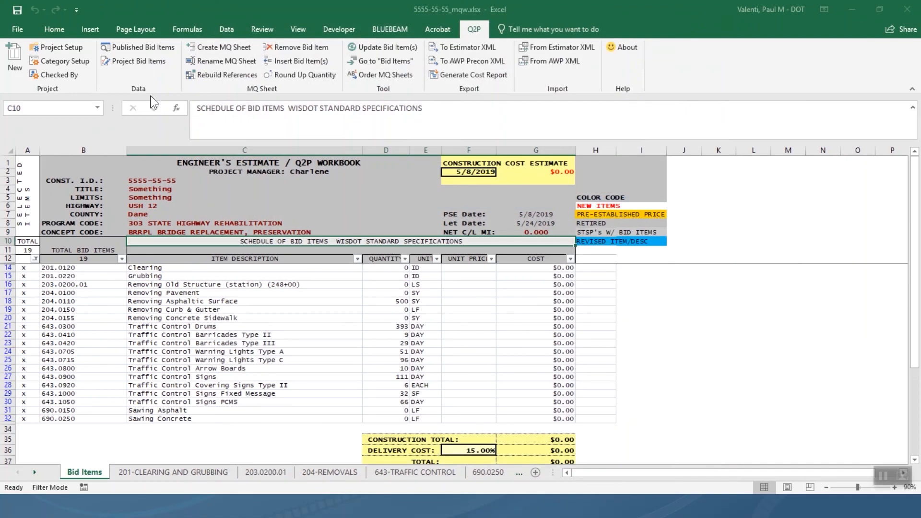
{"action": "left_click", "coordinate": [237, 47]}
{"action": "left_click", "coordinate": [599, 149]}
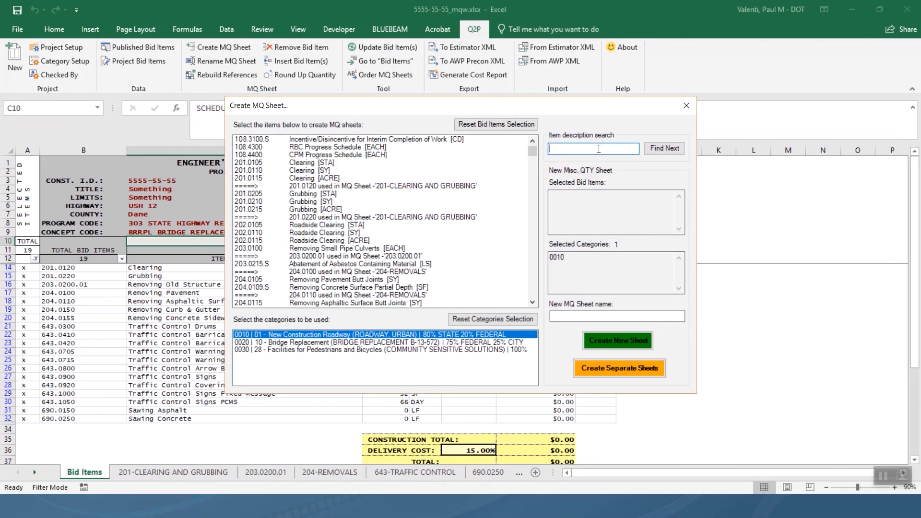
{"action": "type", "text": "PREPARATION"}
{"action": "left_click", "coordinate": [667, 149]}
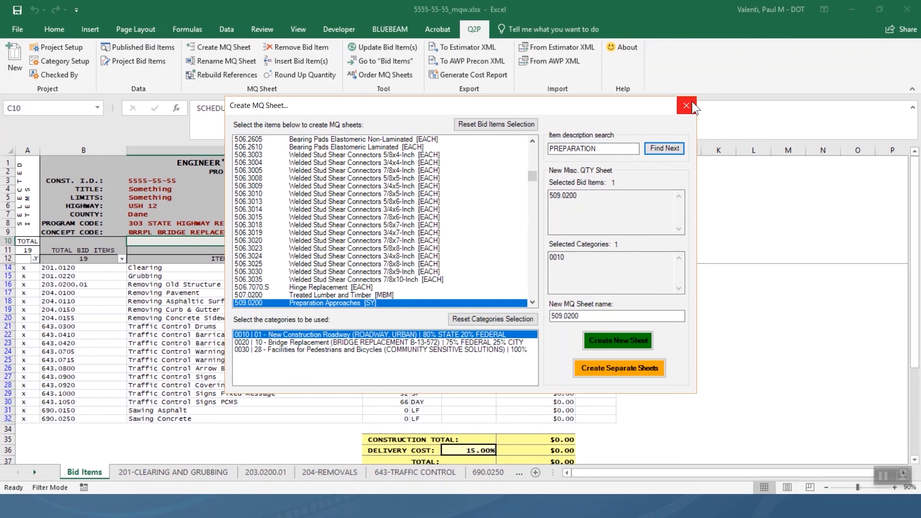
{"action": "scroll", "coordinate": [367, 265], "scroll_direction": "down", "scroll_amount": 3}
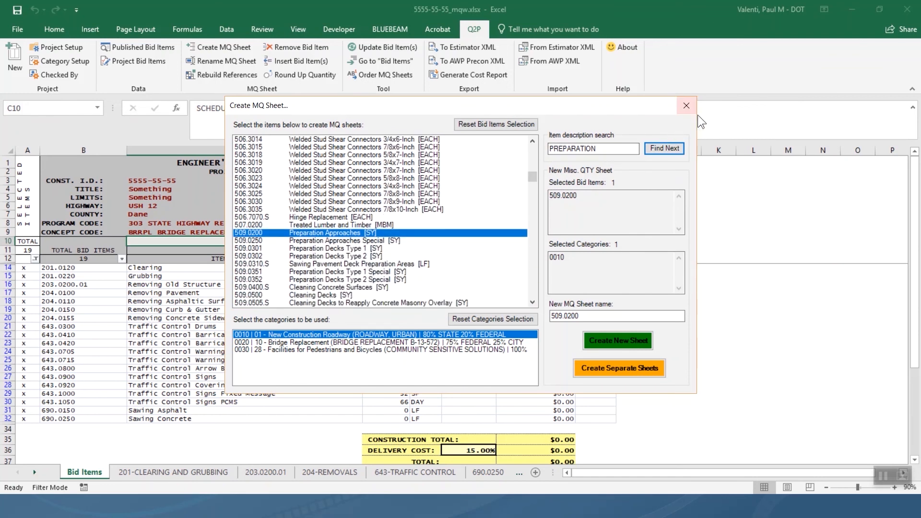
{"action": "left_click", "coordinate": [687, 106]}
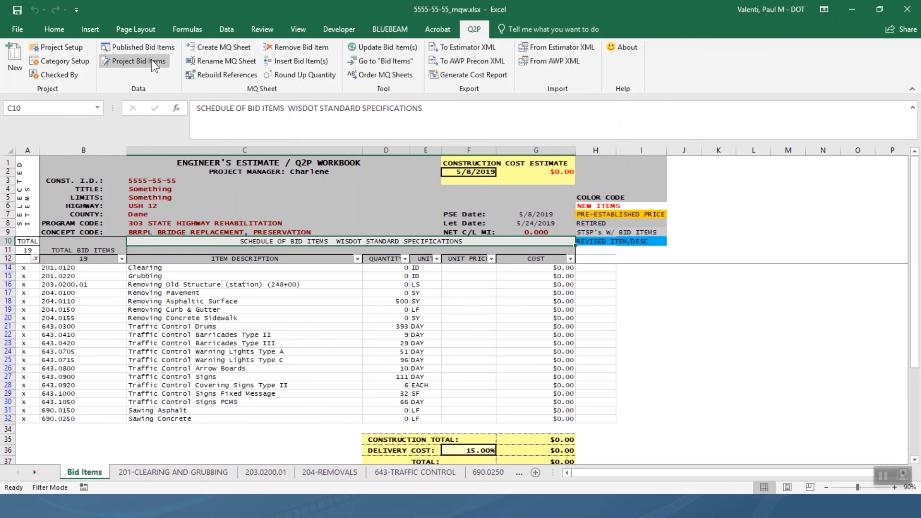
Reopen Project Bid Items, widen Description, and select 509.0250 Preparation Approaches Special.
{"action": "left_click", "coordinate": [151, 59]}
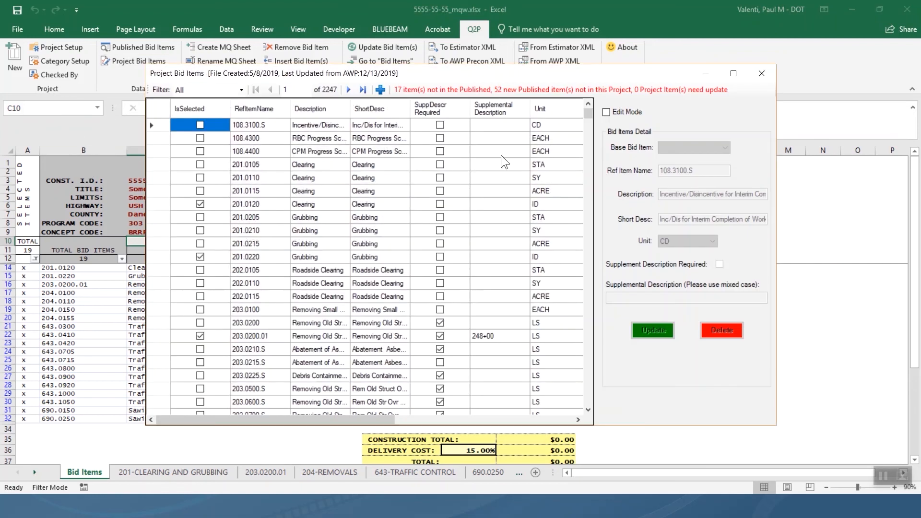
{"action": "left_click", "coordinate": [757, 72]}
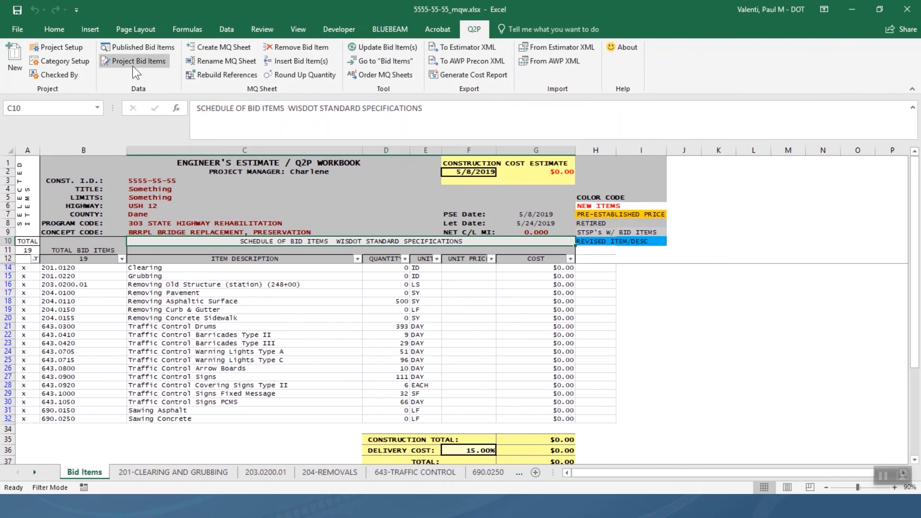
{"action": "left_click", "coordinate": [149, 59]}
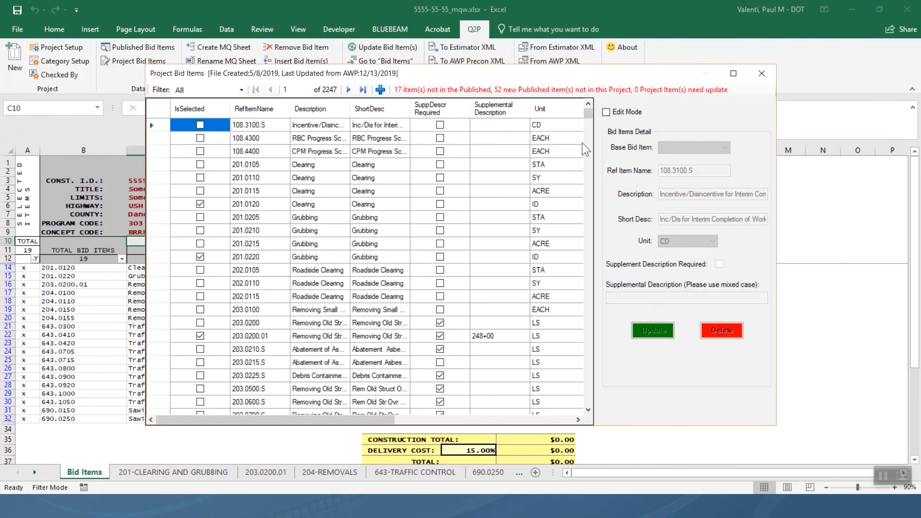
{"action": "left_click_drag", "start_coordinate": [591, 112], "coordinate": [583, 161]}
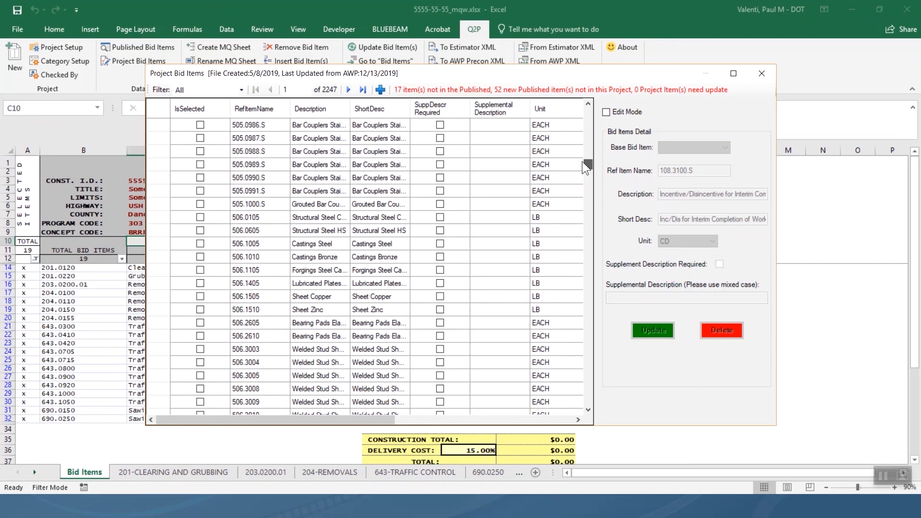
{"action": "scroll", "coordinate": [299, 270], "scroll_direction": "down", "scroll_amount": 6}
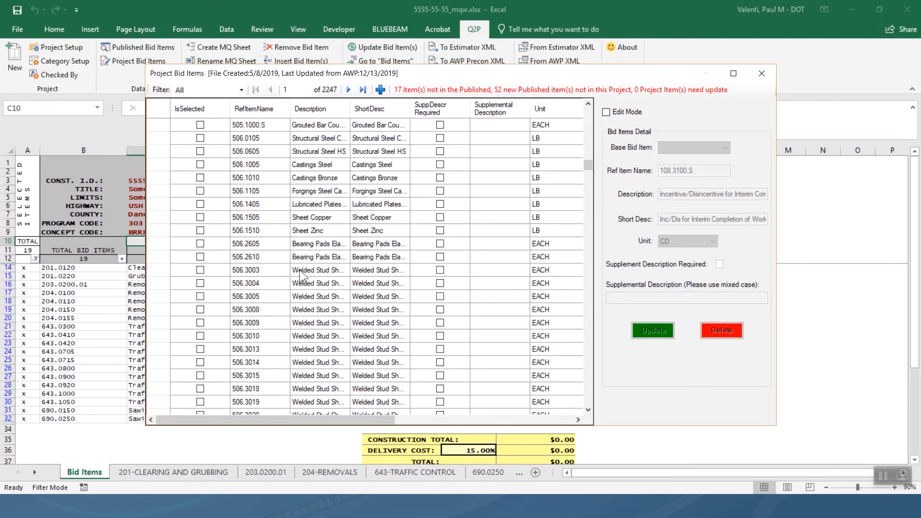
{"action": "scroll", "coordinate": [300, 270], "scroll_direction": "down", "scroll_amount": 4}
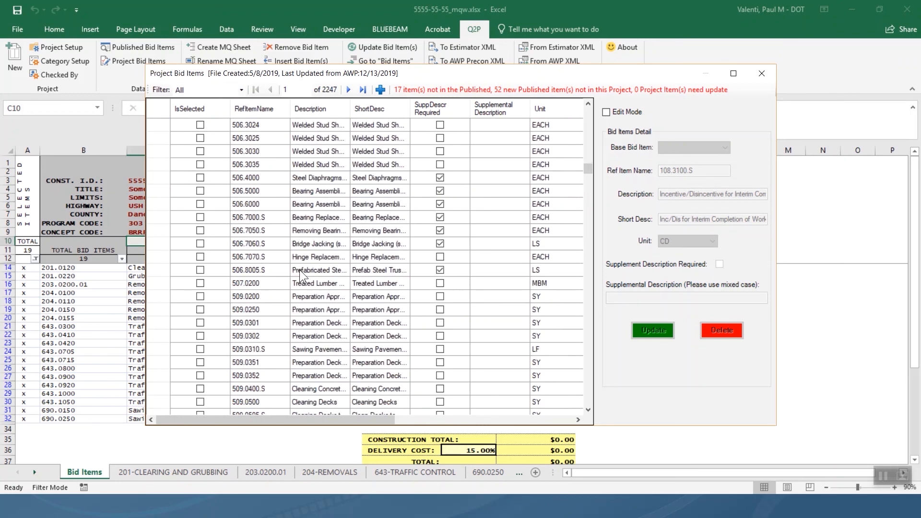
{"action": "left_click_drag", "start_coordinate": [350, 110], "coordinate": [402, 115]}
{"action": "left_click", "coordinate": [340, 309]}
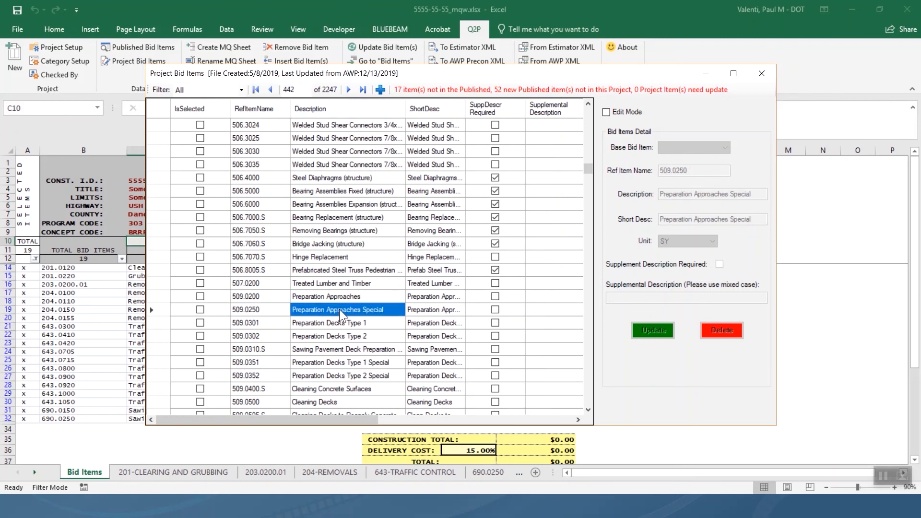